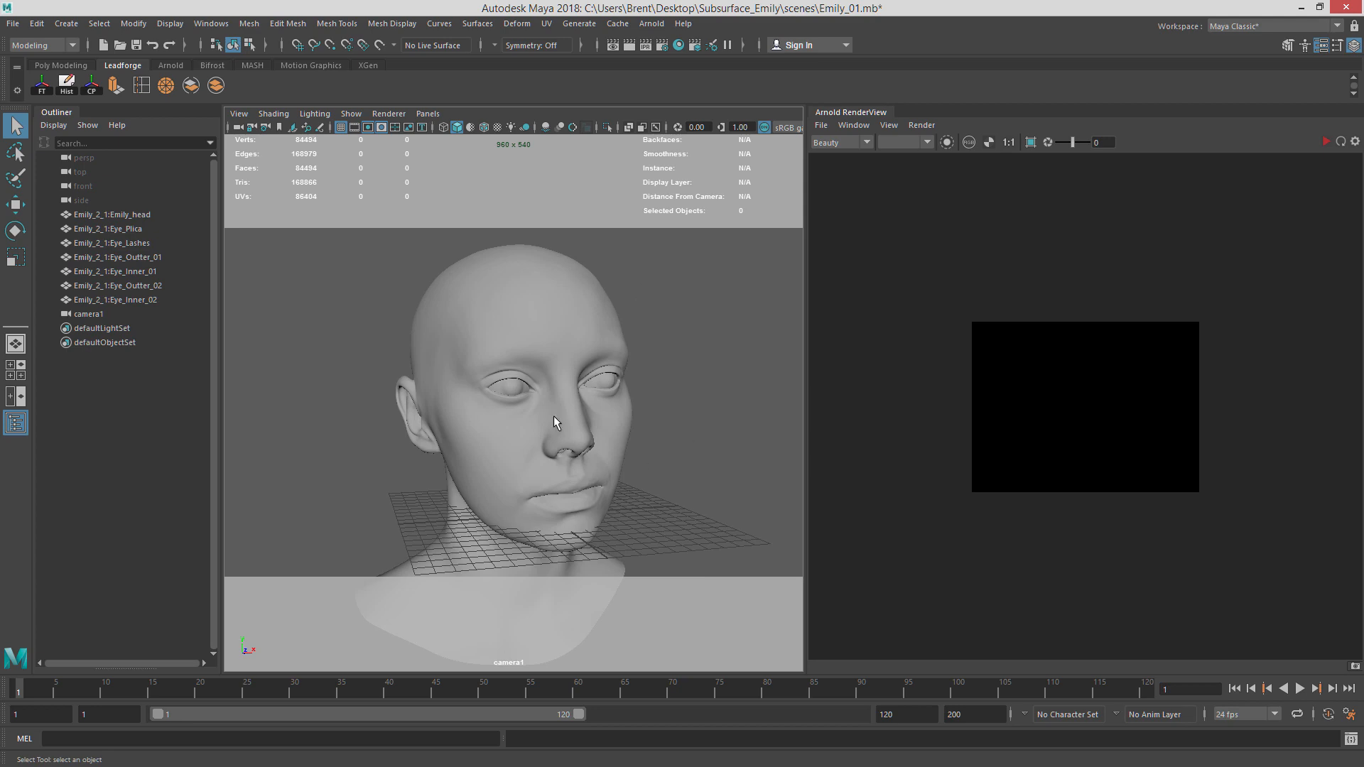
click(555, 422)
click(704, 432)
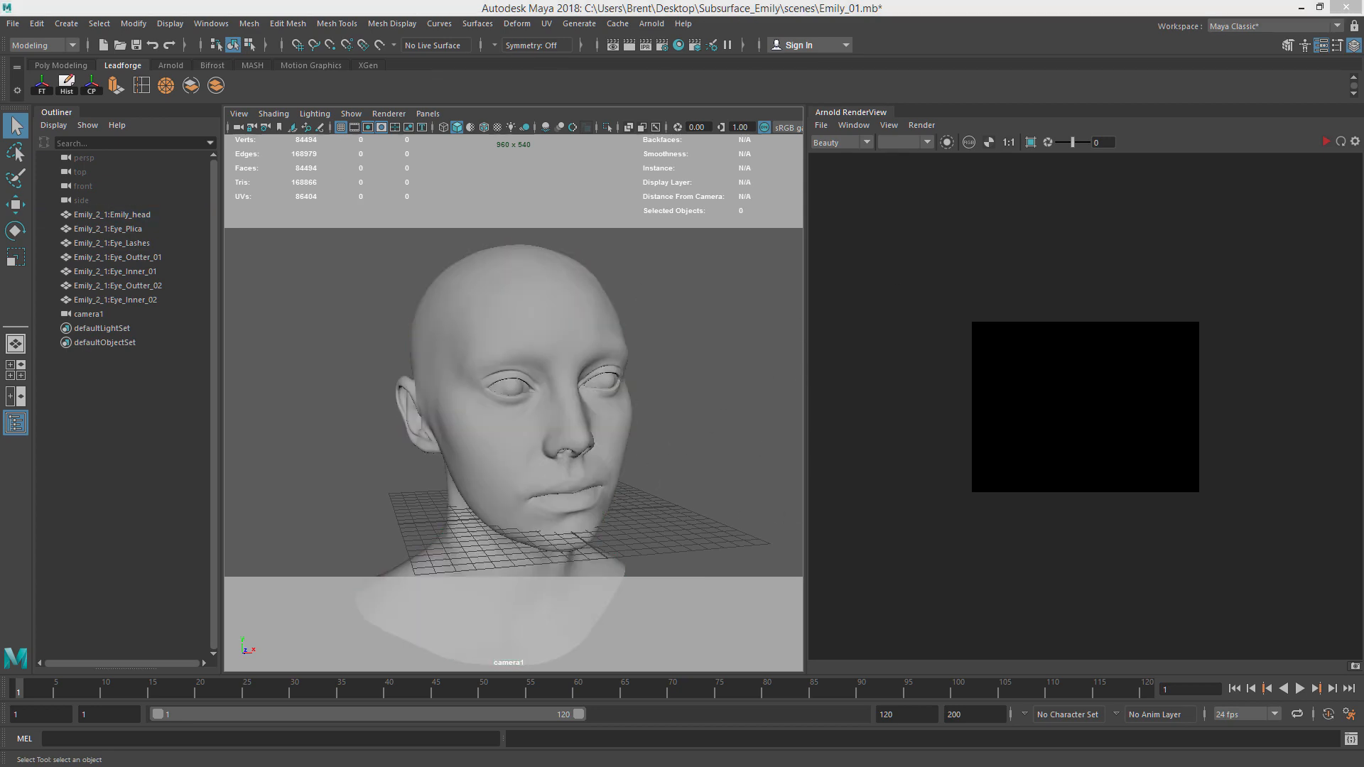
Switch to the browser and examine The Wikihuman Project page, including its shader graphs, reference images and downloadable scene files, maps and shader.
drag(1363, 213, 462, 12)
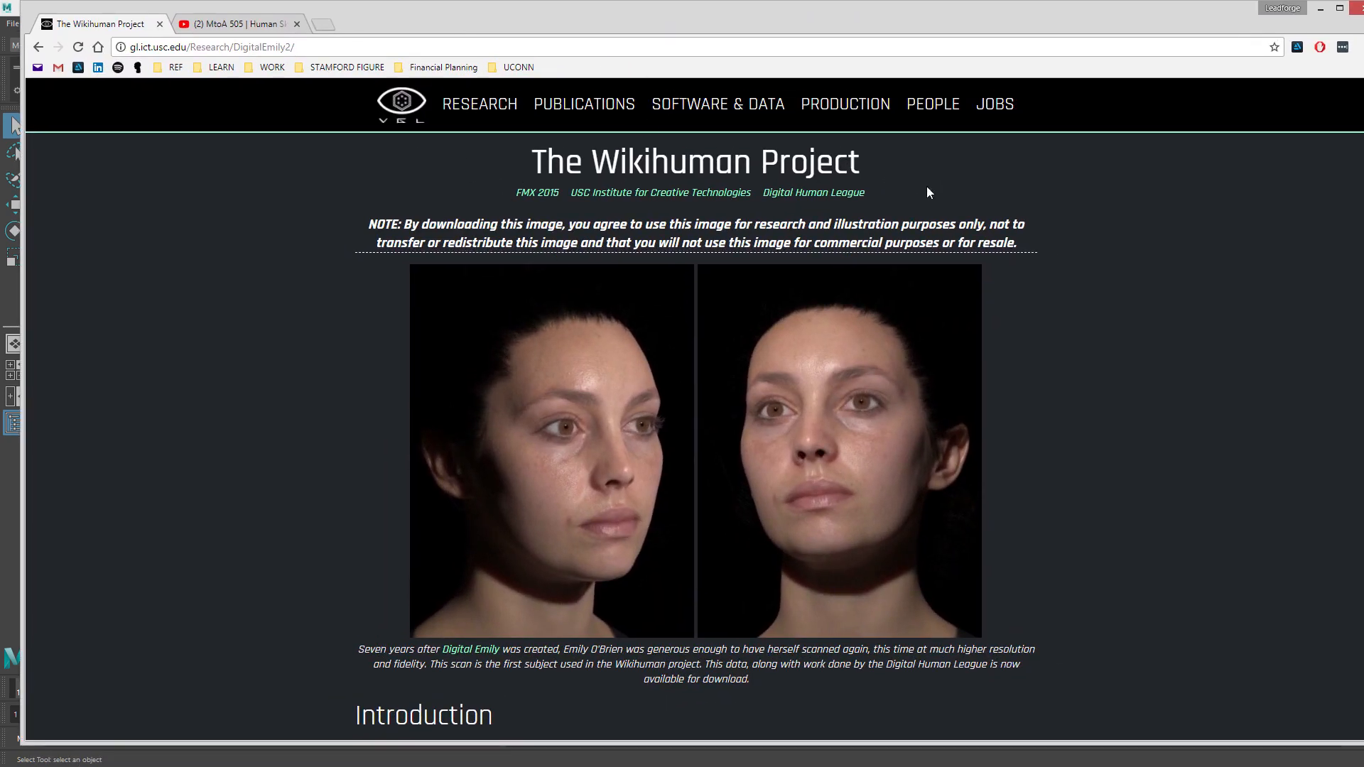
scroll(1085, 334, down, 4)
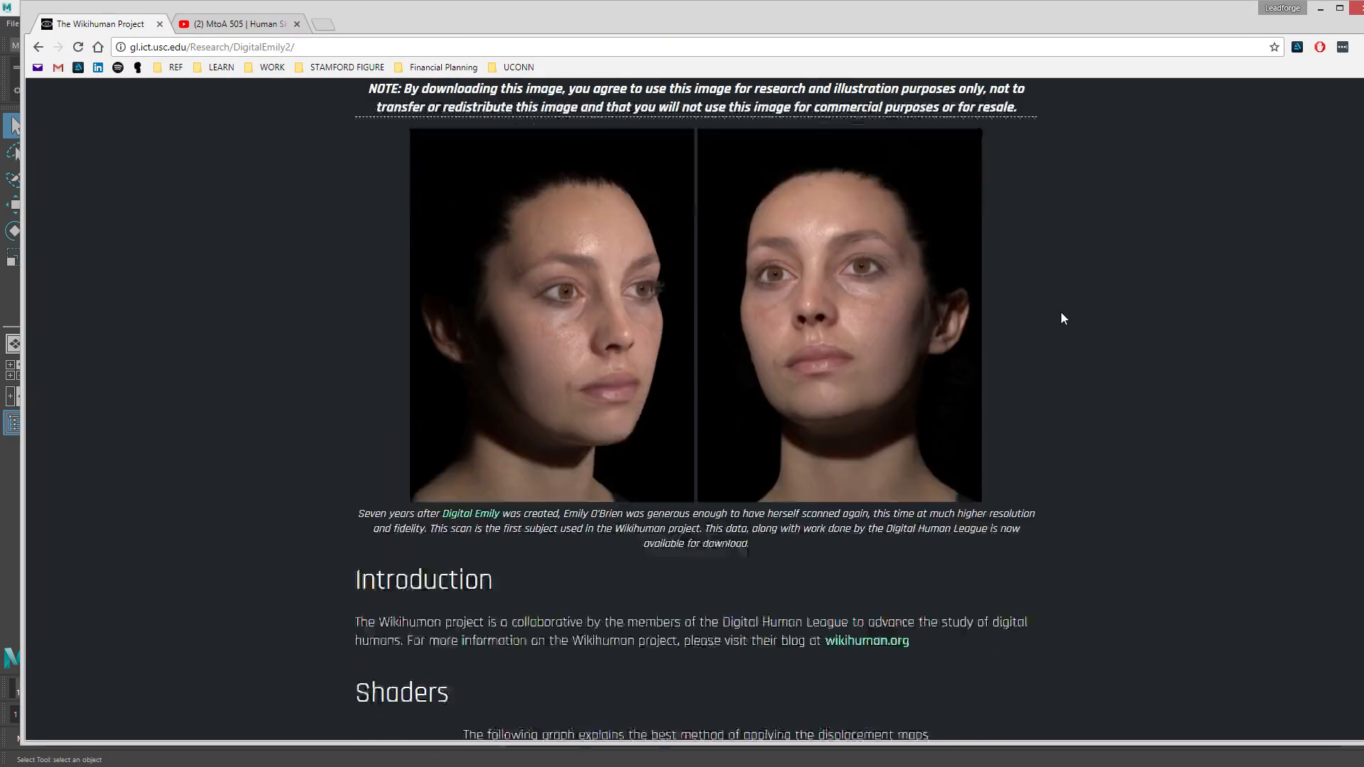
scroll(1061, 313, up, 4)
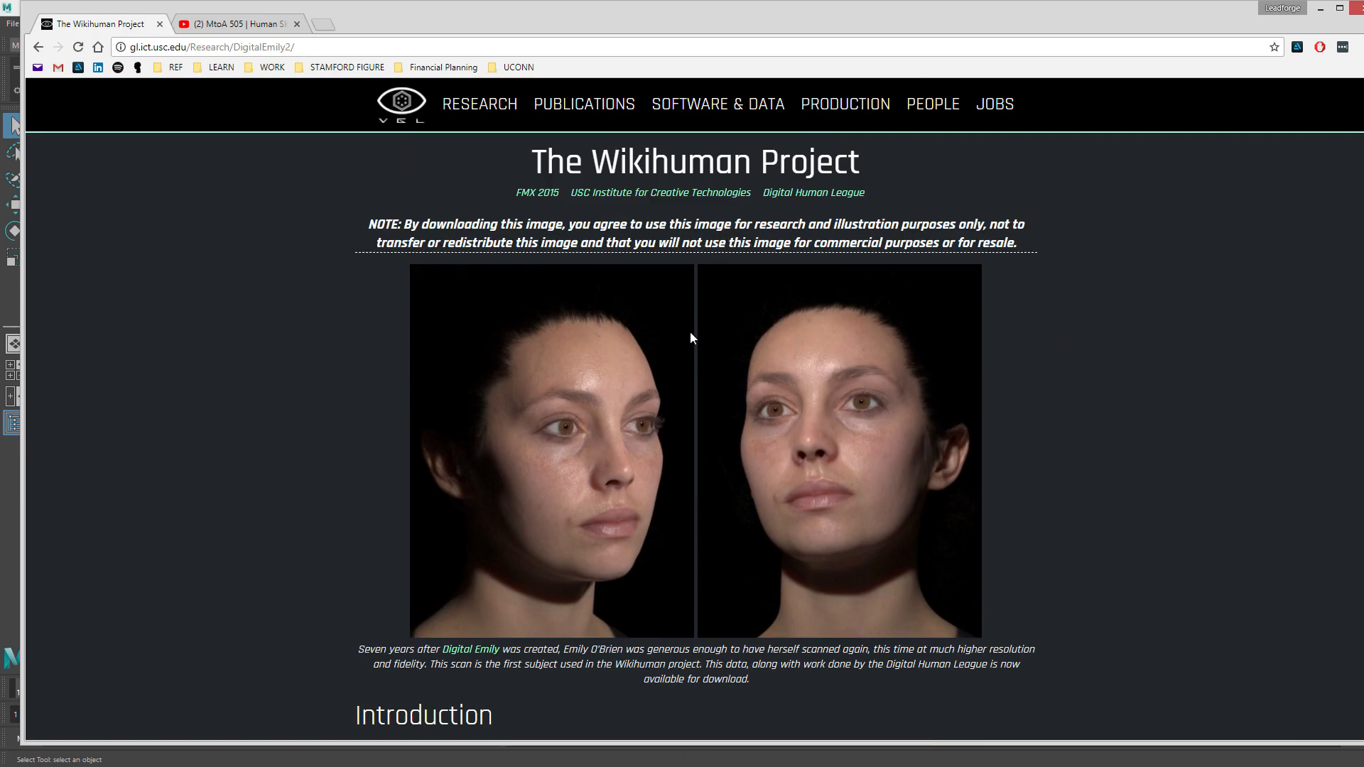
scroll(857, 417, down, 9)
scroll(1030, 445, up, 7)
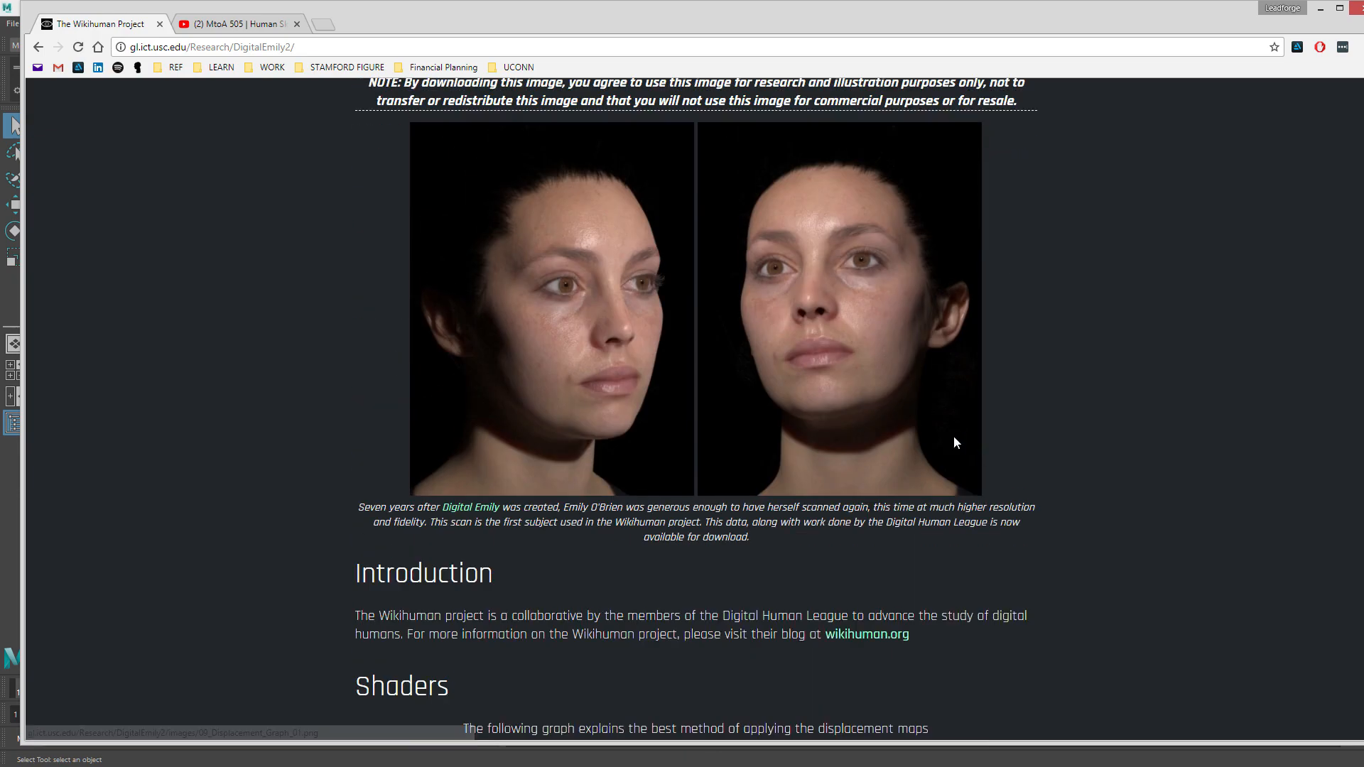
scroll(1023, 380, down, 7)
scroll(973, 326, down, 9)
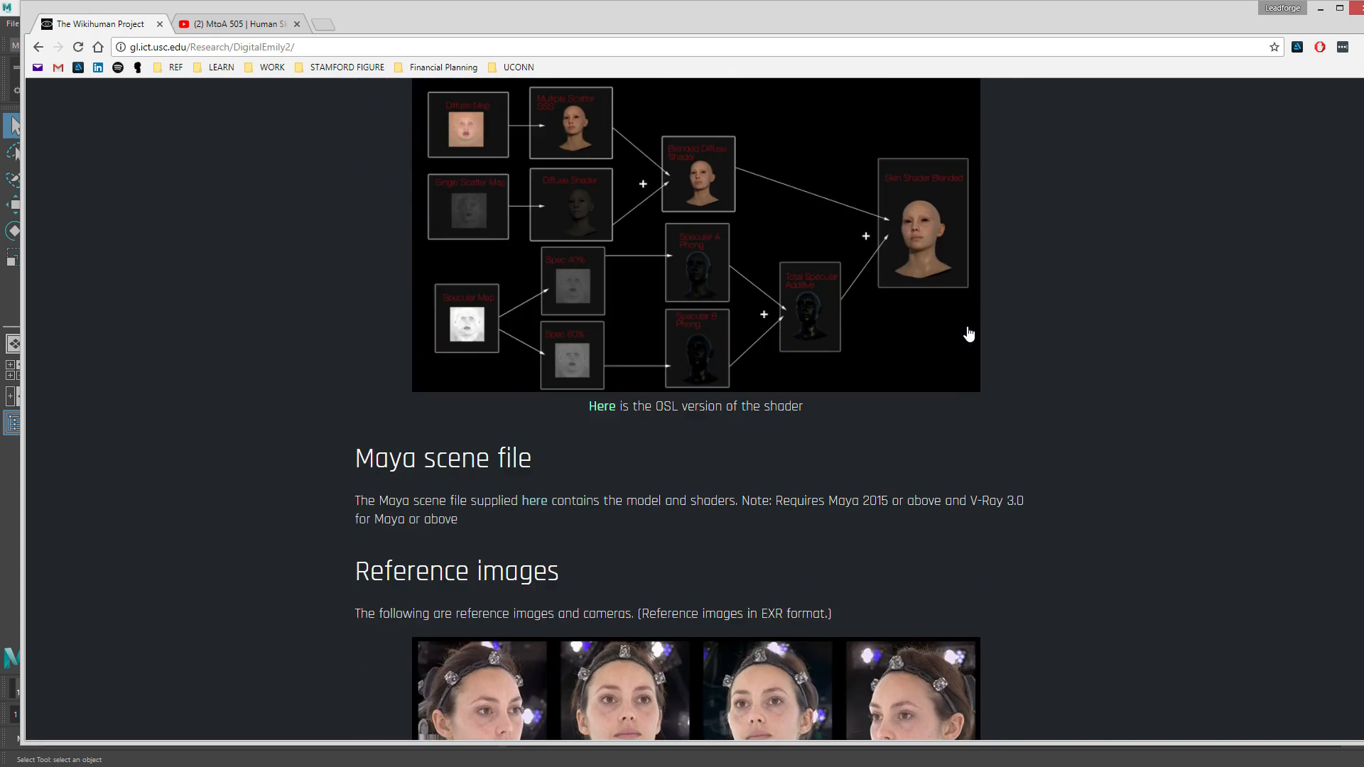
scroll(969, 334, down, 10)
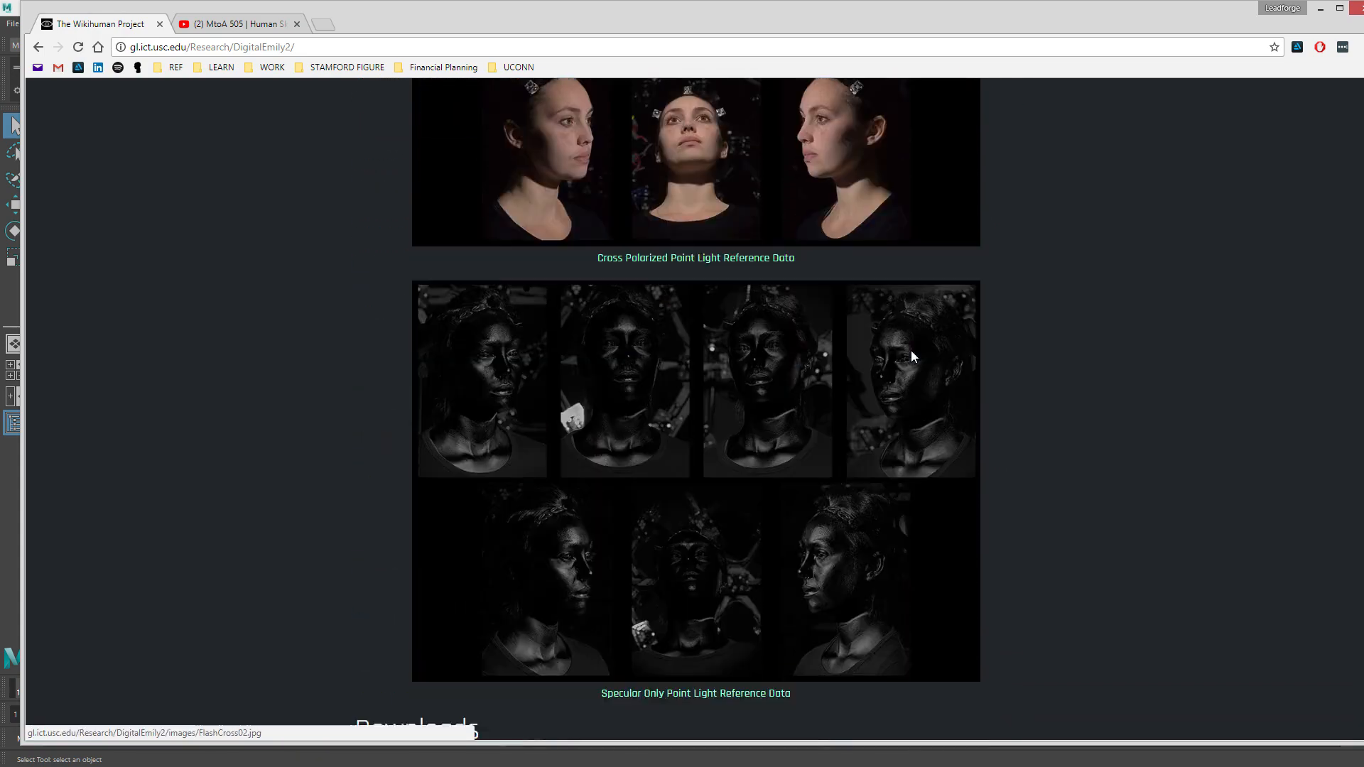
scroll(912, 355, down, 7)
scroll(708, 435, down, 7)
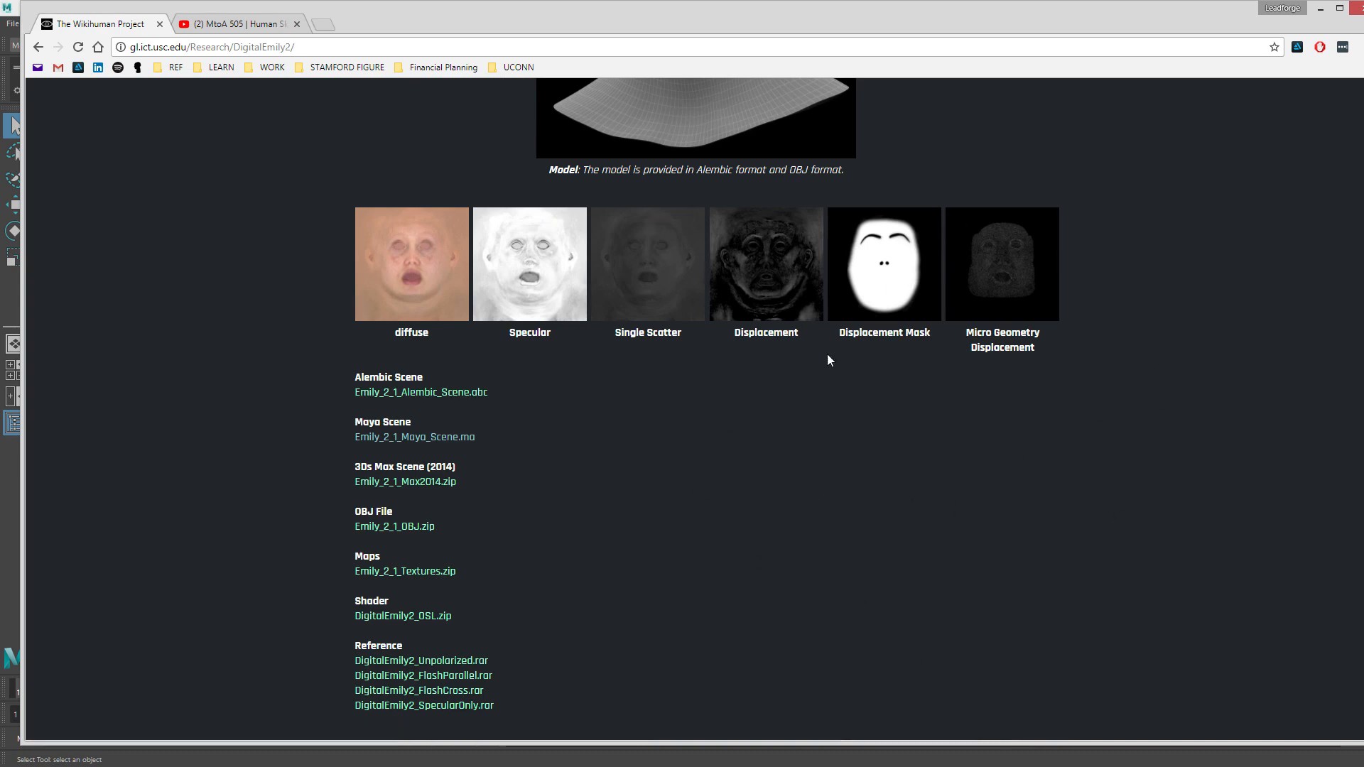
scroll(480, 633, down, 2)
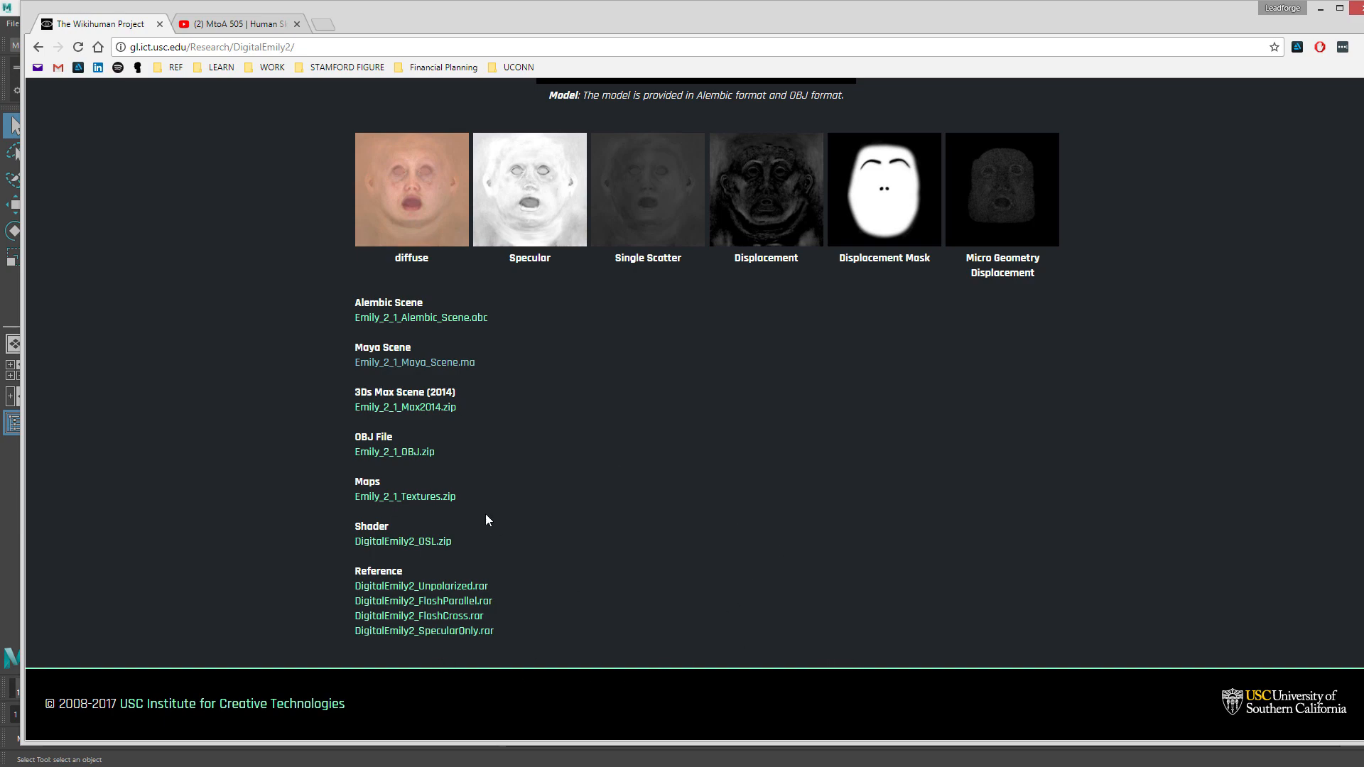
scroll(486, 520, up, 20)
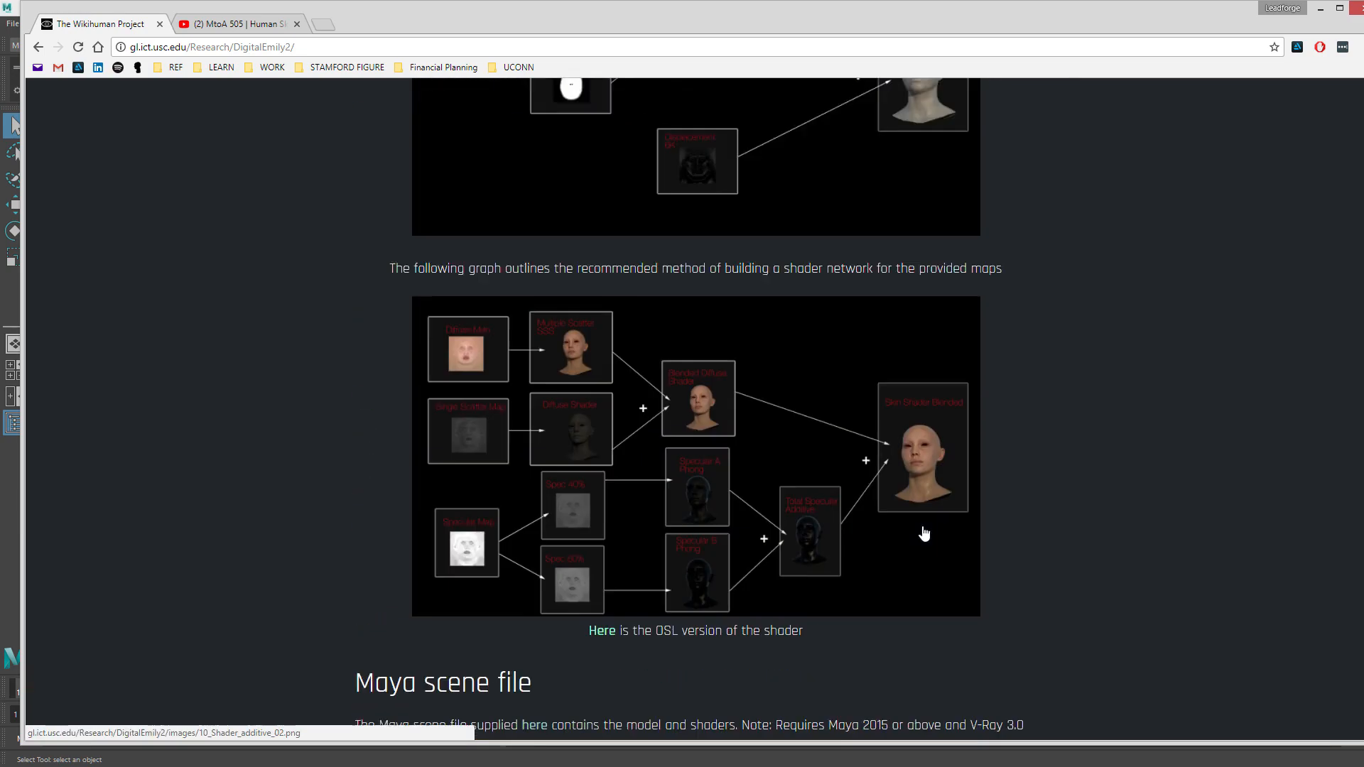
scroll(923, 533, up, 15)
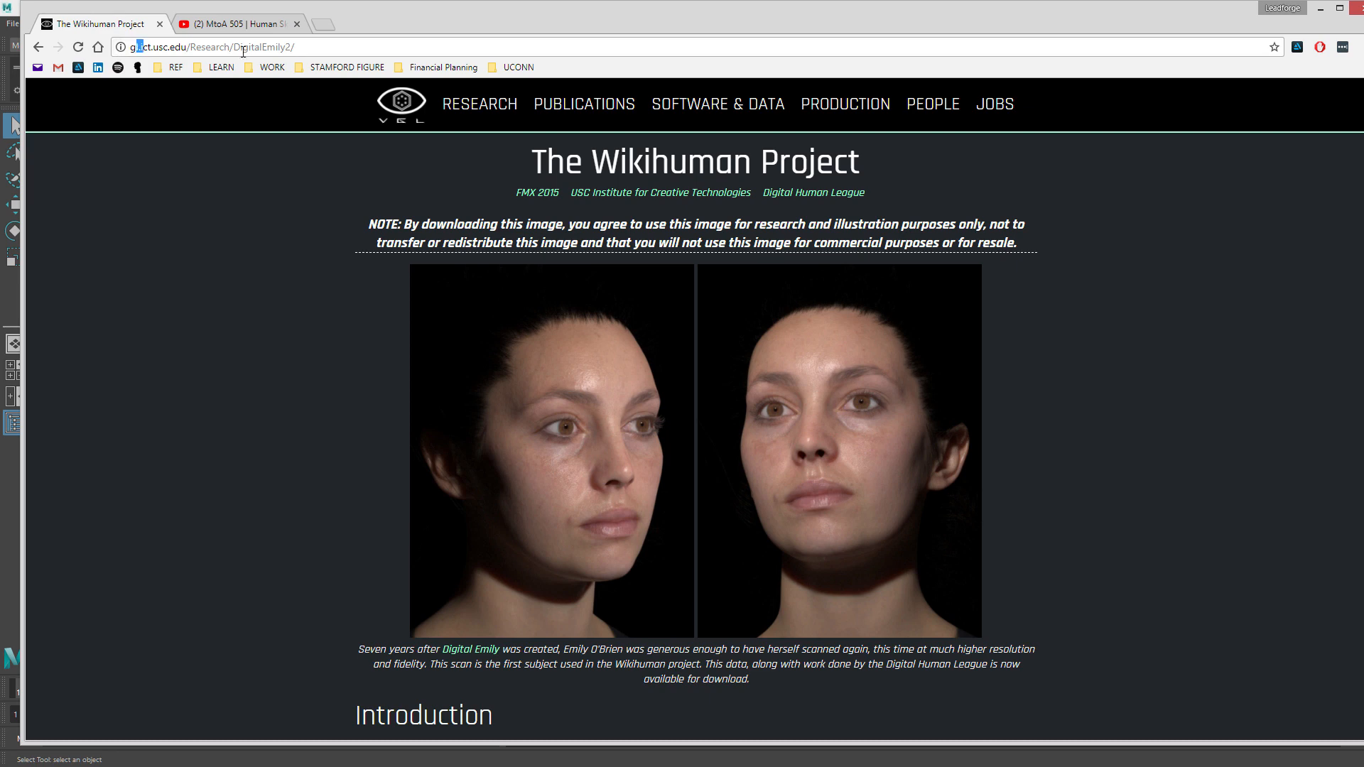
click(307, 245)
View the YouTube tutorial page "MtoA 505 | Human Skin with Arnold 5", revisit the Wikihuman page, and return to Maya.
click(251, 28)
double_click(459, 18)
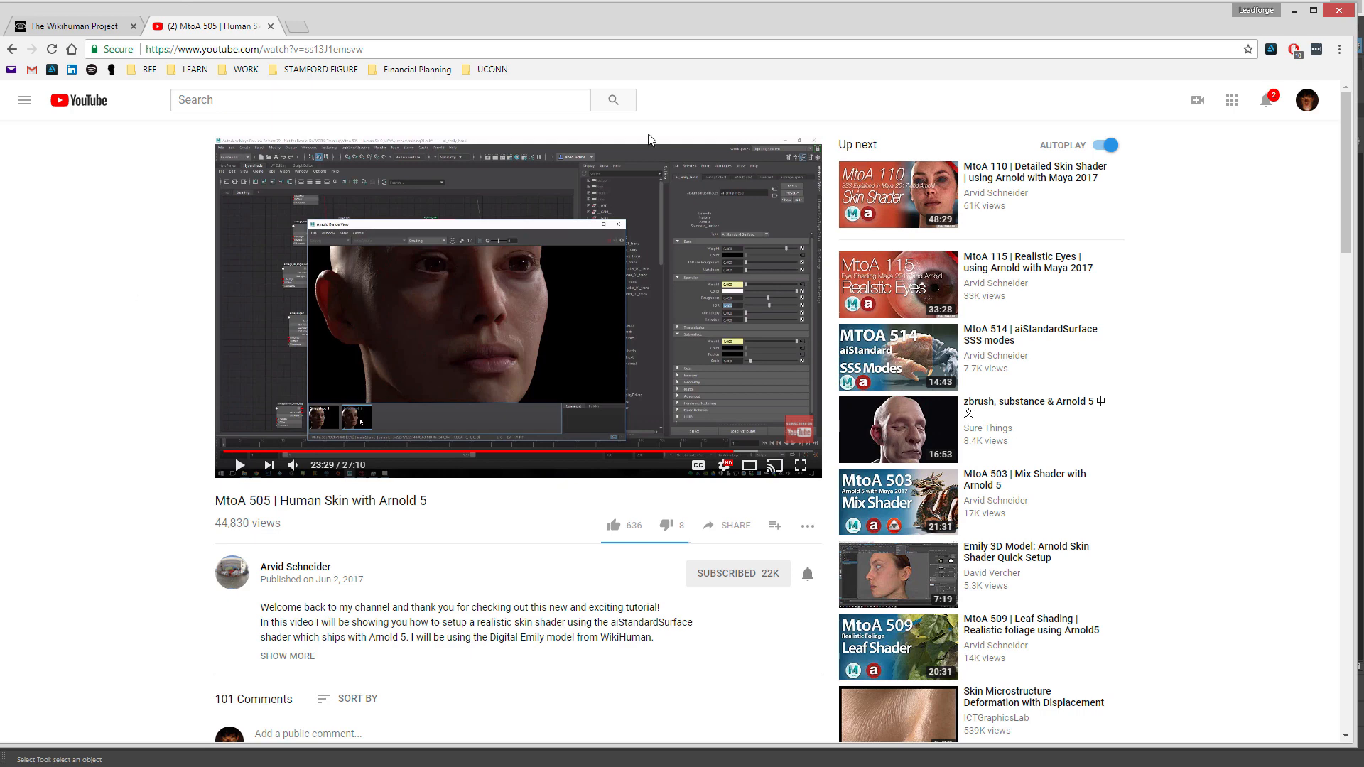
drag(321, 37, 418, 32)
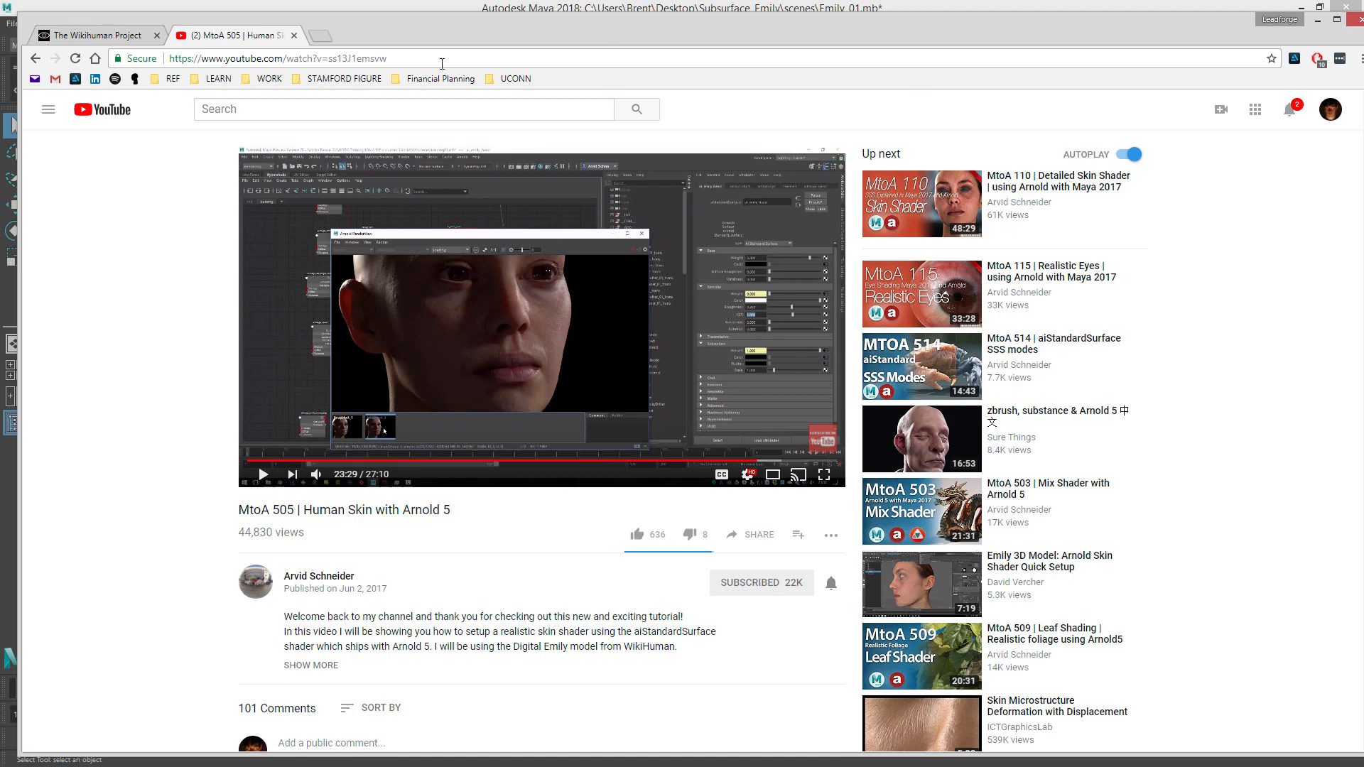
click(102, 39)
drag(418, 30, 463, 36)
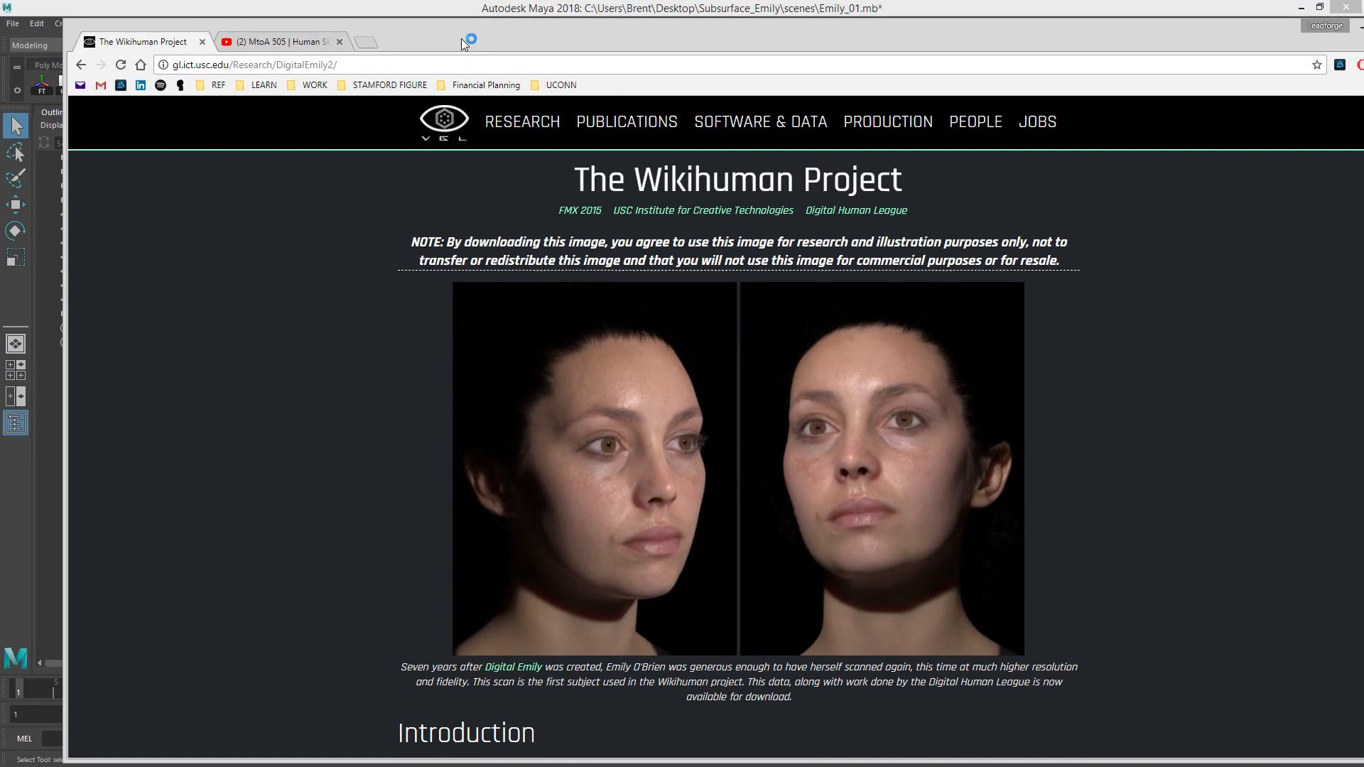
click(269, 46)
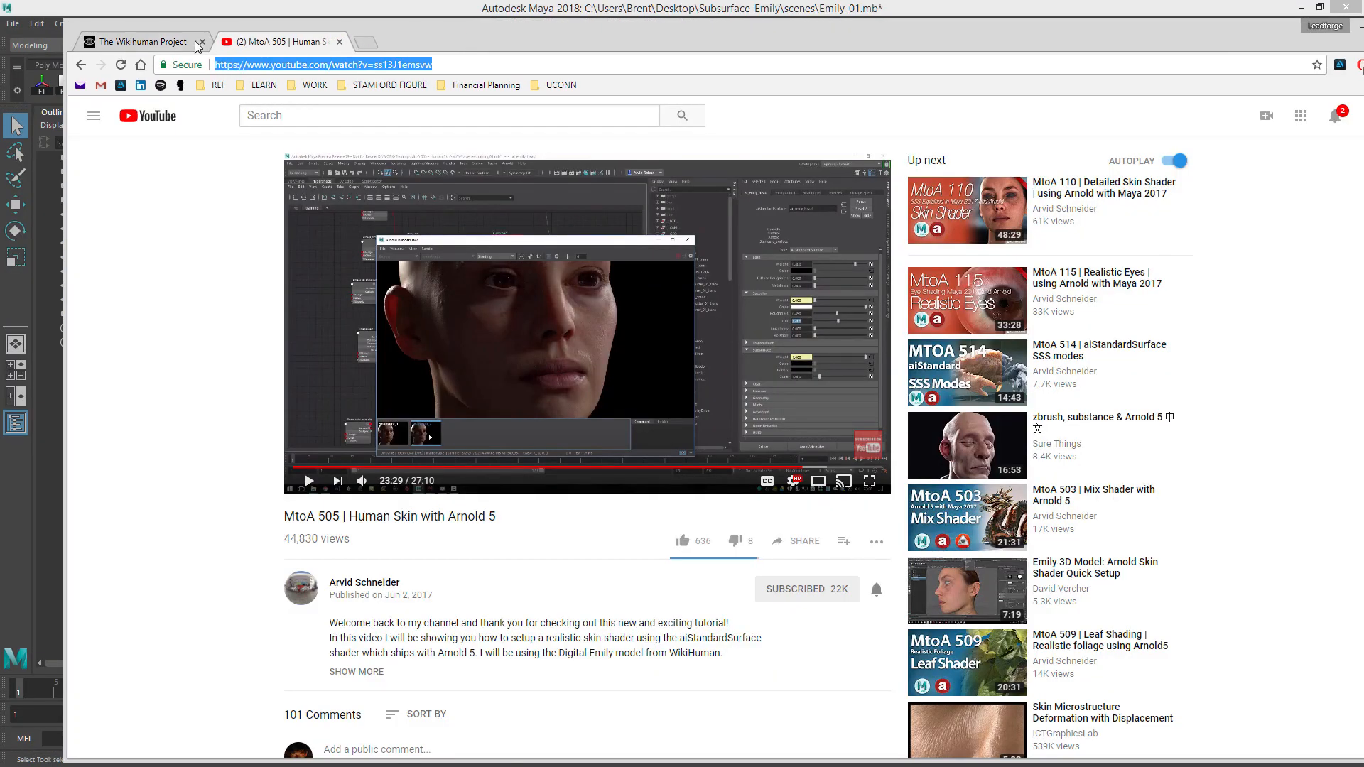
key(ctrl+shift+Tab)
drag(478, 65, 206, 87)
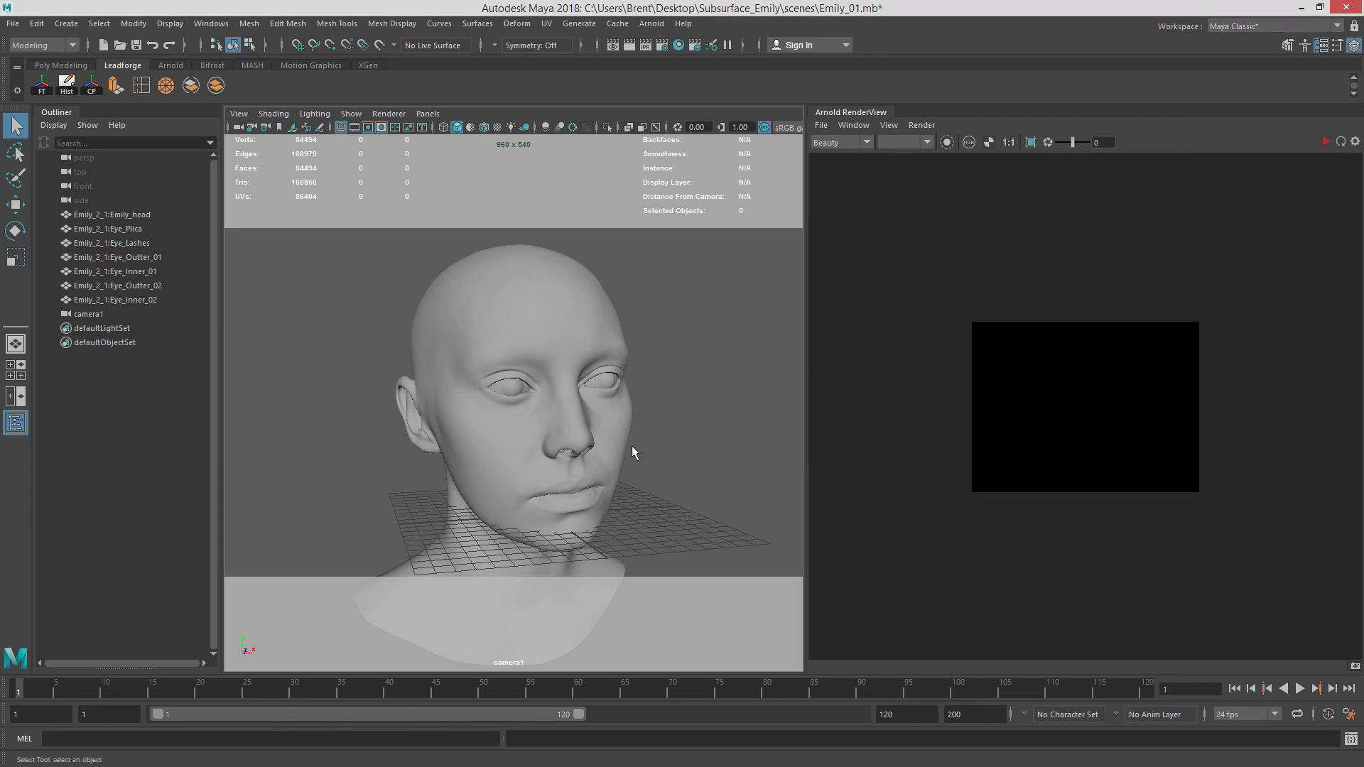
Set camera1's view fit to Overscan in its camera settings and adjust the framing of the head.
mouse_move(633, 451)
alt+mouse_down()
mouse_move(670, 457)
mouse_move(612, 445)
mouse_move(648, 446)
alt+mouse_up()
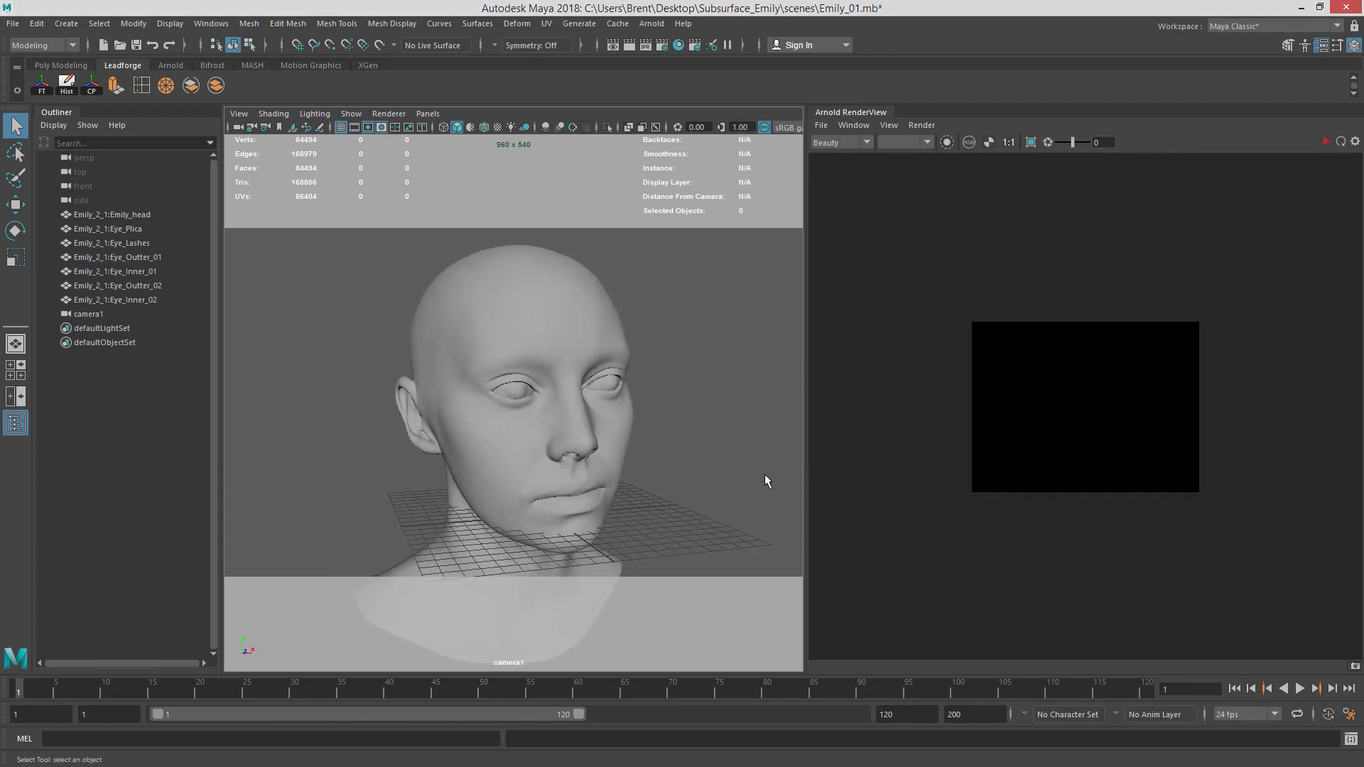
click(84, 315)
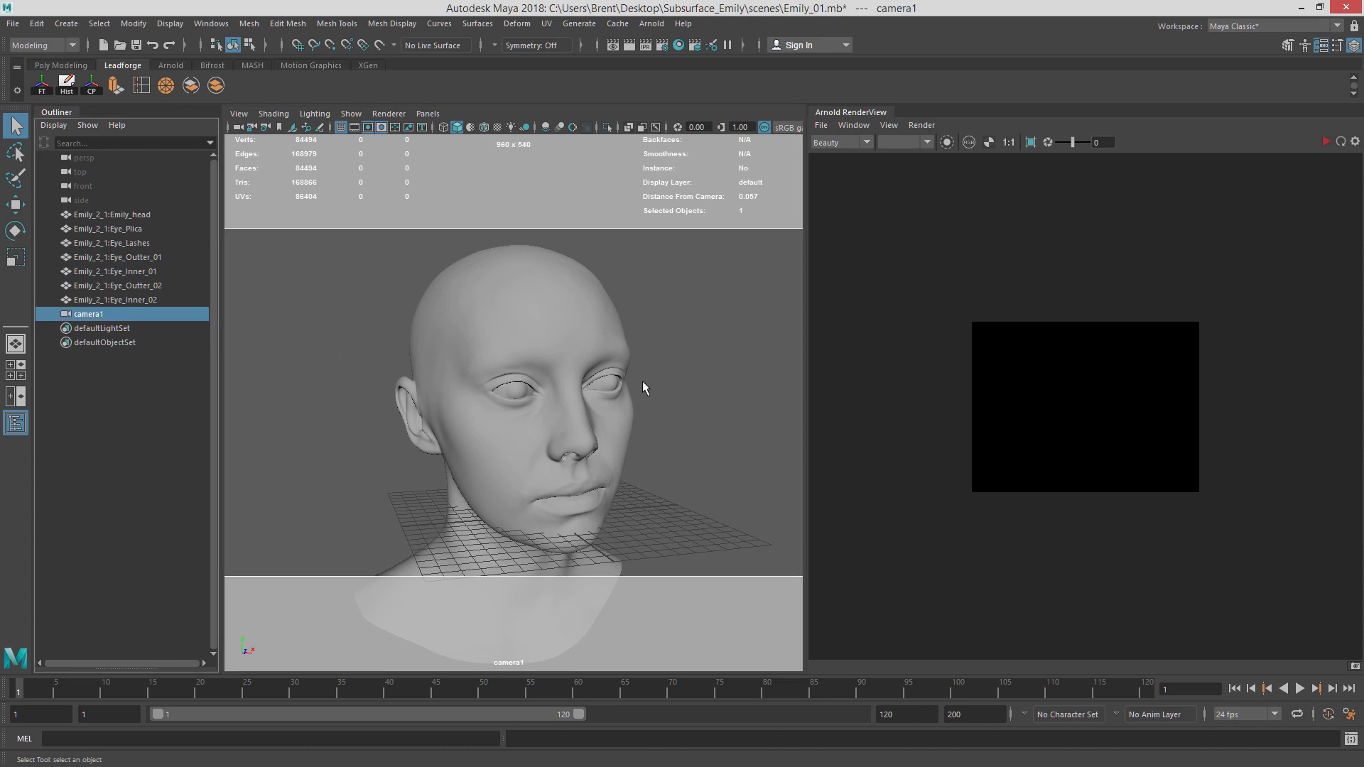
click(238, 114)
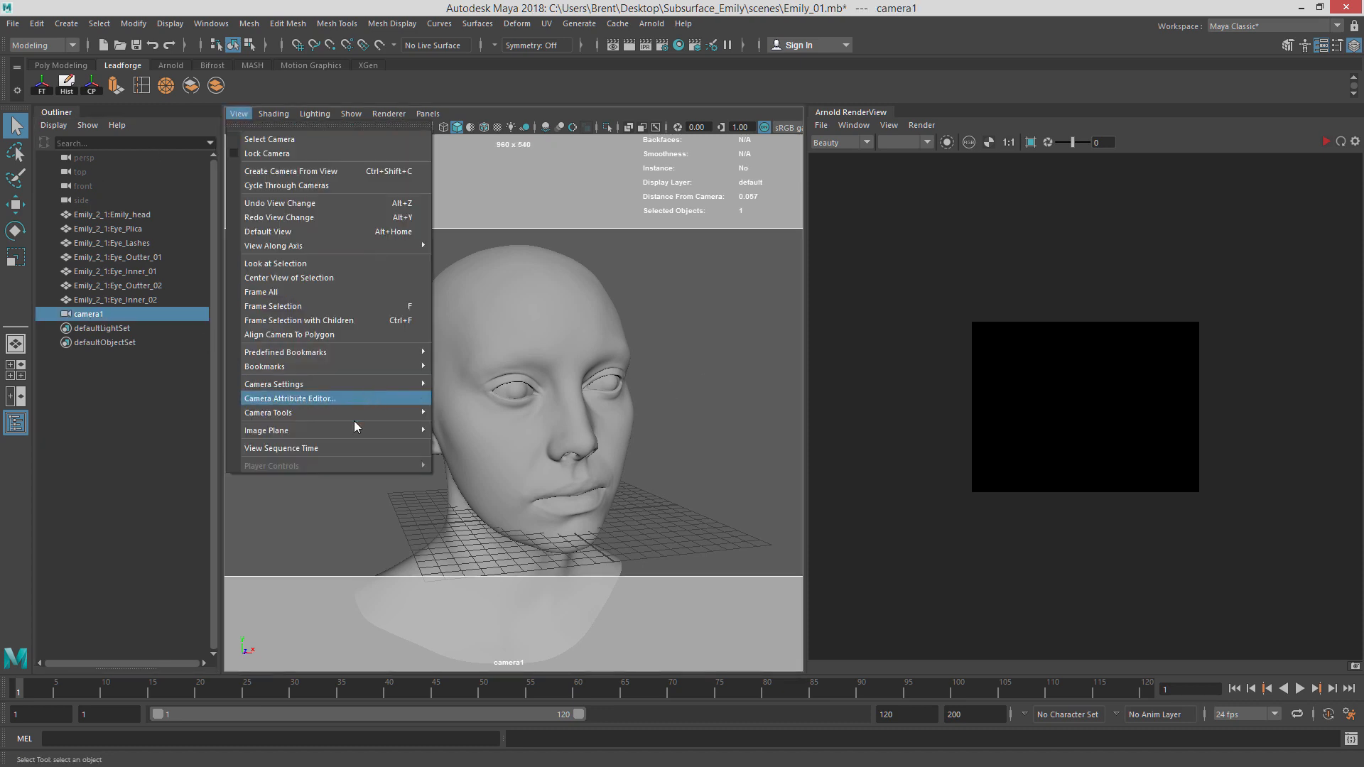
mouse_move(377, 384)
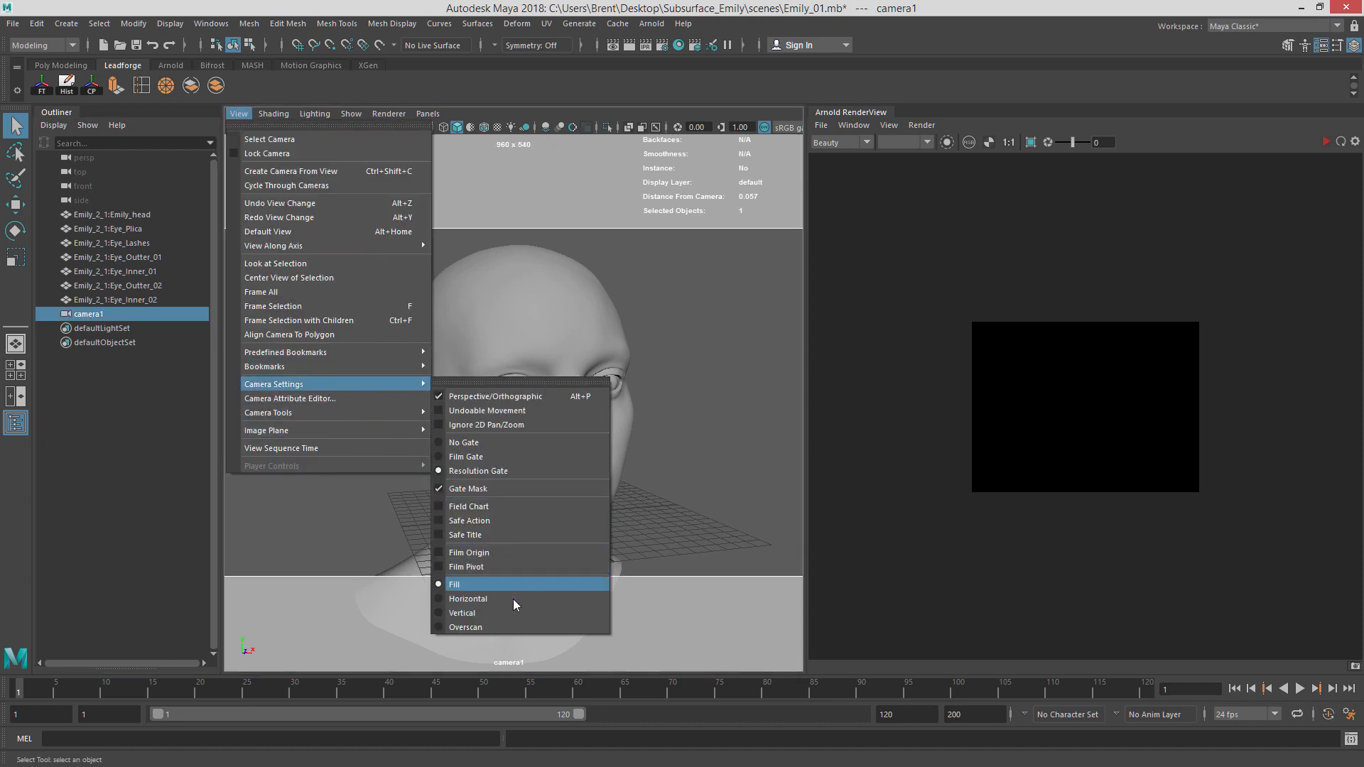
click(505, 624)
alt+drag(579, 423, 679, 413)
click(675, 453)
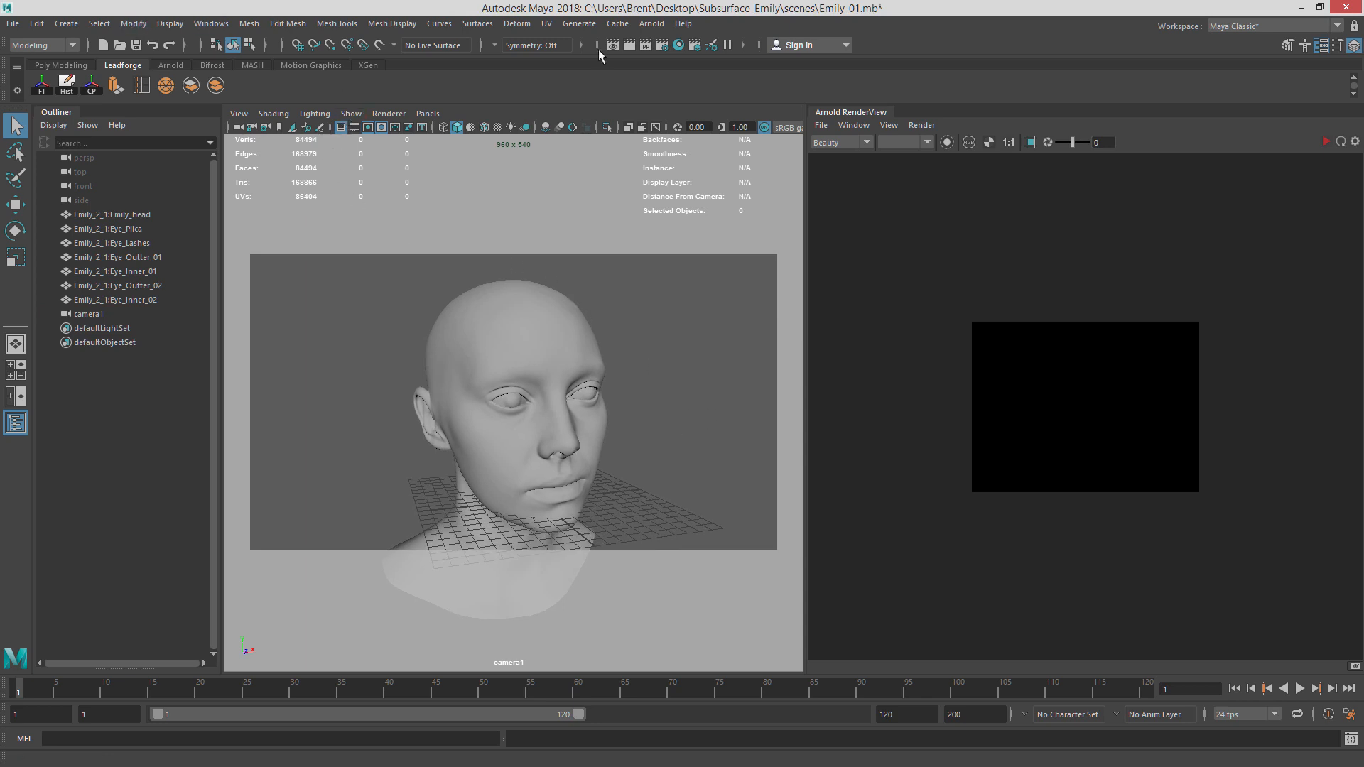
Create a standard Maya spot light in the scene.
click(651, 23)
mouse_move(719, 94)
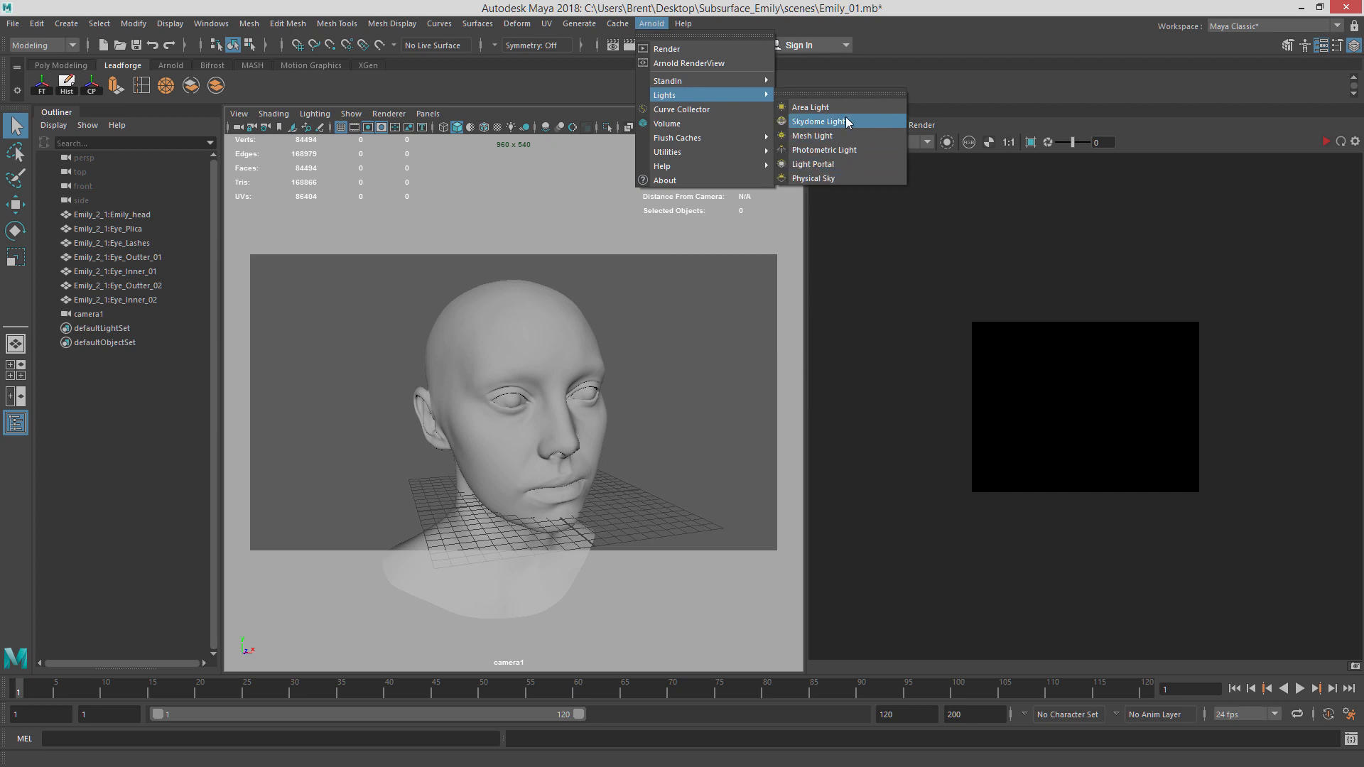
mouse_move(65, 23)
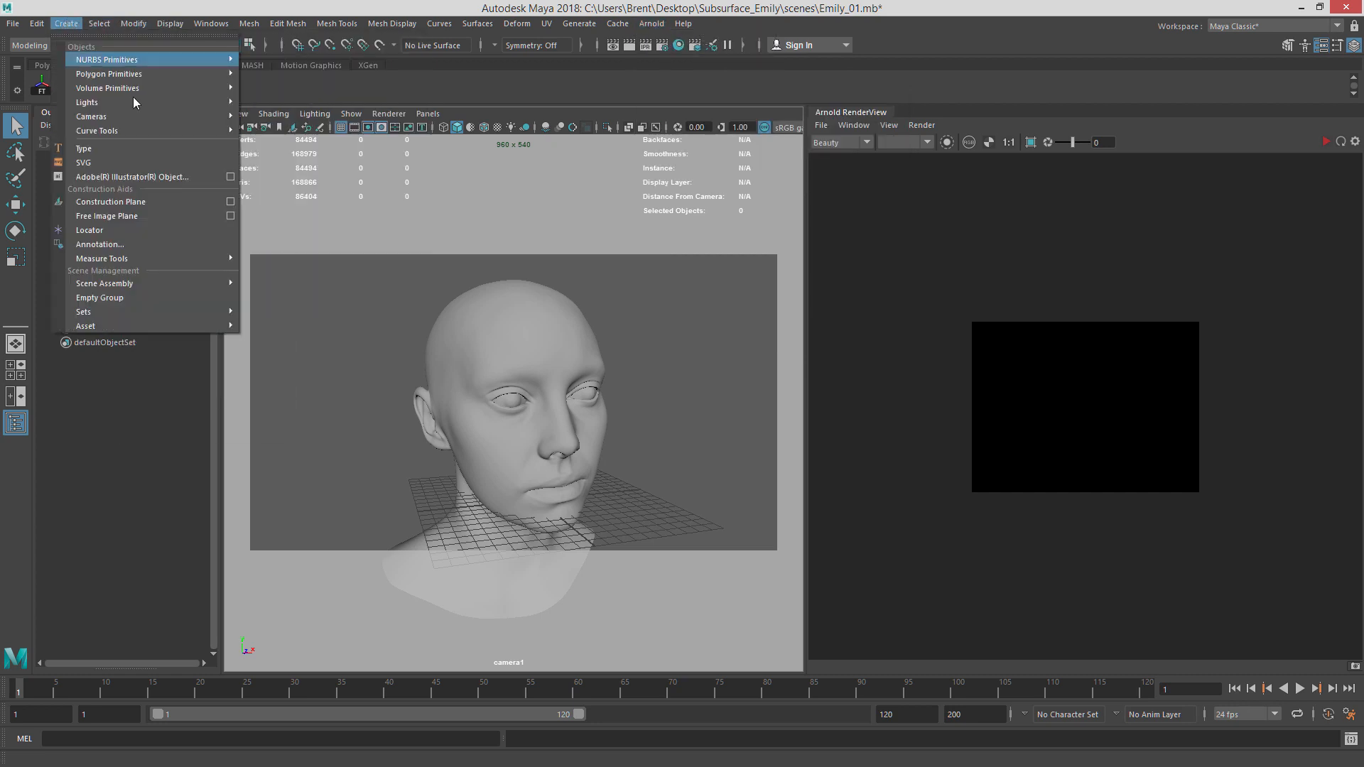
mouse_move(192, 101)
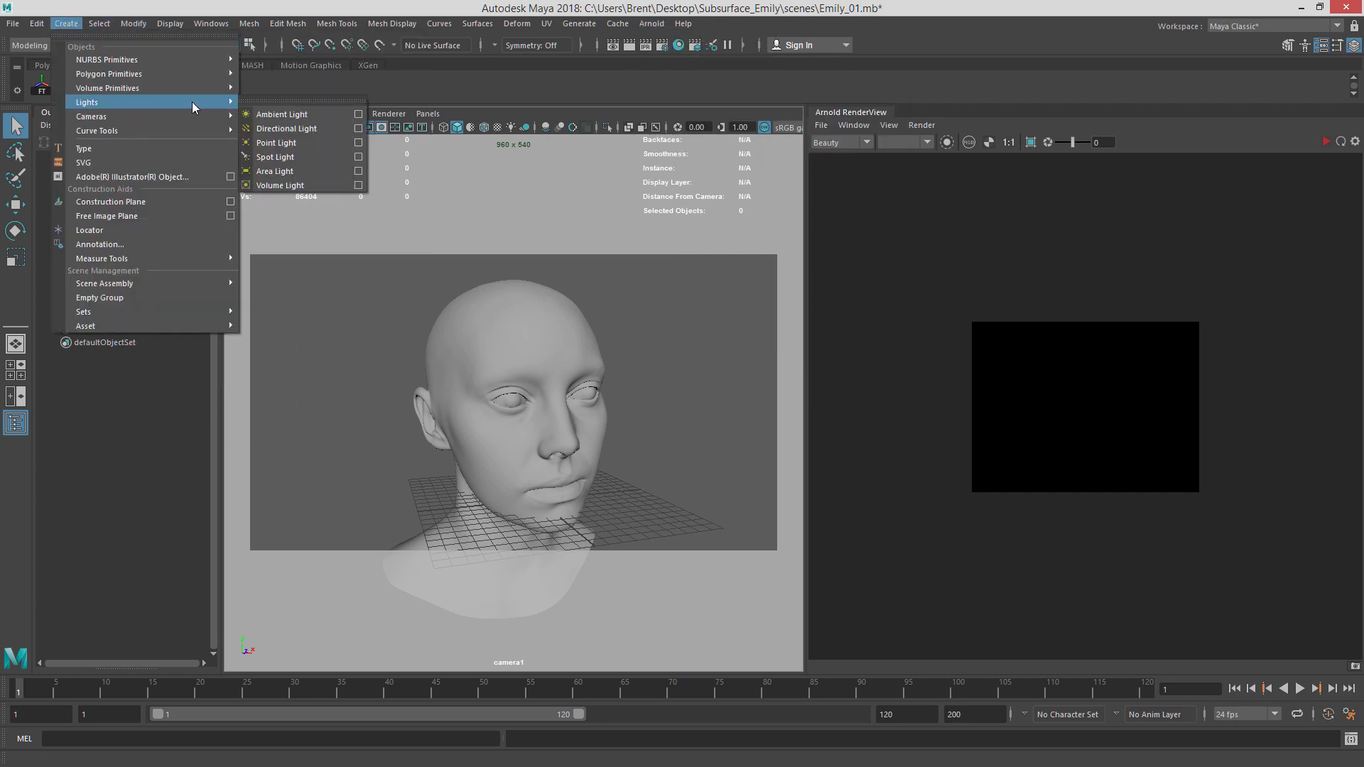
click(300, 157)
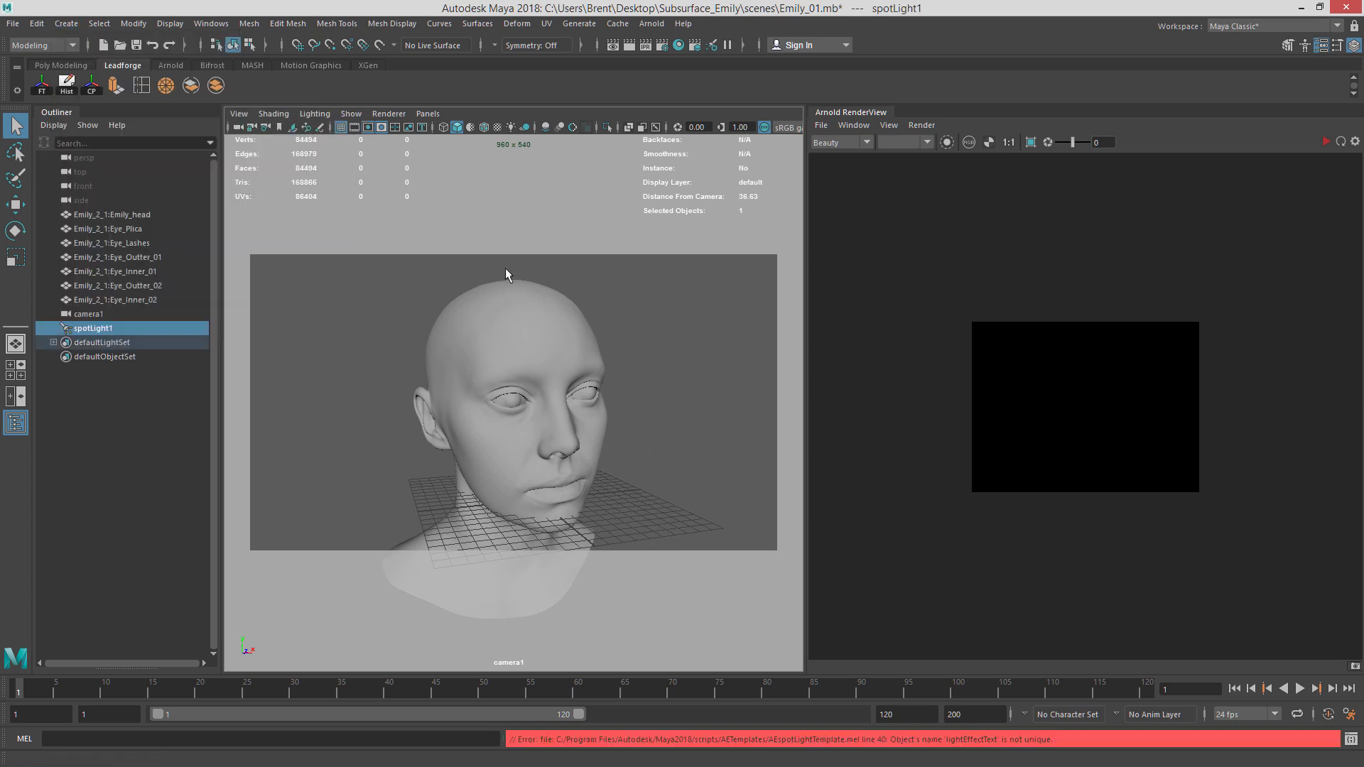
Look through the persp camera and move the spot light above and behind the head, to about Y 35 and Z -27.
click(428, 114)
mouse_move(497, 128)
click(590, 145)
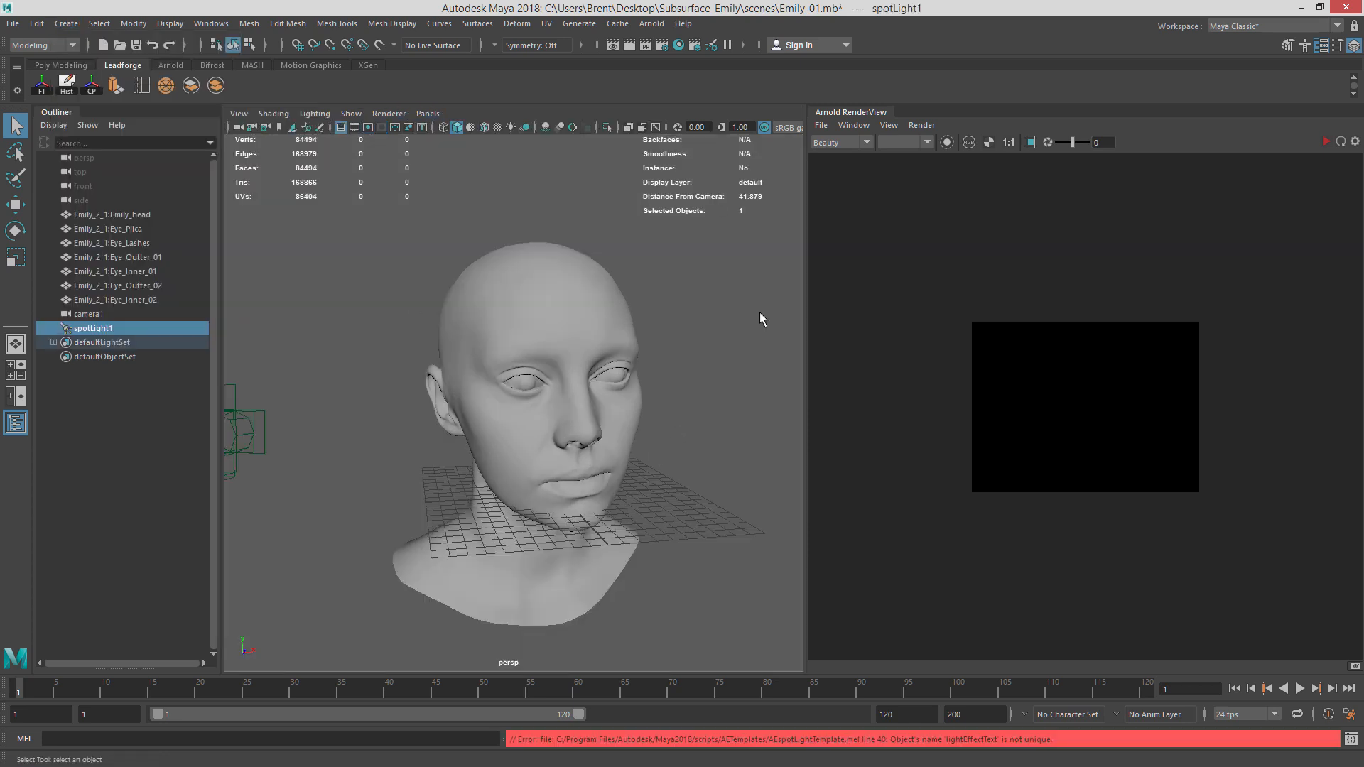
alt+right_drag(631, 376, 442, 346)
alt+drag(441, 345, 496, 428)
key(w)
key(r)
key(w)
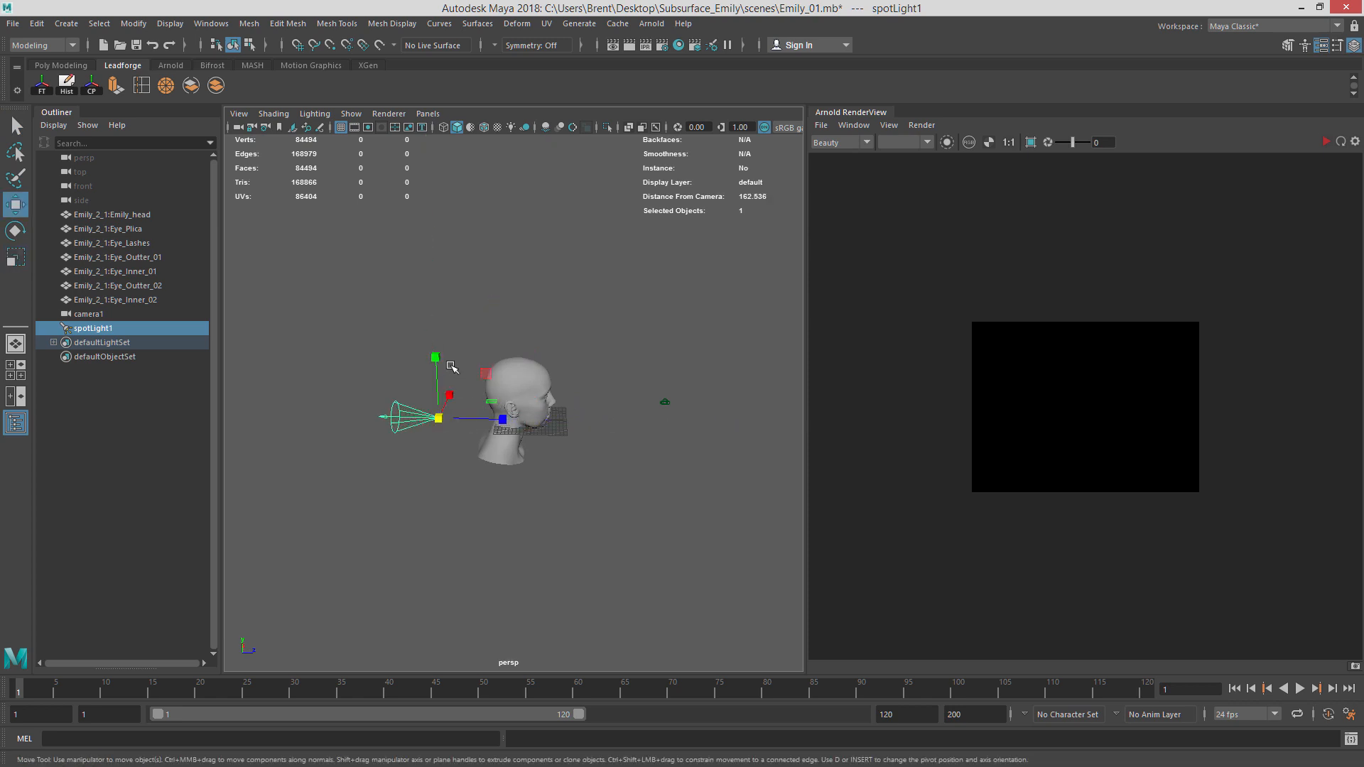
click(447, 365)
click(408, 414)
drag(430, 360, 431, 240)
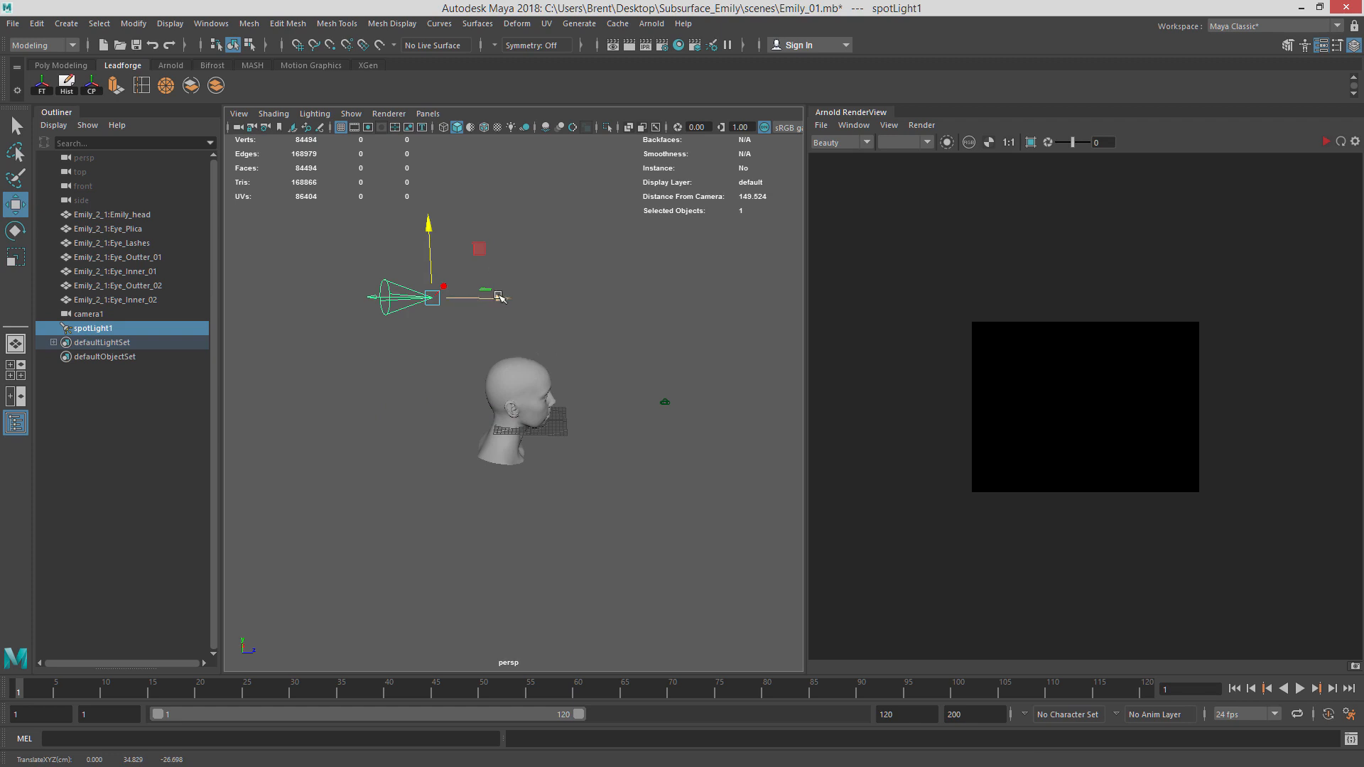
Use the Show Manipulator tool to aim the spot light's target at the head and reposition the light above and to one side.
key(t)
drag(466, 299, 561, 337)
drag(518, 253, 521, 389)
alt+drag(521, 390, 779, 429)
drag(469, 412, 327, 402)
drag(561, 404, 552, 404)
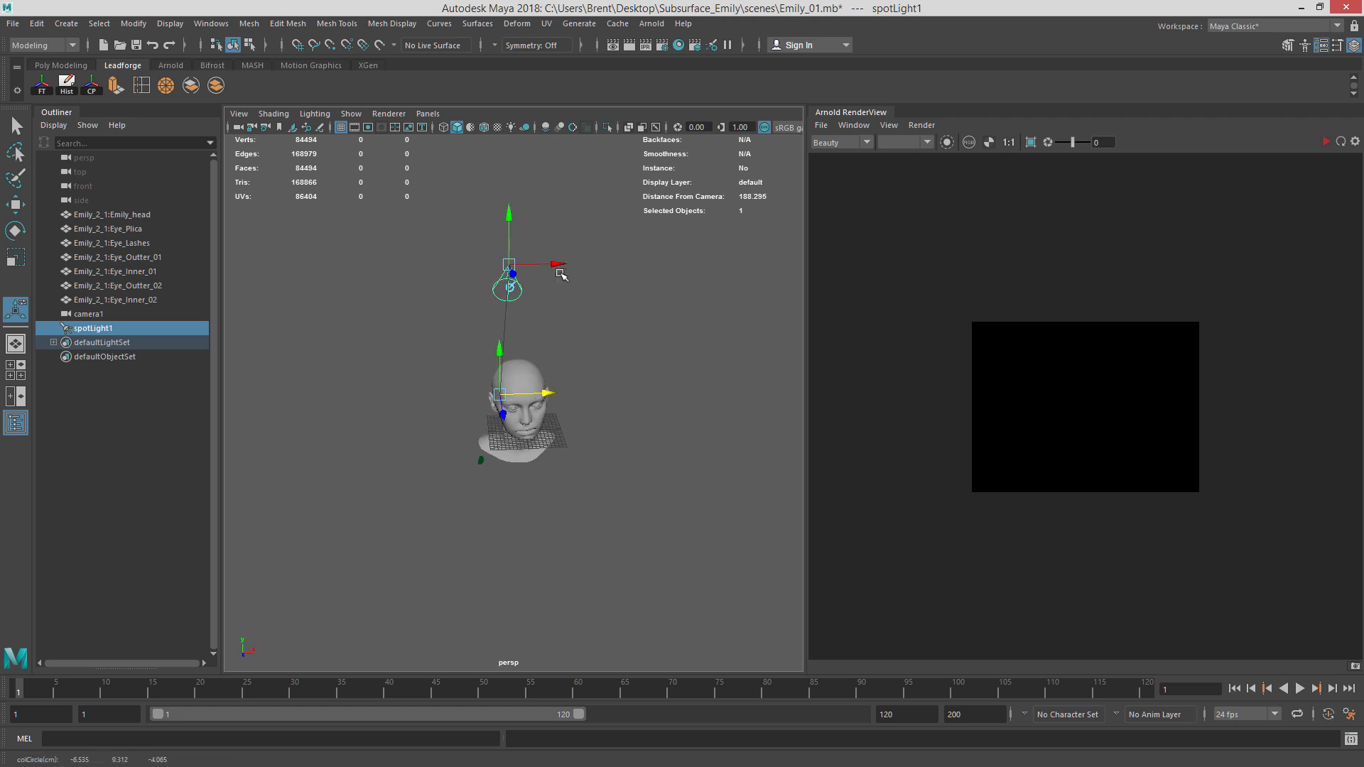
drag(557, 268, 496, 304)
alt+right_drag(497, 305, 658, 371)
alt+drag(658, 372, 683, 320)
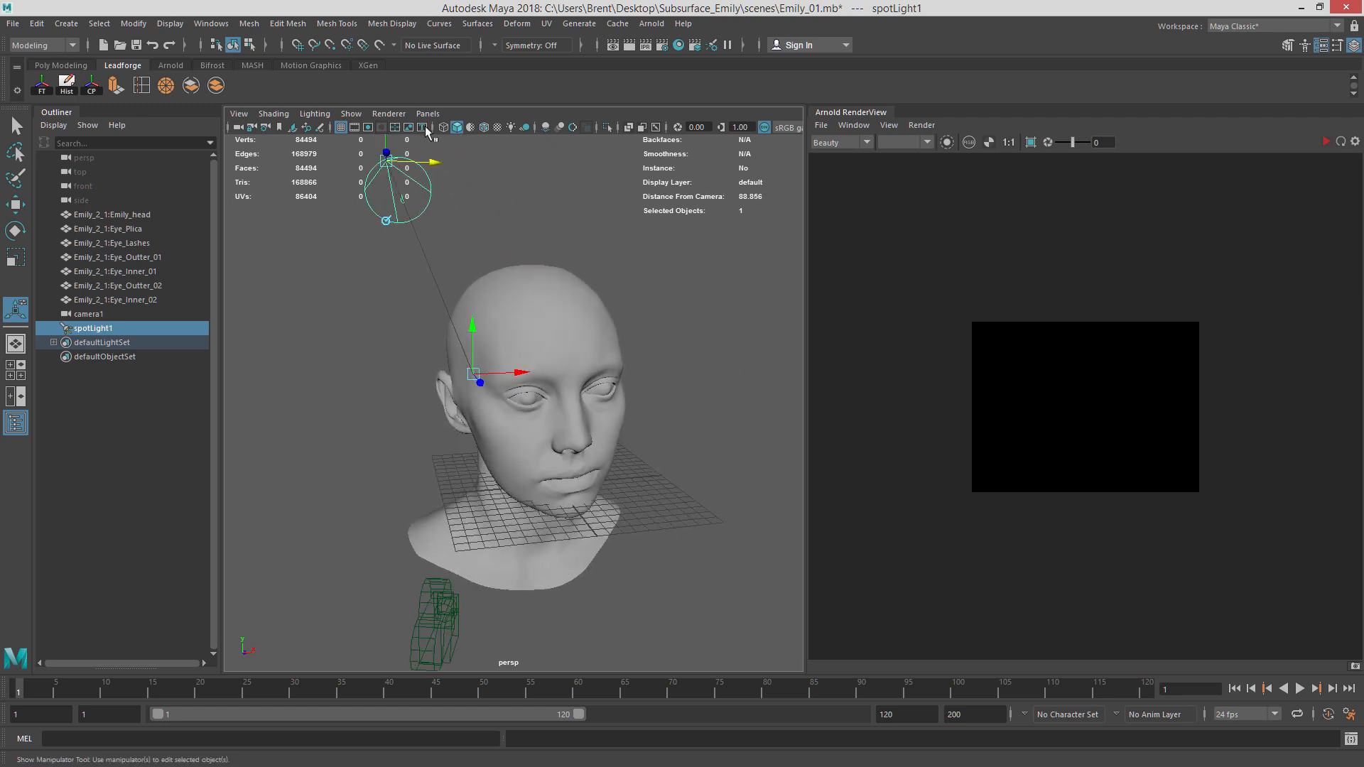
Start the interactive IPR render in the Arnold RenderView and set its render camera to cameraShape1.
click(921, 125)
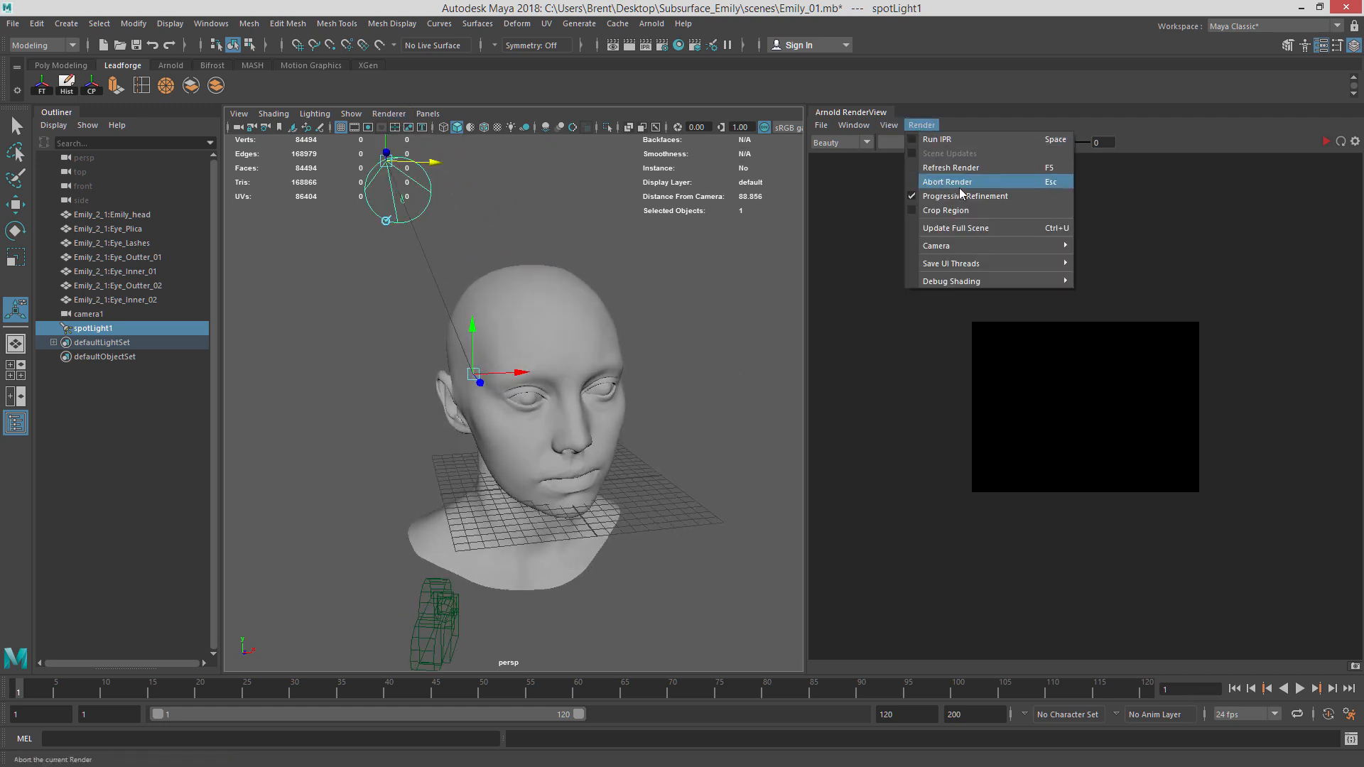
click(970, 138)
click(922, 126)
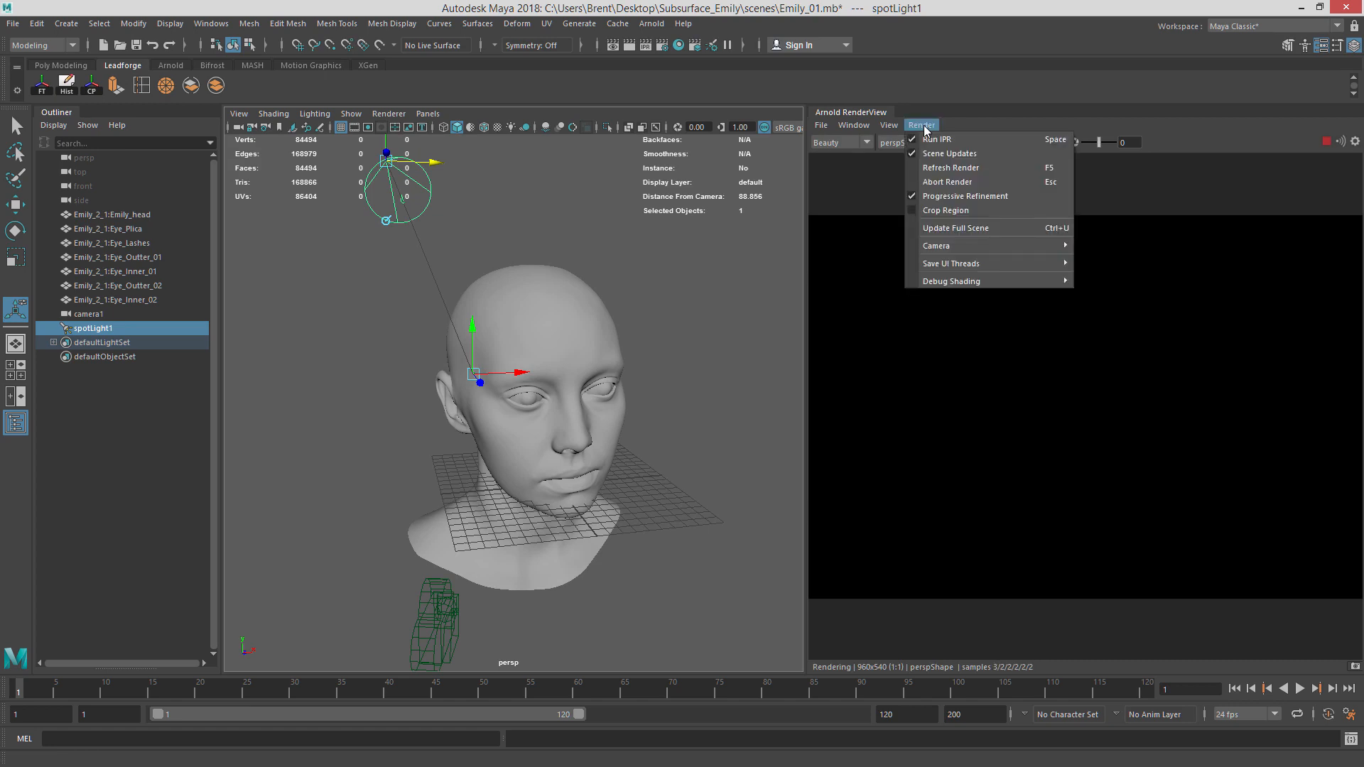
mouse_move(1019, 244)
click(1148, 261)
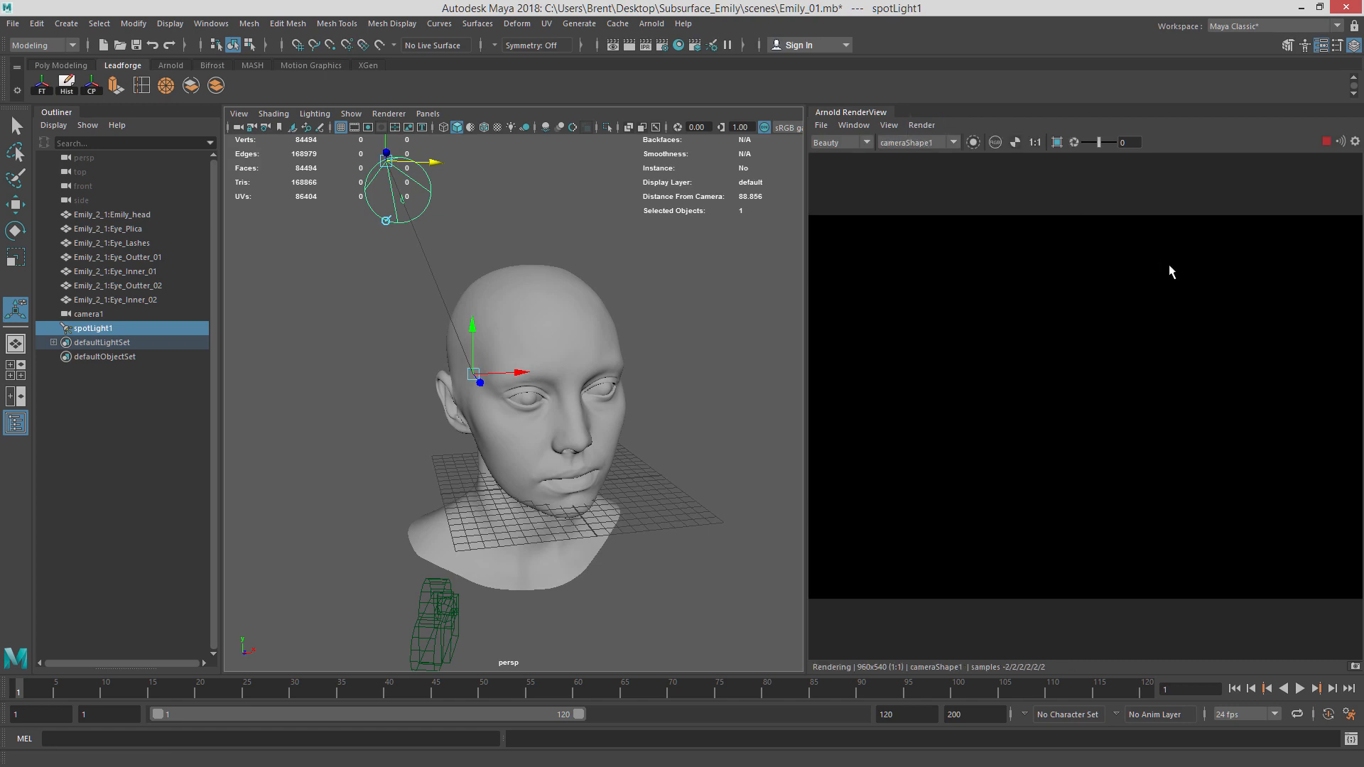
click(922, 125)
mouse_move(1016, 245)
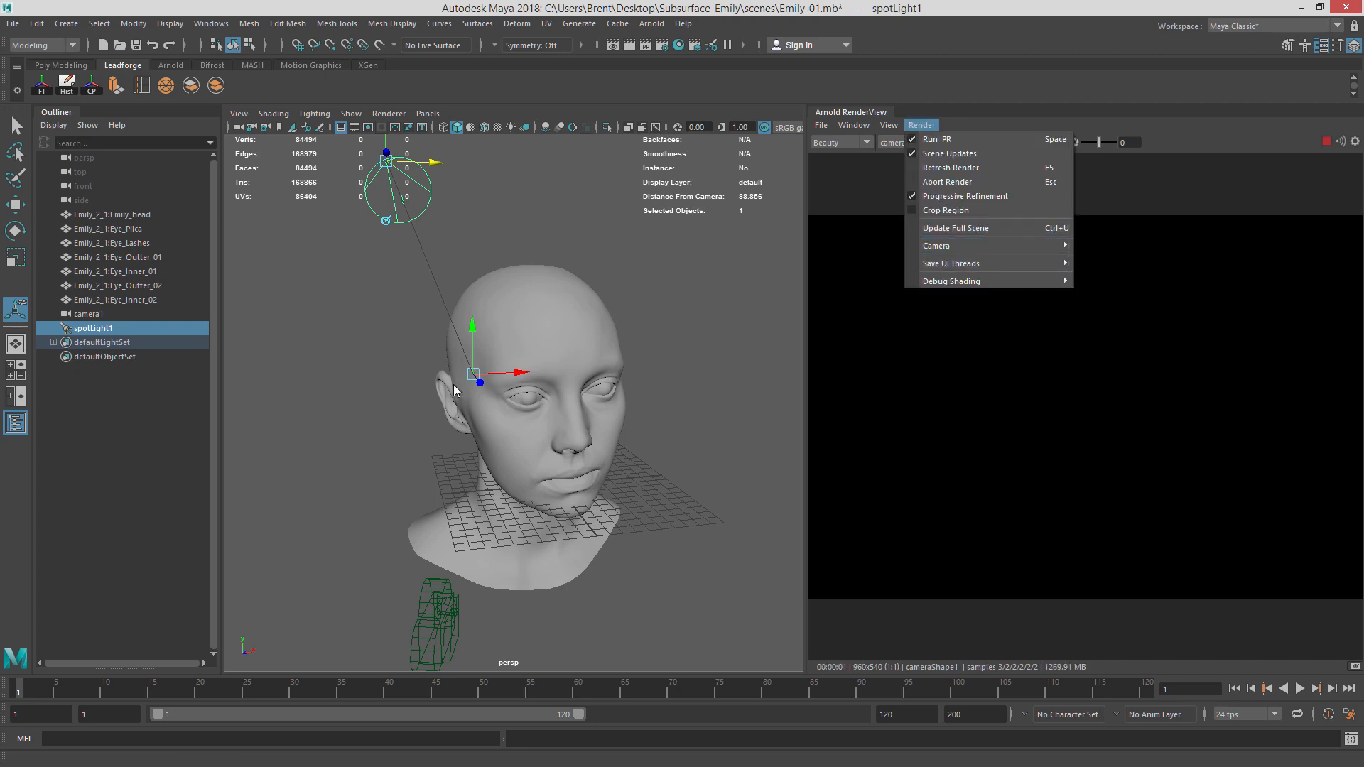
click(667, 265)
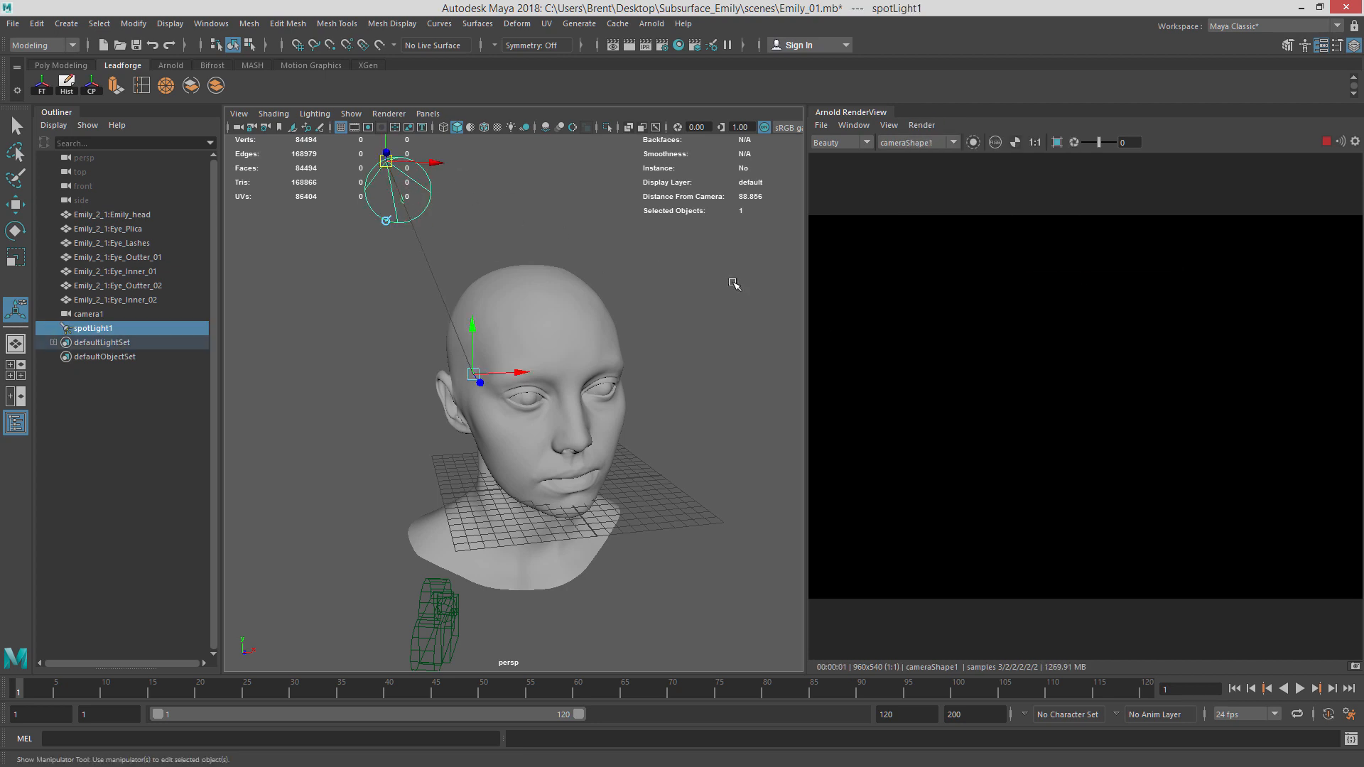
Adjust the spot light's Arnold exposure, trying 10 and 13 before settling on 14.
key(ctrl+a)
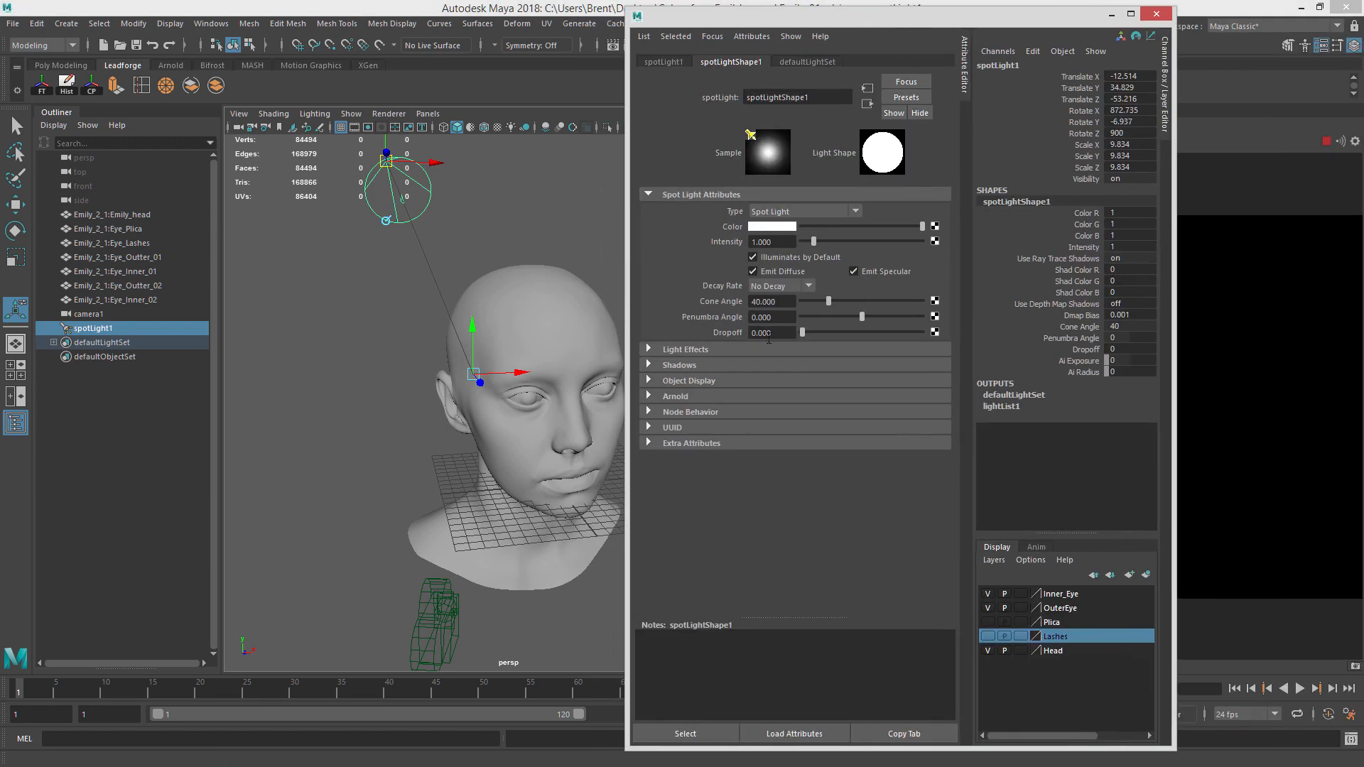
click(712, 401)
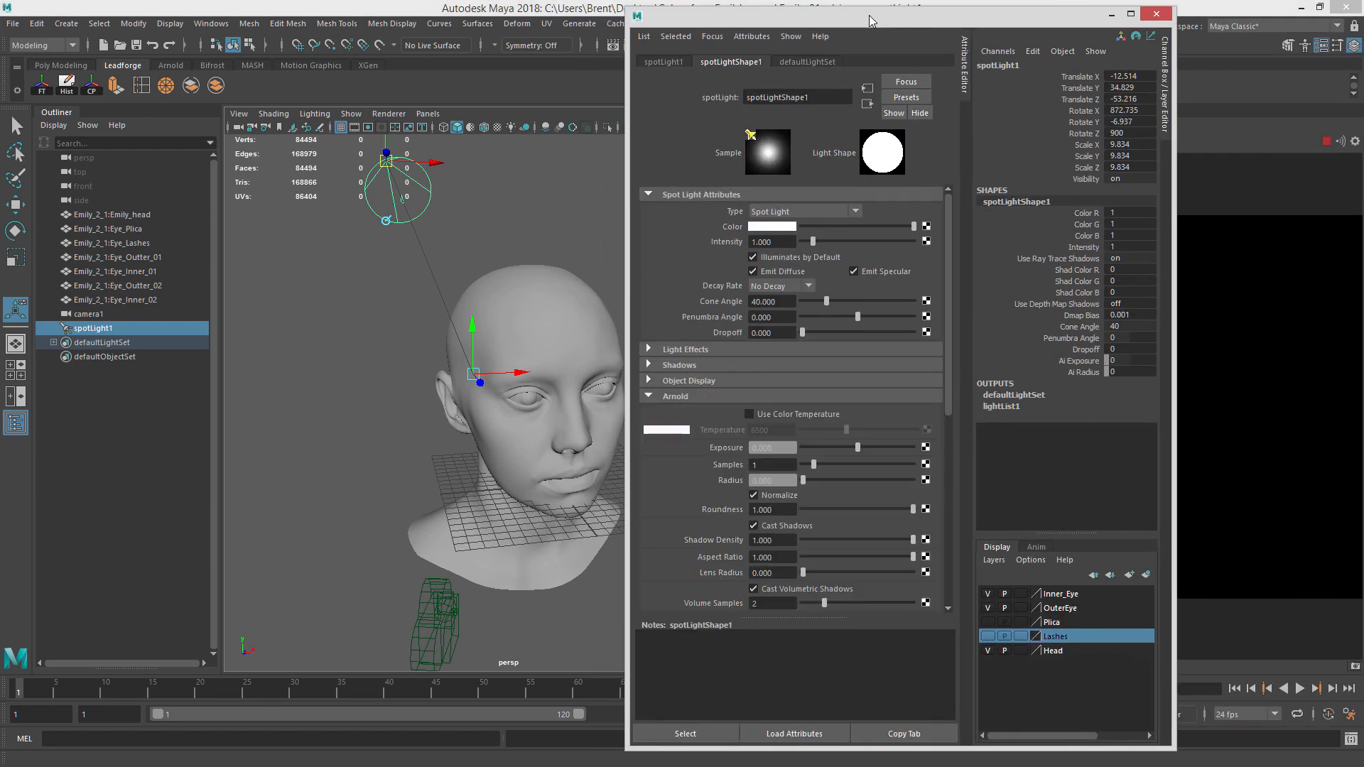
drag(871, 20, 282, 22)
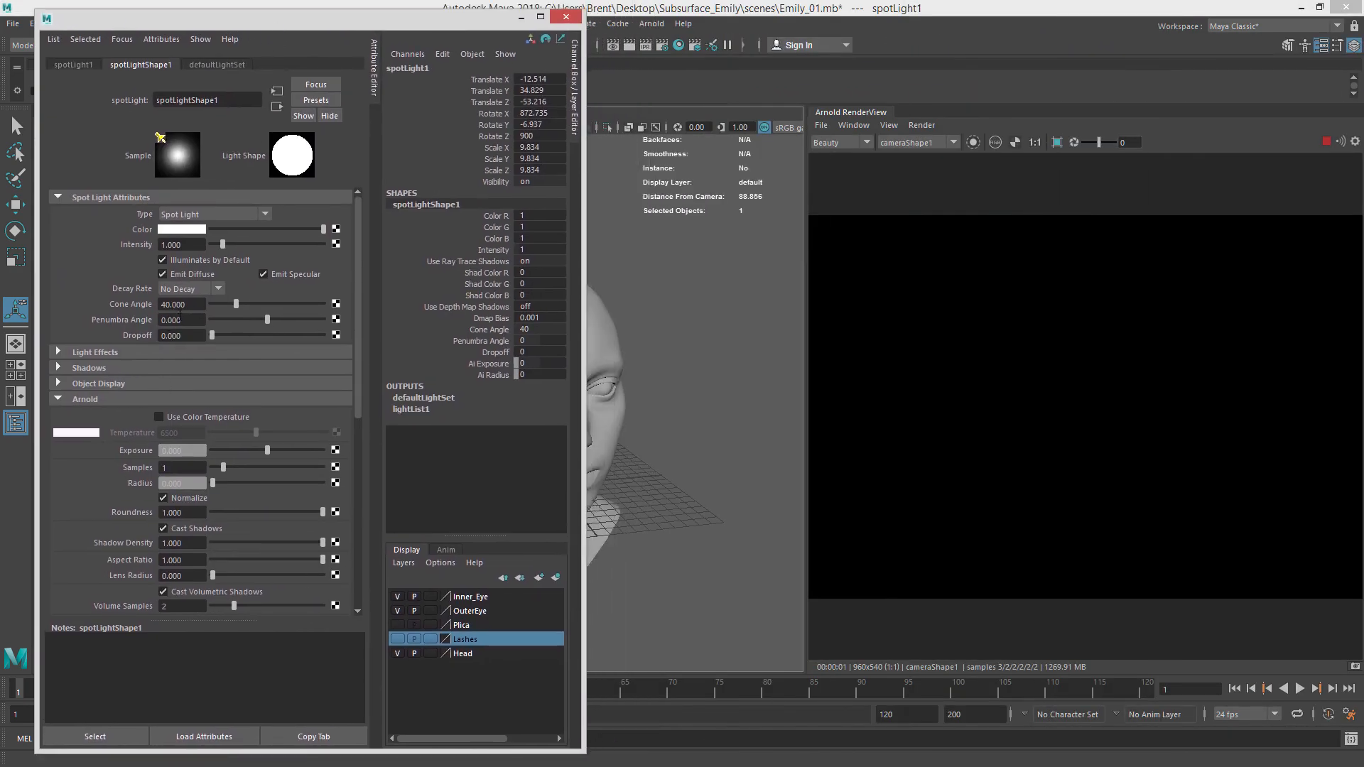
click(182, 452)
text(10)
key(Return)
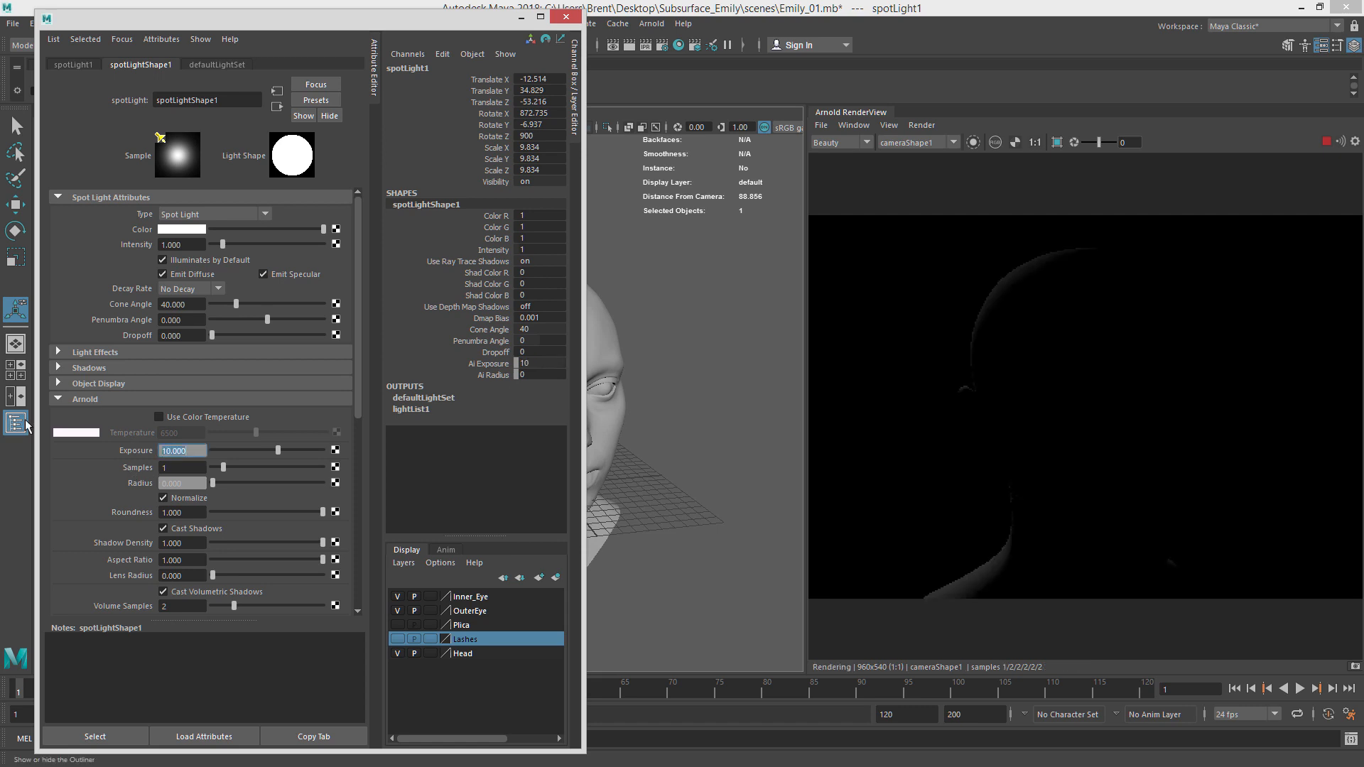
text(1)
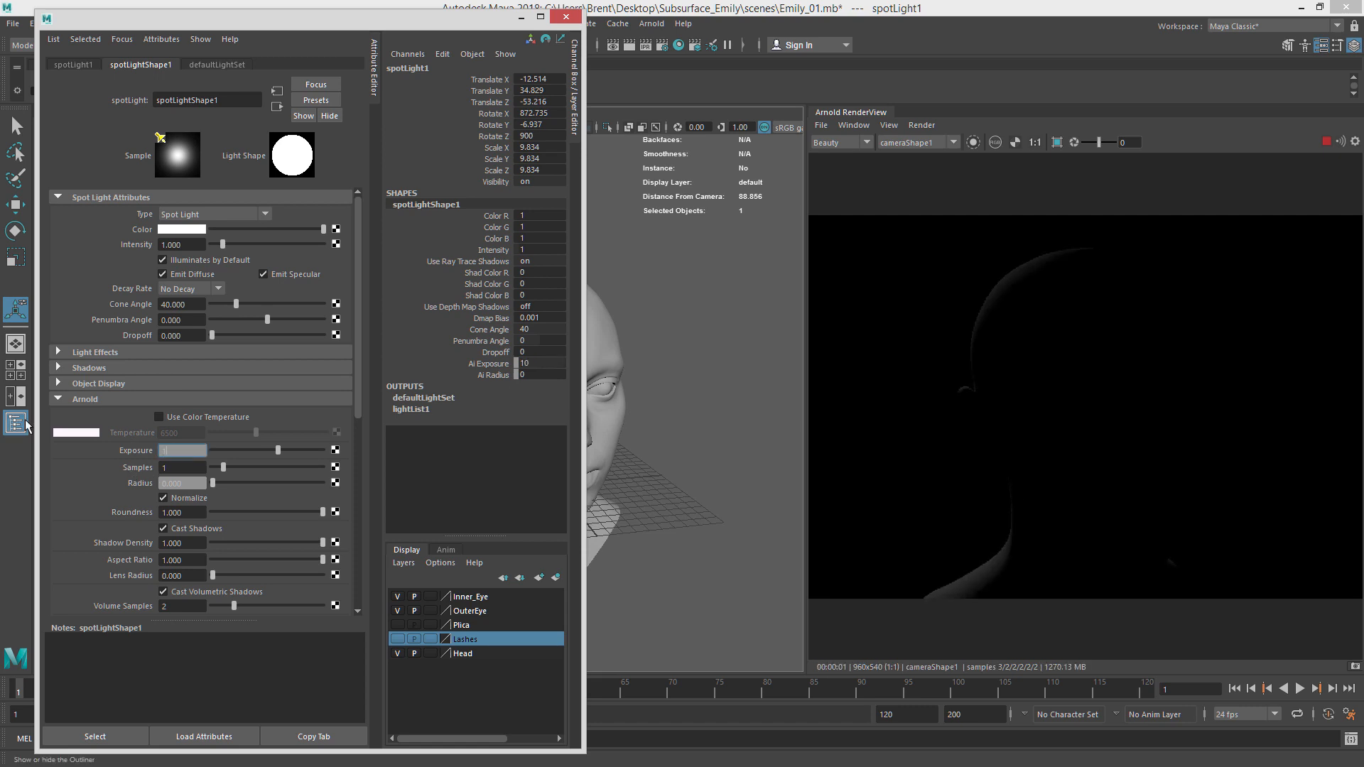
text(3)
key(Return)
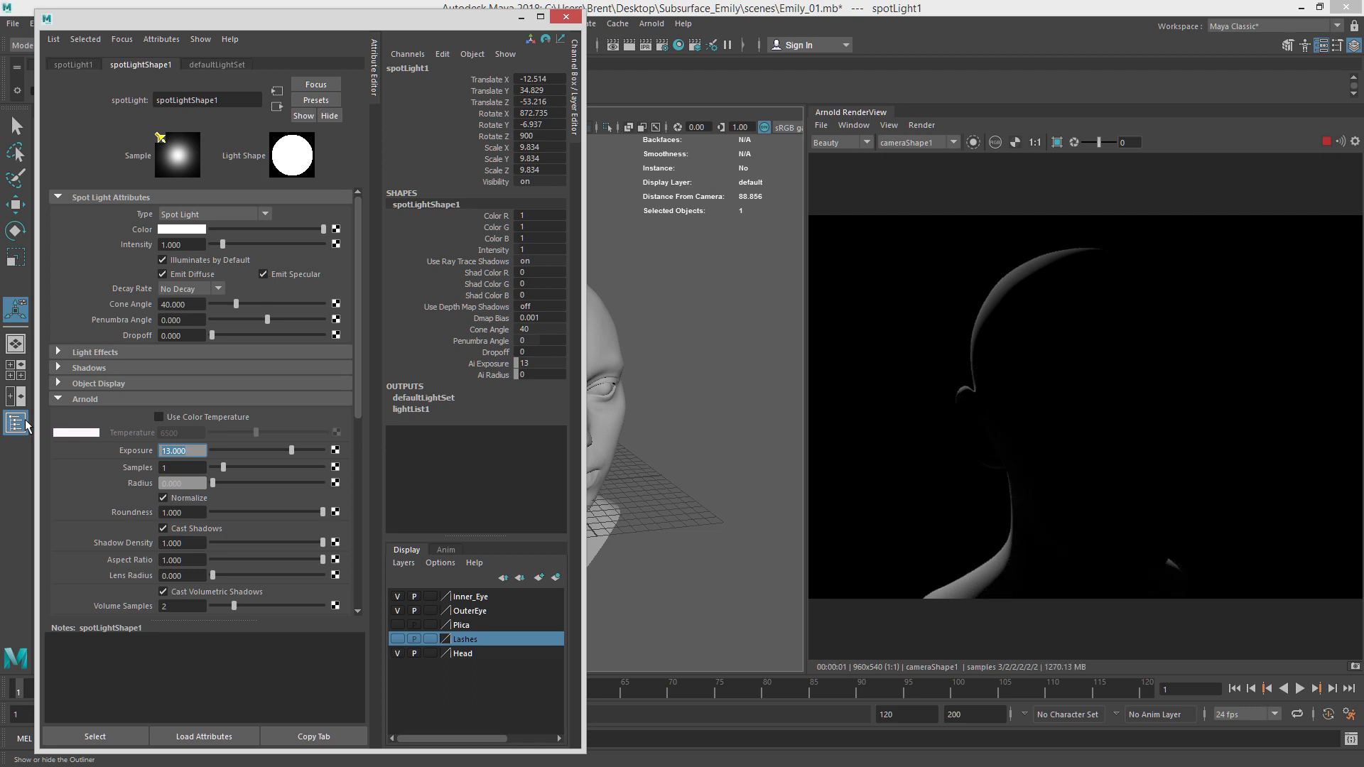
text(14)
key(Return)
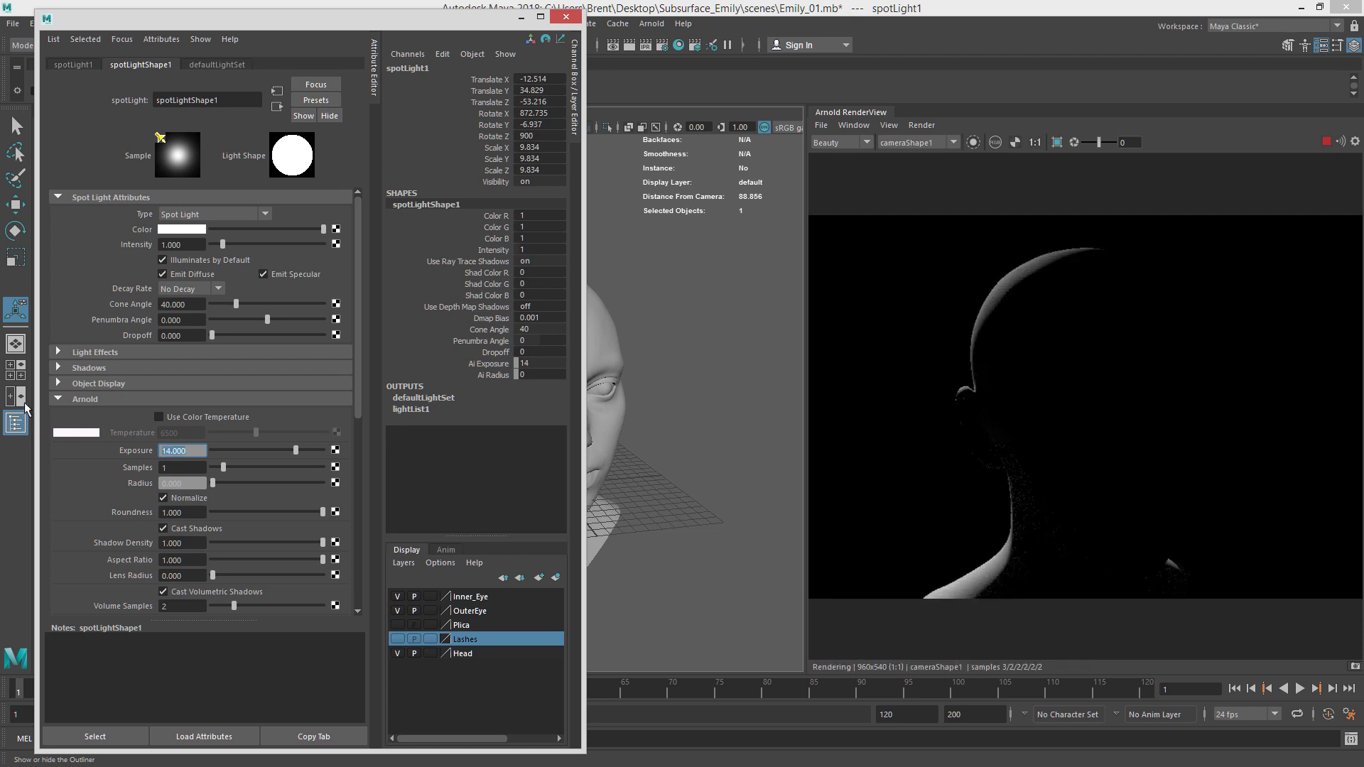
drag(396, 19, 1363, 157)
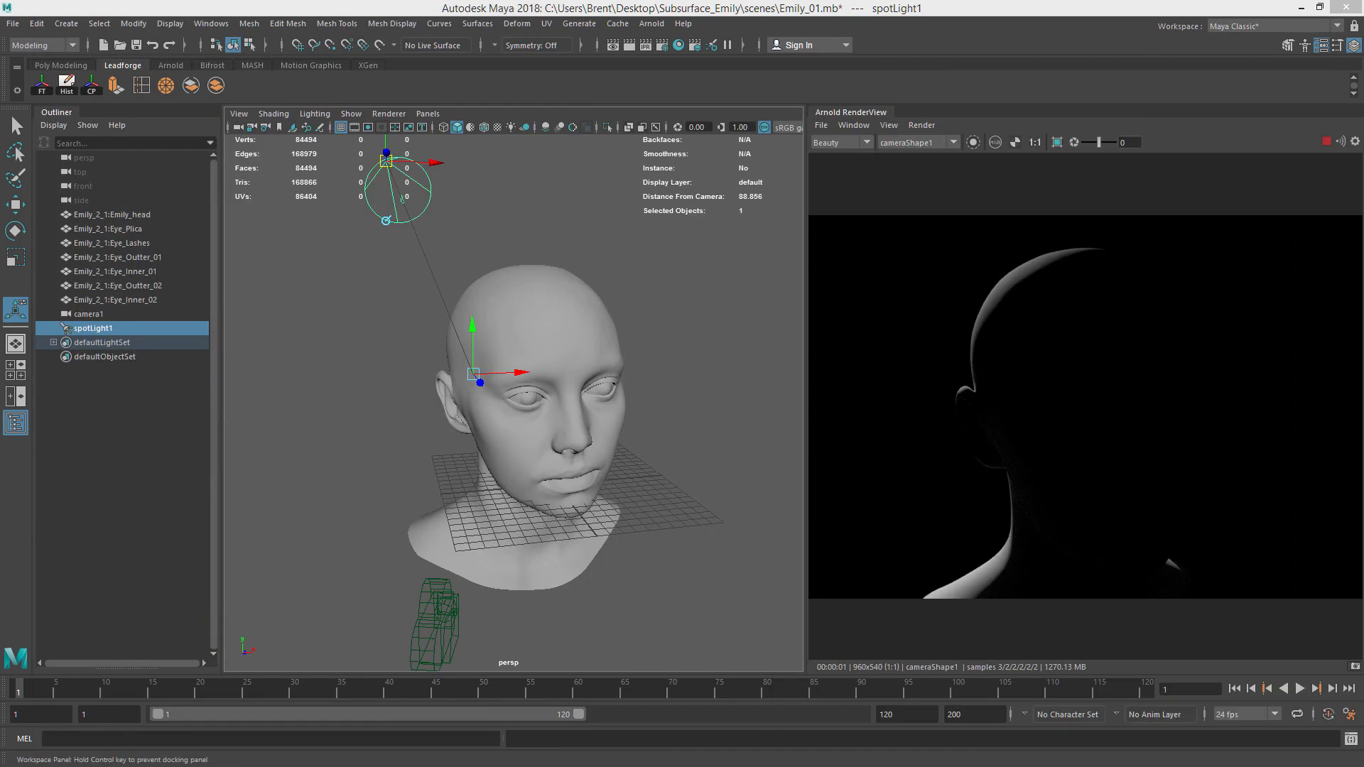
Move the spot light along its X axis, farther out to the side of the head, and stop the interactive render.
drag(450, 152, 336, 162)
click(718, 386)
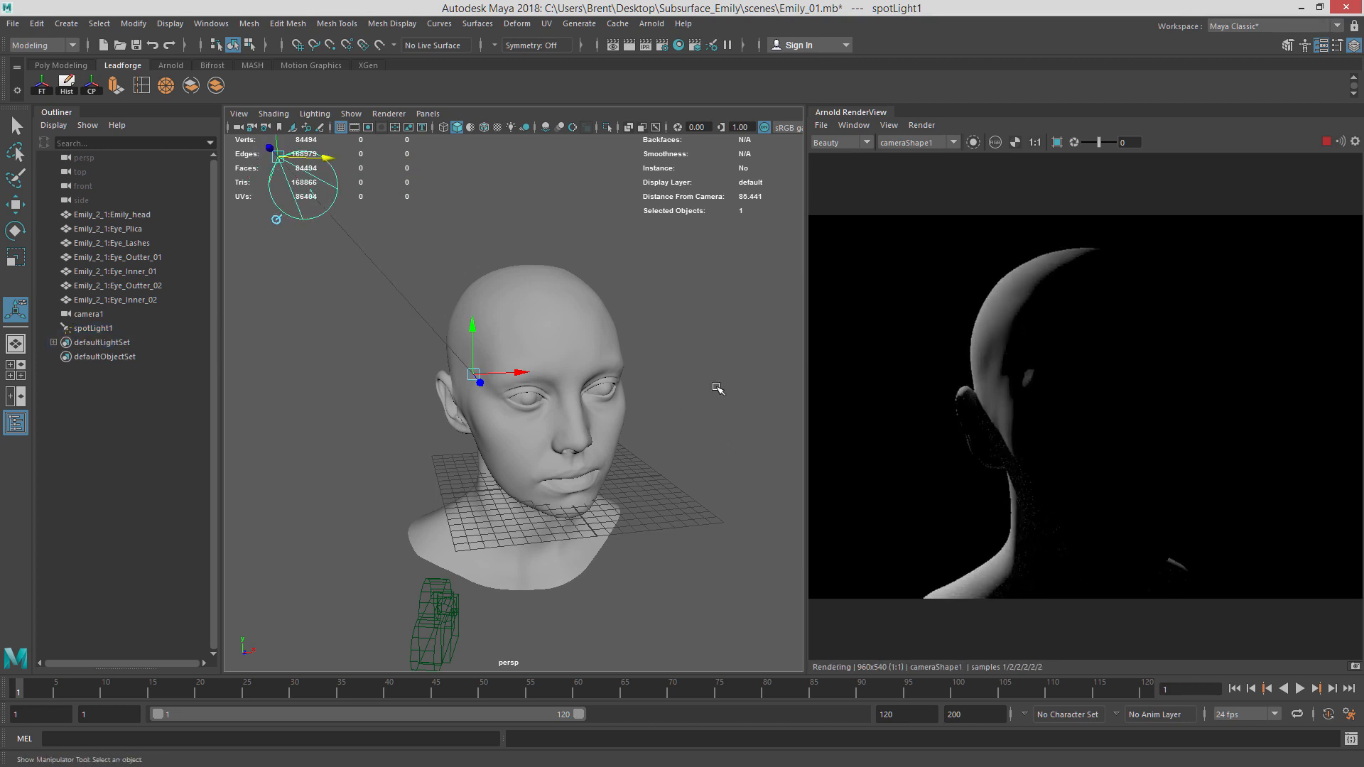
alt+drag(694, 369, 833, 332)
alt+drag(700, 247, 807, 267)
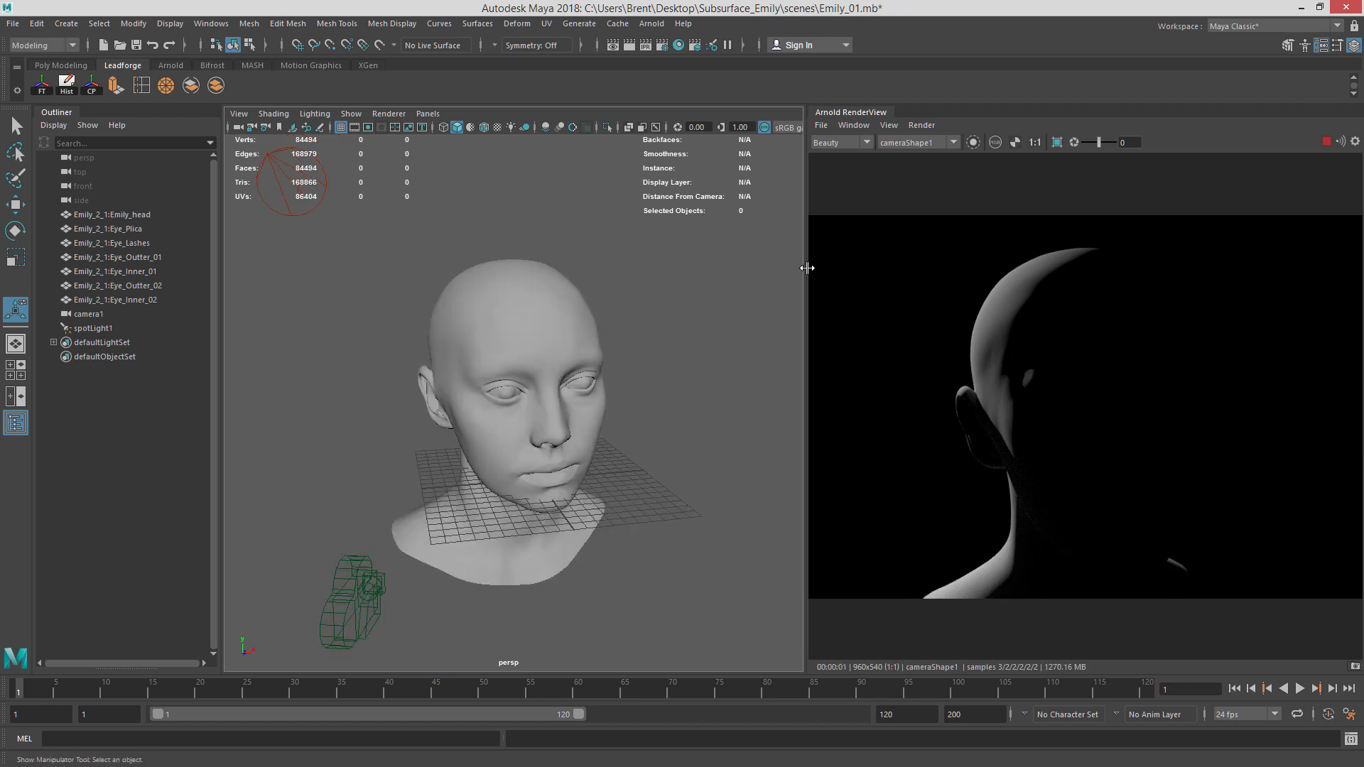
click(1326, 142)
alt+drag(474, 522, 535, 501)
alt+right_drag(534, 502, 610, 496)
click(428, 114)
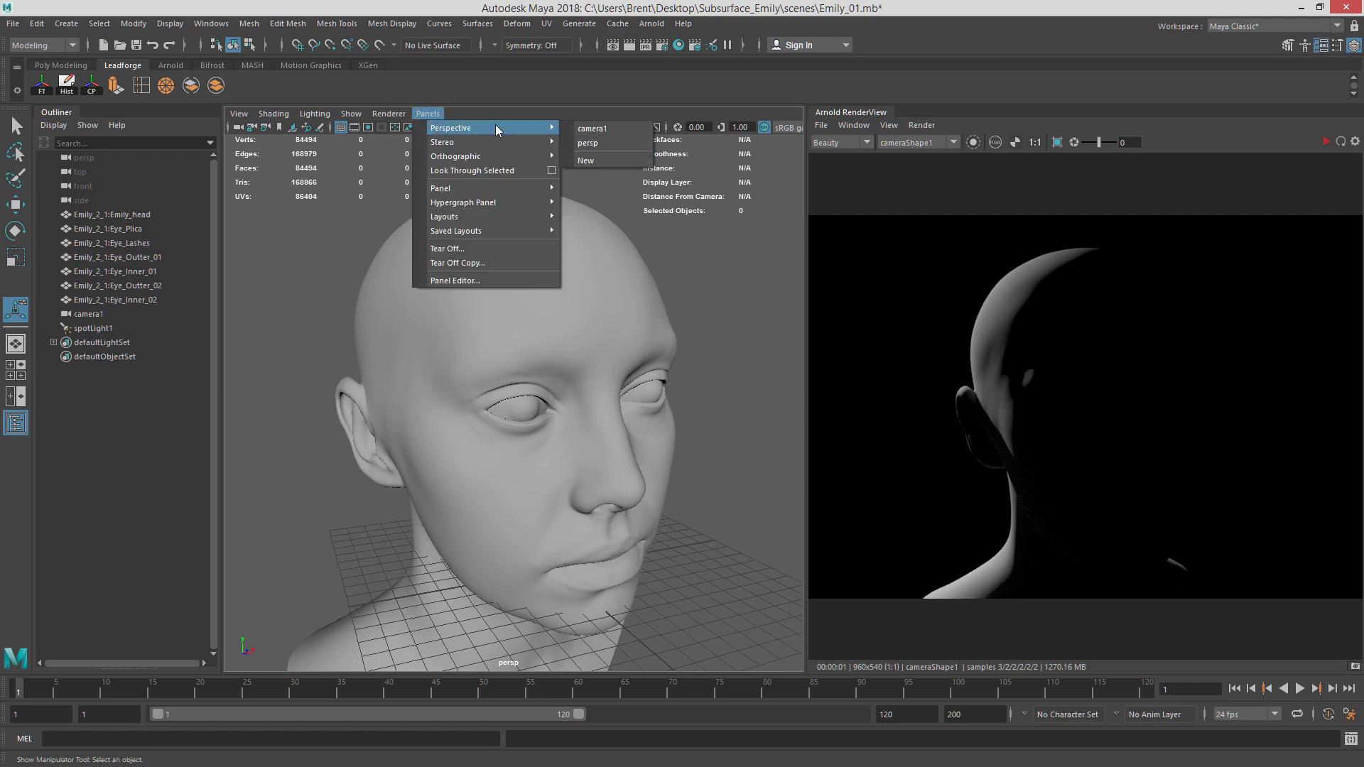
click(745, 379)
alt+right_drag(744, 375, 679, 349)
alt+drag(679, 349, 623, 364)
click(590, 365)
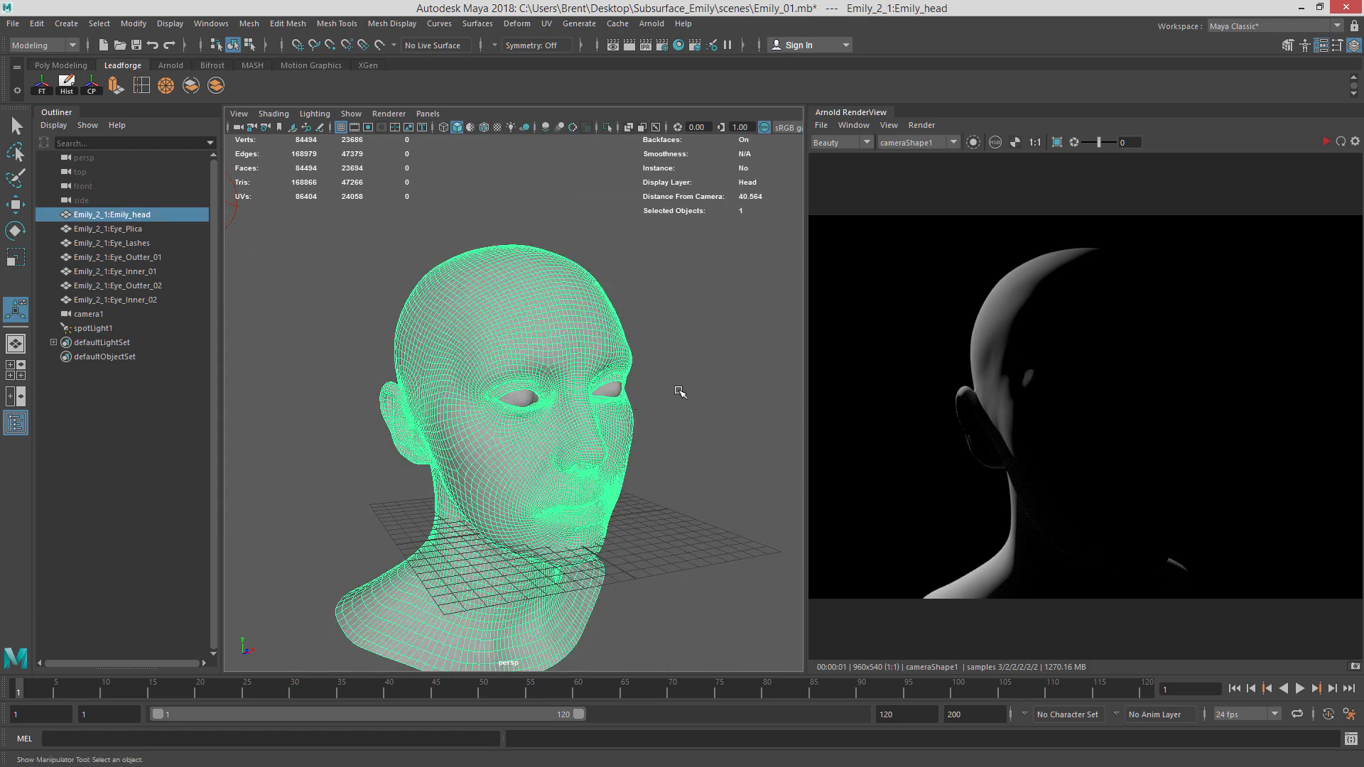
click(680, 391)
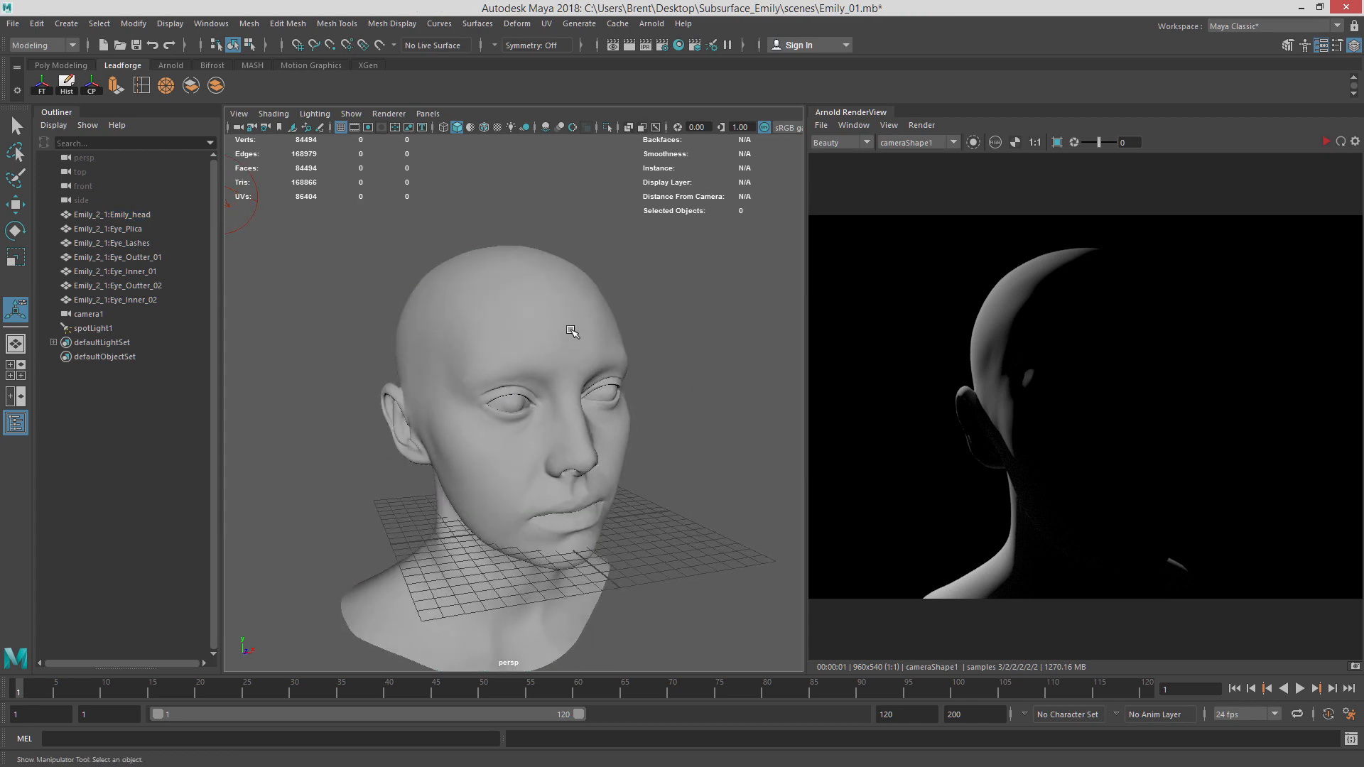
Assign a new aiStandardSurface material to the Emily head mesh.
click(557, 330)
right_click(558, 327)
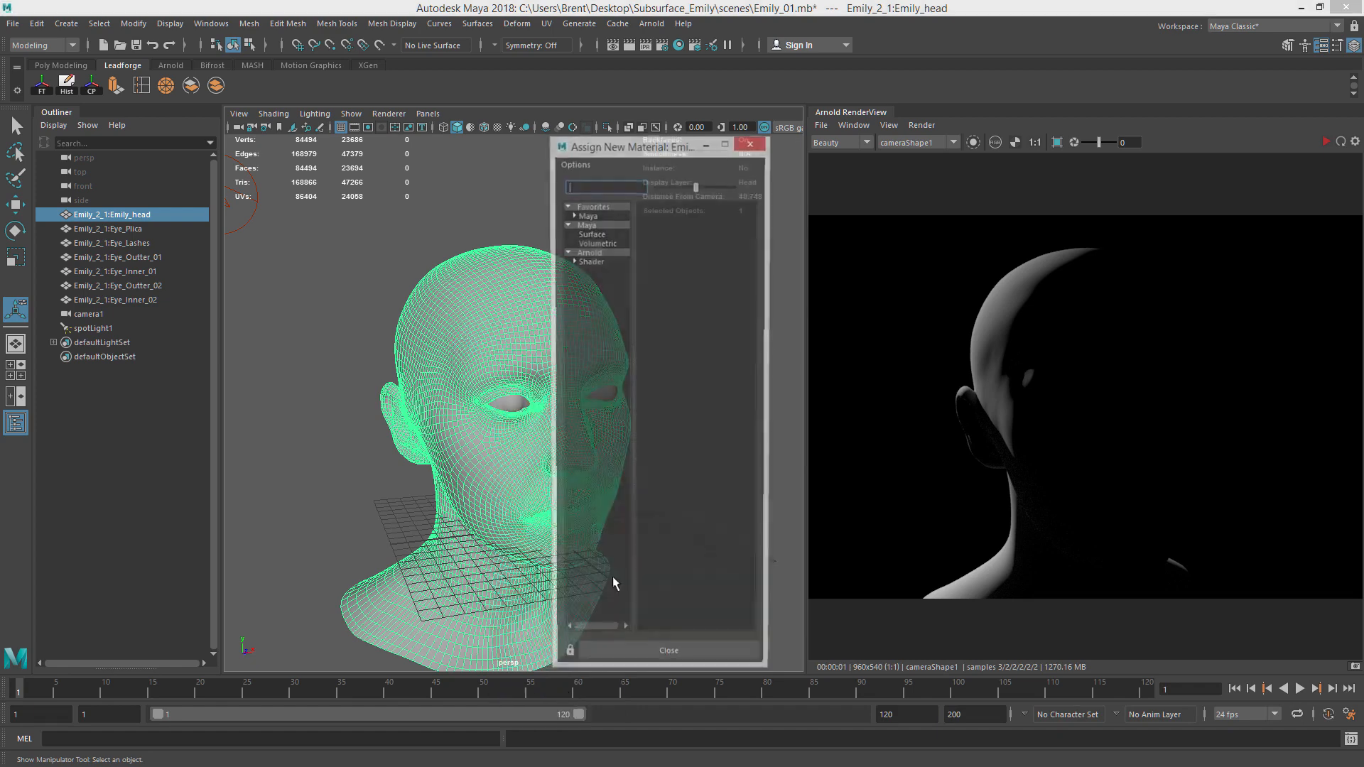
click(561, 689)
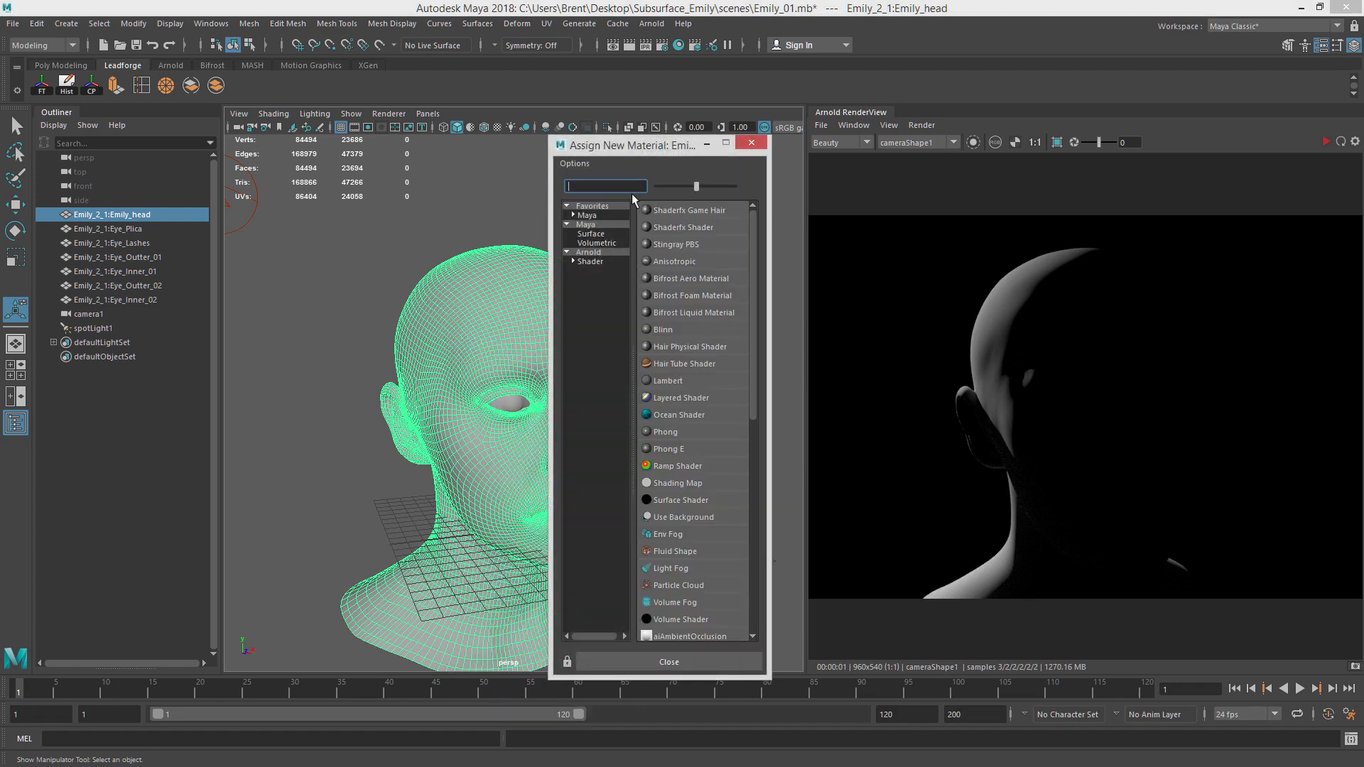
text(aiStan)
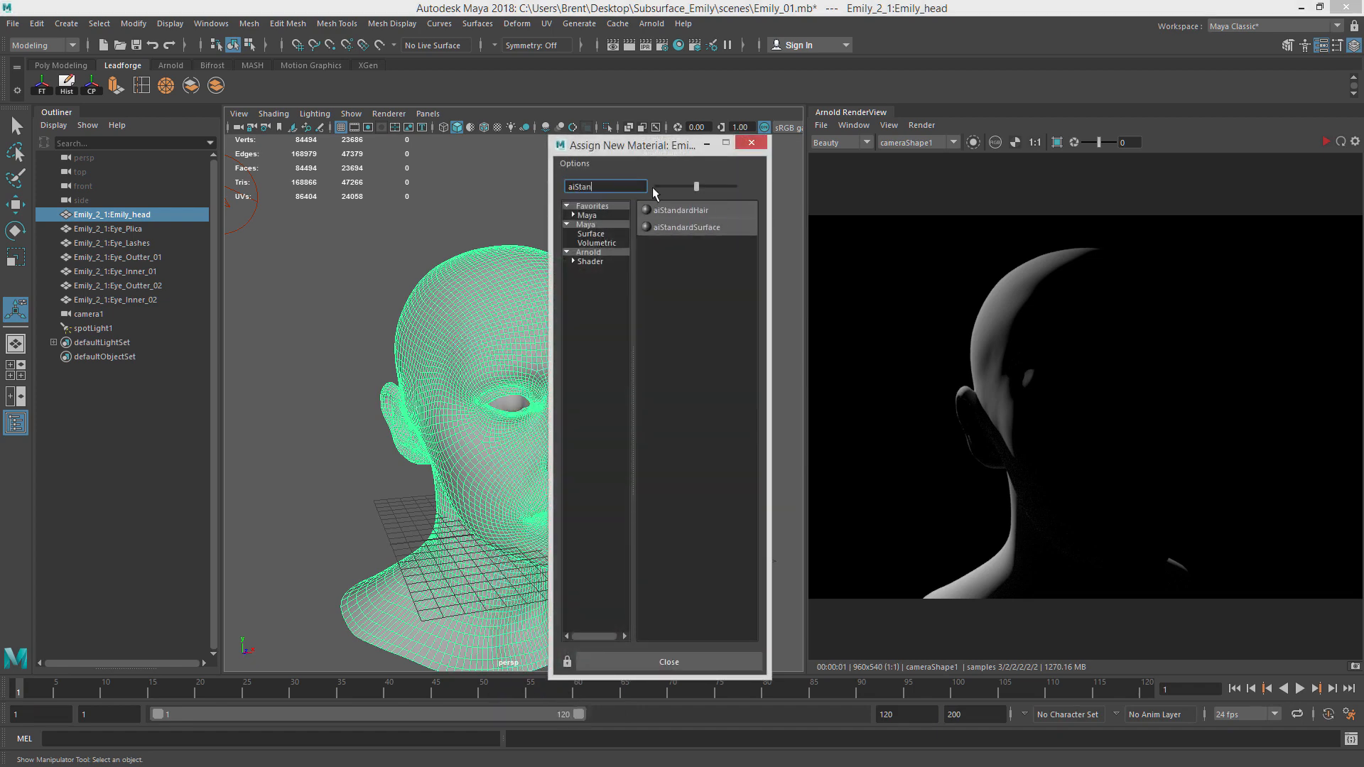
click(684, 230)
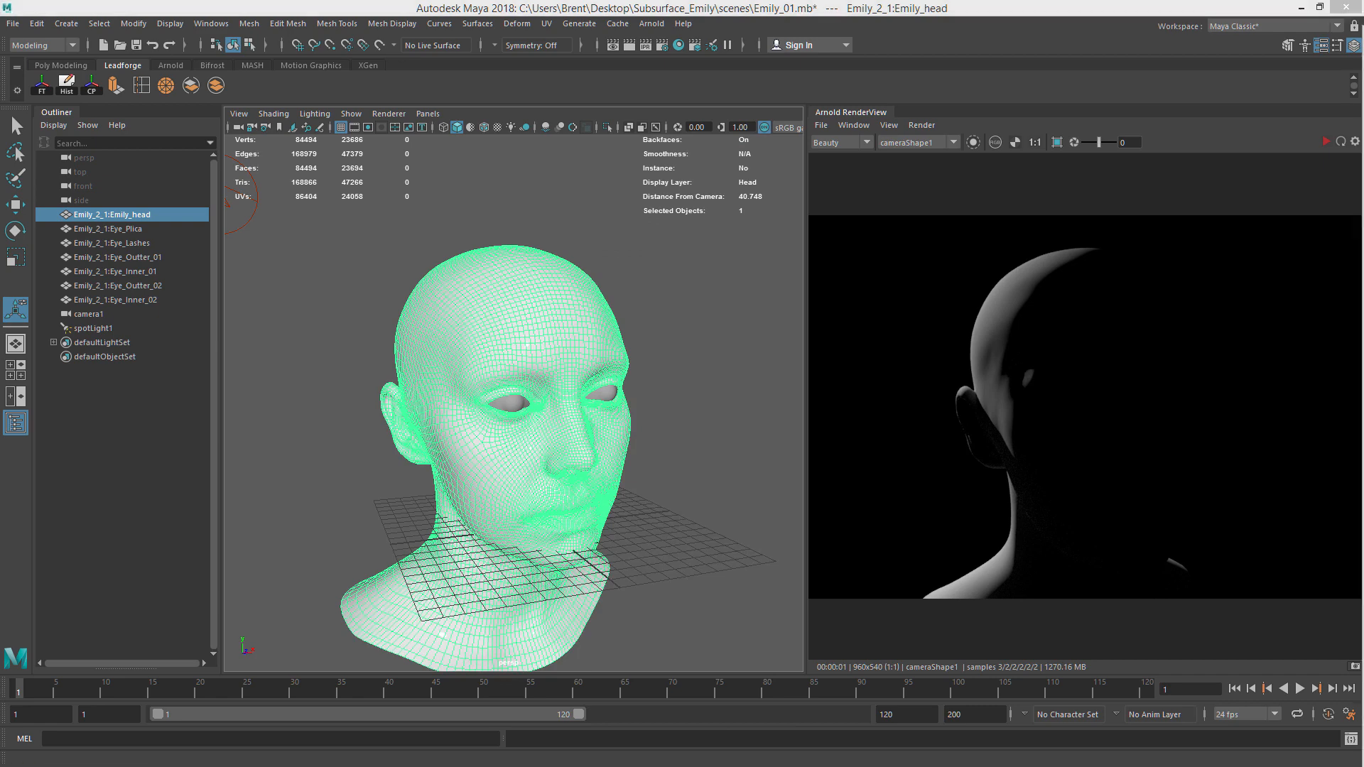
drag(1071, 111, 477, 25)
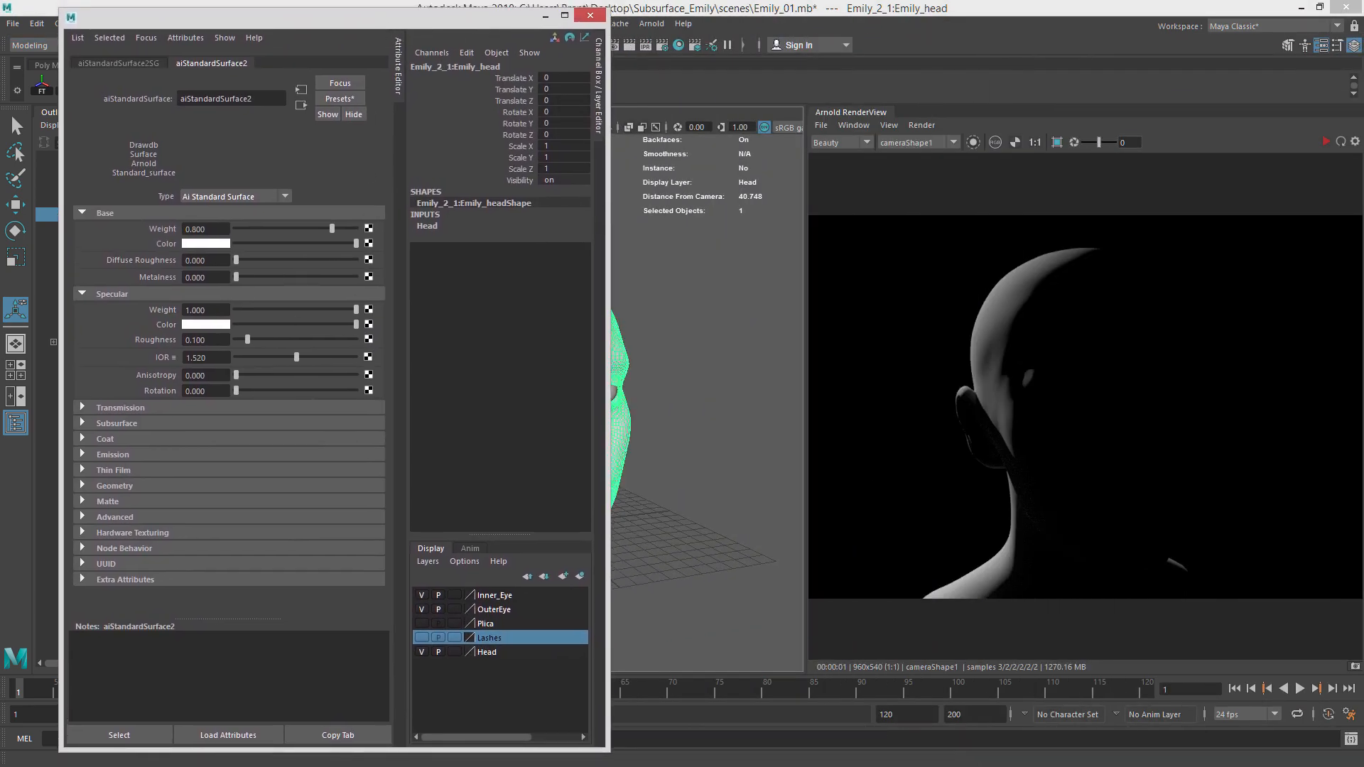
Arrange the Hypershade beside the material's attributes and rename the untitled node graph as Head_MTL.
drag(1363, 57, 510, 29)
drag(184, 23, 134, 20)
drag(645, 36, 926, 25)
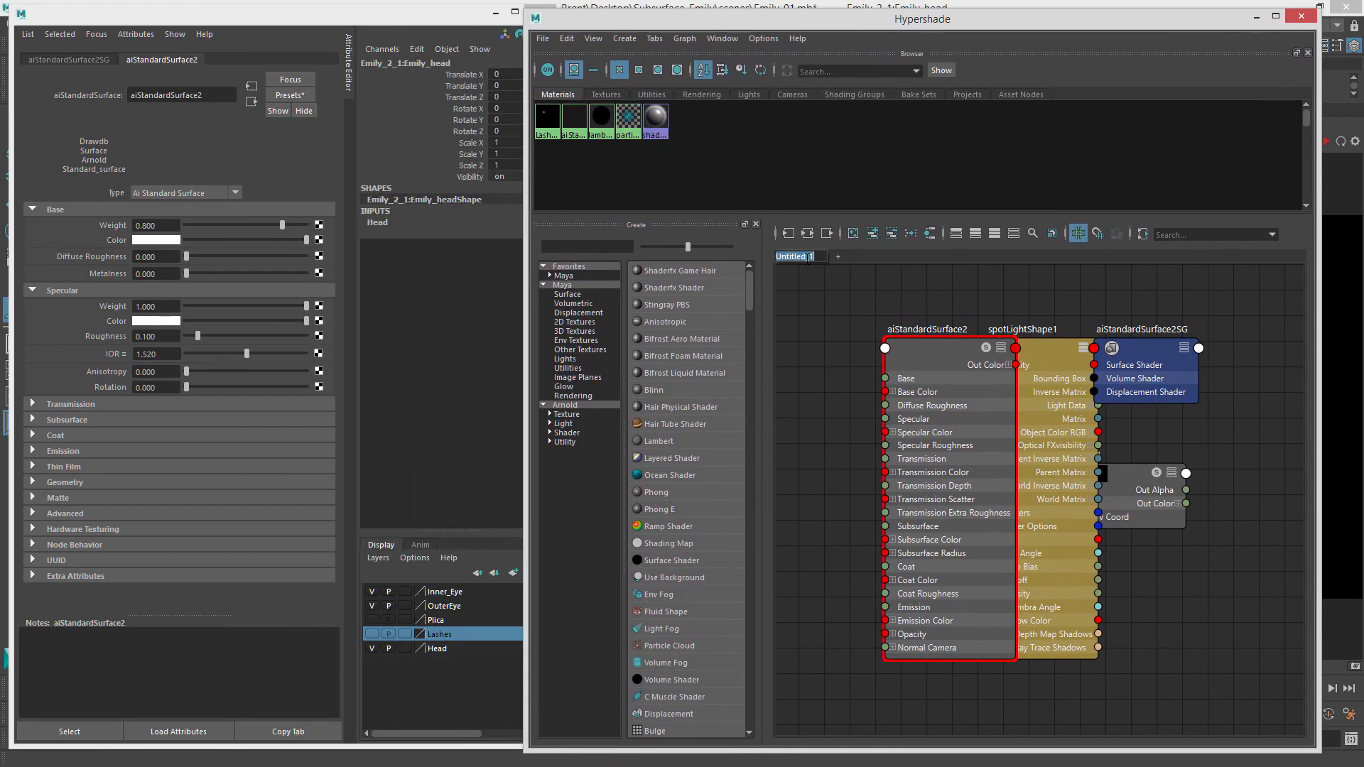
text(Head_MTL)
key(Return)
Clear the Head_MTL graph and show only the shading network of aiStandardSurface2 in it.
click(919, 349)
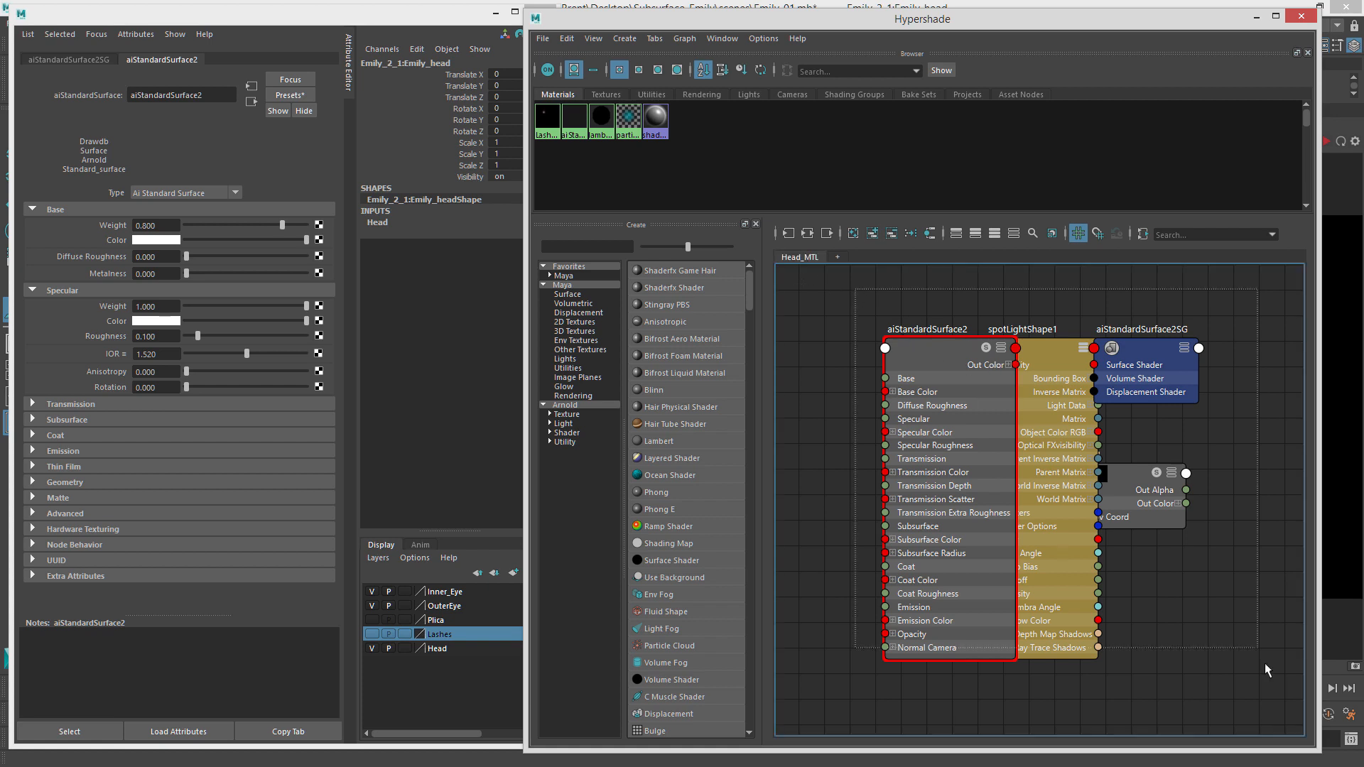
click(890, 235)
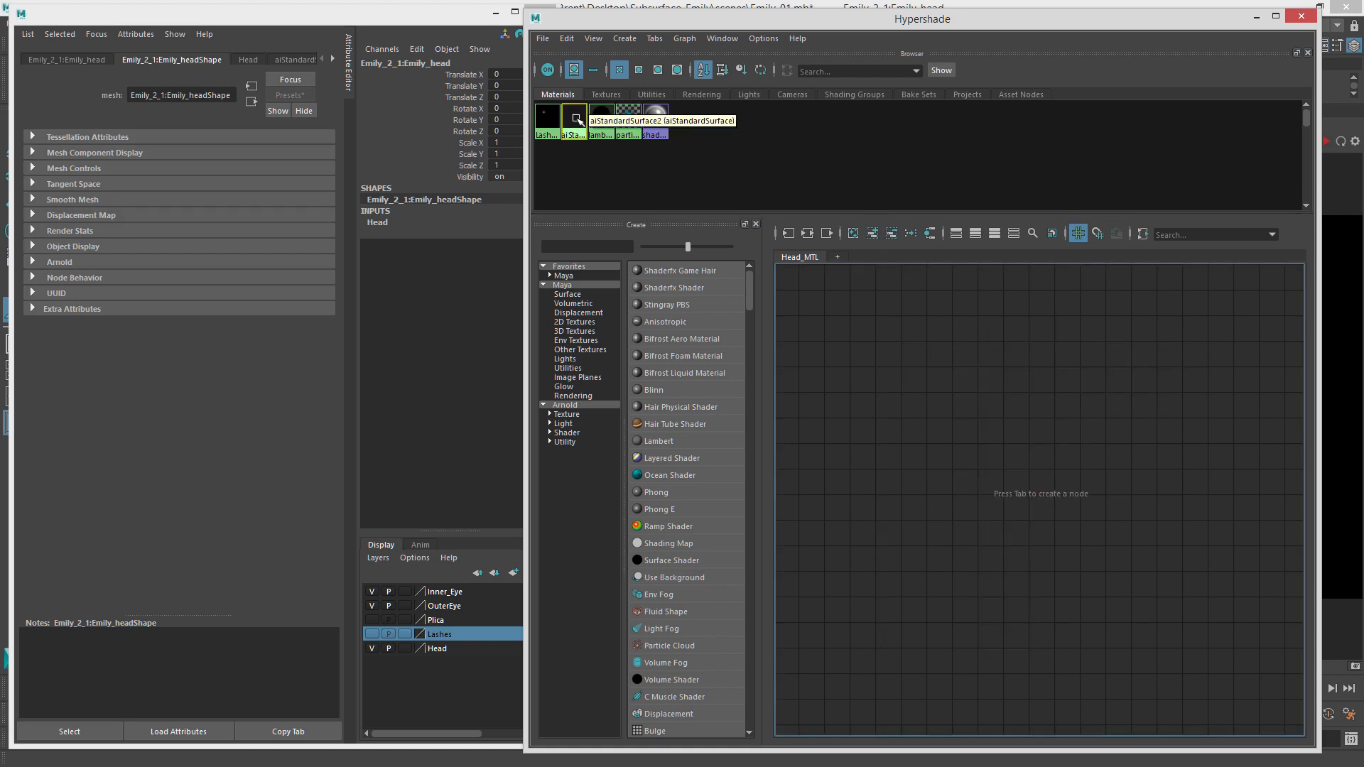
right_click(577, 117)
click(596, 157)
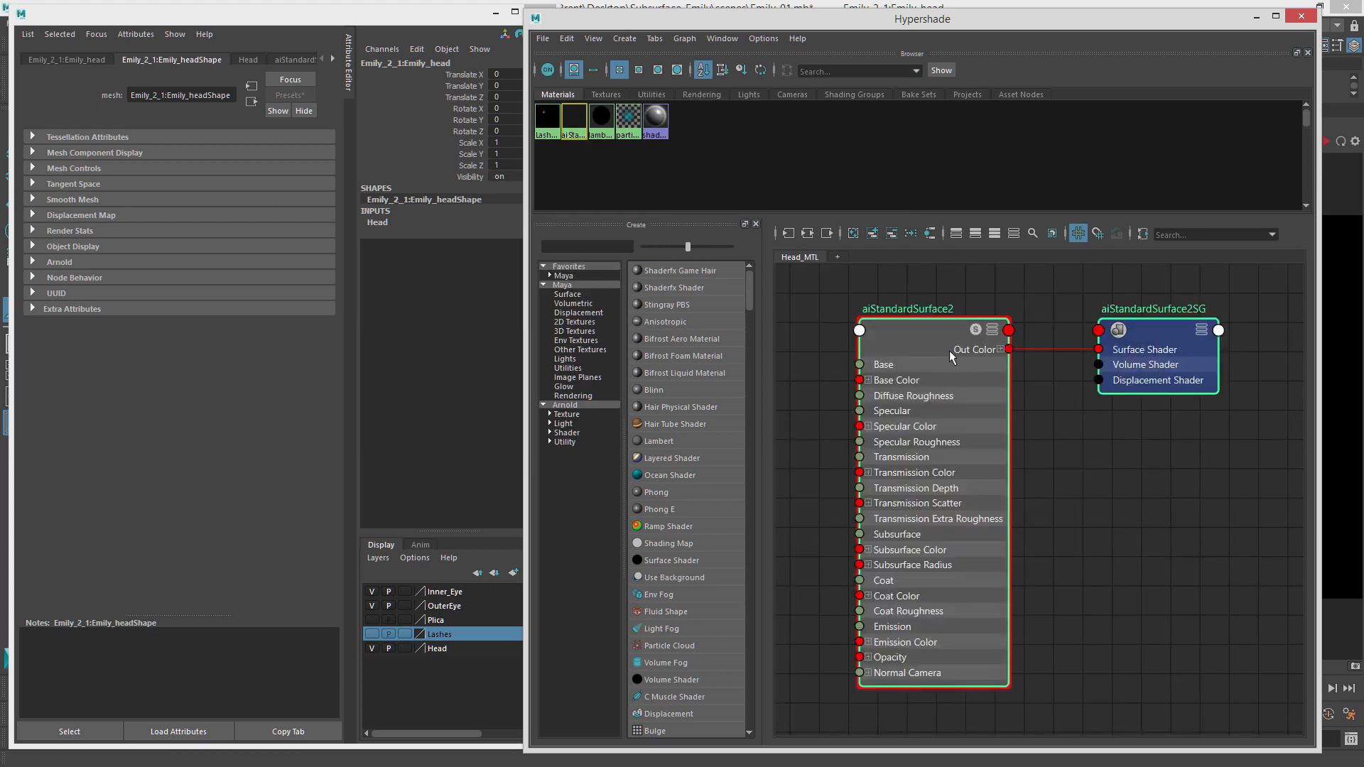
Rename the aiStandardSurface2 material as Head_Skin_MTL.
drag(932, 324, 940, 315)
double_click(211, 96)
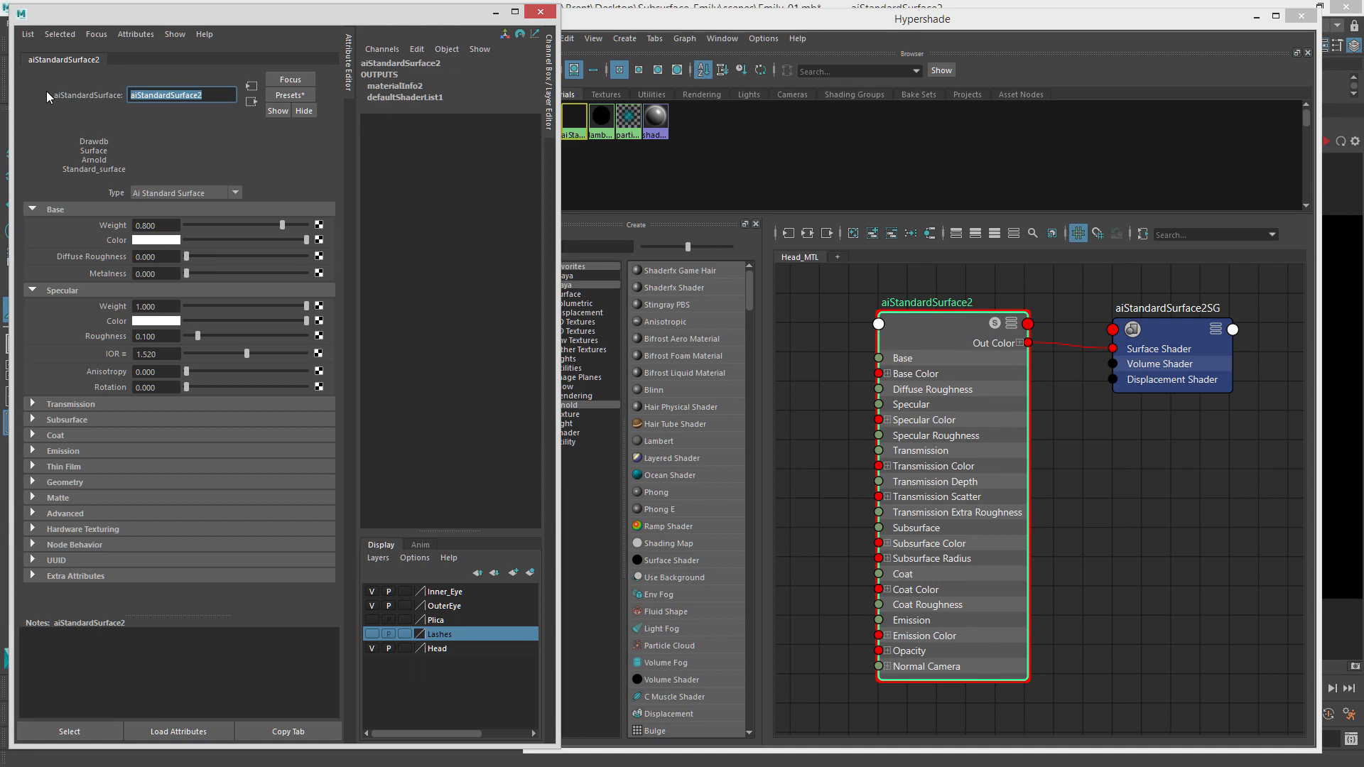
text(Head_Skin_MTL)
key(Return)
click(958, 340)
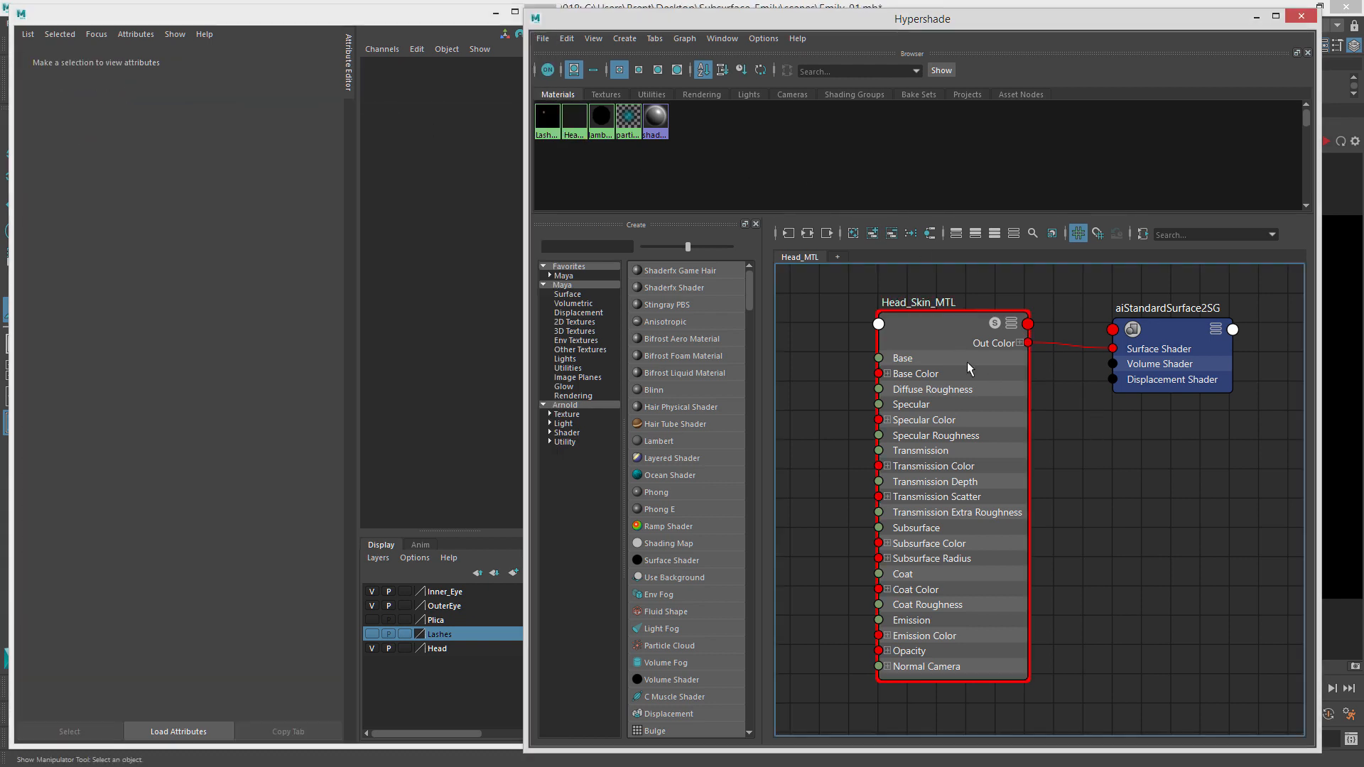
Arrange the Head_Skin_MTL and shading group nodes in the graph, leaving the material's attributes in view.
drag(931, 338, 1077, 355)
shift+click(1172, 330)
click(1149, 302)
key(a)
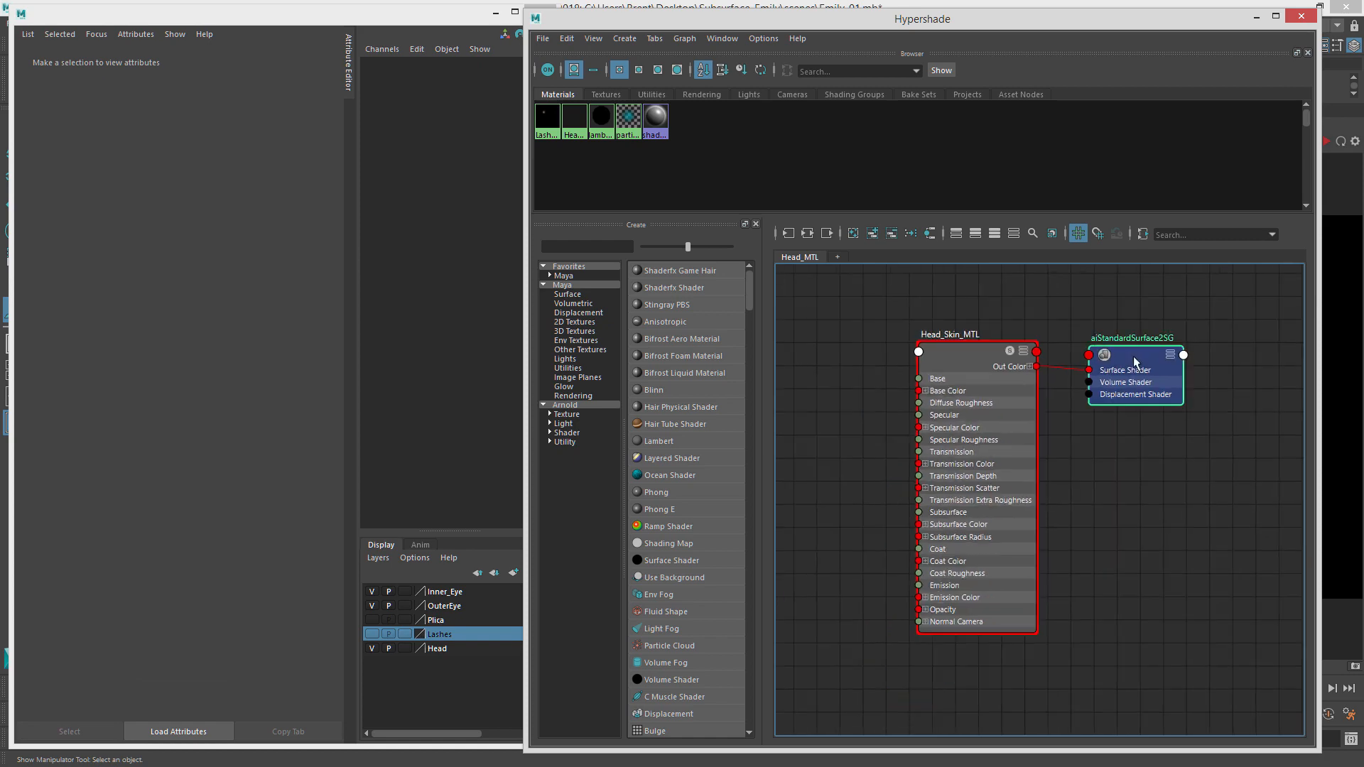
mouse_move(968, 360)
mouse_down()
mouse_move(990, 332)
mouse_move(965, 318)
mouse_move(973, 340)
mouse_up()
click(995, 304)
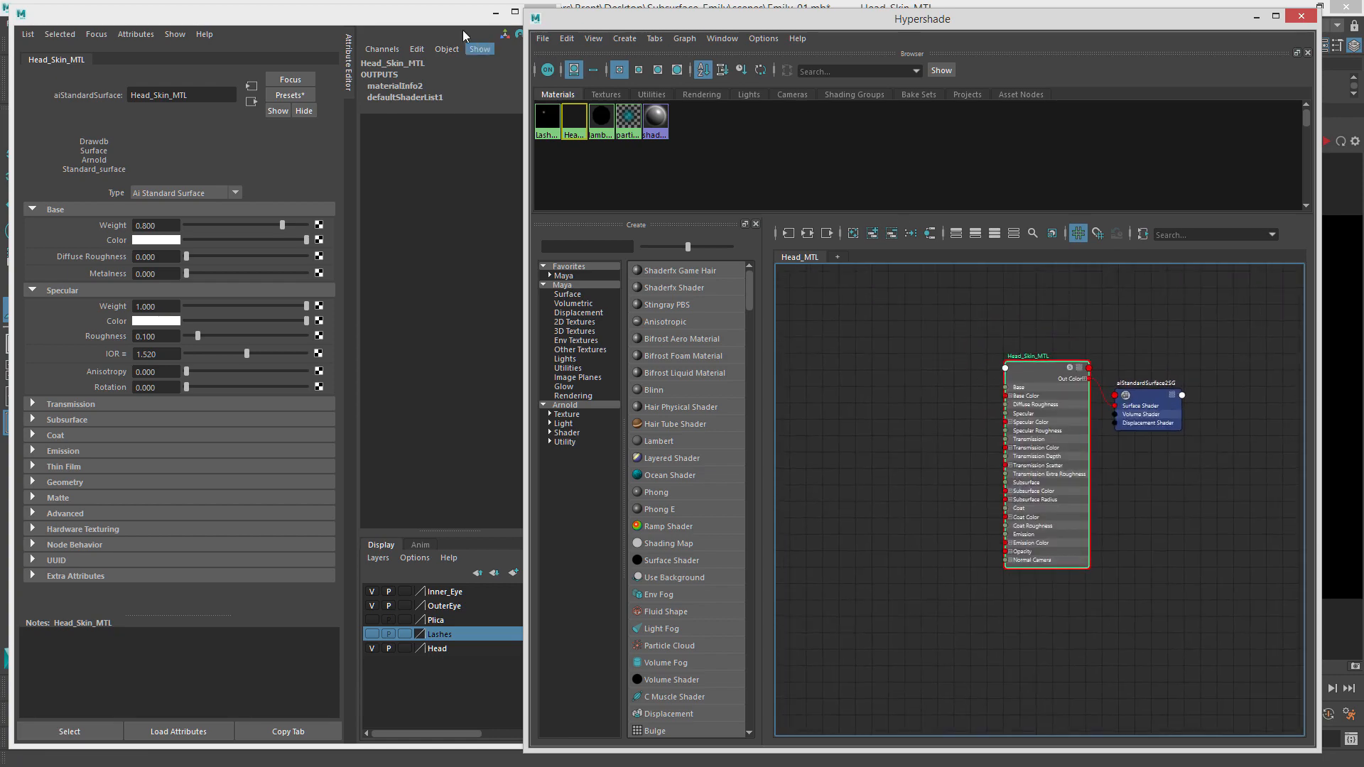
mouse_move(463, 14)
mouse_down()
mouse_move(1073, 89)
mouse_move(1361, 91)
mouse_move(457, 54)
mouse_move(416, 32)
mouse_move(451, 27)
mouse_up()
drag(1029, 361, 1024, 366)
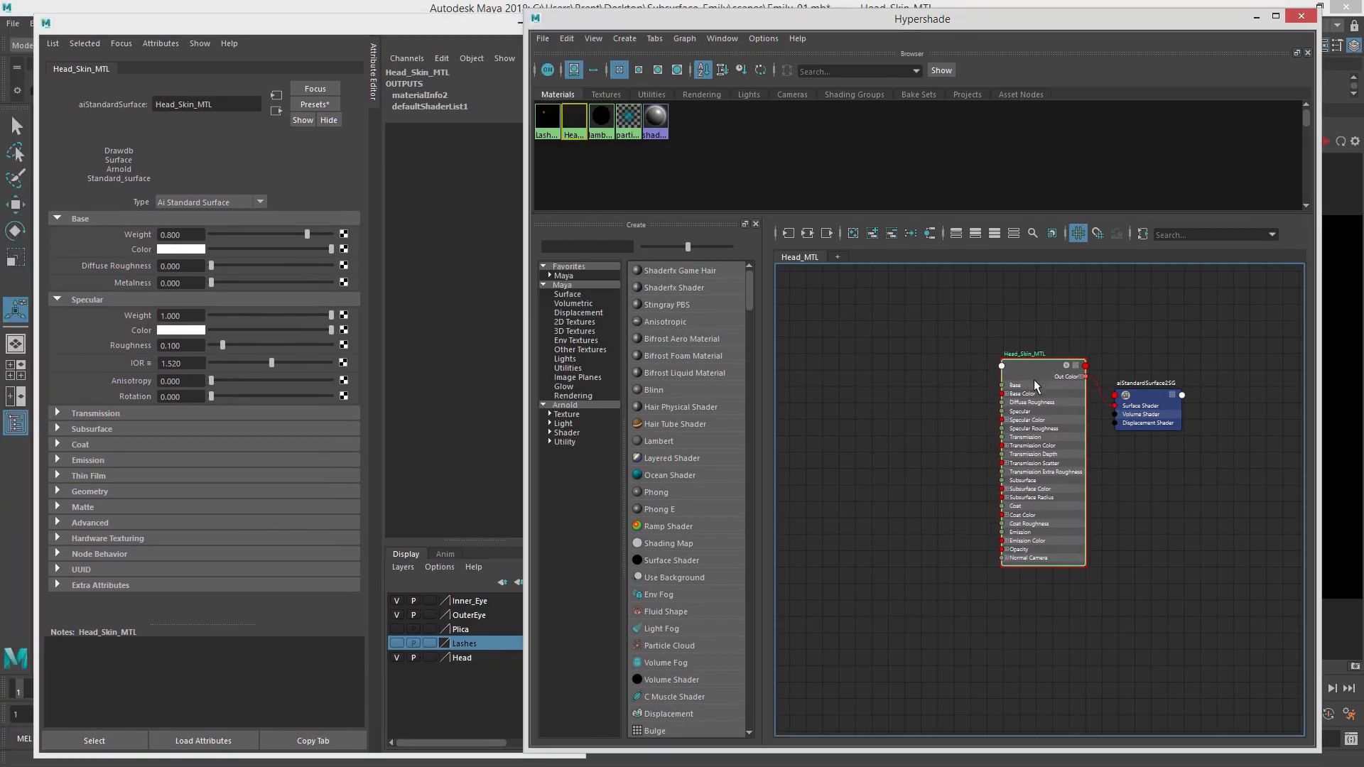
click(1075, 330)
click(1023, 370)
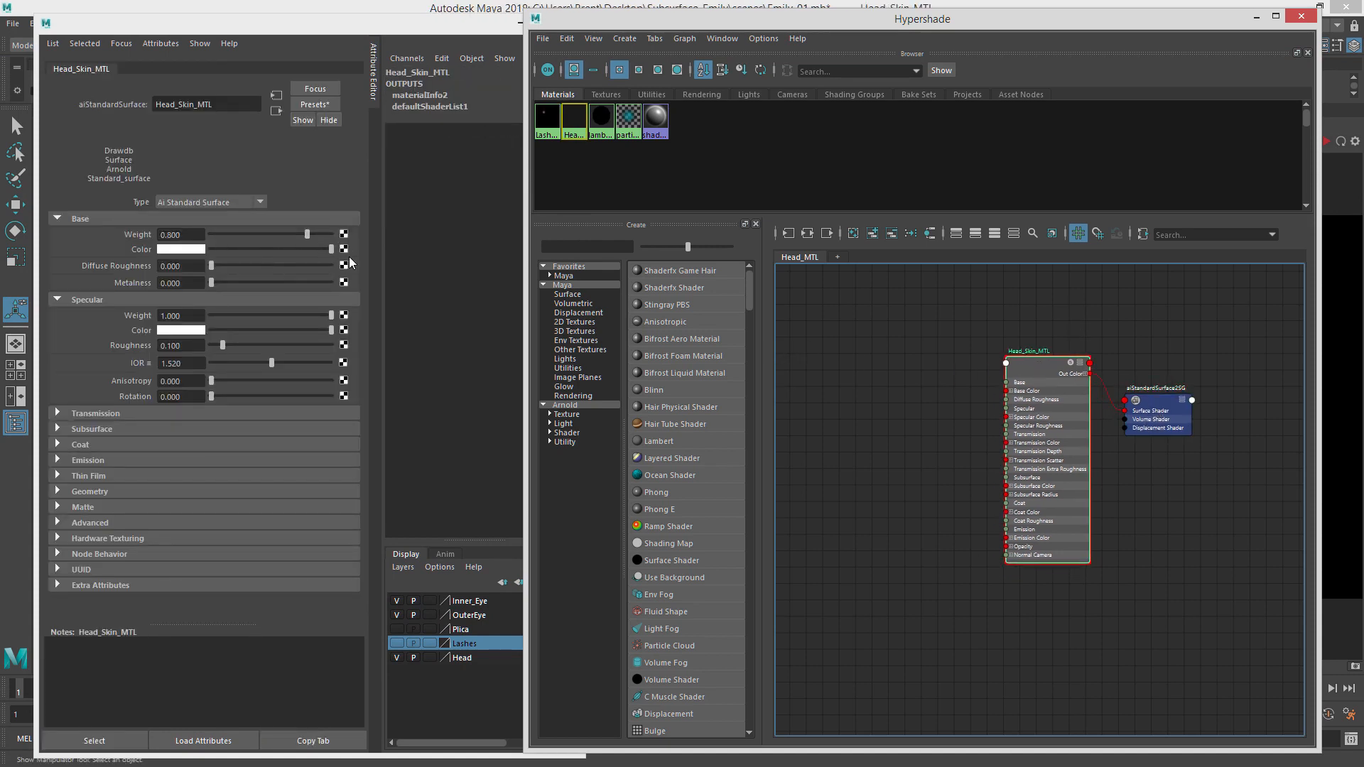
Set the Base weight of Head_Skin_MTL to 1 and connect a new File texture to its base color.
click(331, 234)
click(344, 248)
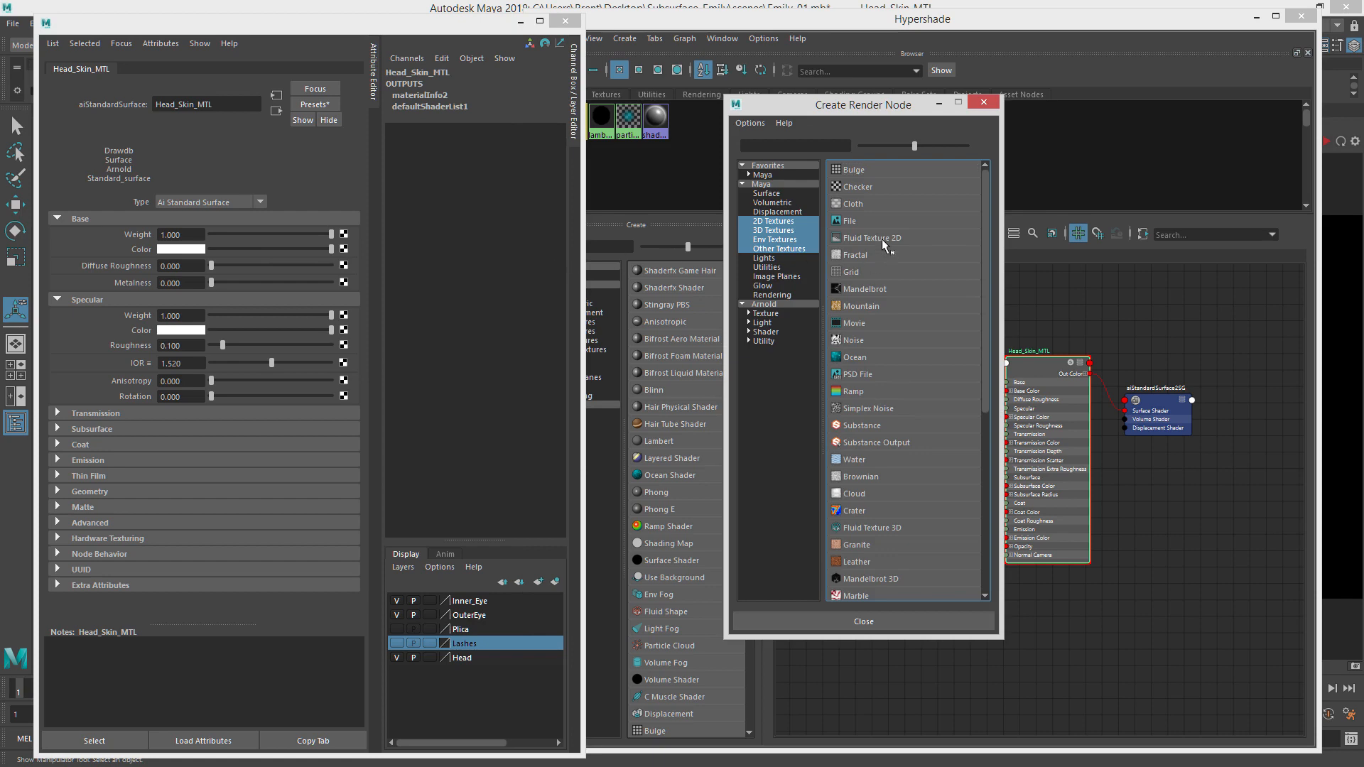
click(874, 221)
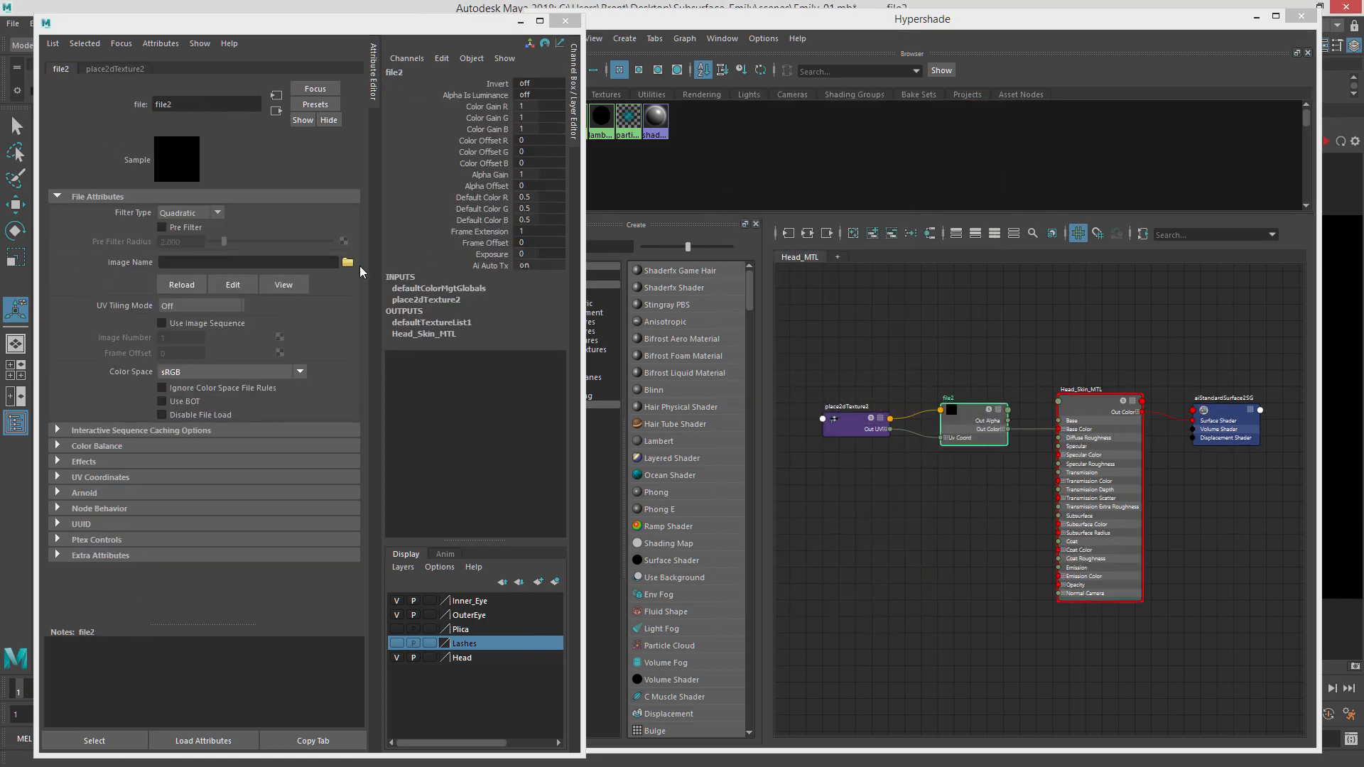
Load 00_diffuse_unlit_unpainted.exr from the Color_unpainted folder into the base color File texture and set its color space to Raw.
click(355, 263)
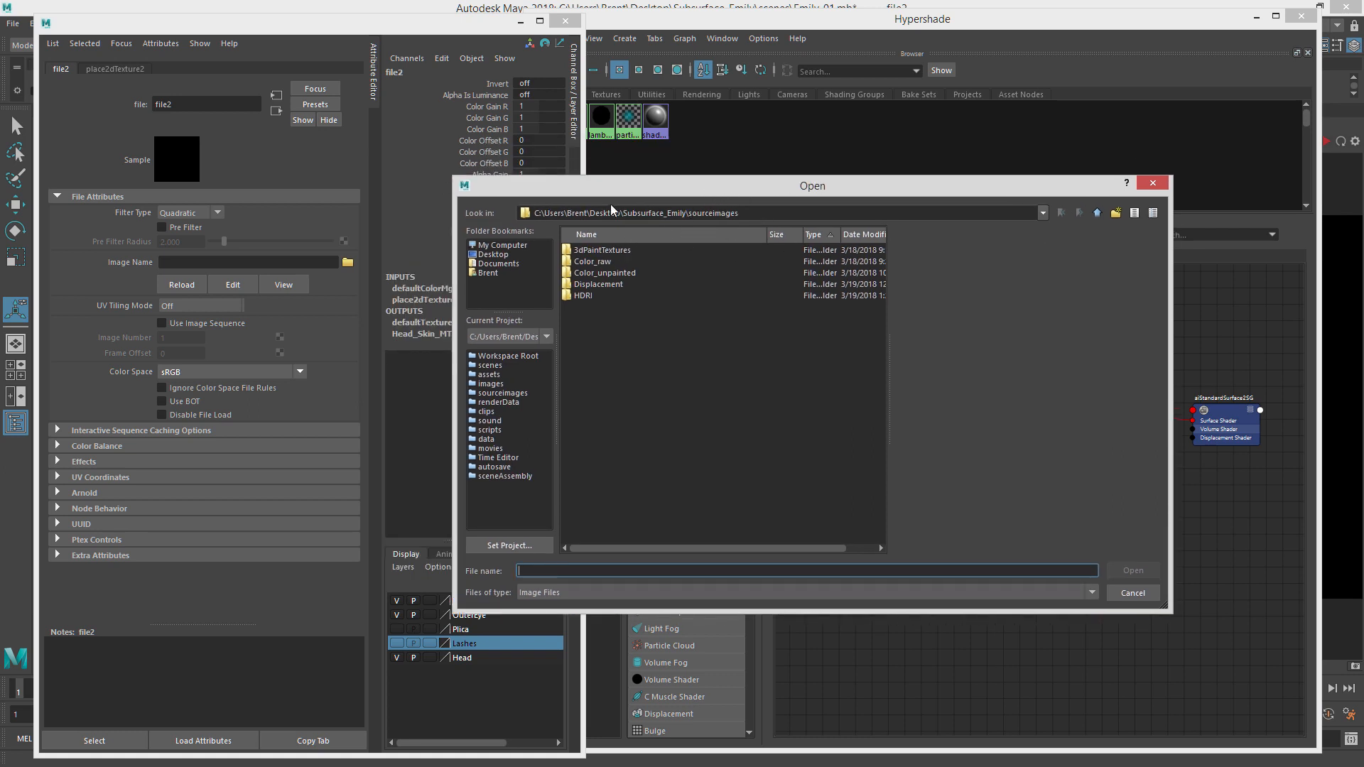
drag(623, 214, 686, 215)
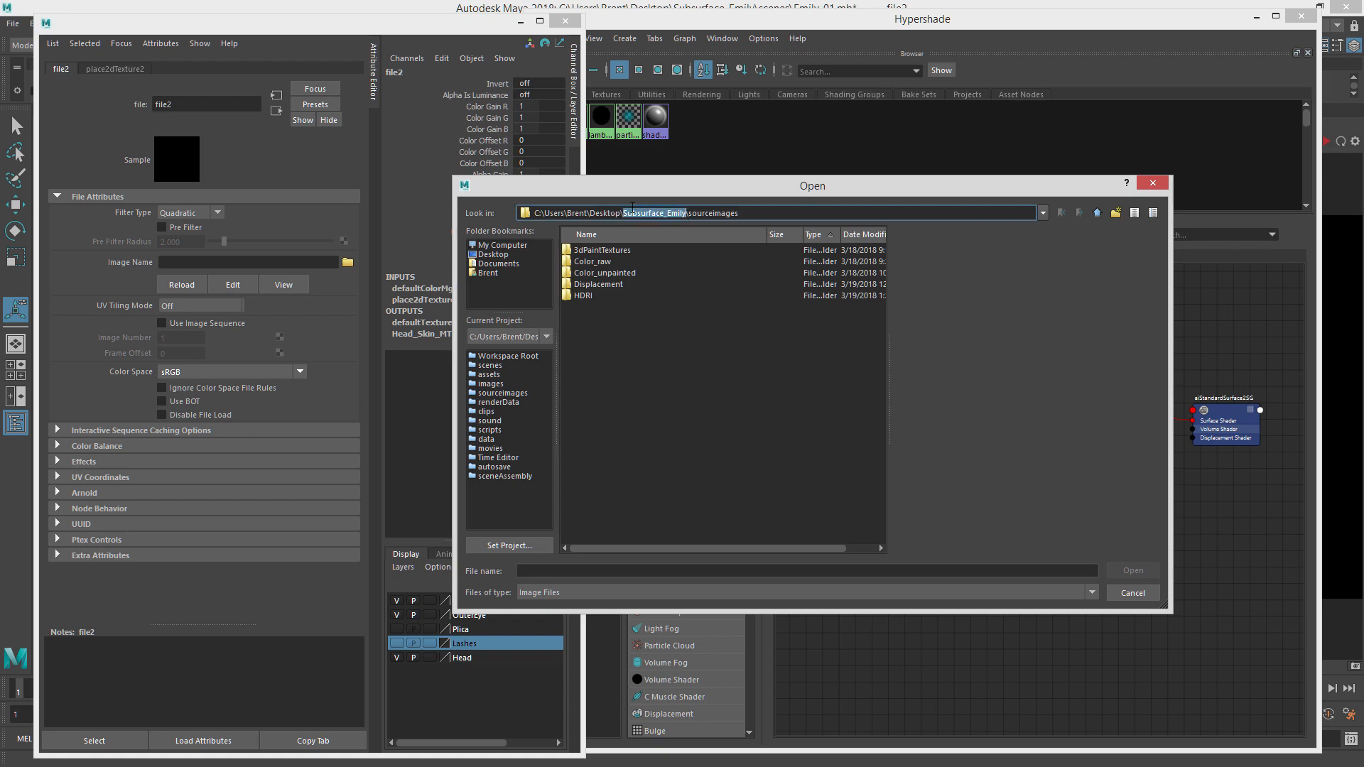
click(664, 213)
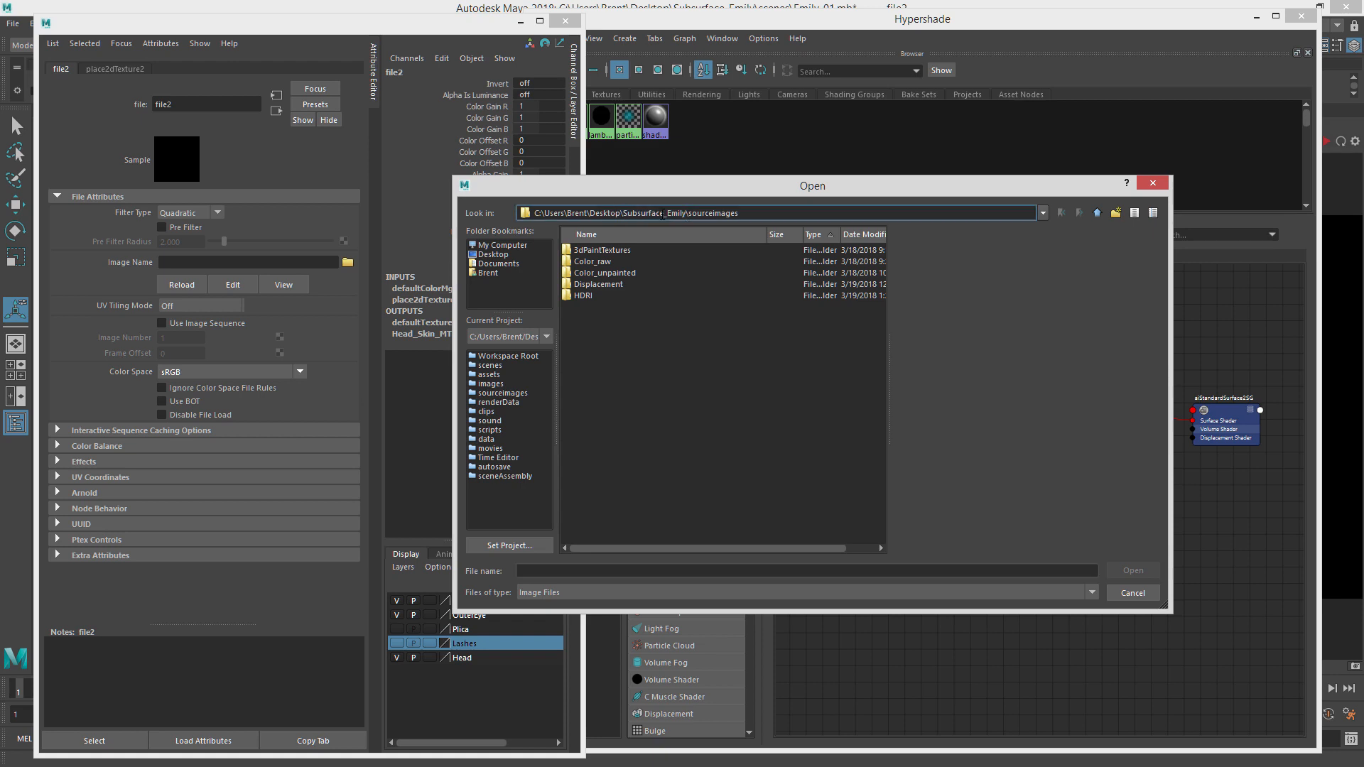
double_click(616, 271)
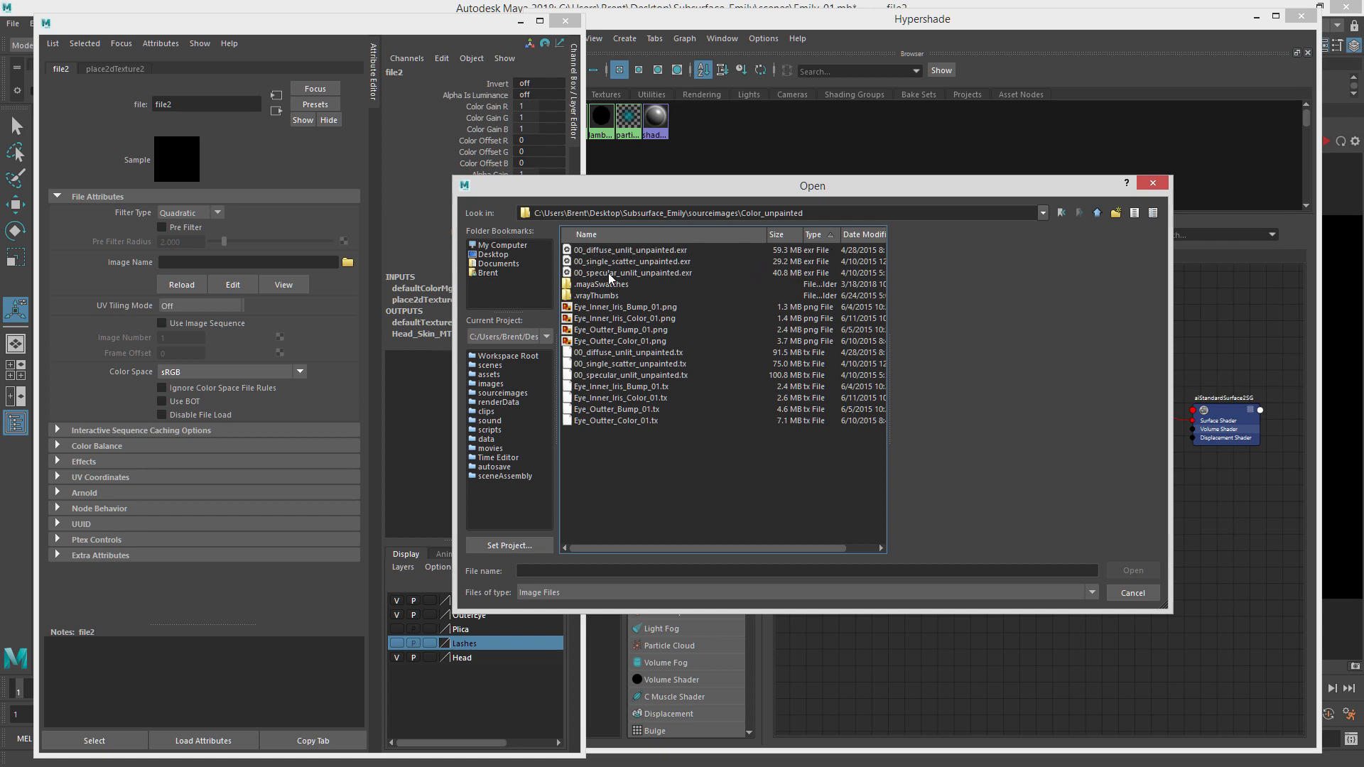
click(611, 250)
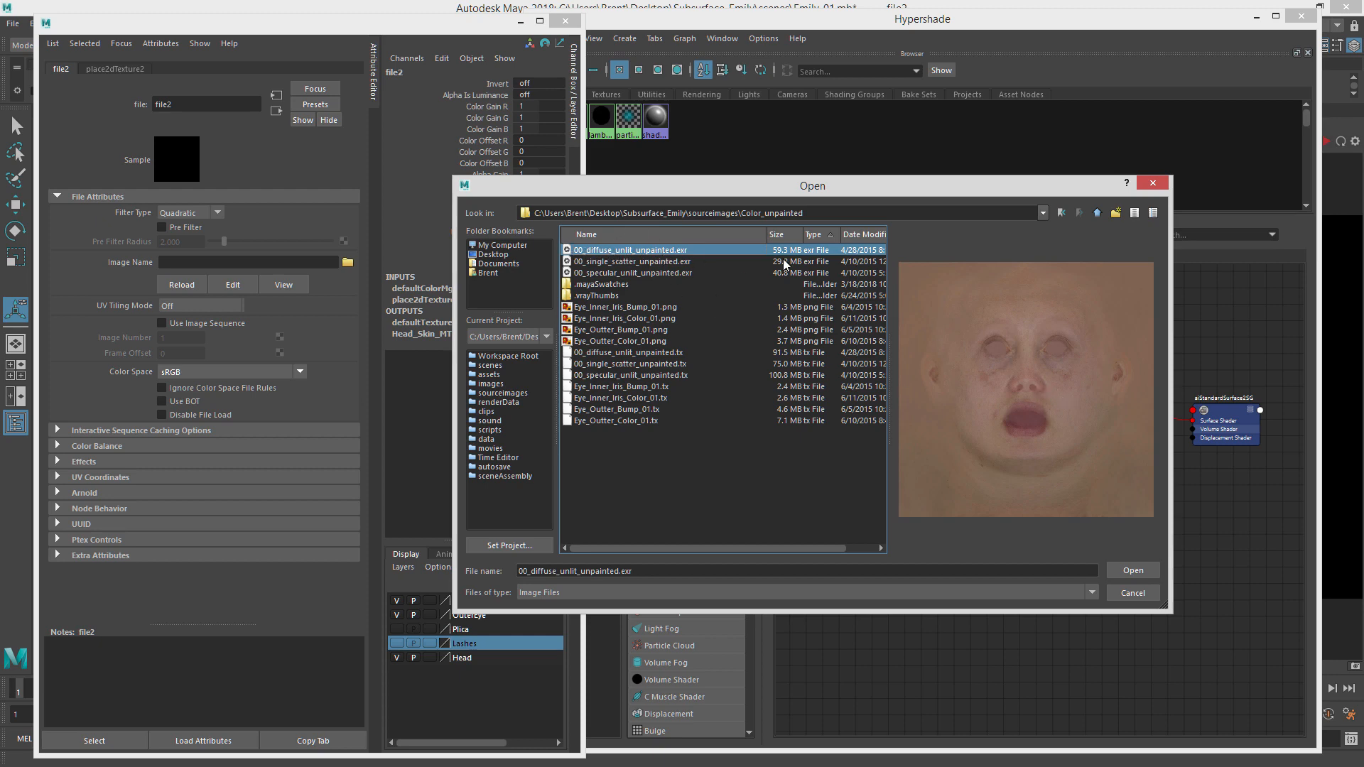
click(1135, 570)
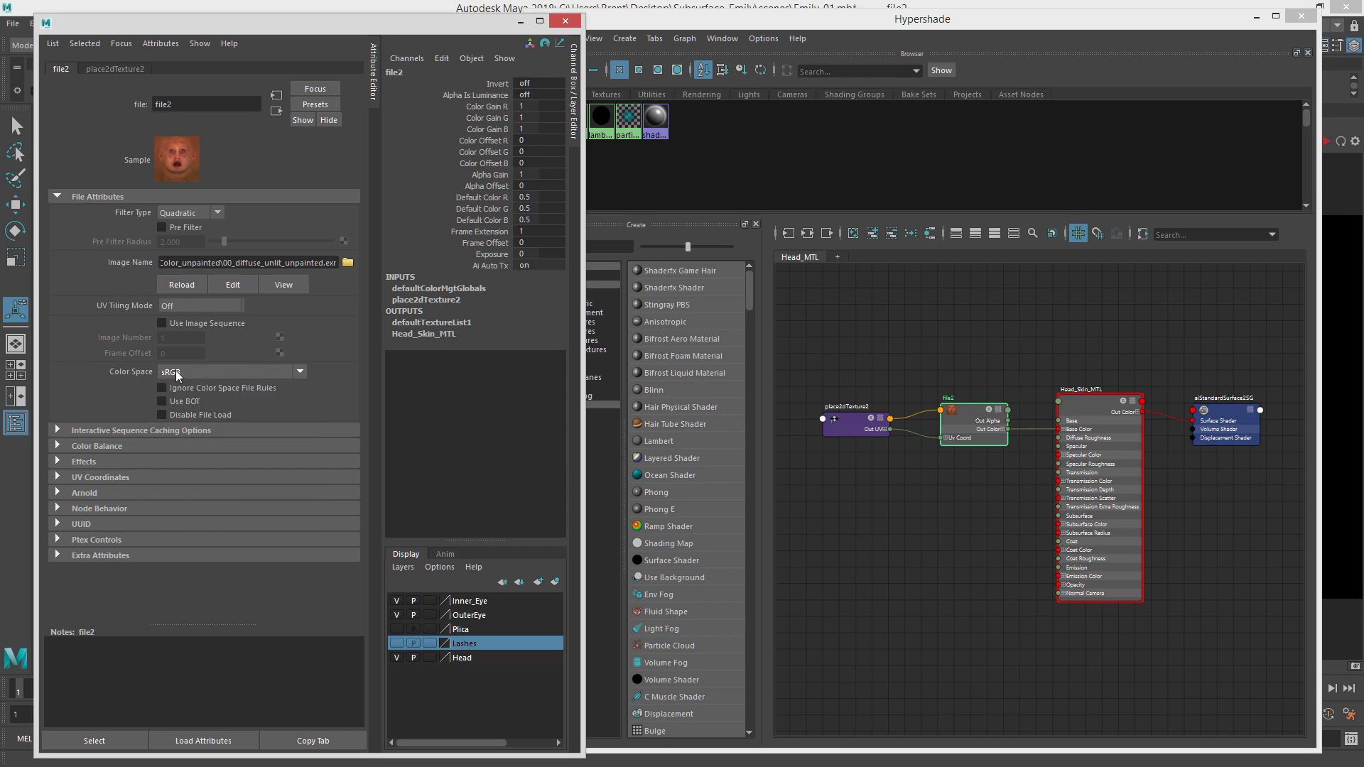
click(216, 374)
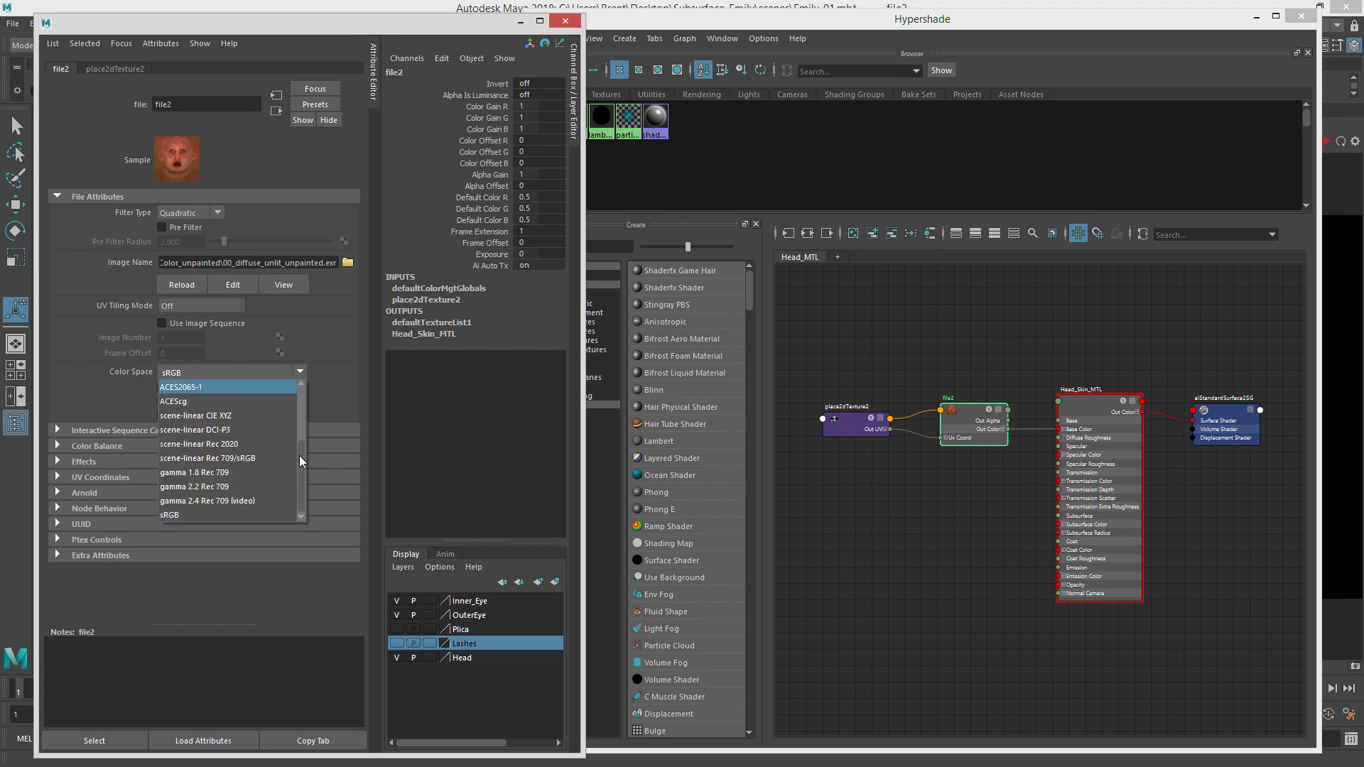
click(199, 473)
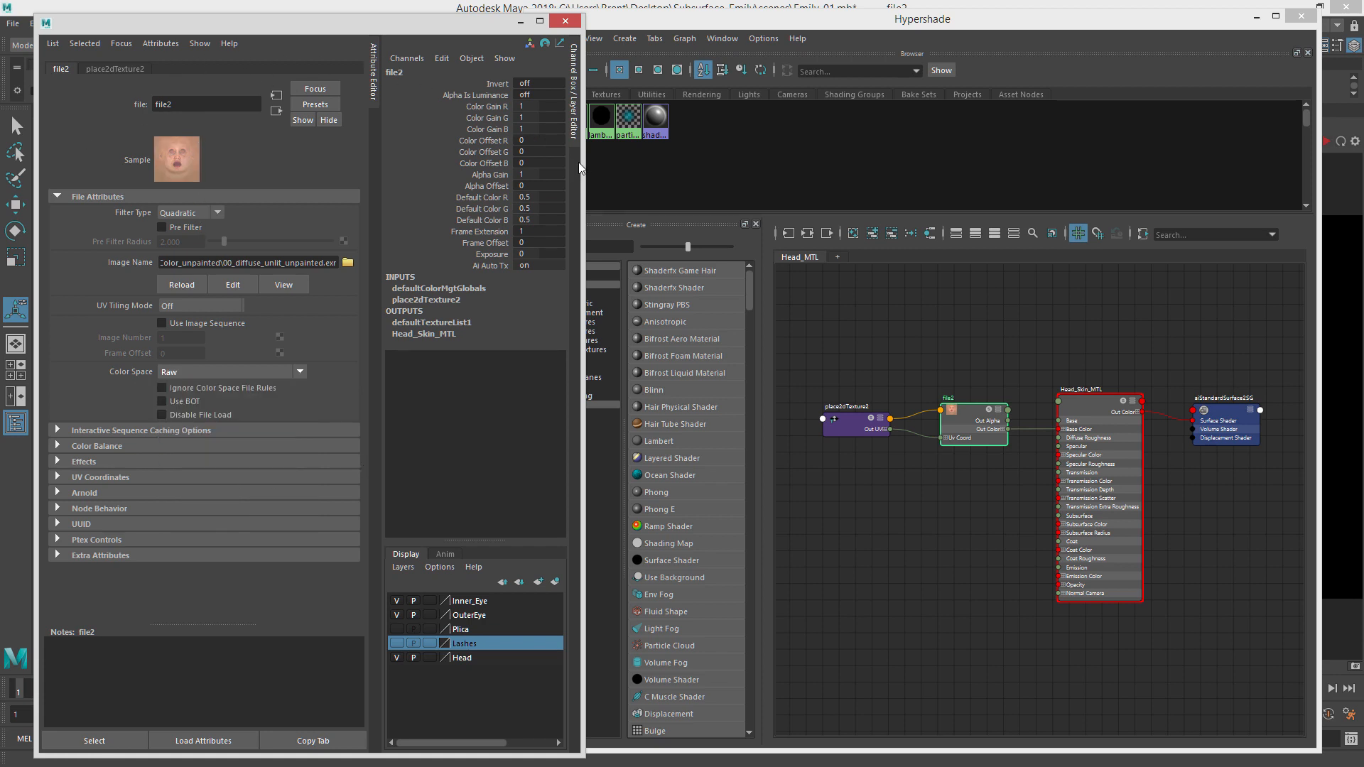
Reposition the Head_Skin_MTL node and the diffuse texture nodes to make room in the graph.
click(1092, 421)
drag(1093, 402, 1093, 414)
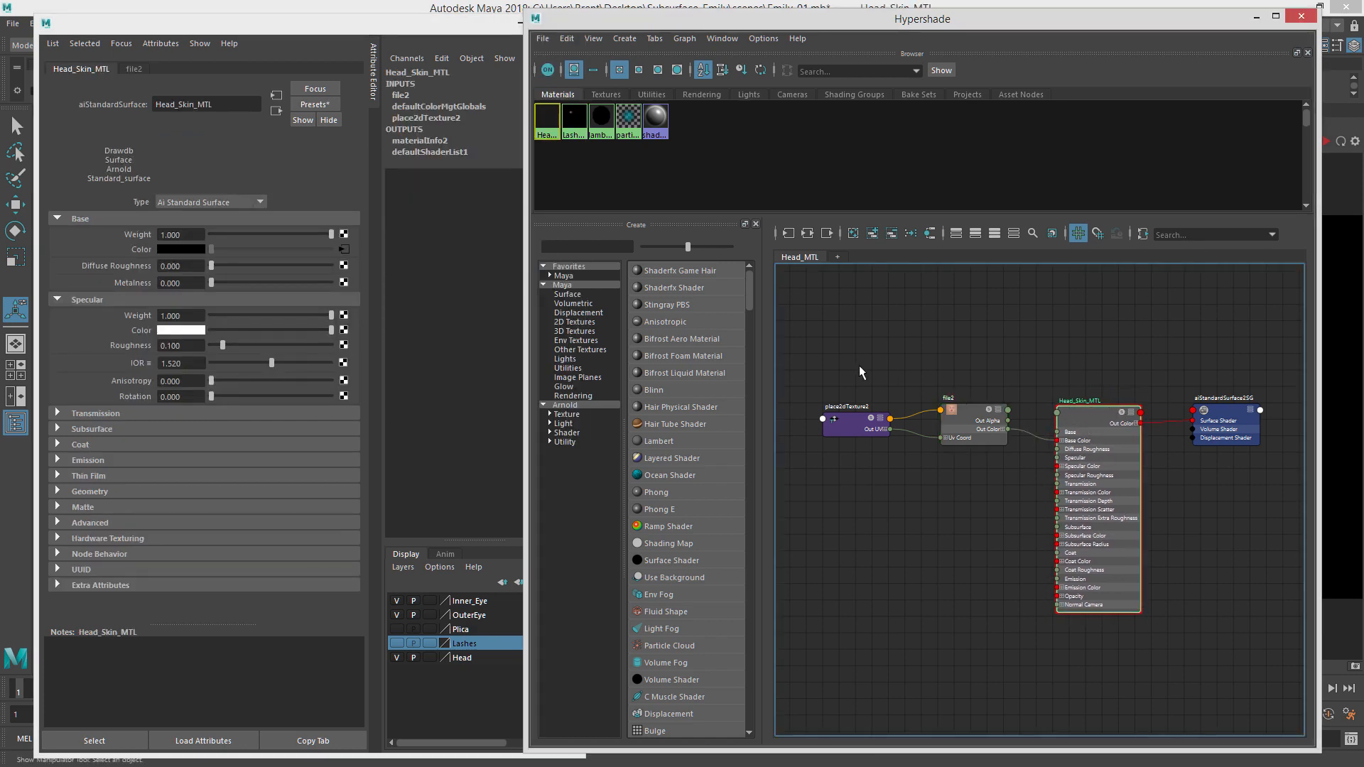
drag(860, 366, 964, 401)
click(962, 439)
Connect a new File texture to the specular color of Head_Skin_MTL and load 00_specular_unlit_unpainted.exr into it.
click(1102, 425)
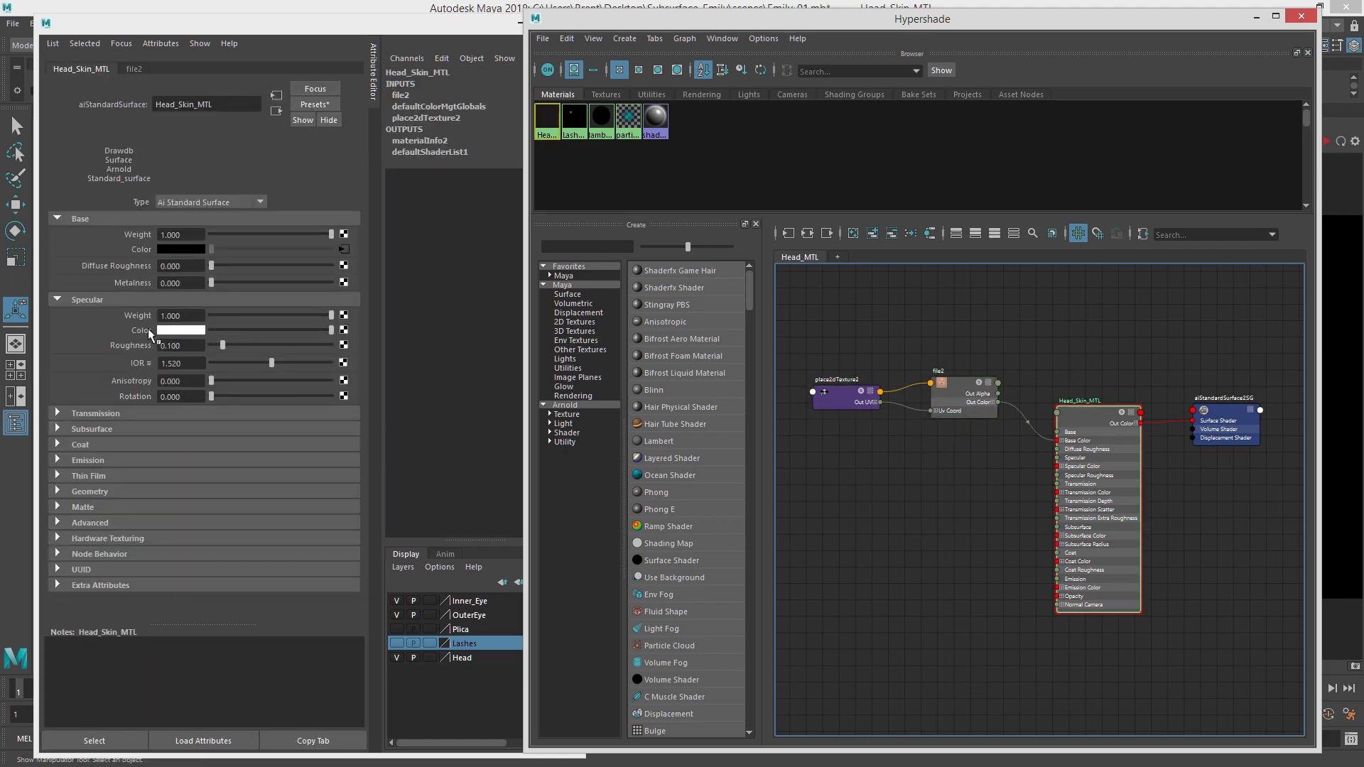
click(344, 331)
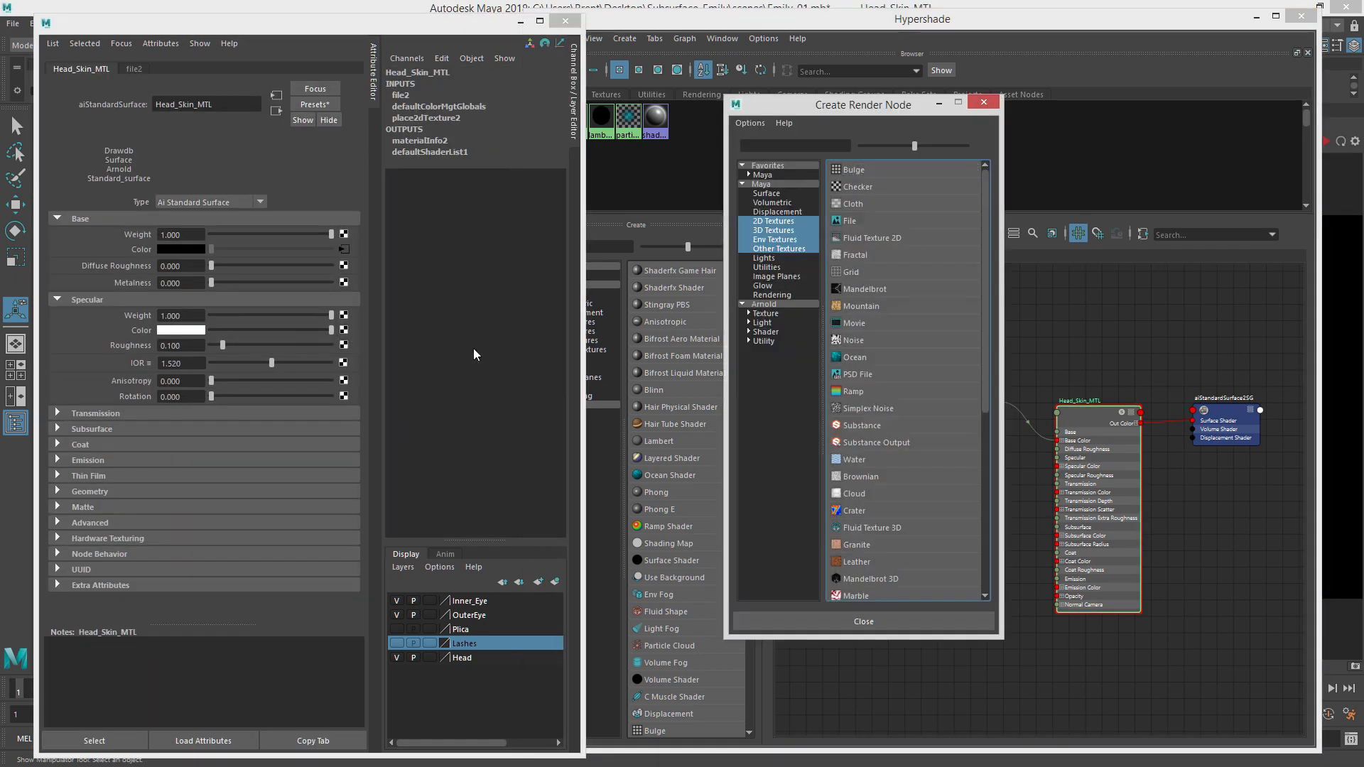
click(868, 221)
click(347, 263)
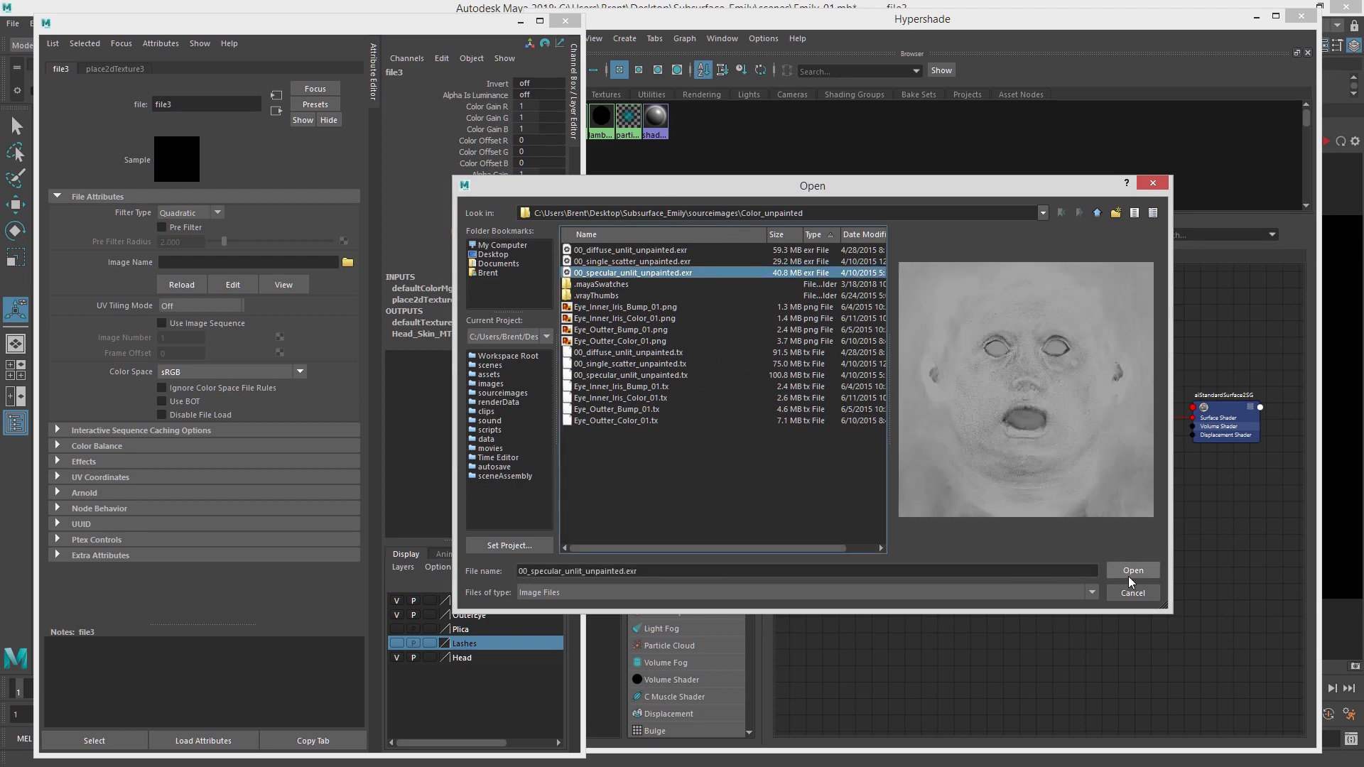
click(1134, 570)
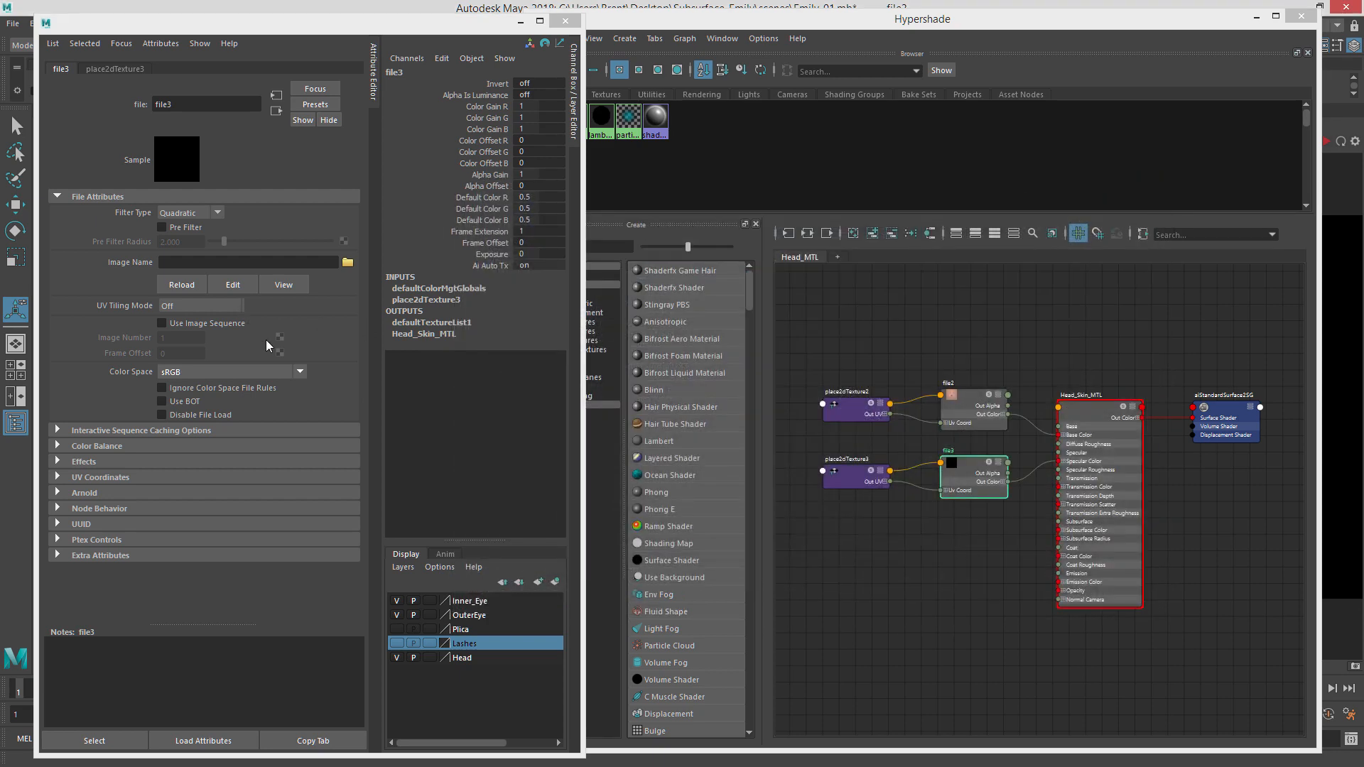
Set the color space of the specular File texture to Raw.
click(300, 370)
scroll(301, 464, down, 2)
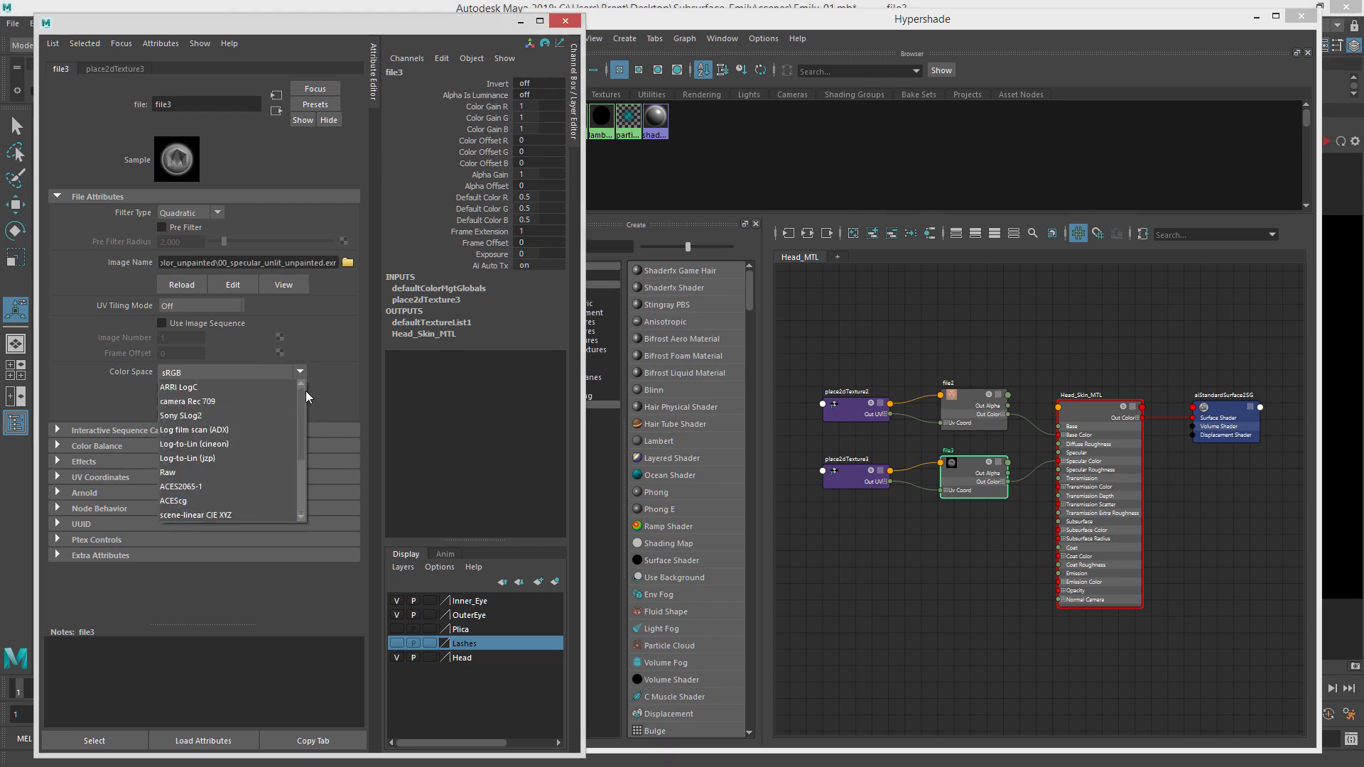
click(236, 467)
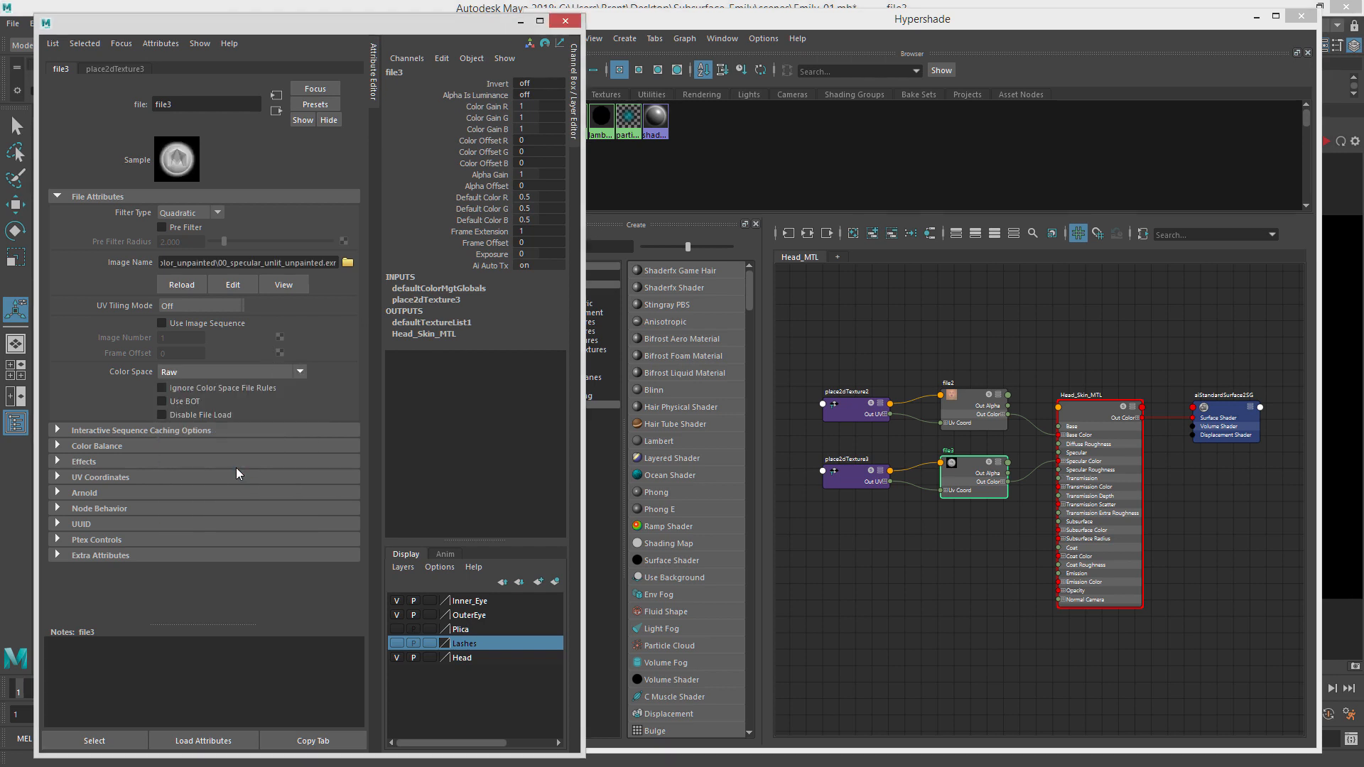
double_click(331, 263)
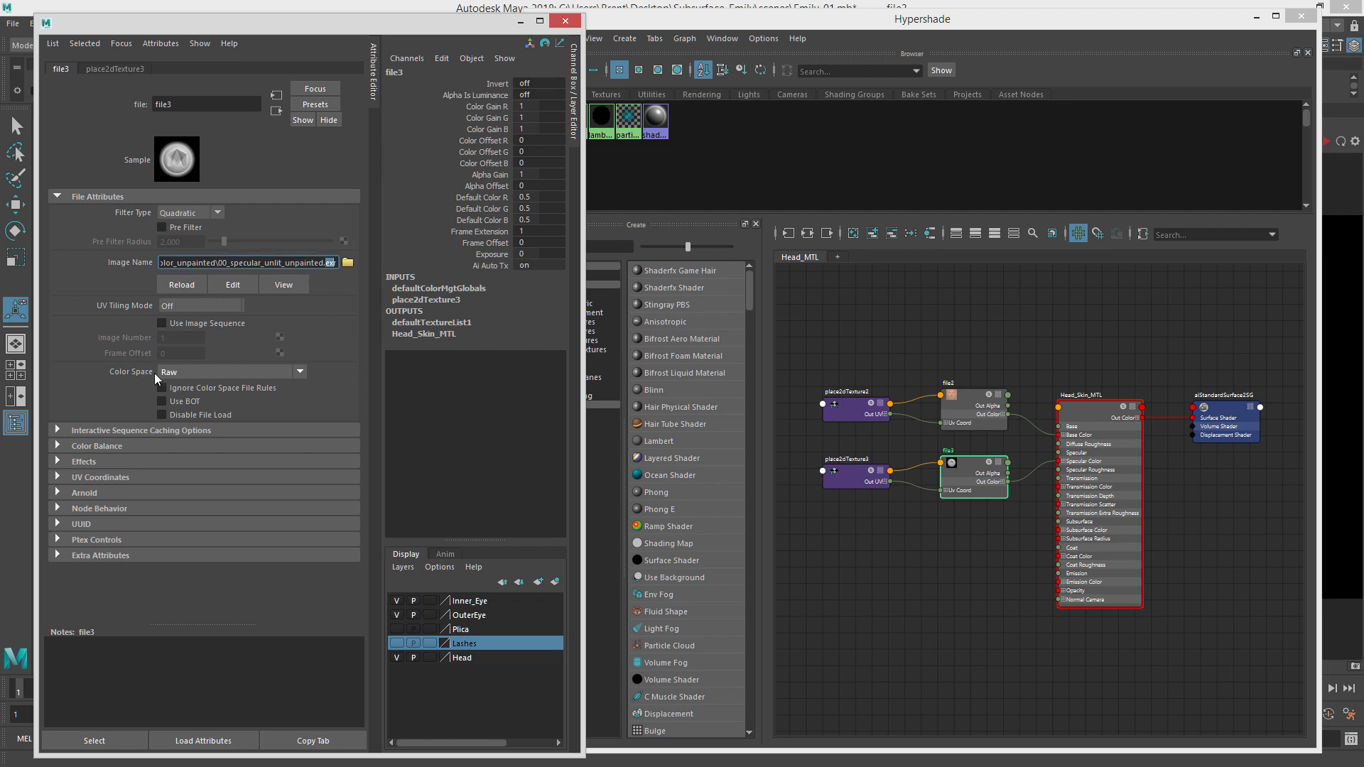
Rename the shading group connected to Head_Skin_MTL as Head_Skin_ShadingGroup.
click(1004, 533)
click(1082, 405)
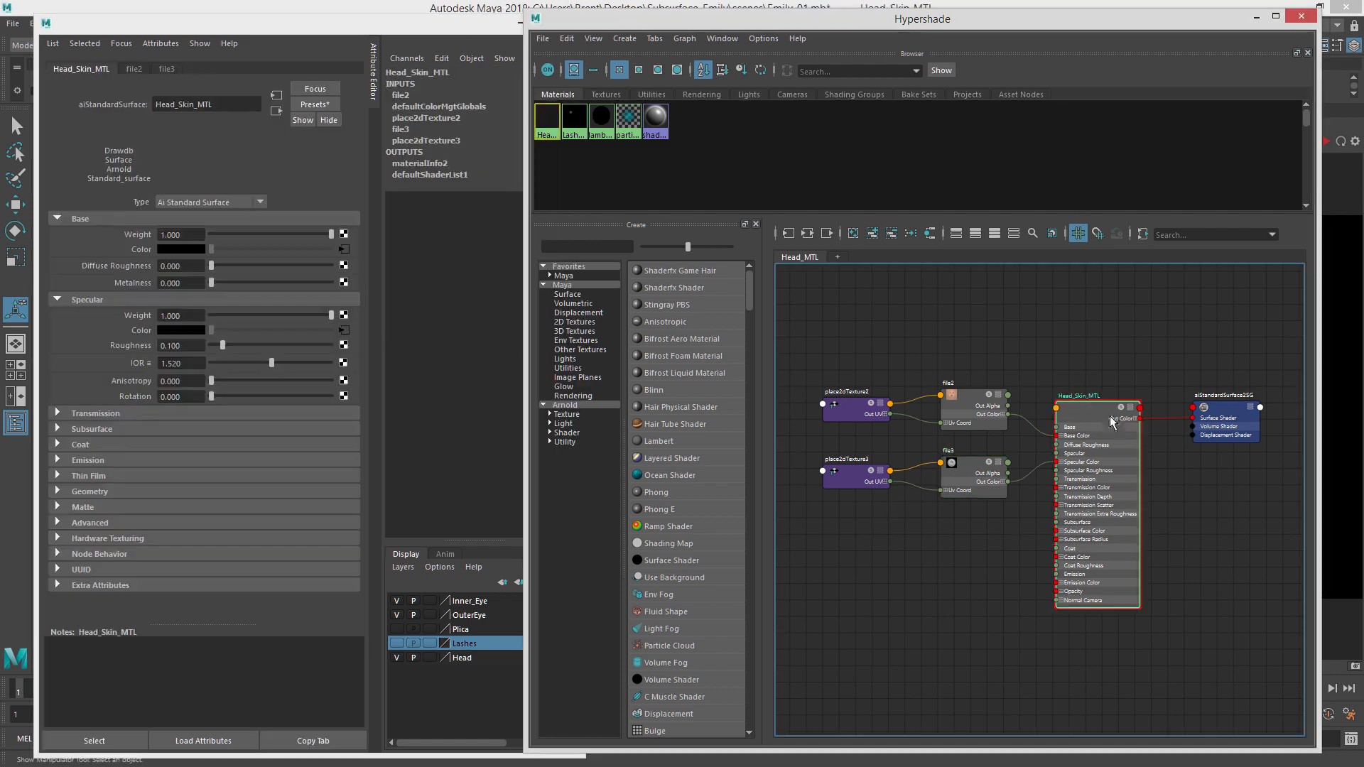
alt+middle_drag(1154, 461, 1044, 417)
alt+right_drag(1044, 417, 1024, 413)
alt+middle_drag(968, 408, 1042, 419)
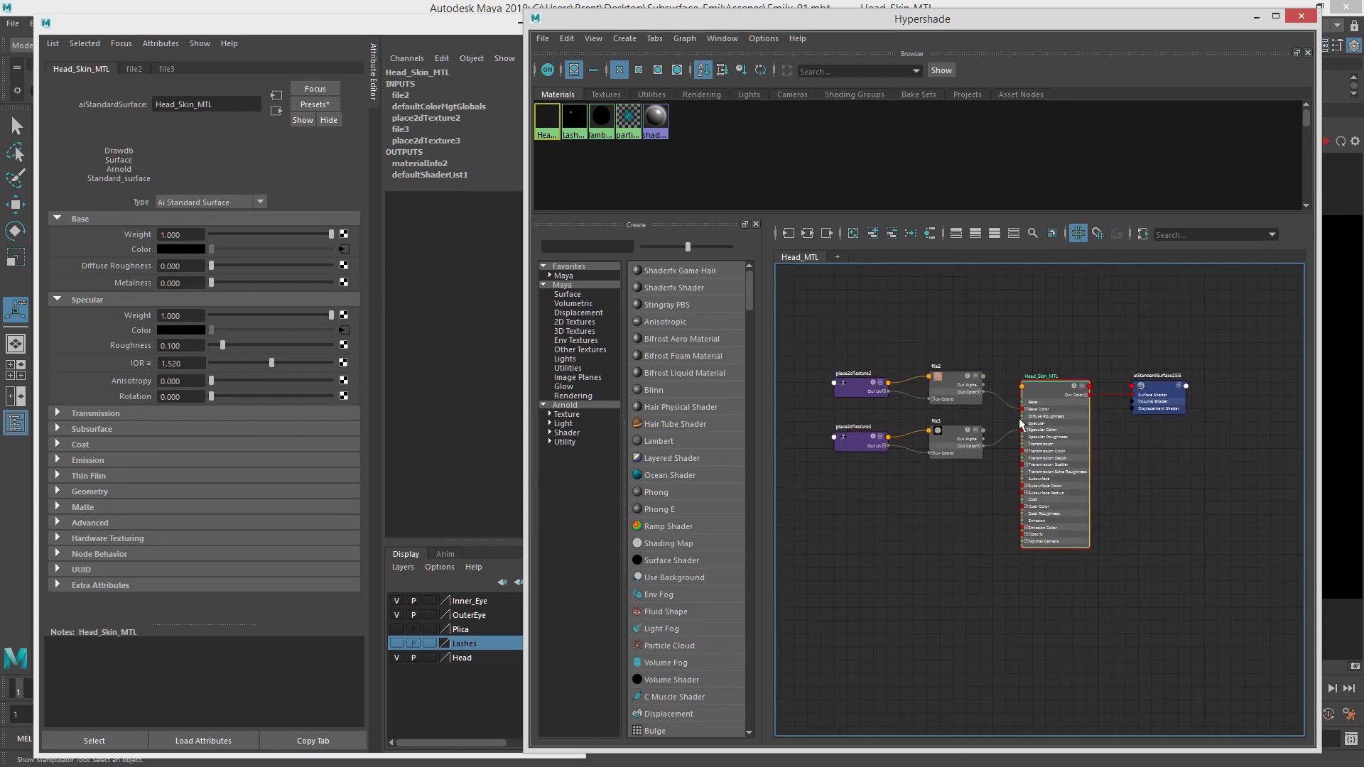
mouse_move(1037, 421)
alt+right_down()
mouse_move(1056, 426)
mouse_move(1045, 425)
alt+right_up()
mouse_move(1192, 386)
mouse_down()
mouse_move(1191, 407)
mouse_move(1186, 365)
mouse_move(1178, 398)
mouse_up()
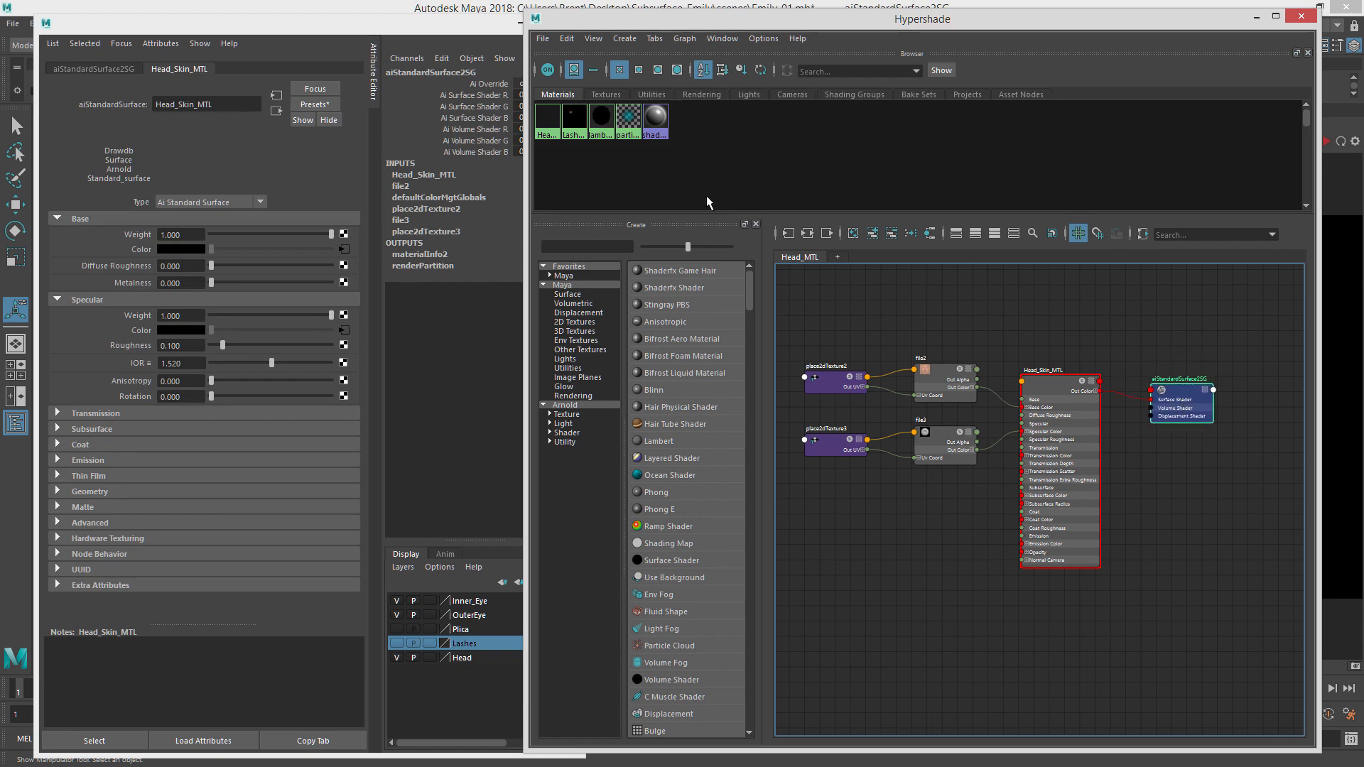
click(94, 69)
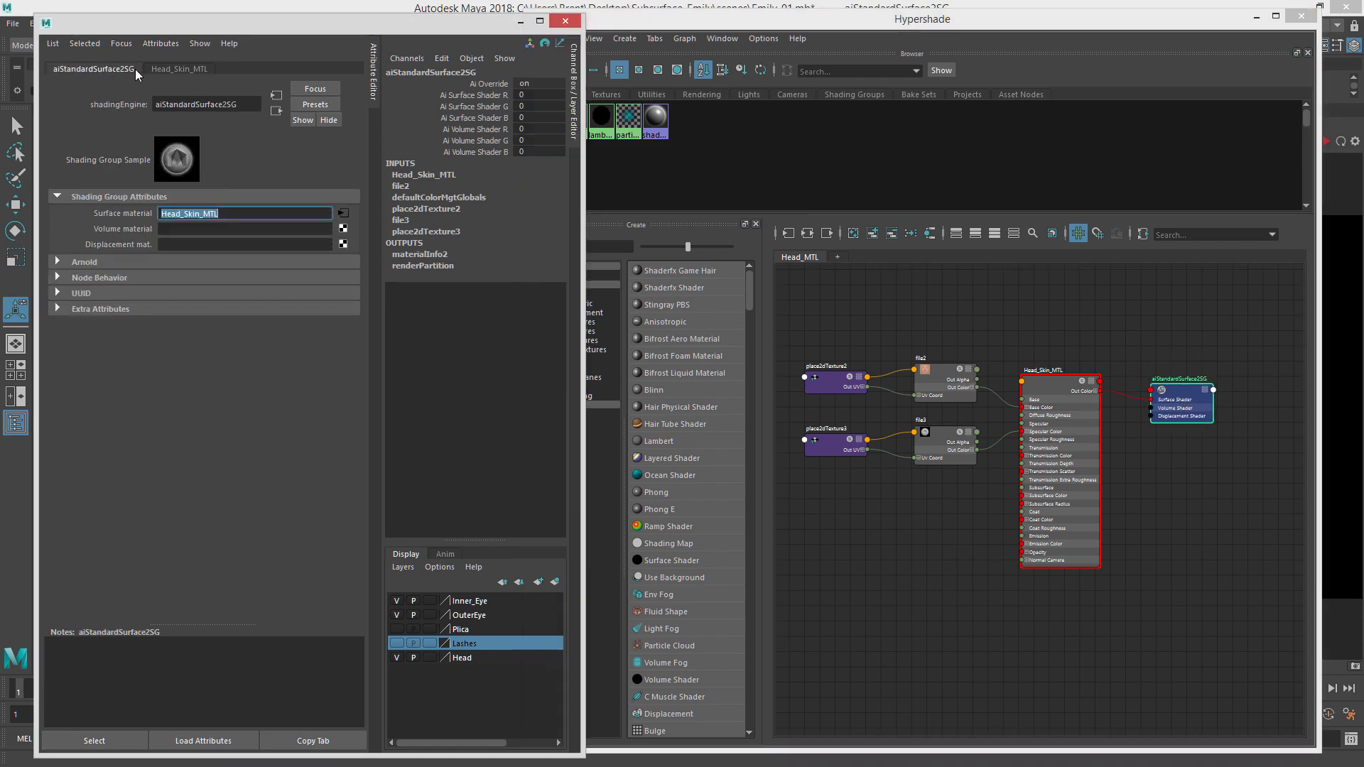
drag(243, 100, 84, 87)
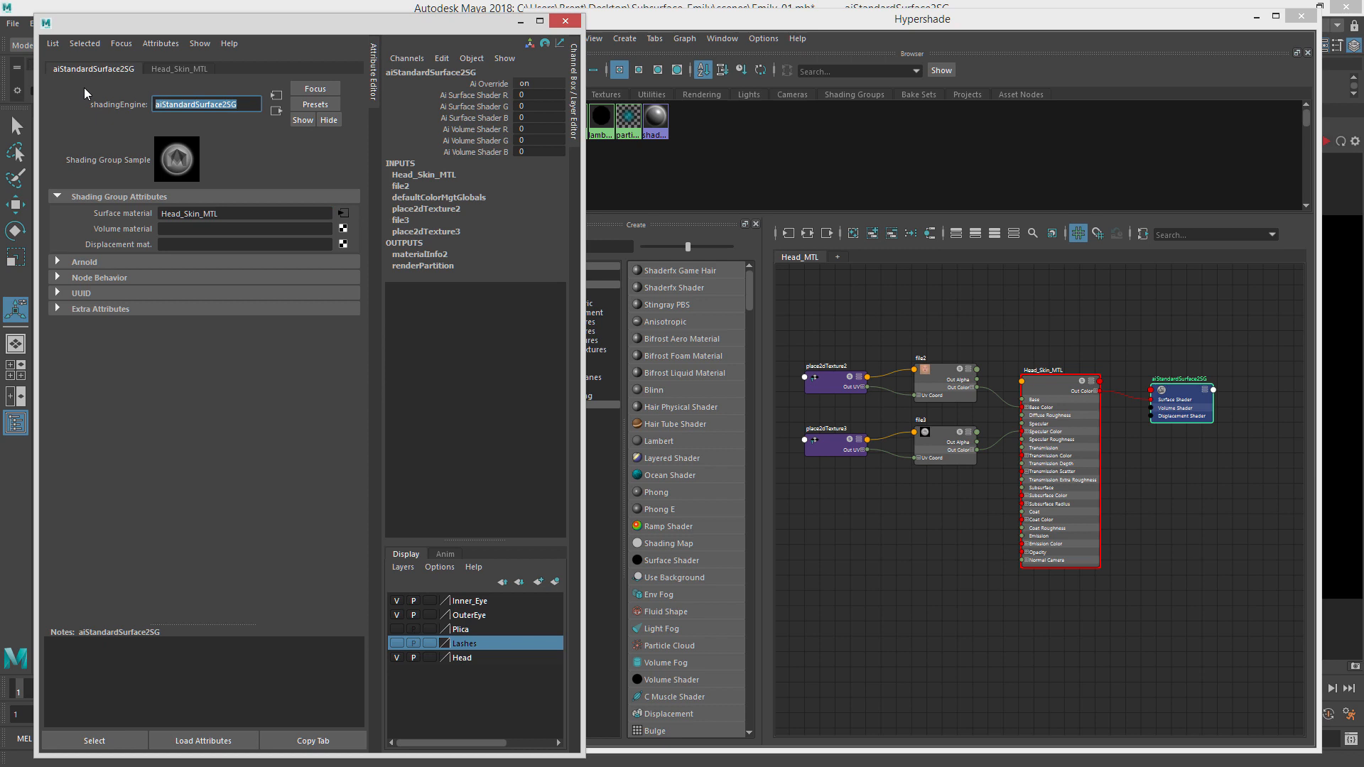
text(Head_Skin_ShadingGroup)
key(Return)
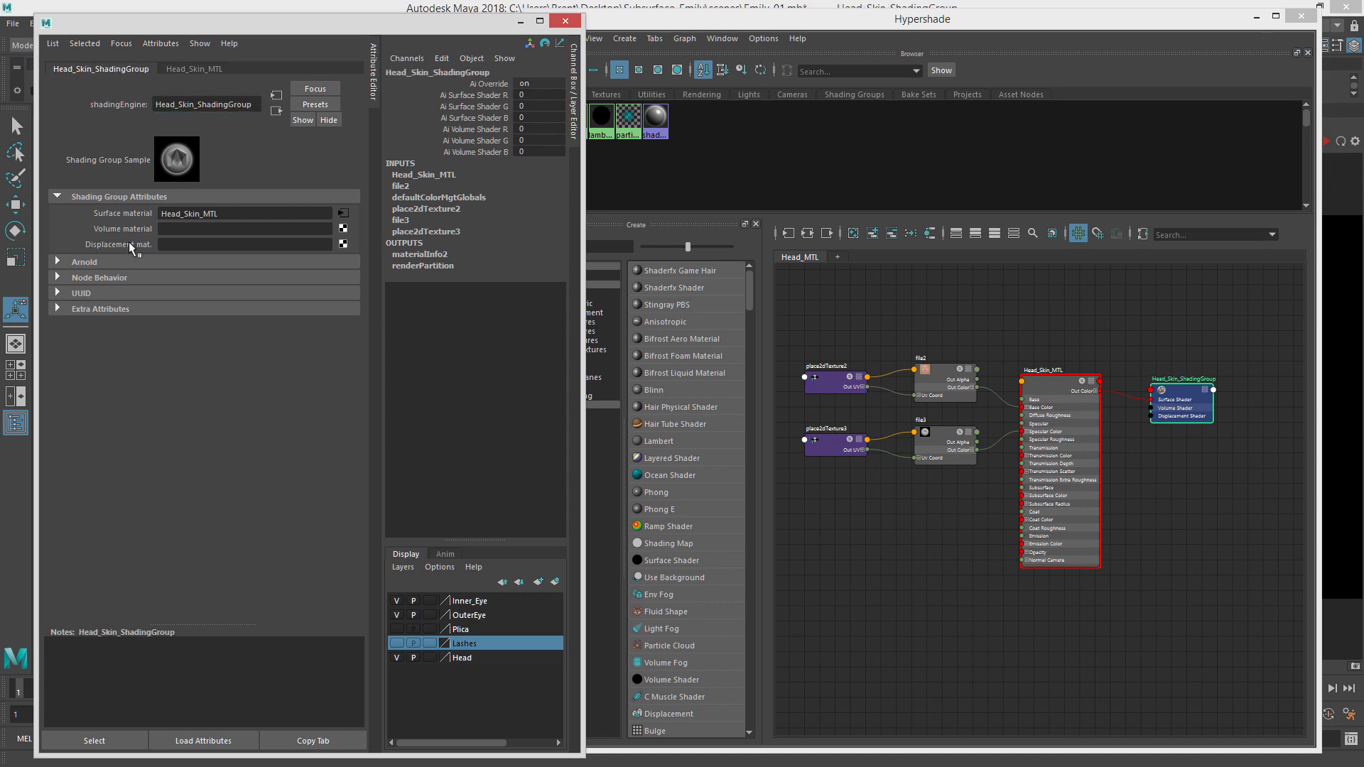
Connect a new File texture to the displacement of Head_Skin_ShadingGroup and load 00_displacement.exr from the Displacement folder into it.
click(343, 243)
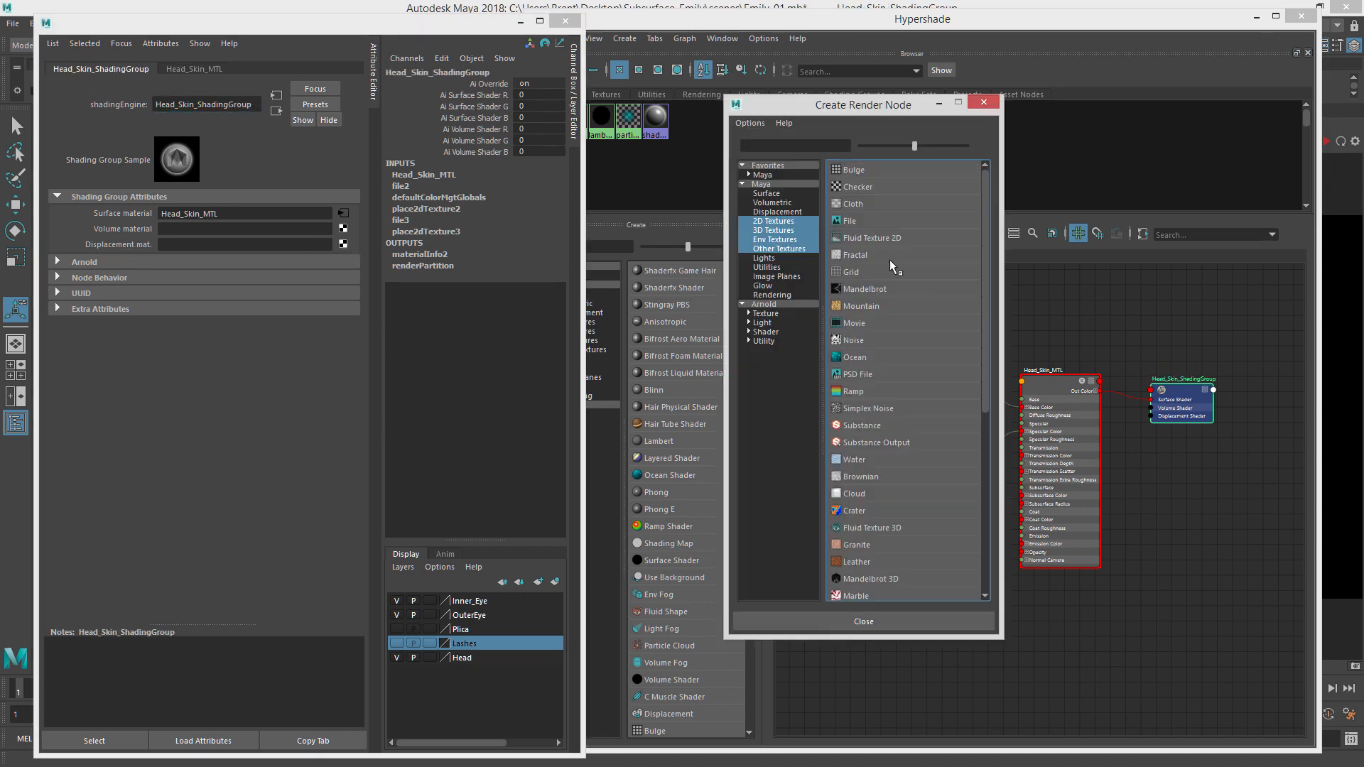
click(893, 223)
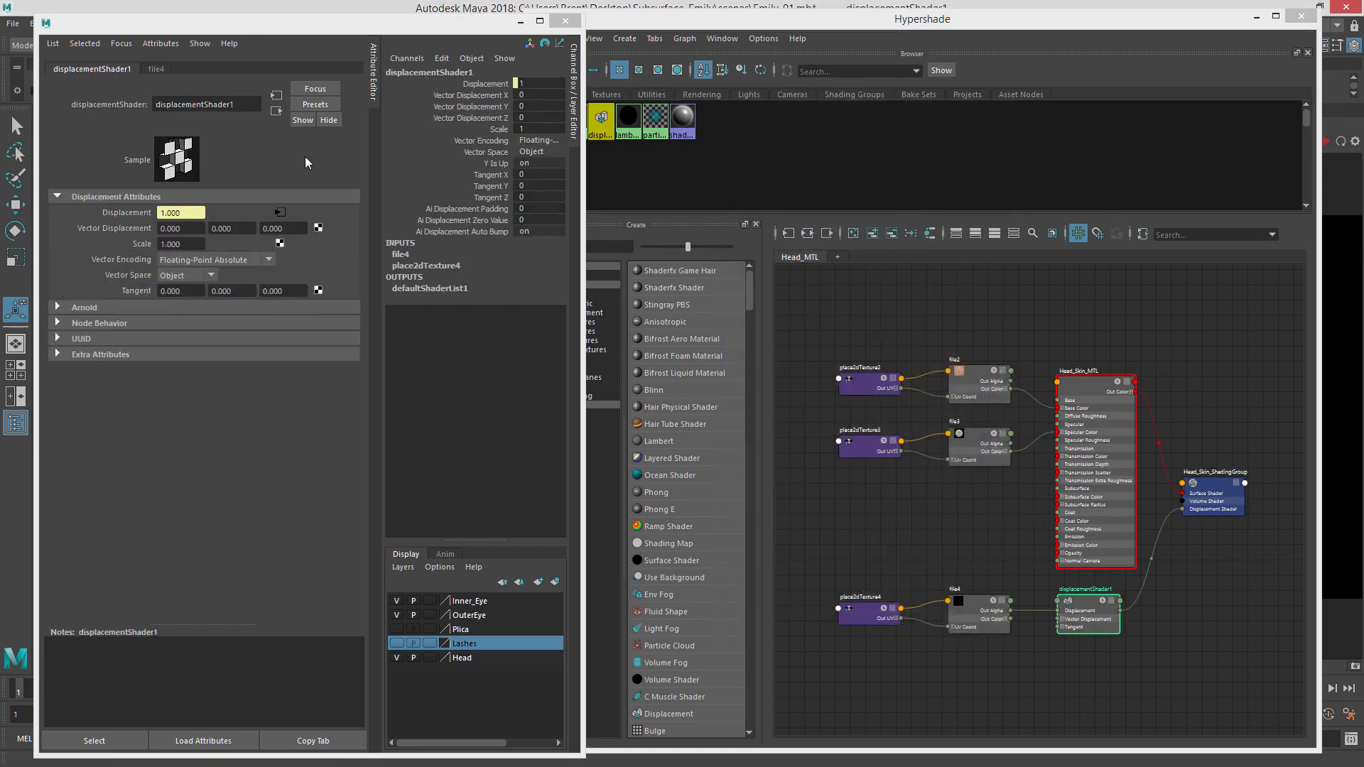
click(995, 625)
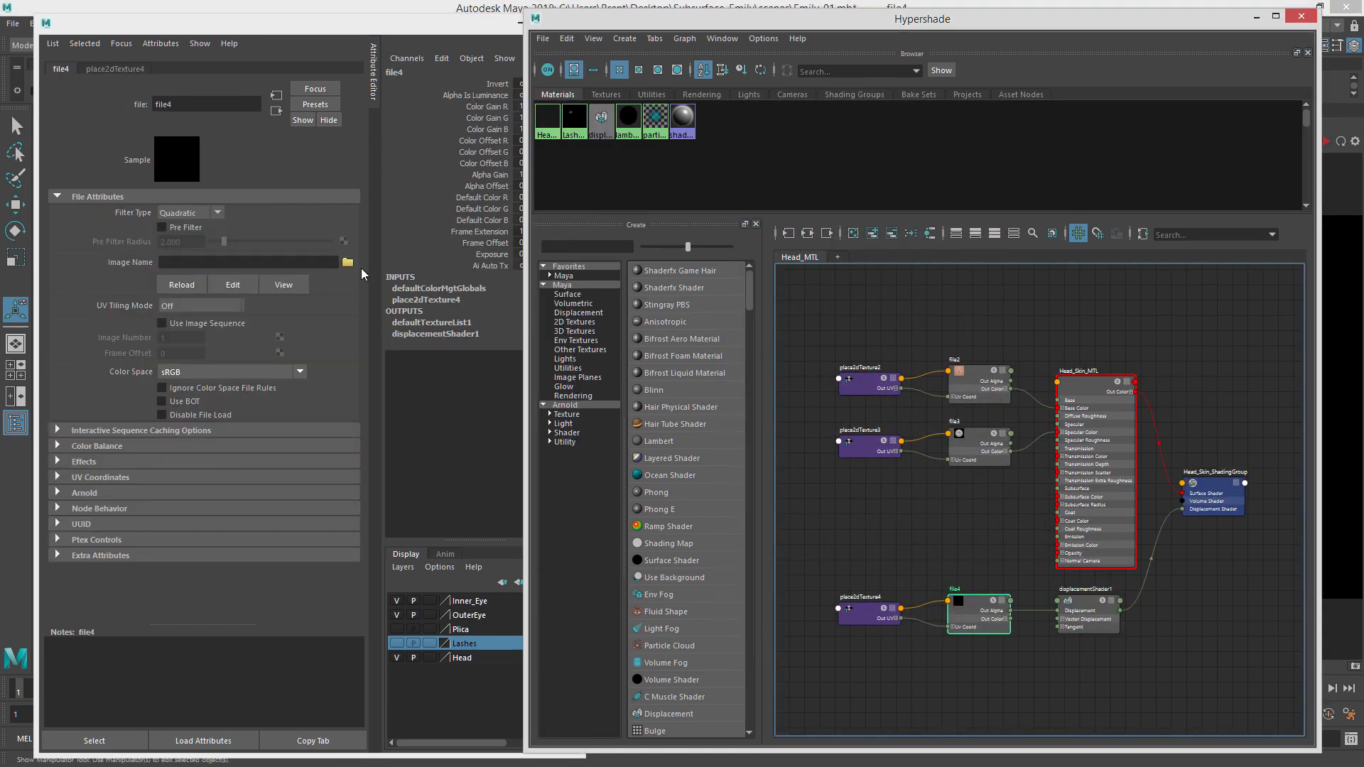
click(348, 262)
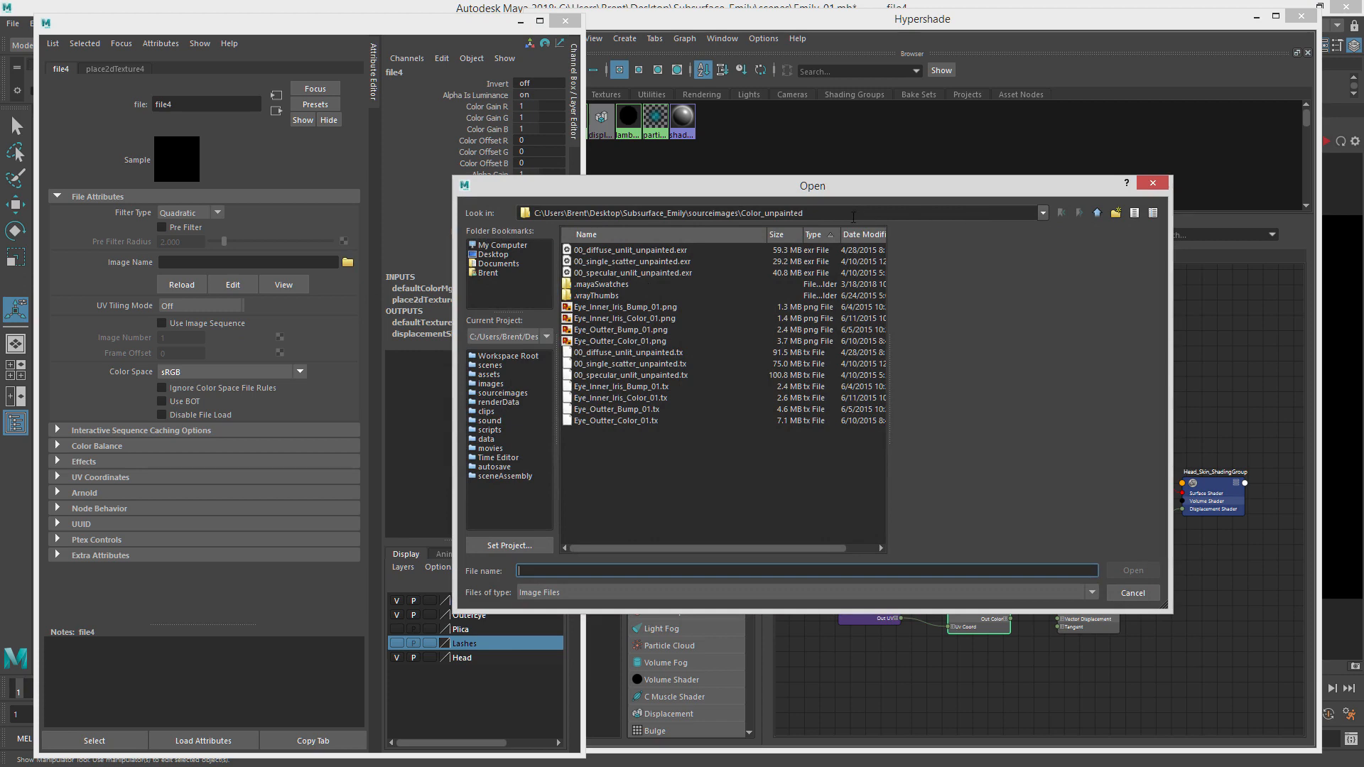
click(1097, 212)
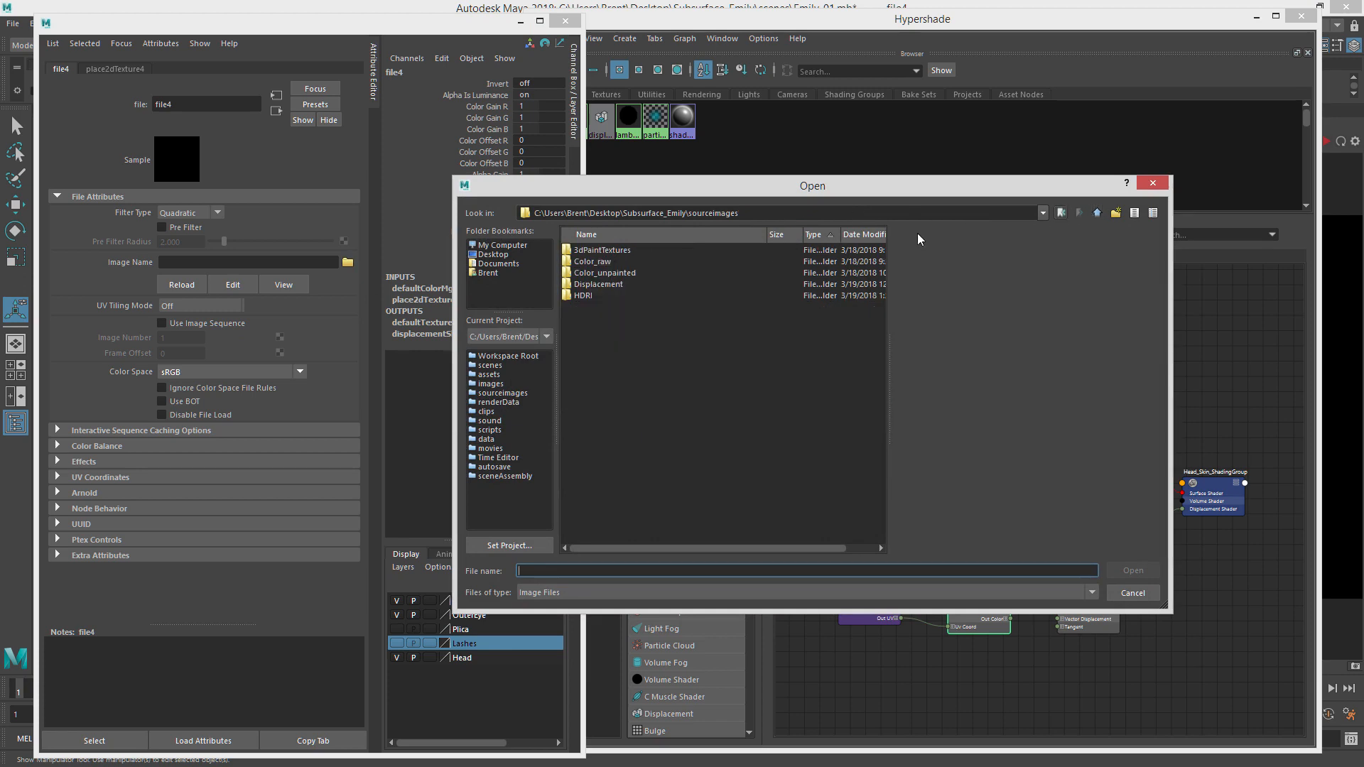
double_click(595, 284)
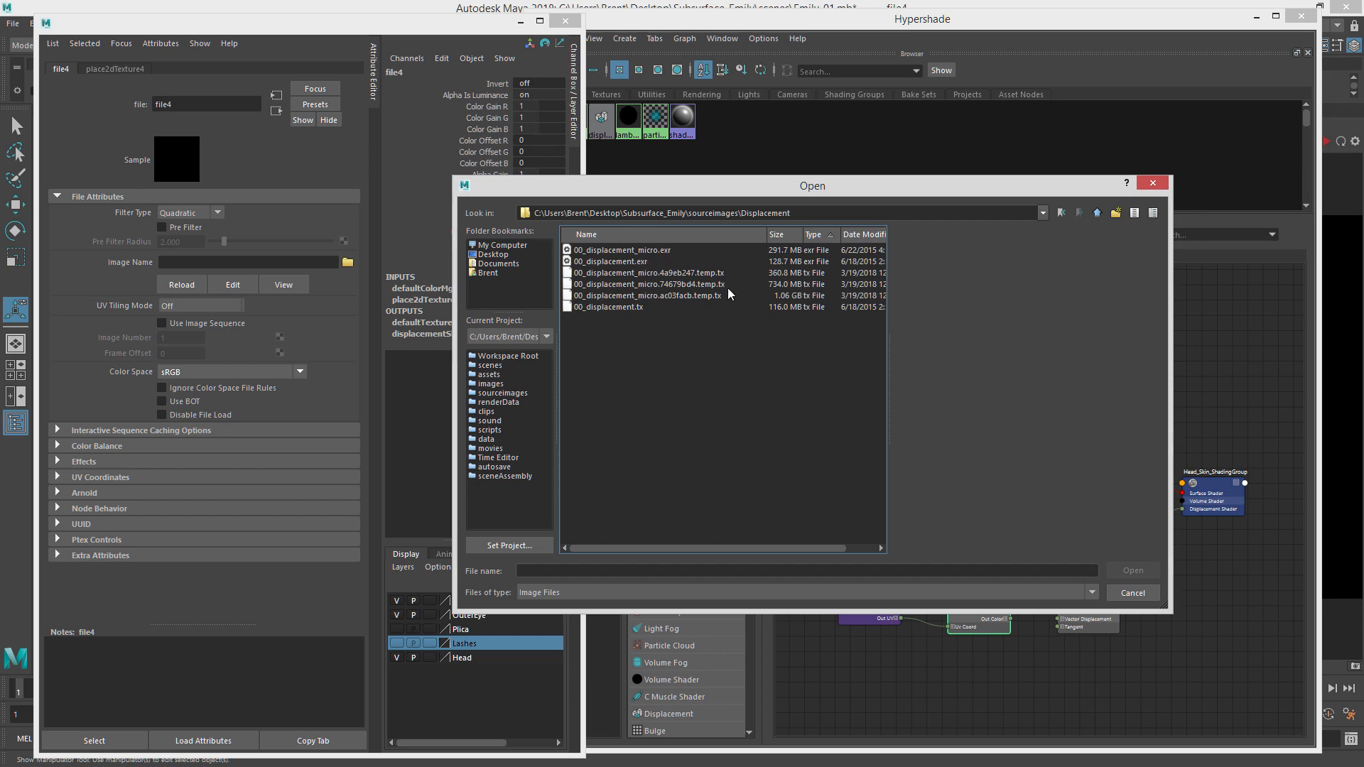
click(636, 261)
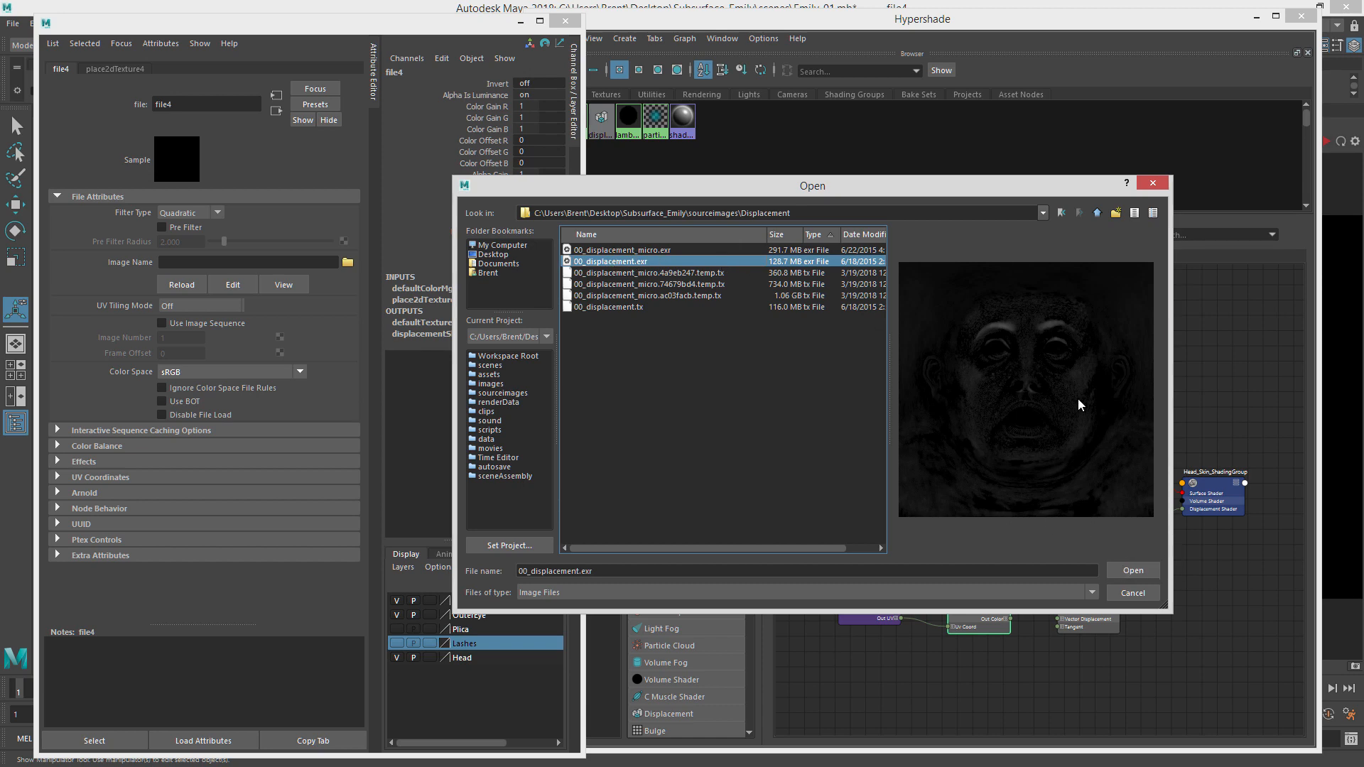
click(1132, 571)
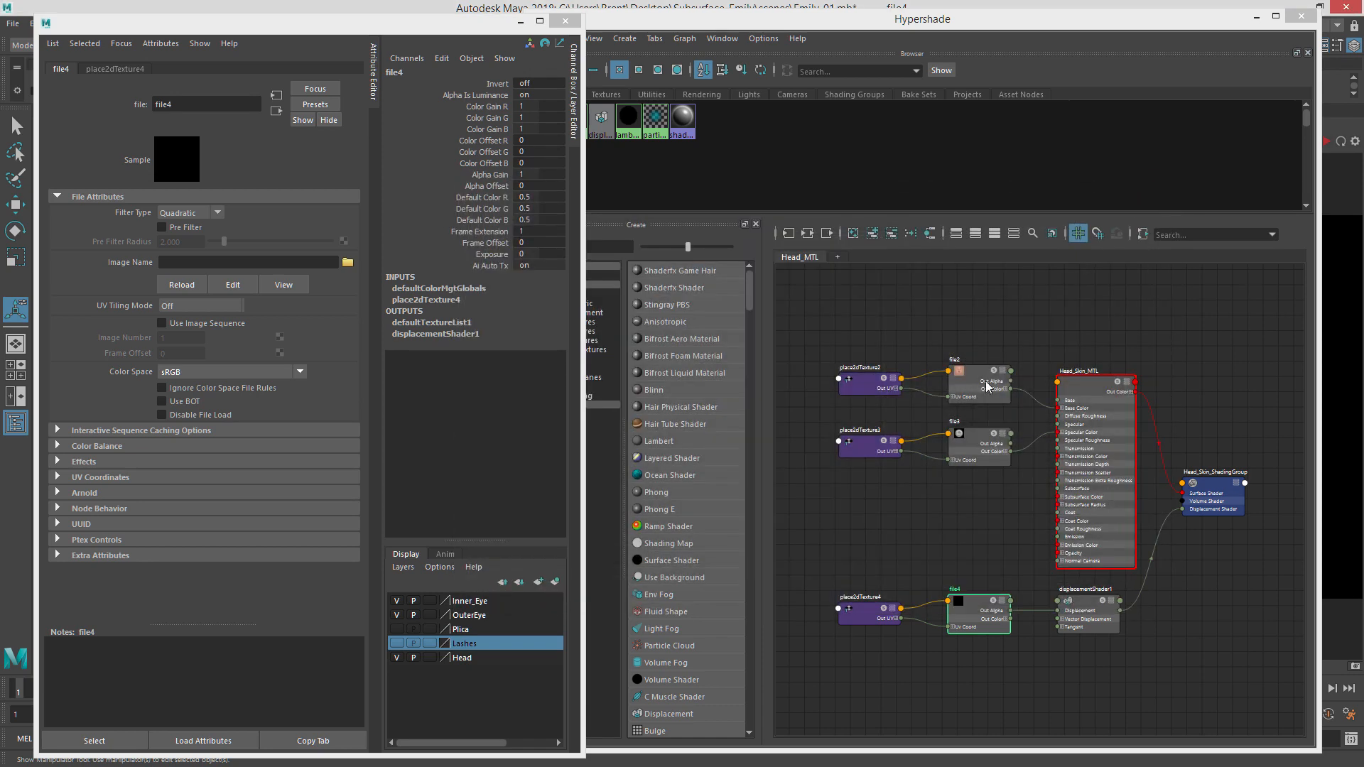
Arrange the graph by moving Head_Skin_MTL and the diffuse and specular texture nodes above the aligned row of displacement nodes.
mouse_move(284, 21)
mouse_down()
mouse_move(327, 34)
mouse_move(288, 20)
mouse_up()
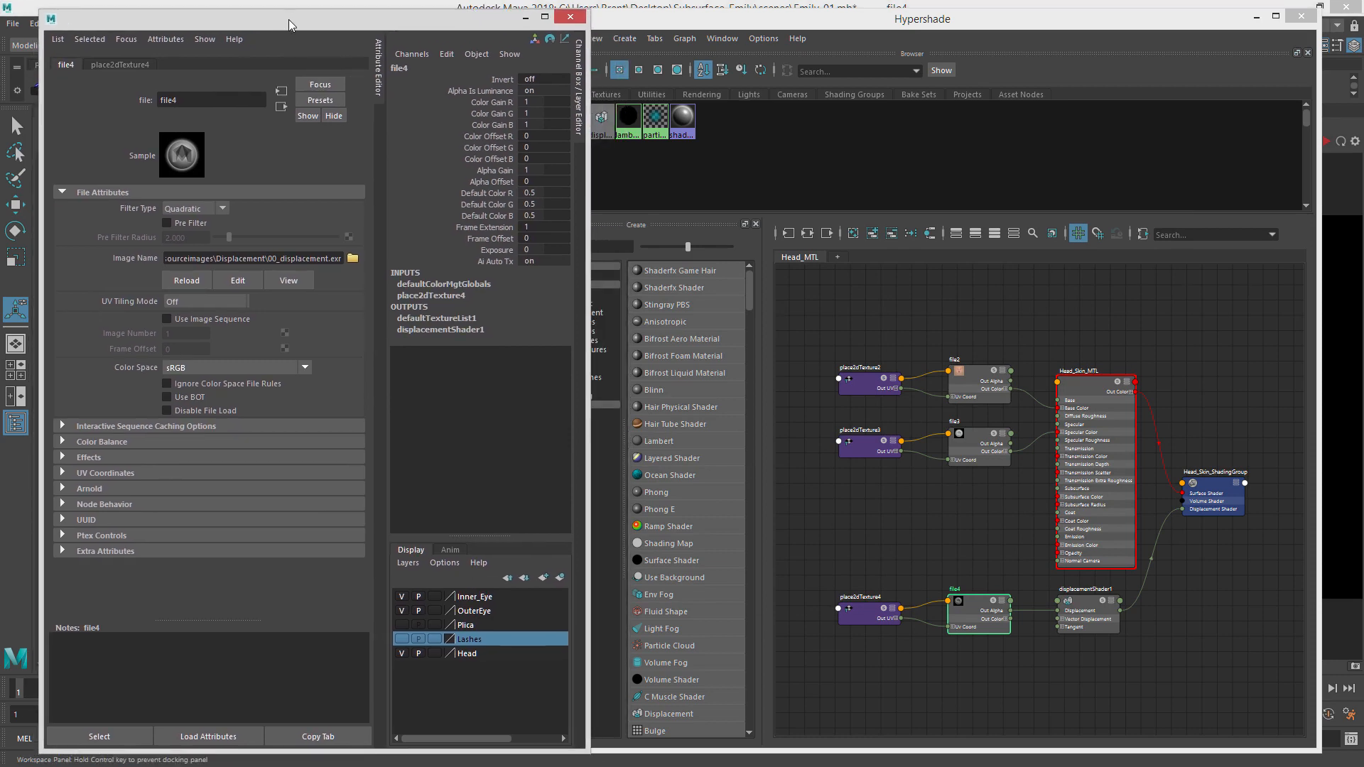
click(975, 480)
drag(1098, 394, 1098, 380)
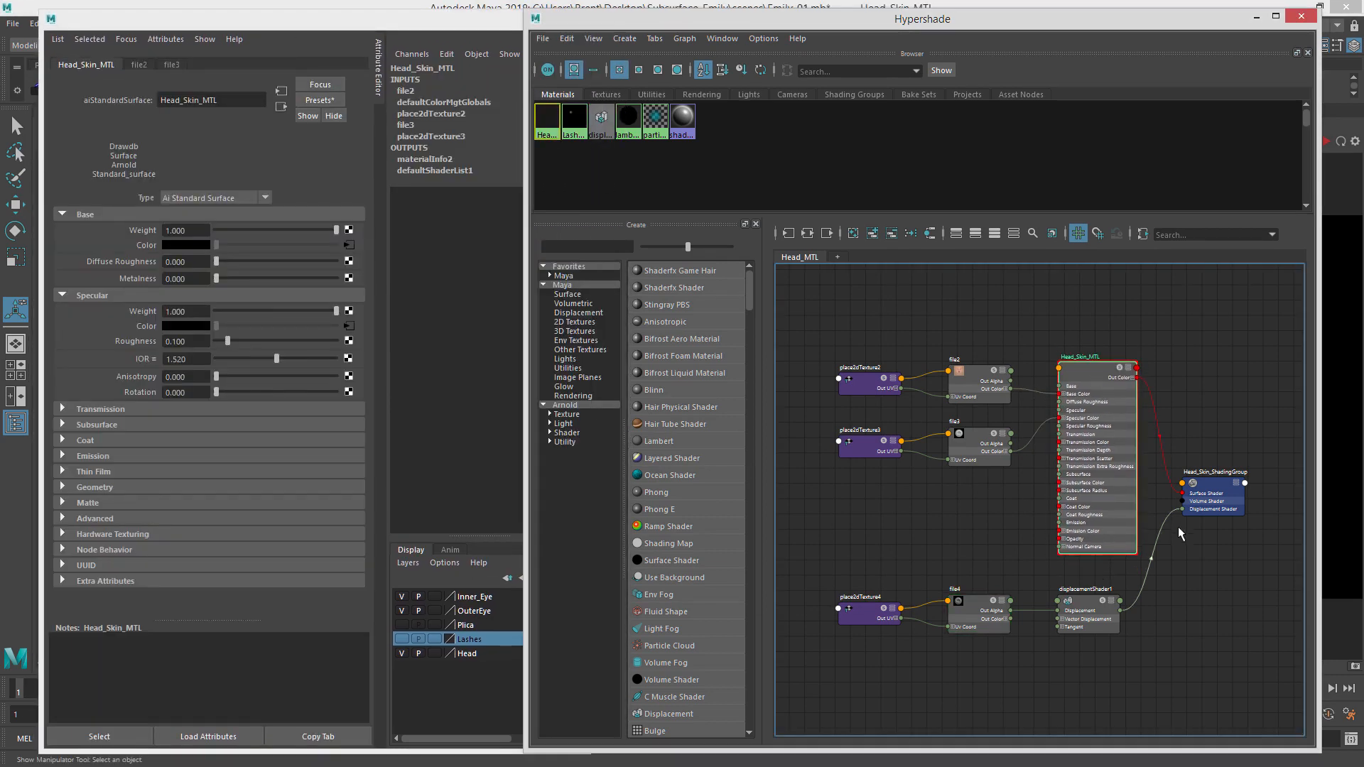
drag(865, 339, 952, 411)
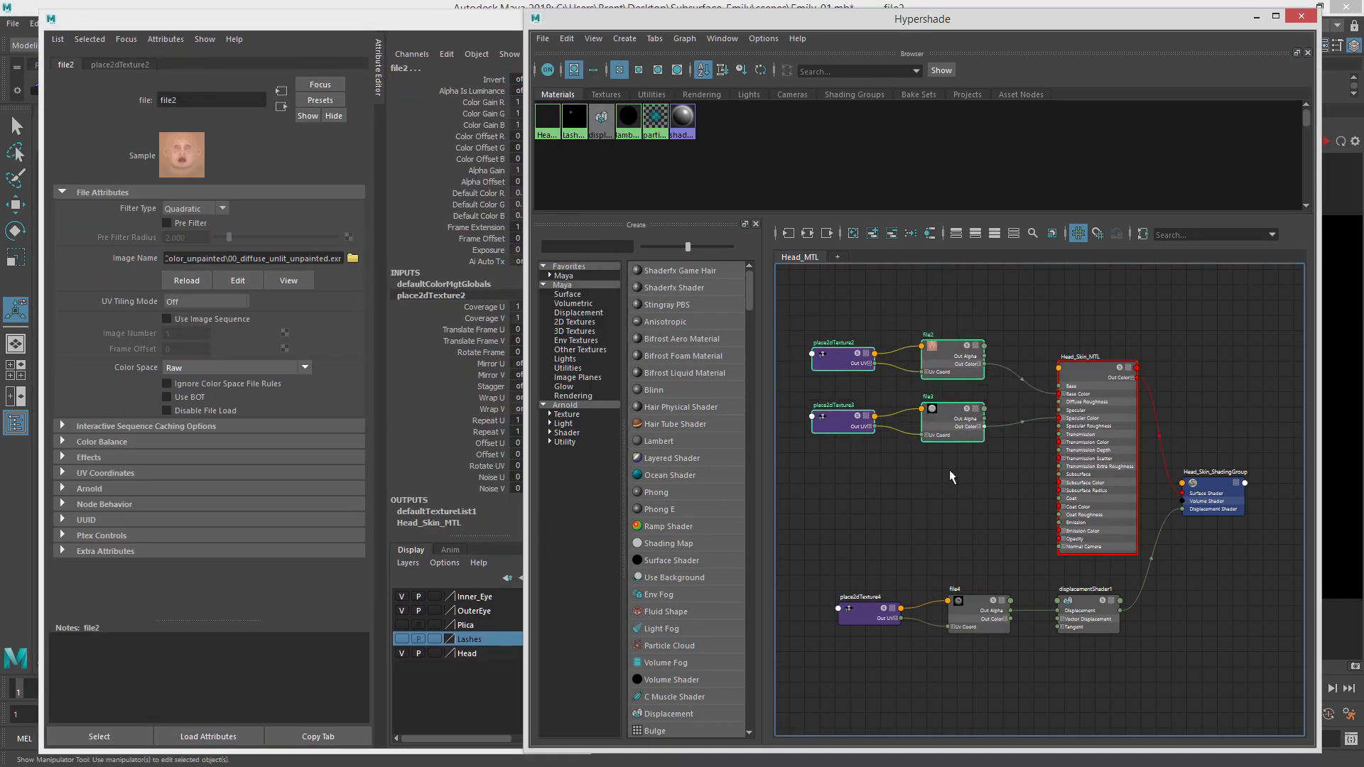
click(924, 490)
alt+middle_drag(907, 501, 967, 531)
drag(935, 643, 901, 643)
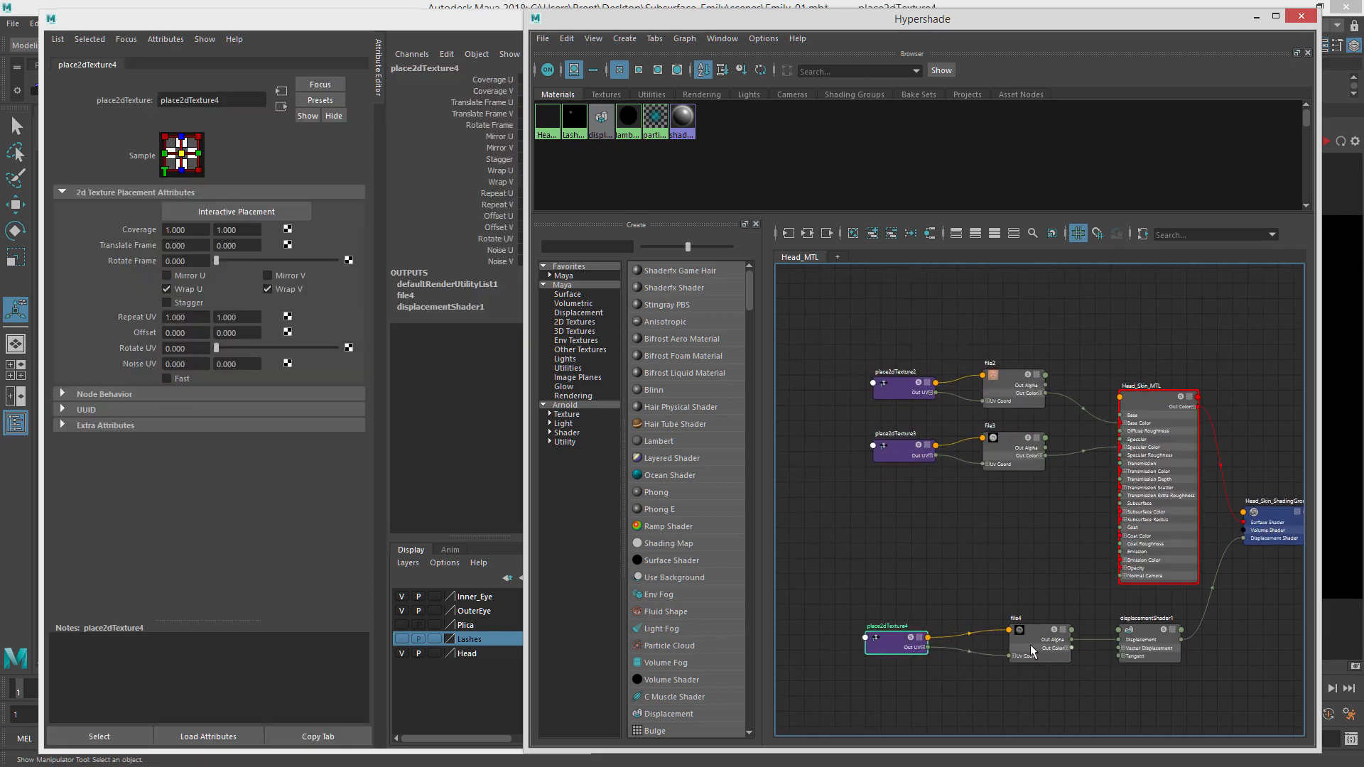
drag(1030, 645, 1016, 648)
drag(1160, 638, 1162, 643)
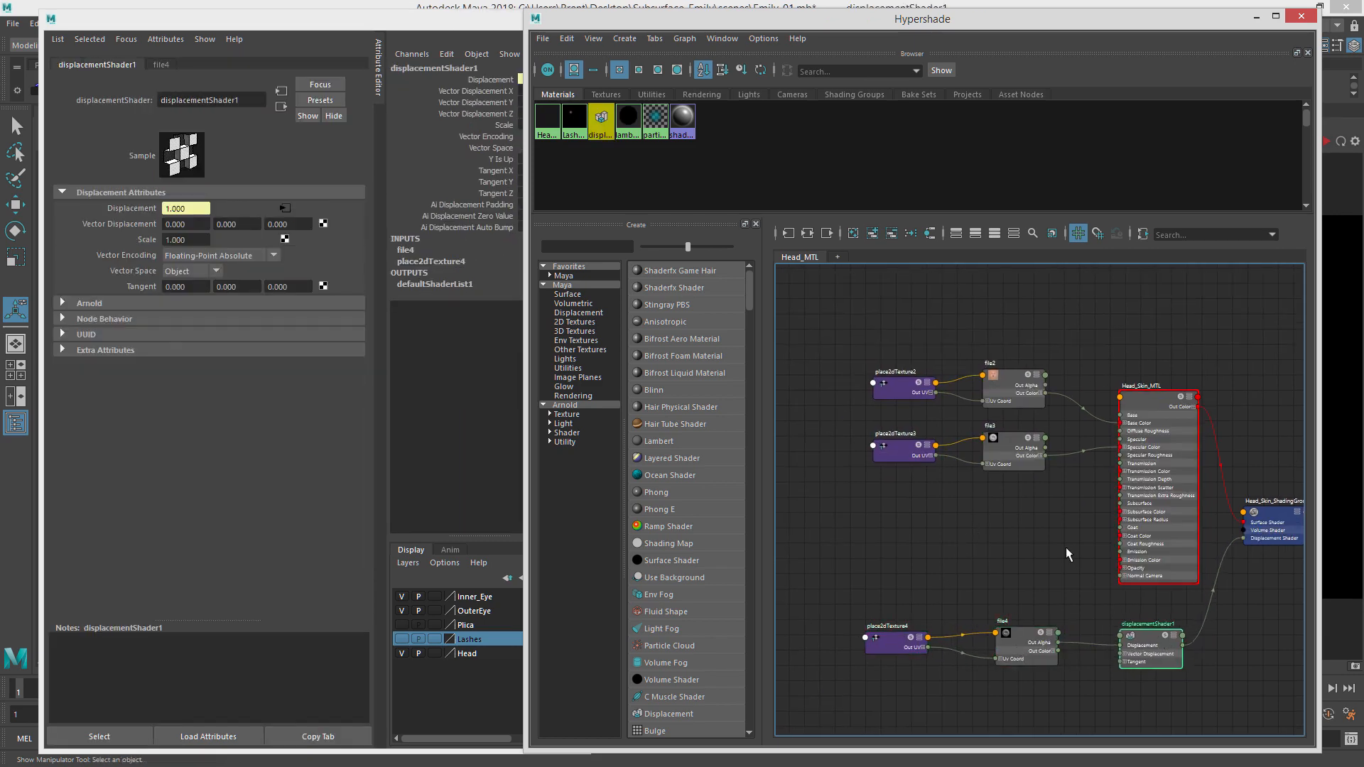
Deselect the displacement node, minimize the Hypershade and move the Attribute Editor aside to uncover the viewport.
click(1068, 550)
click(303, 14)
drag(303, 12, 306, 21)
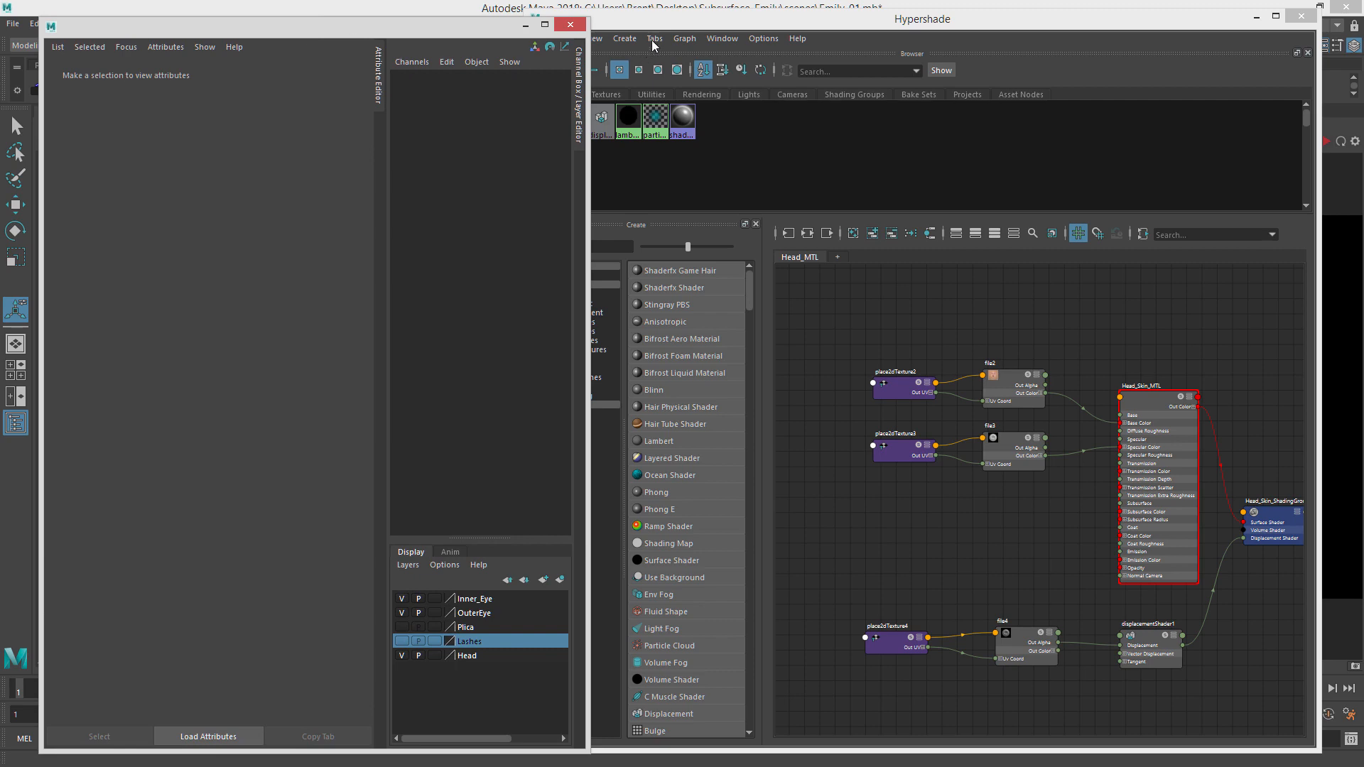
click(735, 33)
click(1257, 16)
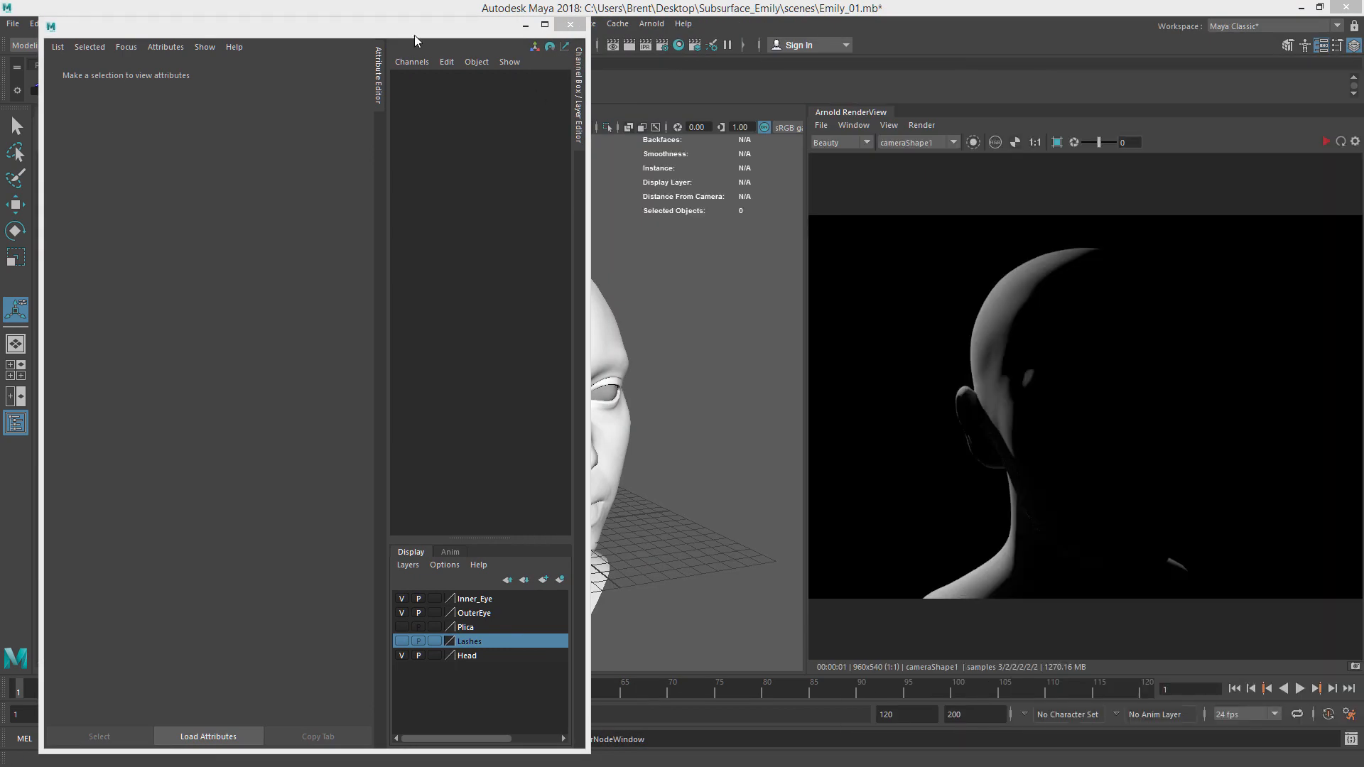
drag(415, 40, 1006, 56)
Select the Emily head mesh in the viewport and show its shape node attributes.
click(543, 296)
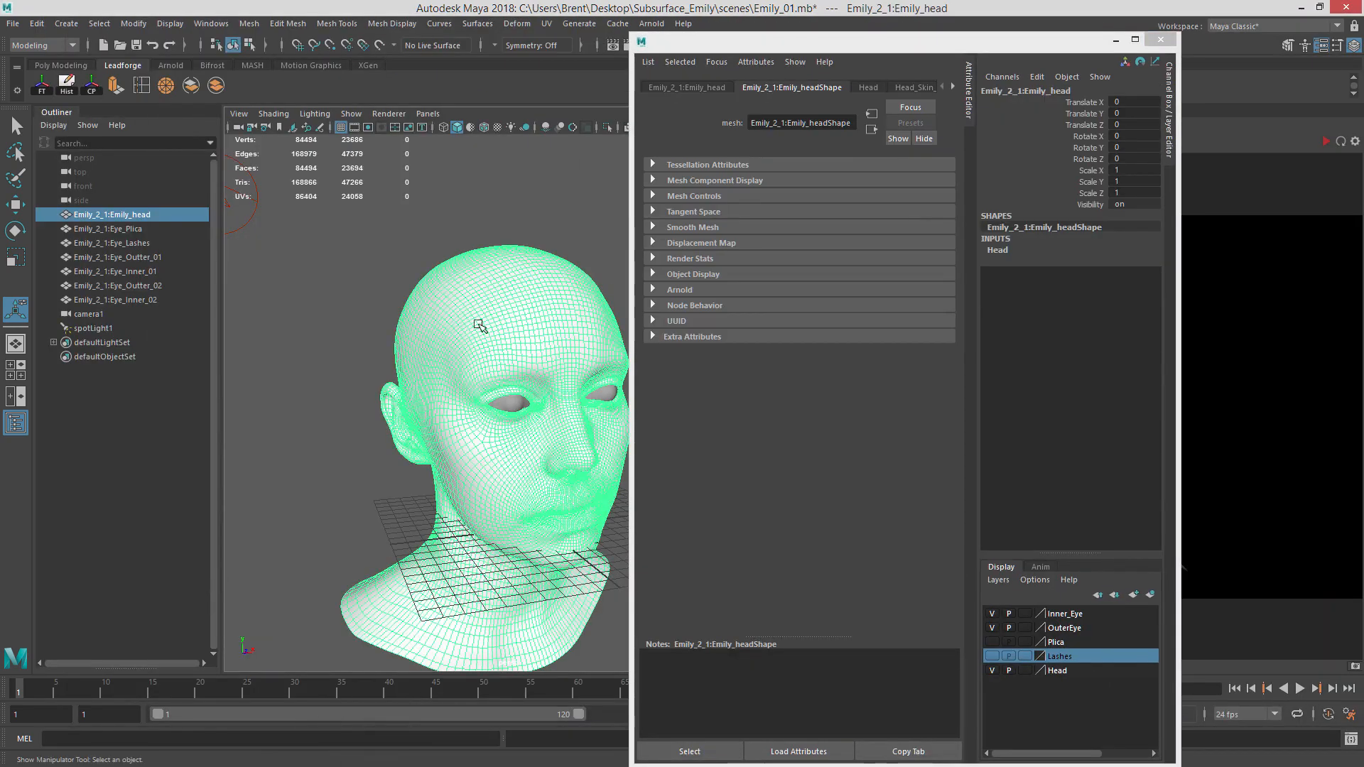
click(486, 237)
click(561, 323)
alt+middle_drag(562, 324, 553, 297)
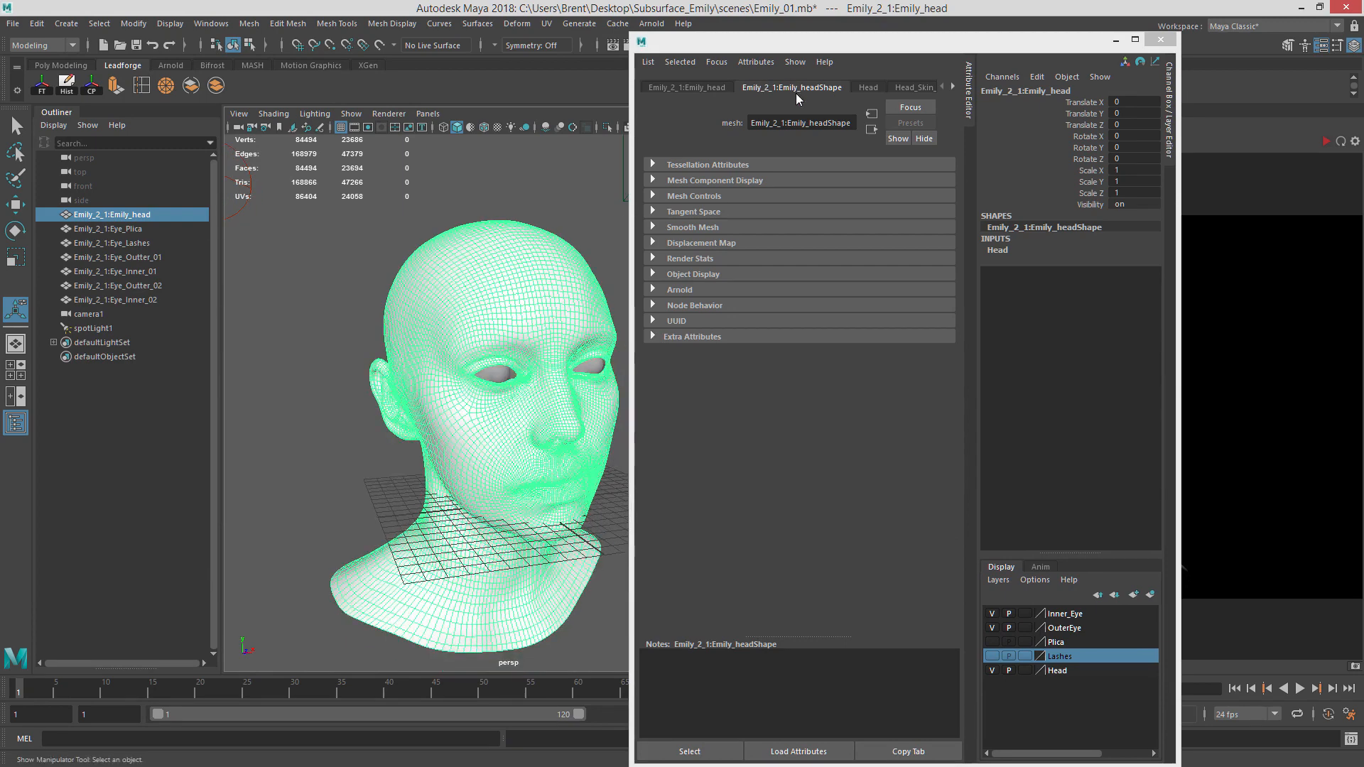
click(717, 88)
click(771, 87)
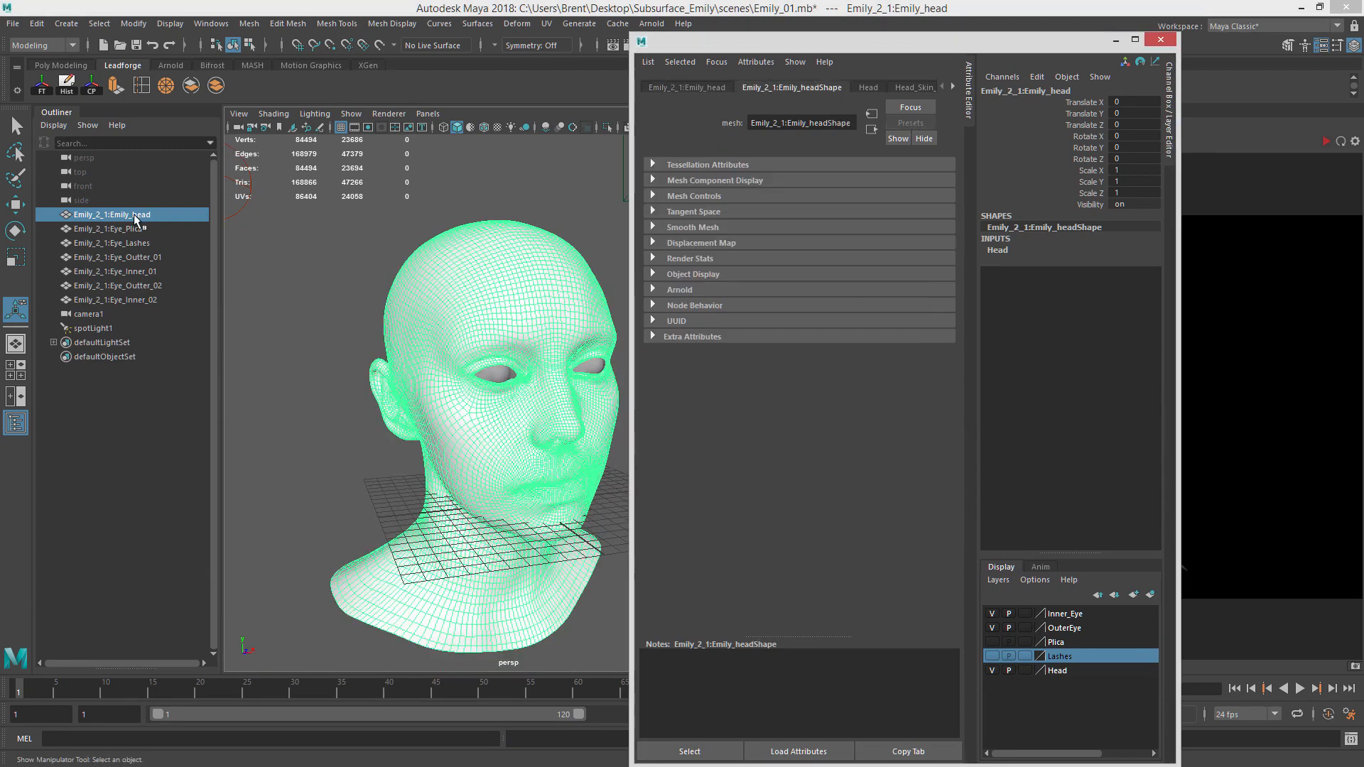
Remove the Emily_2_1: prefix from the head, plica and lashes meshes, leaving Emily_head, Eye_Plica and Eye_Lashes.
double_click(113, 215)
click(111, 214)
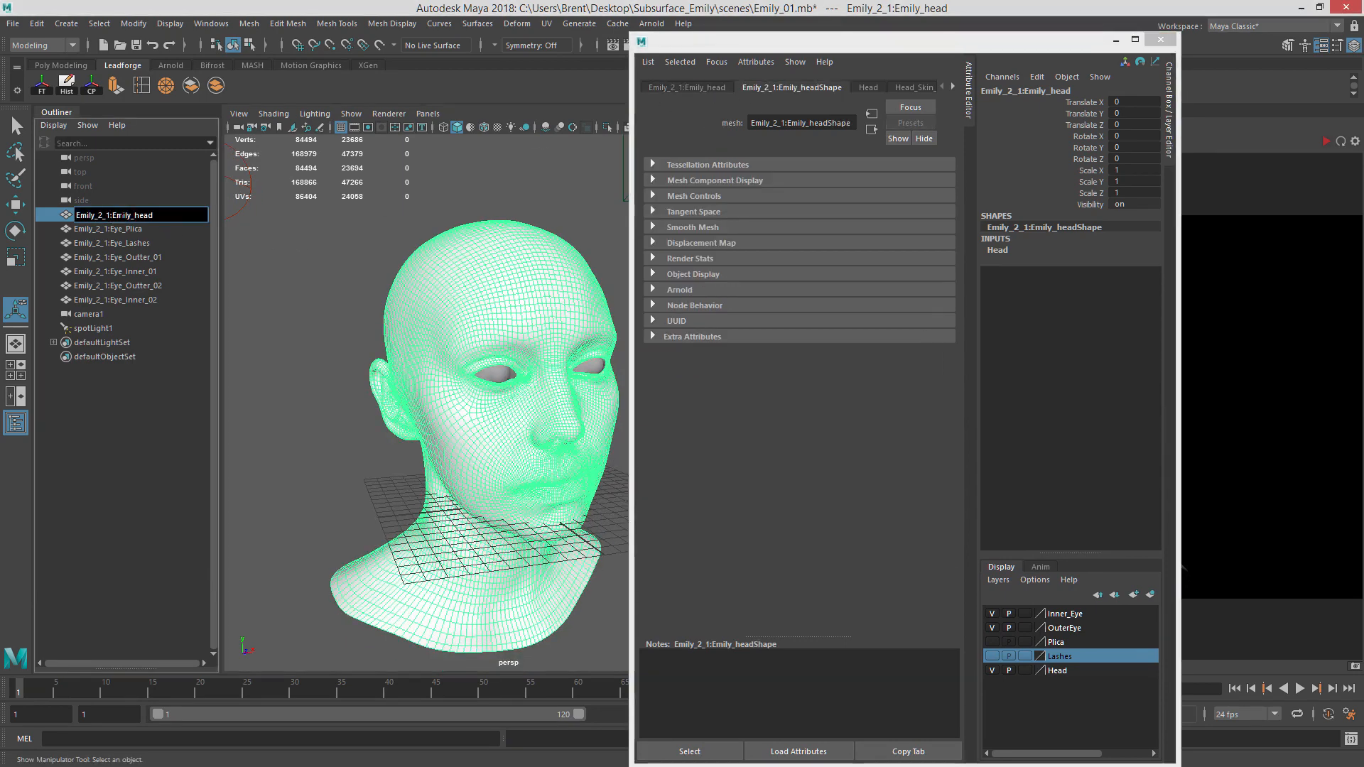
drag(111, 215, 32, 210)
key(BackSpace)
double_click(108, 231)
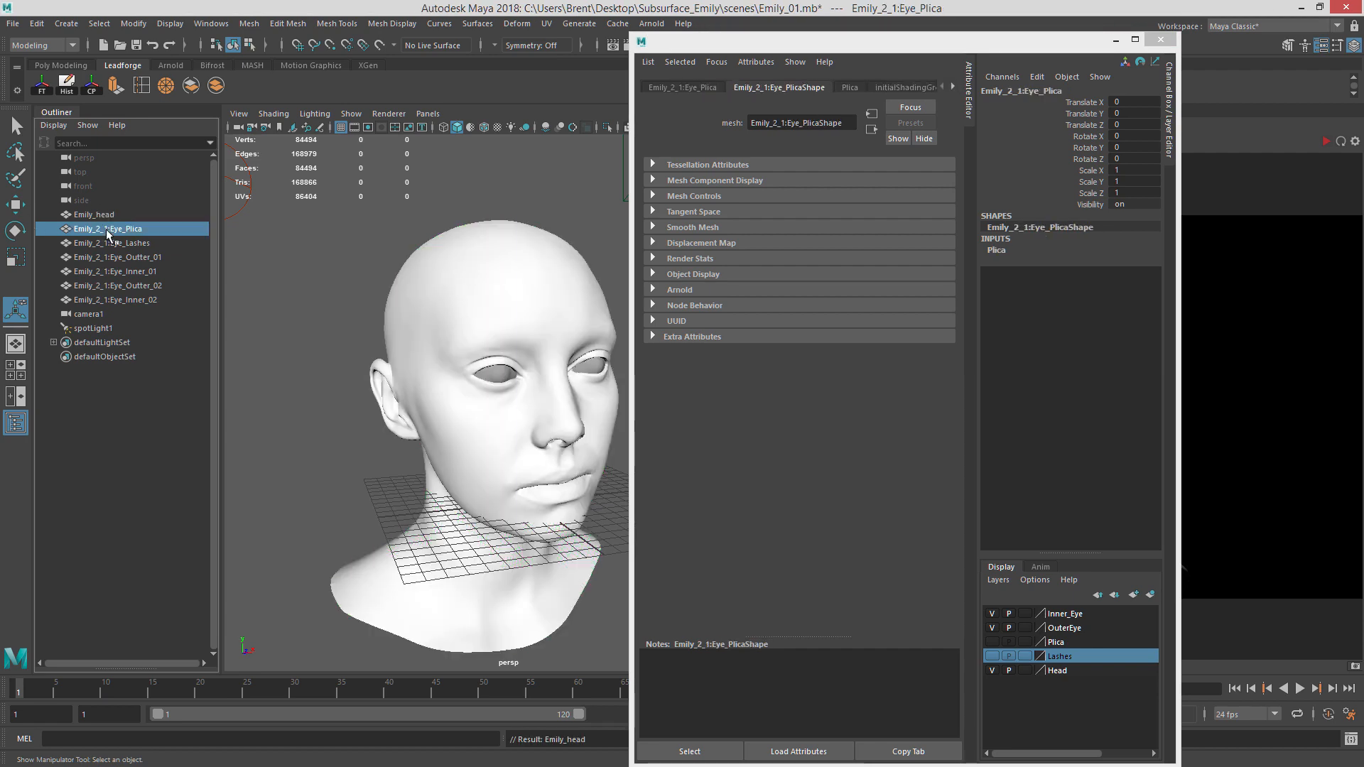
drag(112, 230, 74, 244)
key(BackSpace)
double_click(112, 244)
key(BackSpace)
Rename the remaining four eye meshes Eye_Outter_01, Eye_Inner_01, Eye_Outter_02 and Eye_Inner_02 by removing their Emily_2_1: prefix.
drag(115, 258, 74, 300)
key(BackSpace)
double_click(115, 273)
key(BackSpace)
double_click(114, 287)
key(BackSpace)
double_click(113, 300)
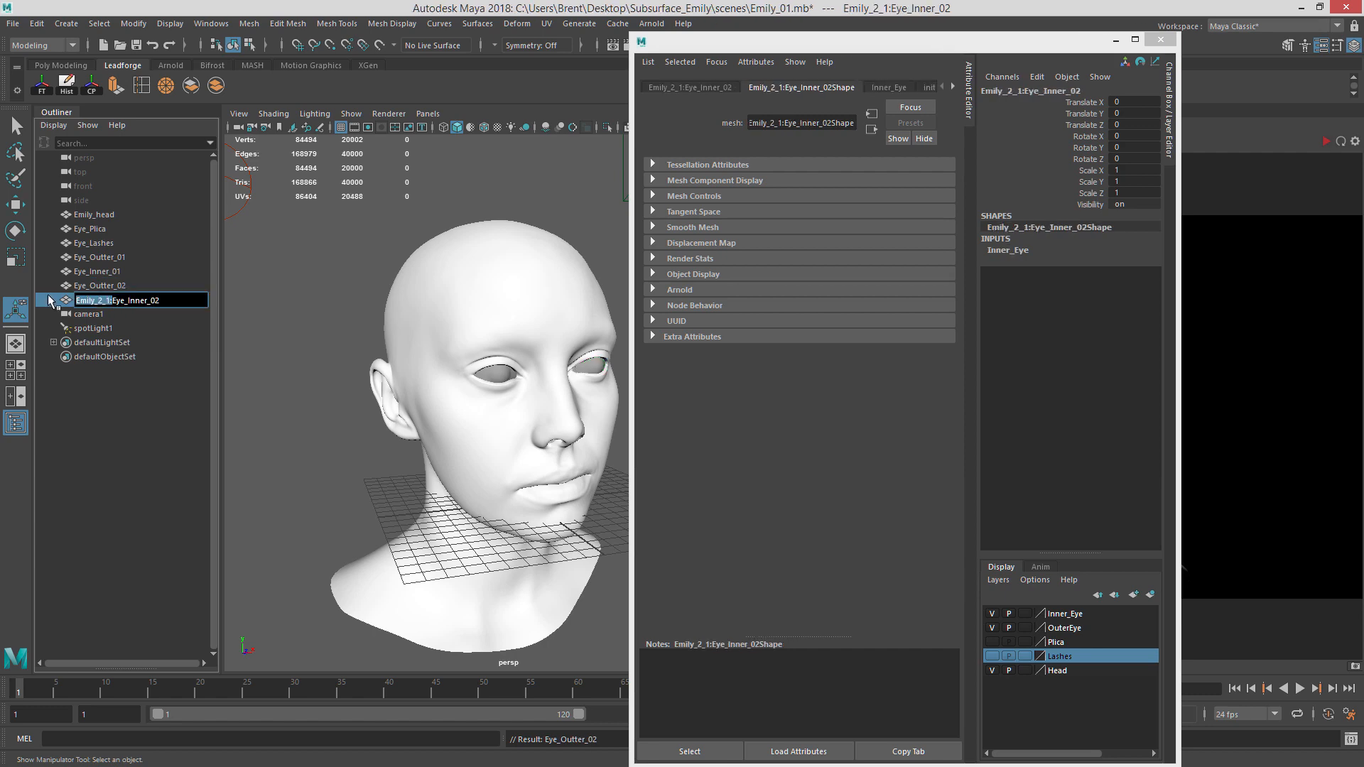
key(BackSpace)
click(280, 283)
Delete the construction history and freeze the transformations of all seven meshes from Emily_head to Eye_Inner_02.
click(138, 219)
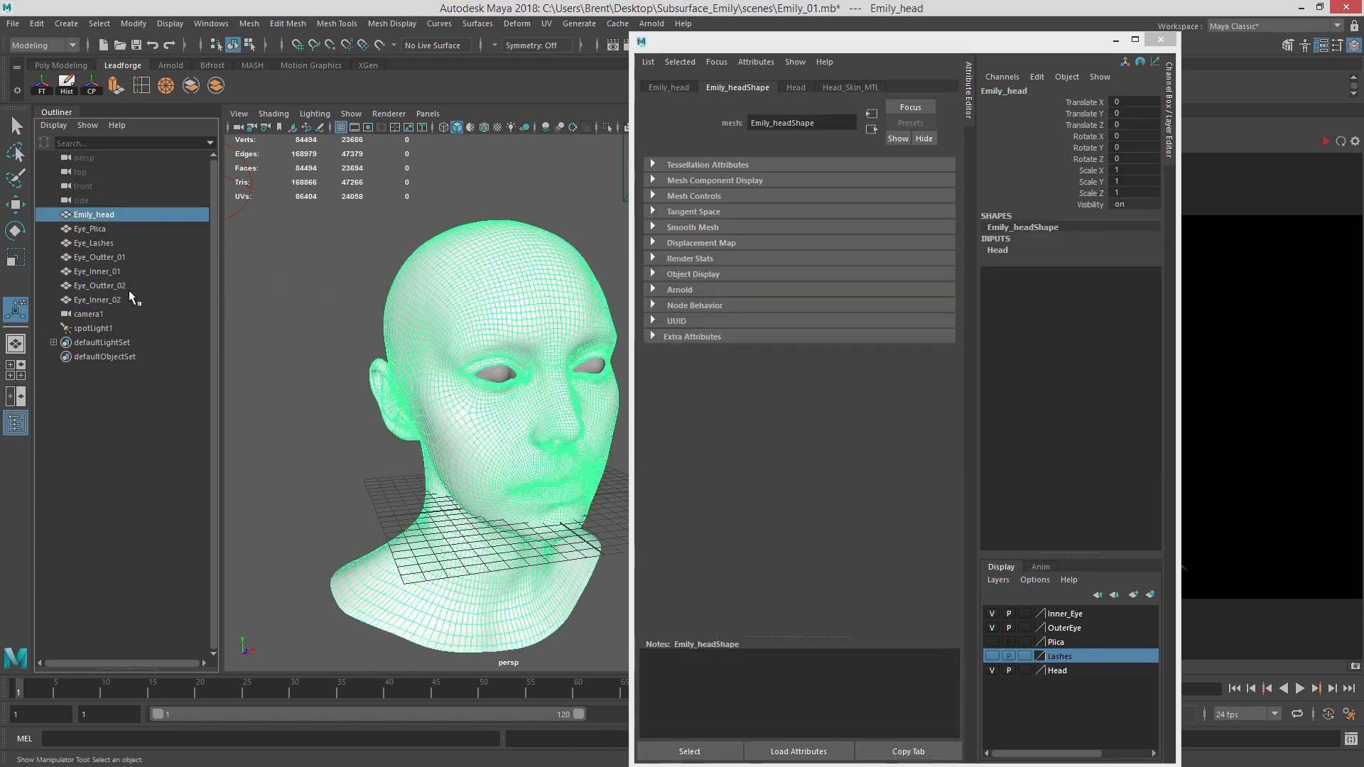
shift+click(132, 298)
click(67, 86)
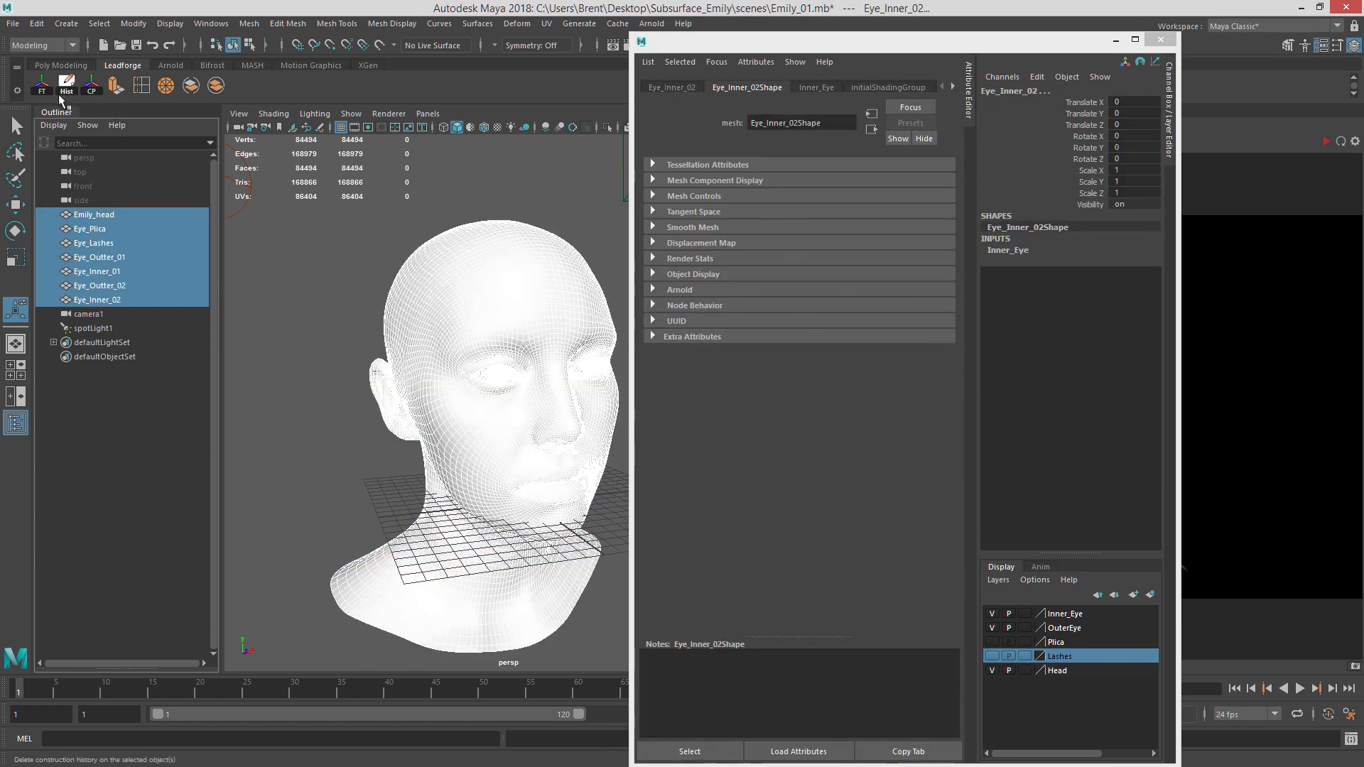
click(43, 88)
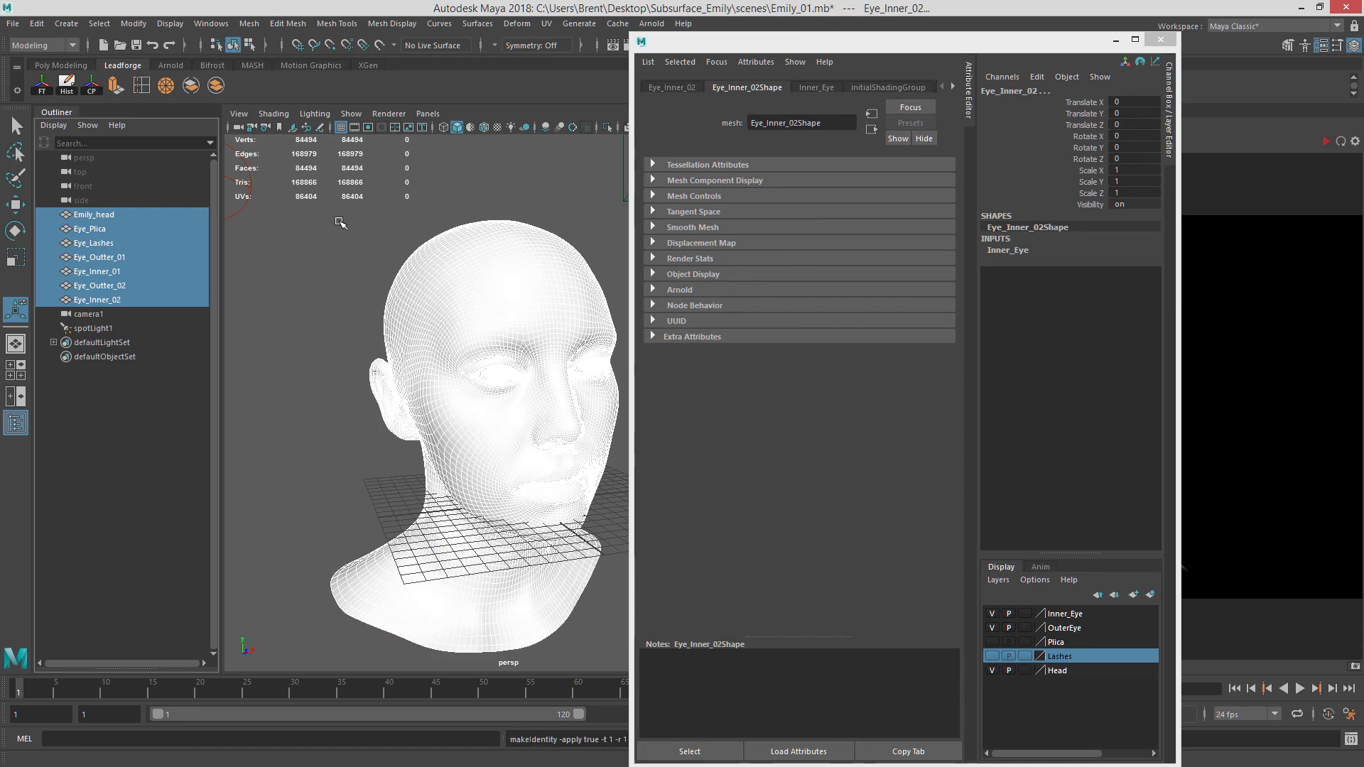
Select Emily_head and expand the Arnold Subdivision and Displacement Attributes of its shape node.
click(113, 218)
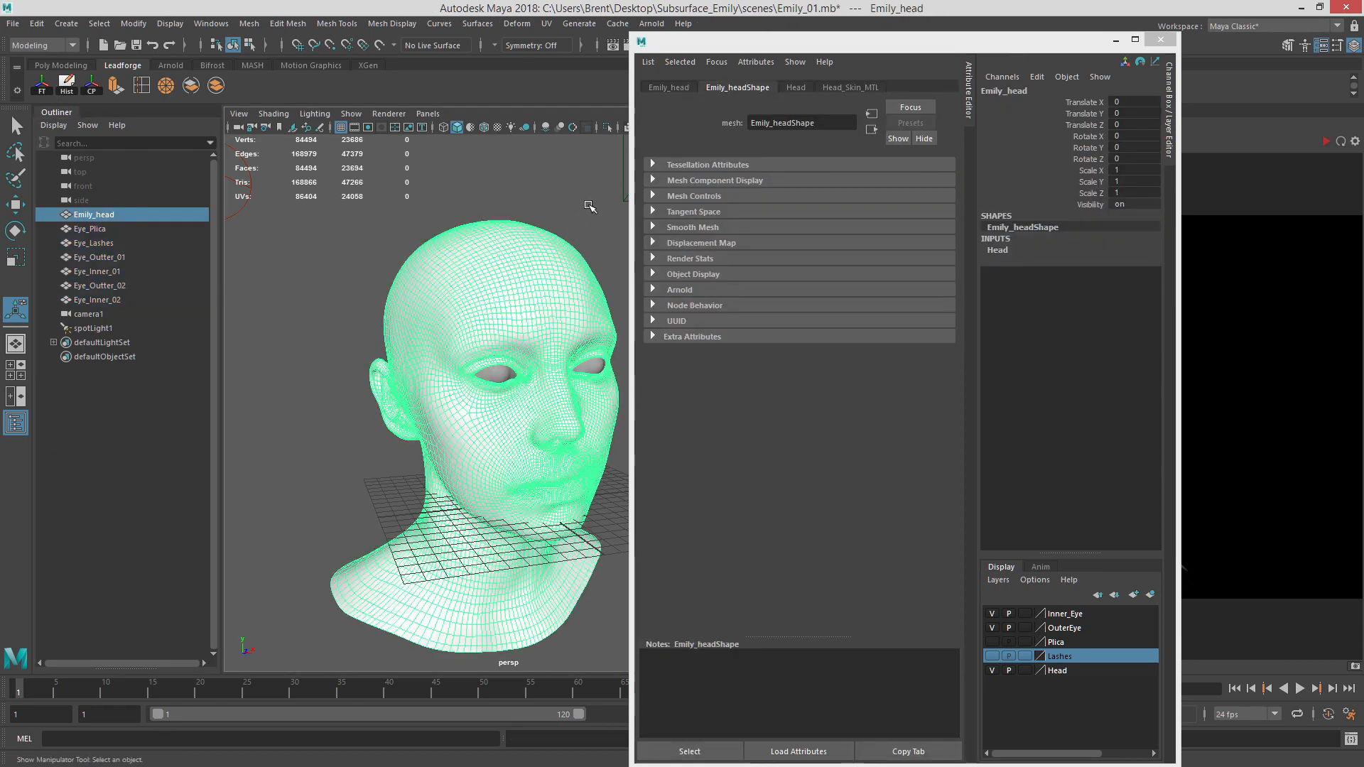
click(671, 88)
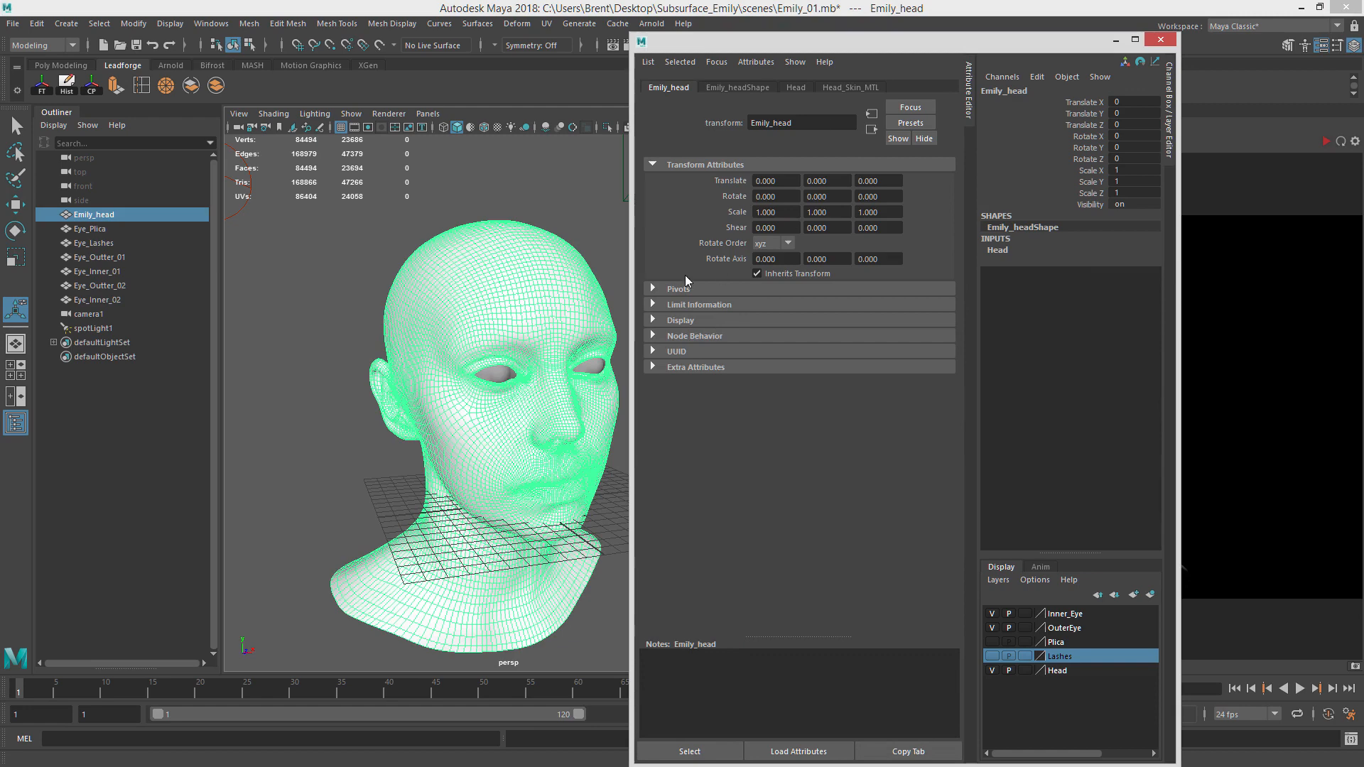
click(761, 88)
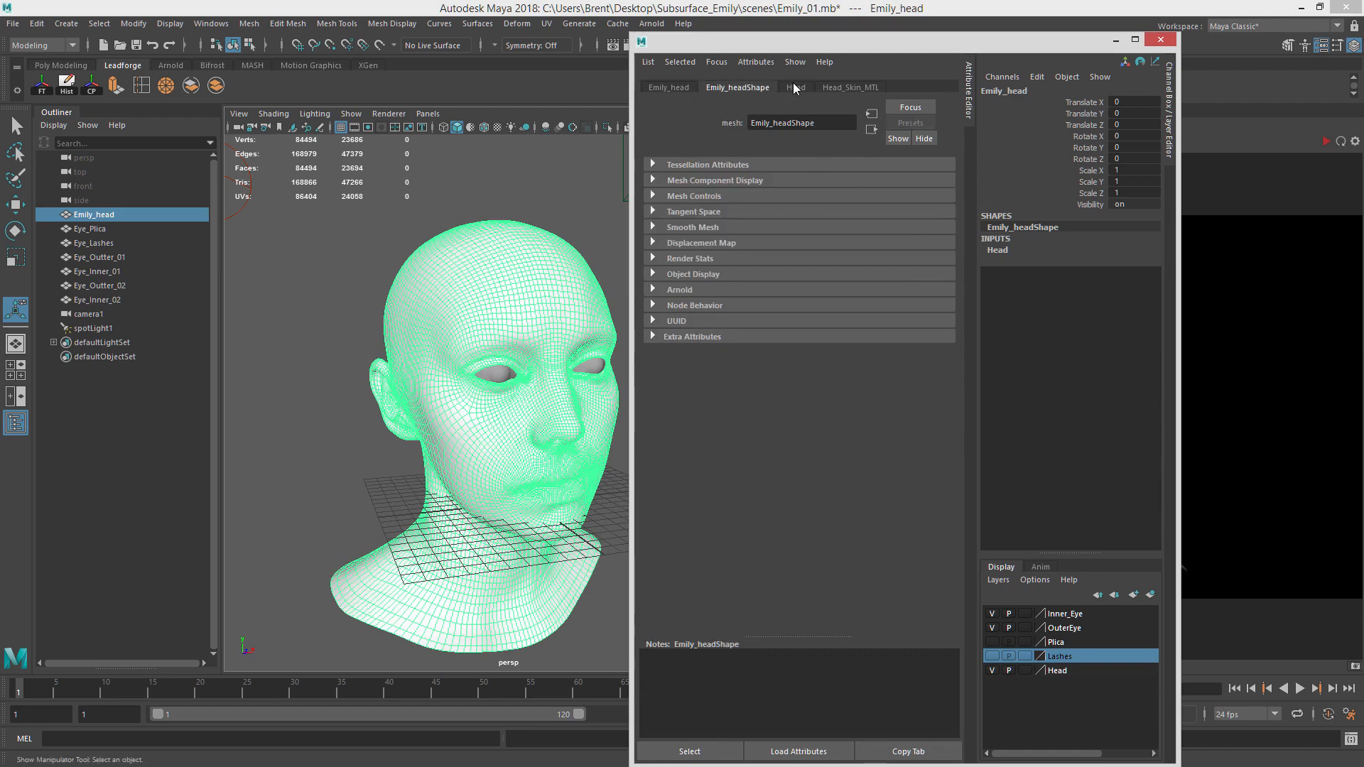
click(794, 87)
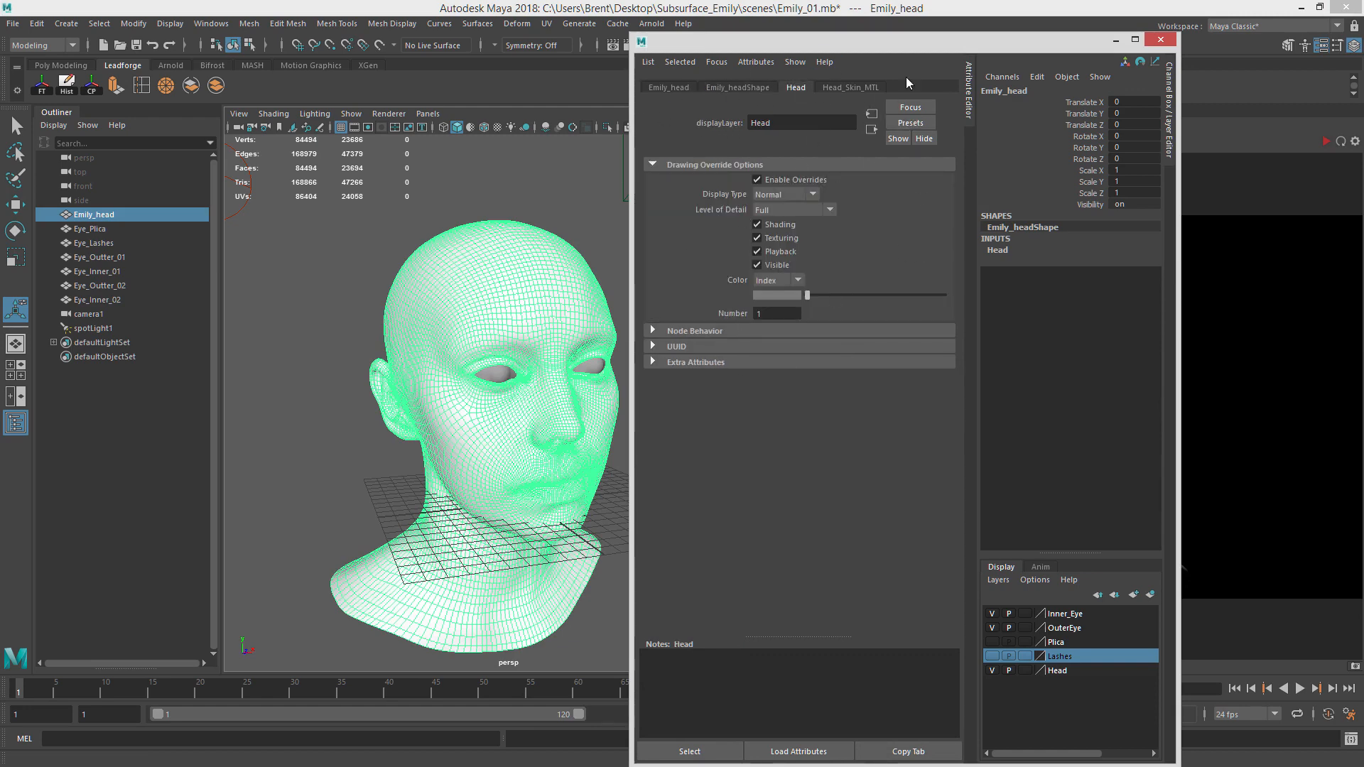
click(867, 87)
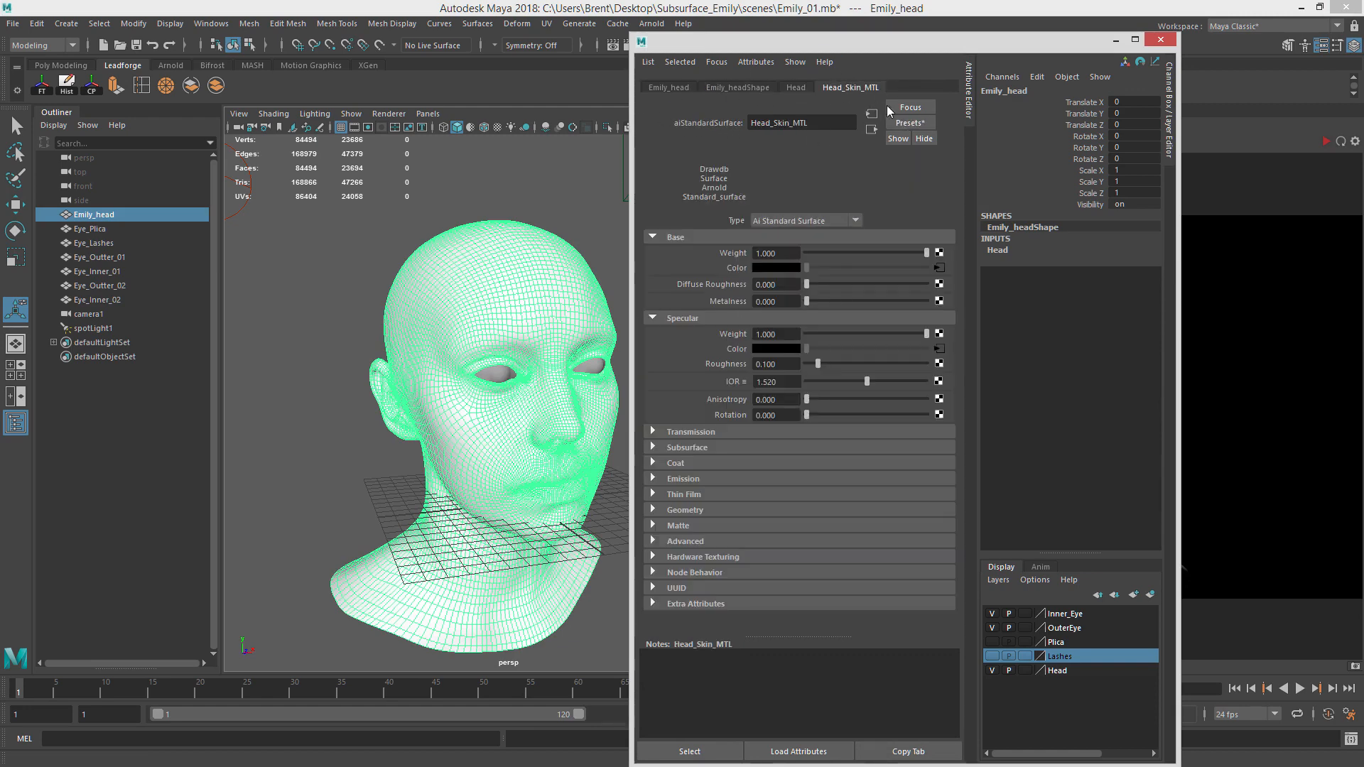
click(717, 89)
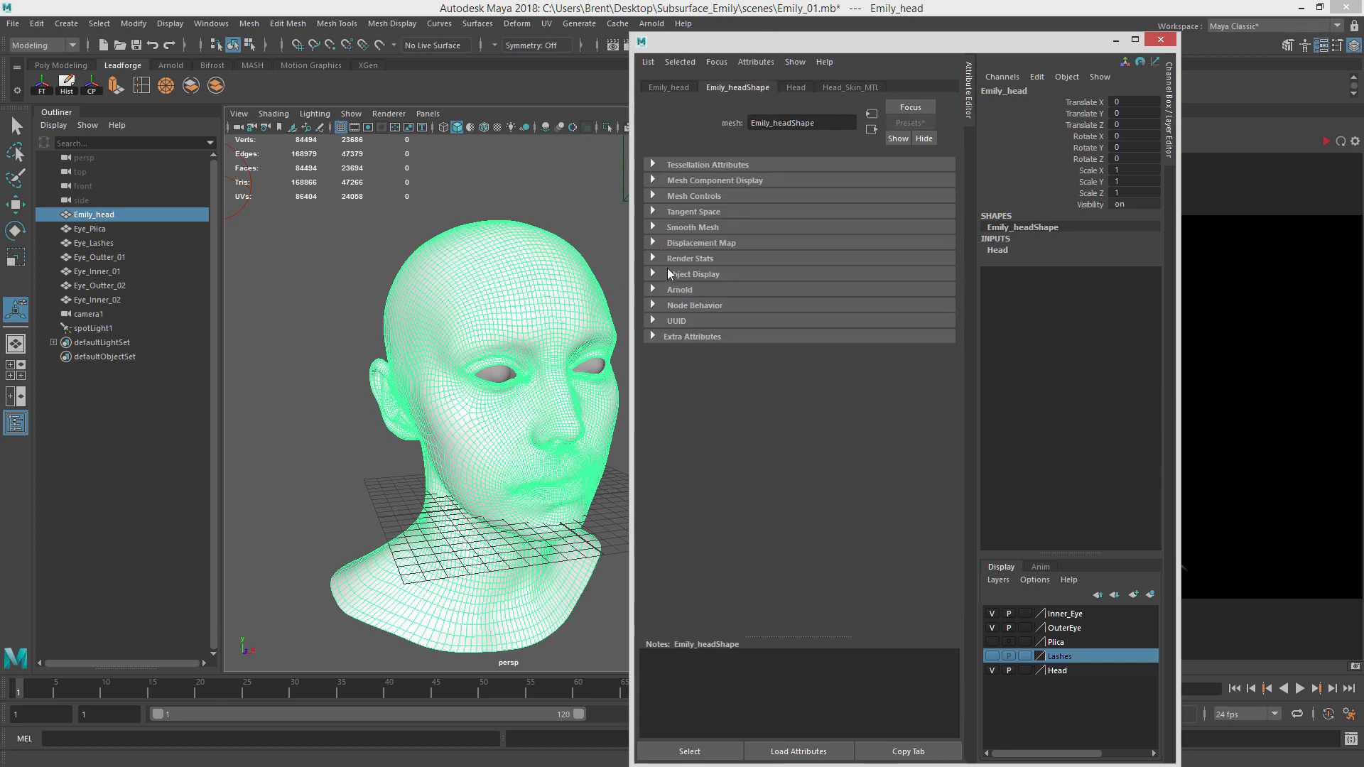
click(686, 291)
drag(954, 401, 946, 544)
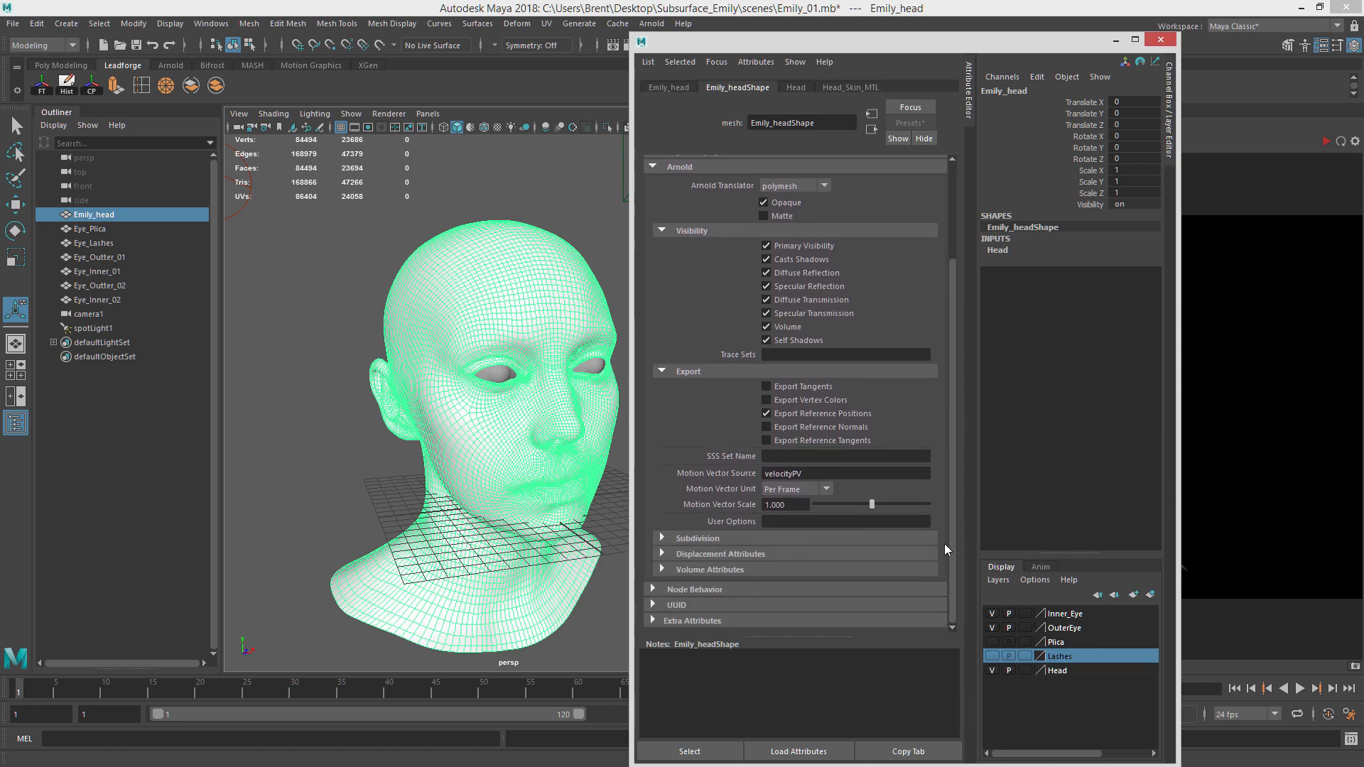
click(709, 541)
drag(952, 505, 951, 590)
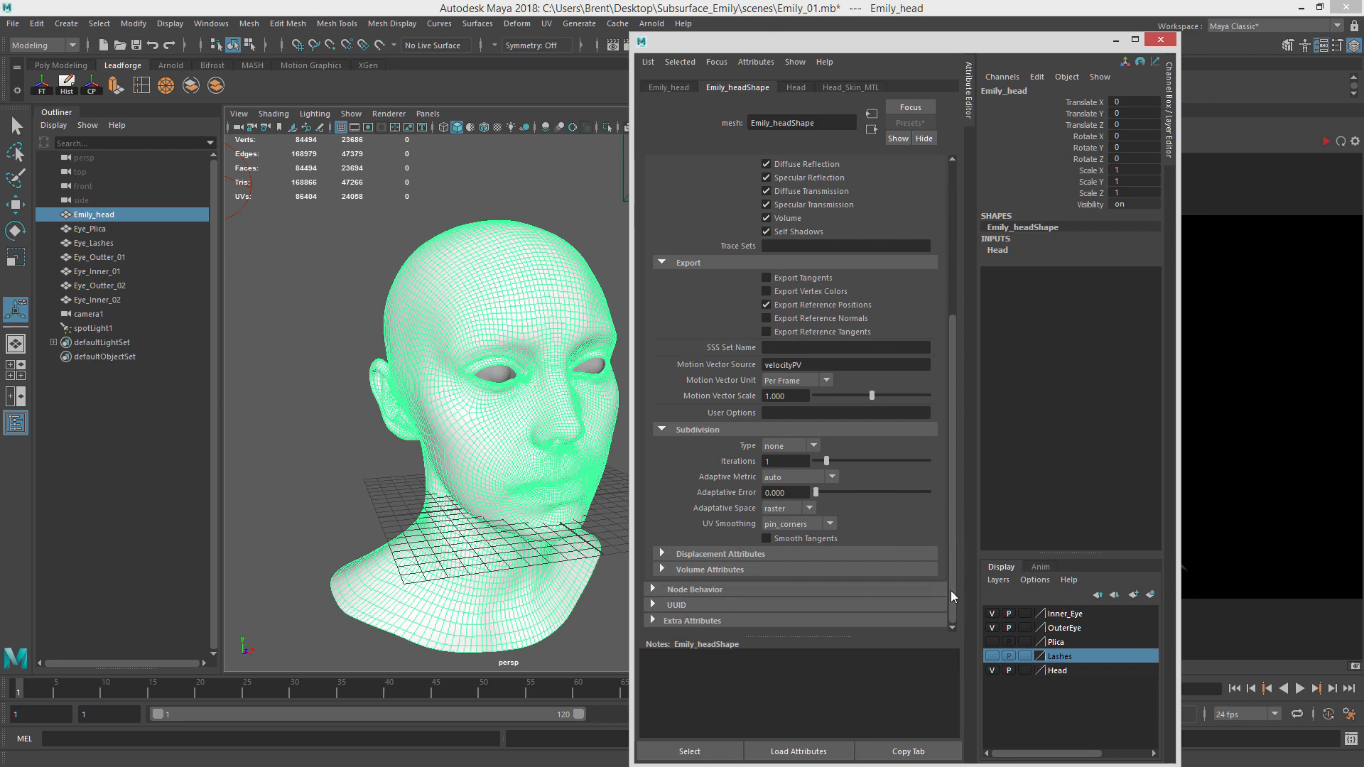
click(744, 564)
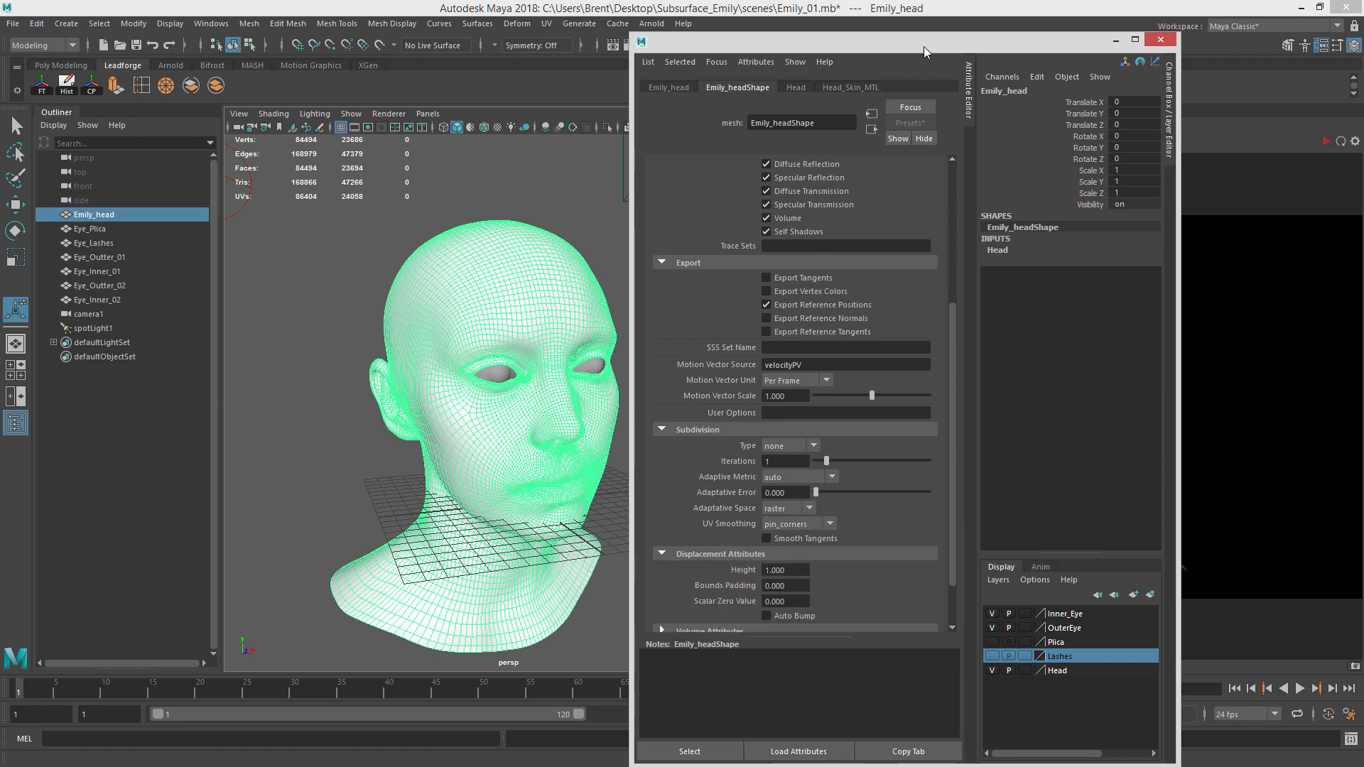
Set the Arnold subdivision of Emily_headShape to type catclark with 3 iterations.
drag(923, 45, 971, 18)
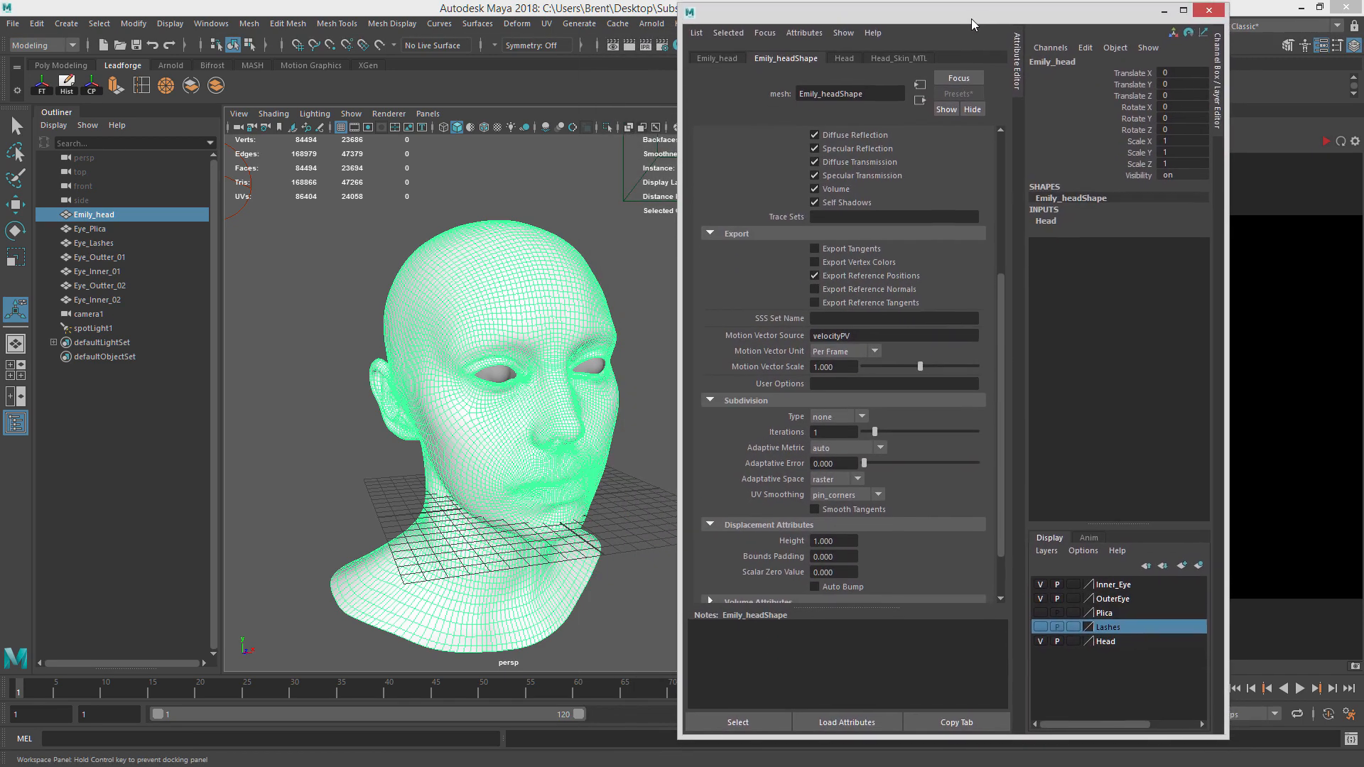
click(839, 421)
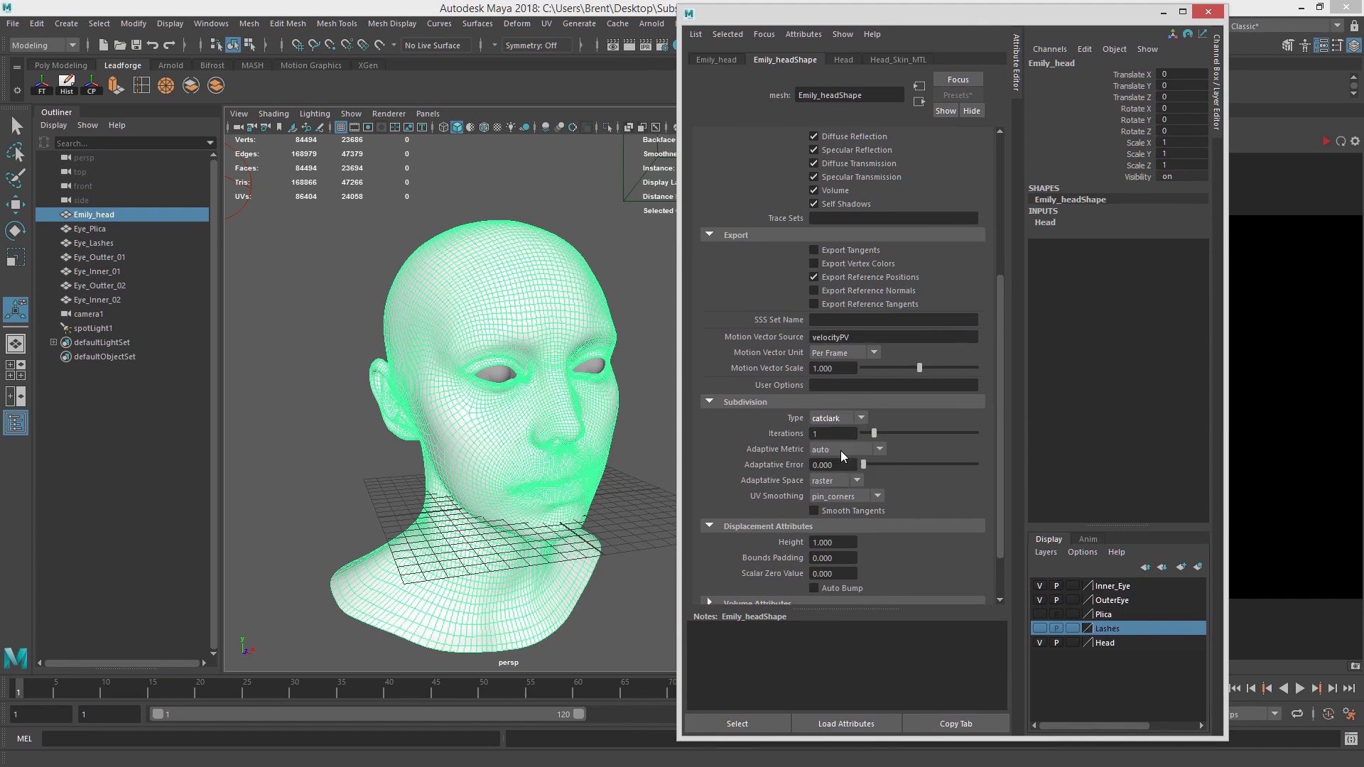
click(842, 451)
text(3)
key(Return)
Refresh the Arnold render of the head through cameraShape1 and move the Attribute Editor out of the way.
drag(932, 20, 341, 29)
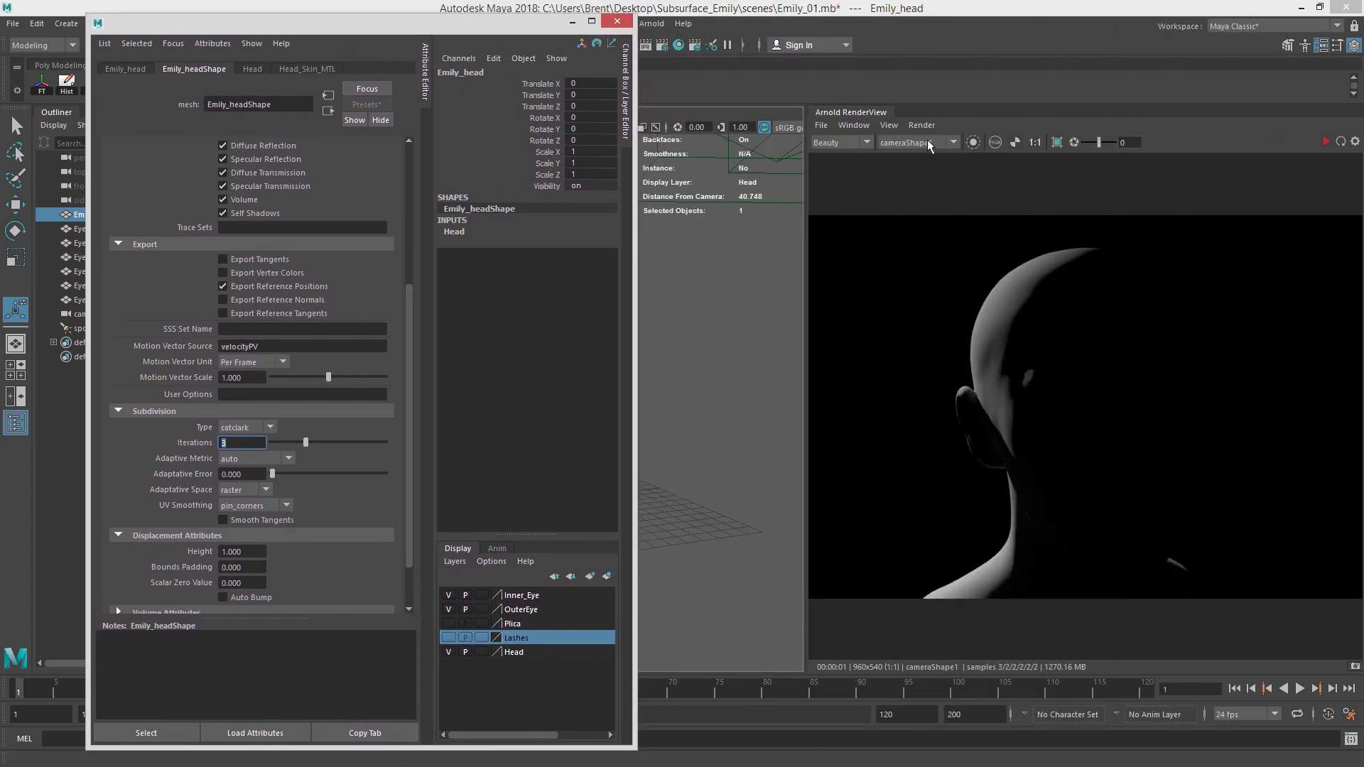
click(1341, 141)
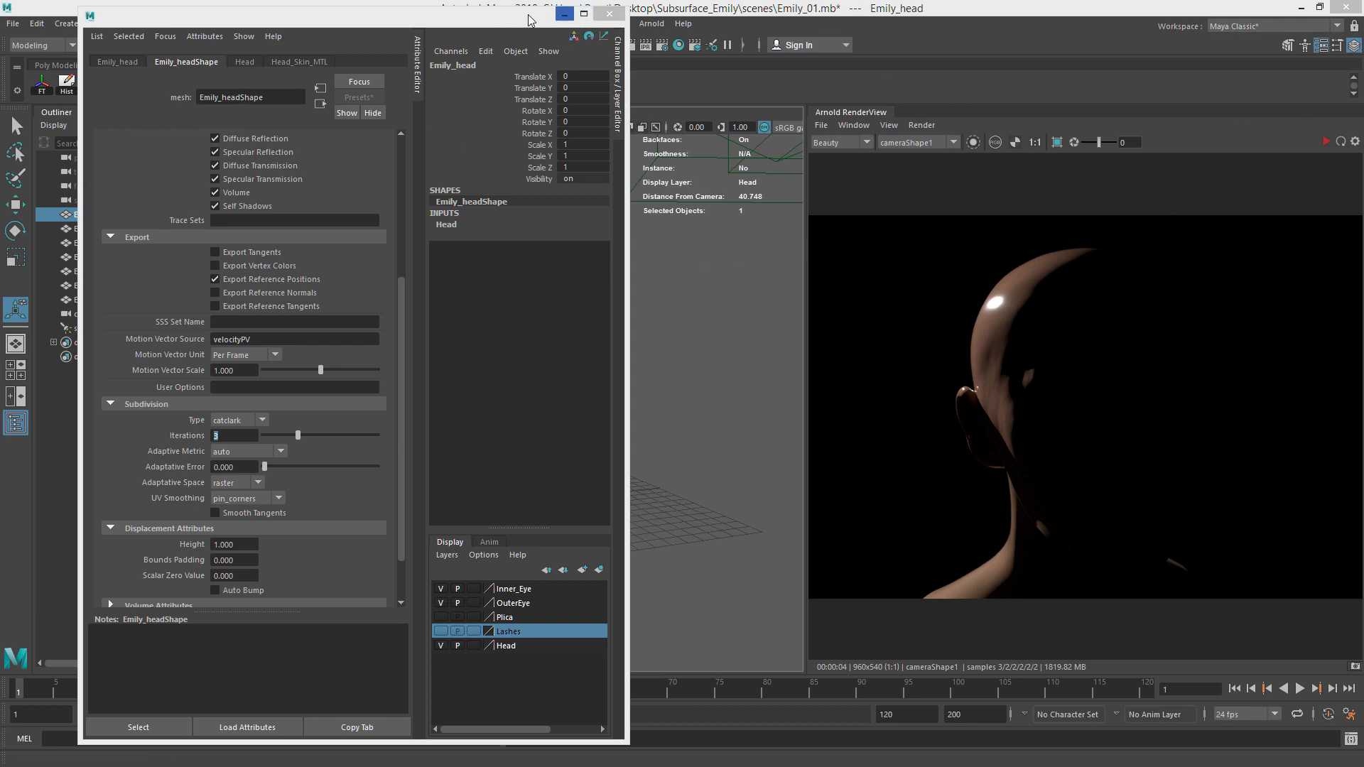
drag(530, 16, 0, 17)
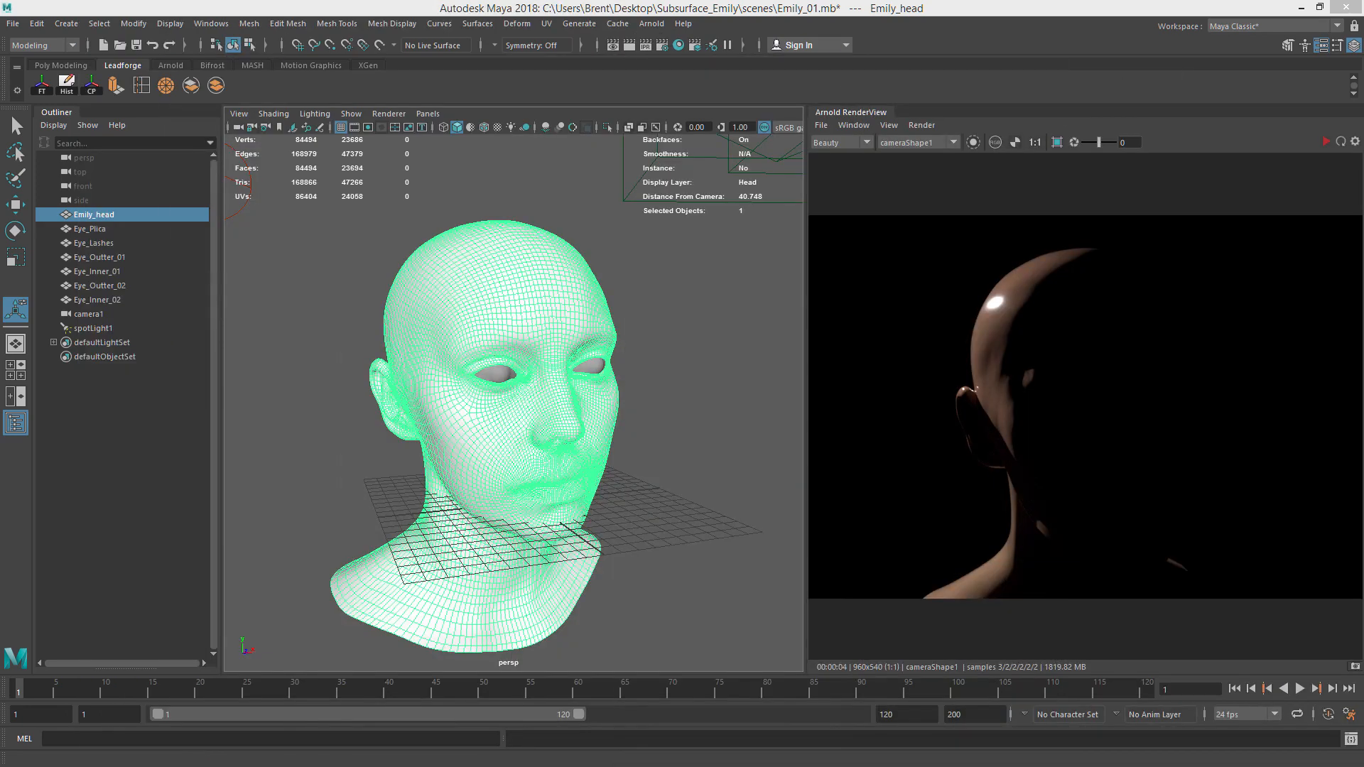
Create an Arnold Skydome Light and bring up its attributes beside the render view.
click(683, 23)
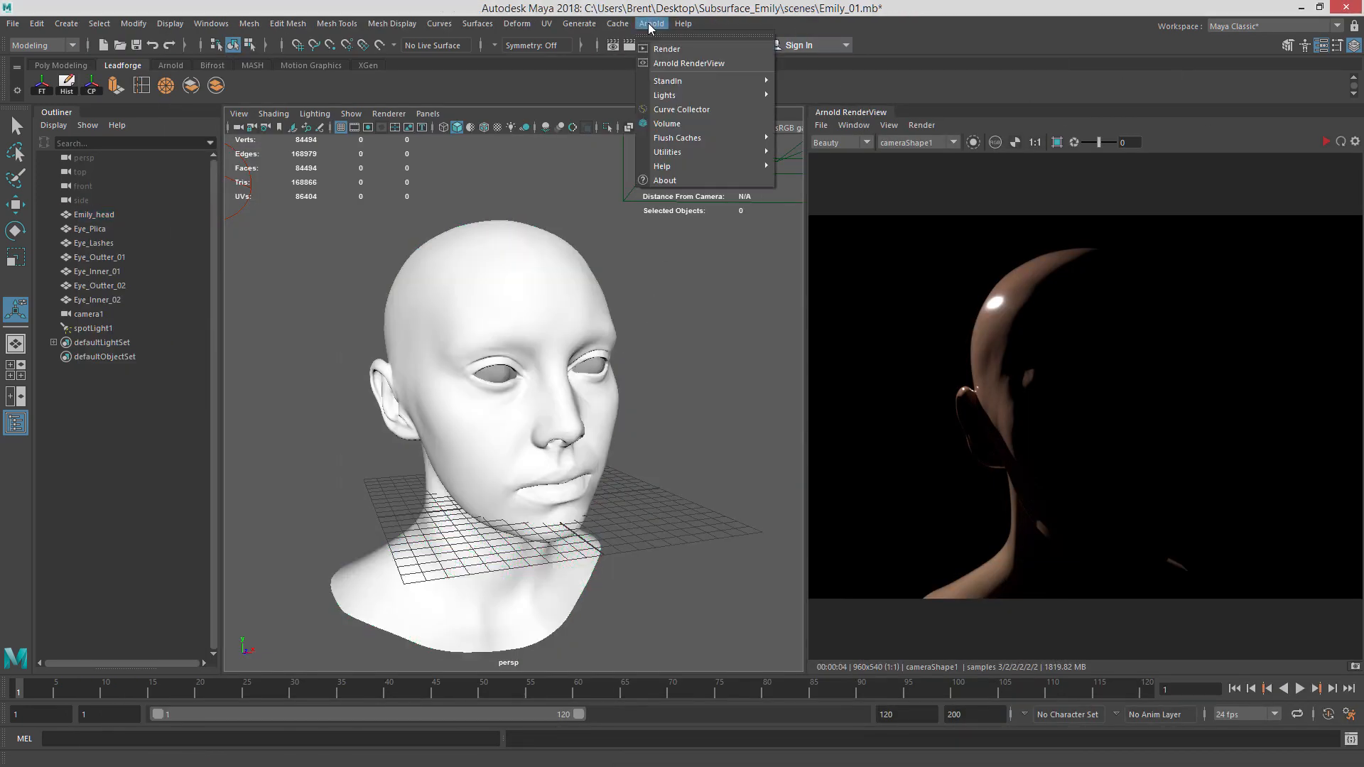
mouse_move(652, 24)
mouse_move(700, 105)
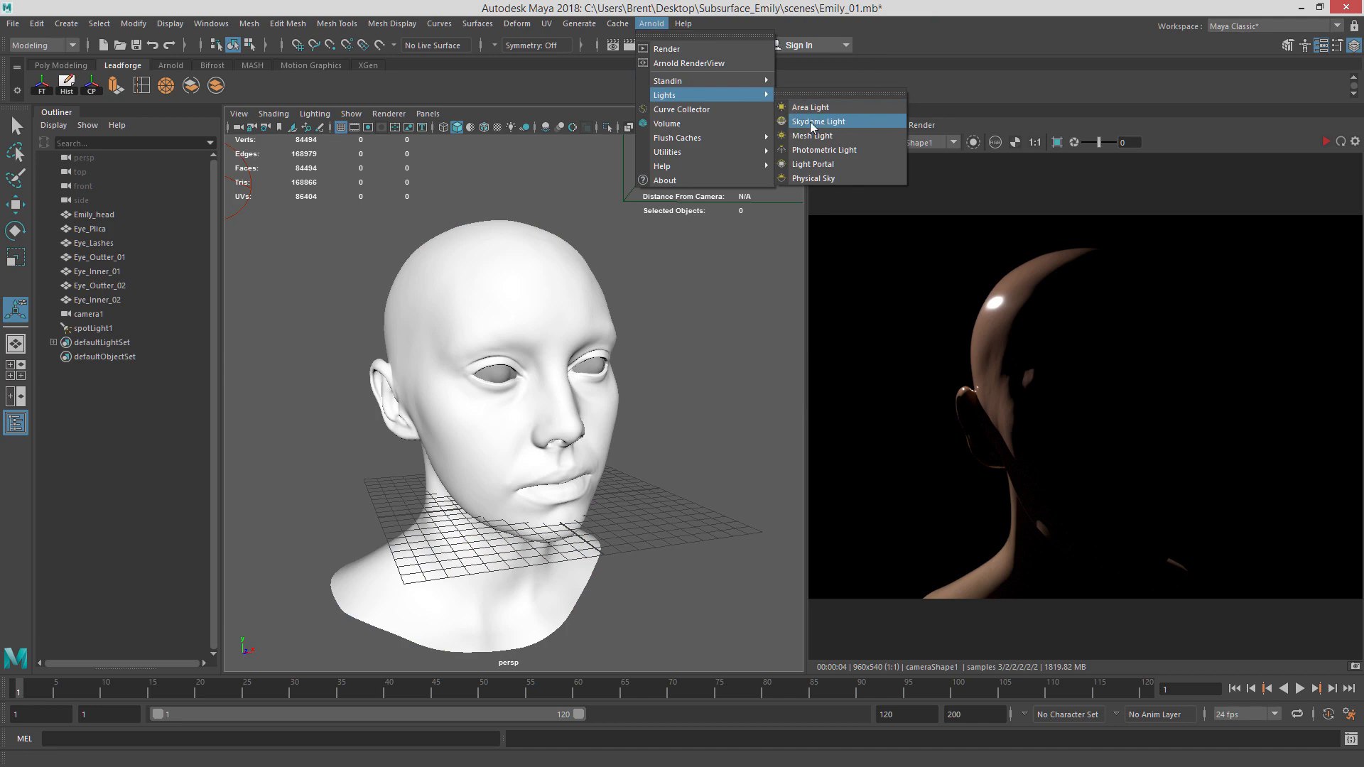
click(834, 123)
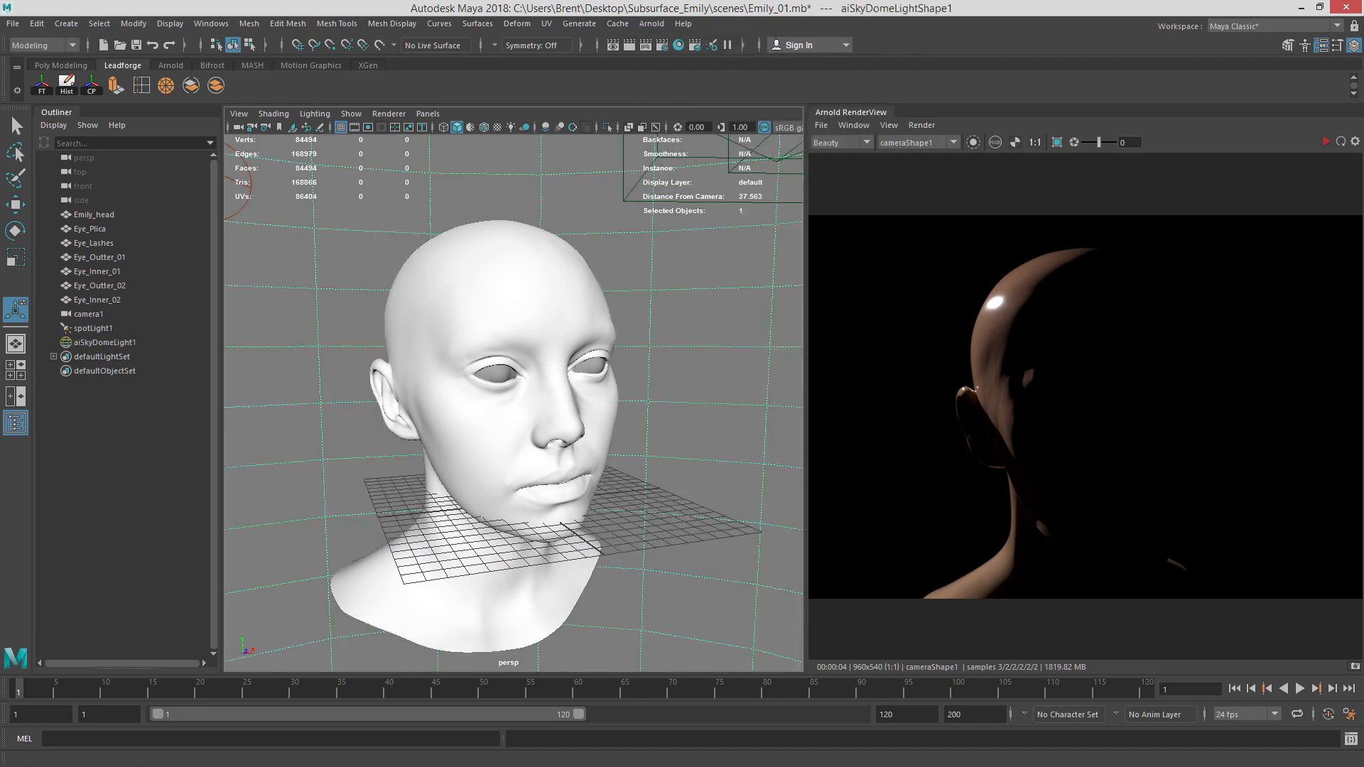
key(ctrl+a)
drag(898, 37, 544, 17)
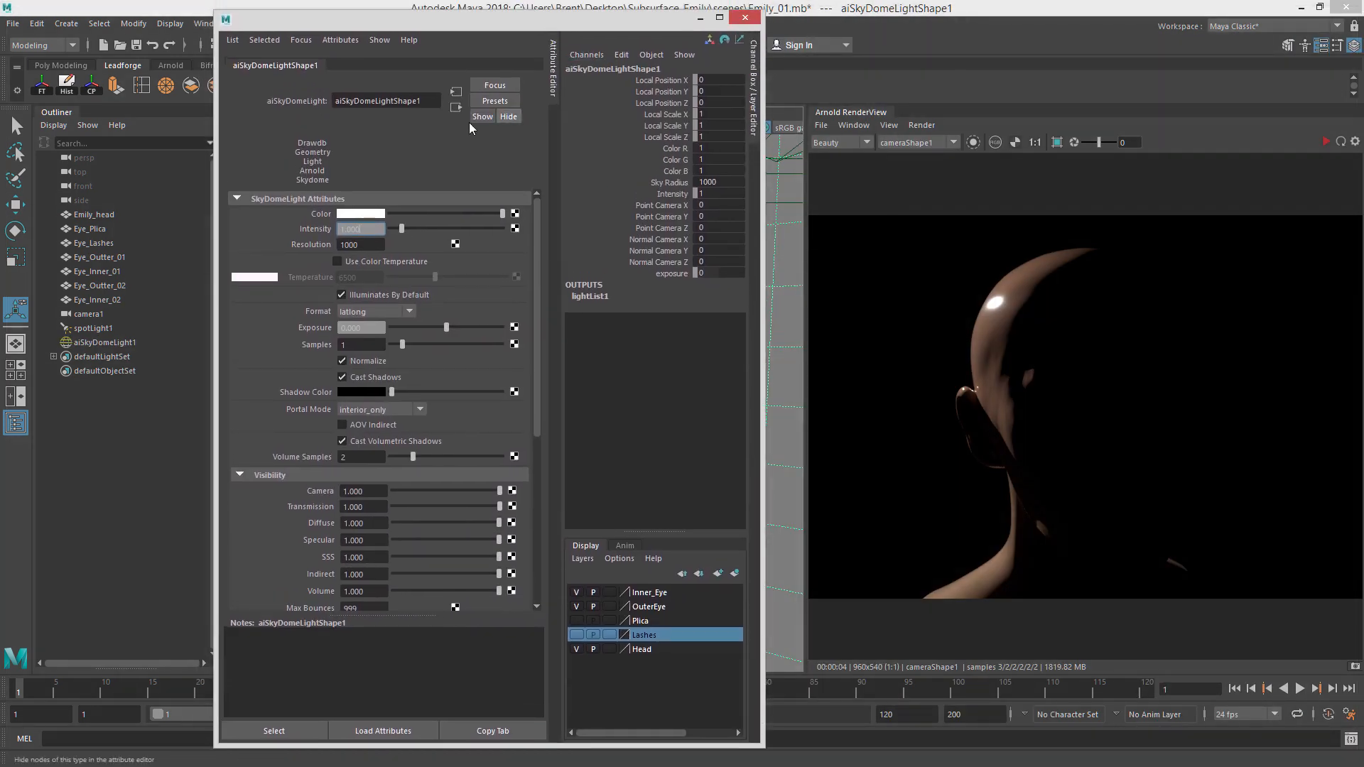
Map the skydome light's Color to a File texture and browse for its image in the Desktop\HDRI\EXR folder.
click(519, 213)
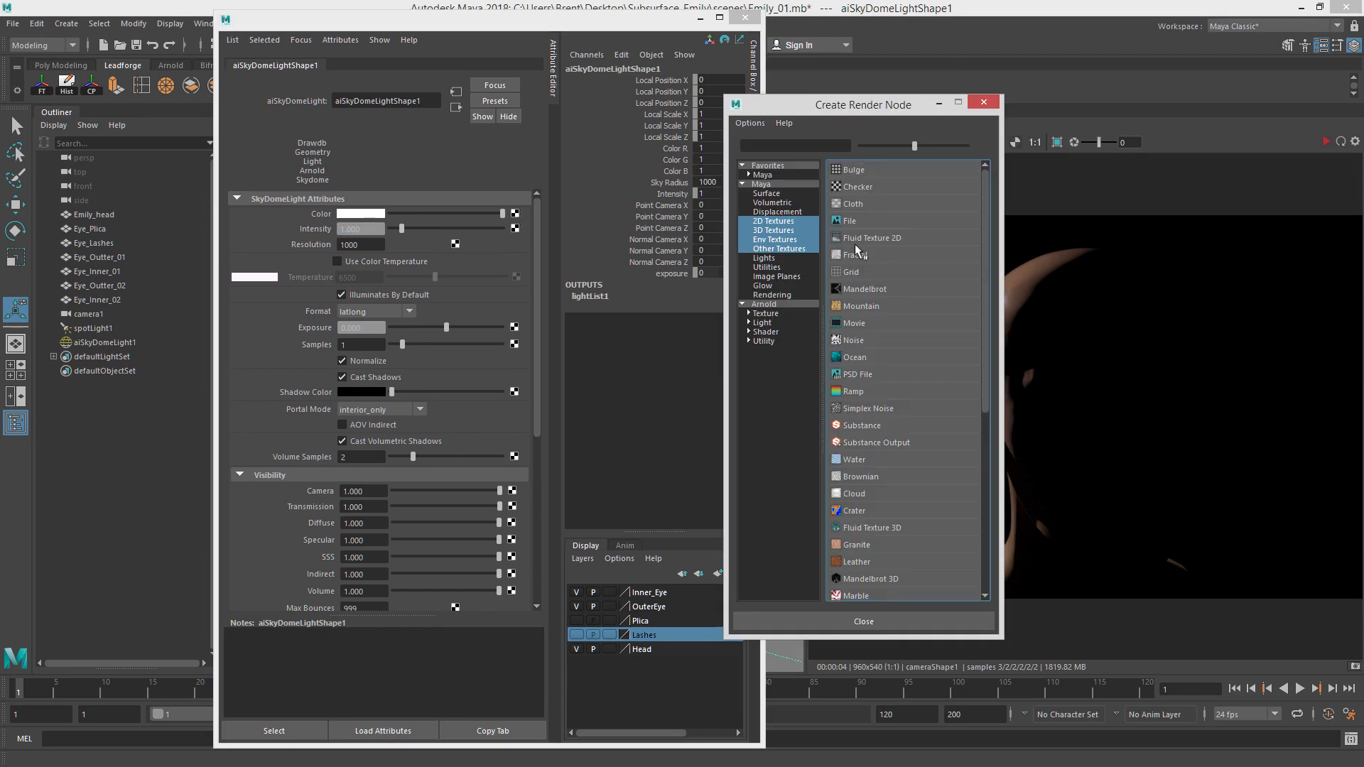
click(868, 227)
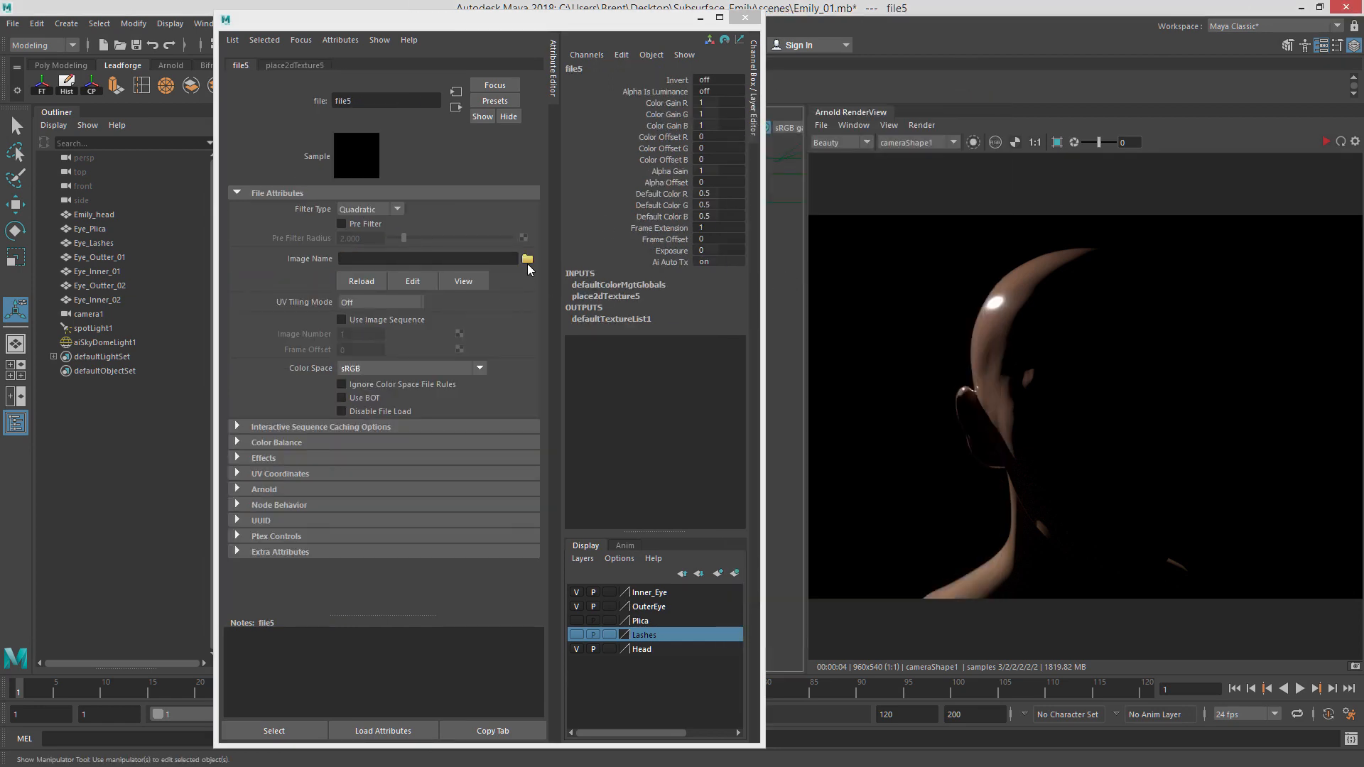
click(530, 260)
click(500, 255)
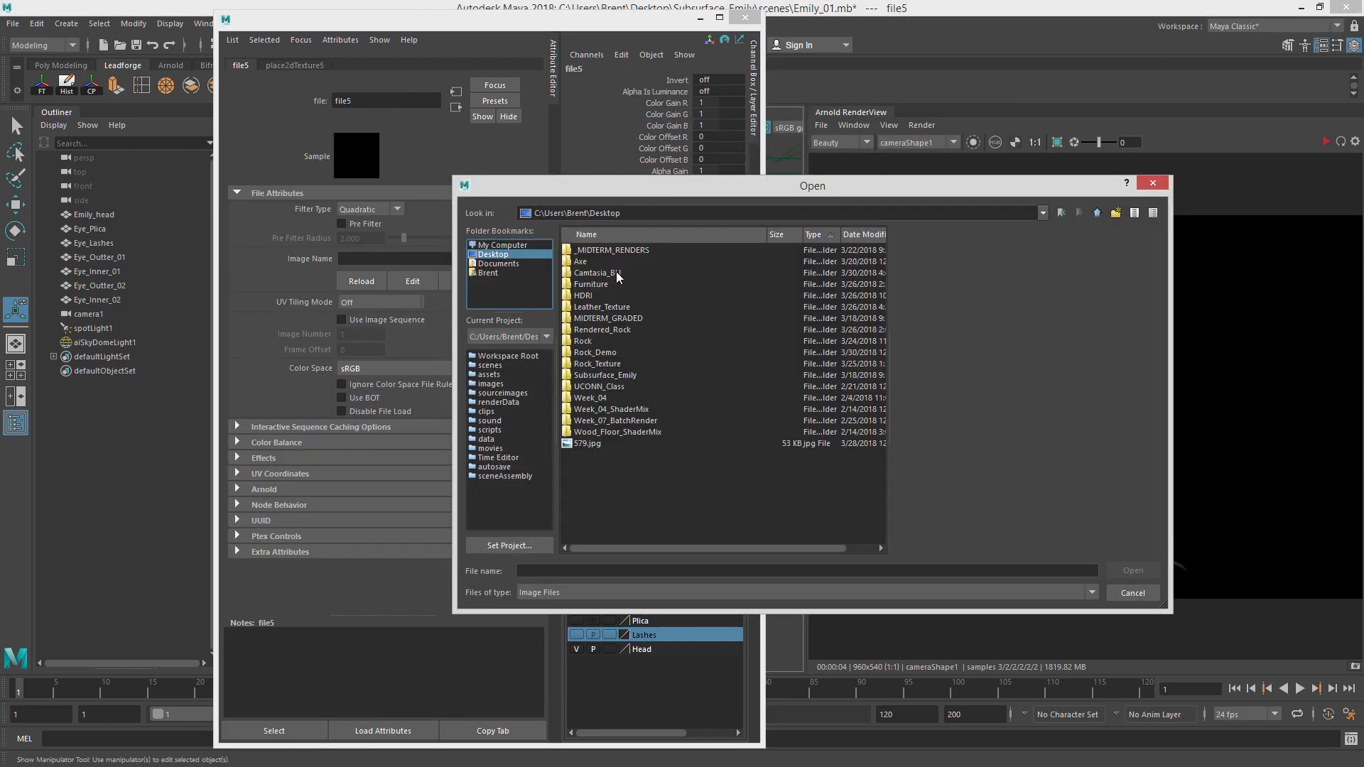
double_click(590, 303)
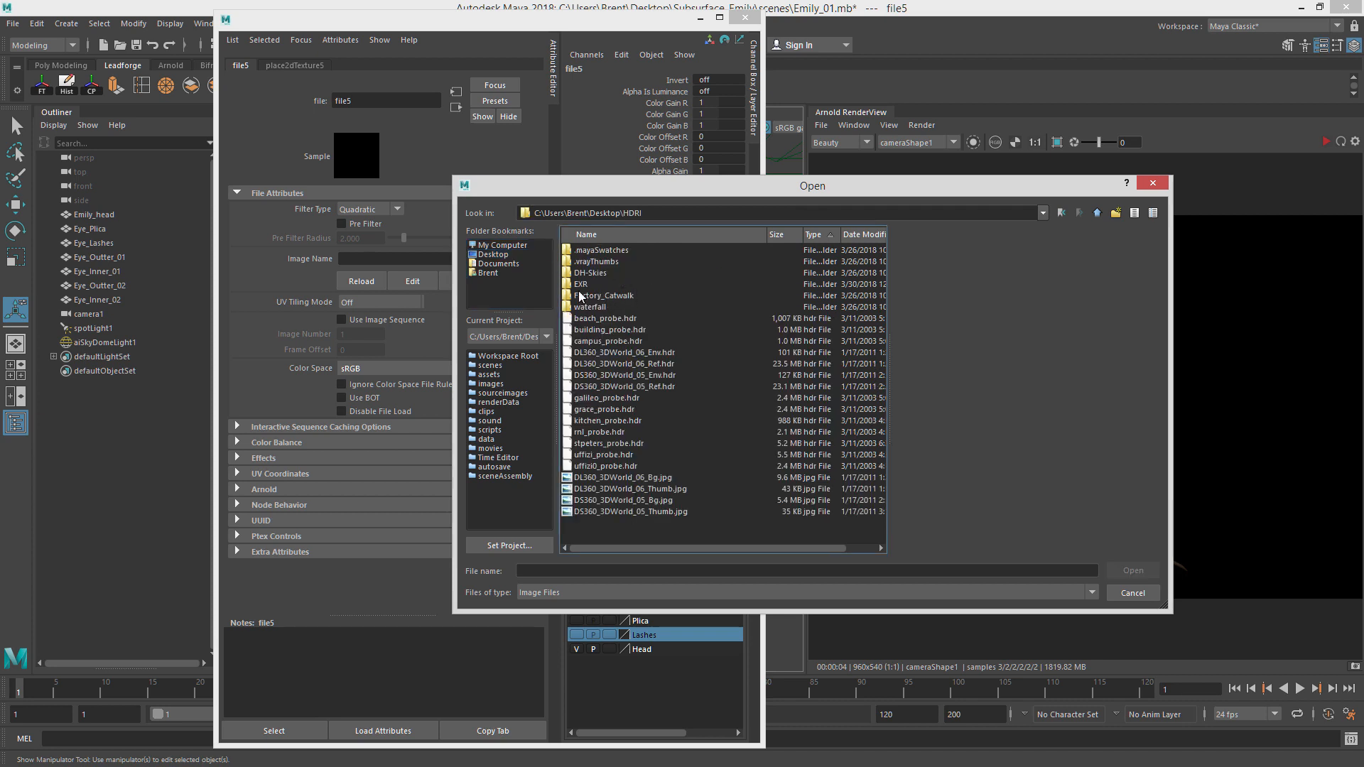
double_click(579, 286)
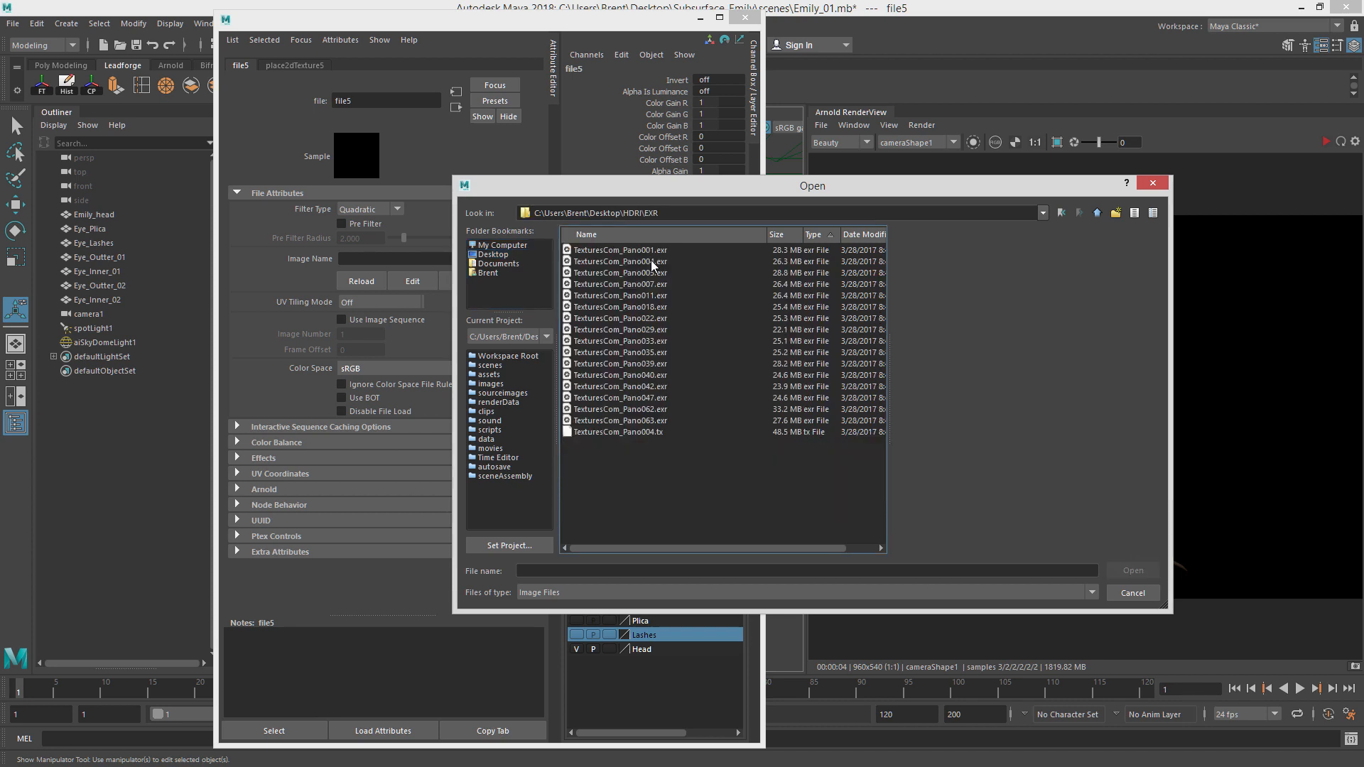
Preview several EXR panoramas and load TexturesCom_Pano005.exr as the skydome's file texture image.
key(Down)
key(Down)
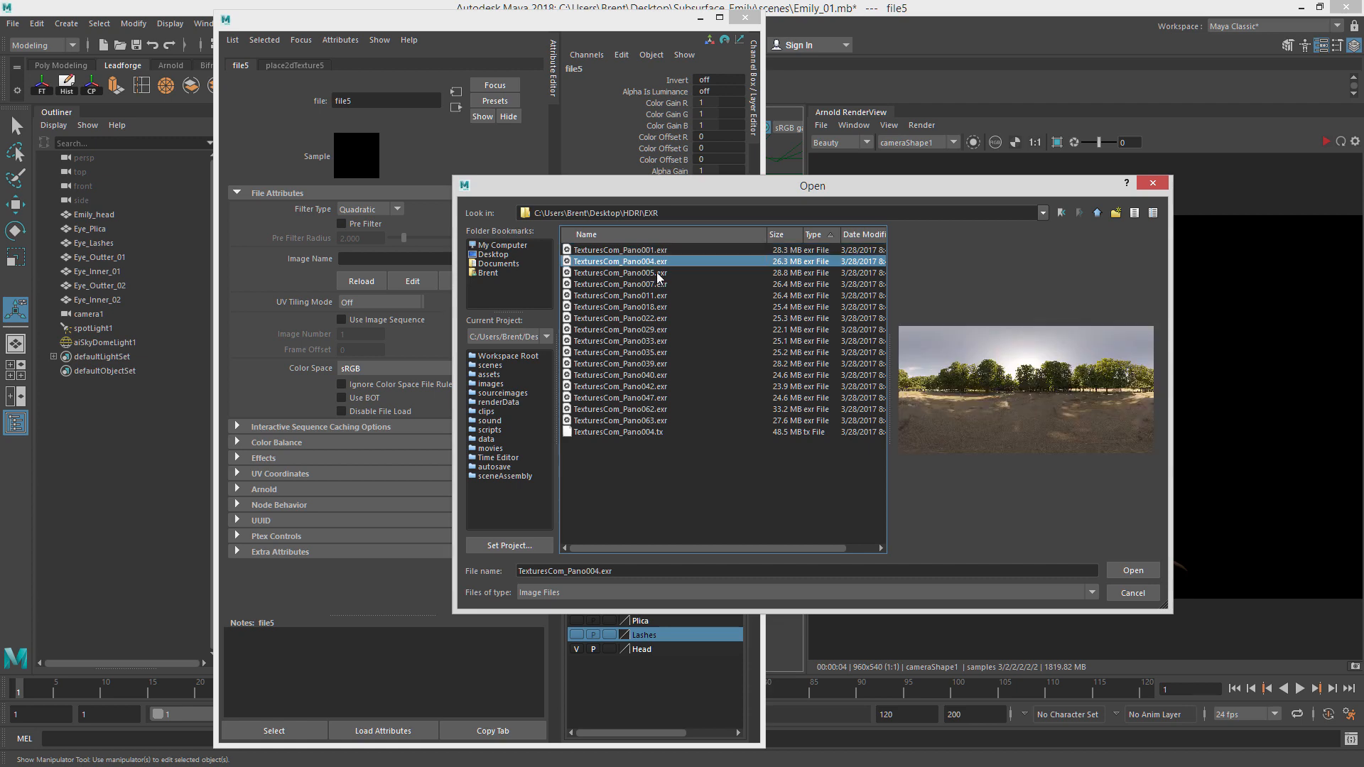
key(Down)
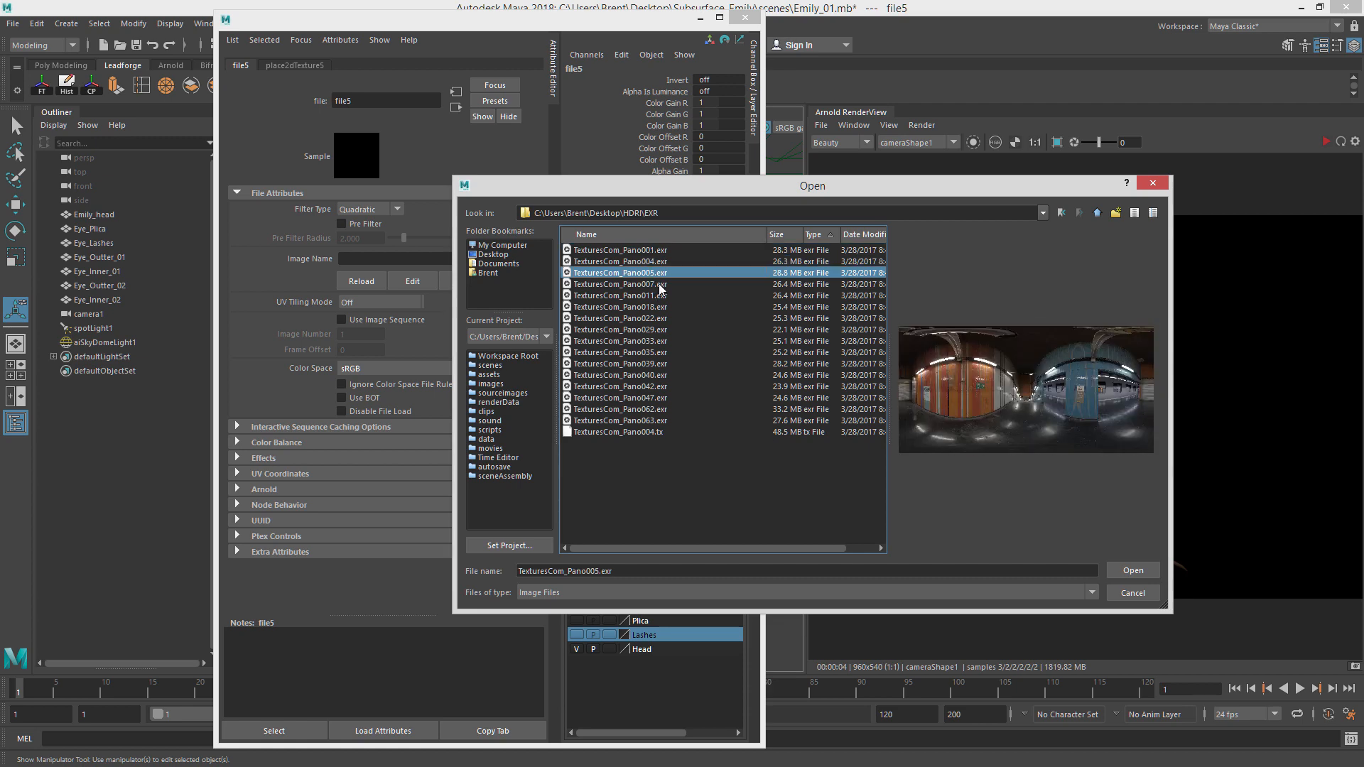
key(Down)
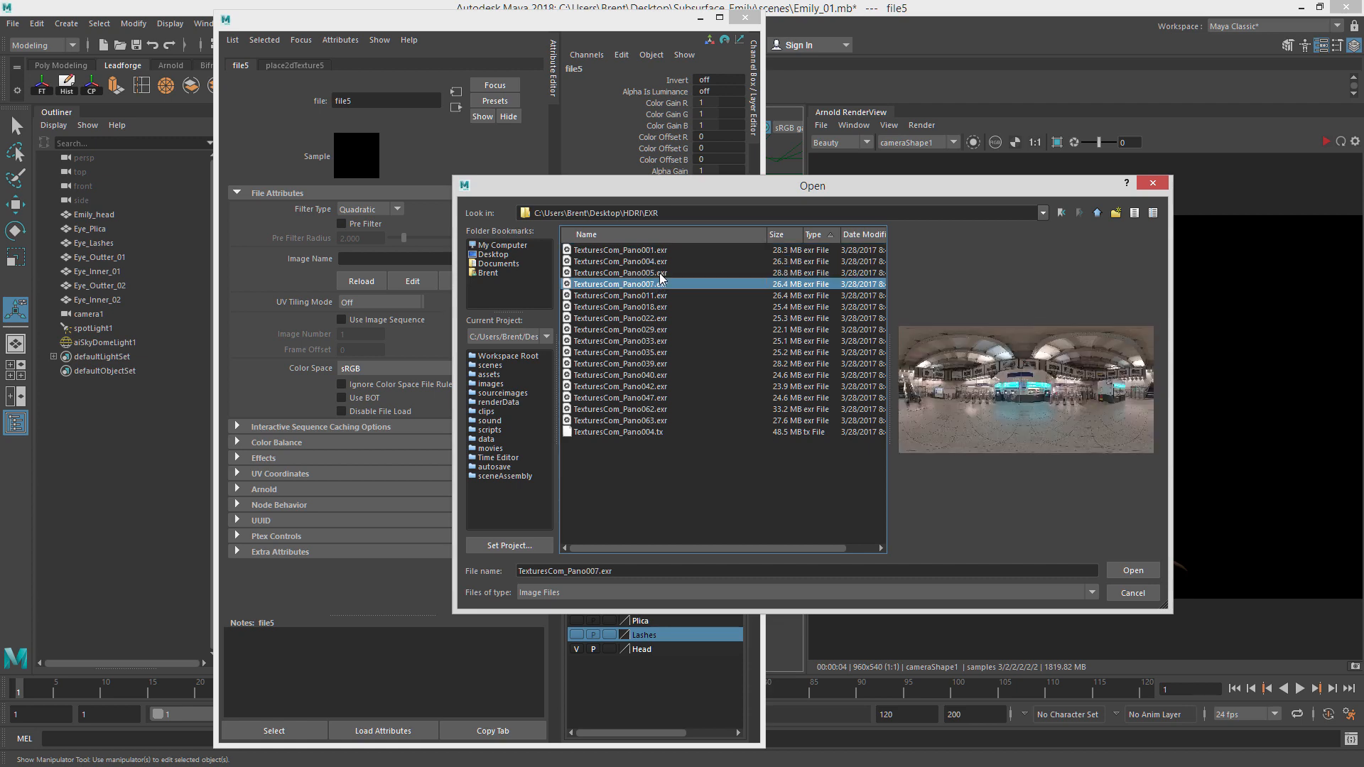
key(Up)
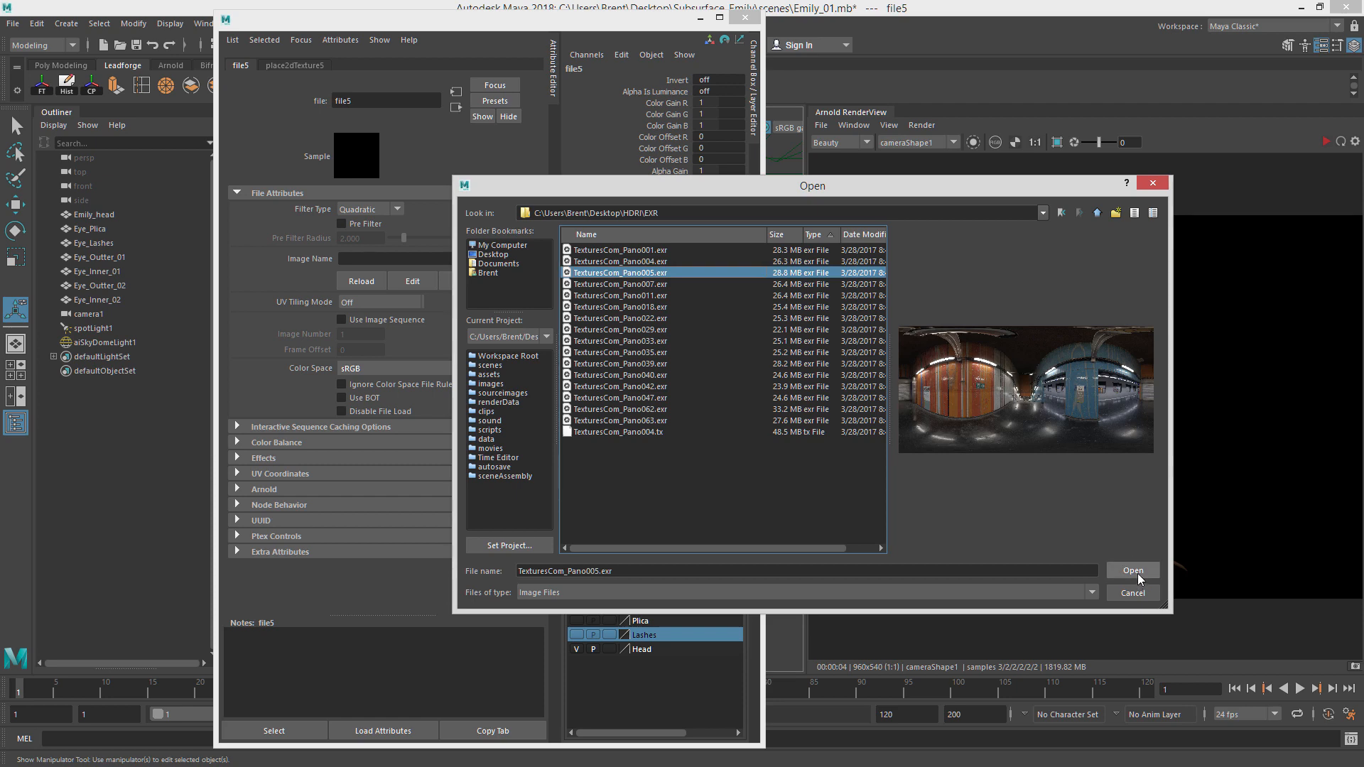
click(1137, 572)
Set the color space of the skydome's panorama texture to Raw.
click(429, 369)
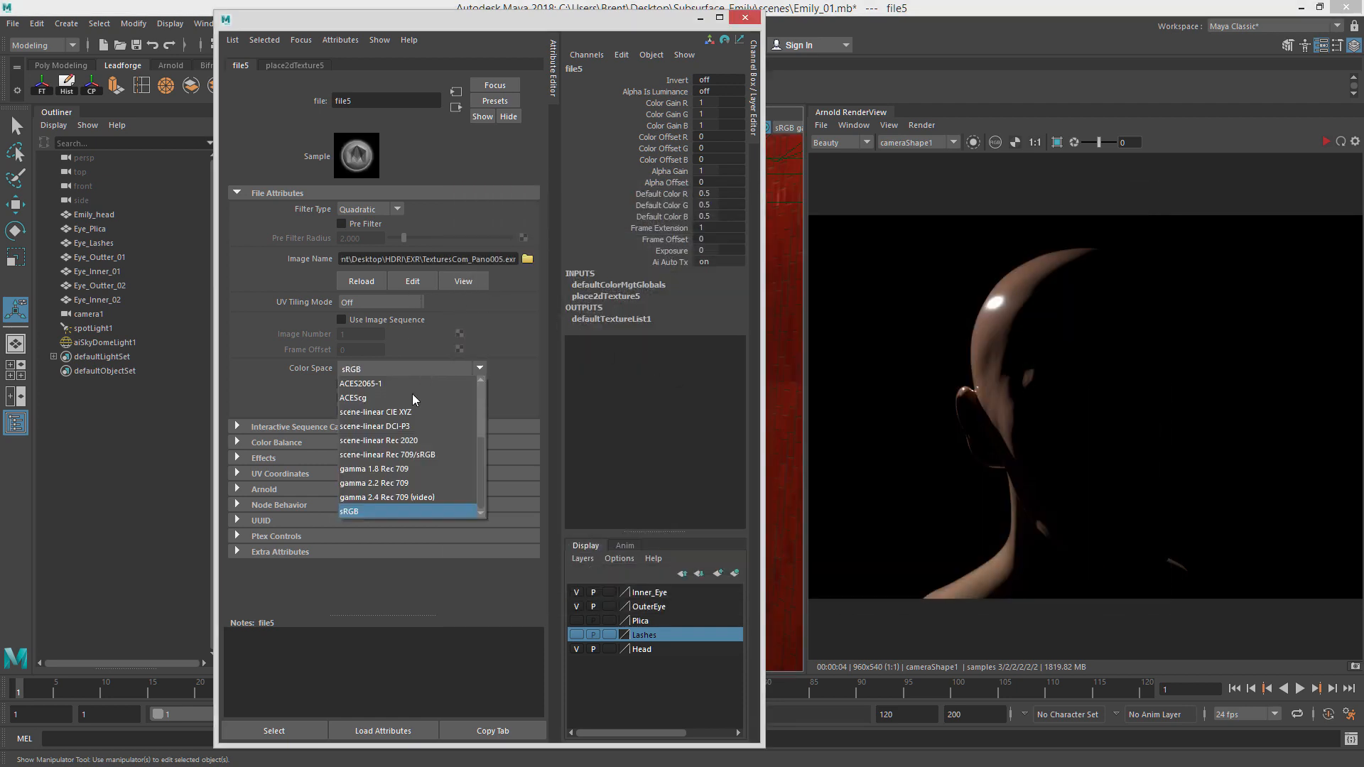
scroll(419, 462, down, 3)
click(383, 466)
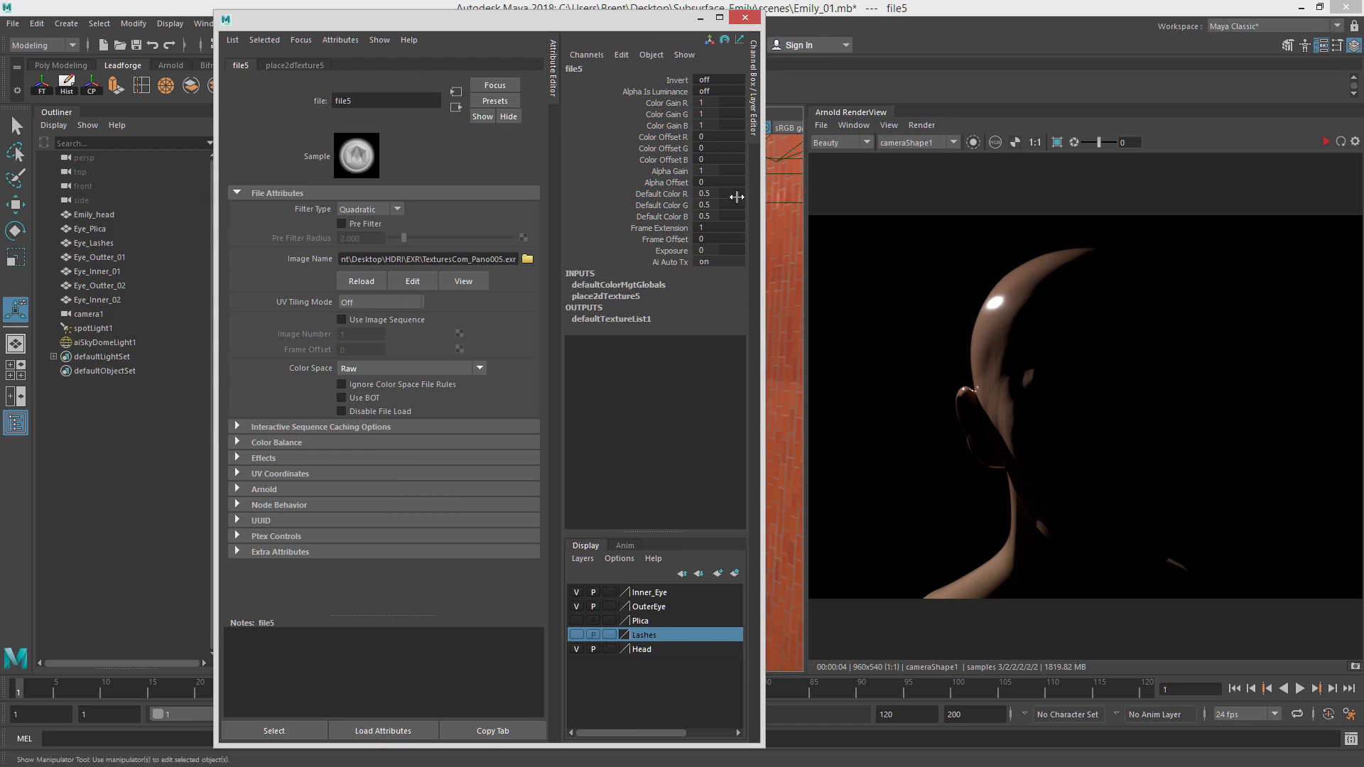
Select aiSkyDomeLight1, move the Attribute Editor out of the way and start the Arnold render with the HDRI lighting.
click(106, 343)
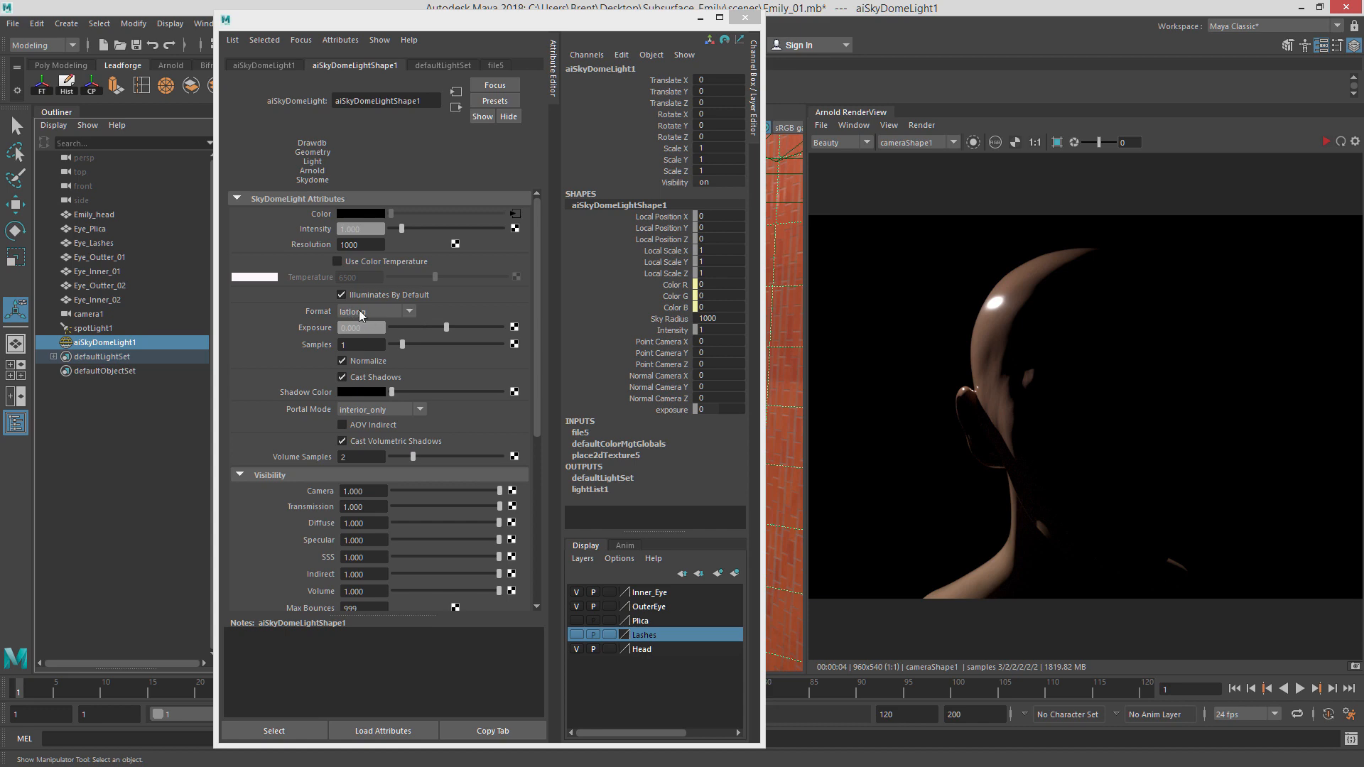
drag(663, 18, 1363, 116)
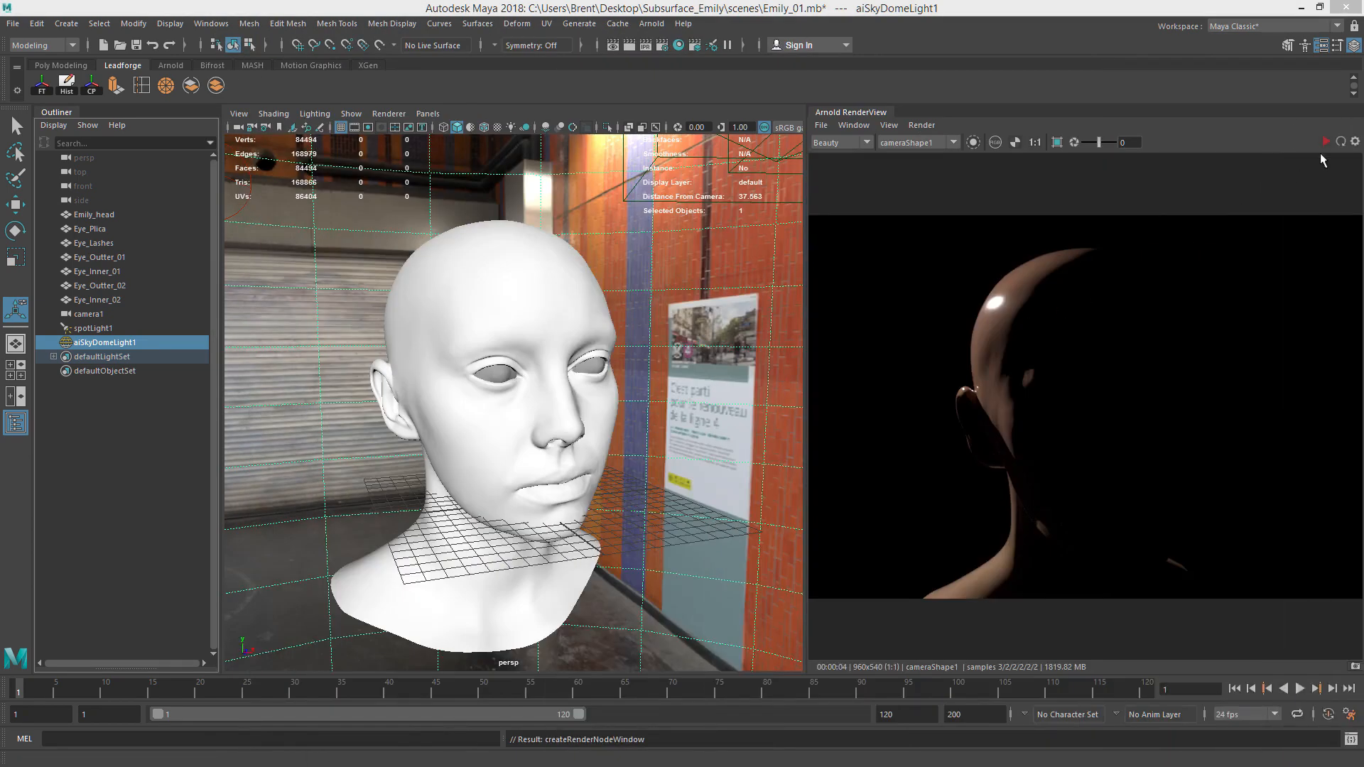
click(1326, 142)
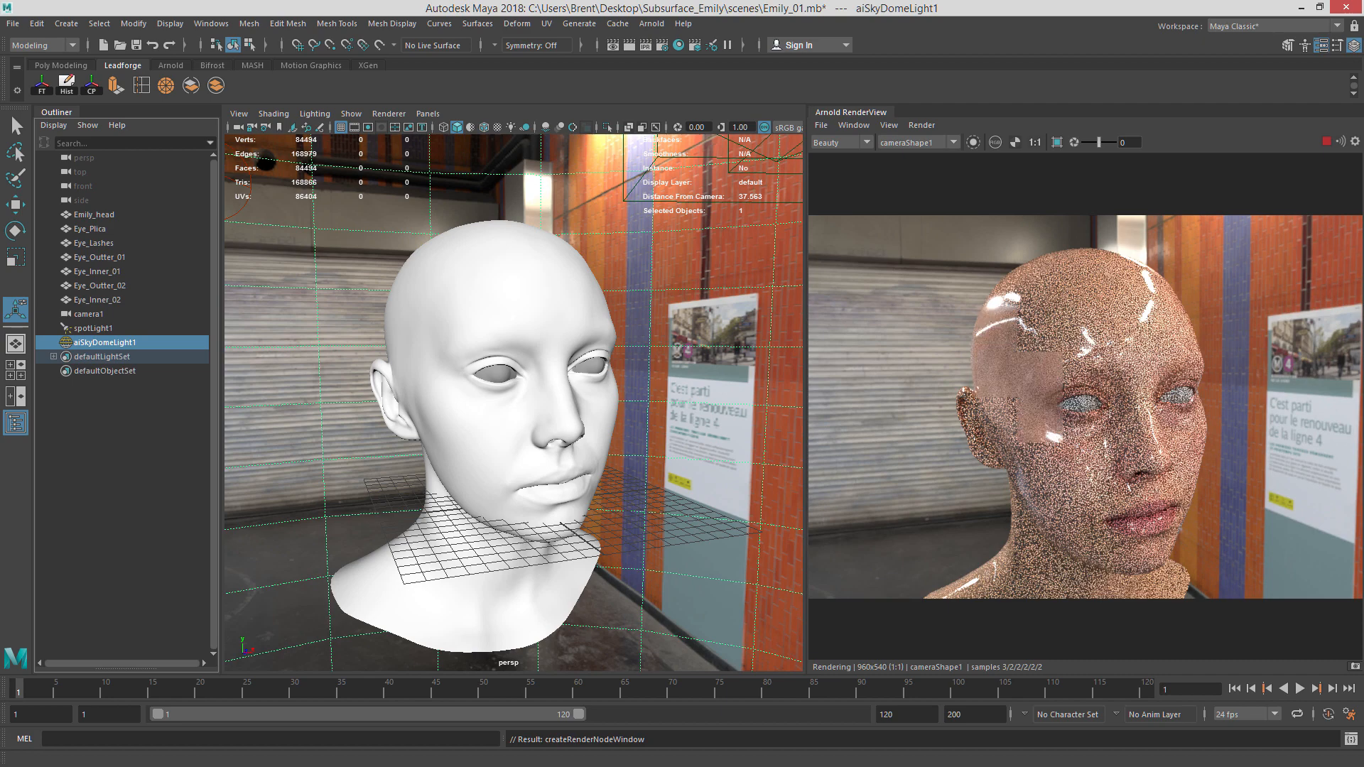
Set the skydome light's exposure to -1 and stop the Arnold render once it has refreshed.
drag(1363, 61, 462, 44)
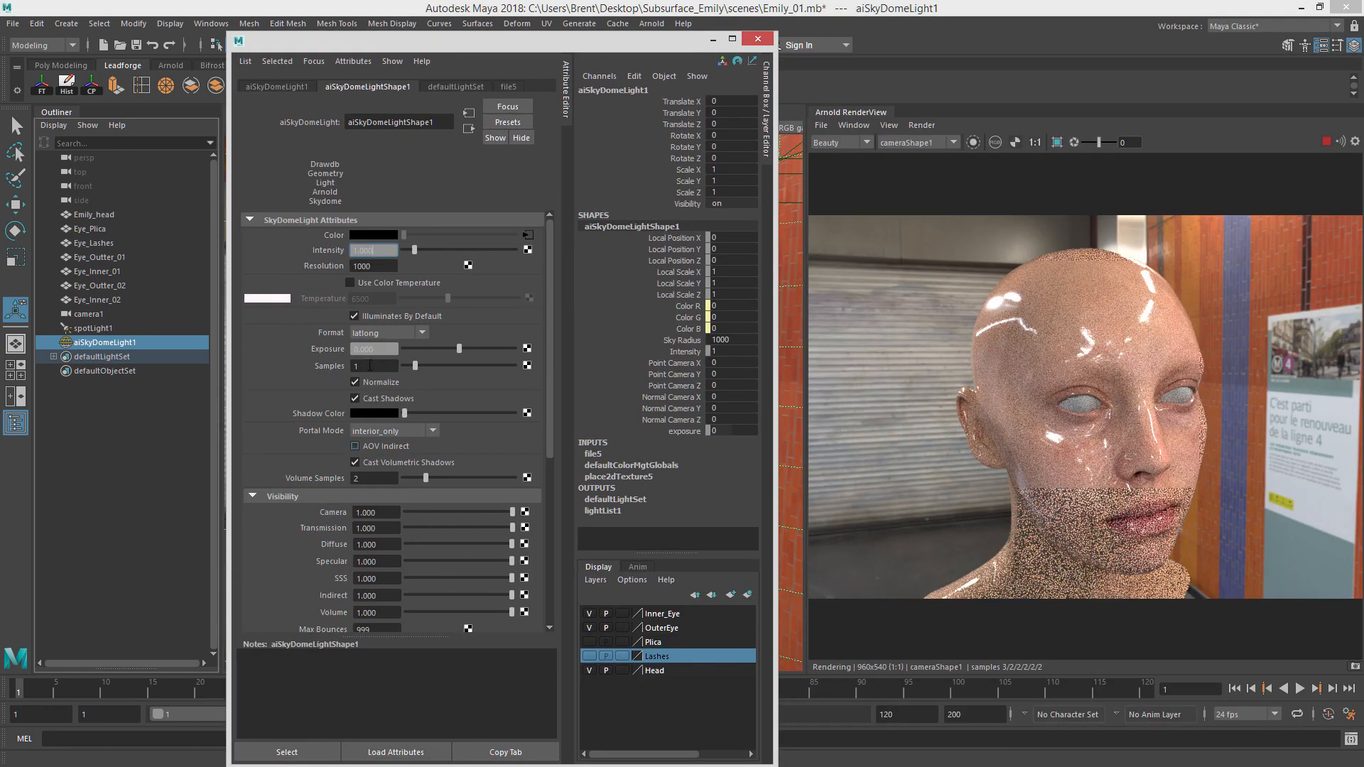
drag(380, 349, 315, 351)
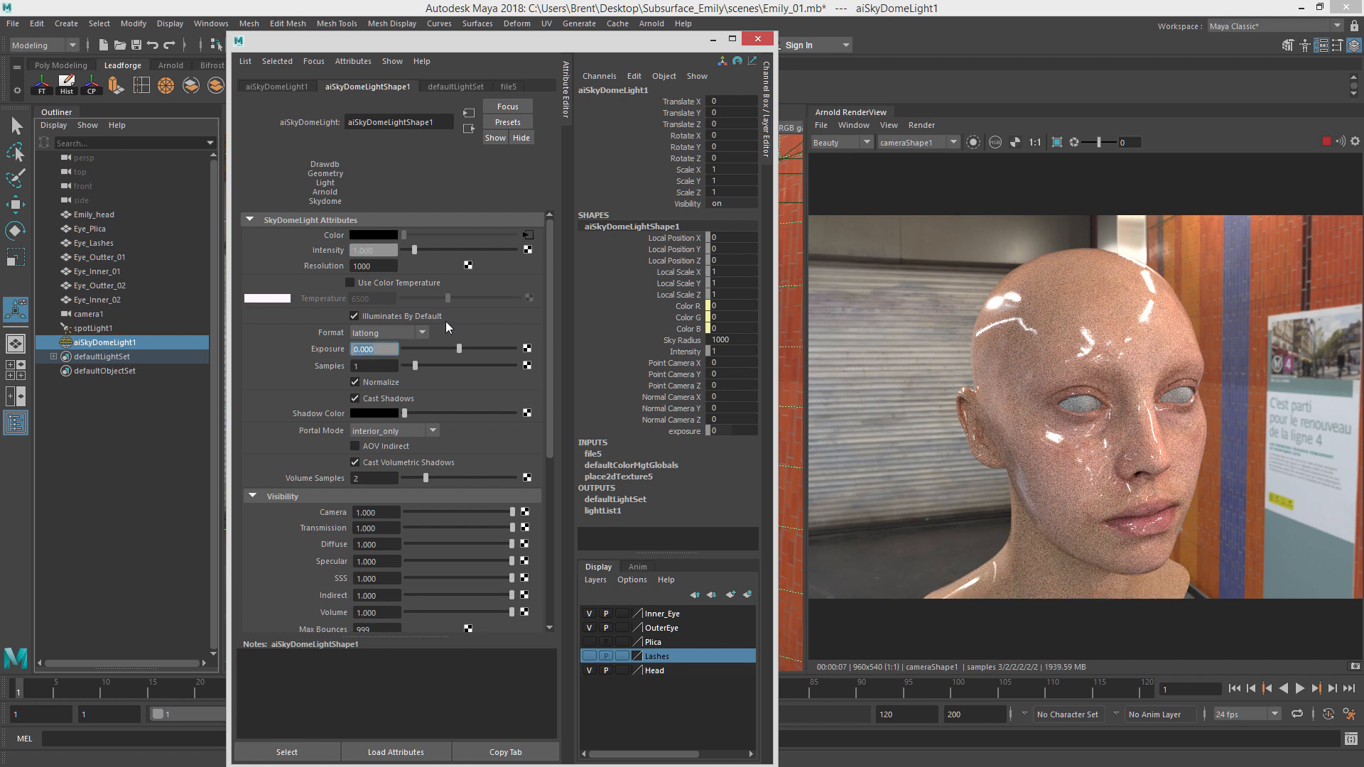
text(-1)
key(Return)
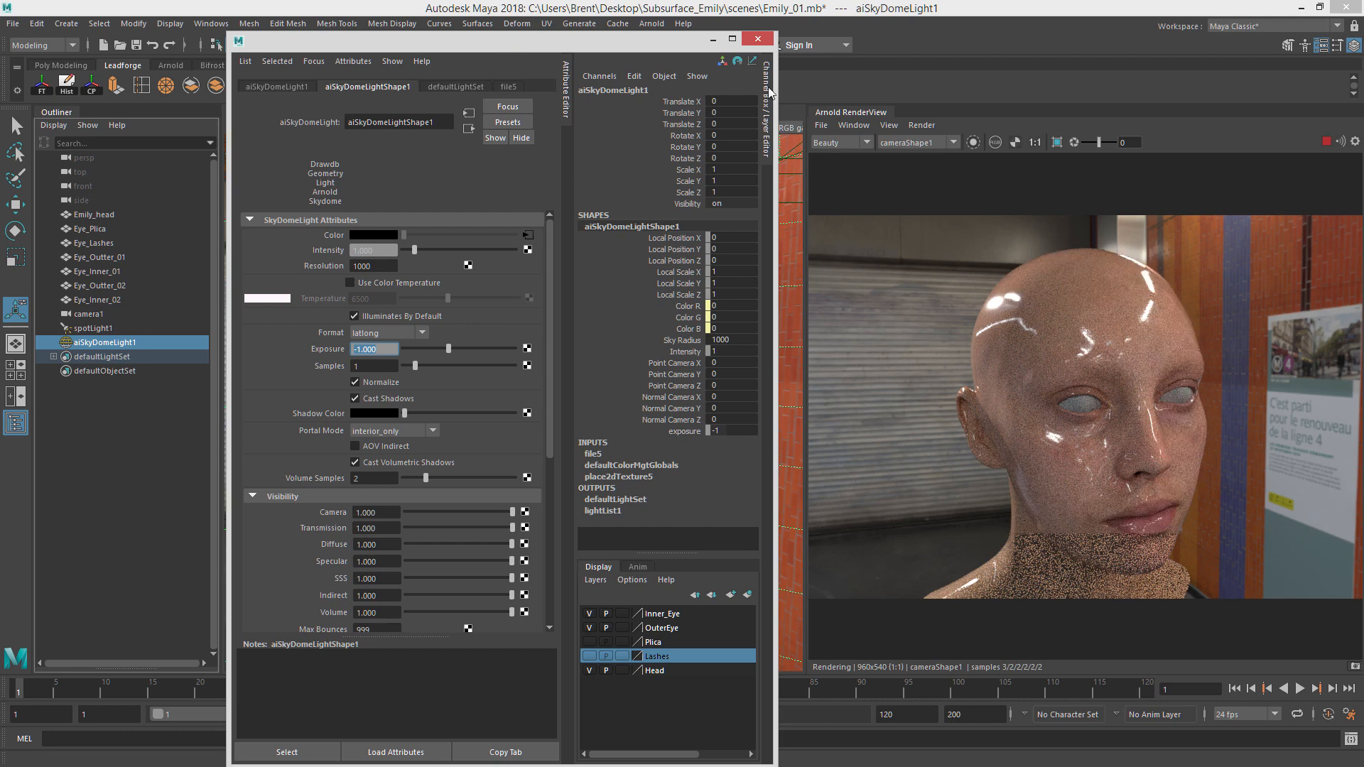
drag(502, 45, 1363, 71)
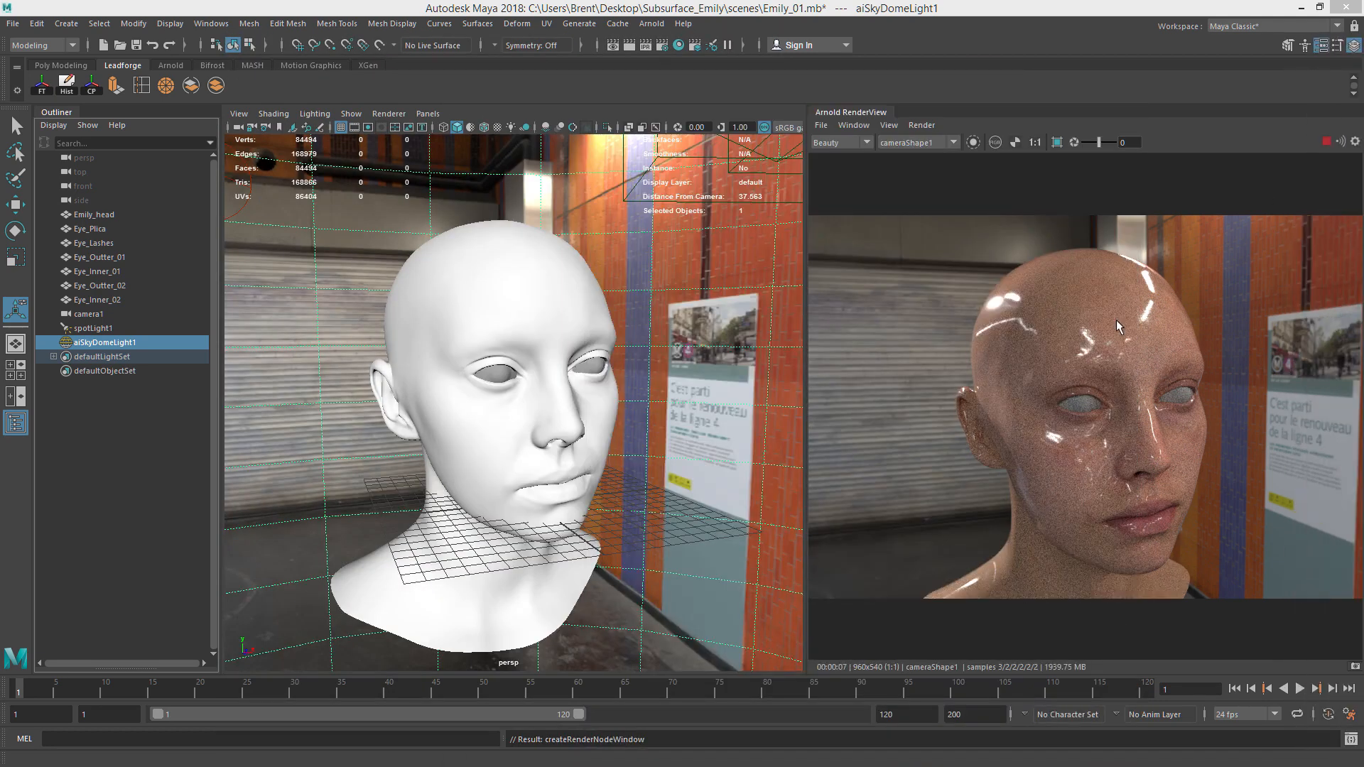
click(1327, 143)
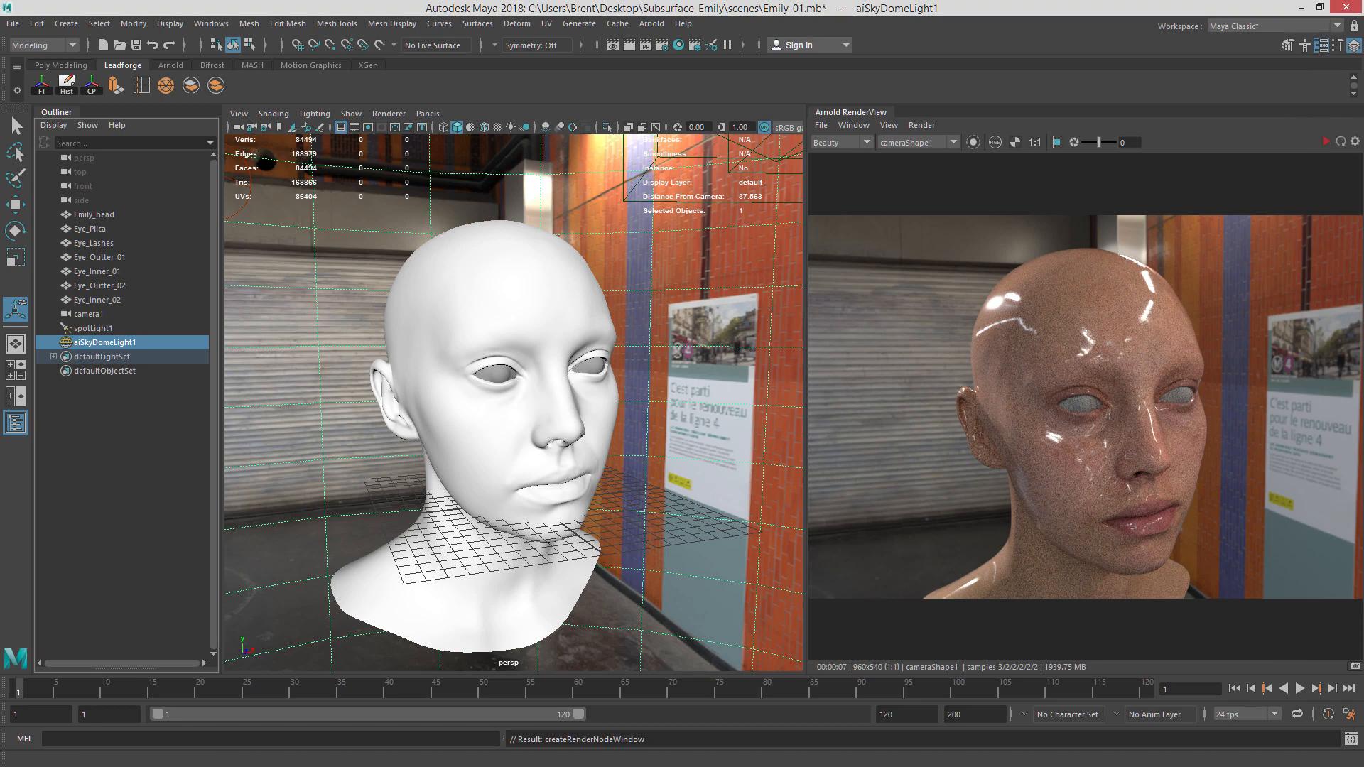
Bring up Emily_head's attributes and open the Render Settings beside them.
click(474, 289)
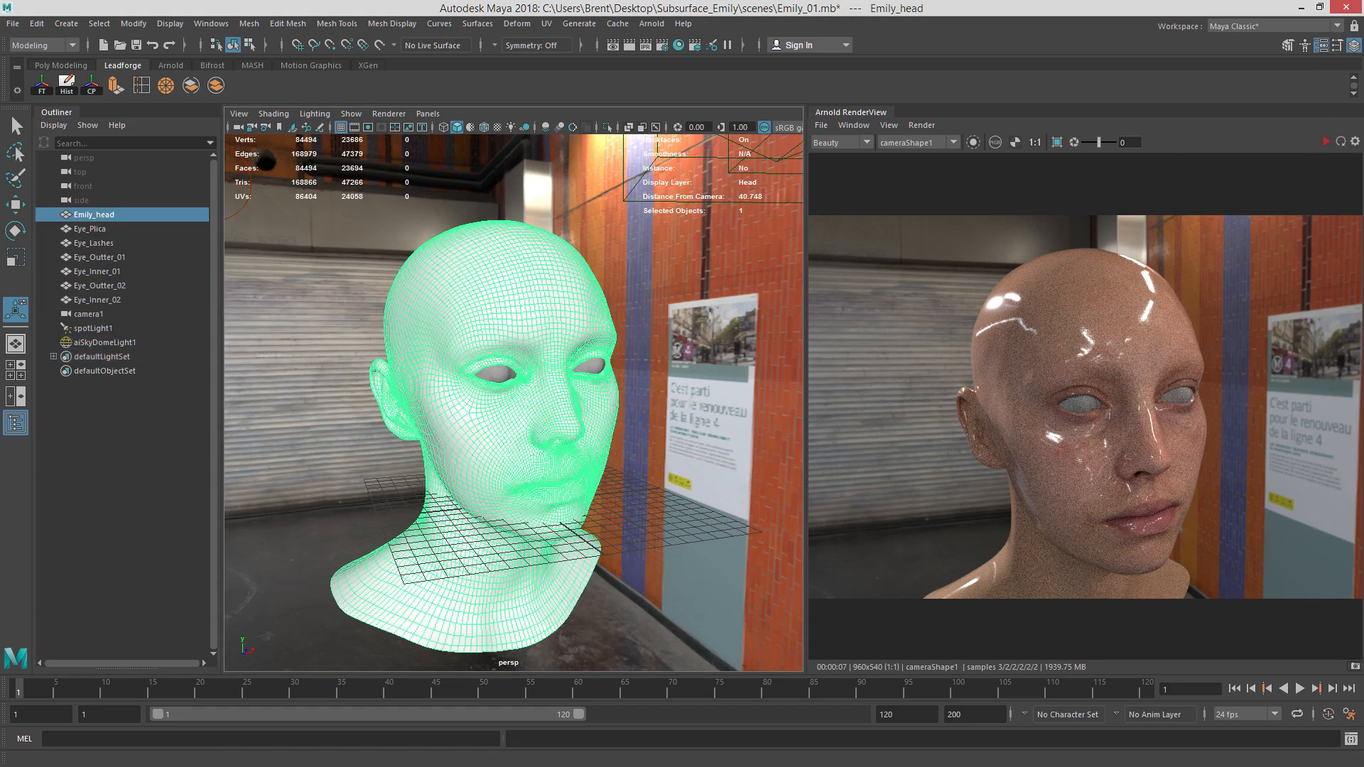
key(ctrl+a)
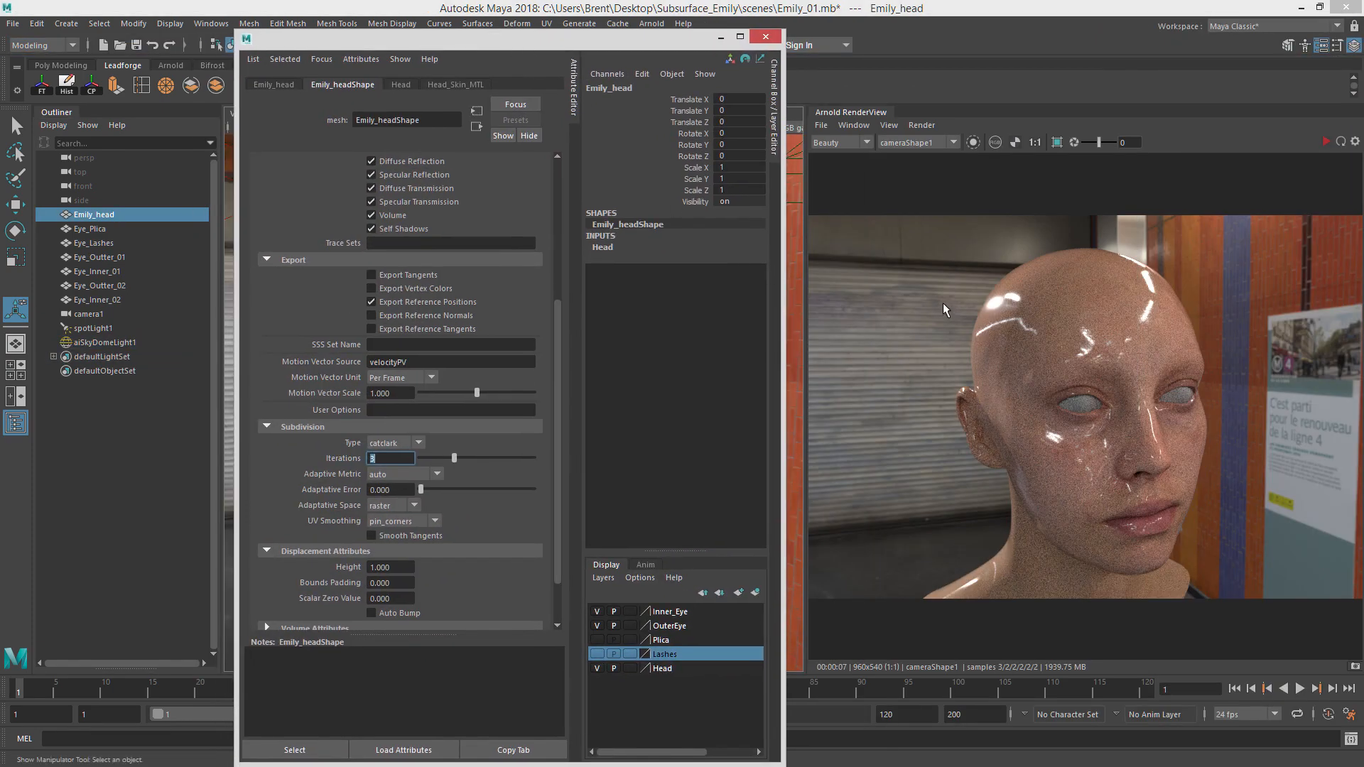
drag(709, 43, 642, 68)
click(663, 44)
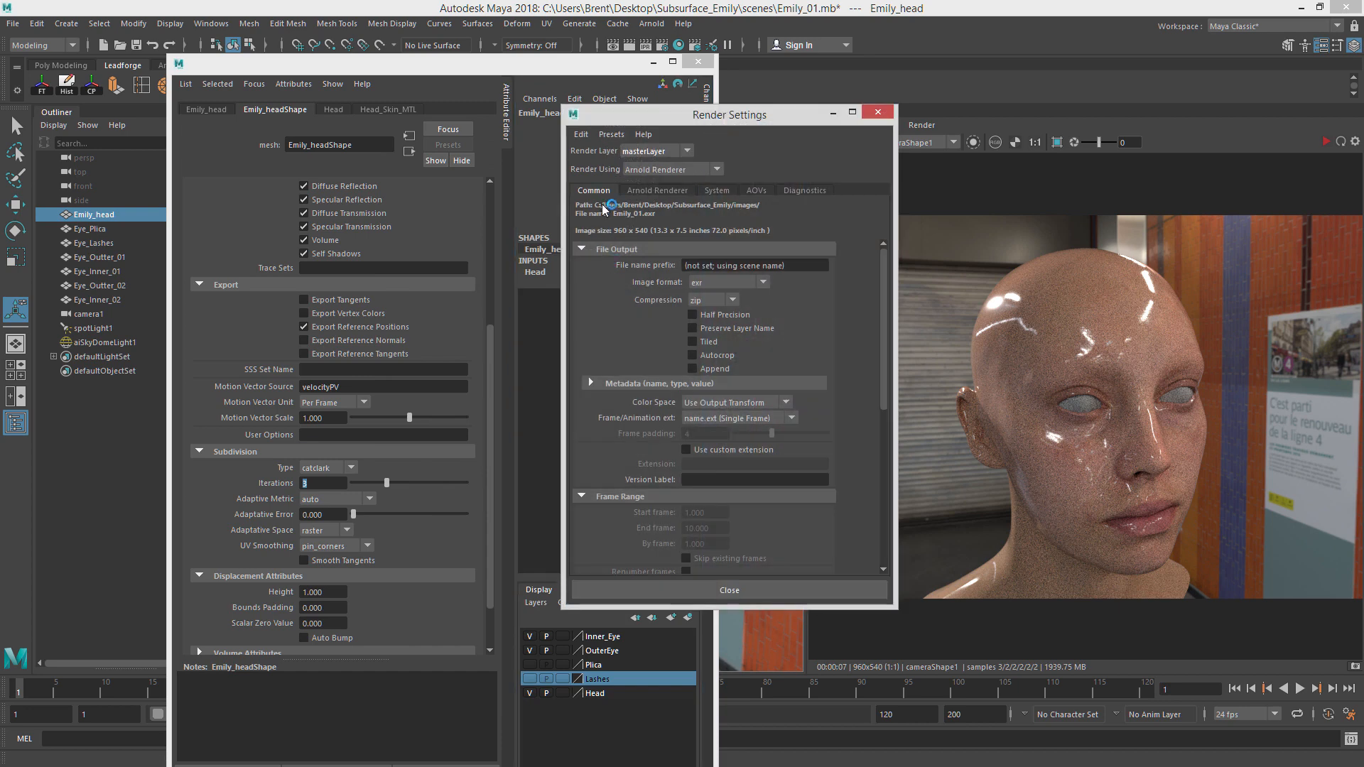
drag(675, 119, 730, 130)
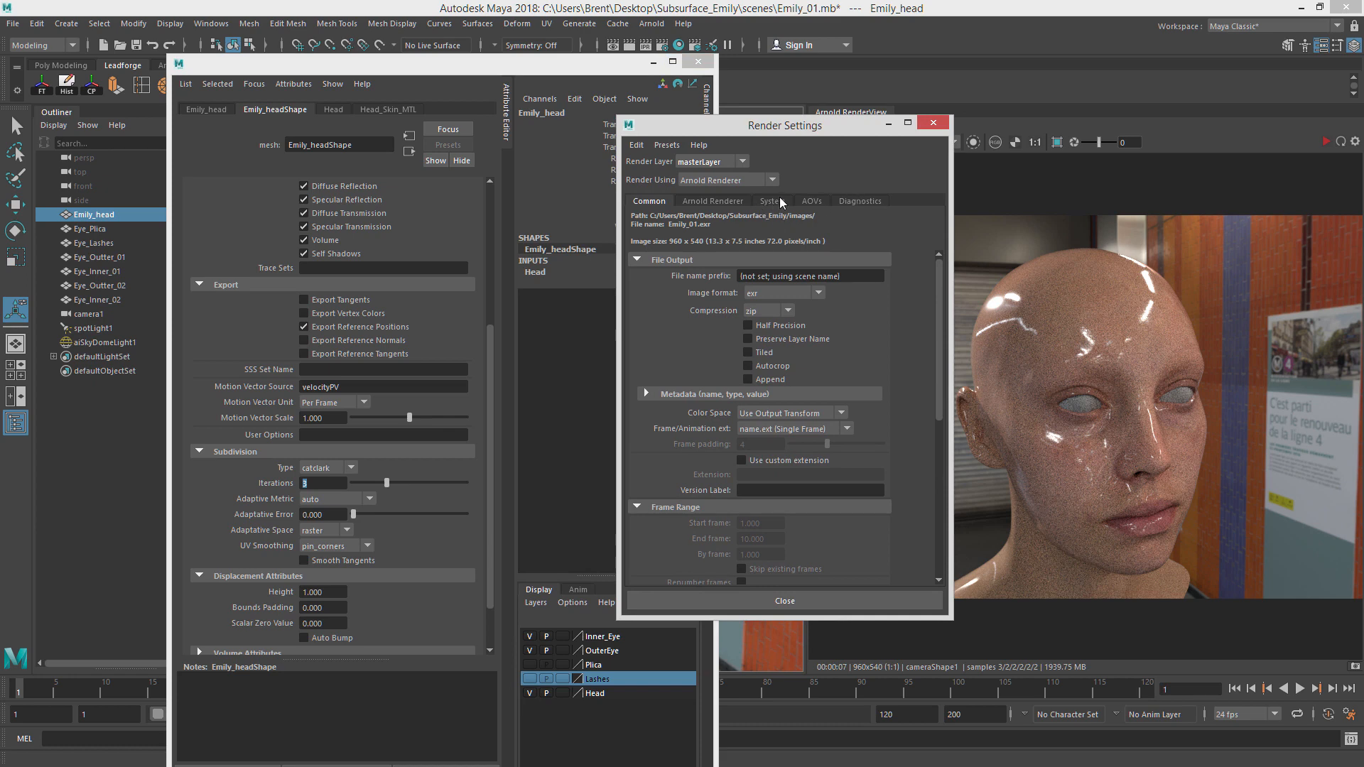
Add the builtin diffuse_direct and diffuse_indirect passes to the active Arnold AOVs.
click(812, 205)
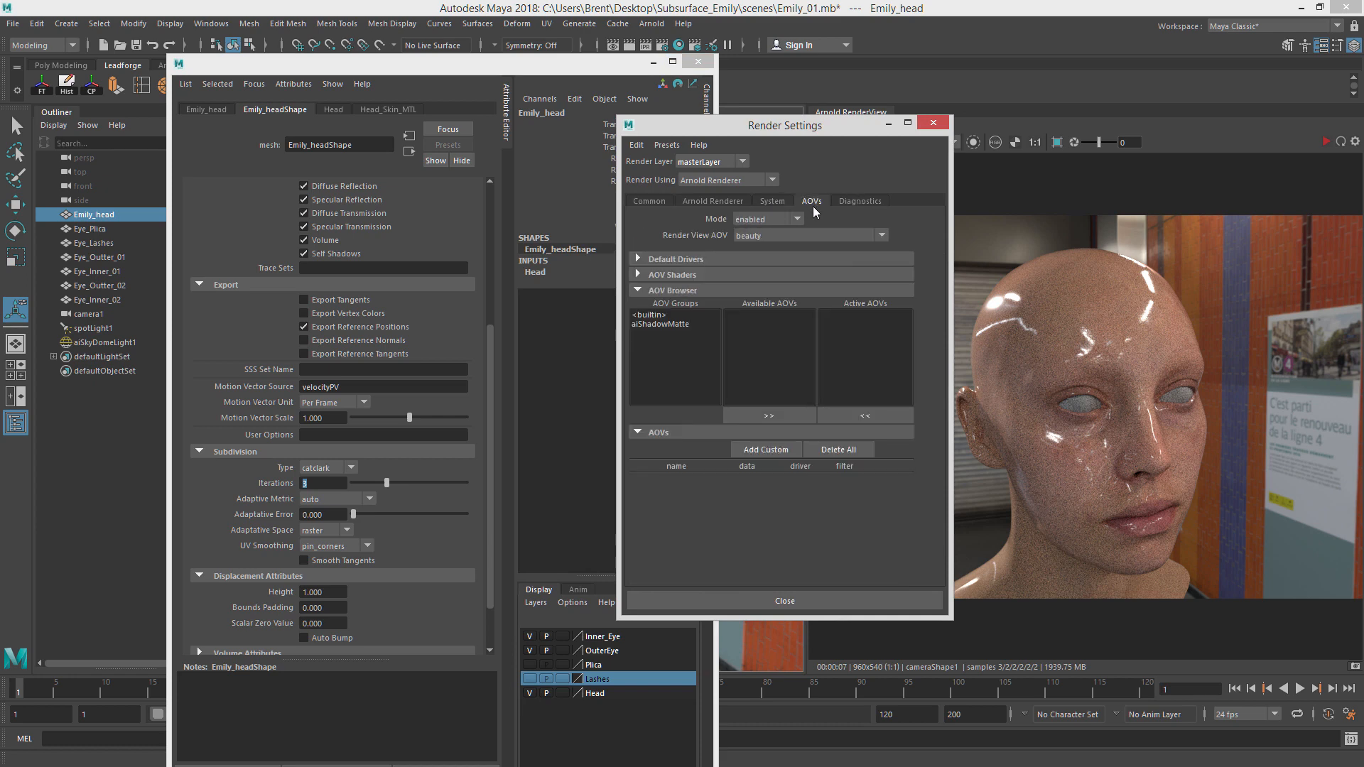
click(649, 315)
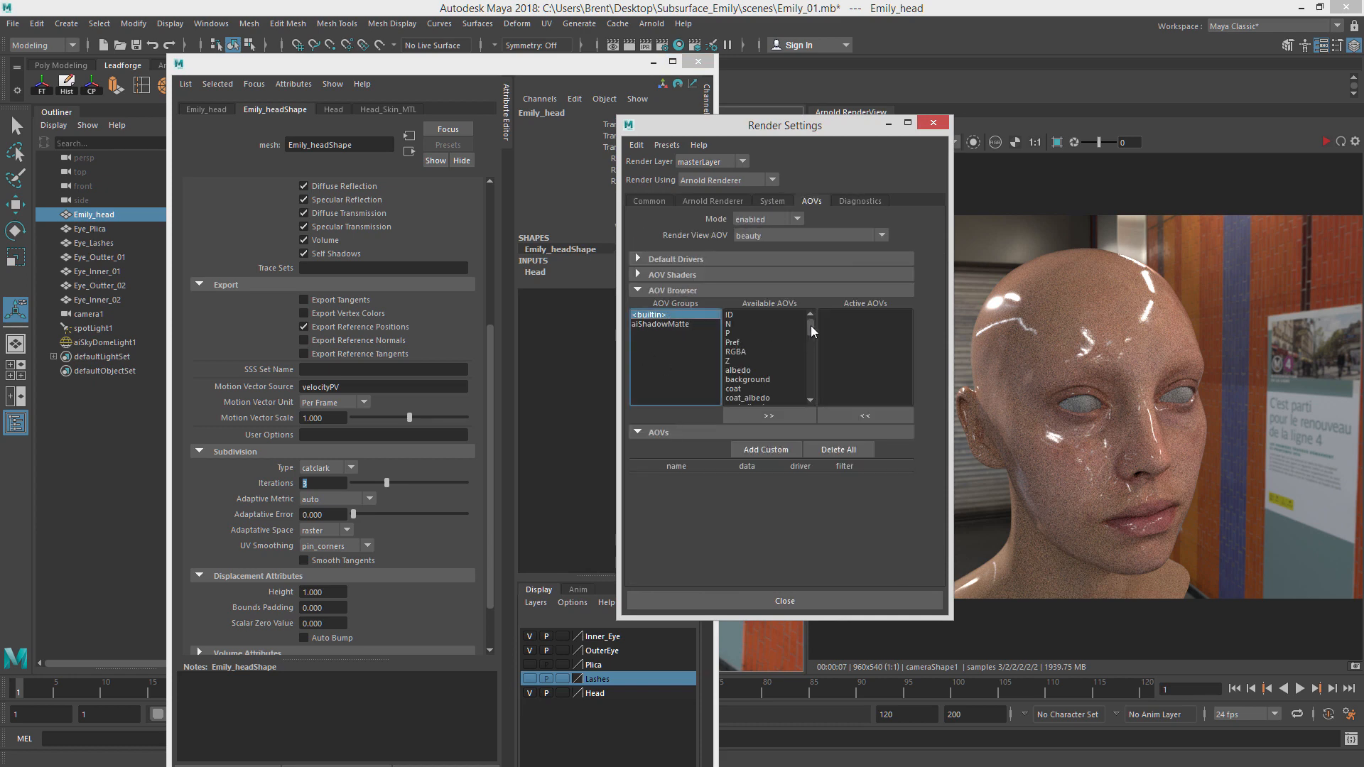
drag(812, 325, 813, 339)
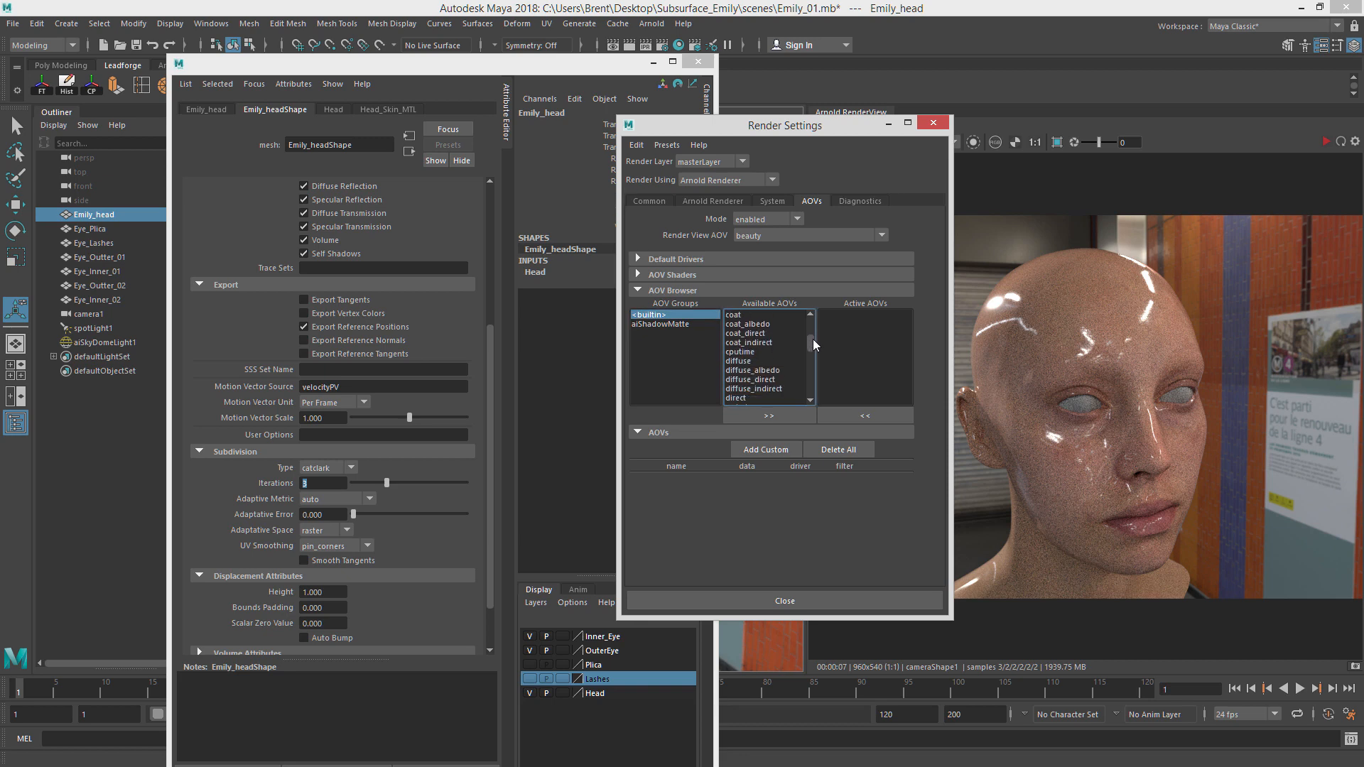
click(779, 379)
click(784, 415)
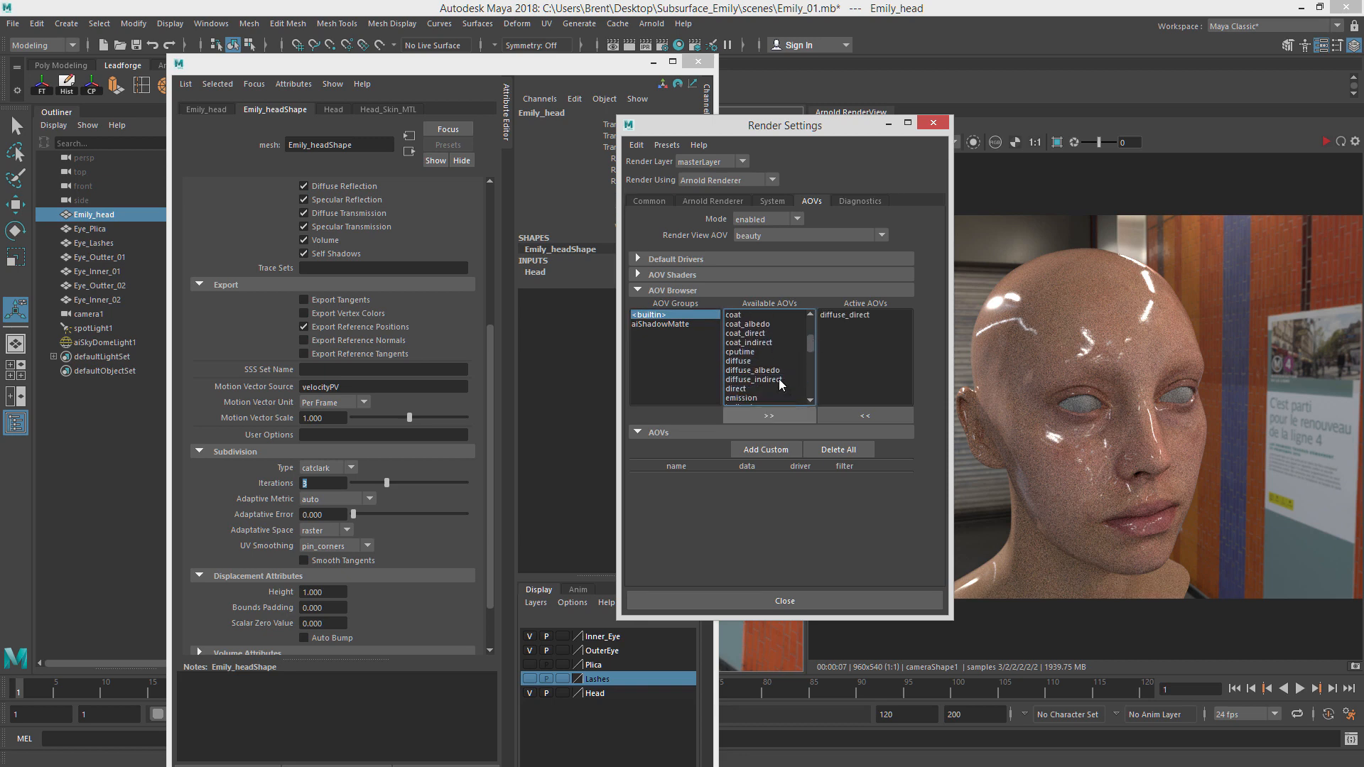
click(778, 378)
click(778, 416)
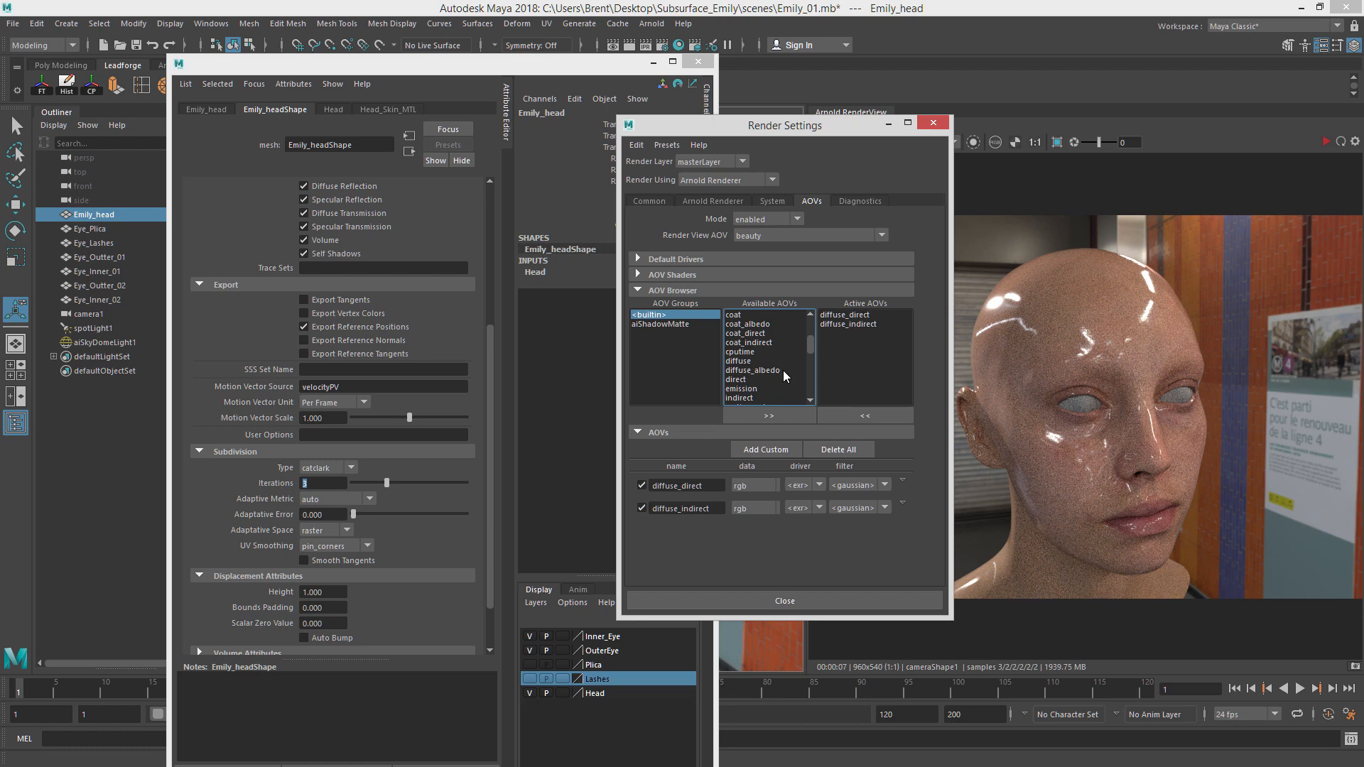
Add the specular_direct and specular_indirect passes to the active AOVs.
scroll(783, 368, down, 3)
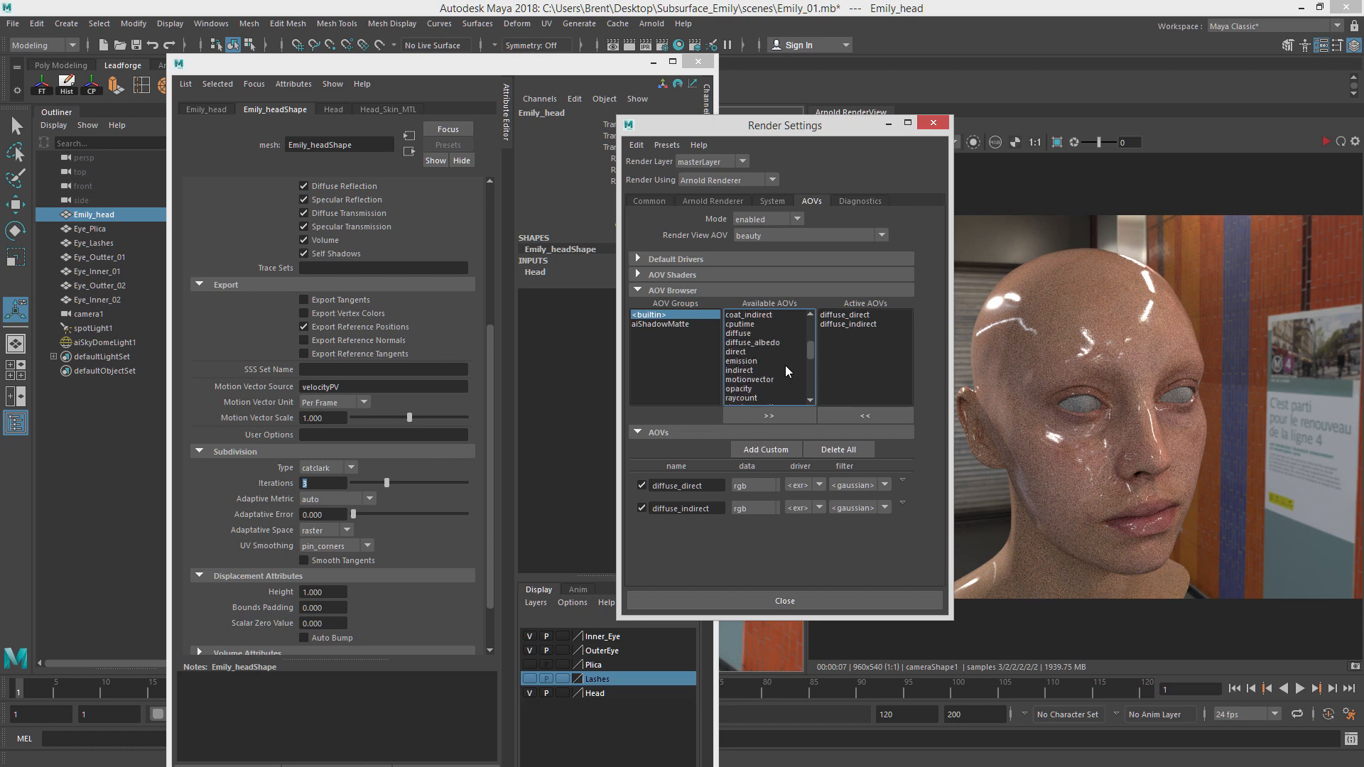
scroll(786, 366, down, 6)
click(781, 380)
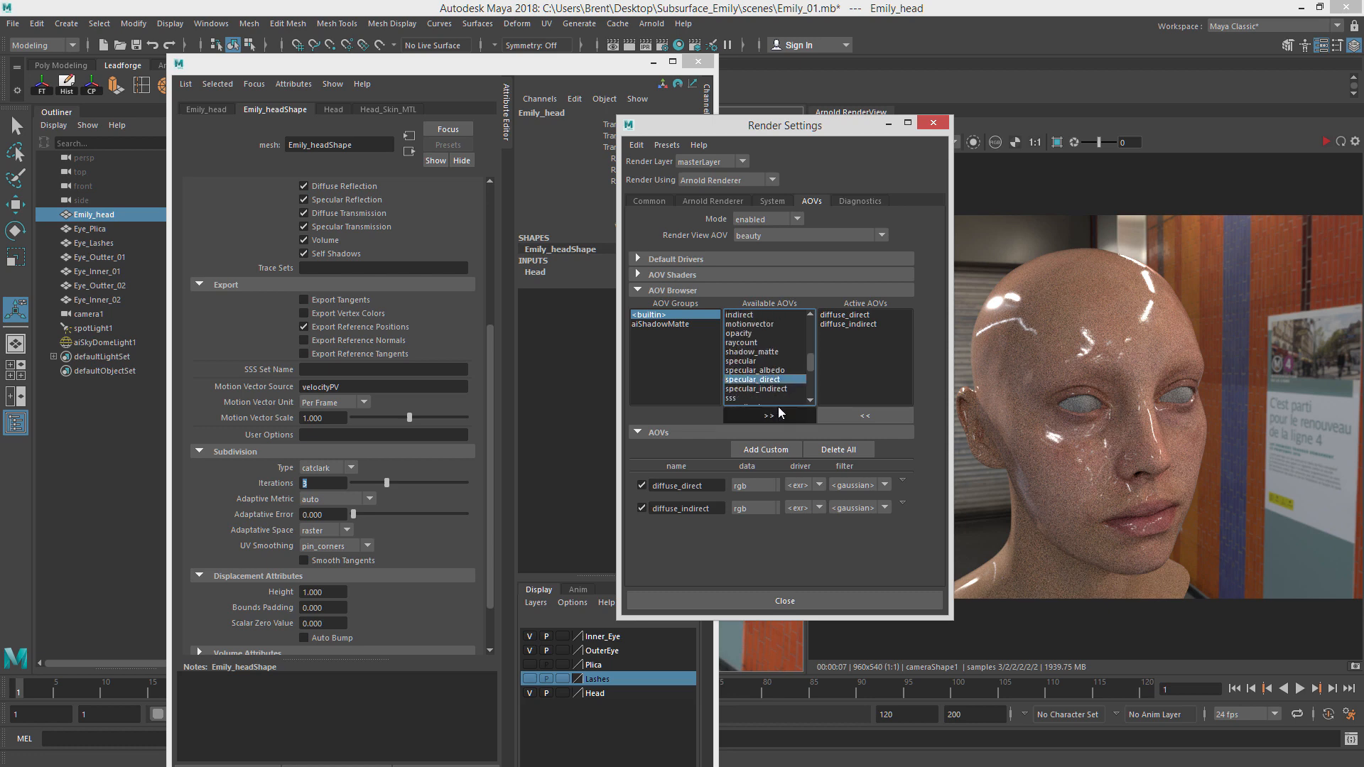
click(780, 415)
click(785, 388)
click(779, 415)
Add the sss, sss_albedo, sss_direct and sss_indirect passes to the active AOVs.
scroll(779, 371, down, 6)
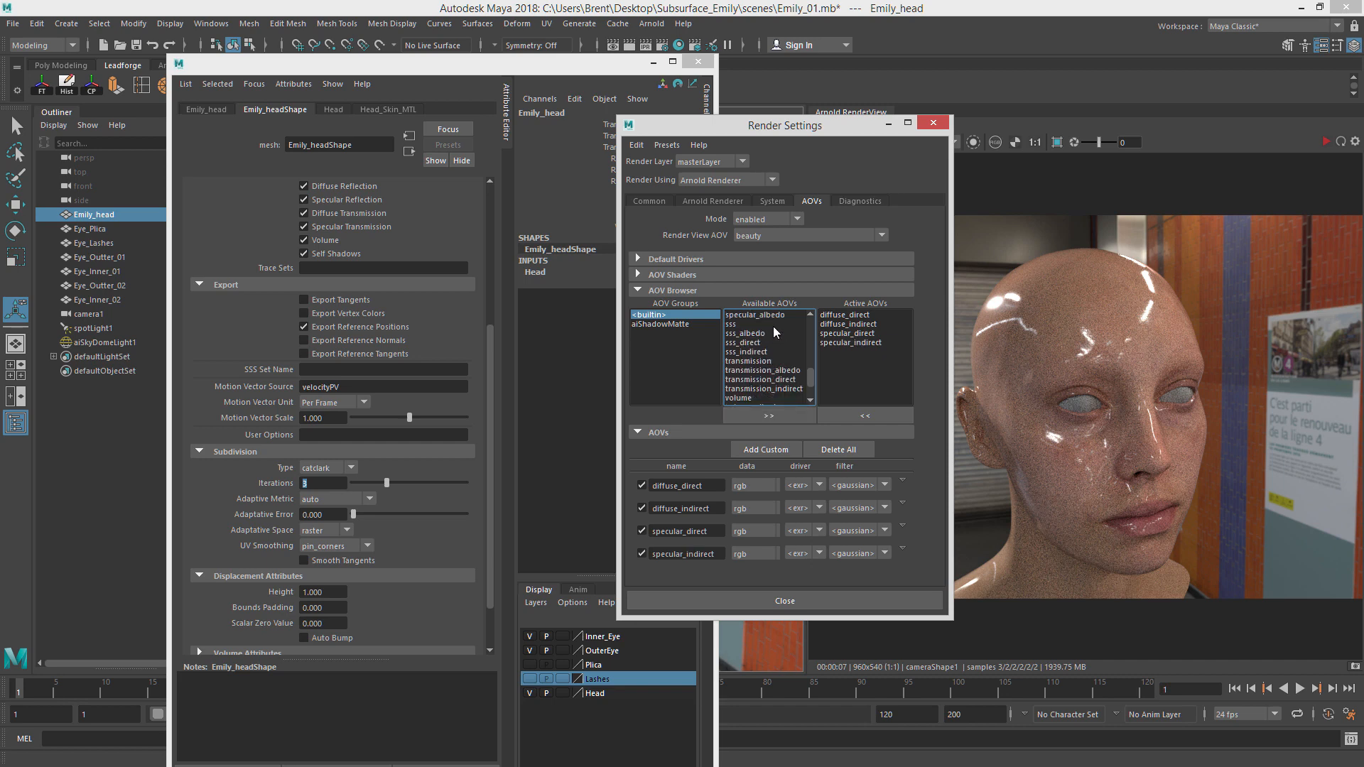
scroll(774, 326, up, 3)
click(762, 351)
click(778, 413)
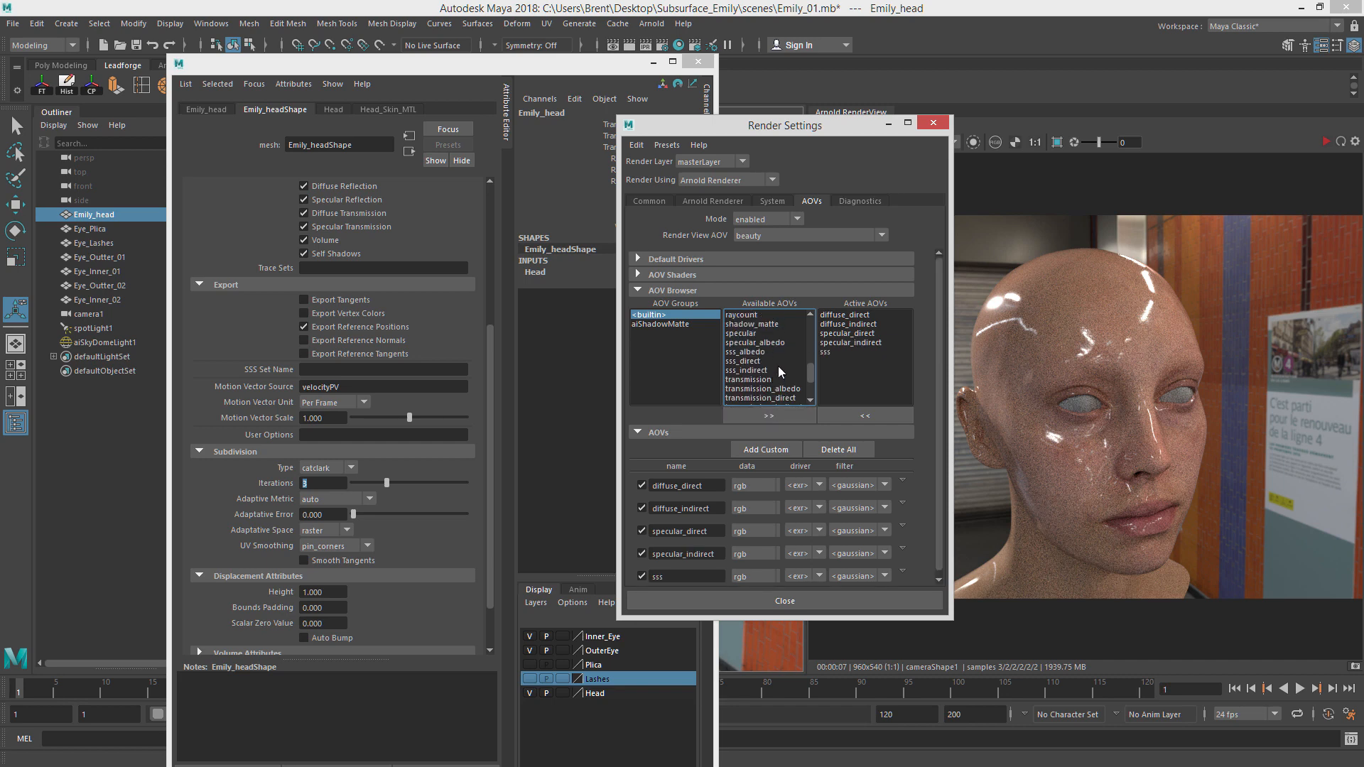
click(782, 352)
click(773, 419)
click(775, 352)
click(779, 416)
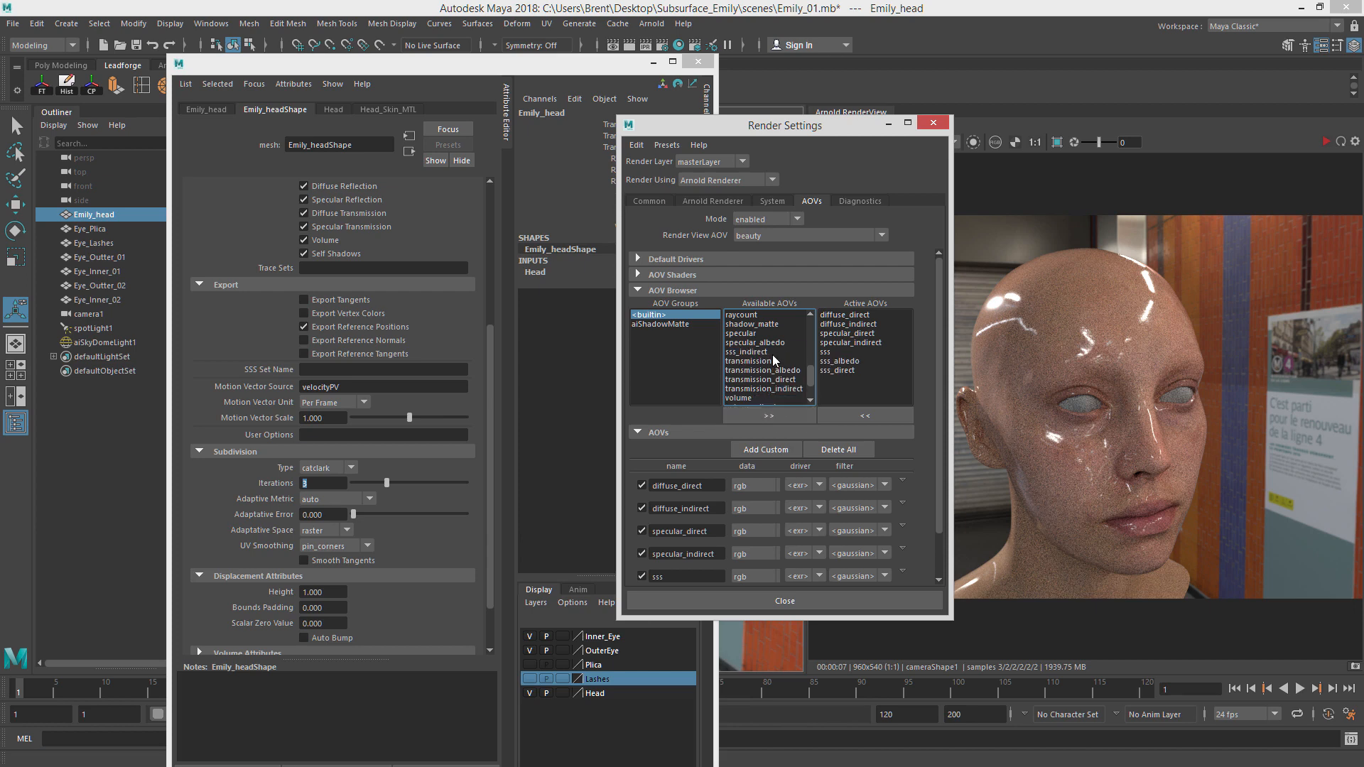
click(776, 352)
click(778, 414)
scroll(790, 372, down, 2)
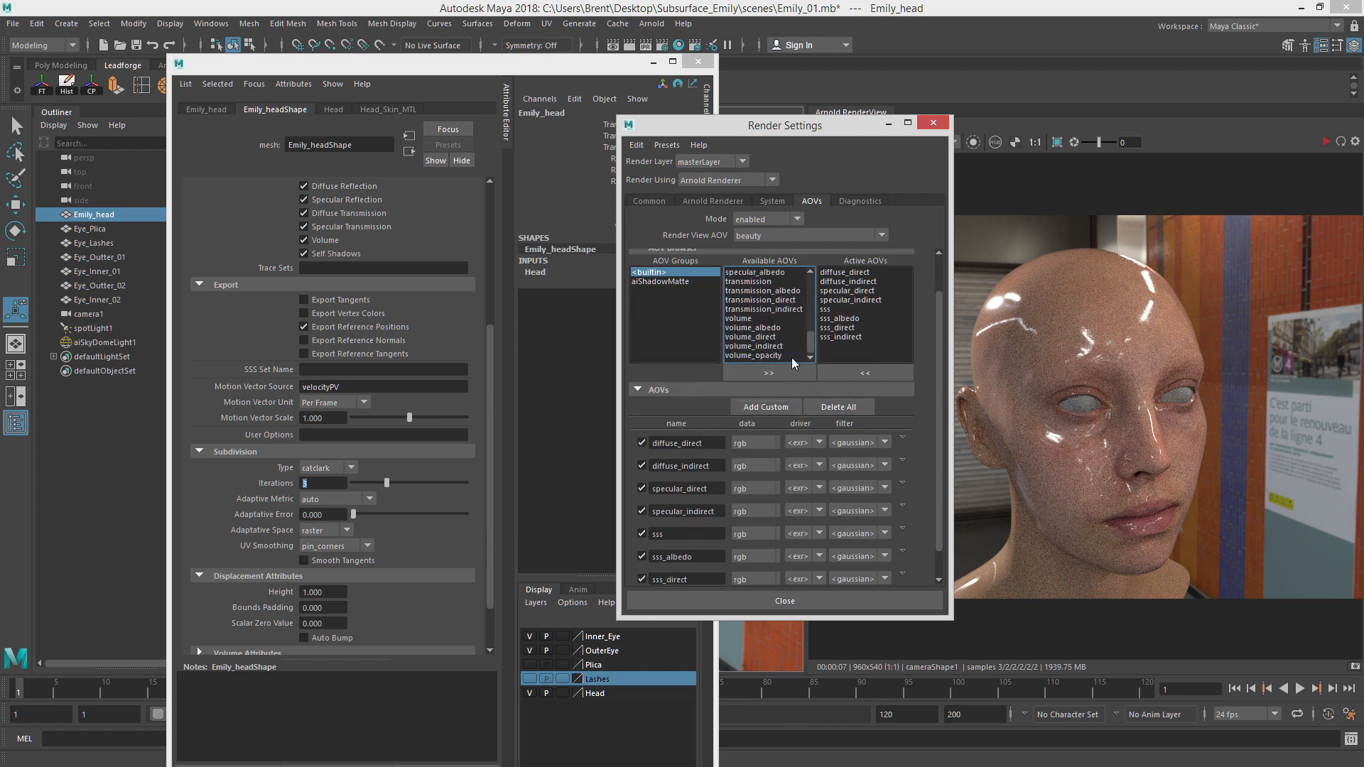
scroll(794, 344, up, 3)
scroll(792, 344, up, 3)
scroll(785, 551, up, 2)
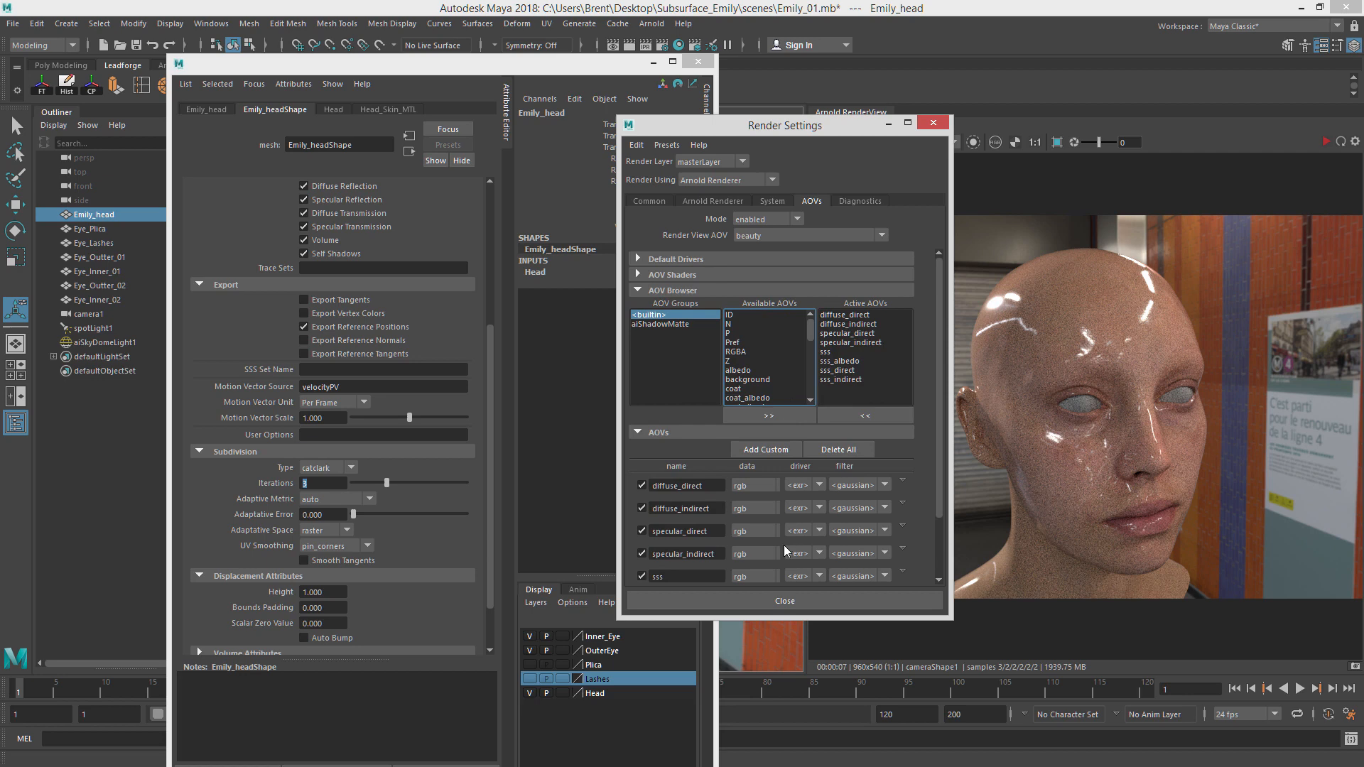
Close the Render Settings, restart the Arnold IPR render and view the diffuse_direct and diffuse_indirect passes.
click(796, 600)
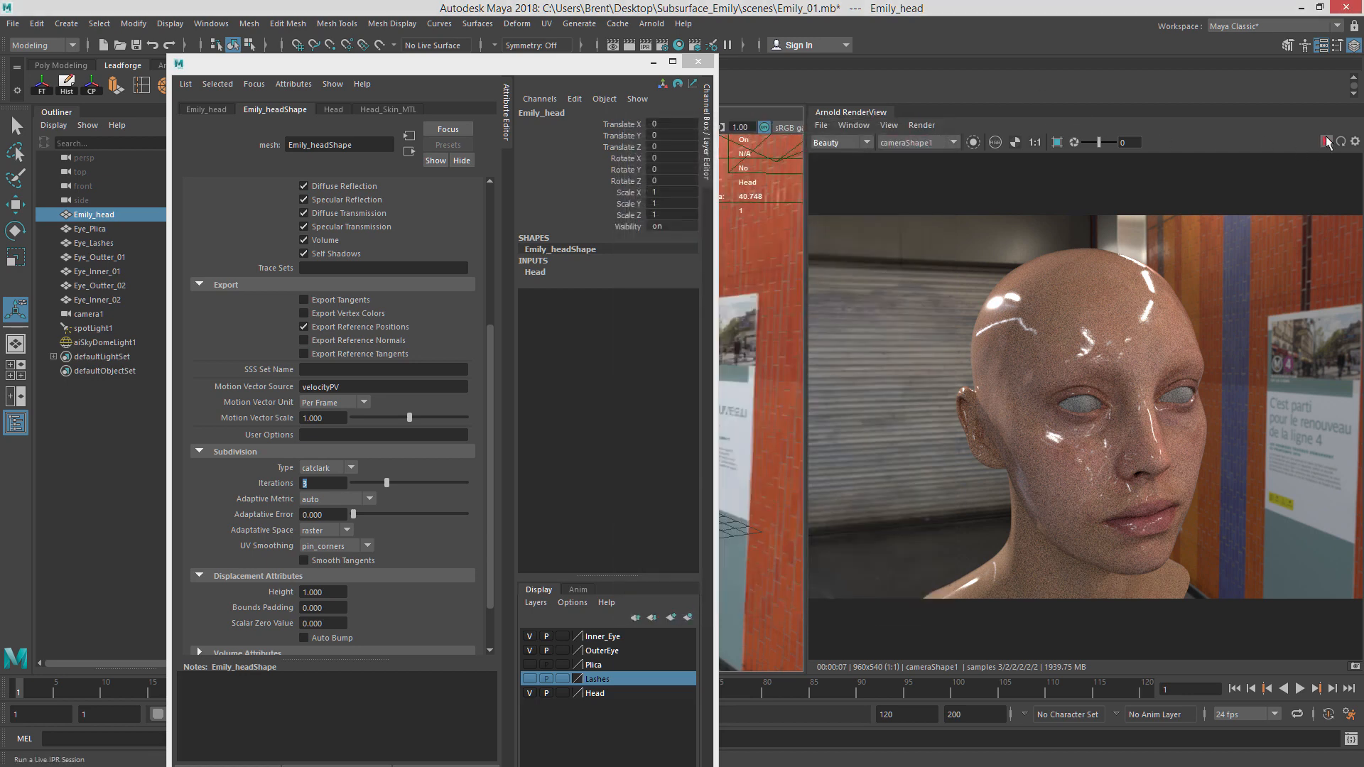
click(1327, 144)
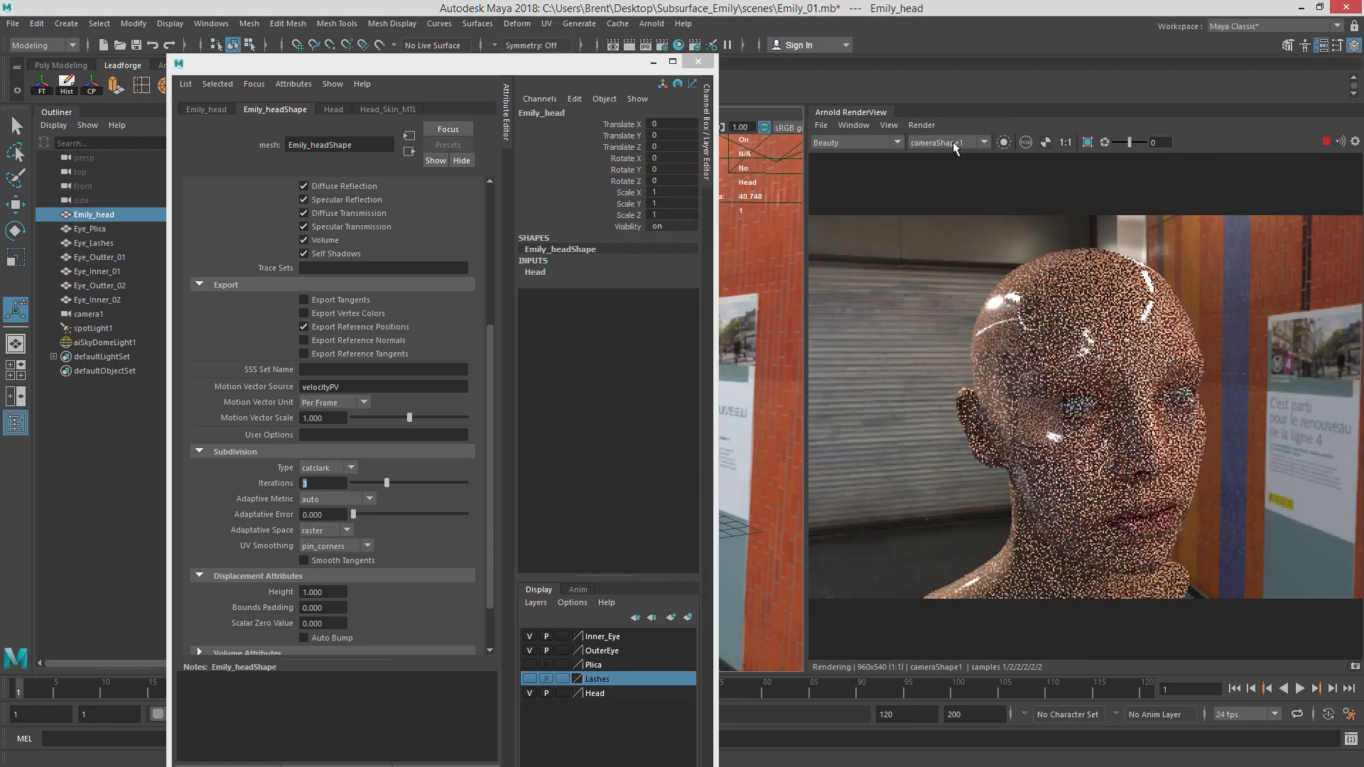
click(884, 142)
click(871, 164)
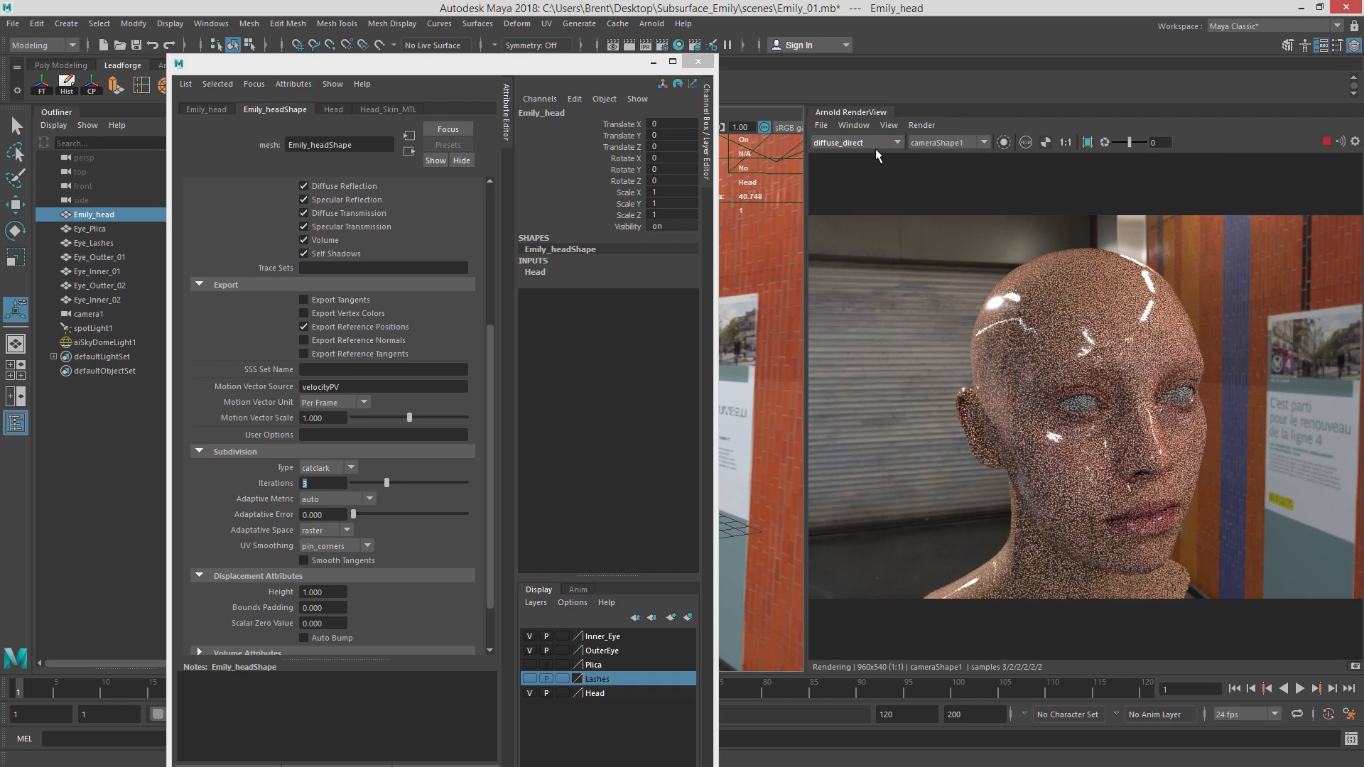
click(881, 141)
click(864, 174)
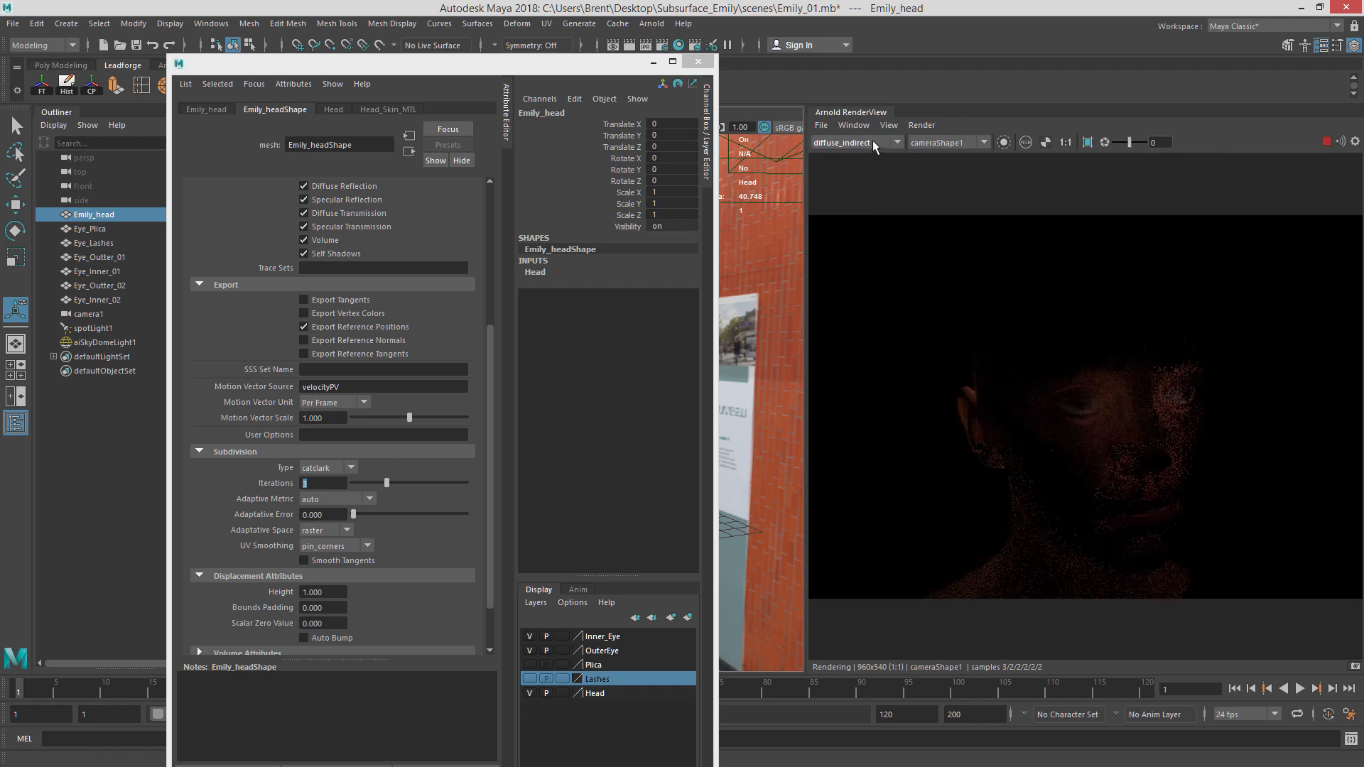
View the sss pass, compare specular_direct with specular_indirect, and leave specular_direct displayed in the render view.
click(877, 140)
click(866, 202)
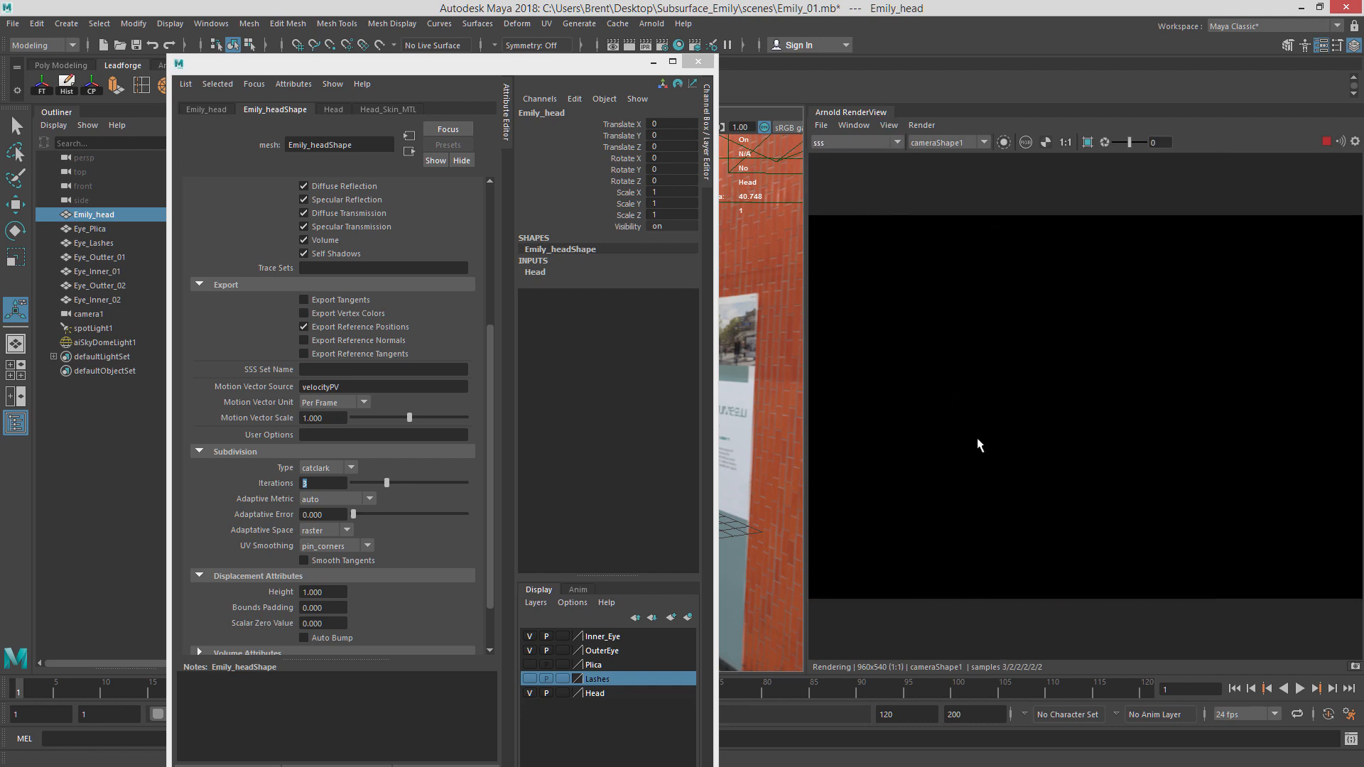
click(874, 144)
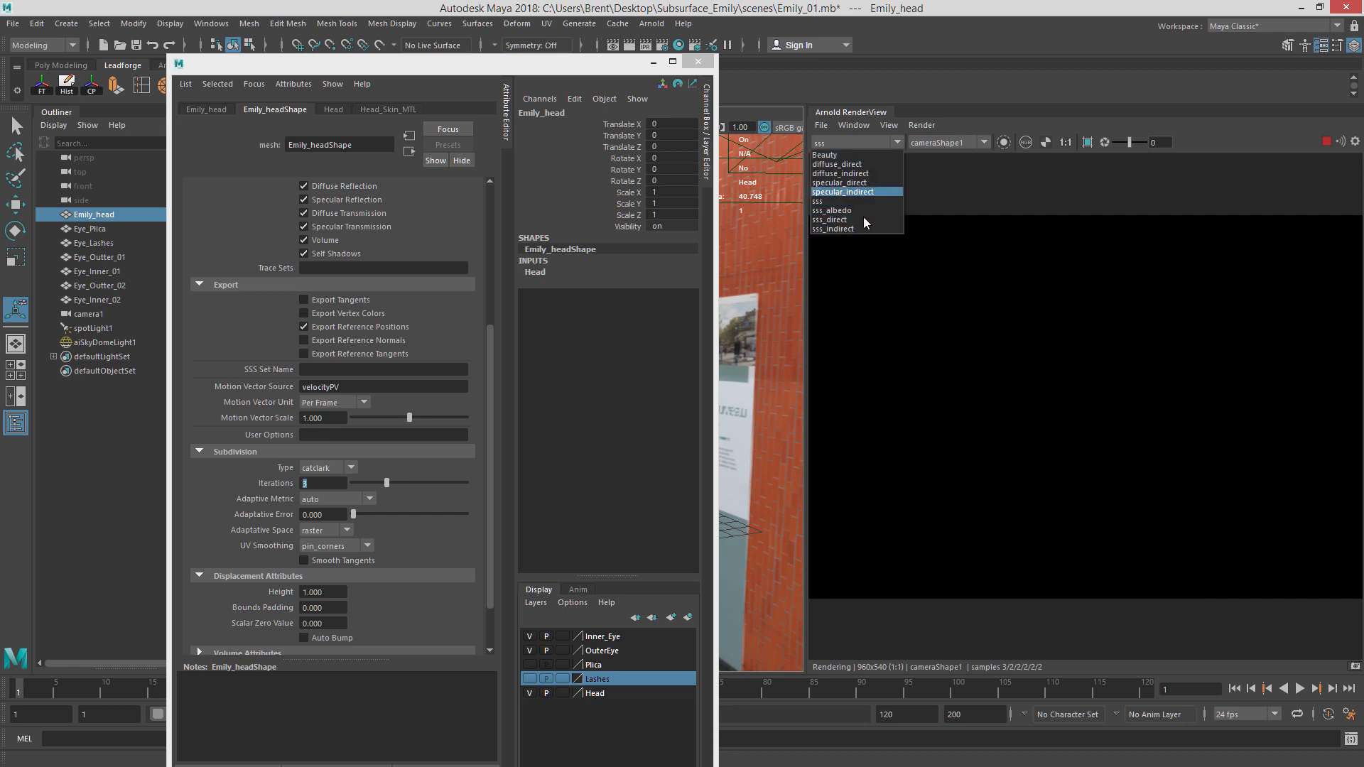
click(864, 181)
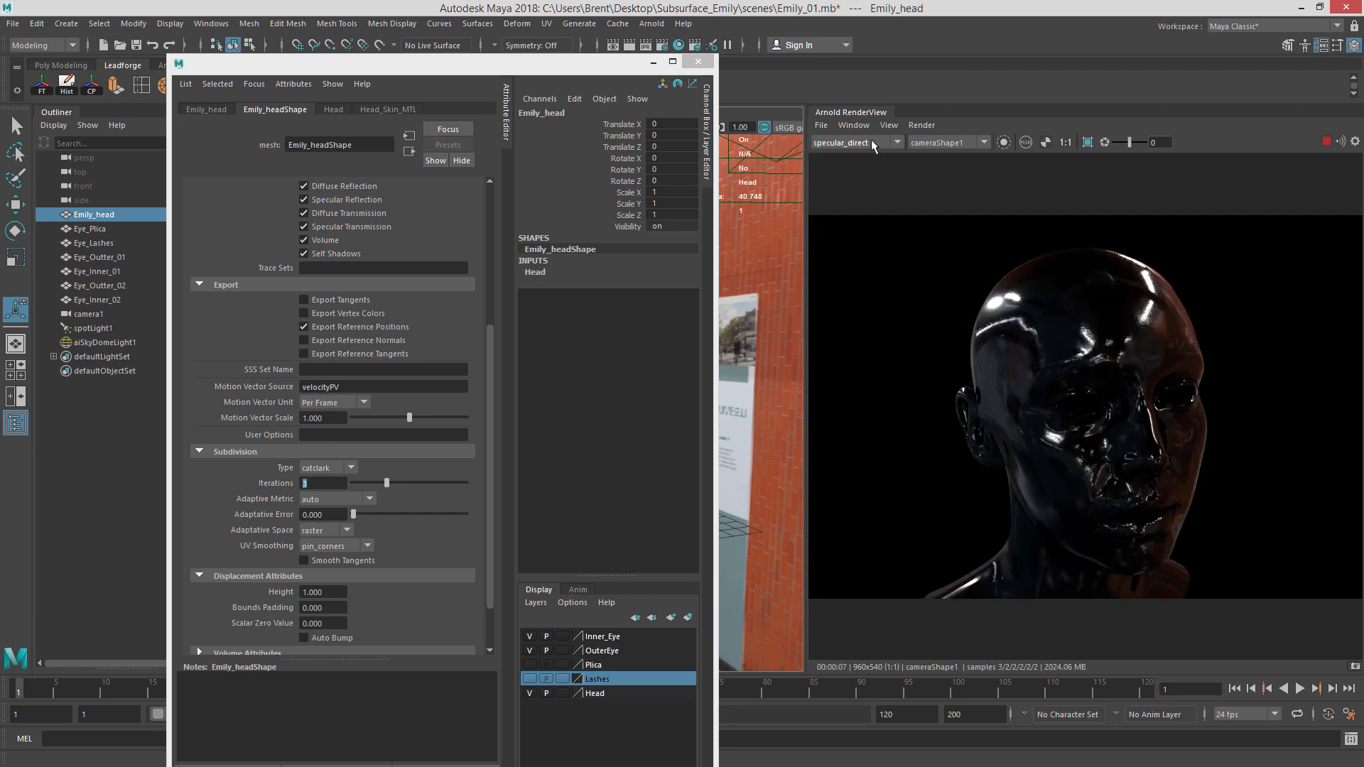
click(871, 143)
click(868, 190)
click(871, 144)
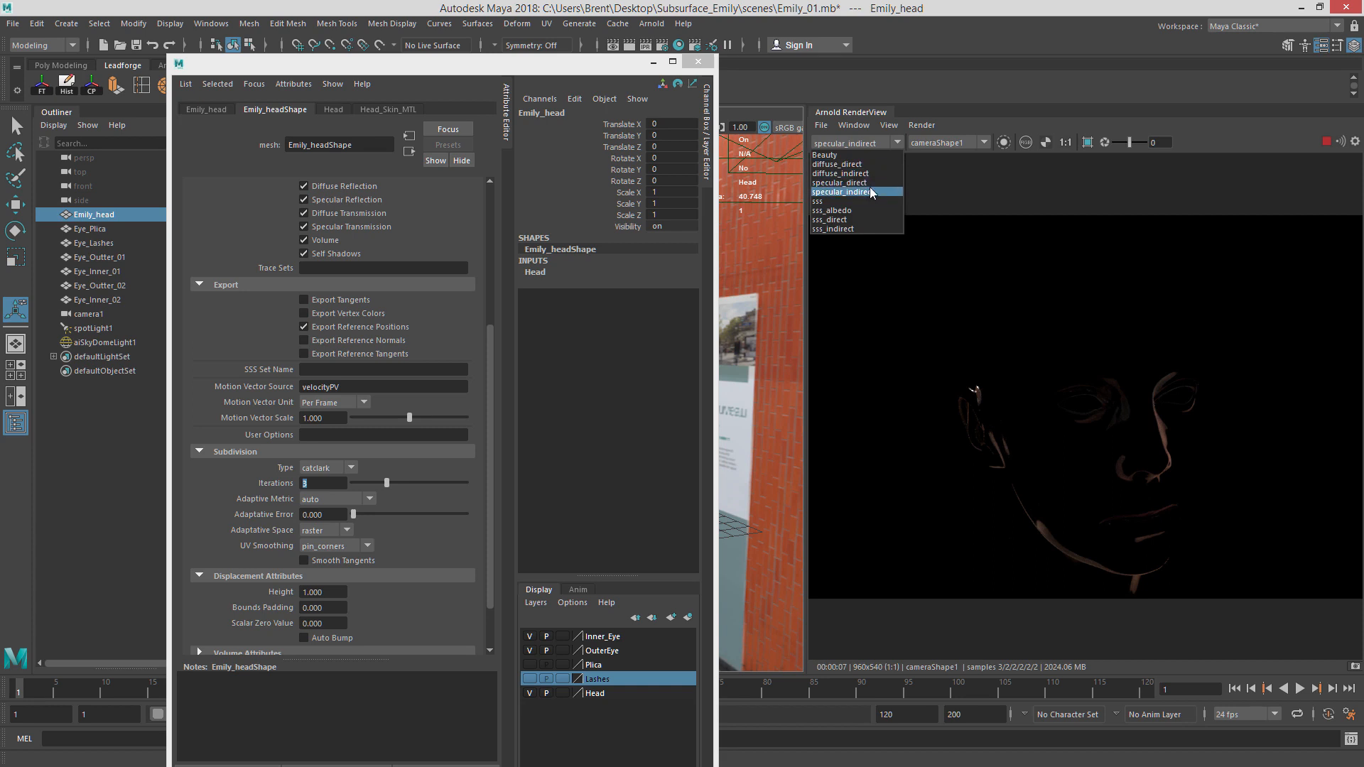
click(868, 183)
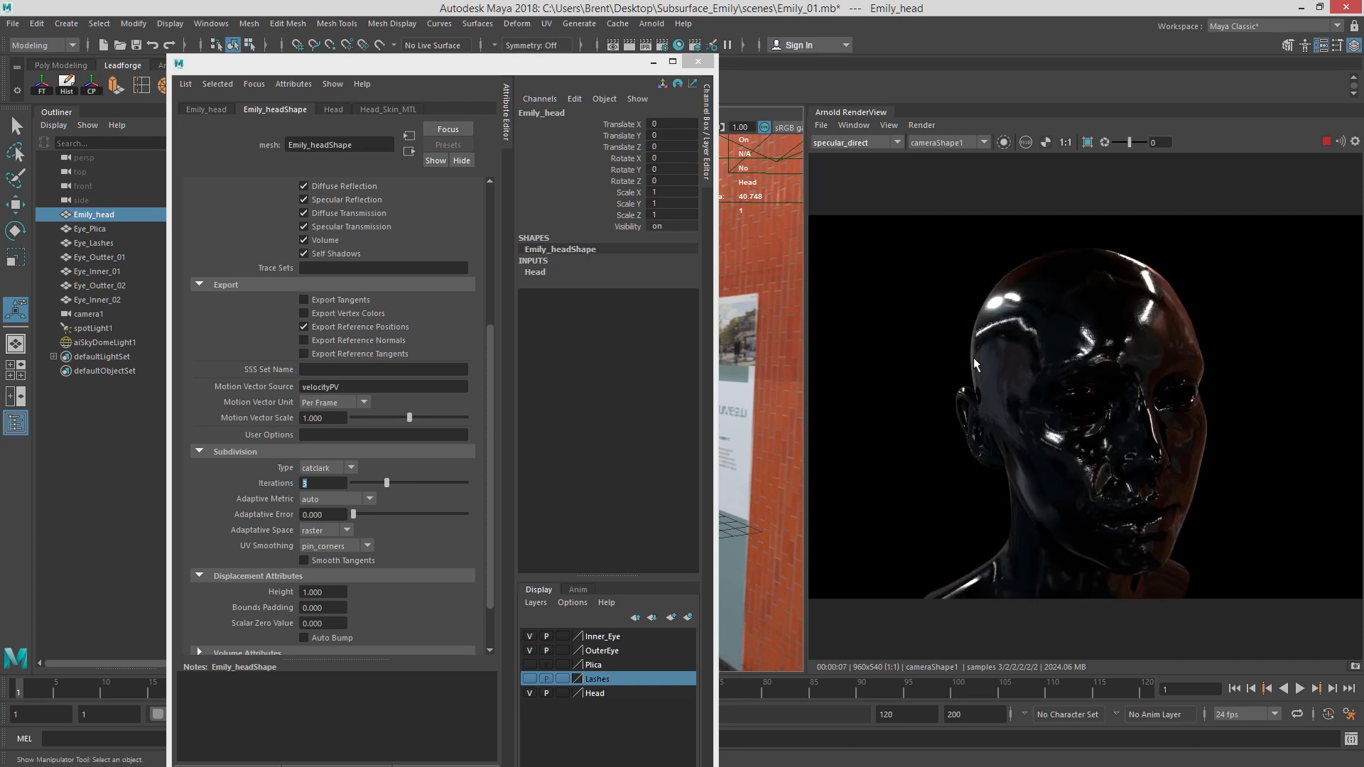
Set Head_Skin_MTL's specular roughness to about 0.491 while watching the specular pass, and switch the render view back to Beauty.
key(Down)
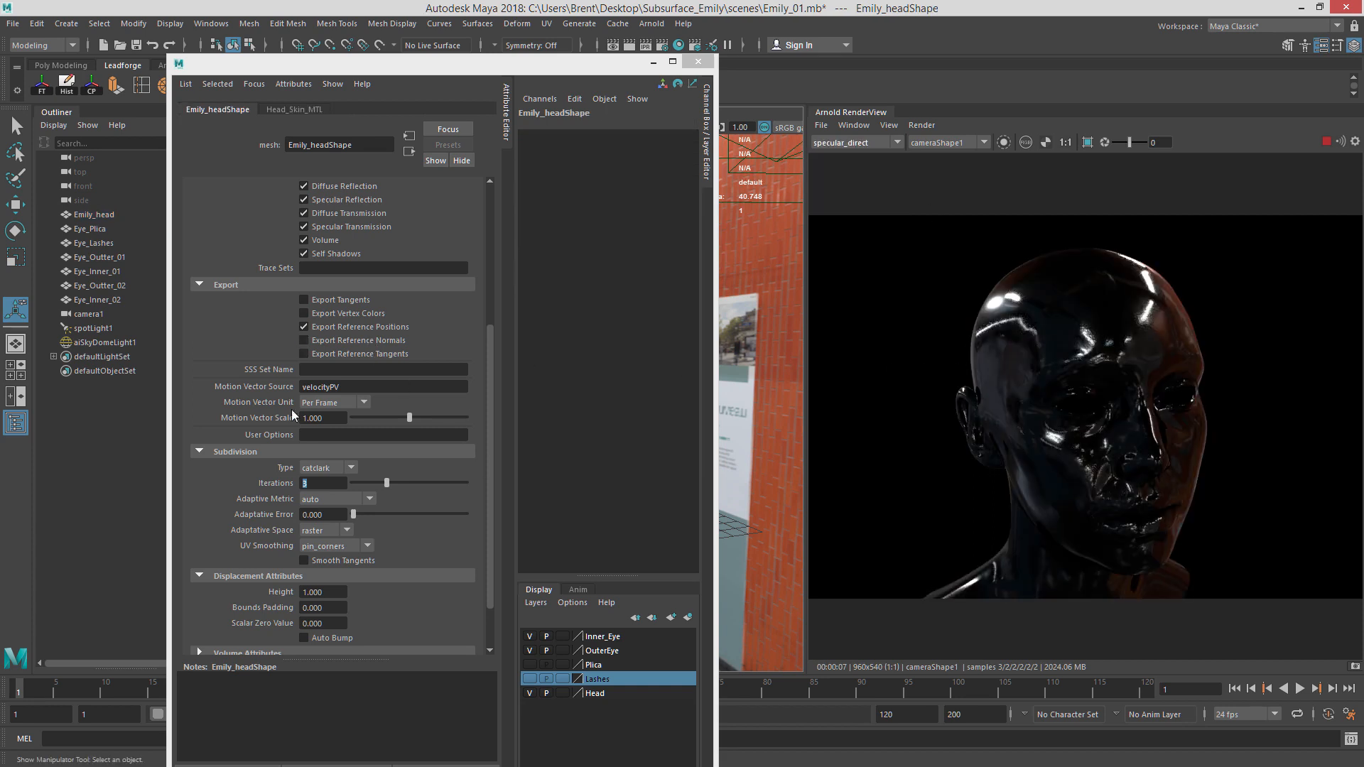
click(292, 110)
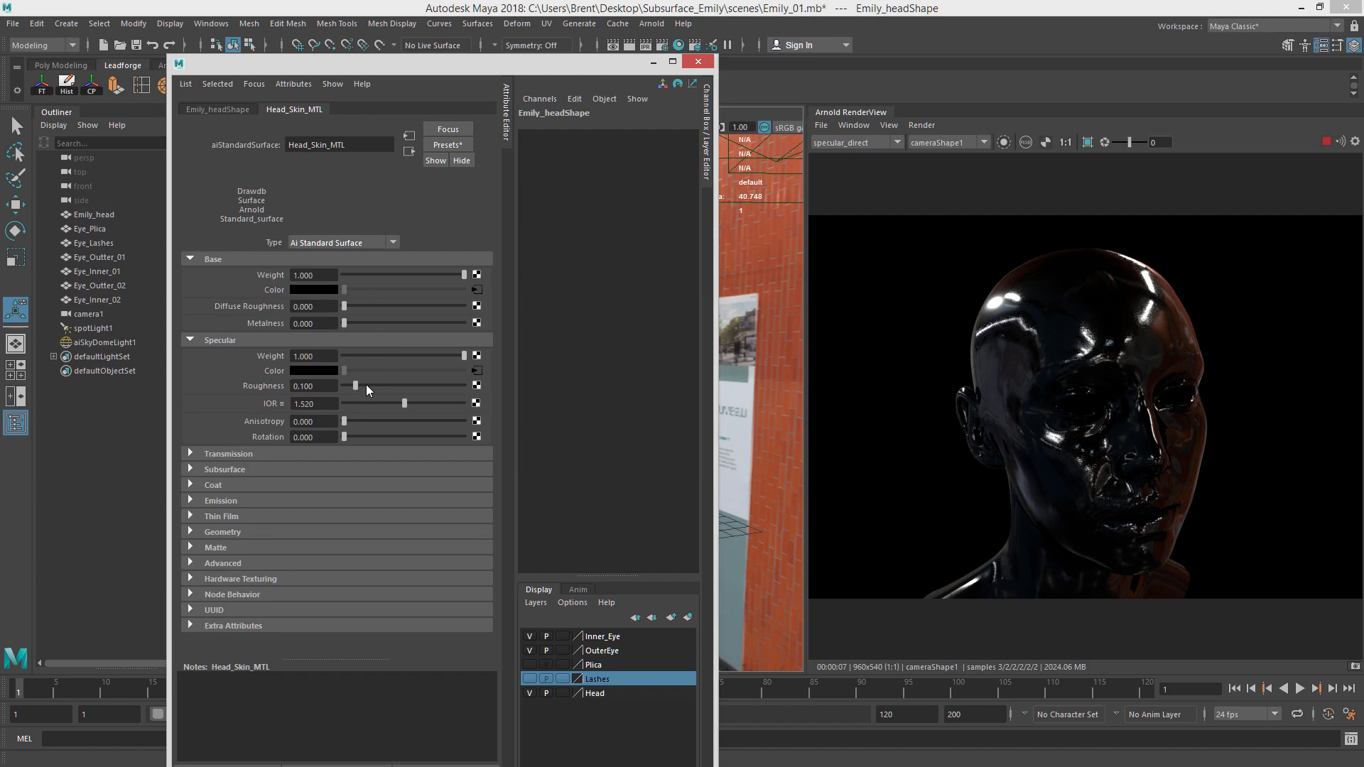
drag(365, 385, 400, 387)
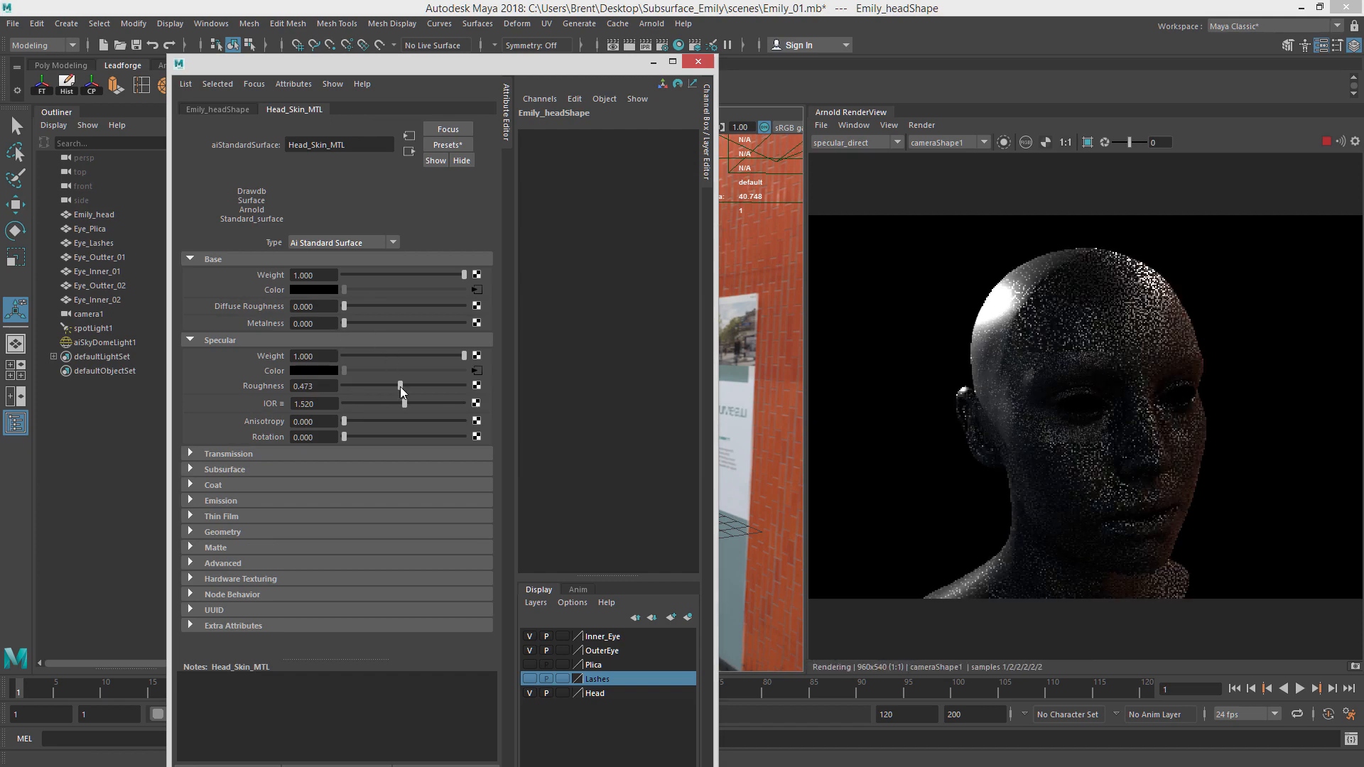
drag(400, 388, 404, 388)
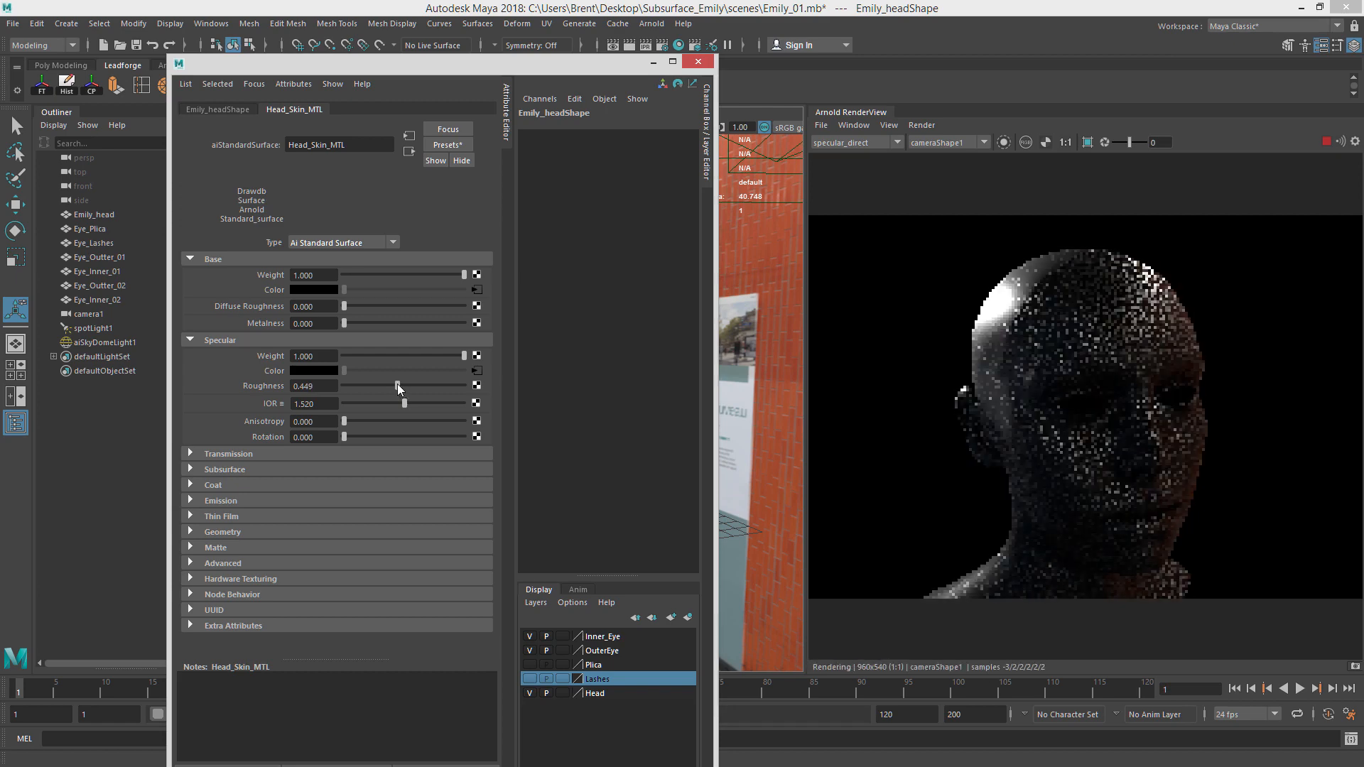
drag(398, 384, 395, 384)
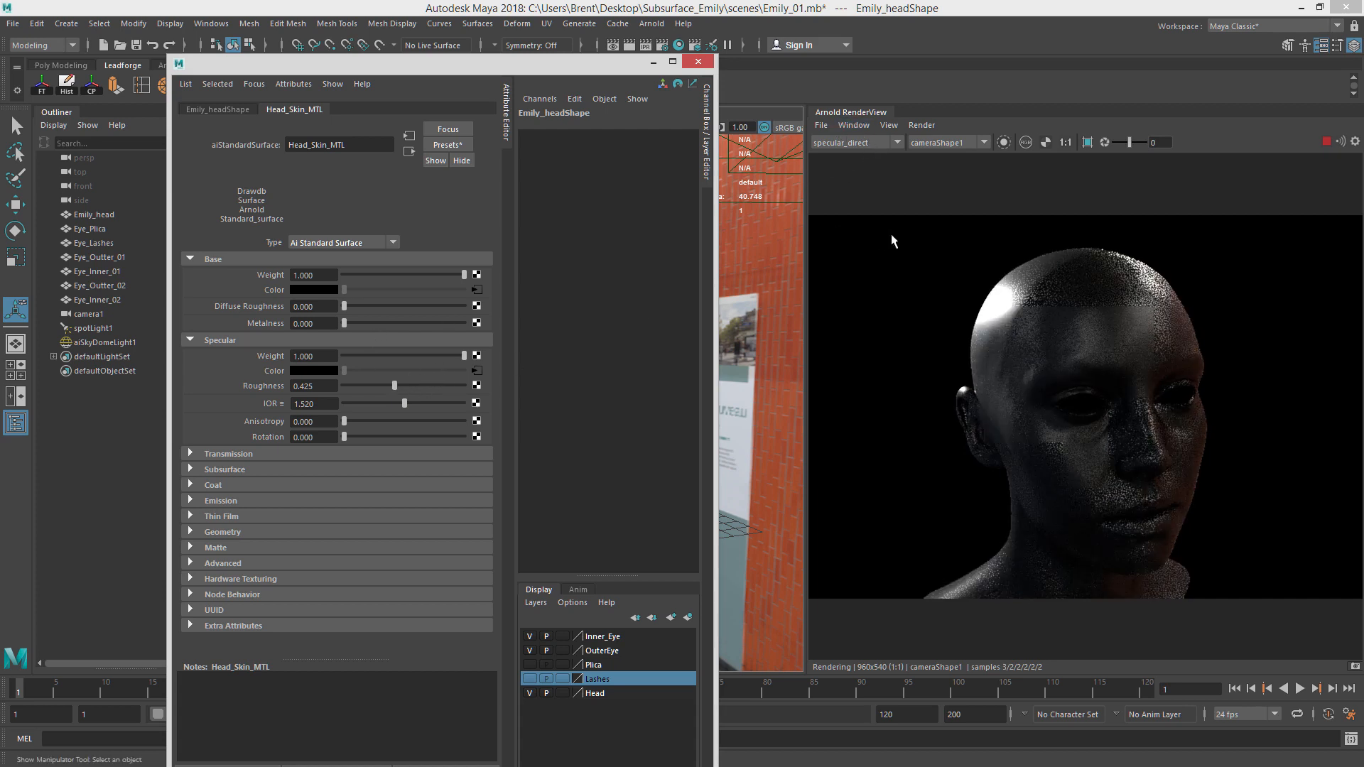
scroll(1116, 373, up, 3)
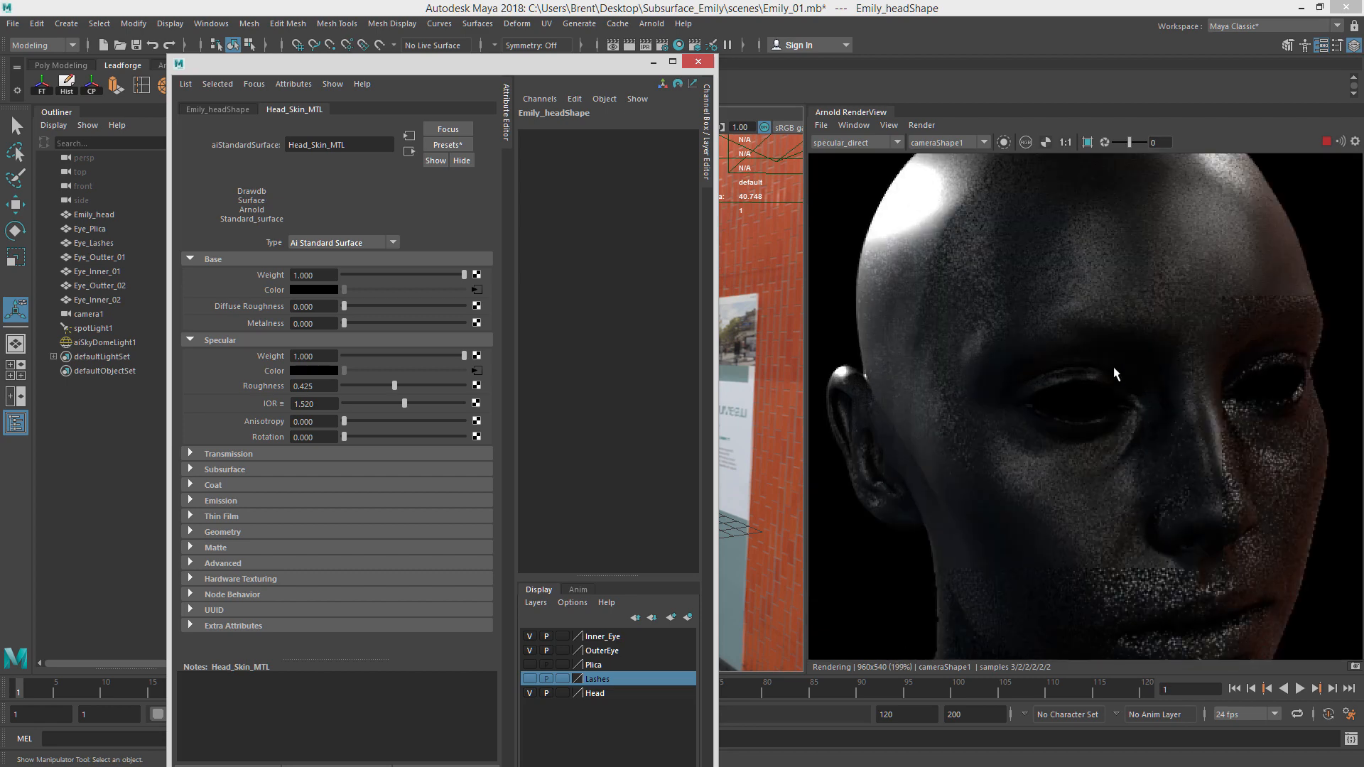
scroll(1114, 373, down, 1)
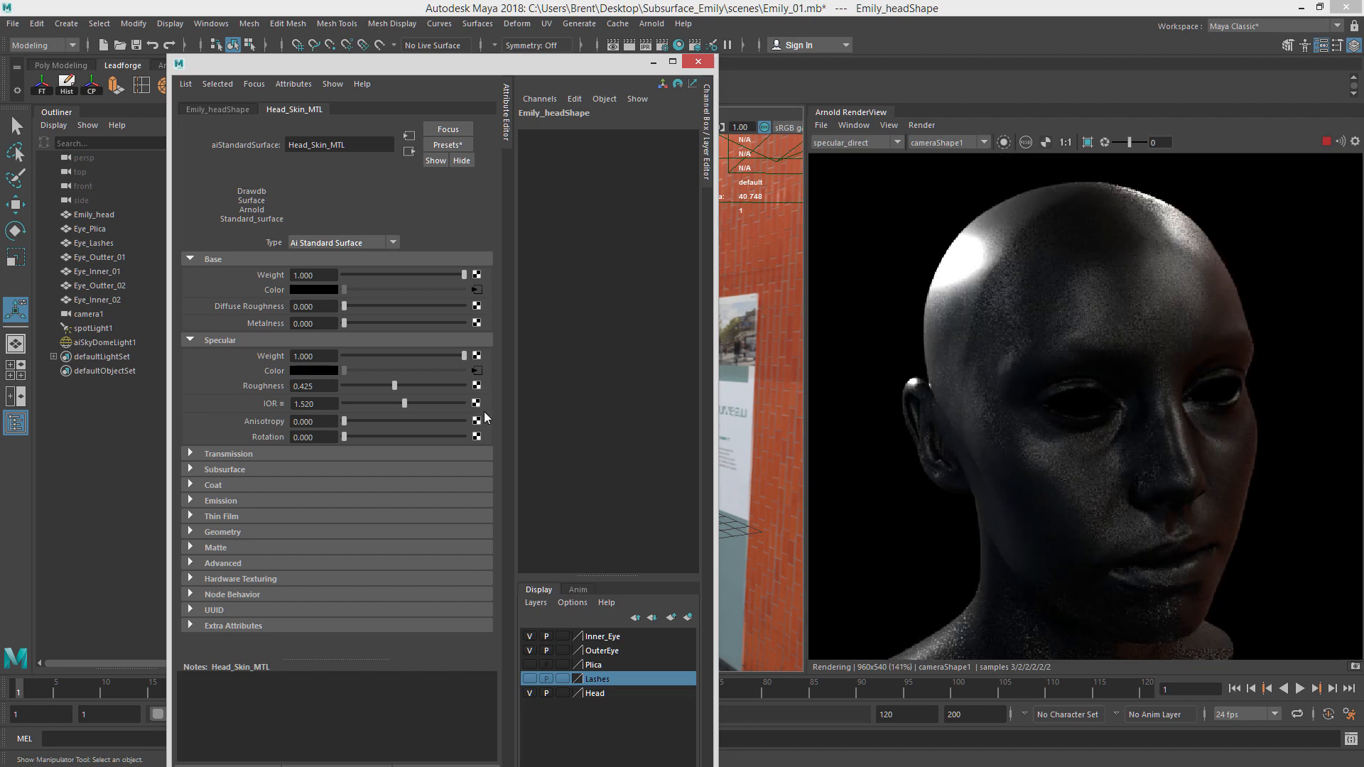
click(403, 386)
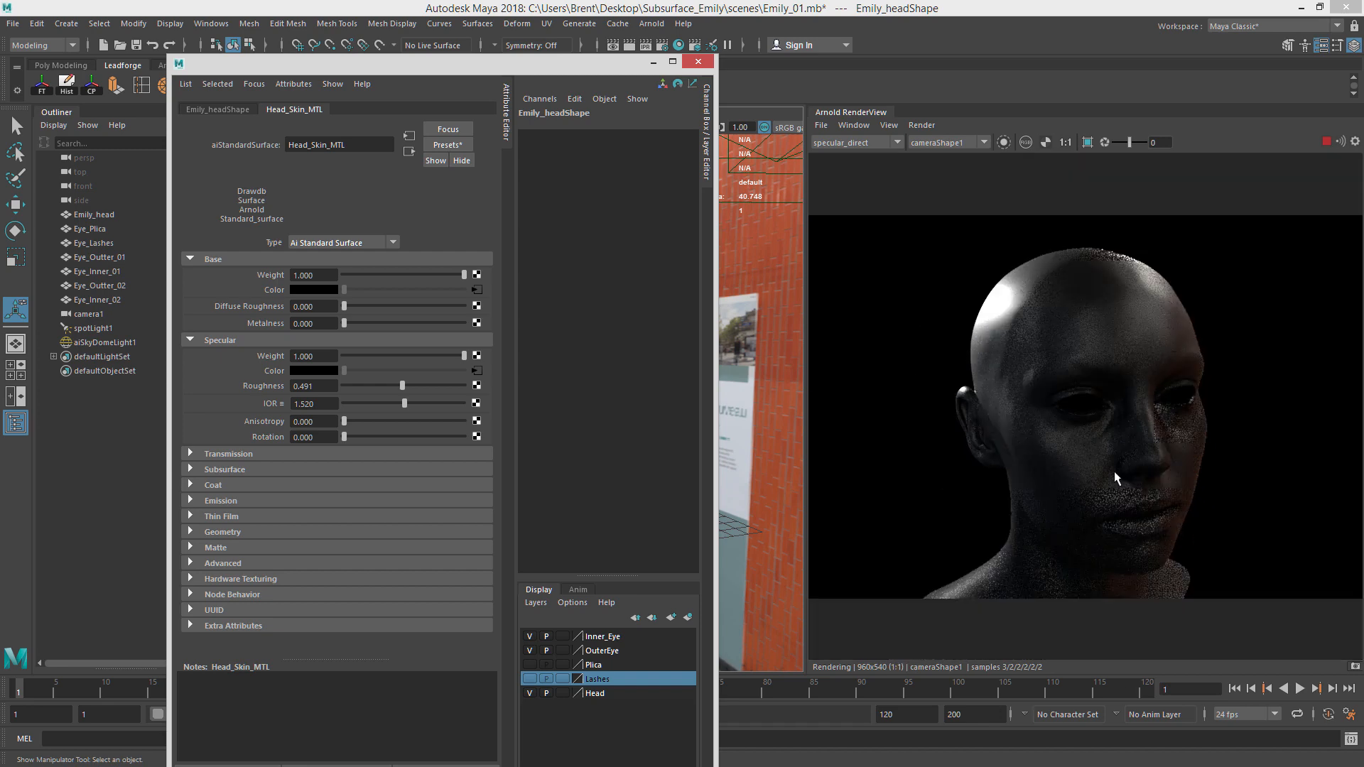
scroll(1093, 467, down, 2)
scroll(1107, 452, up, 1)
click(872, 142)
click(877, 153)
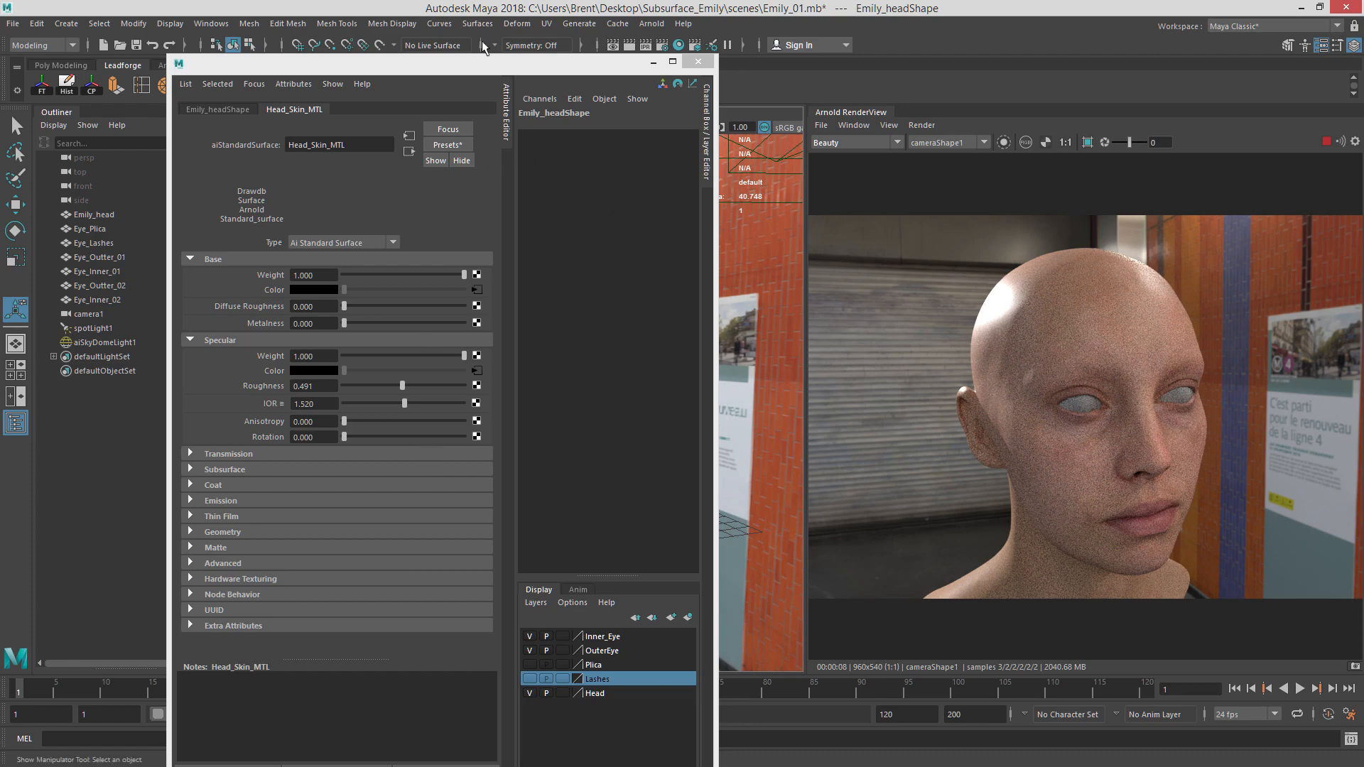
Float the Attribute Editor together with the Channel Box in one window, narrowed so the rendered head stays visible.
drag(480, 71, 812, 39)
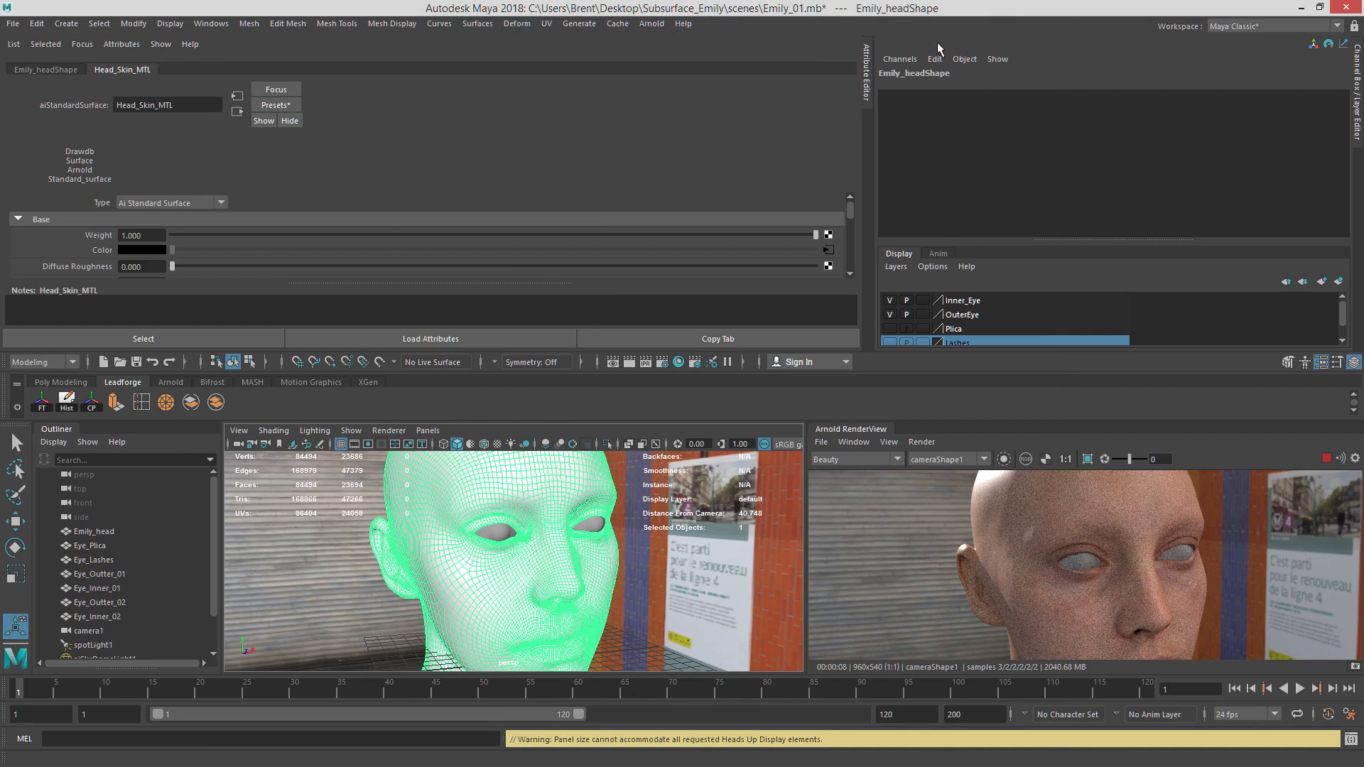
mouse_move(887, 18)
mouse_down()
mouse_move(885, 71)
mouse_move(873, 5)
mouse_up()
drag(867, 64, 989, 204)
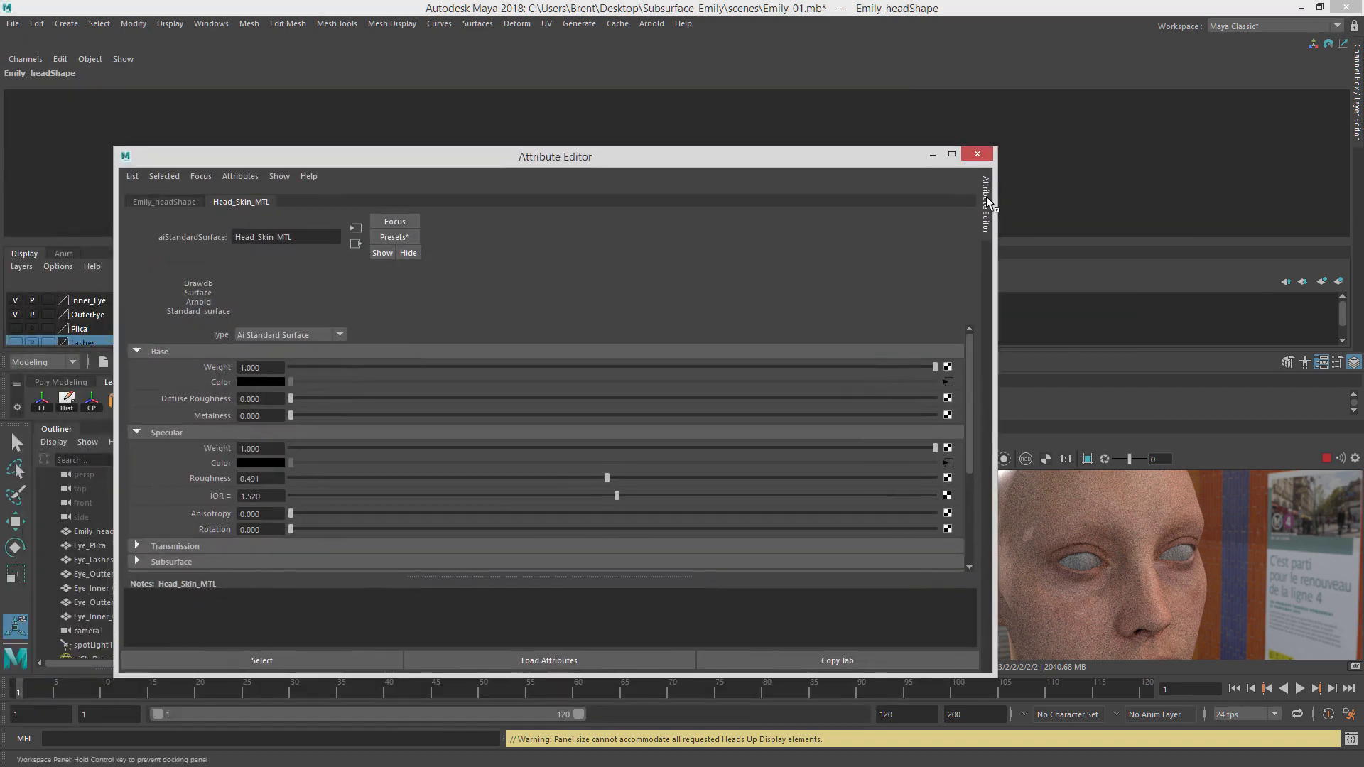
drag(1352, 75, 863, 191)
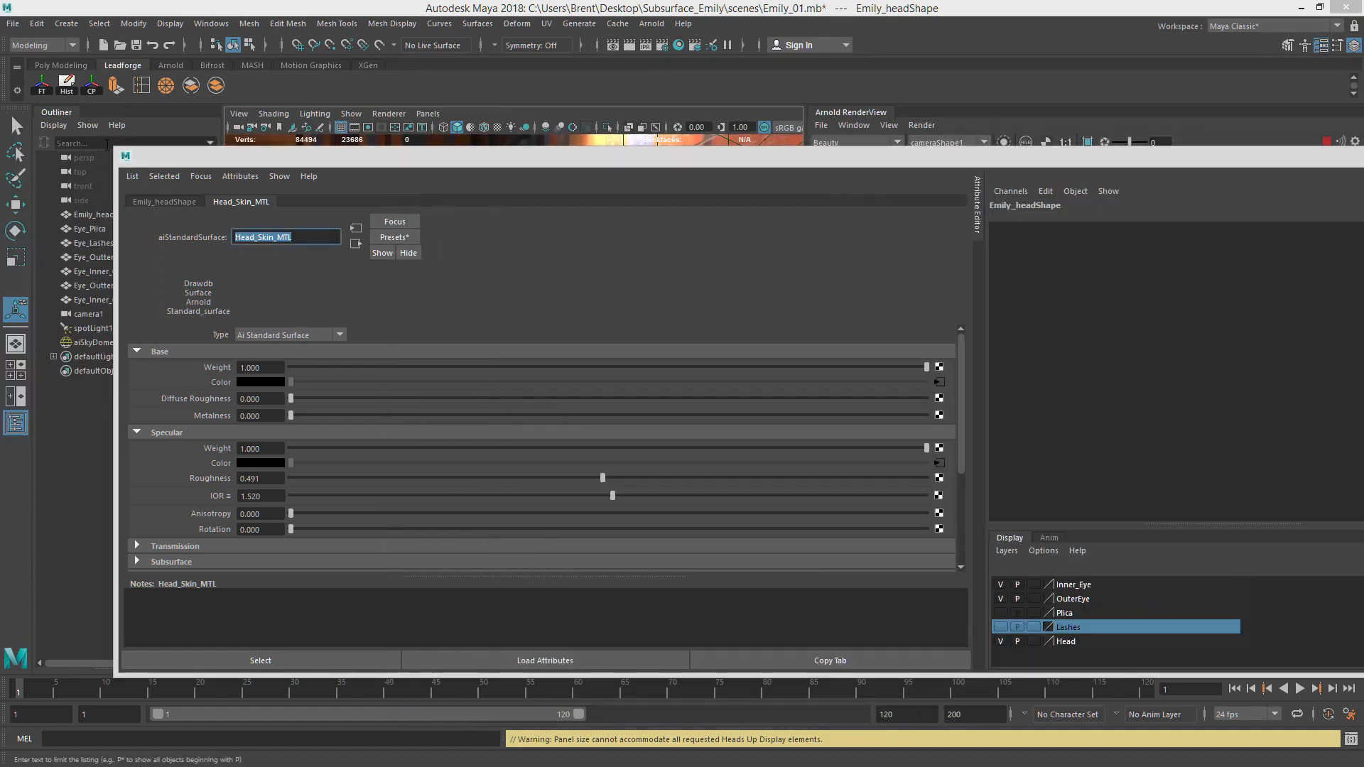
drag(114, 150, 618, 16)
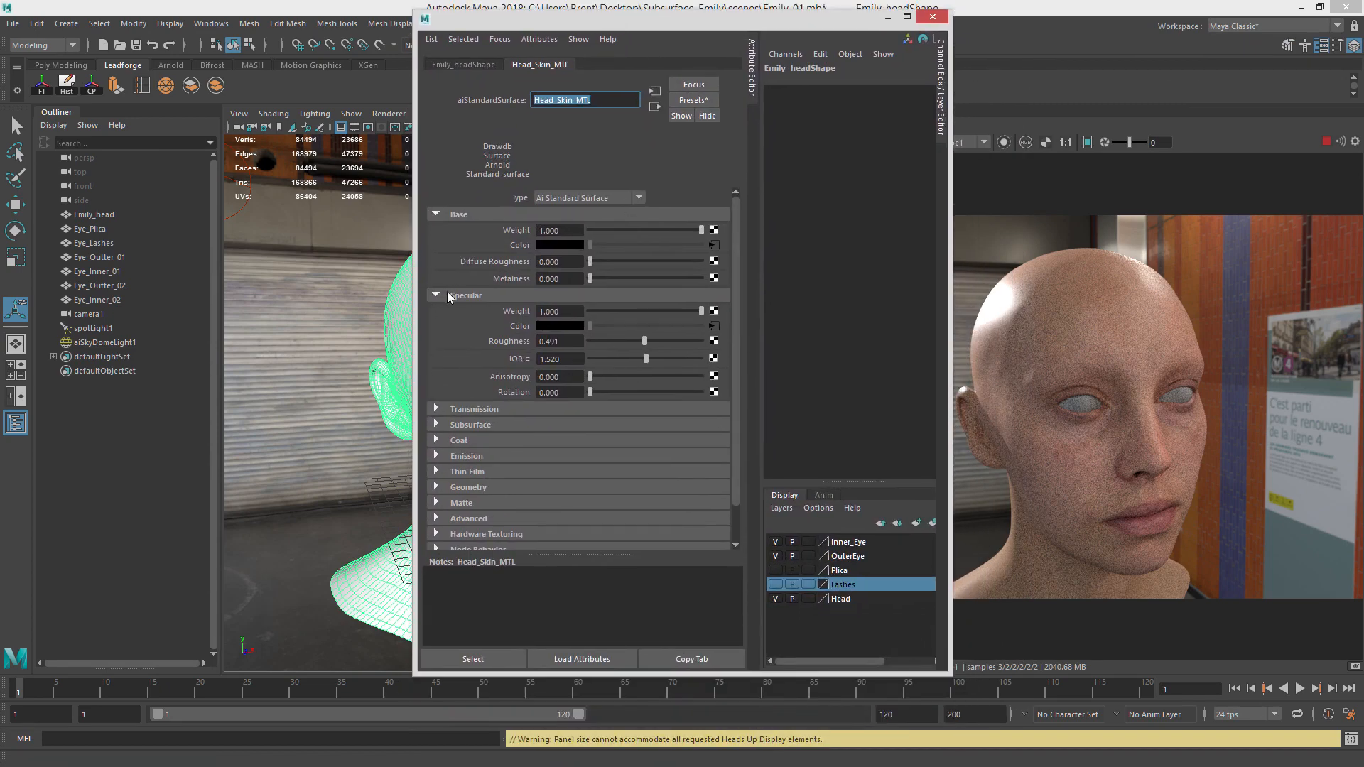
Select the Emily_head mesh and display its Head_Skin_MTL material attributes.
click(375, 306)
click(399, 317)
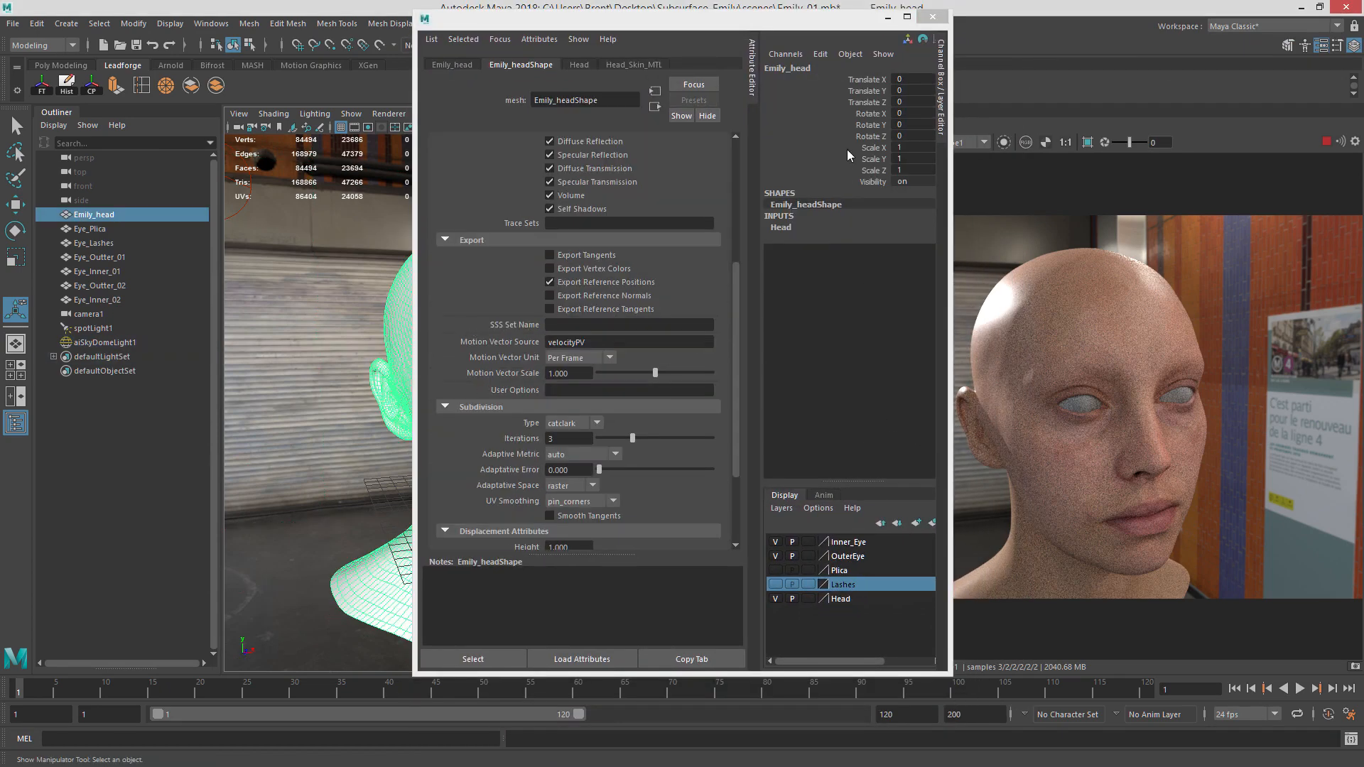
click(631, 66)
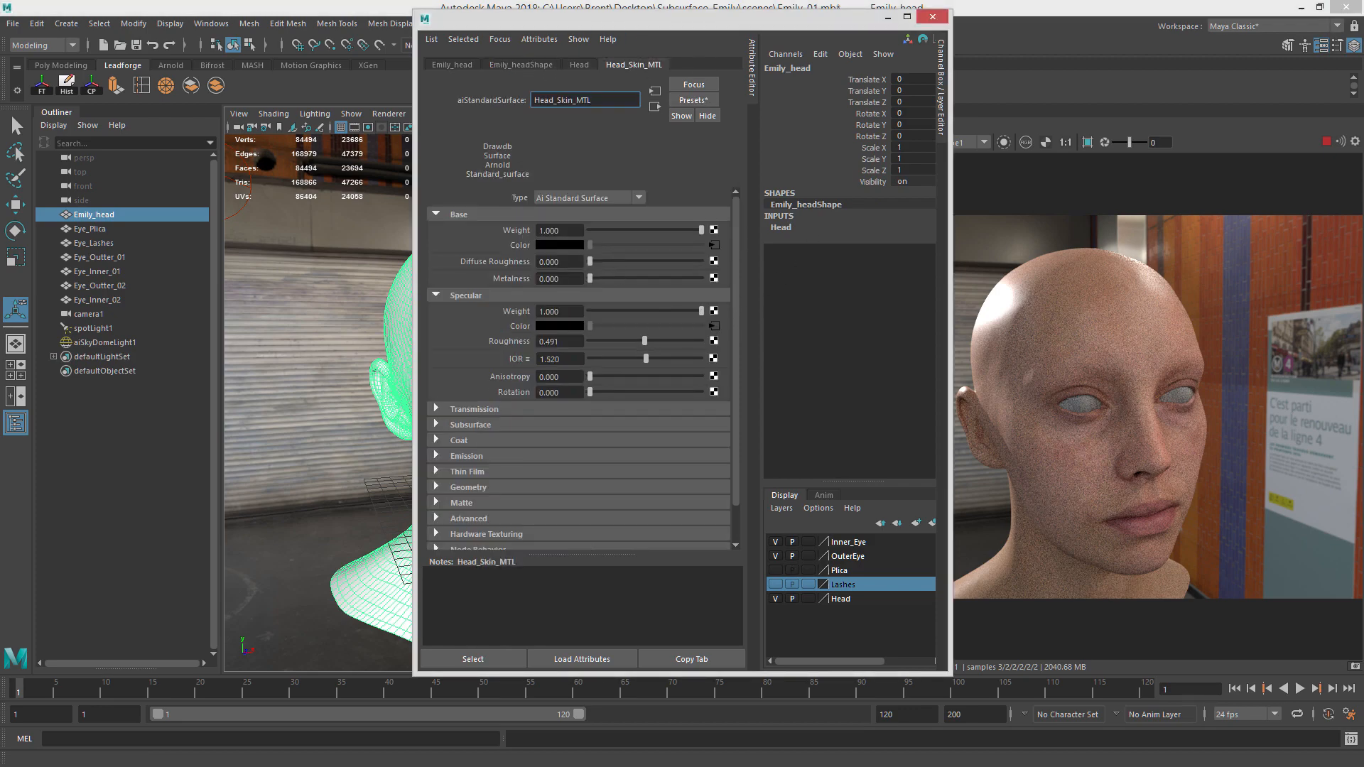
Move the Attribute Editor aside and place the Hypershade beside the rendered head.
drag(1363, 43, 642, 27)
drag(438, 19, 56, 24)
click(441, 26)
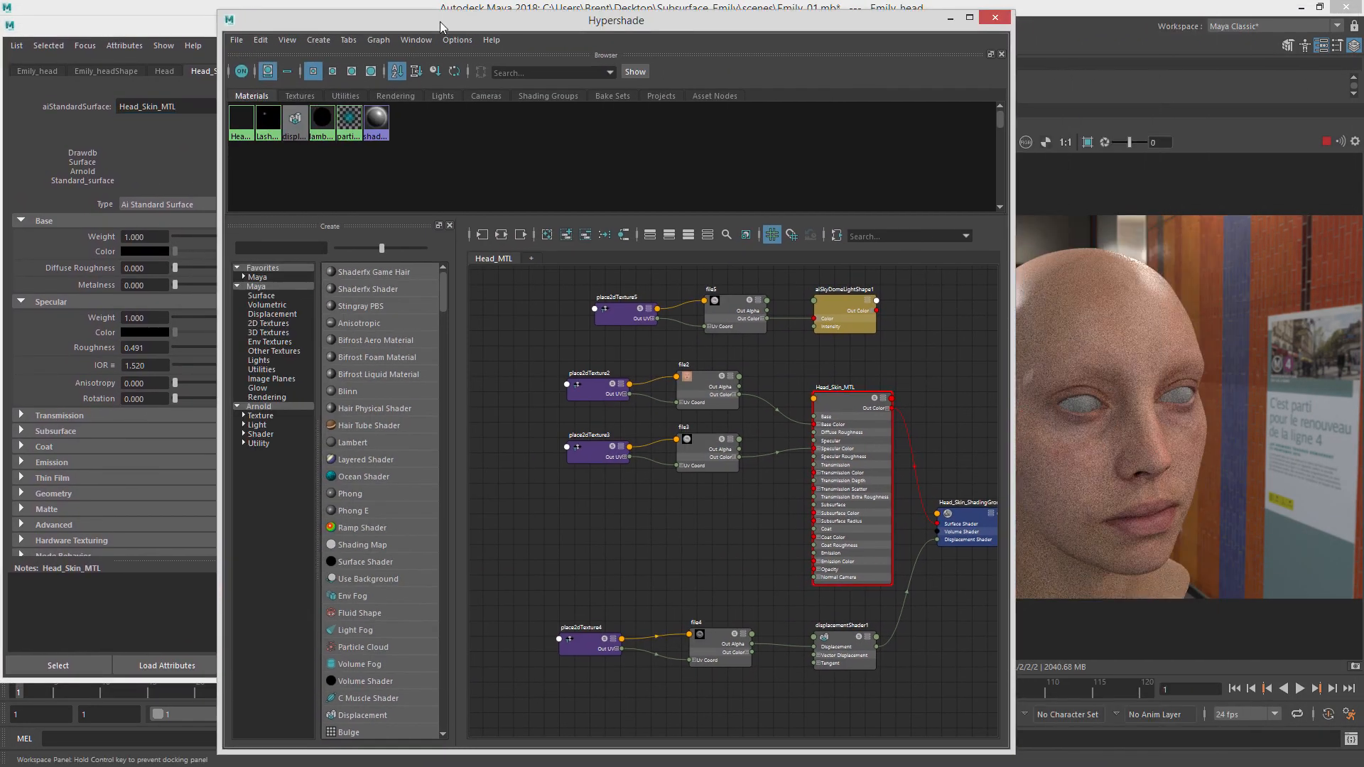
drag(440, 26, 271, 39)
Remove the aiSkyDomeLight shape with its file5 and place2dTexture5 nodes from the Head_MTL graph.
mouse_move(659, 333)
alt+right_down()
mouse_move(701, 344)
mouse_move(648, 344)
alt+right_up()
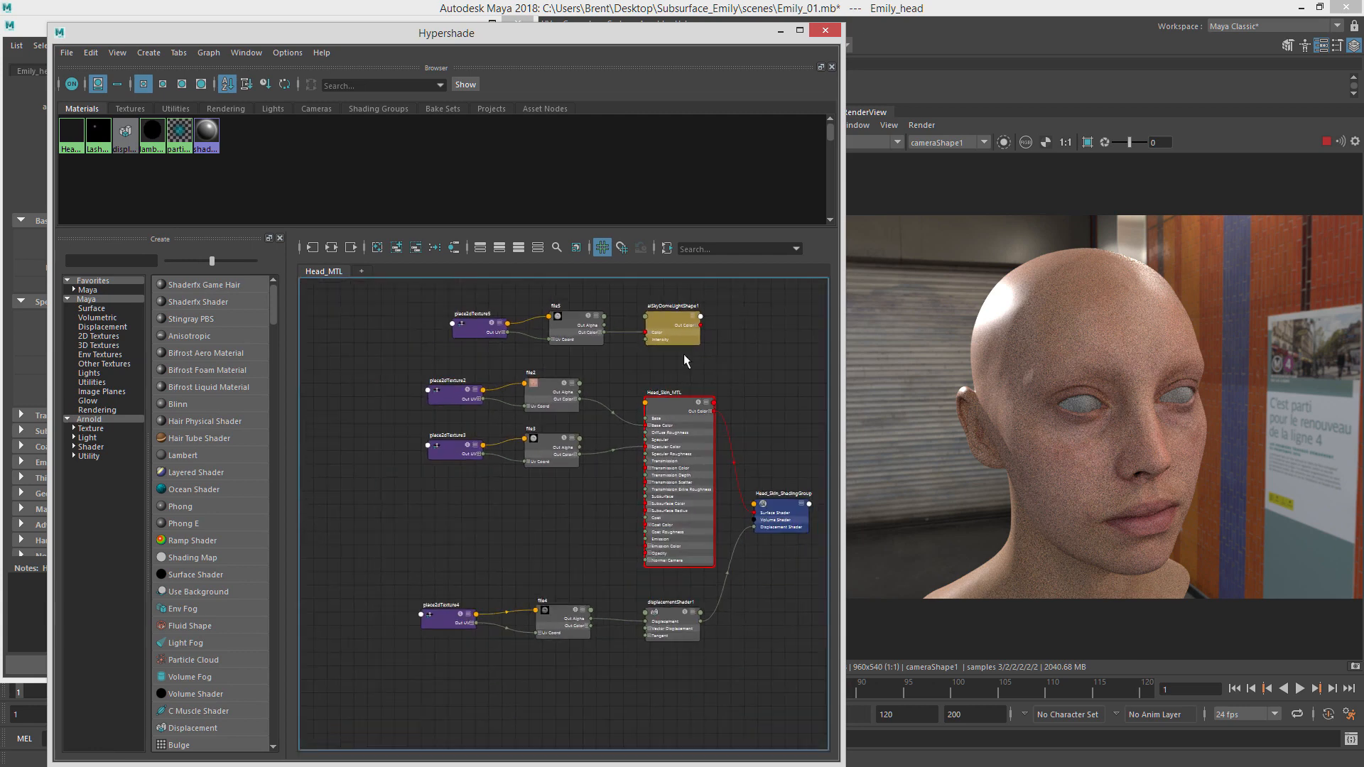
drag(753, 312, 399, 348)
key(Delete)
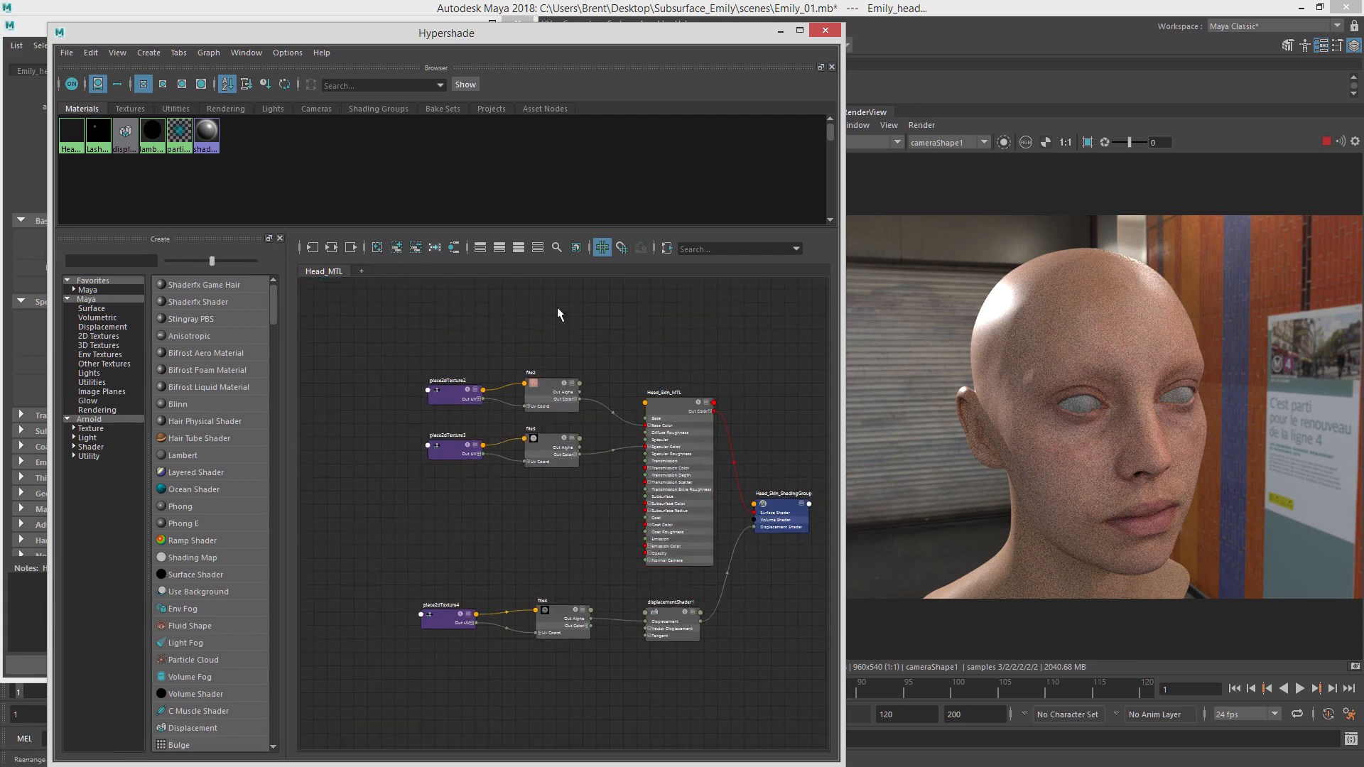
Move the file2 and file3 texture nodes with their placement nodes away from Head_Skin_MTL, and offset file2 toward the material.
scroll(755, 420, up, 3)
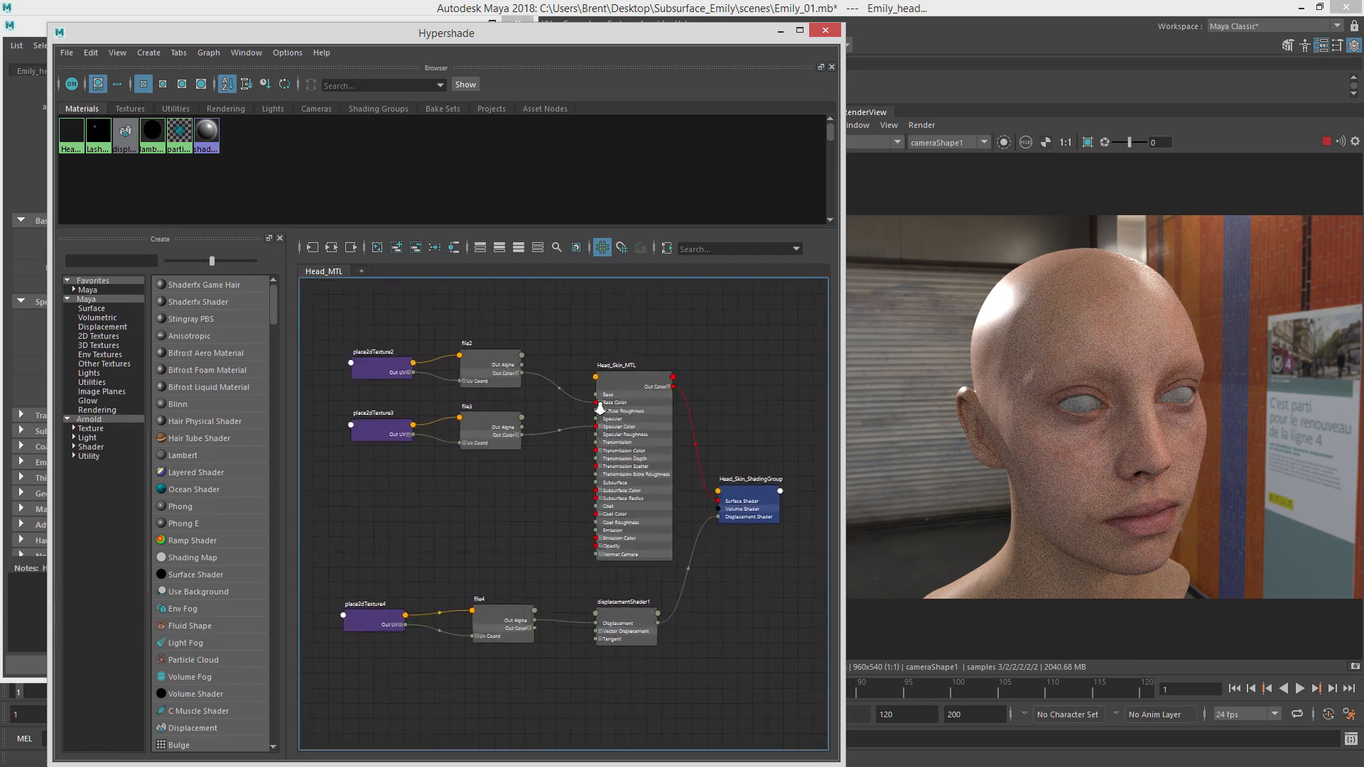
alt+right_drag(600, 408, 639, 416)
alt+middle_drag(606, 434, 627, 417)
alt+right_drag(628, 417, 561, 407)
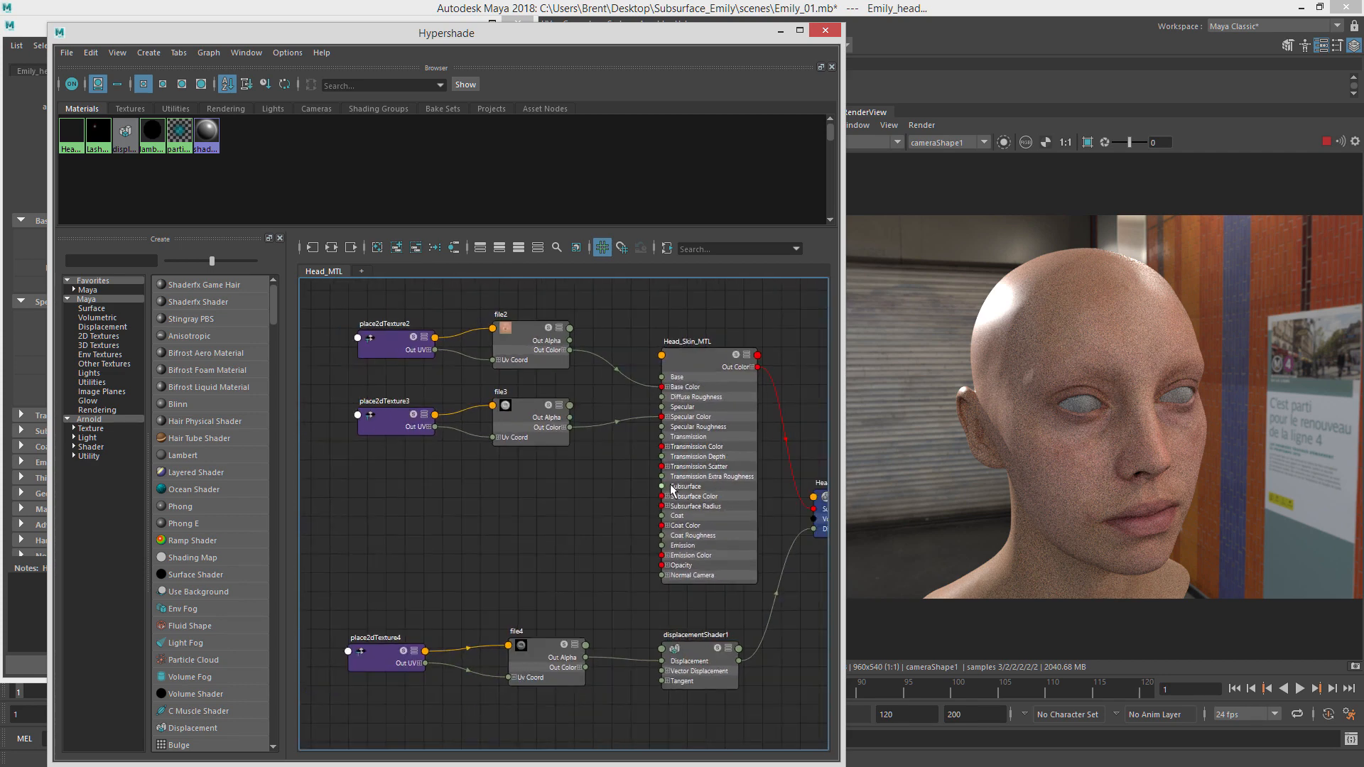
alt+middle_drag(450, 387, 559, 390)
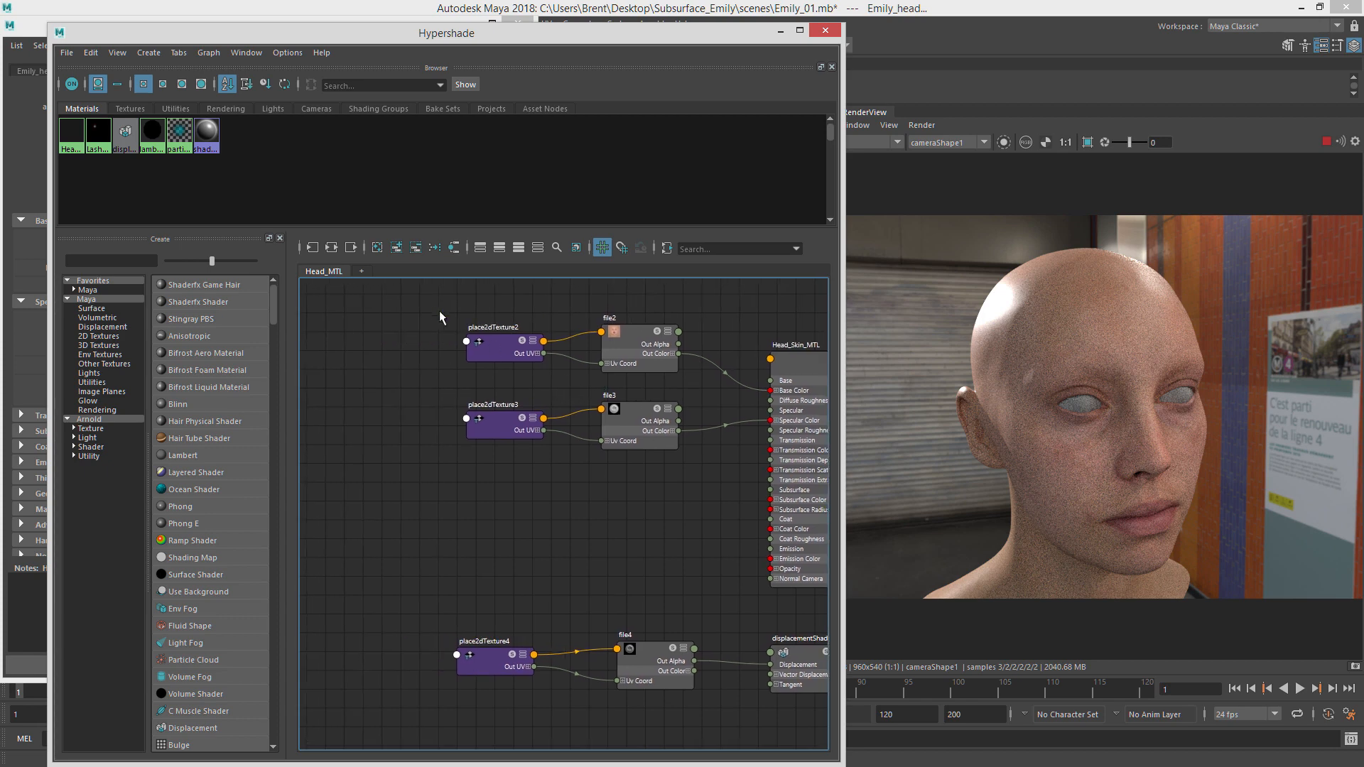
drag(432, 309, 664, 490)
drag(626, 419, 536, 406)
drag(530, 336, 592, 339)
Create an aiColorCorrect node in the Head_MTL graph, placed below the file3 node beside Head_Skin_MTL.
click(633, 484)
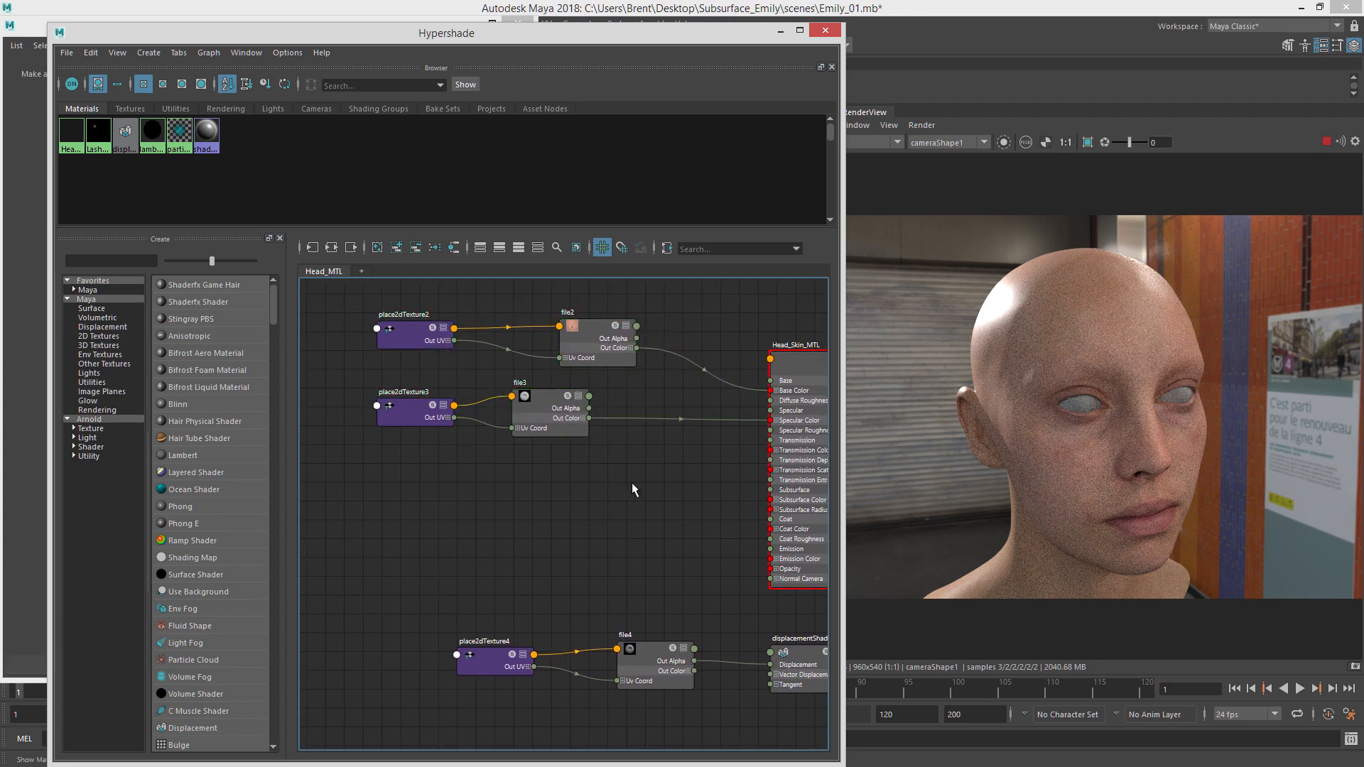
key(Tab)
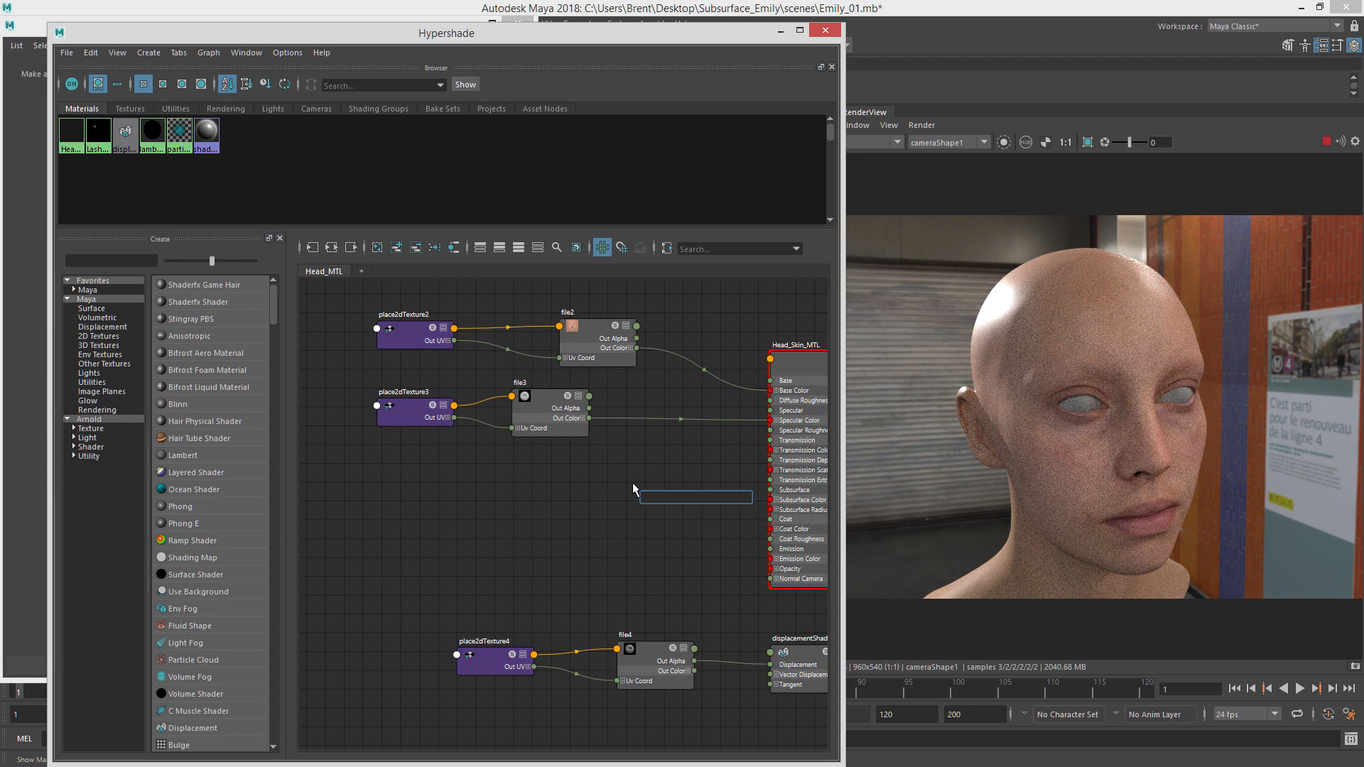
text(aiColo)
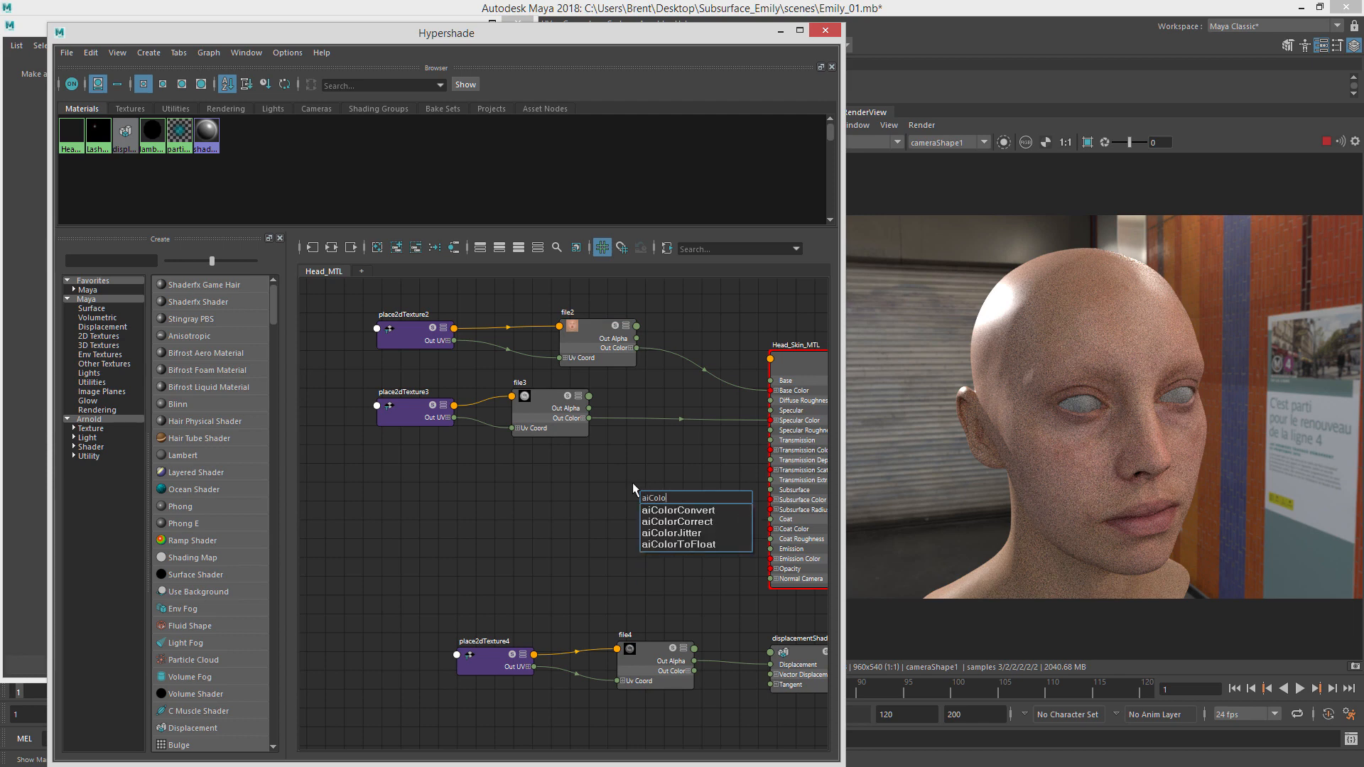
key(Down)
key(Down)
key(Return)
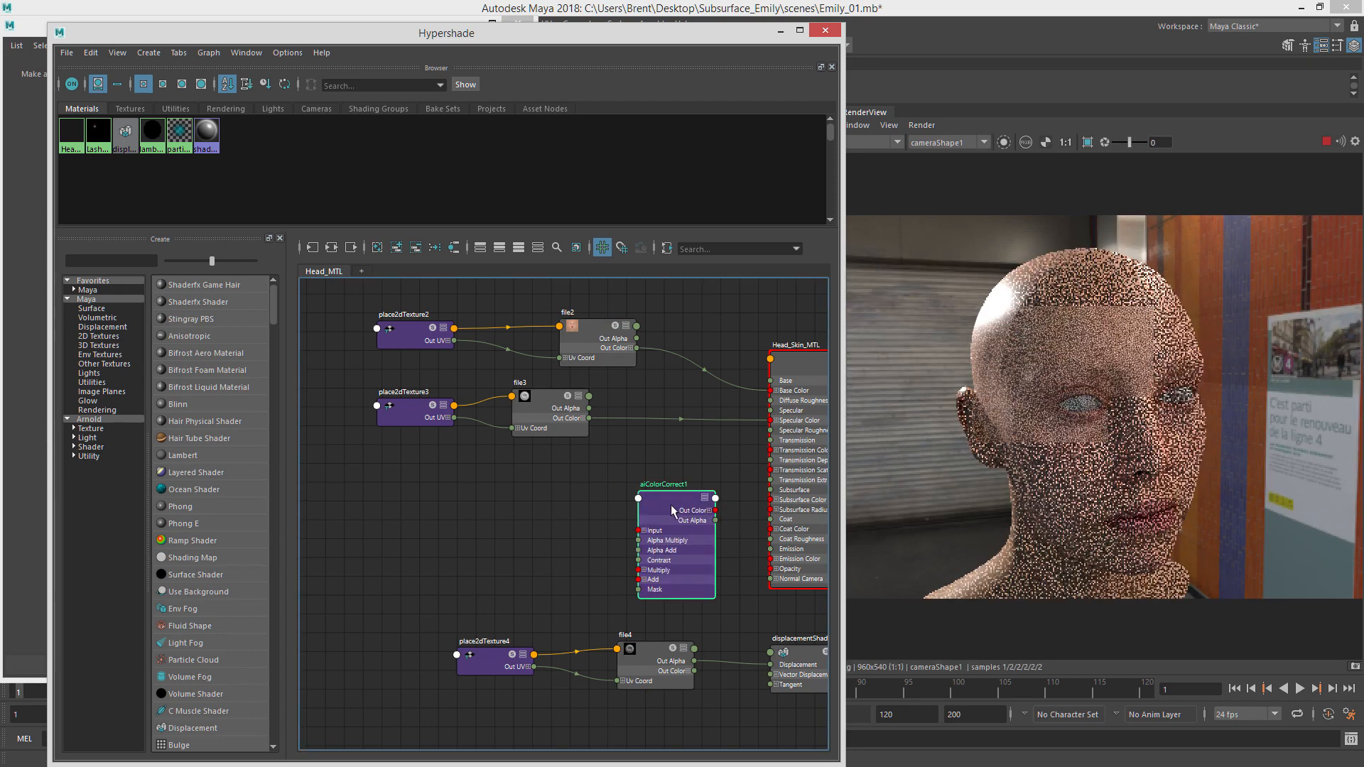
drag(672, 510, 668, 507)
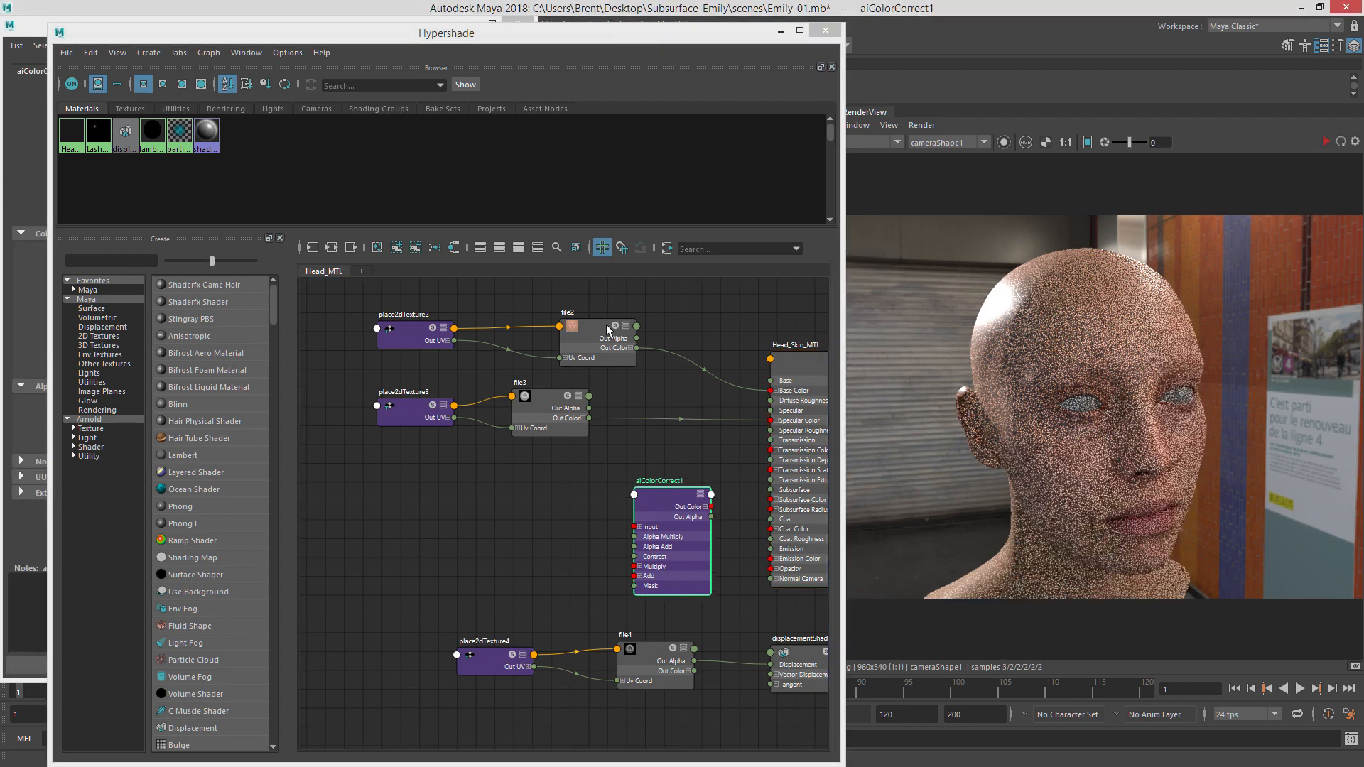
Connect file2's Out Color to the aiColorCorrect1 Input, and aiColorCorrect1's Out Color to Head_Skin_MTL's Subsurface Color.
drag(607, 328, 599, 323)
drag(661, 358, 634, 527)
alt+middle_drag(721, 516, 638, 510)
drag(652, 528, 695, 505)
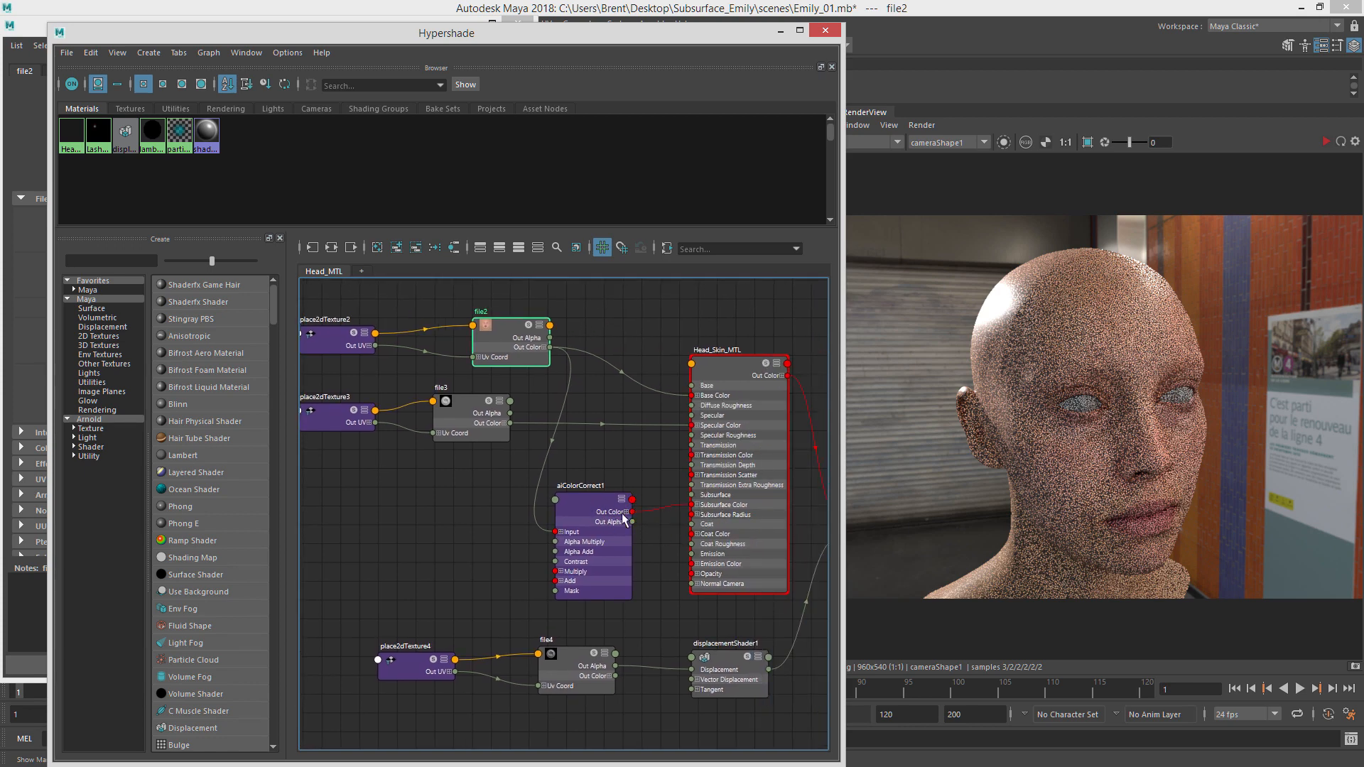
Set the Subsurface Weight of Head_Skin_MTL to 1.000.
click(726, 370)
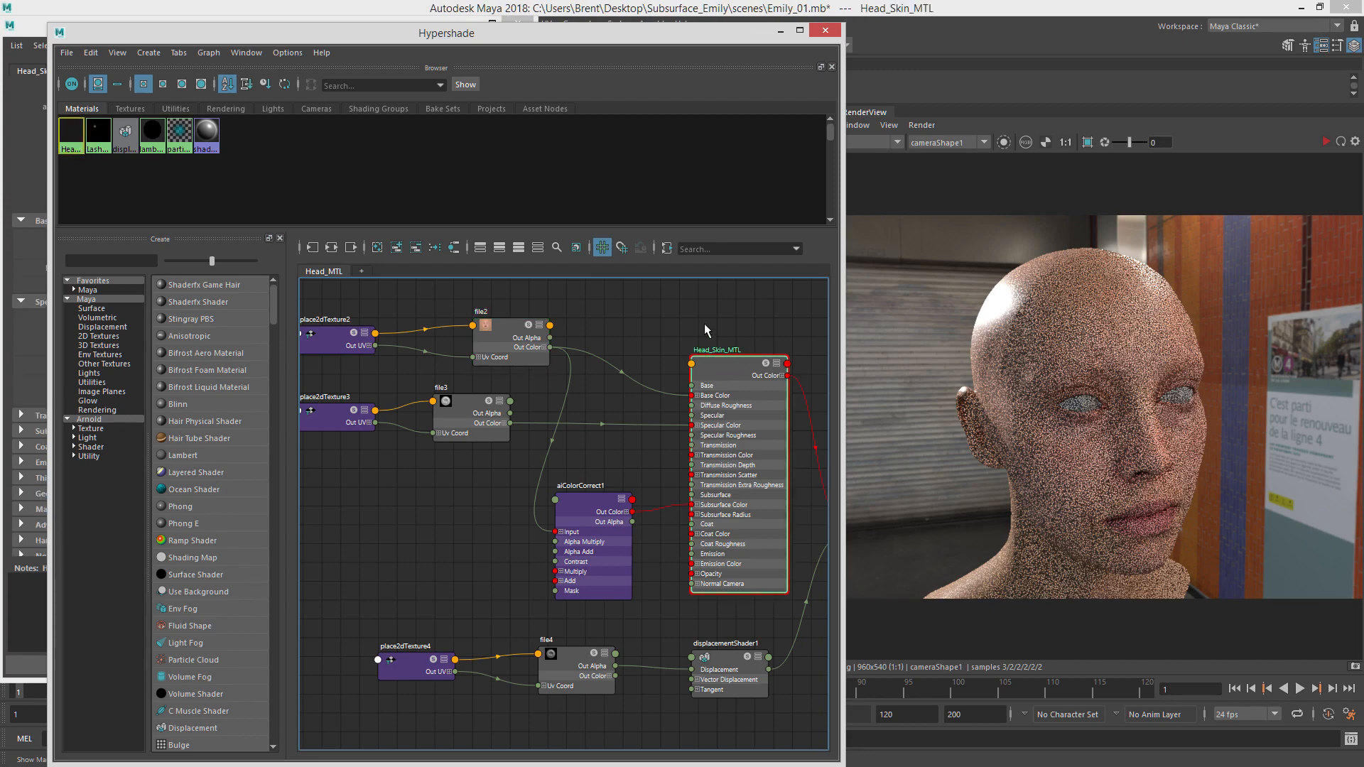
drag(305, 32, 780, 22)
click(21, 432)
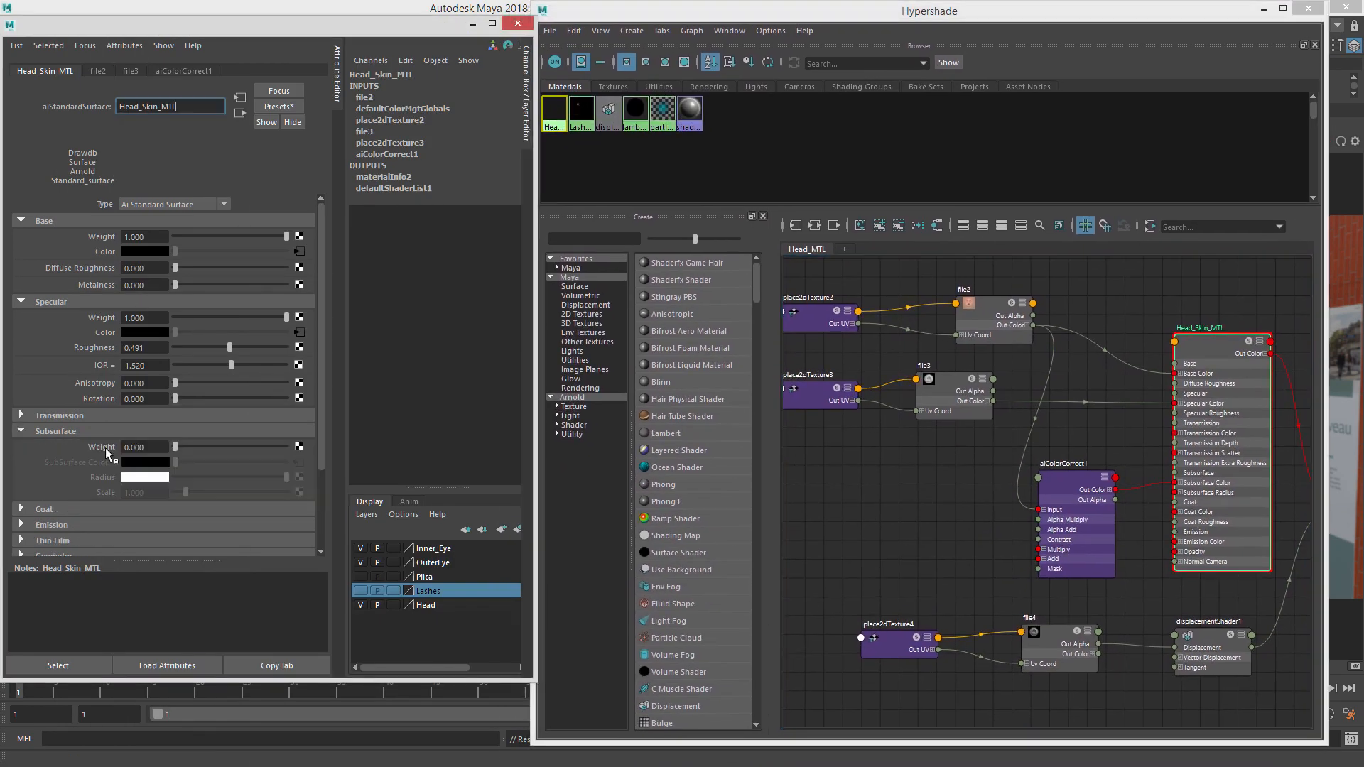
drag(185, 447, 404, 454)
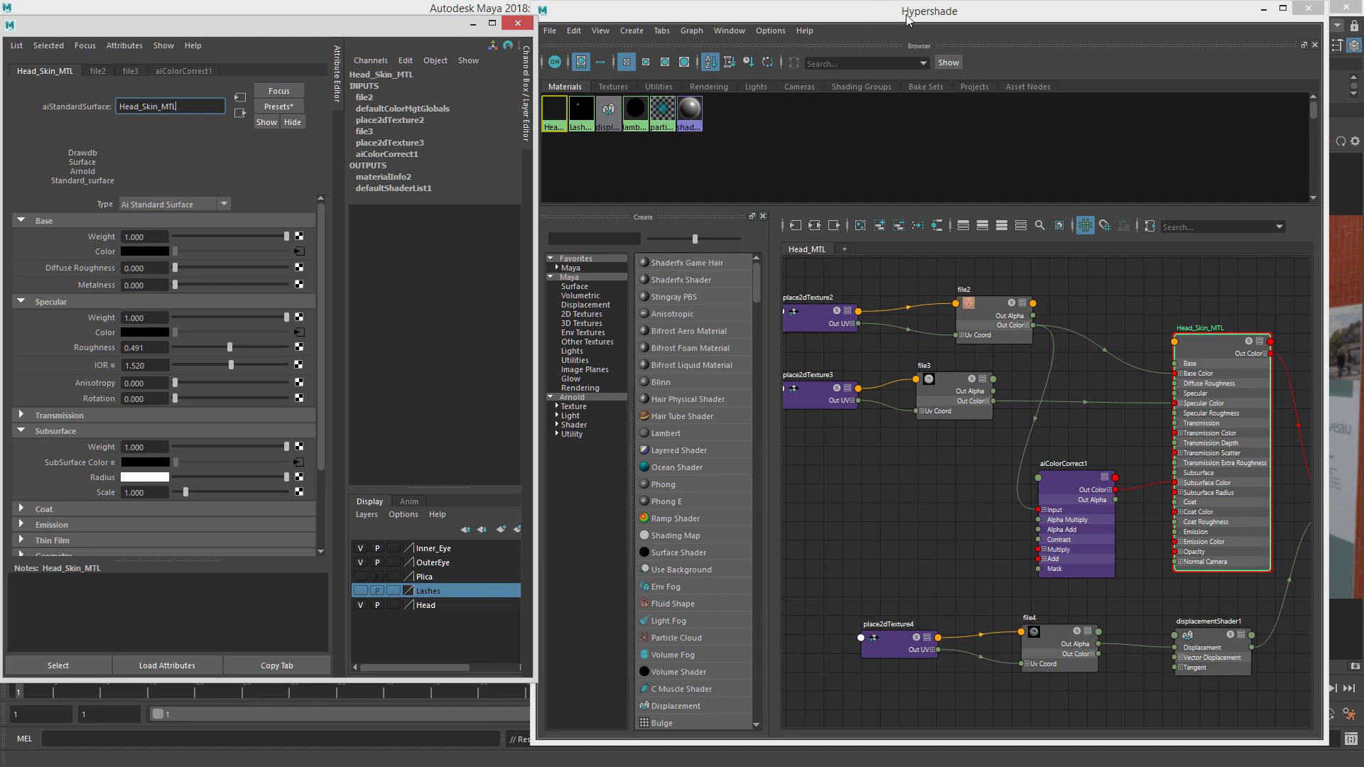
Isolate the aiColorCorrect1 node in the Arnold RenderView and start the interactive render with the head in view.
drag(908, 19, 425, 30)
click(628, 490)
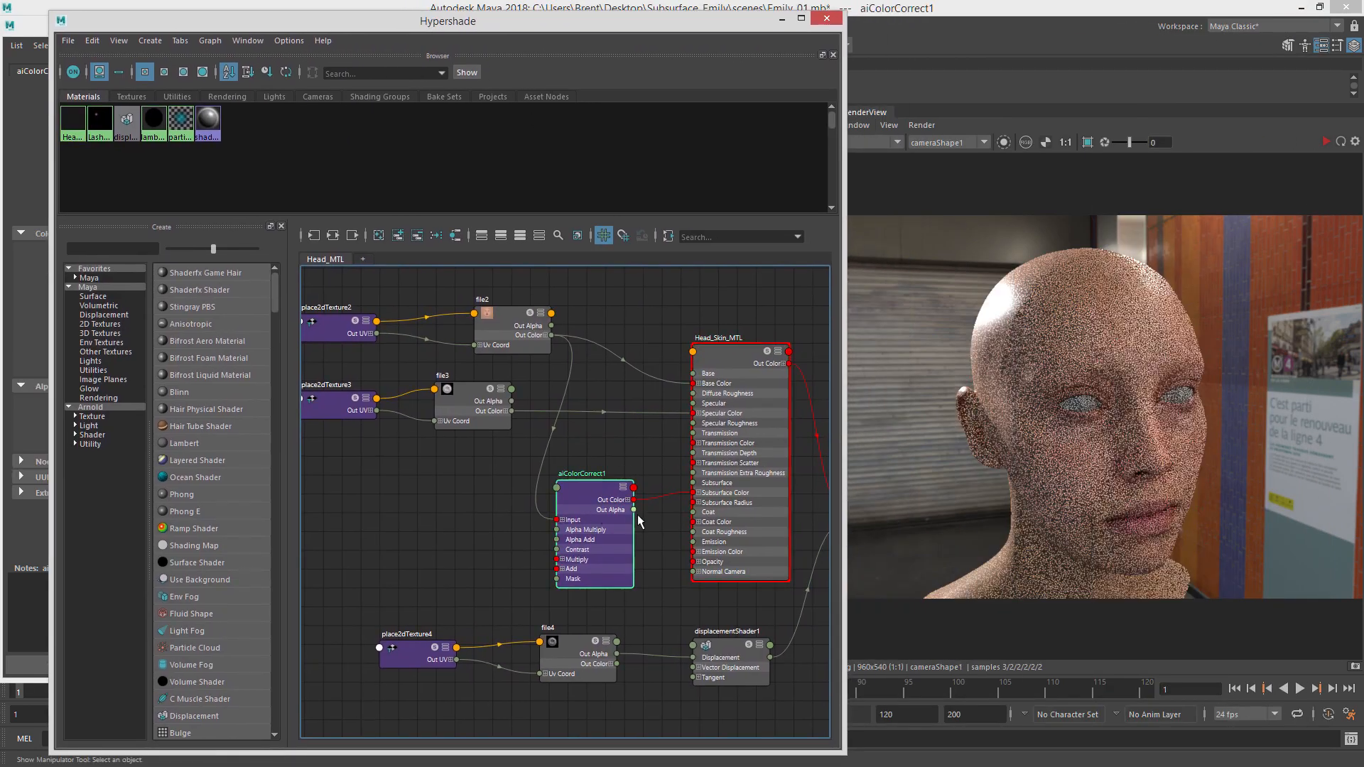
click(1004, 142)
drag(447, 21, 411, 24)
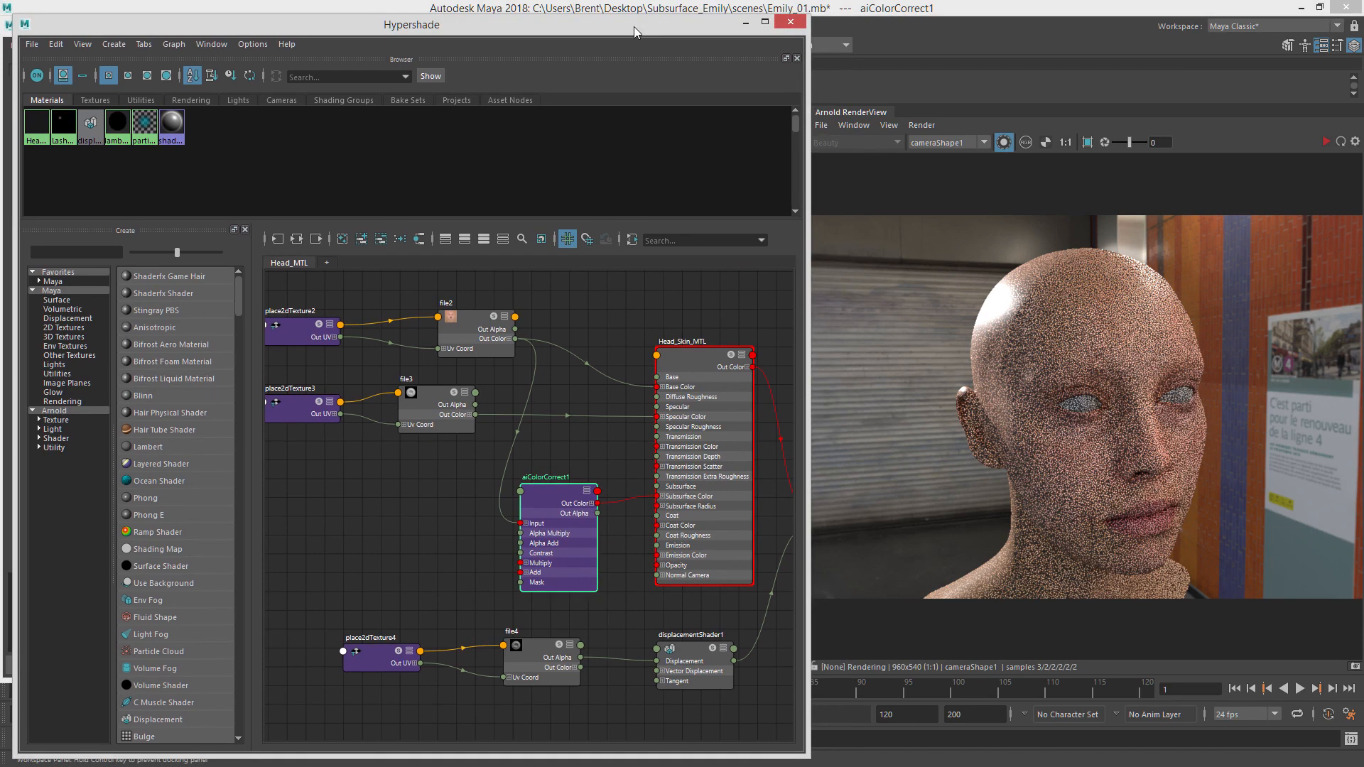
click(1326, 143)
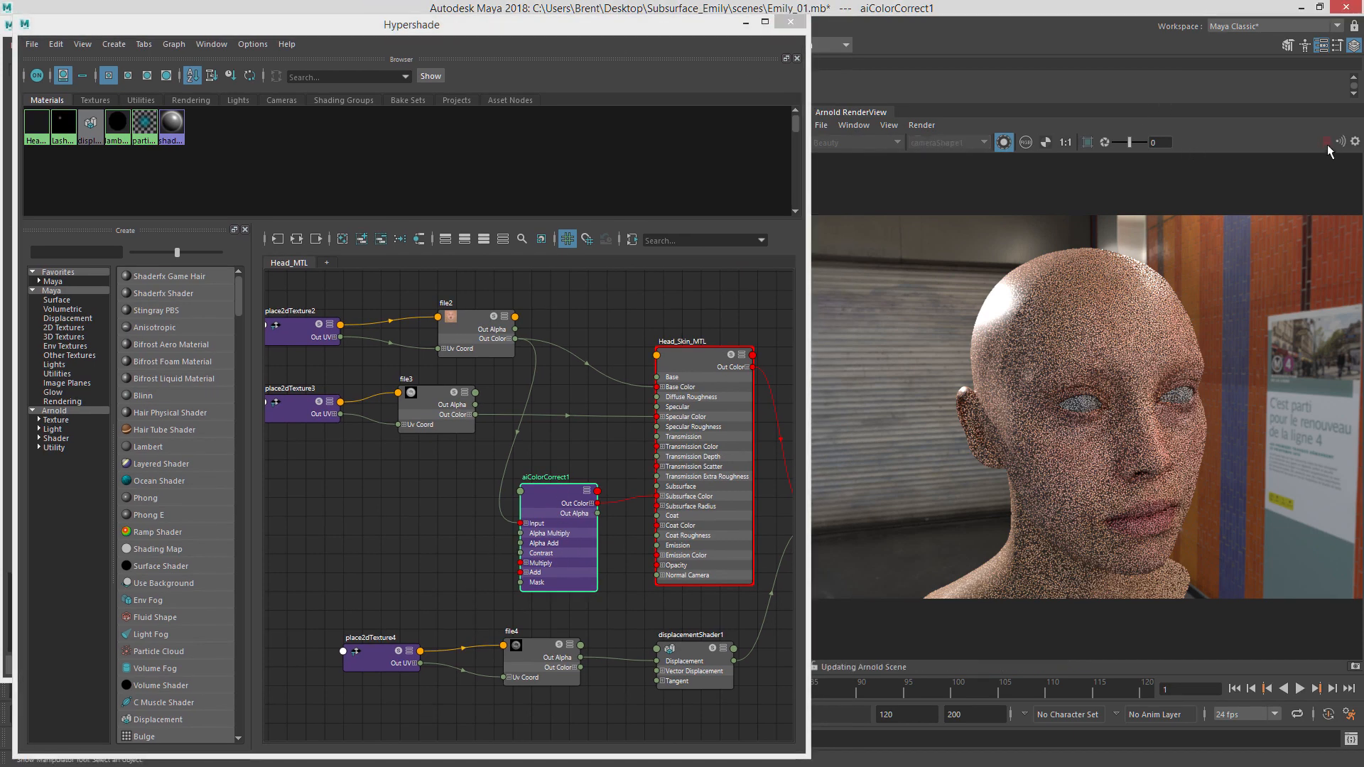
click(555, 503)
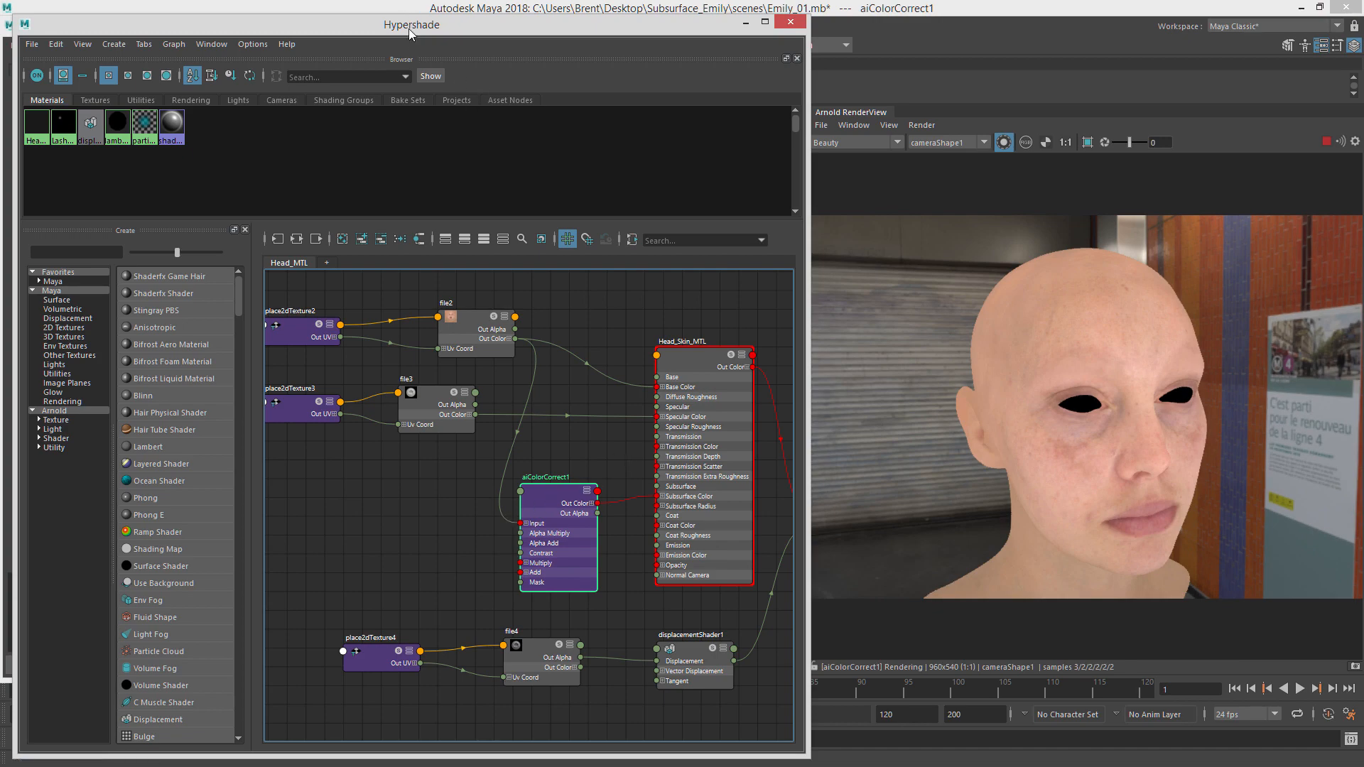
Move the Hypershade aside and raise the Saturation of aiColorCorrect1, trying 1.2 and settling on 1.3.
drag(410, 30, 1363, 93)
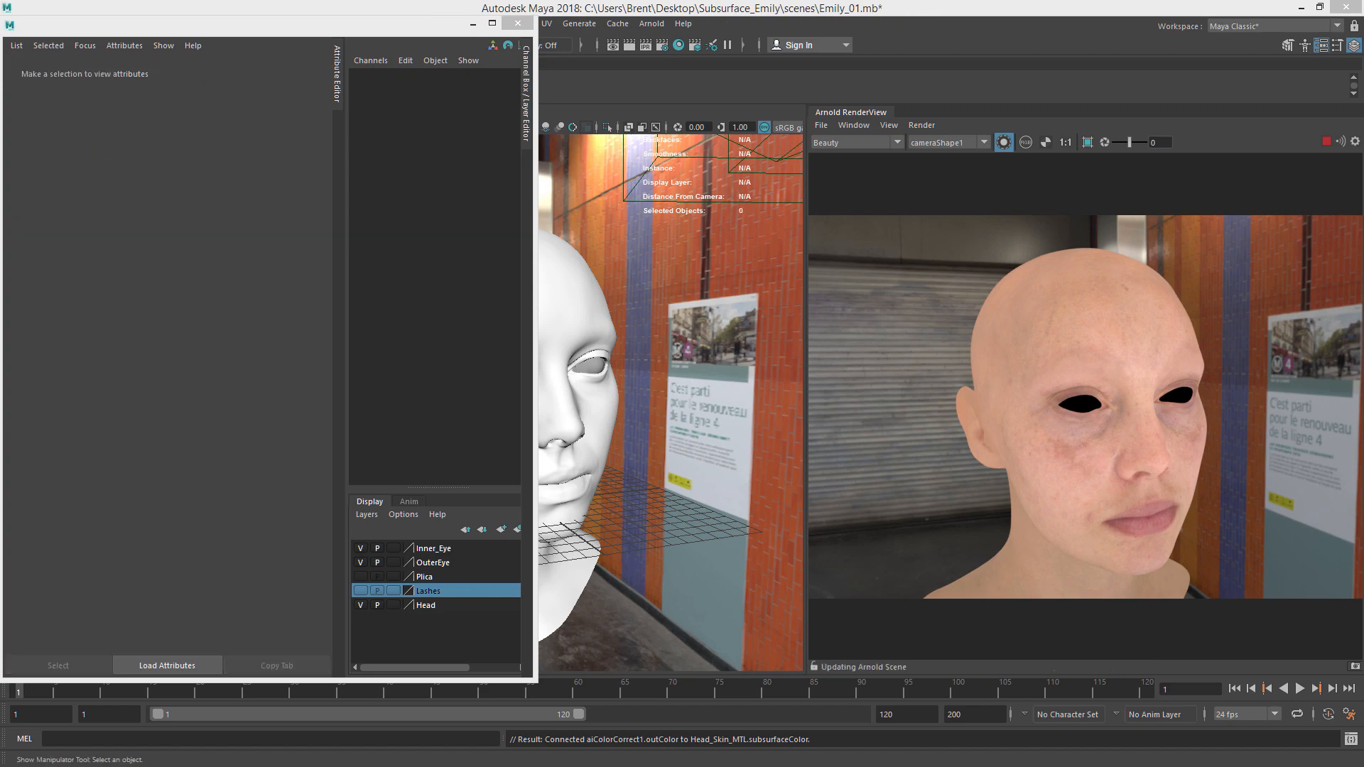
drag(235, 33, 451, 71)
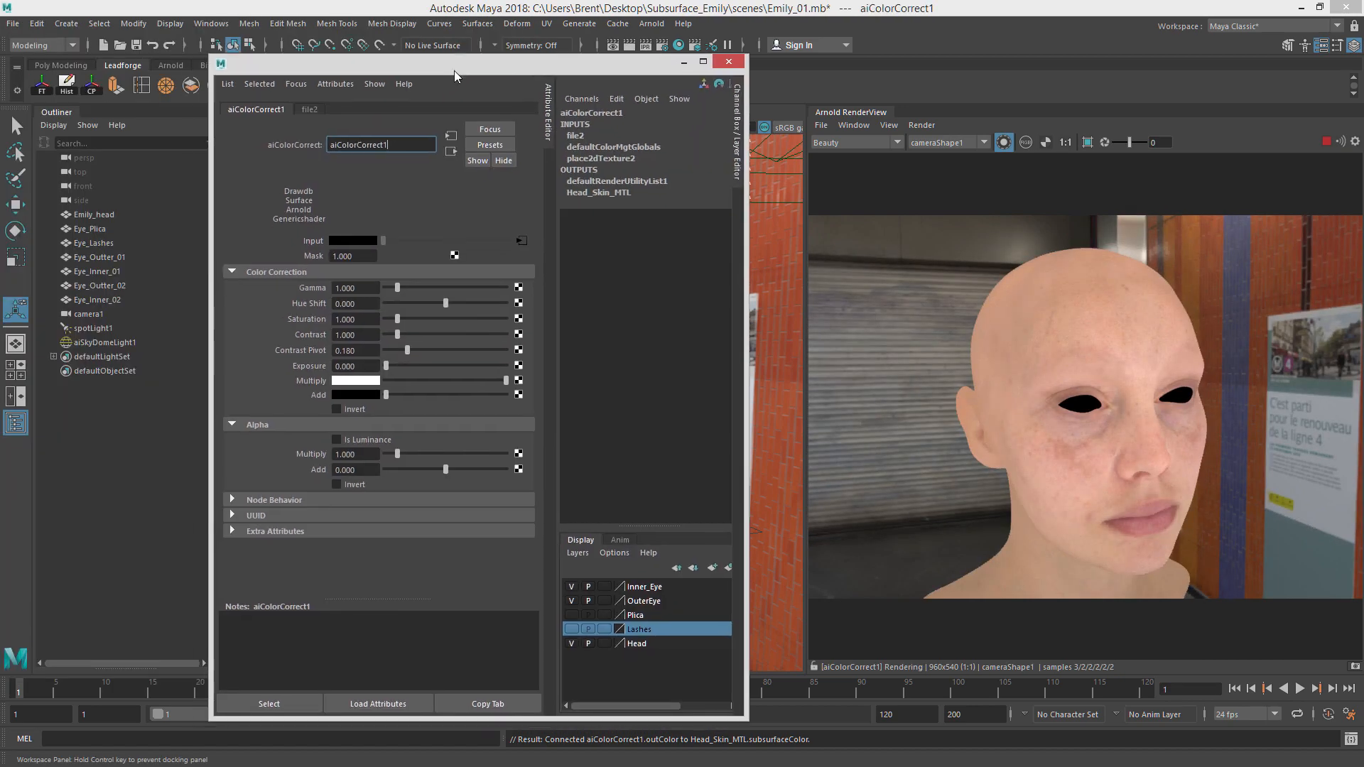
click(370, 319)
text(1.2)
key(Return)
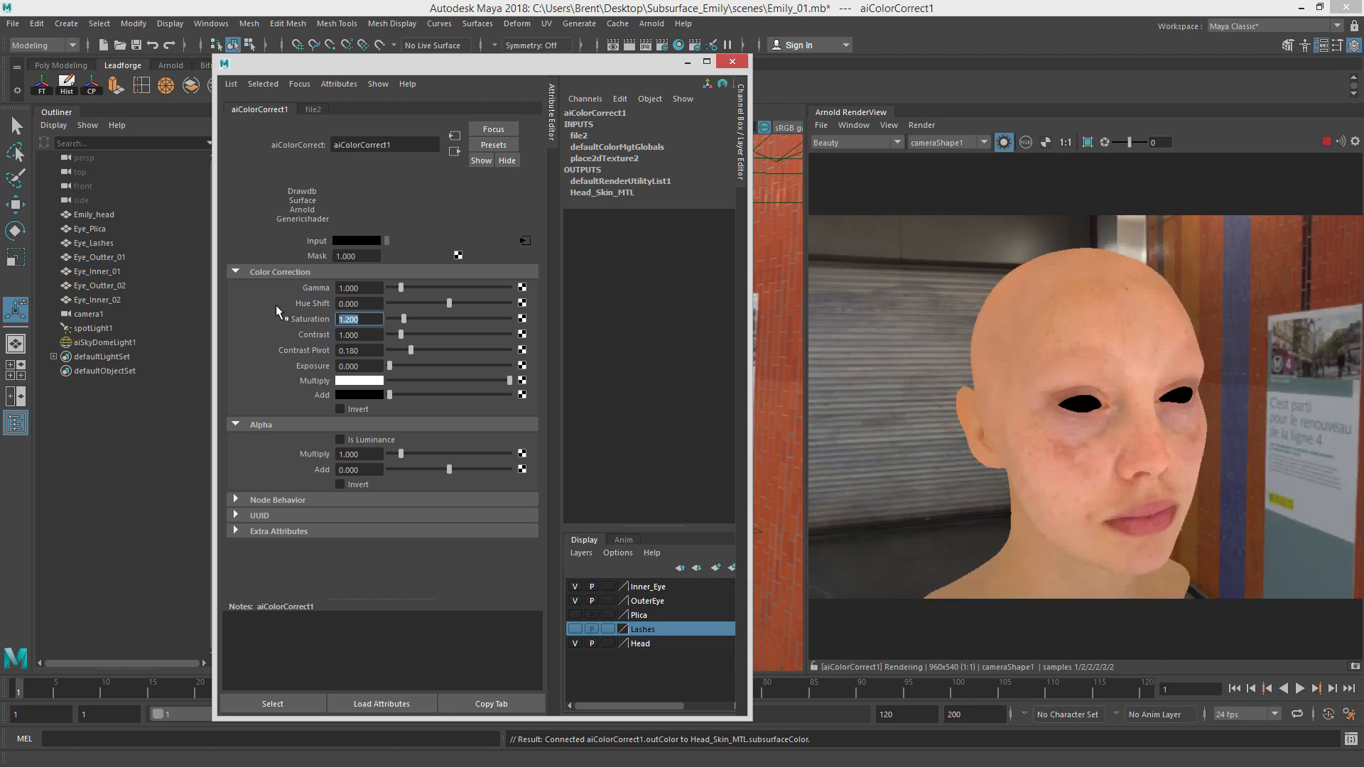
text(1.3)
key(Return)
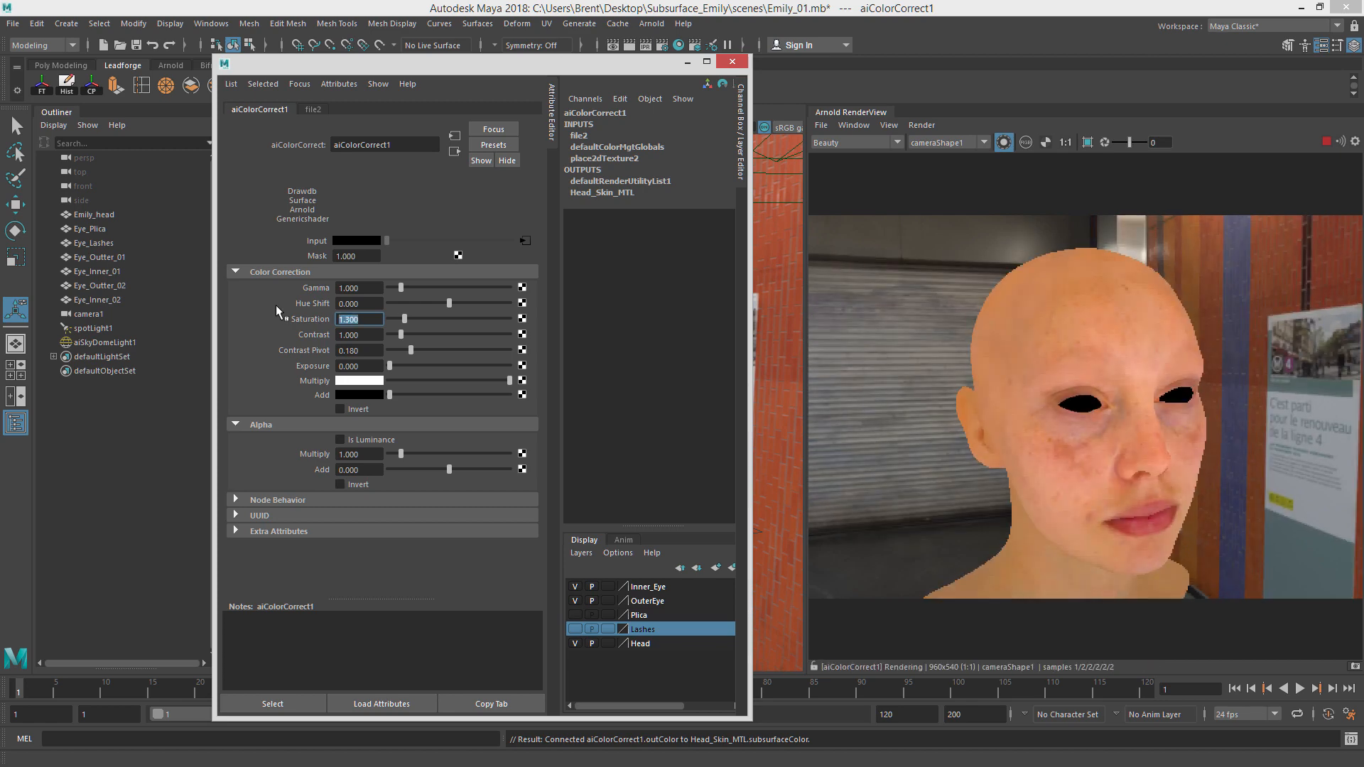
Shift the hue of aiColorCorrect1 toward red with a Hue Shift of -0.030 and set its Gamma to 0.8.
drag(455, 302, 447, 303)
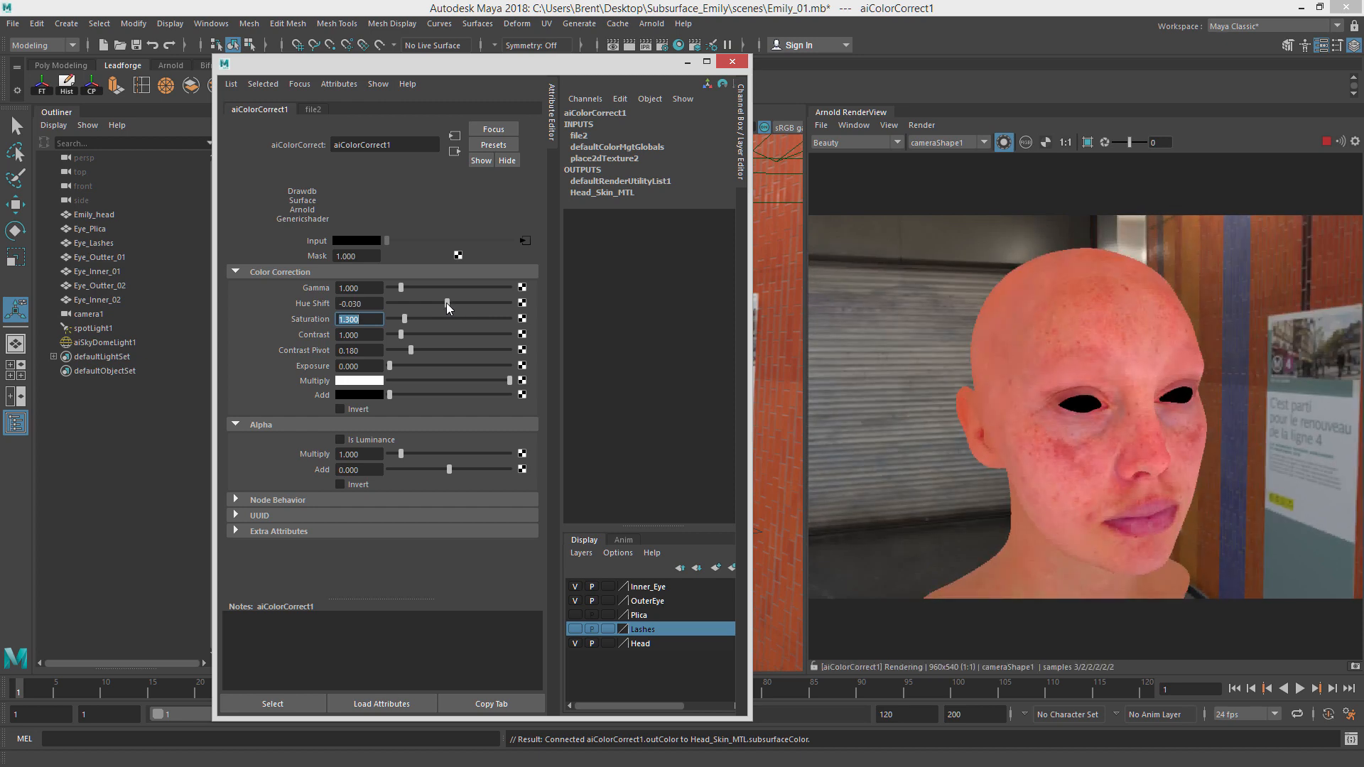
click(361, 287)
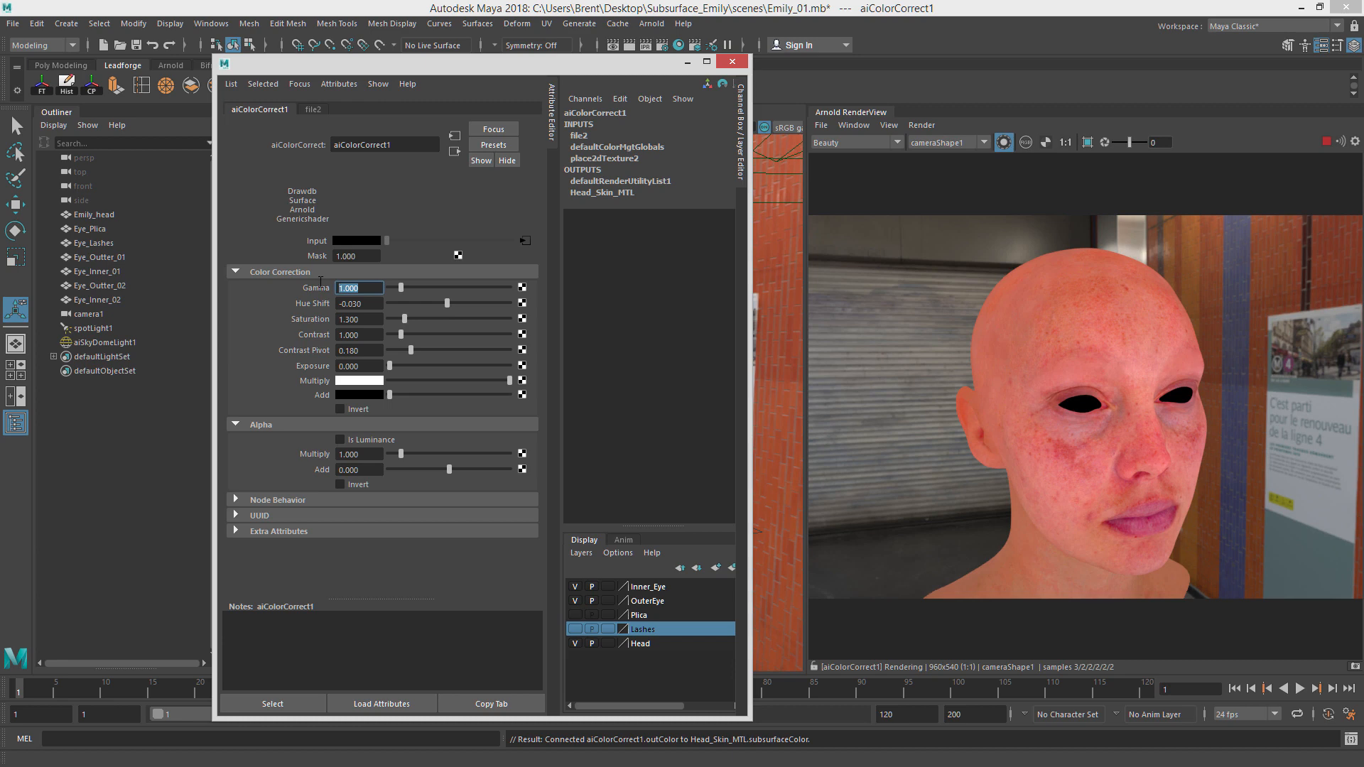
text(0.8)
key(Return)
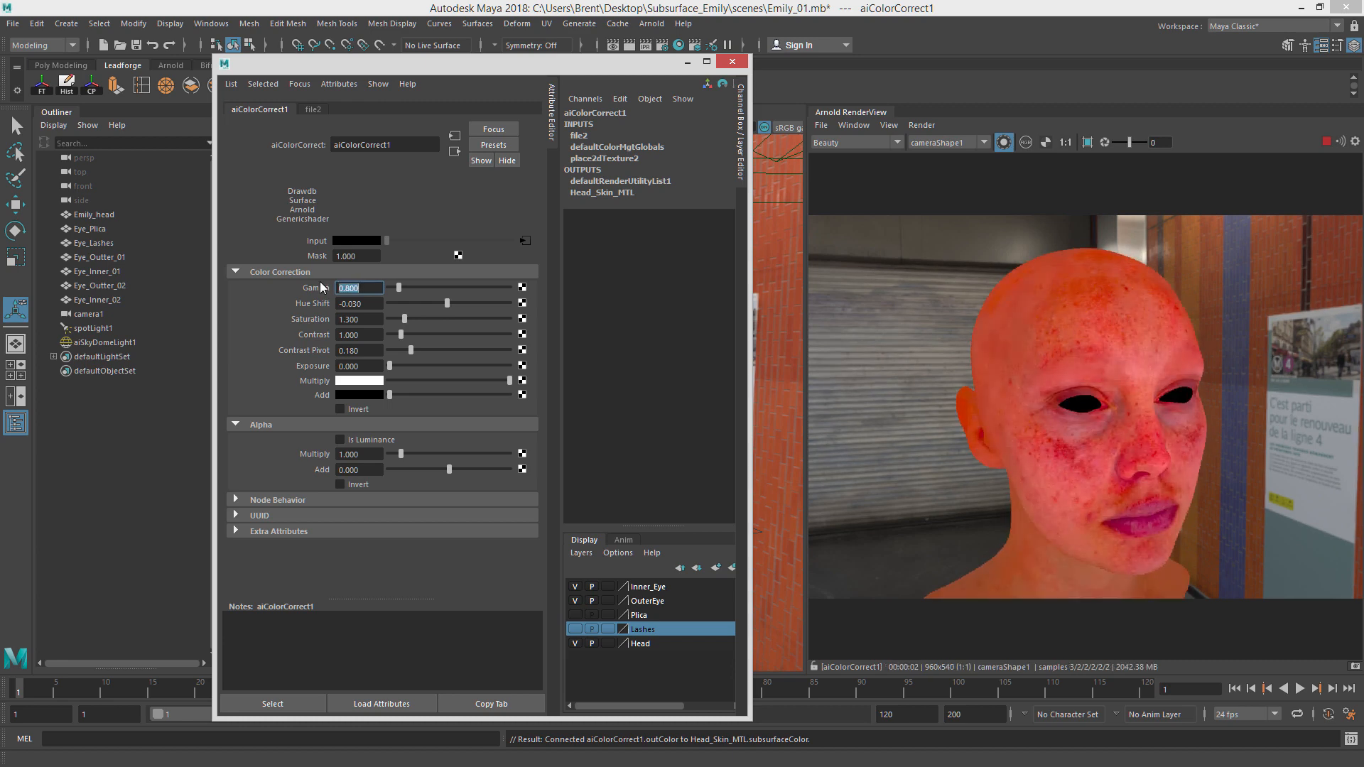
Compare the full beauty render of the head with the isolated aiColorCorrect1 output.
click(830, 143)
click(853, 144)
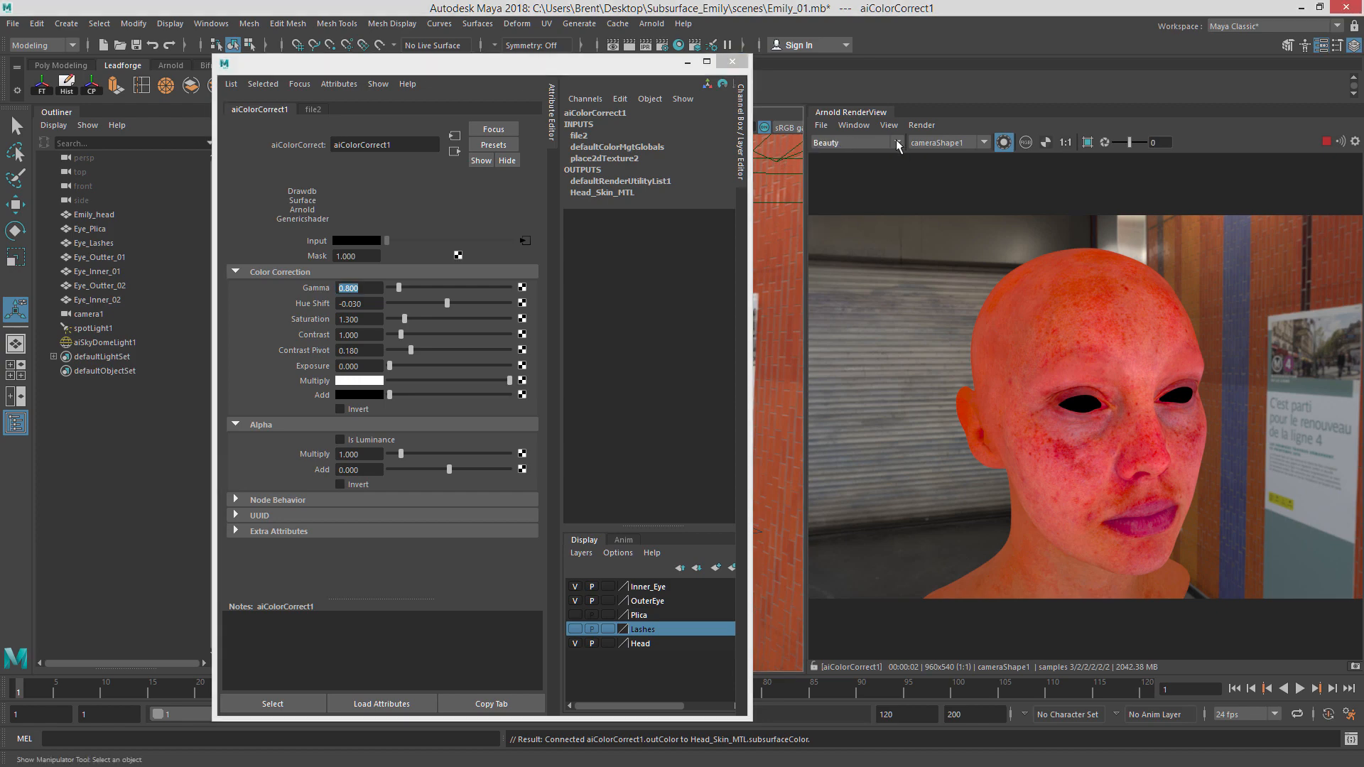
click(1005, 143)
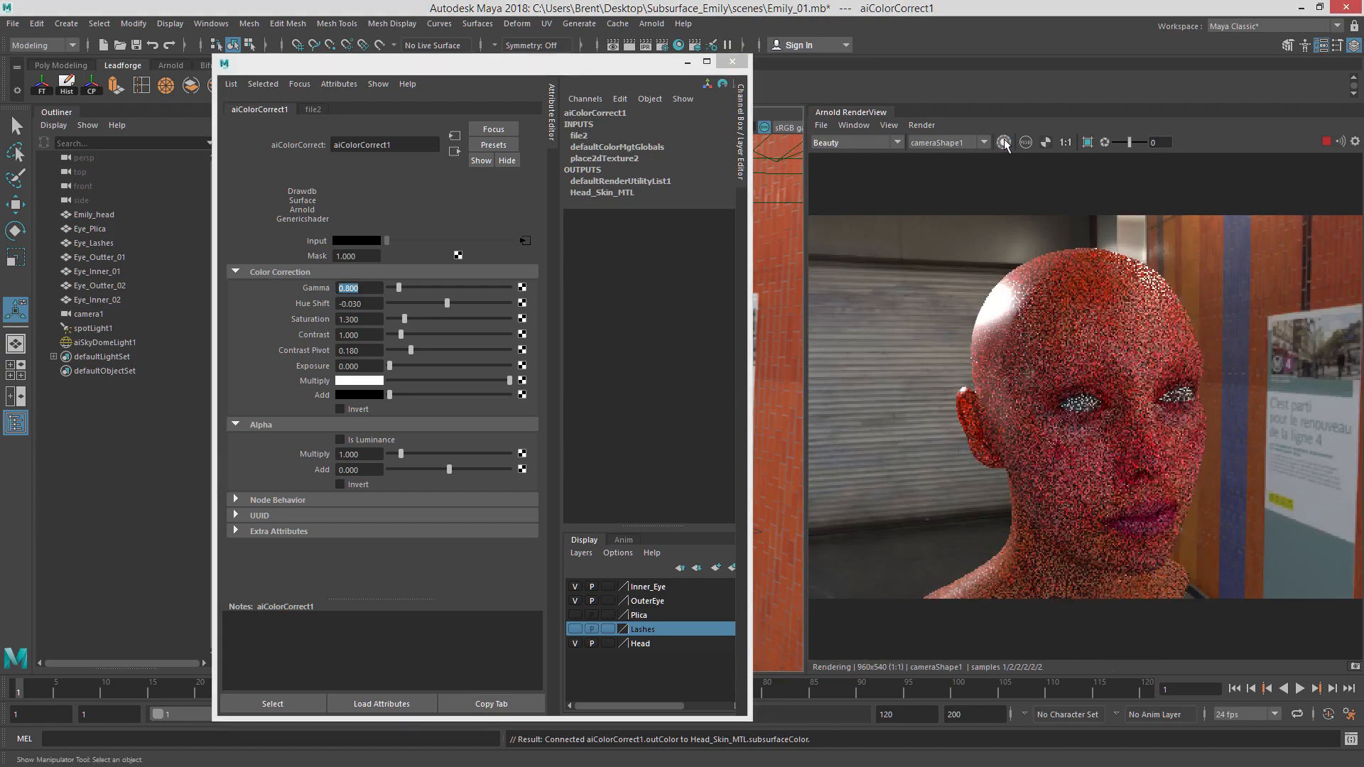
click(1003, 144)
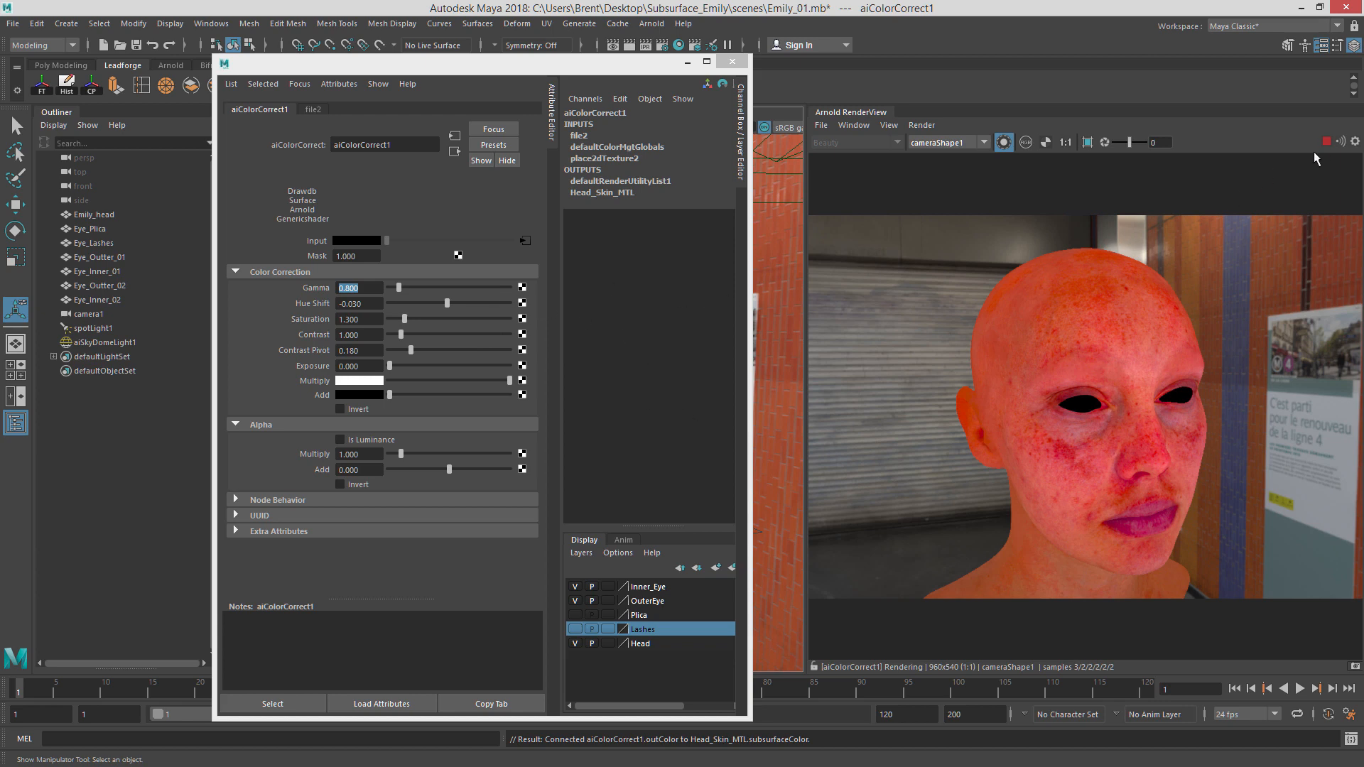
Bring back the Hypershade, space out the aiColorCorrect1 and file3 nodes, and connect aiColorCorrect1's Out Color to Head_Skin_MTL's Subsurface Radius.
drag(544, 69, 381, 71)
drag(1363, 42, 422, 22)
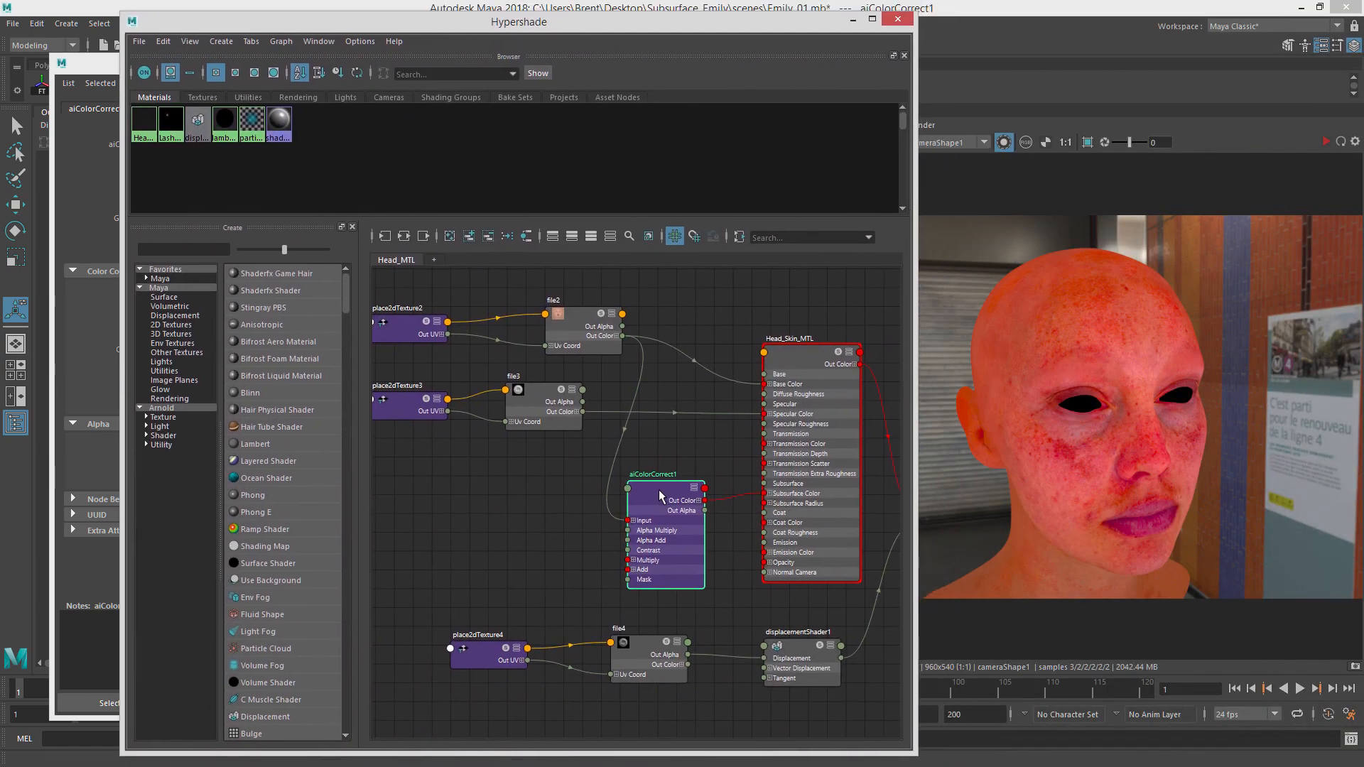
mouse_move(661, 489)
mouse_down()
mouse_move(671, 475)
mouse_move(643, 461)
mouse_move(676, 470)
mouse_up()
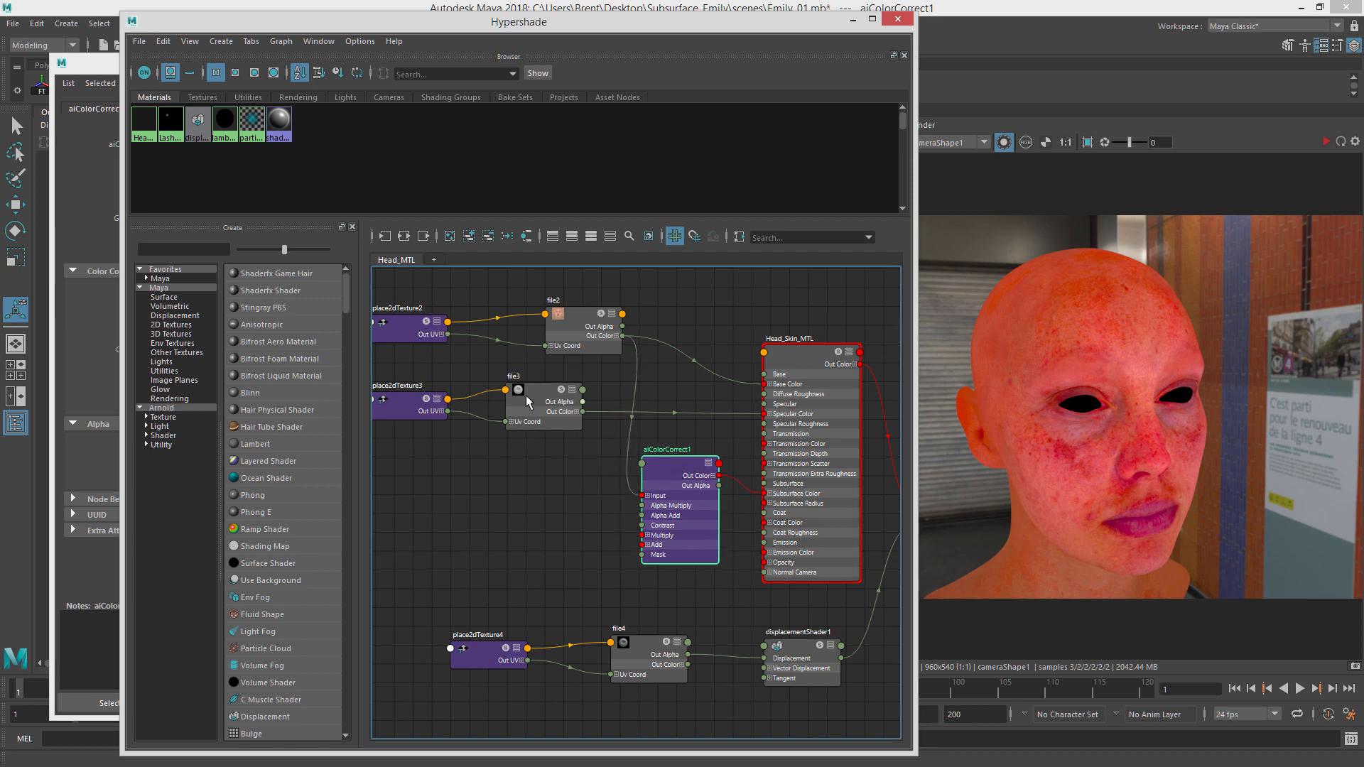
drag(538, 402, 500, 404)
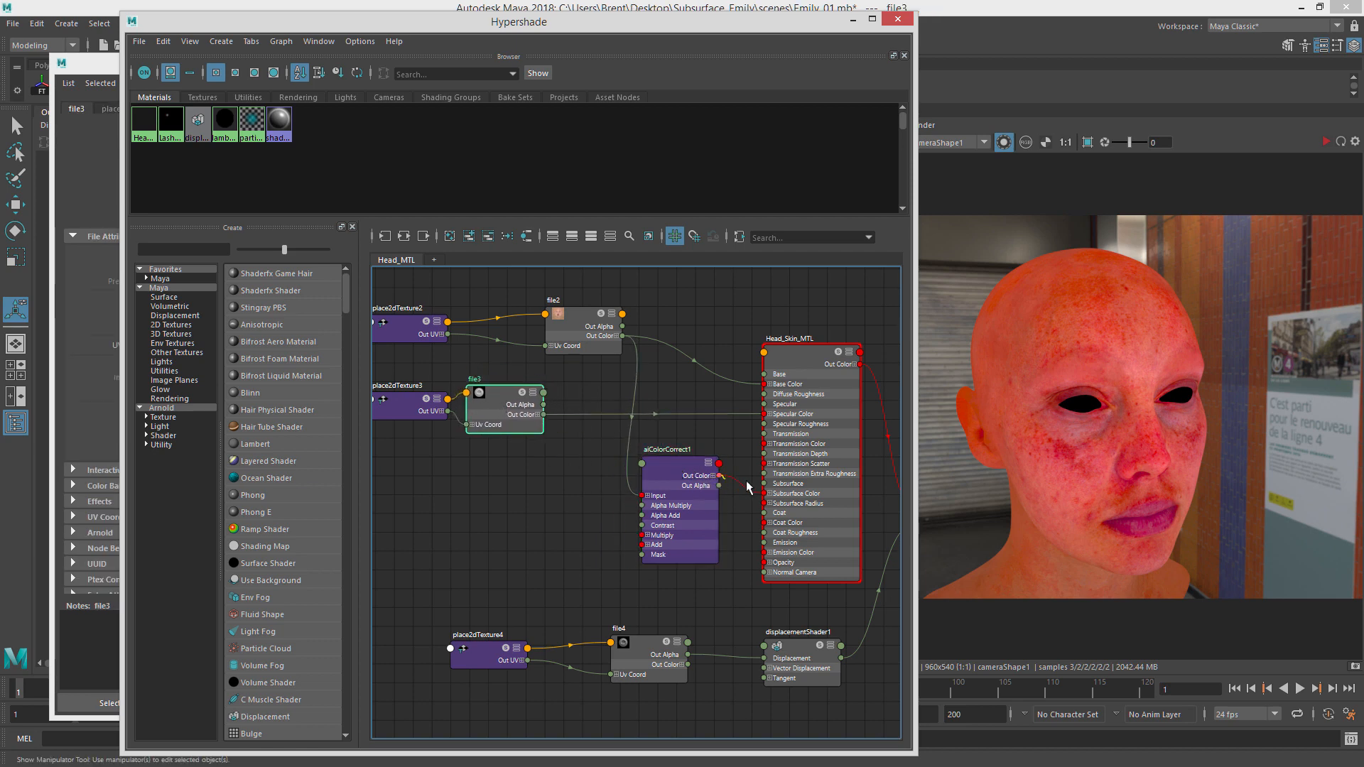
drag(747, 487, 766, 504)
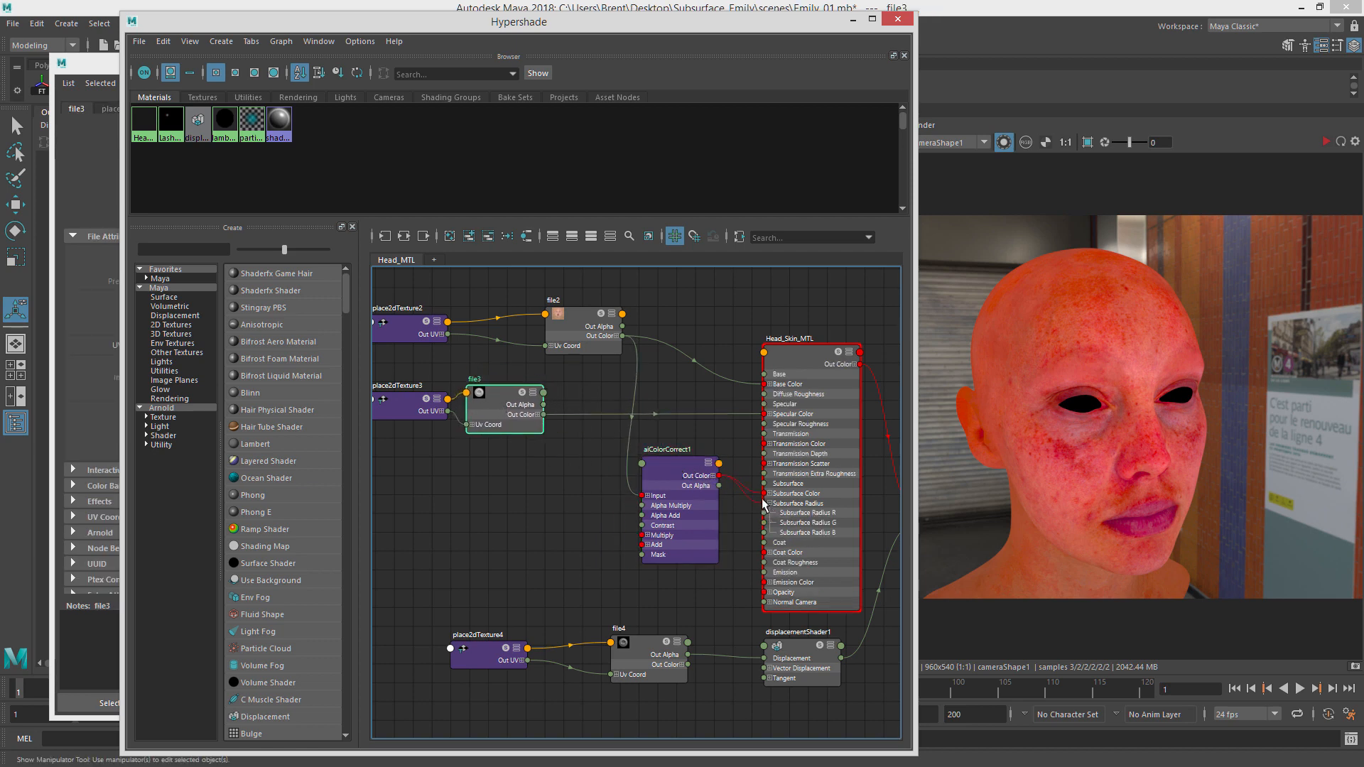
Connect file2's Out Color directly to Head_Skin_MTL's Subsurface Color and move aiColorCorrect1 away from the material.
click(627, 346)
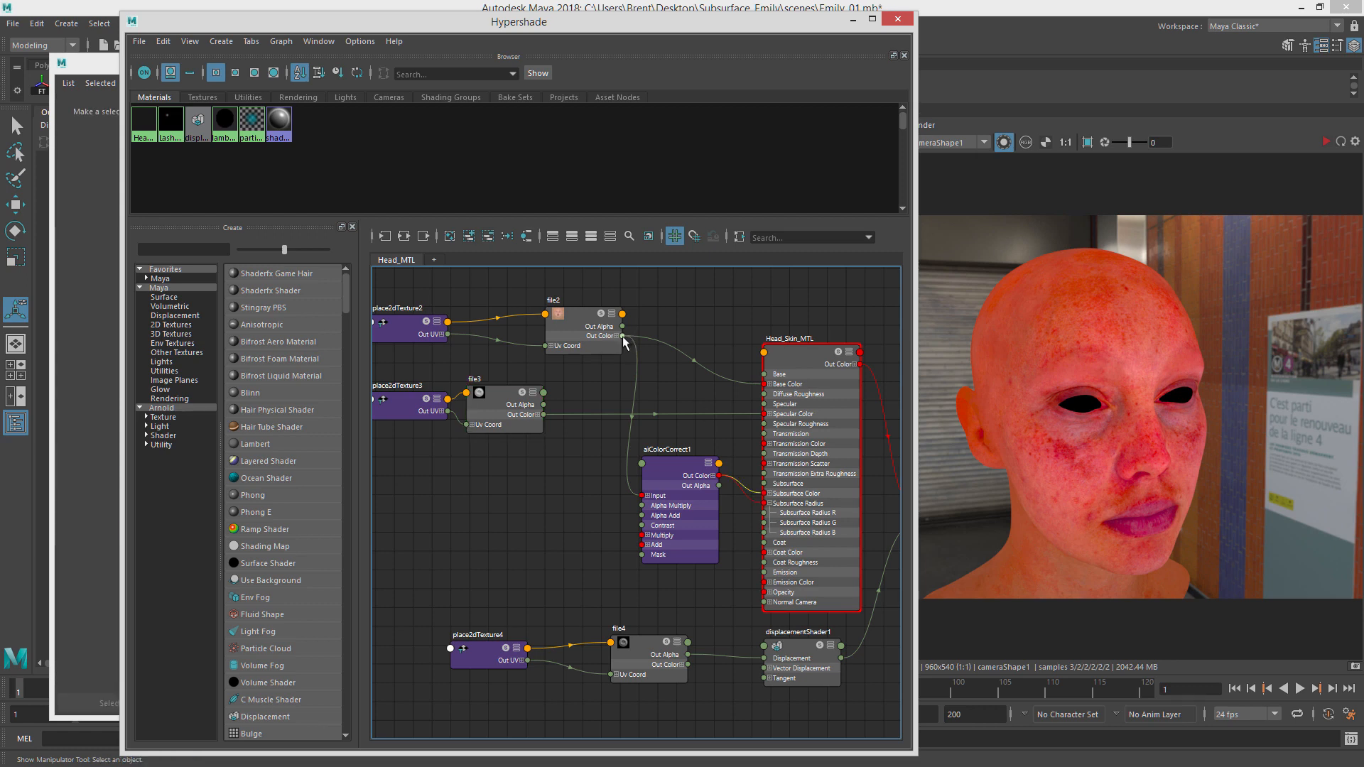
drag(623, 335, 782, 493)
drag(674, 472, 639, 478)
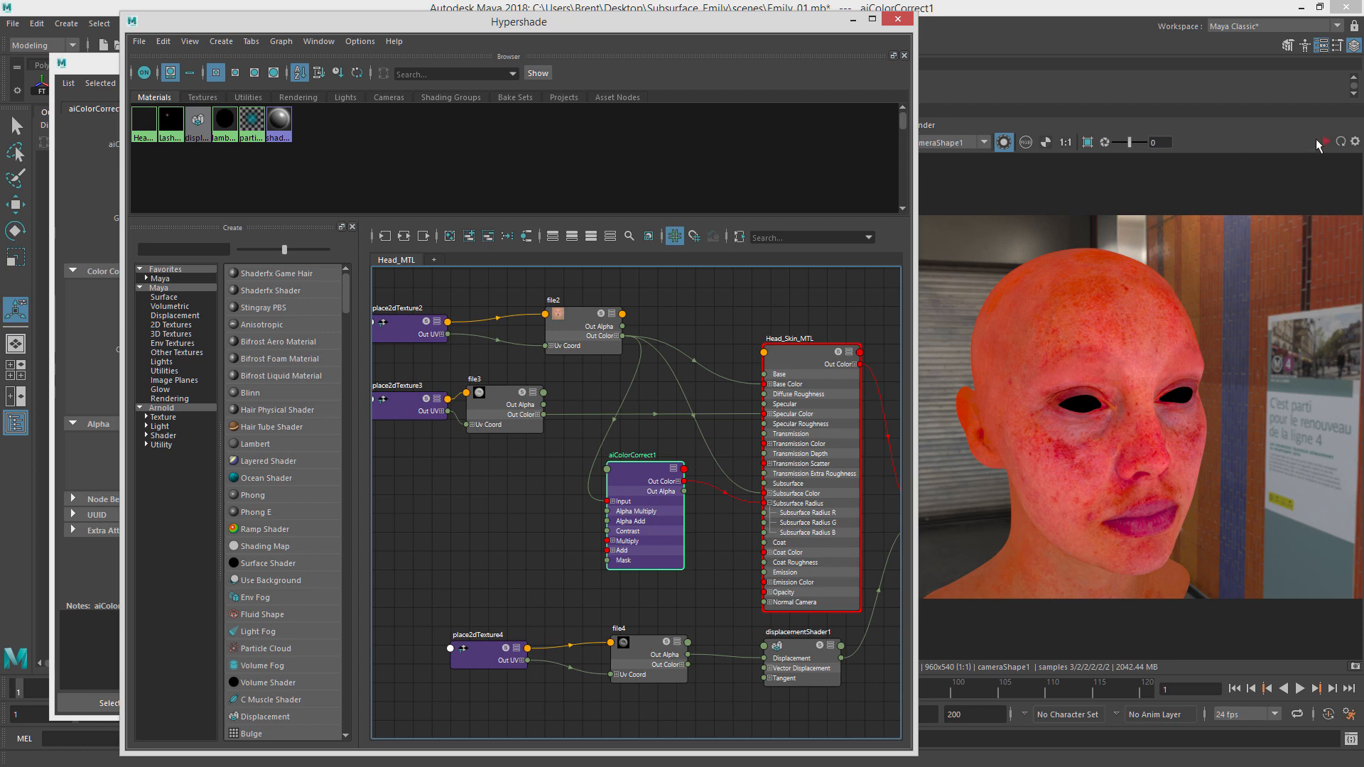
Turn off shader isolation, frame the side of the head closely, and limit the render to a region around the ear.
click(1004, 143)
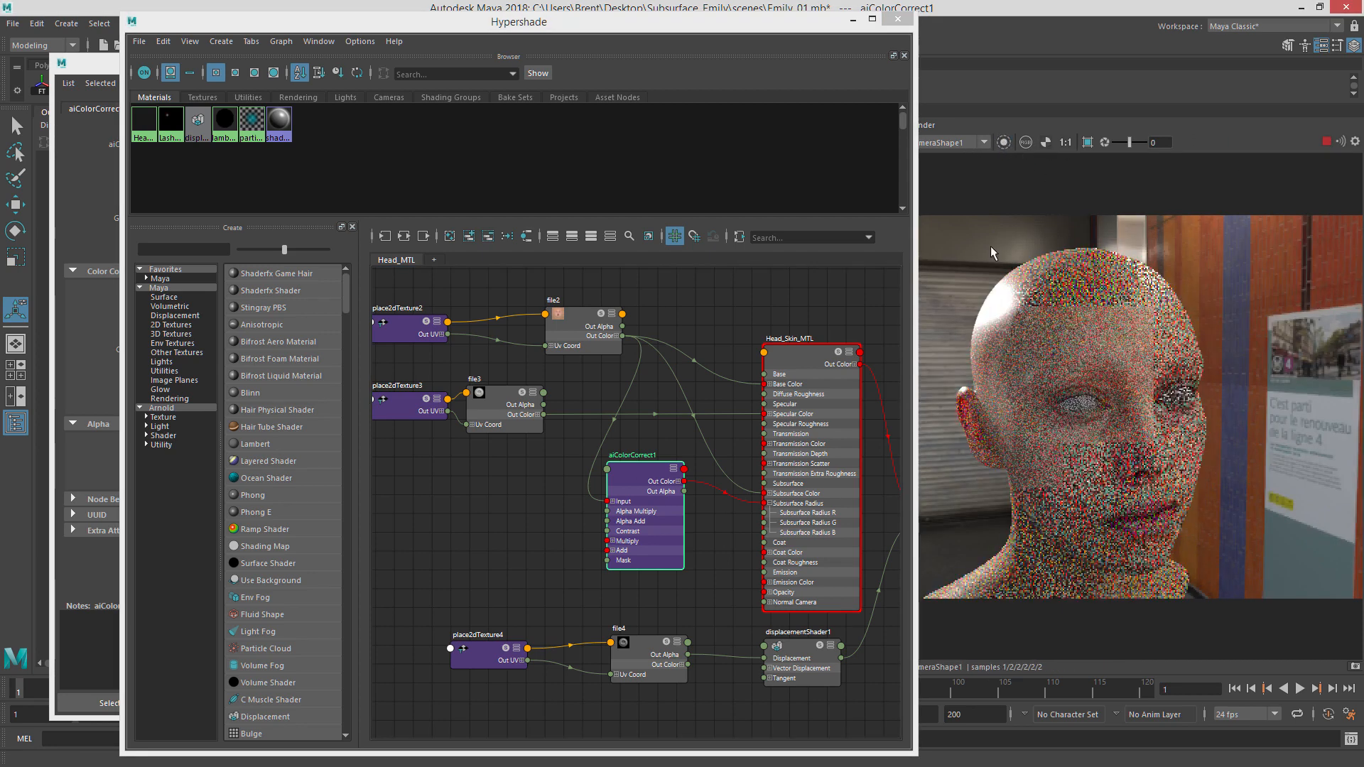
scroll(978, 385, up, 3)
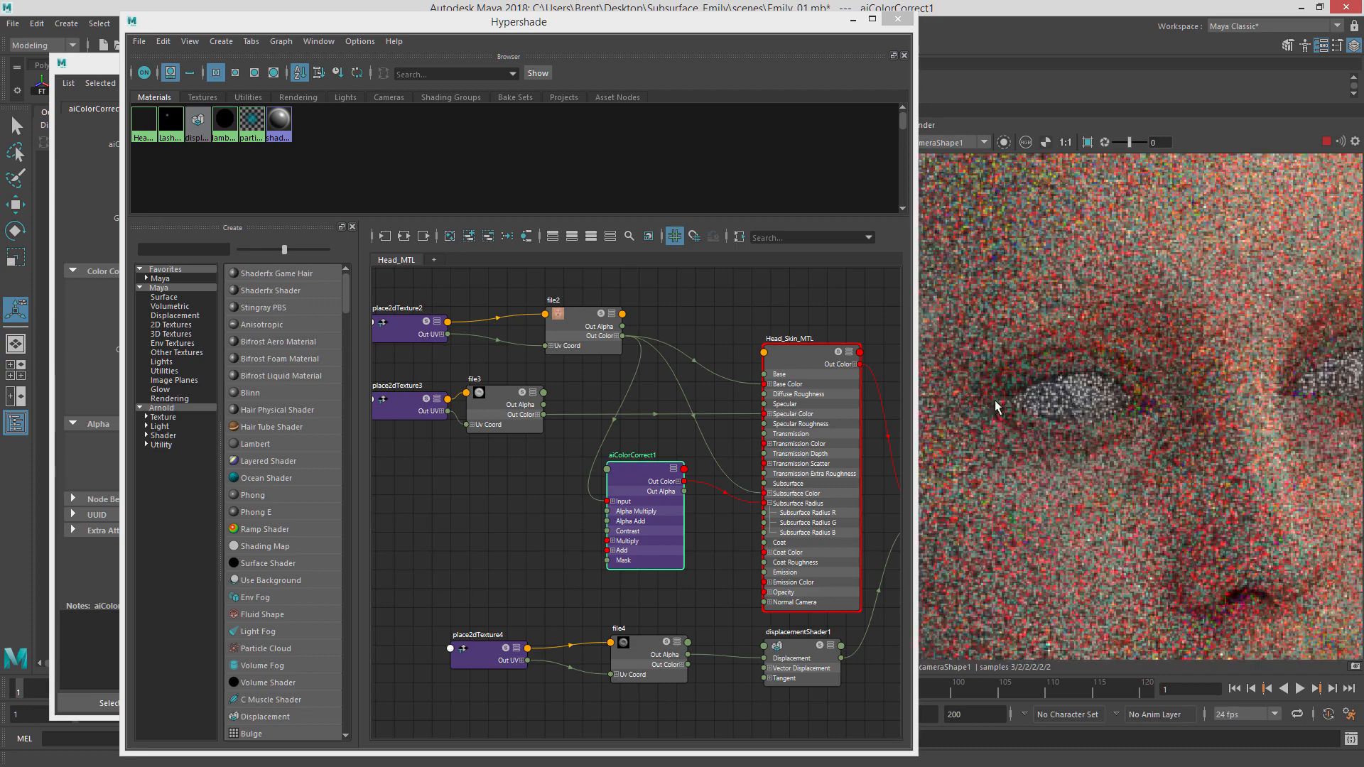
middle_drag(1016, 398, 1269, 357)
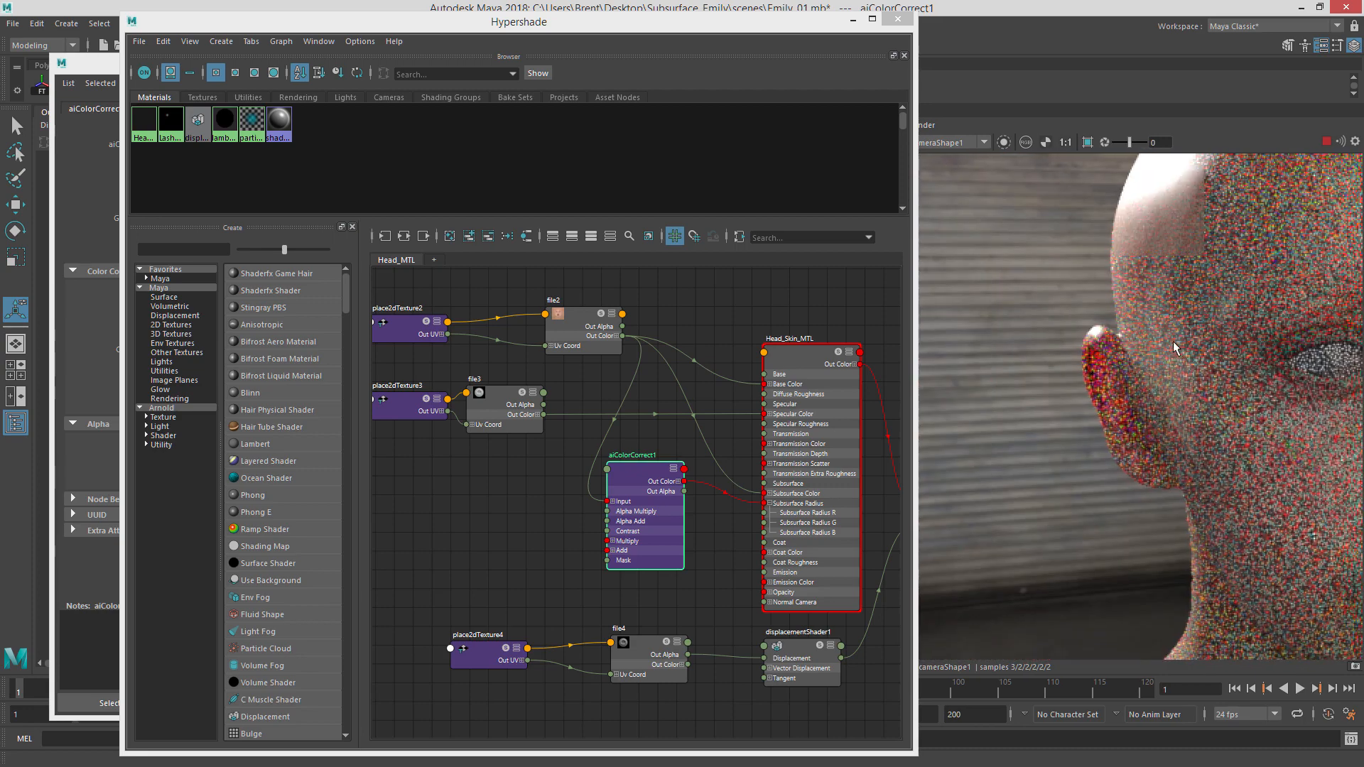
scroll(1111, 269, down, 2)
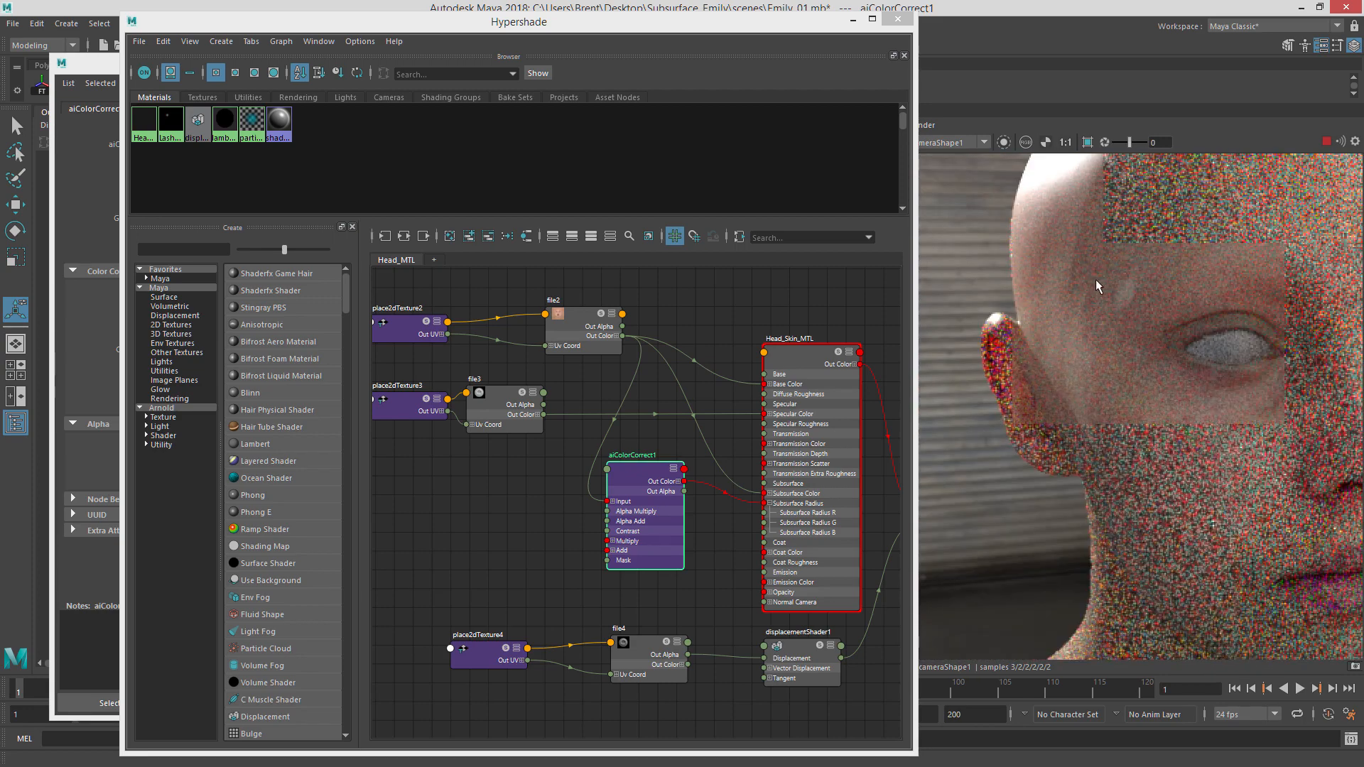
click(1088, 142)
drag(1042, 315, 1158, 469)
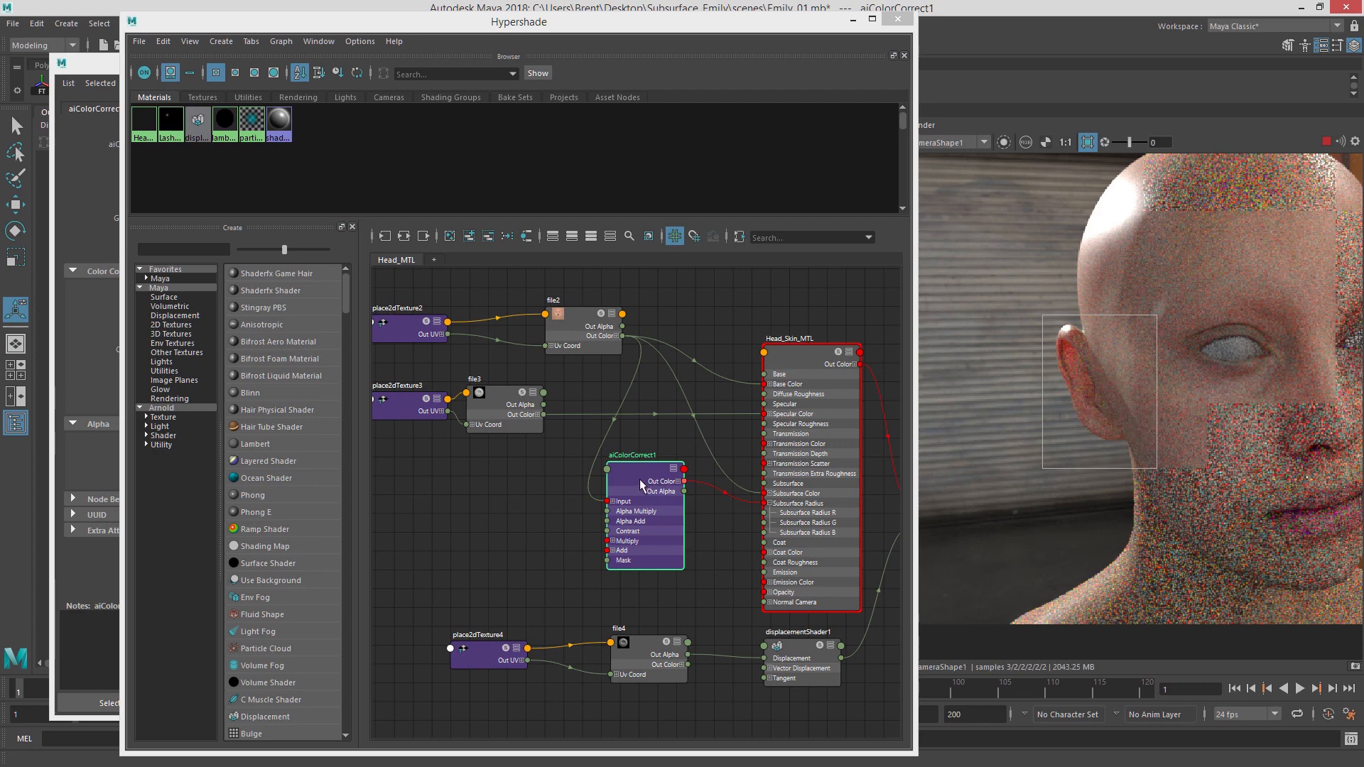
Try Hue Shift values of -0.689 and -0.353 on aiColorCorrect1 with and without shader isolation, and shift the hue back to pinkish red.
drag(633, 31, 711, 57)
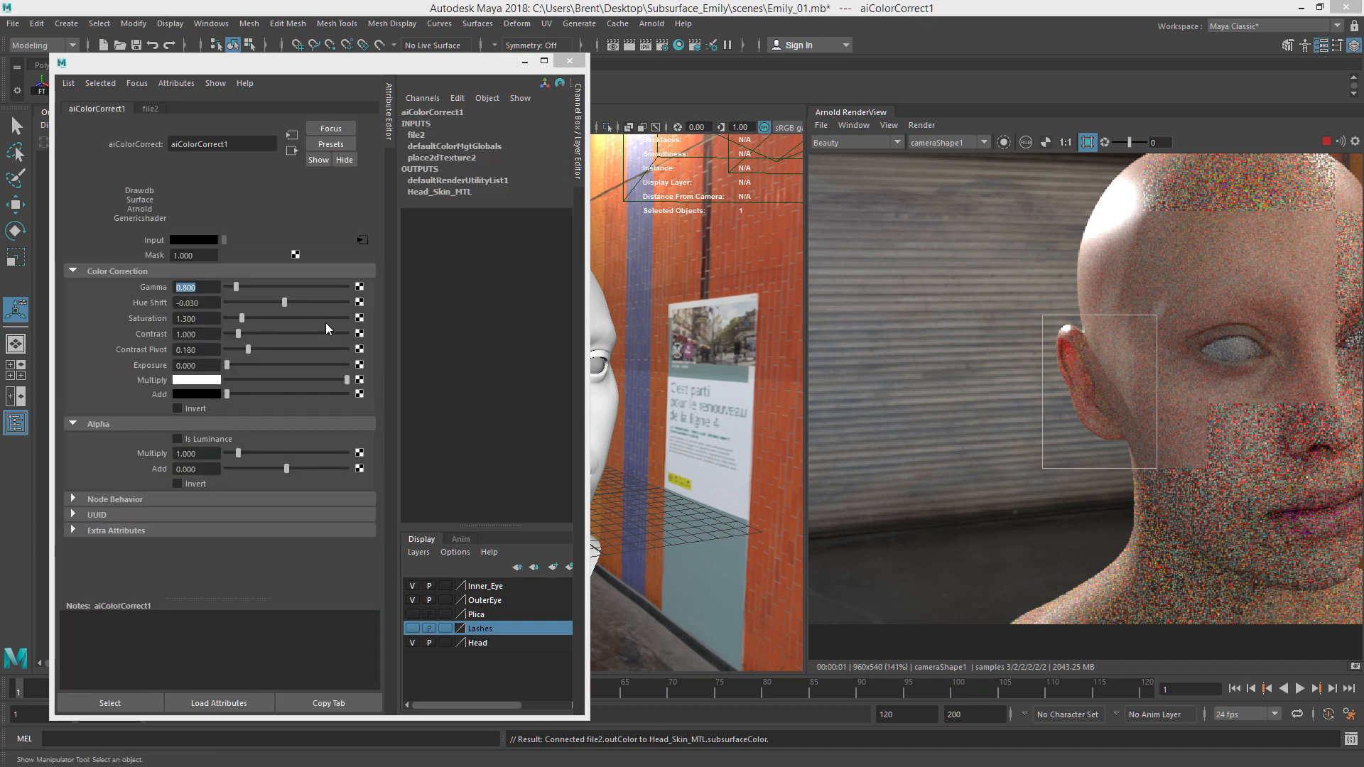
drag(271, 303, 245, 302)
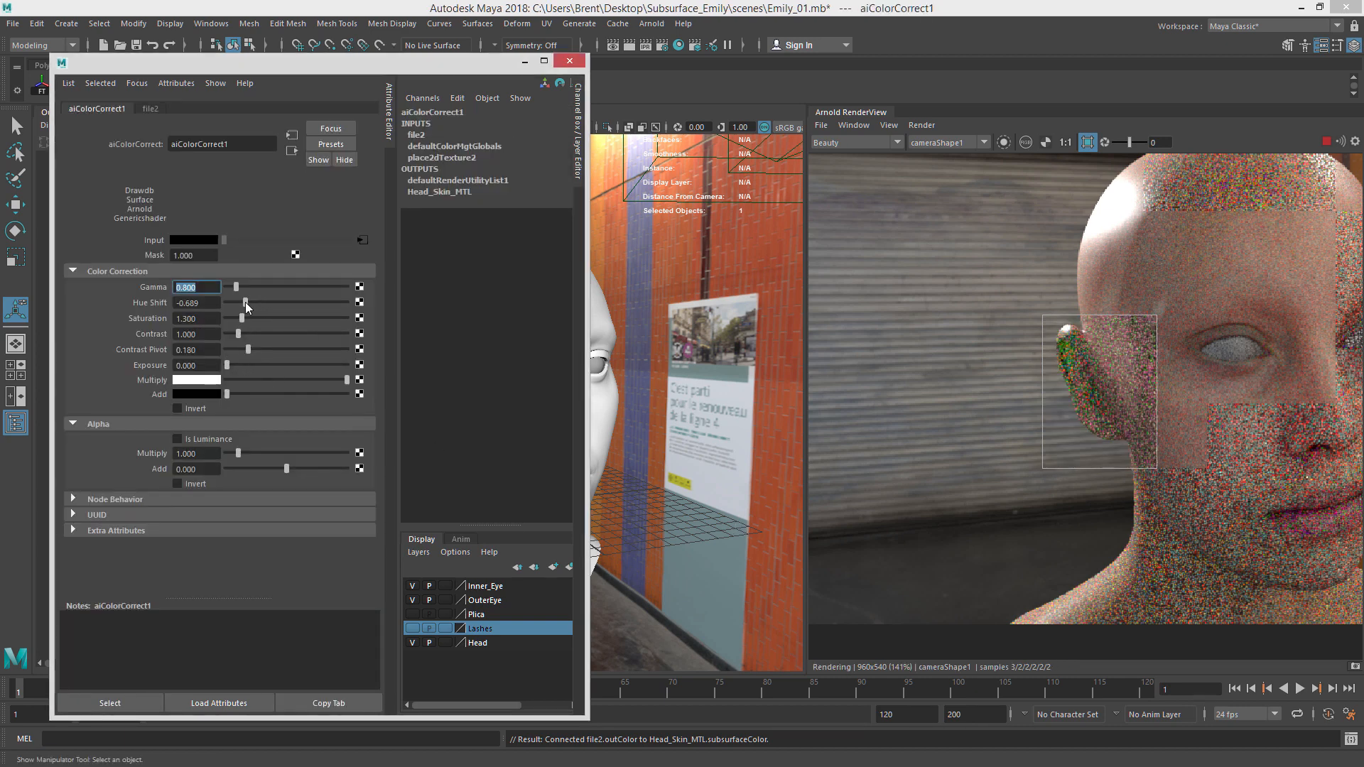
click(1003, 143)
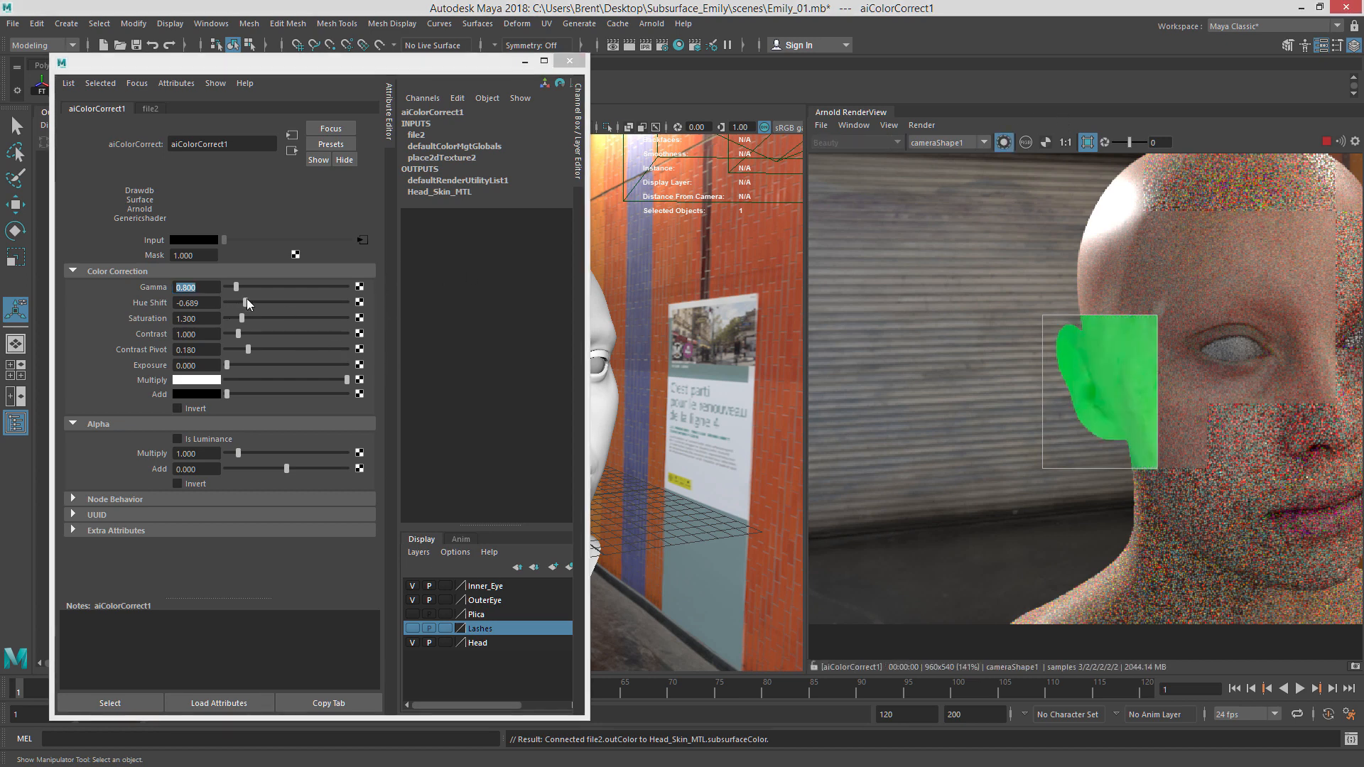
mouse_move(248, 303)
mouse_down()
mouse_move(308, 313)
mouse_move(248, 317)
mouse_move(266, 317)
mouse_up()
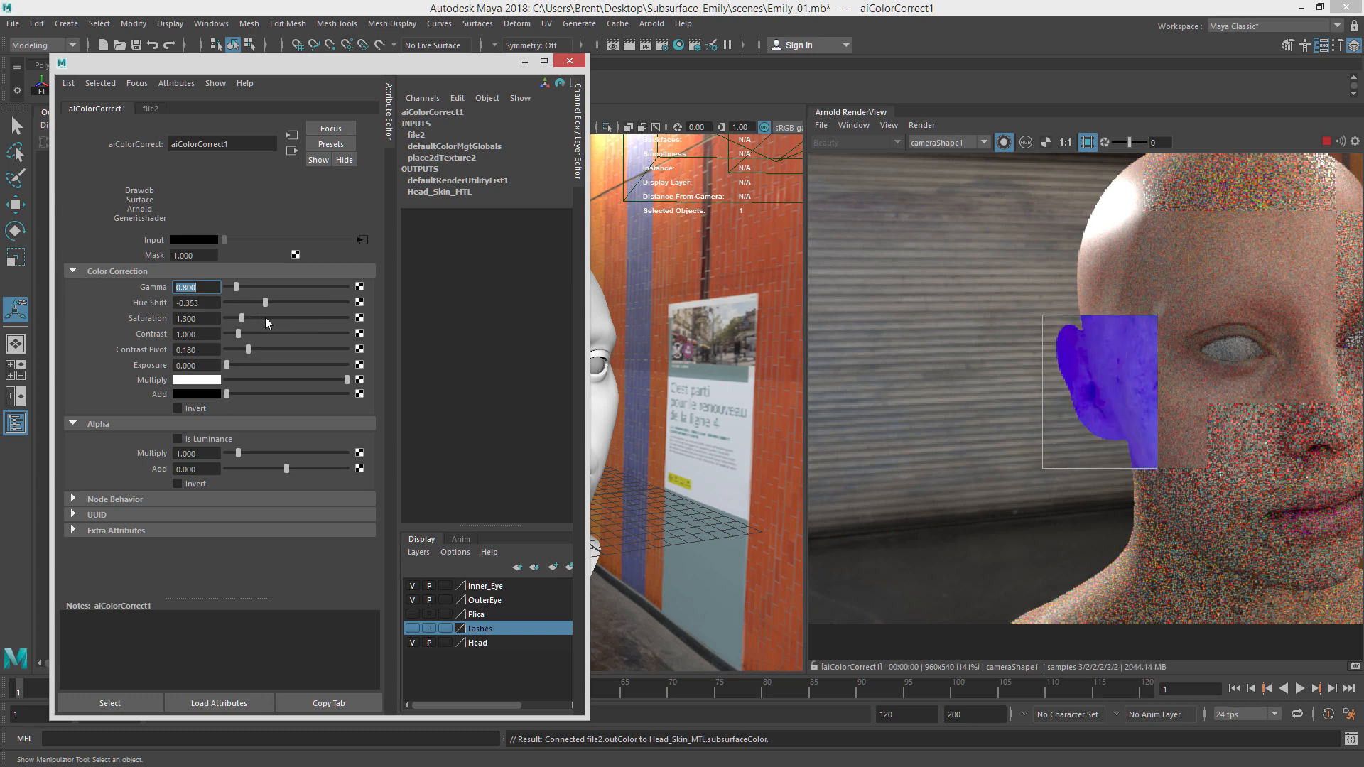
click(1004, 143)
mouse_move(262, 307)
mouse_down()
mouse_move(325, 308)
mouse_move(283, 305)
mouse_up()
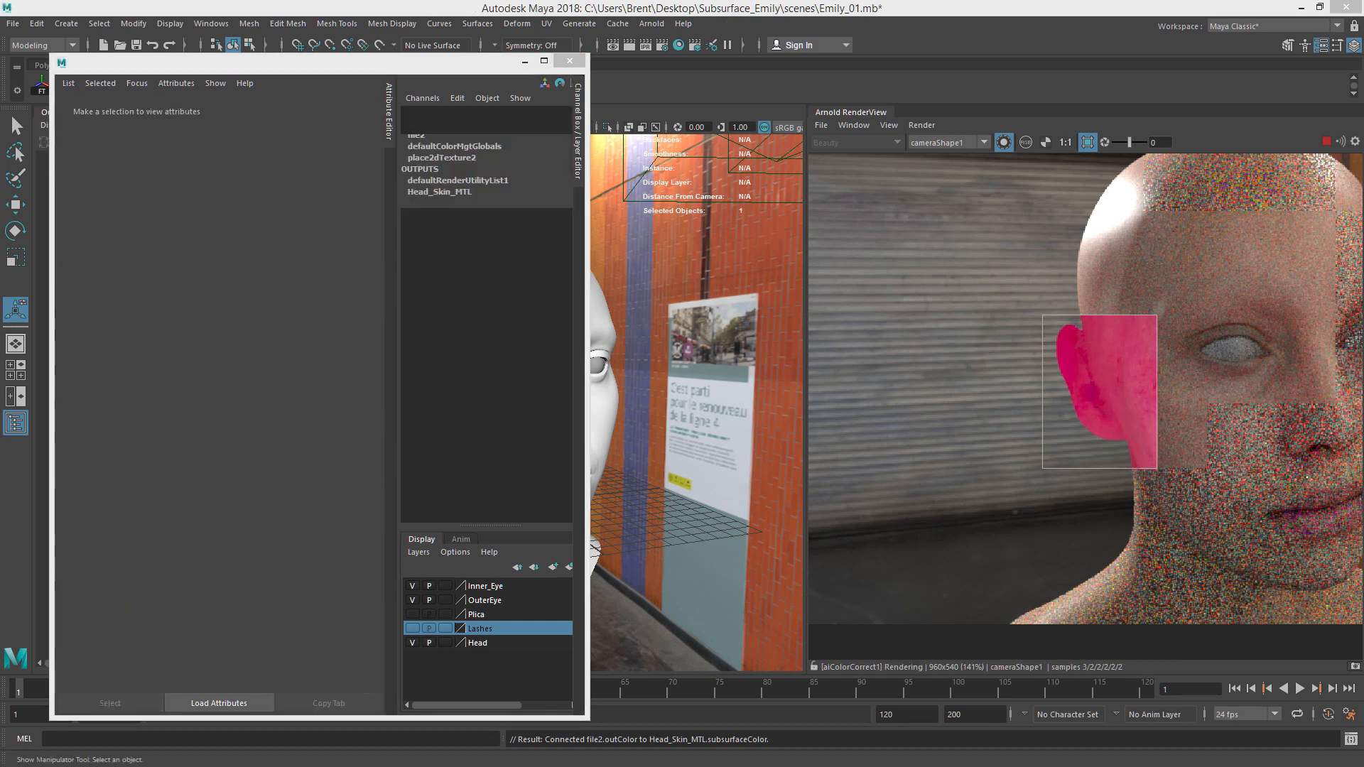
Adjust the colour correction node's saturation to about 1.317, gamma to 0.75 and contrast to about 1.018.
drag(282, 304, 242, 317)
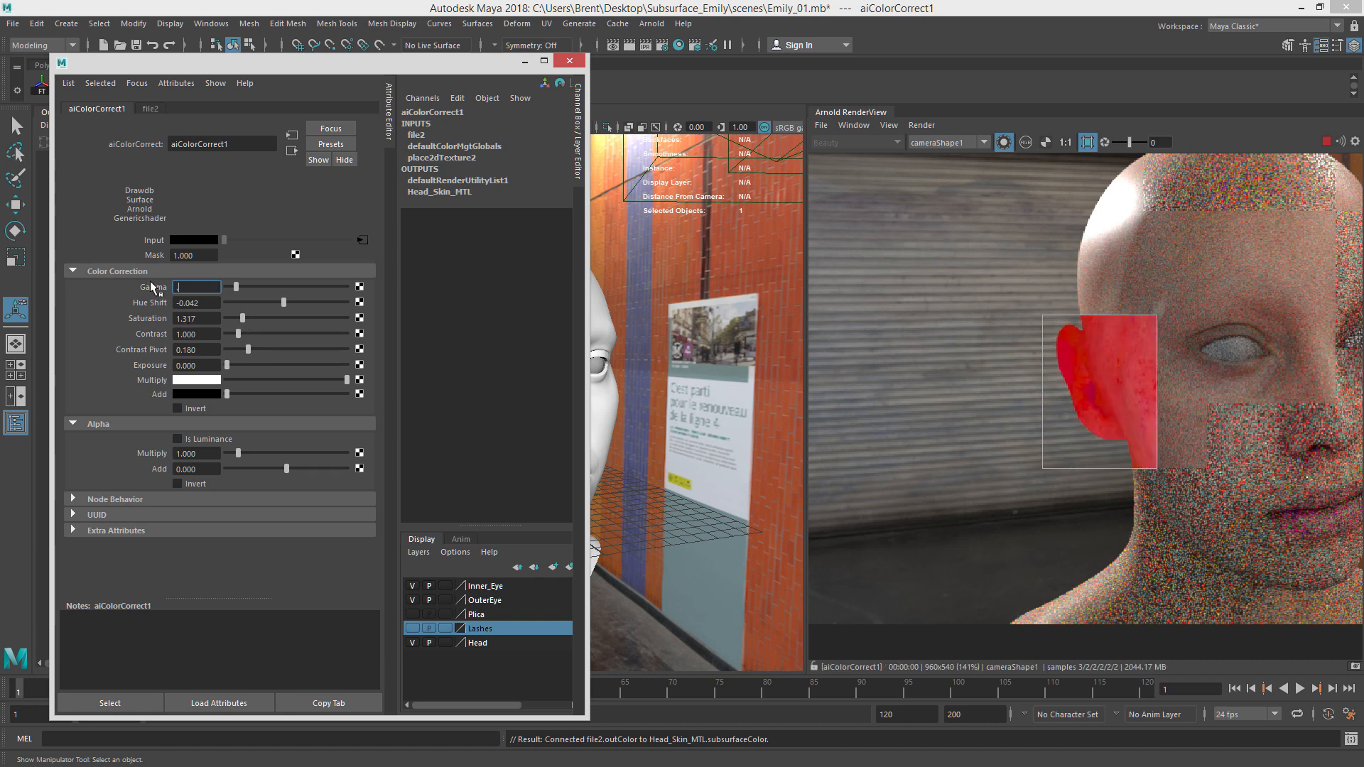
text(.75)
key(Return)
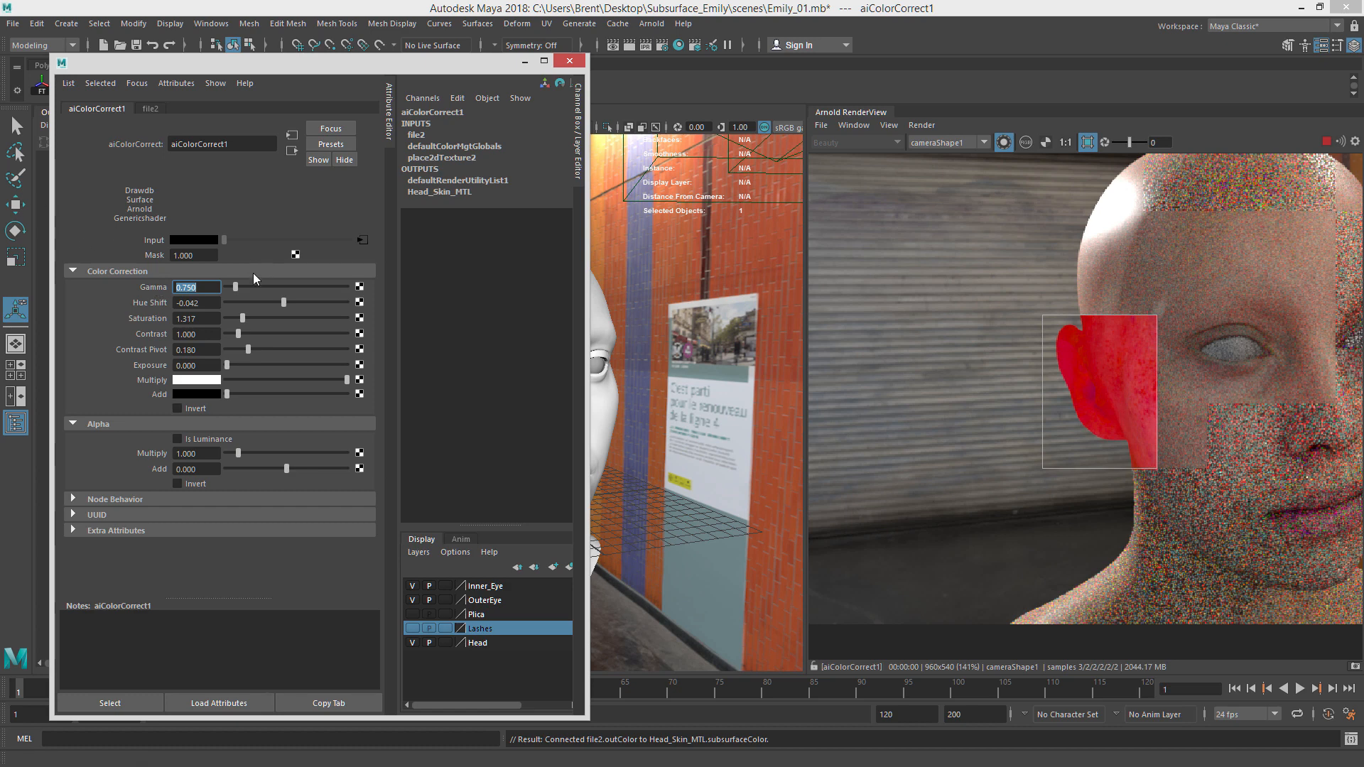
drag(243, 330, 239, 329)
Turn off the render crop region and inspect the isolated colour correction output across the whole head.
scroll(1150, 379, up, 2)
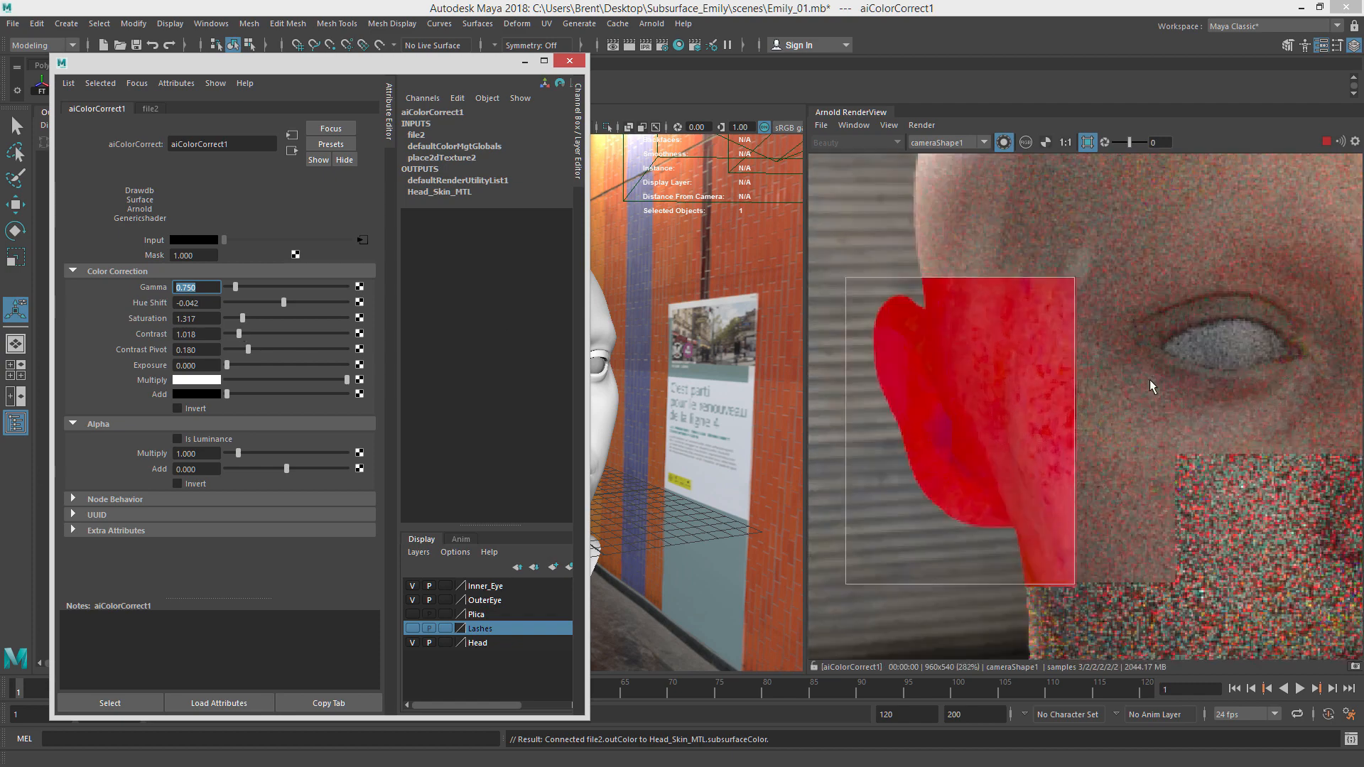
scroll(1150, 379, up, 1)
scroll(982, 396, down, 2)
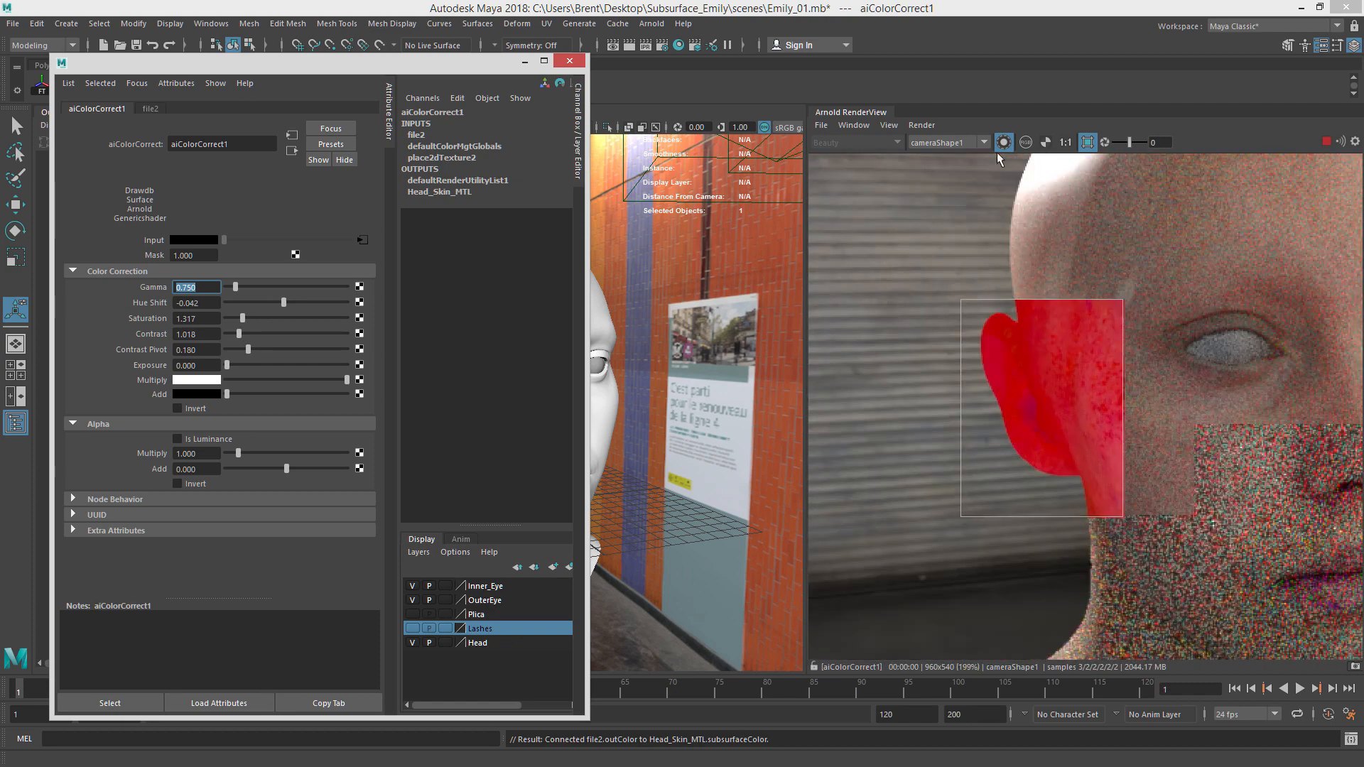
click(1087, 142)
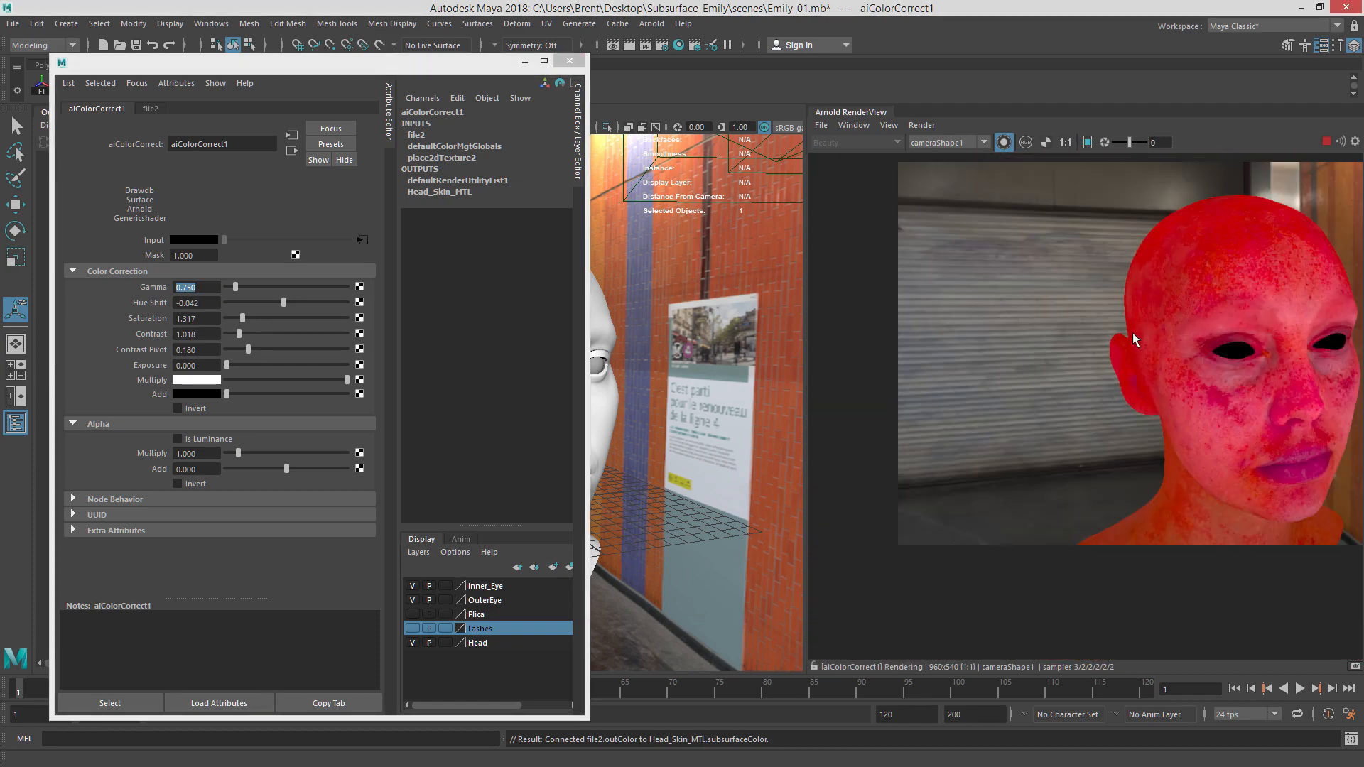
middle_drag(1133, 332, 993, 344)
scroll(1127, 411, up, 1)
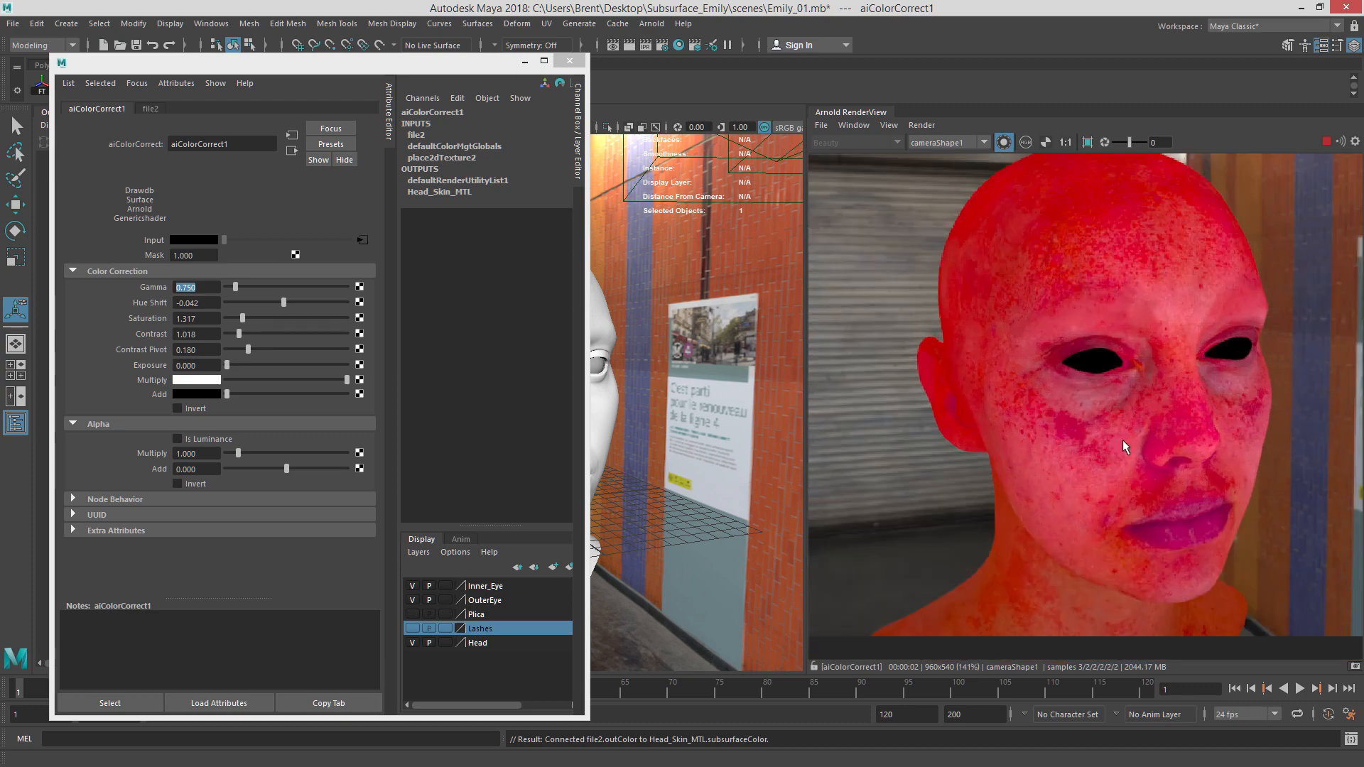
scroll(1115, 402, down, 1)
Turn off the isolated shader preview and examine the beauty render around the ear and face.
click(1004, 142)
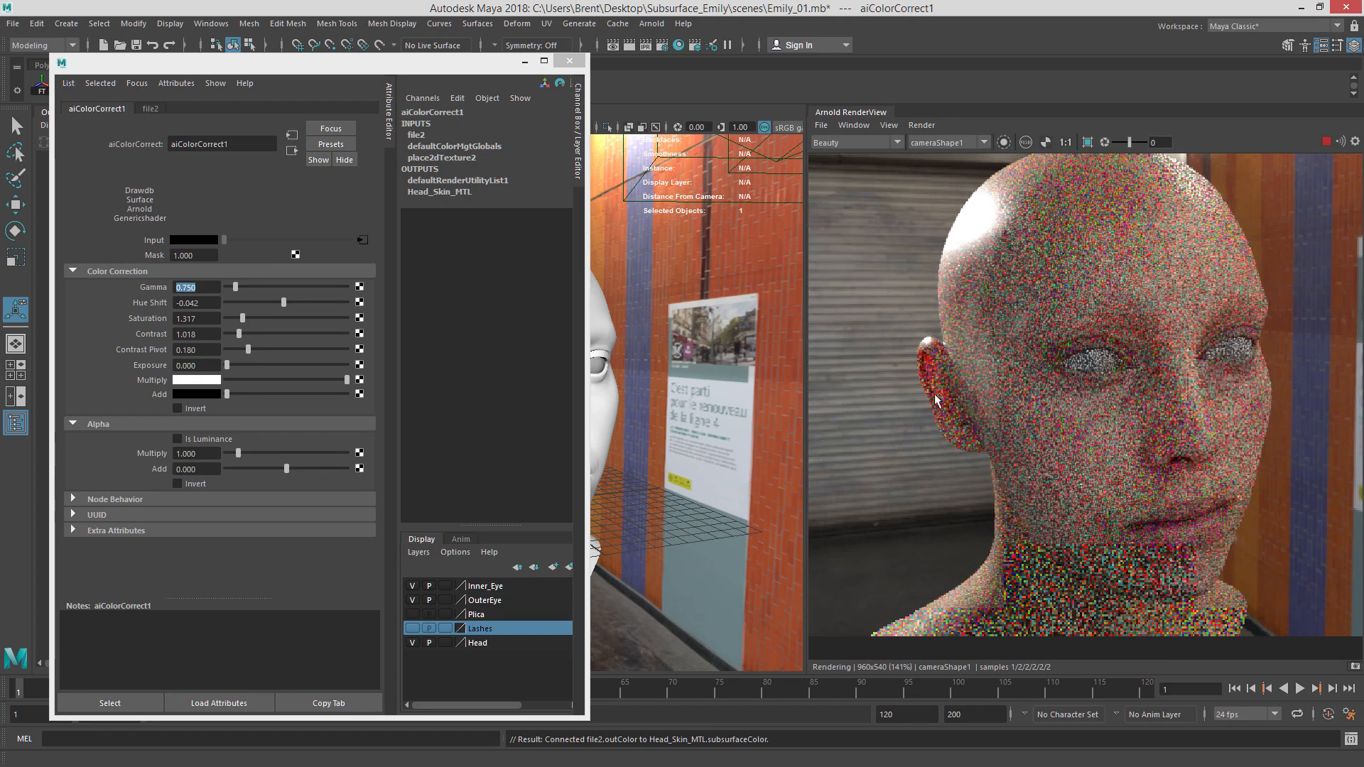
scroll(896, 363, up, 1)
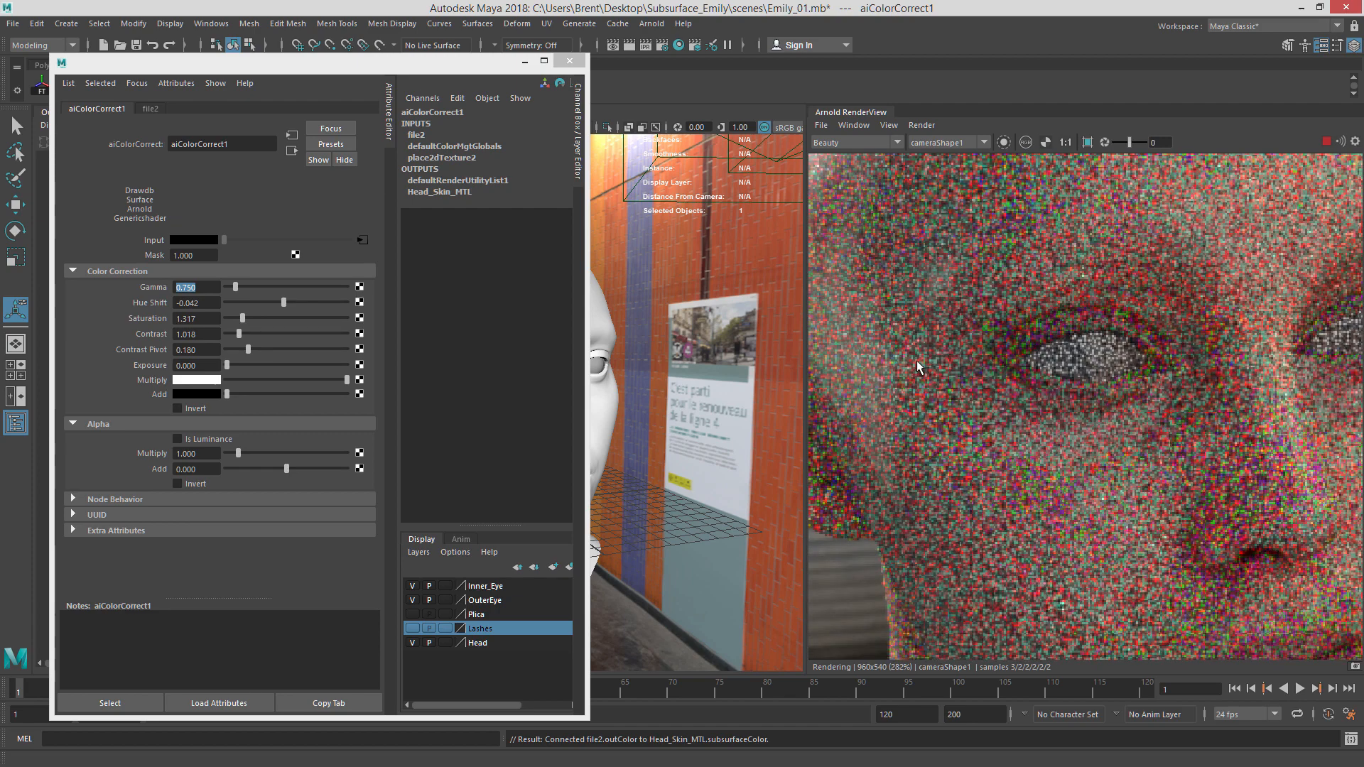
scroll(917, 366, down, 1)
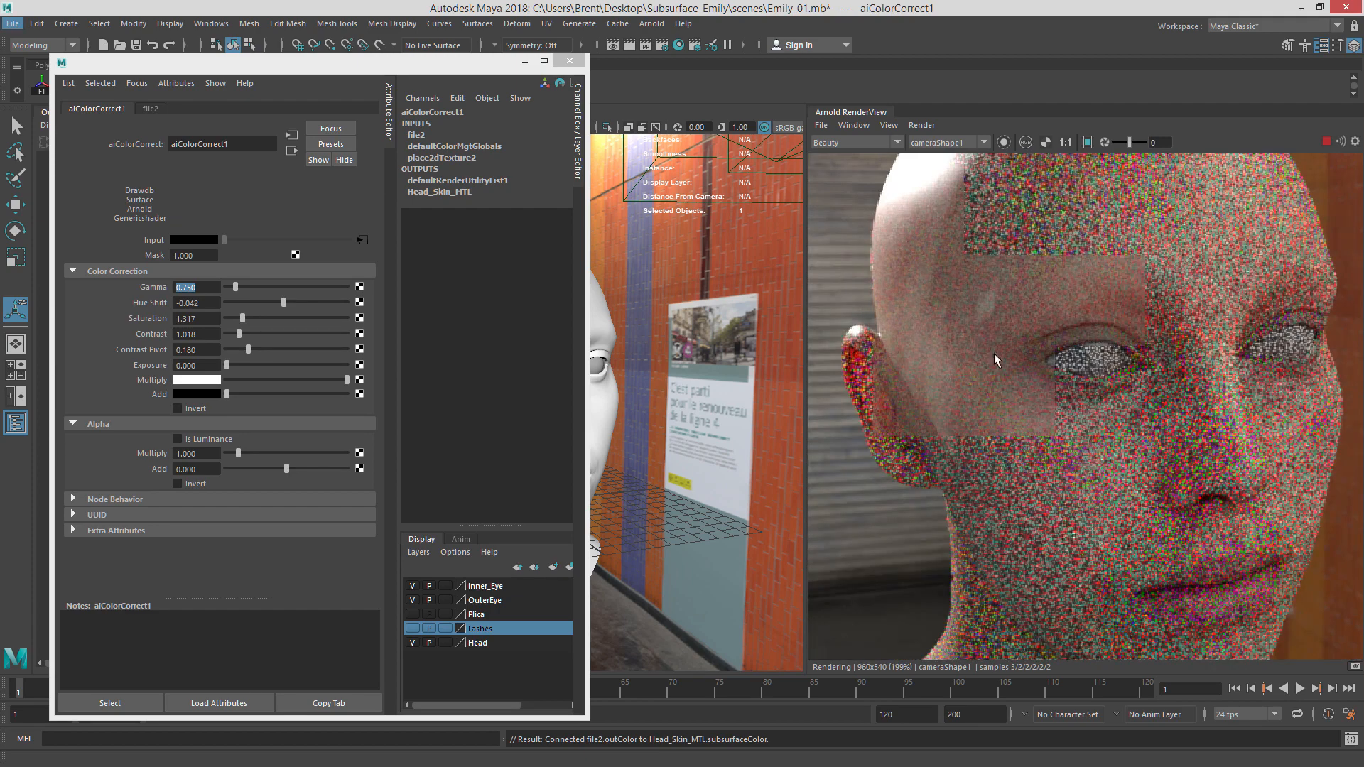
middle_drag(994, 352, 1078, 354)
scroll(1056, 393, up, 1)
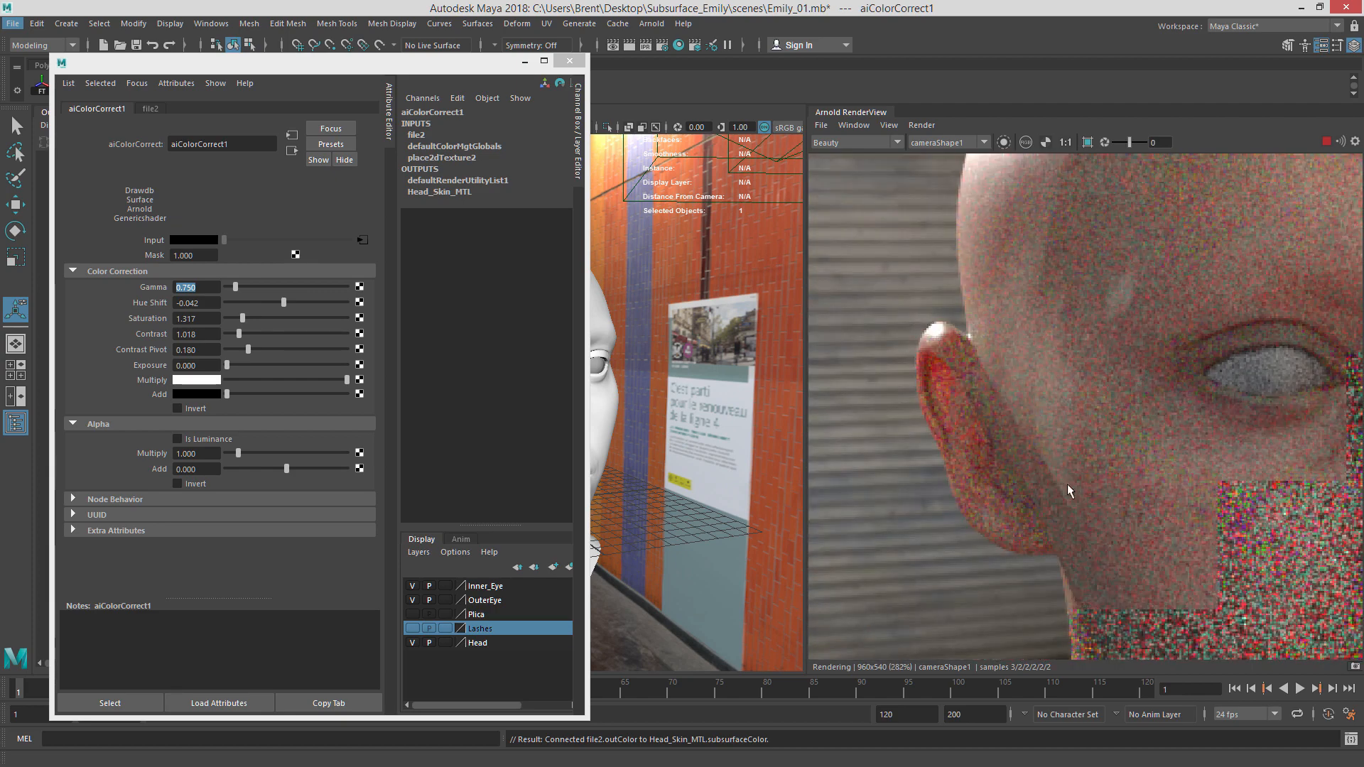
scroll(1094, 465, down, 2)
scroll(1062, 391, down, 1)
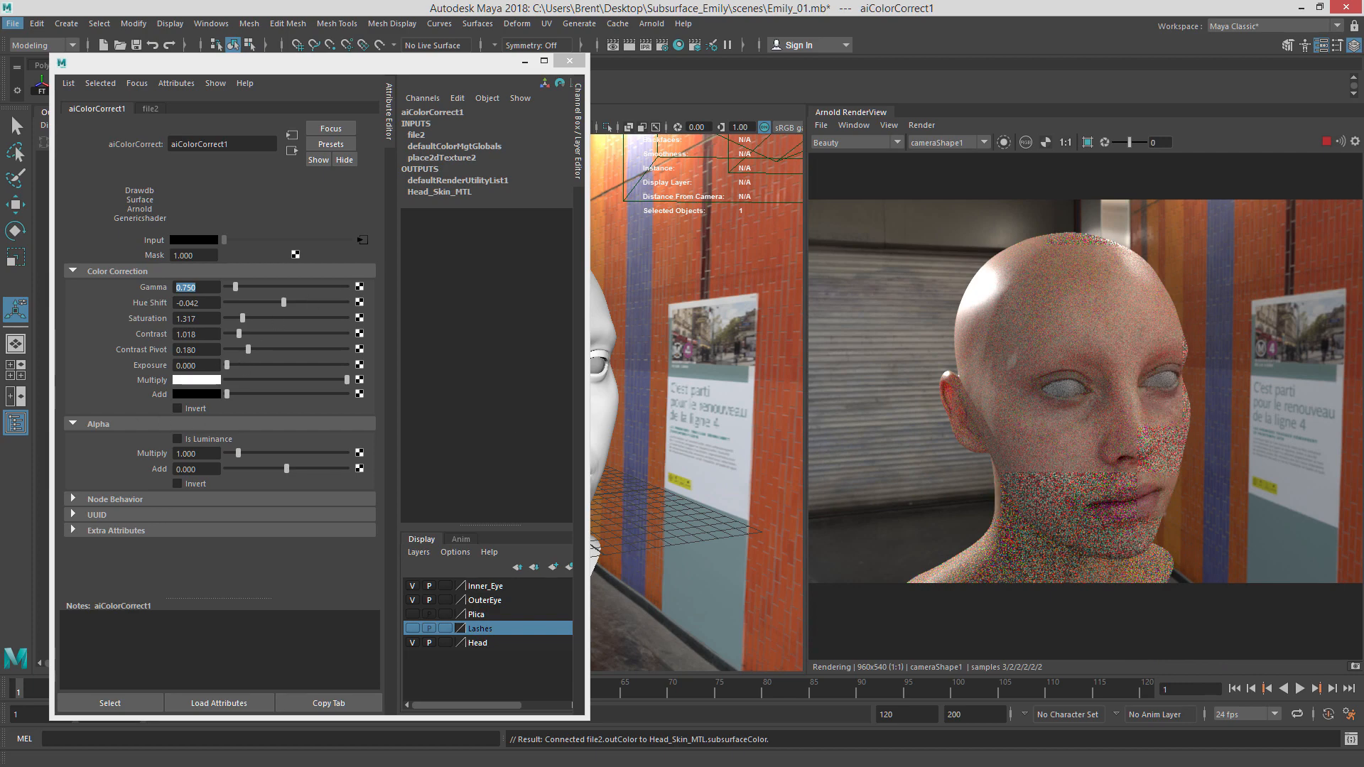
Open the Head_Skin_MTL material's attributes from the shader graph and set its subsurface scale to 0.7.
drag(0, 28, 716, 44)
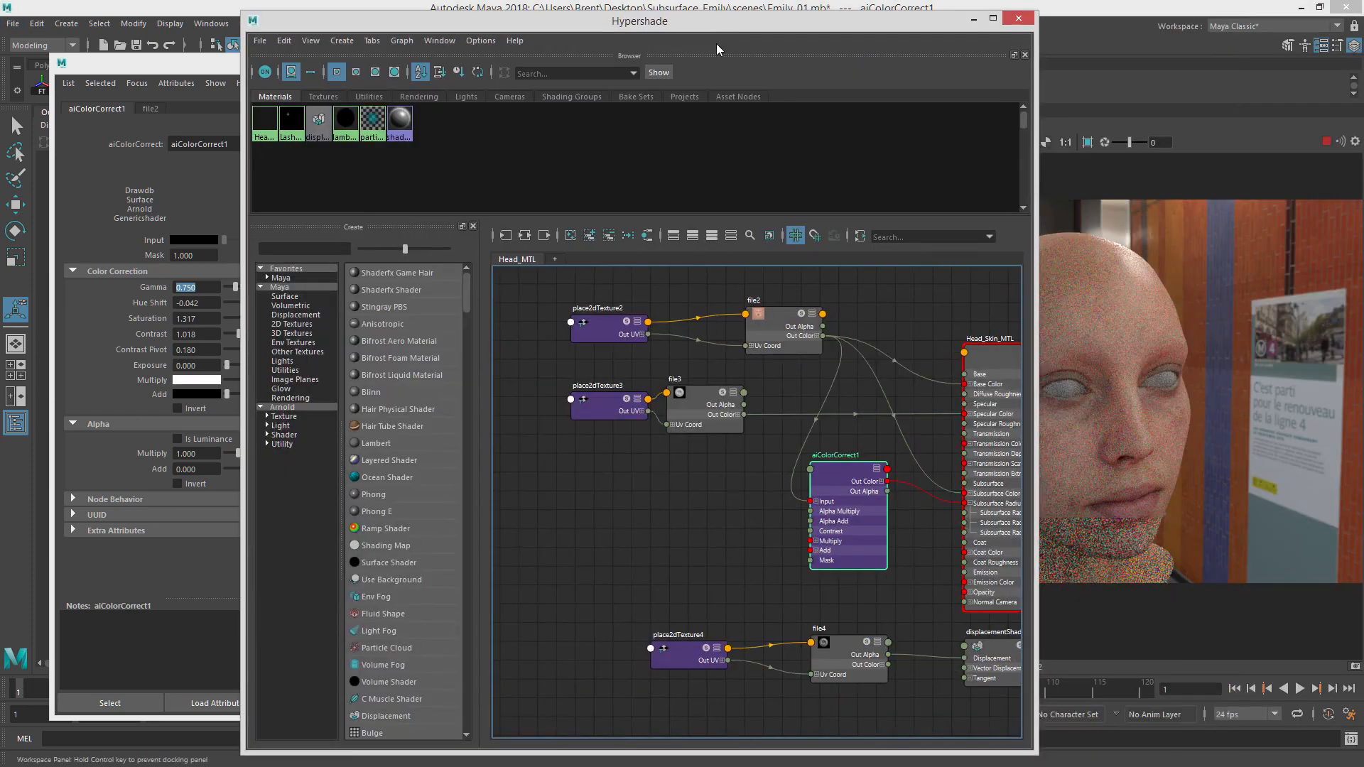
click(999, 377)
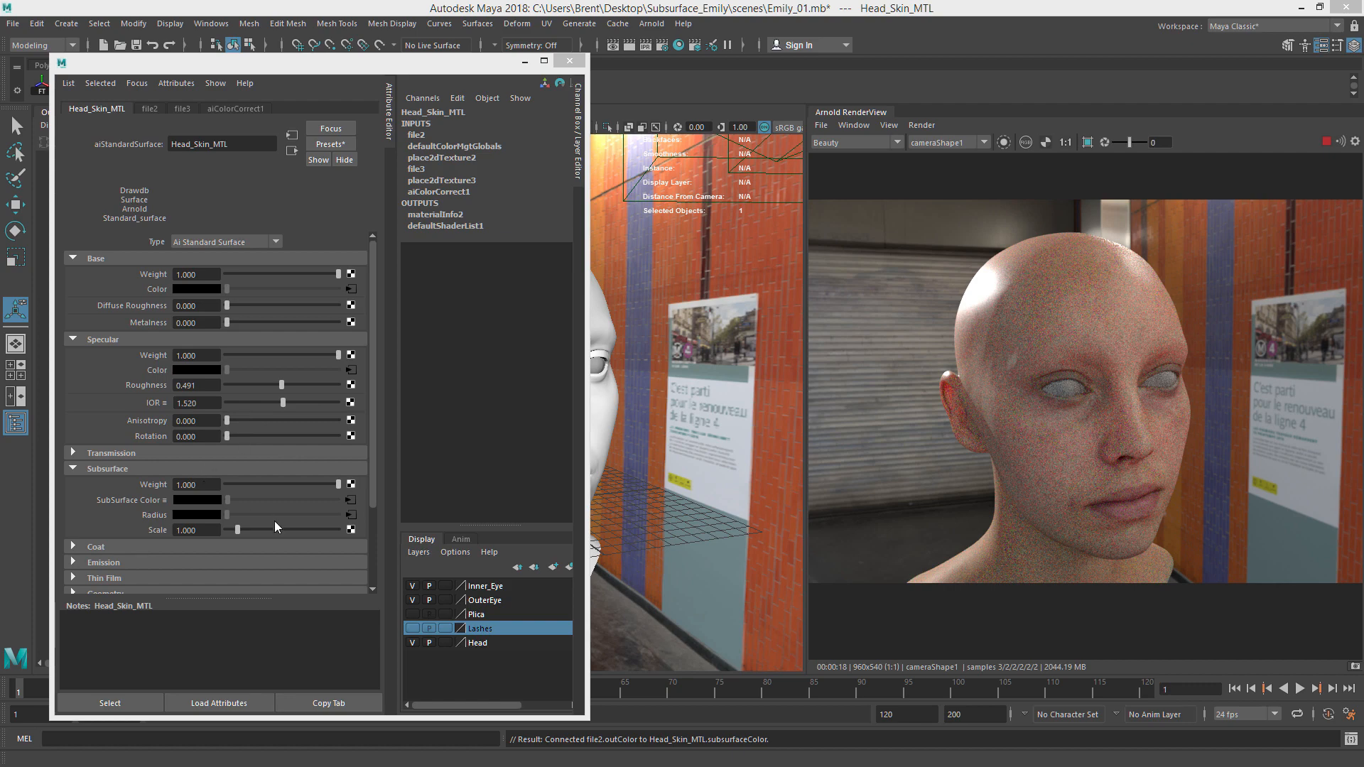
click(196, 530)
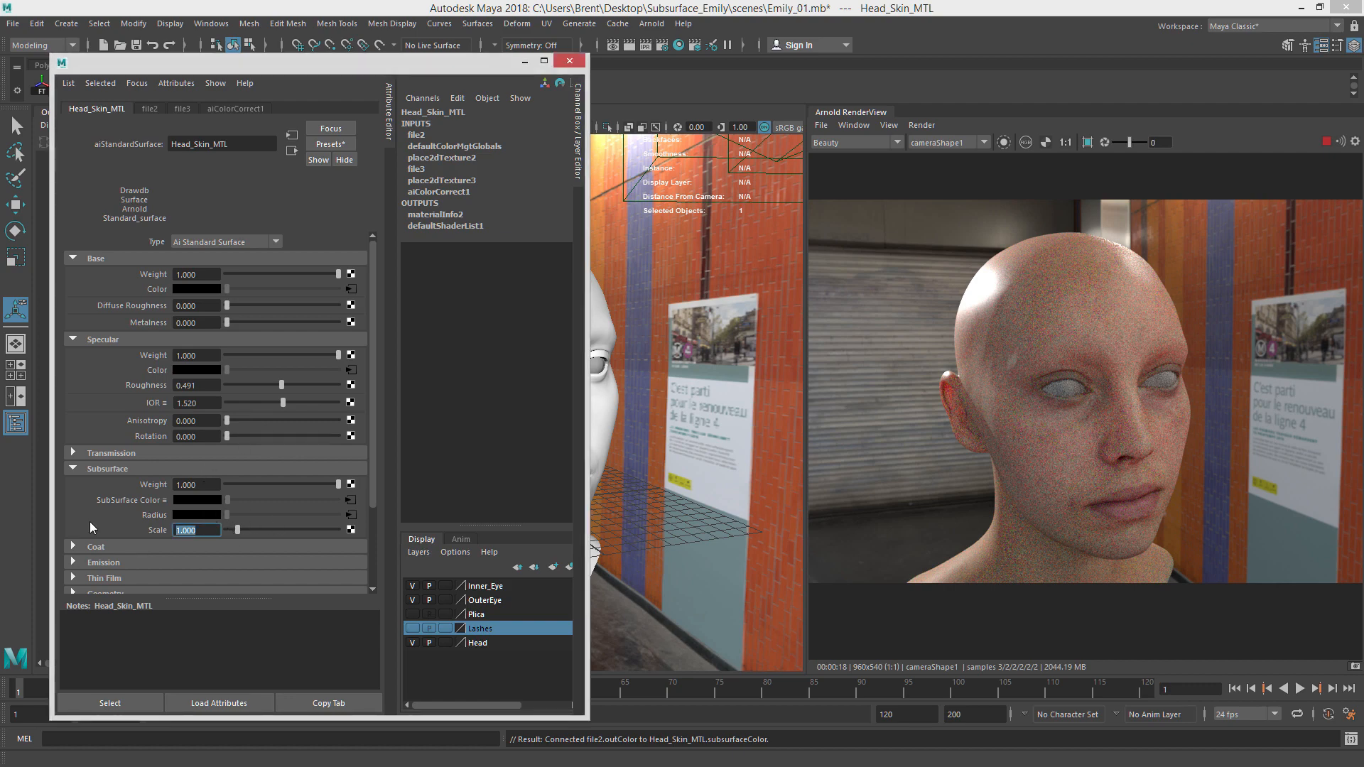
key(BackSpace)
text(.7)
key(Return)
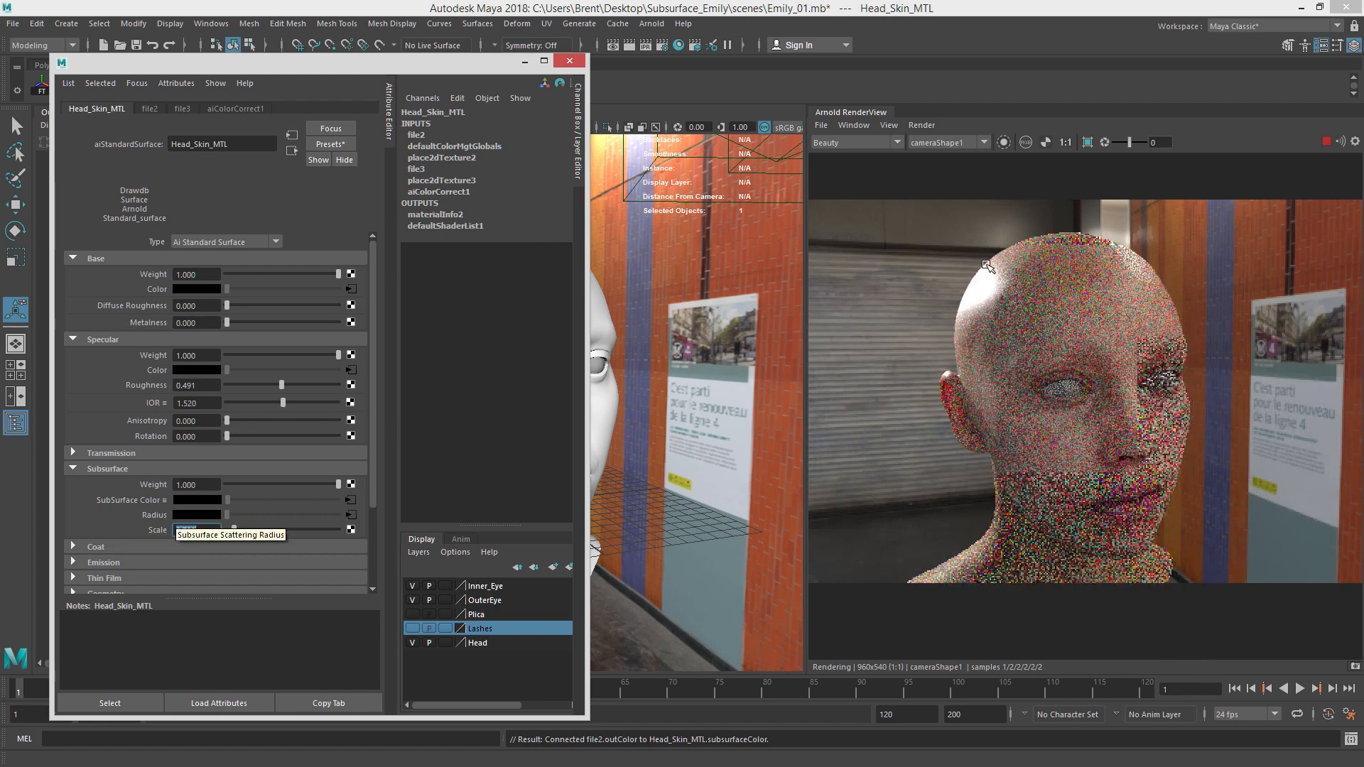
Restrict the live render to a crop region around the ear and frame it closely.
click(1088, 142)
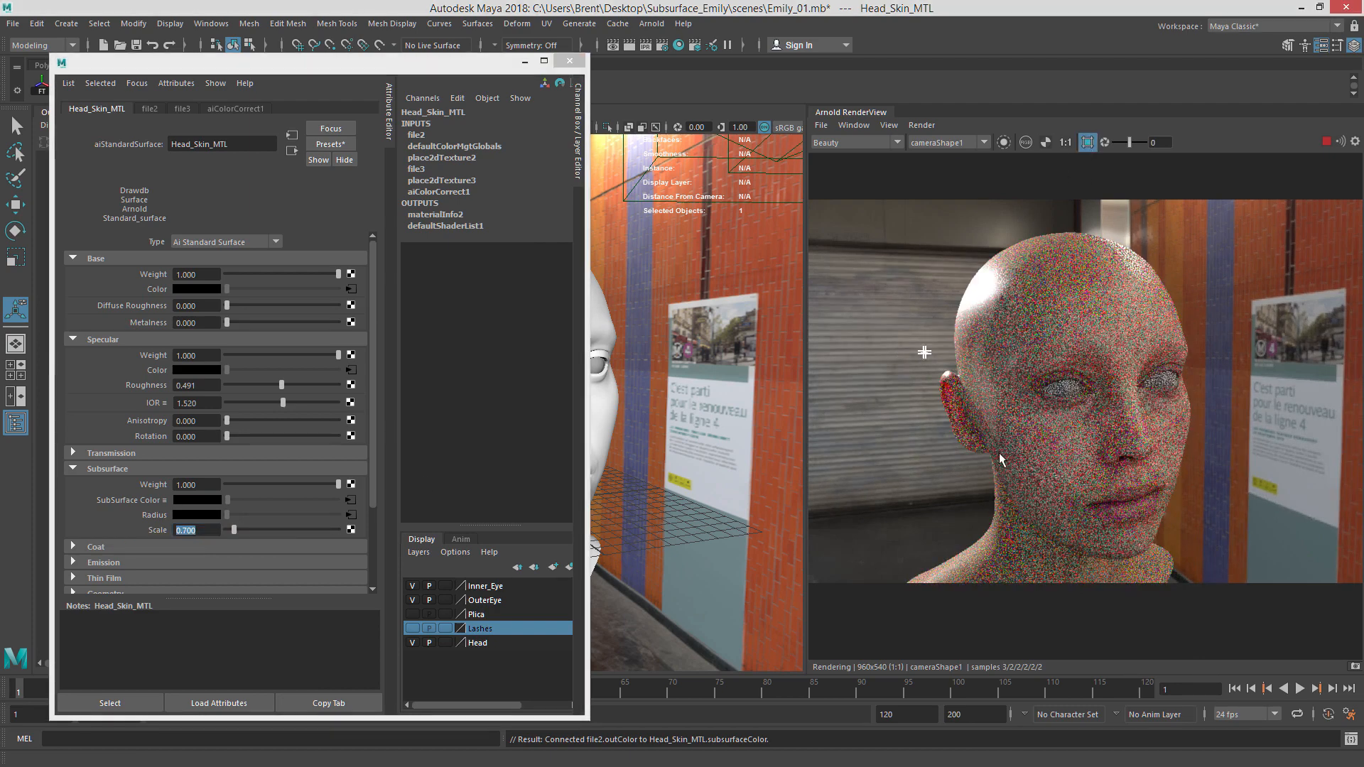
drag(923, 349, 1005, 475)
scroll(973, 422, up, 2)
scroll(970, 417, up, 1)
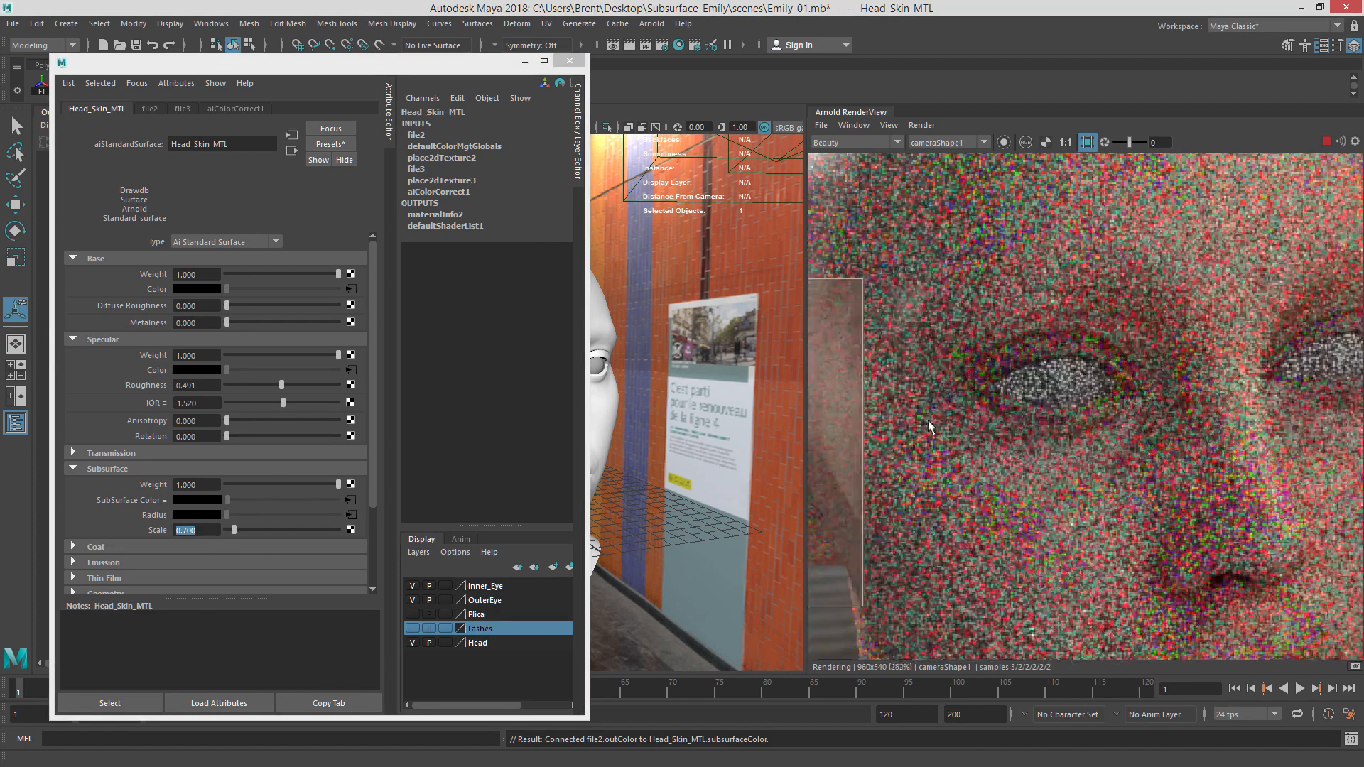
middle_drag(929, 425, 1208, 422)
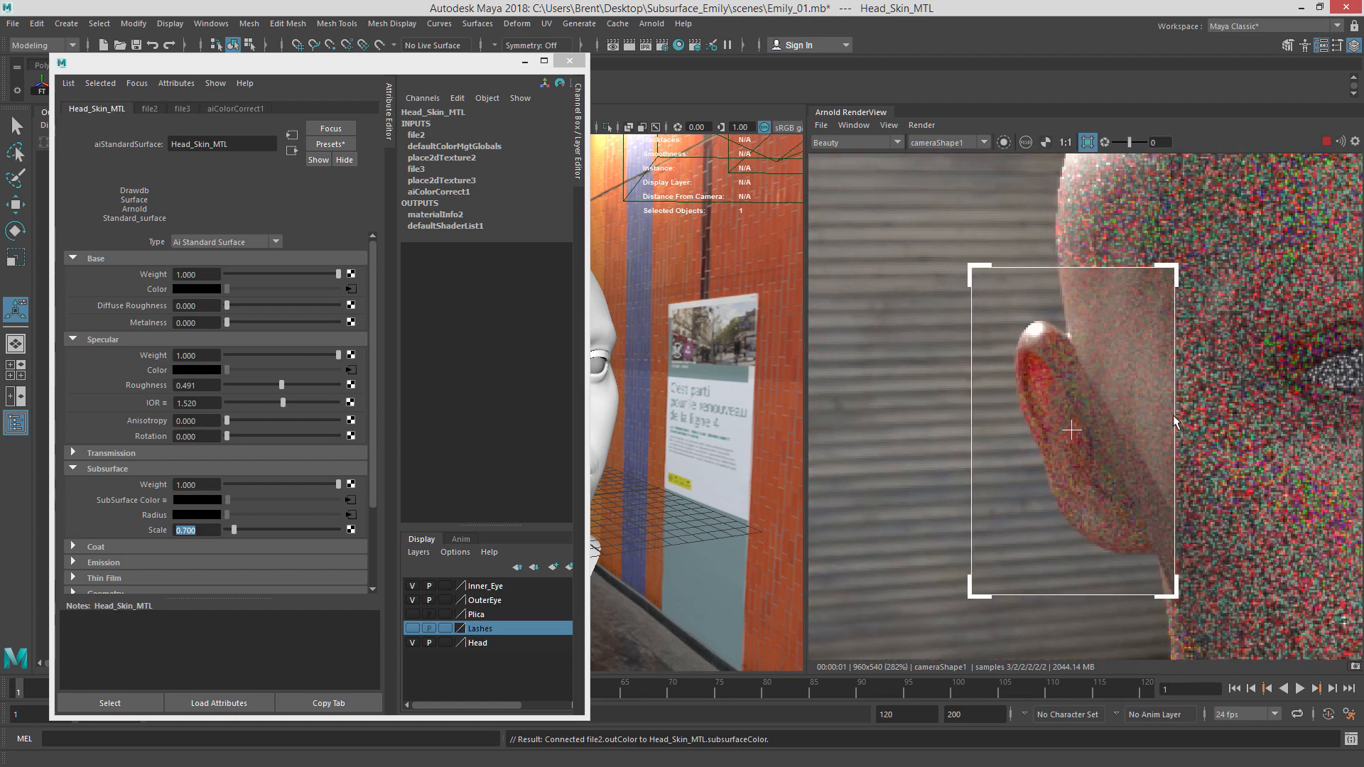
Lower the skin material's specular weight to about 0.258 and check the ear in the render.
click(211, 530)
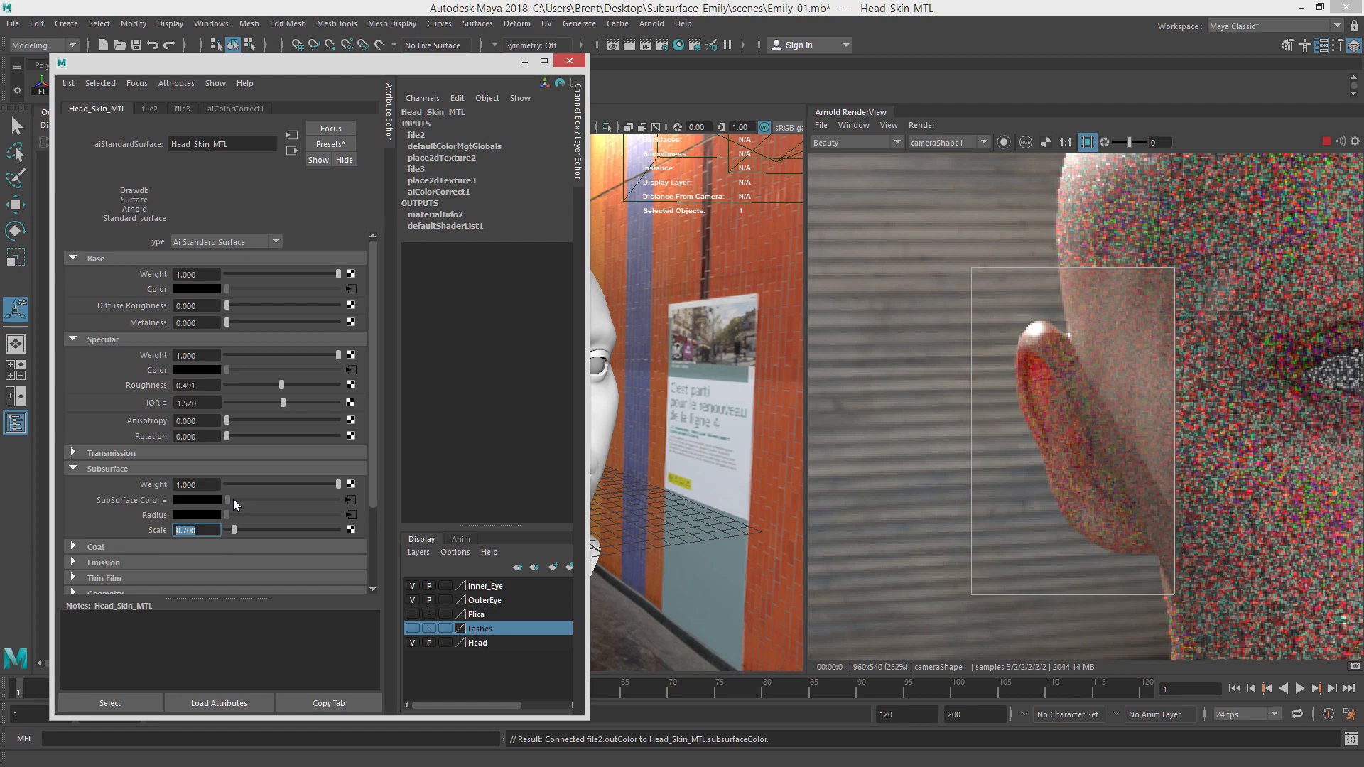
drag(308, 354, 265, 352)
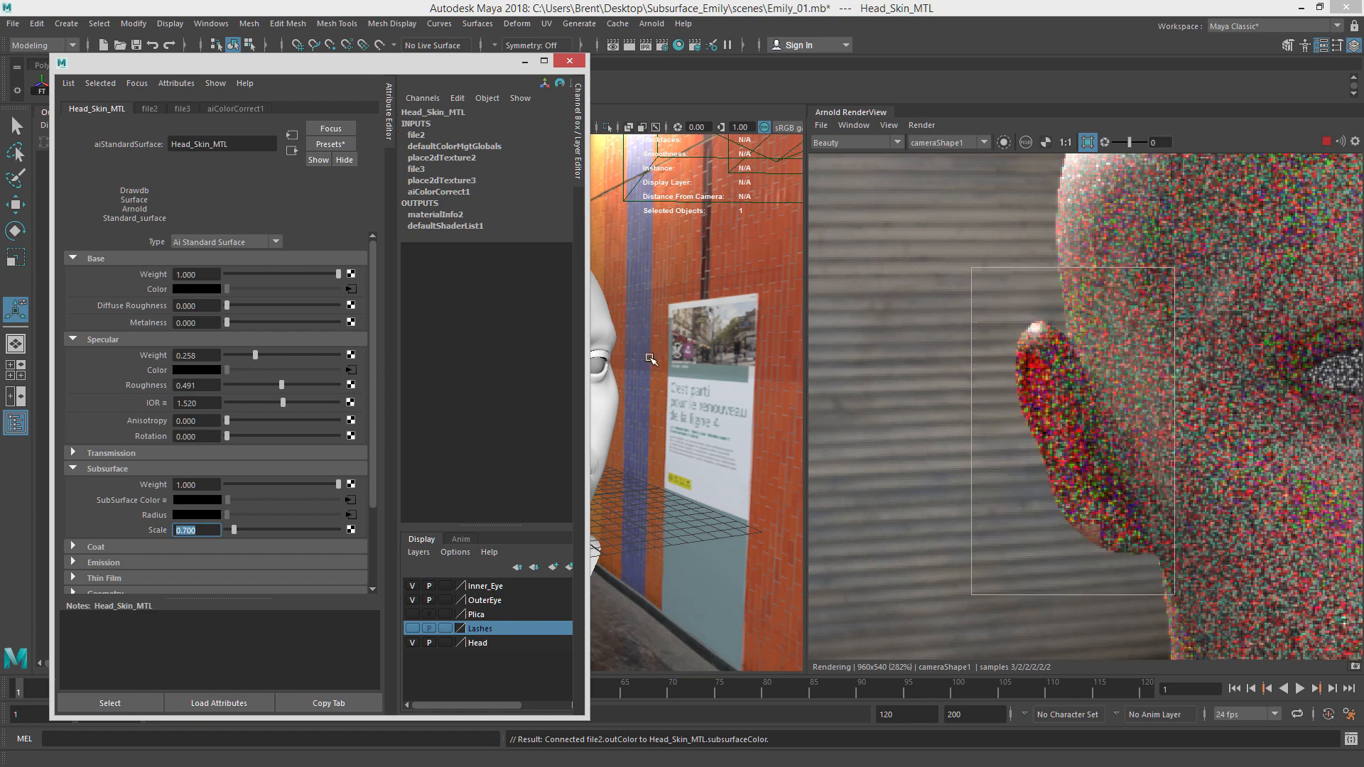
scroll(1136, 439, down, 2)
middle_drag(1279, 381, 985, 360)
scroll(979, 349, up, 1)
middle_drag(860, 409, 929, 406)
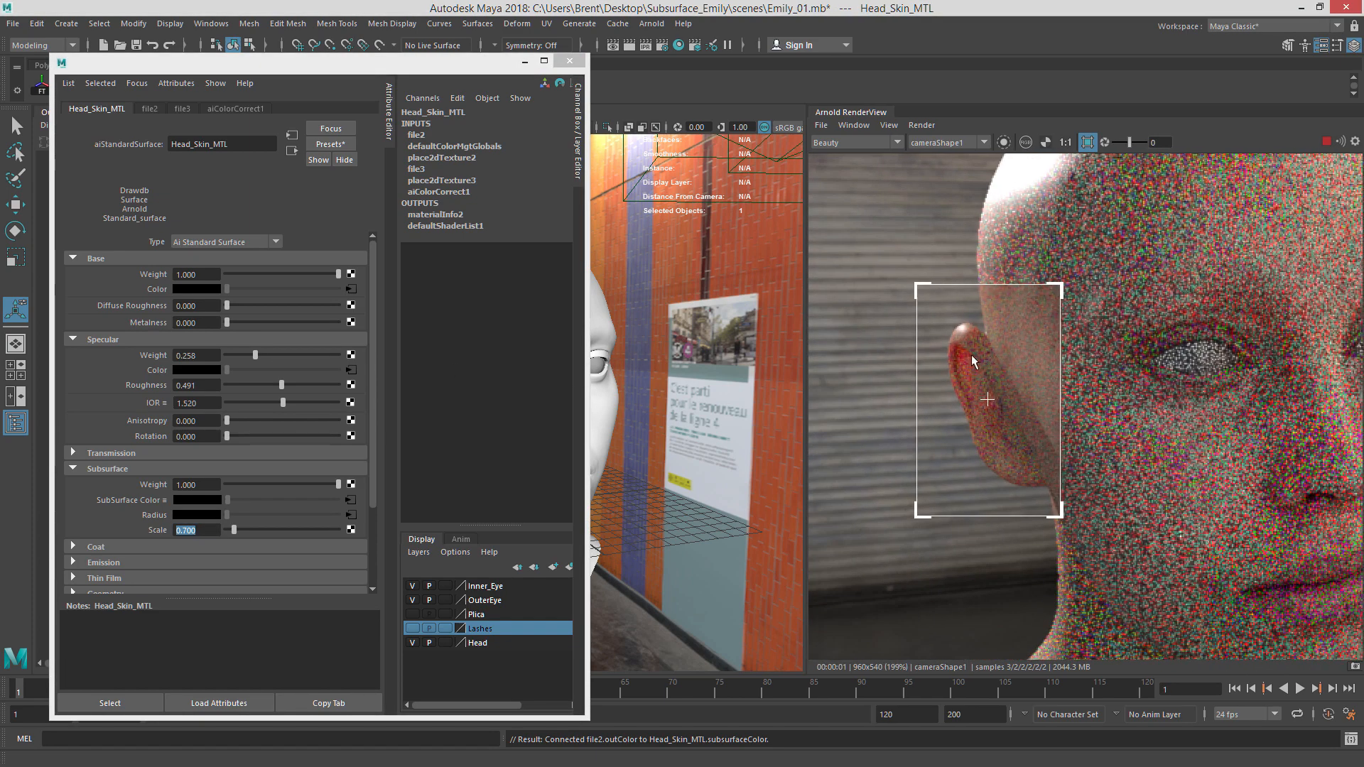
Try a subsurface scale of 10 on the skin material, and set it back to 1.
click(121, 518)
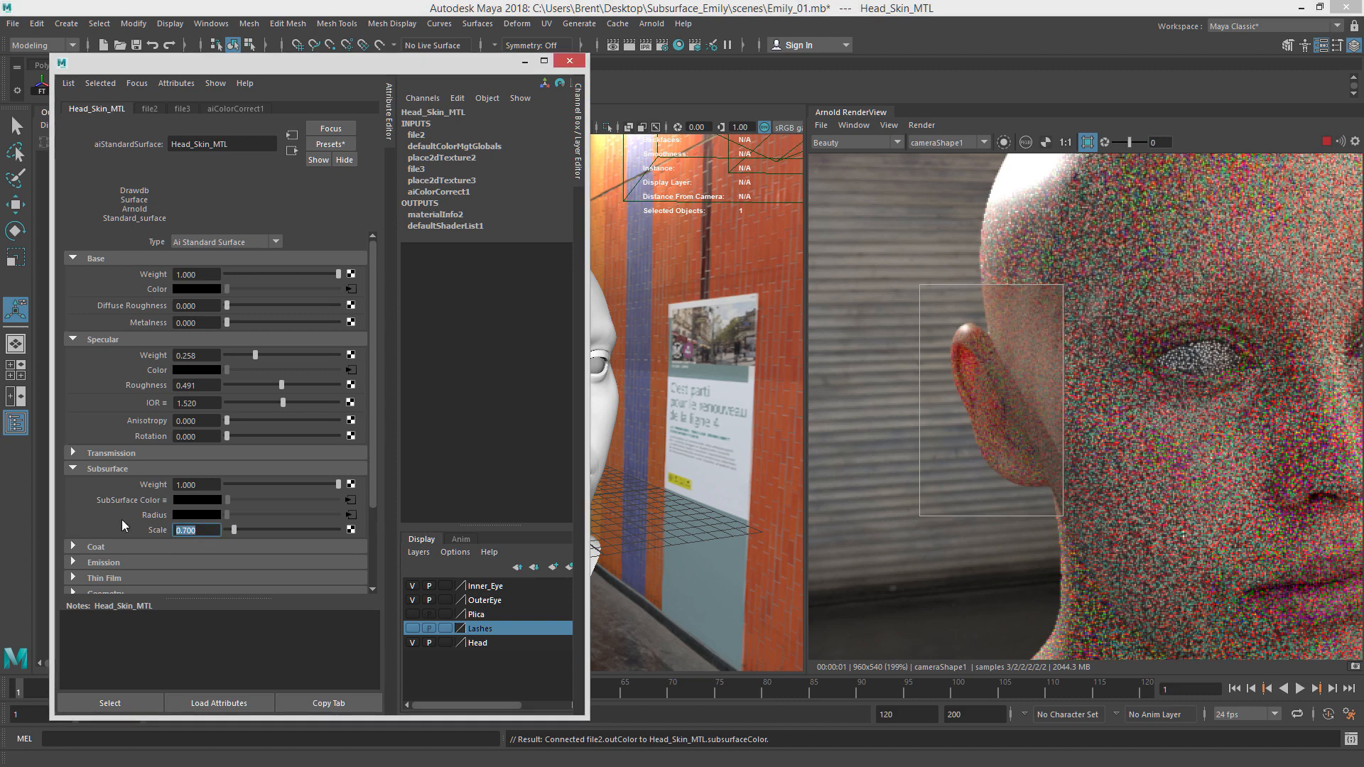
text(10)
key(Return)
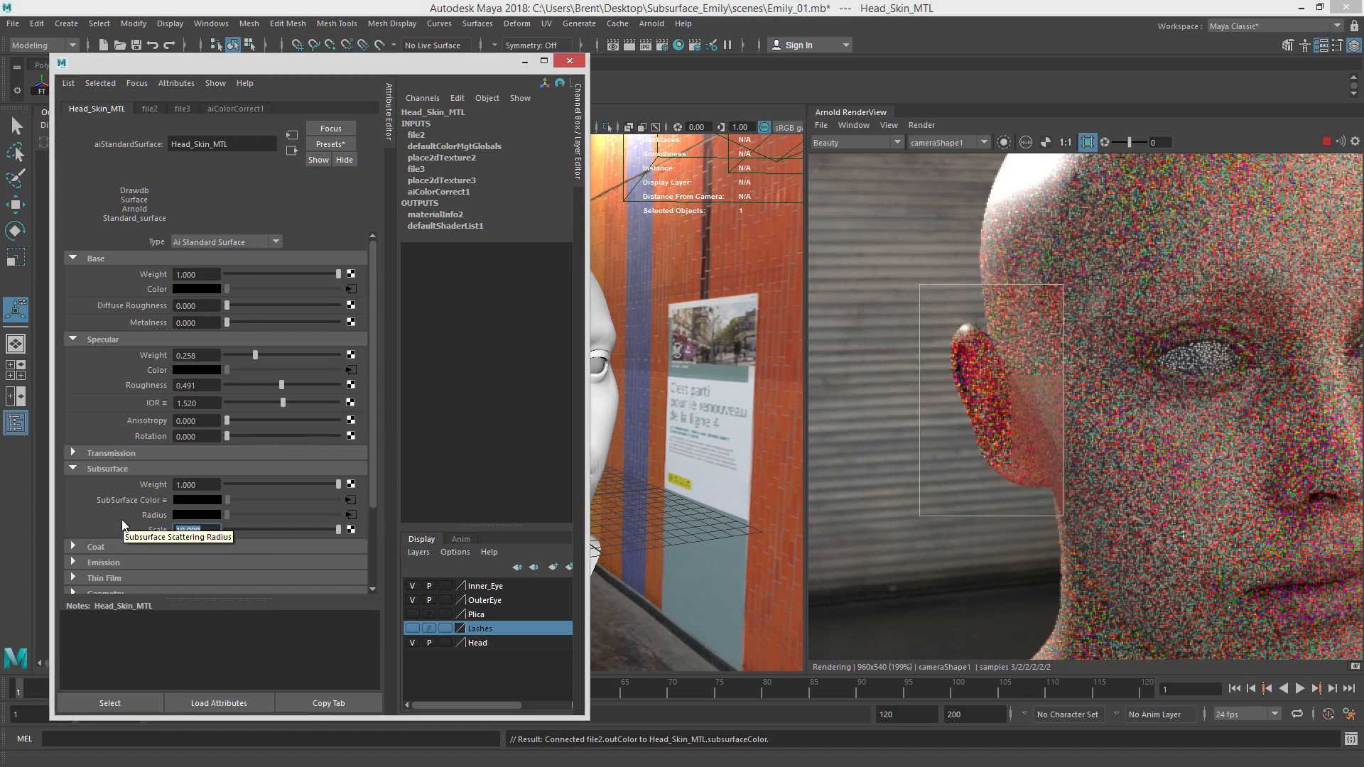
drag(207, 530, 118, 526)
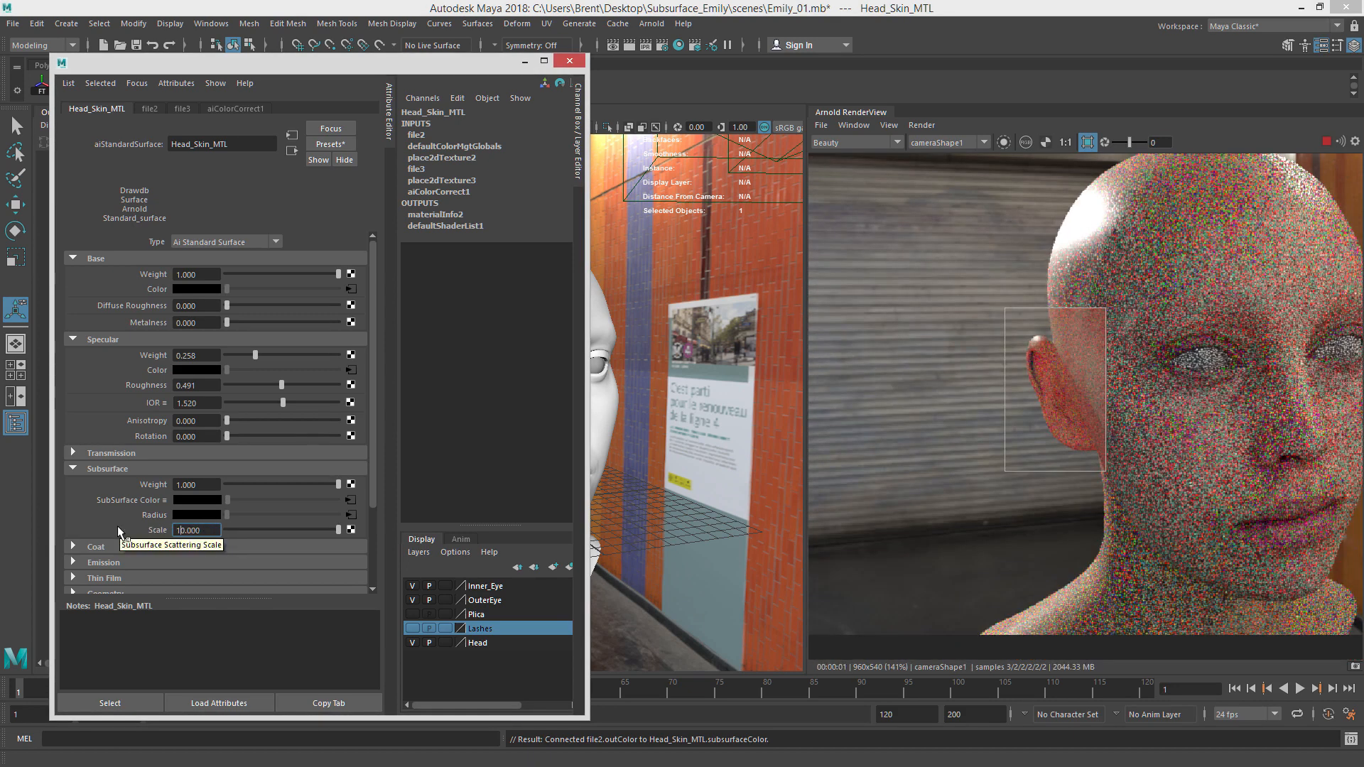
key(Delete)
key(Return)
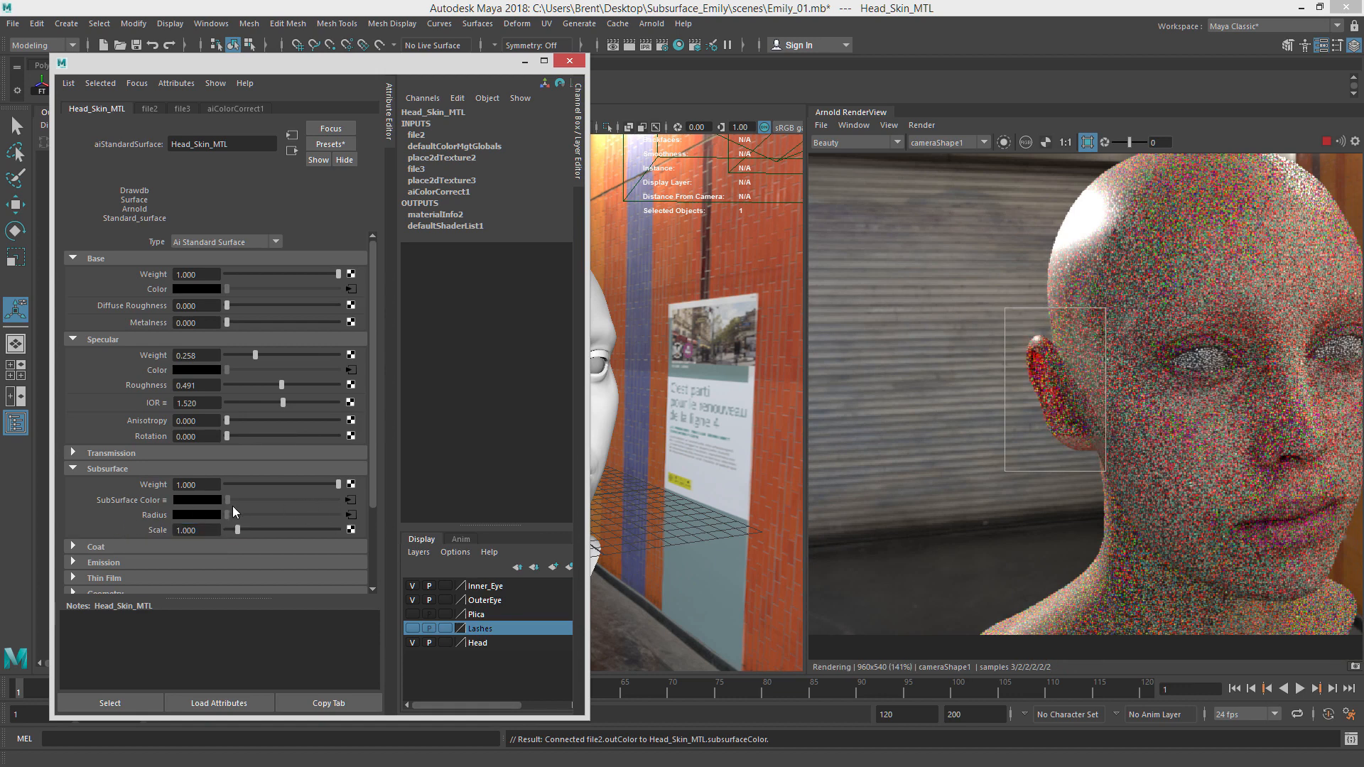
Set the subsurface scale to 0.01, examine the ear, and turn off the crop region to render the full head.
drag(210, 530, 126, 524)
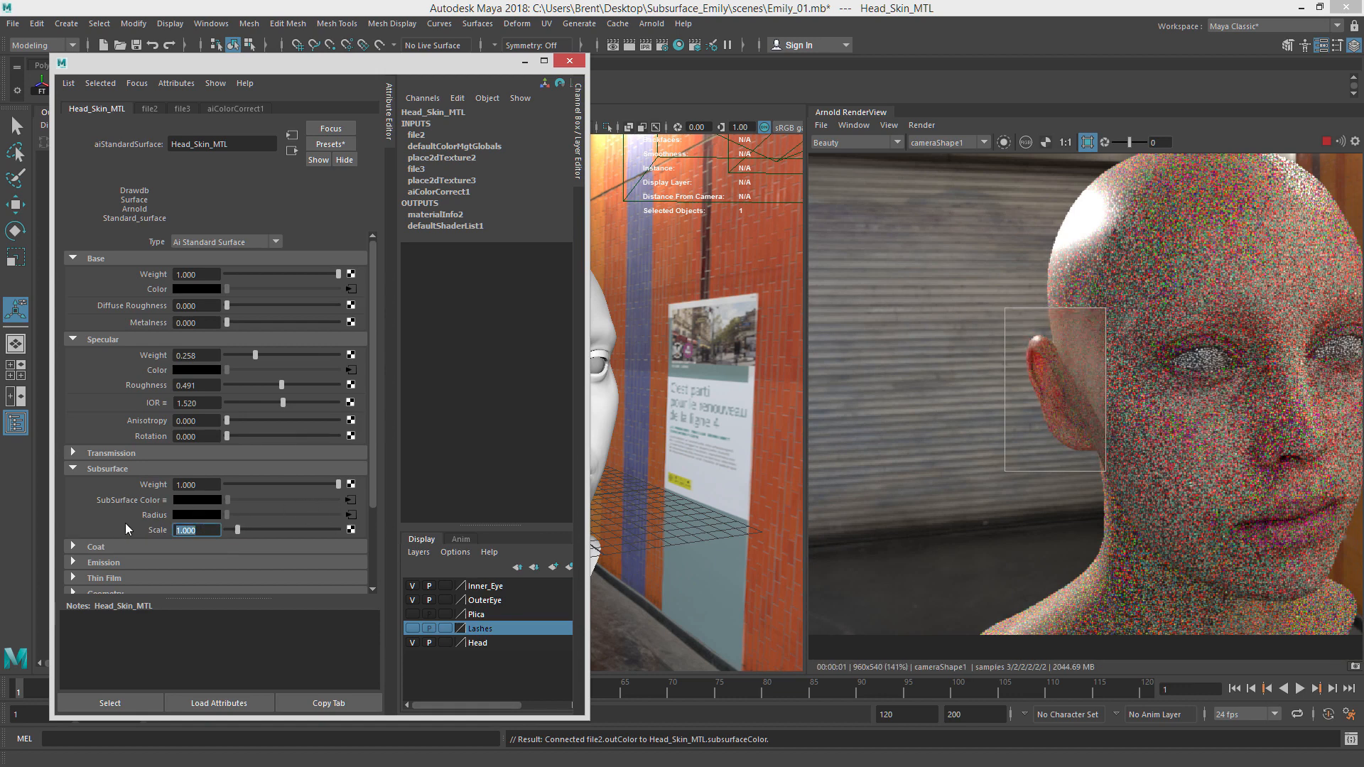
text(0.01)
key(Return)
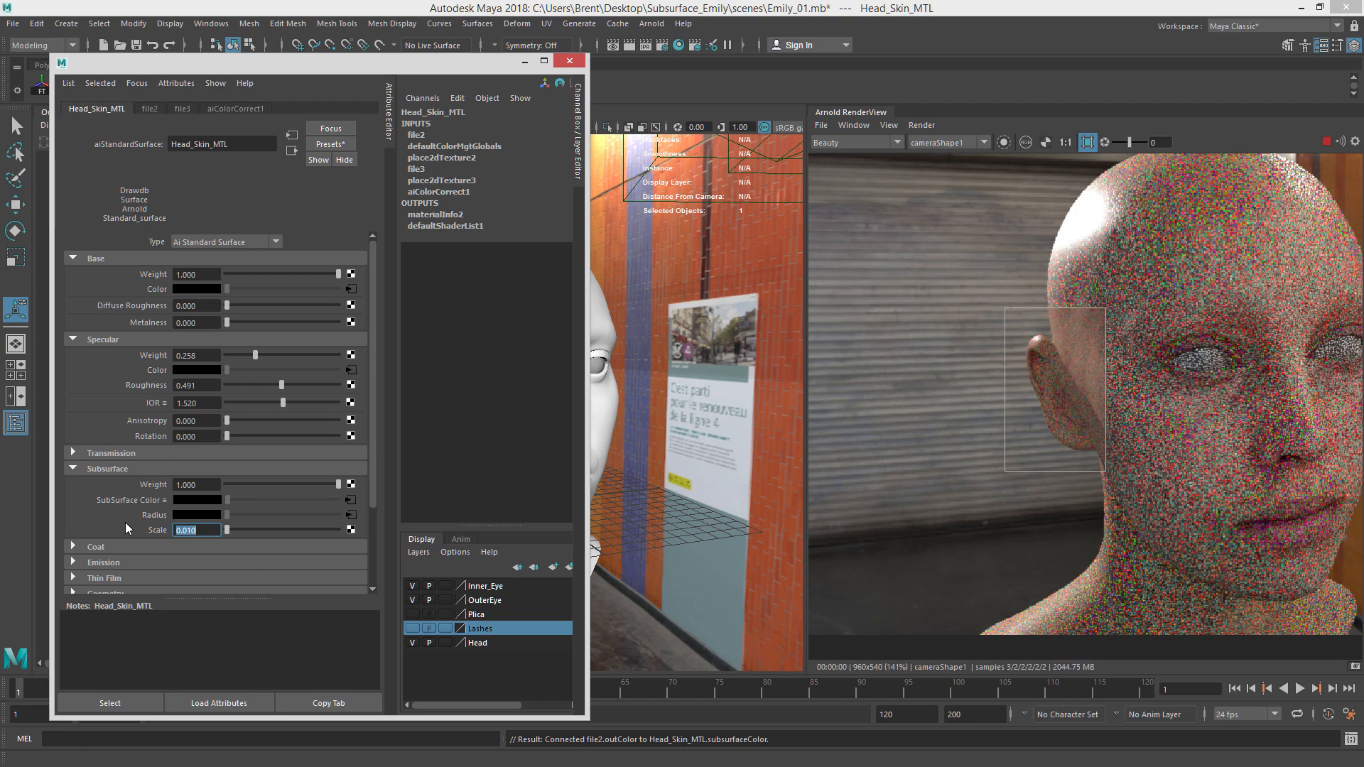
scroll(1058, 362, up, 3)
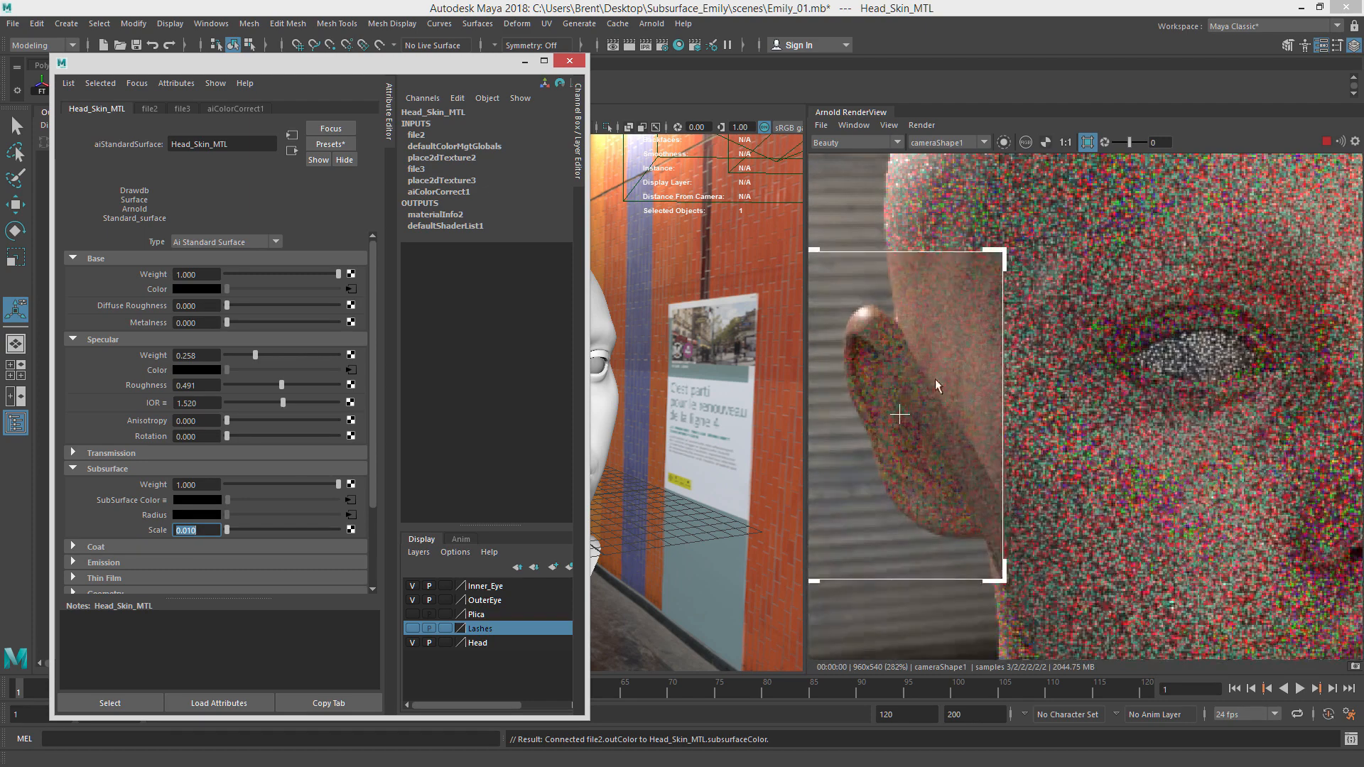
middle_drag(1089, 375, 1105, 375)
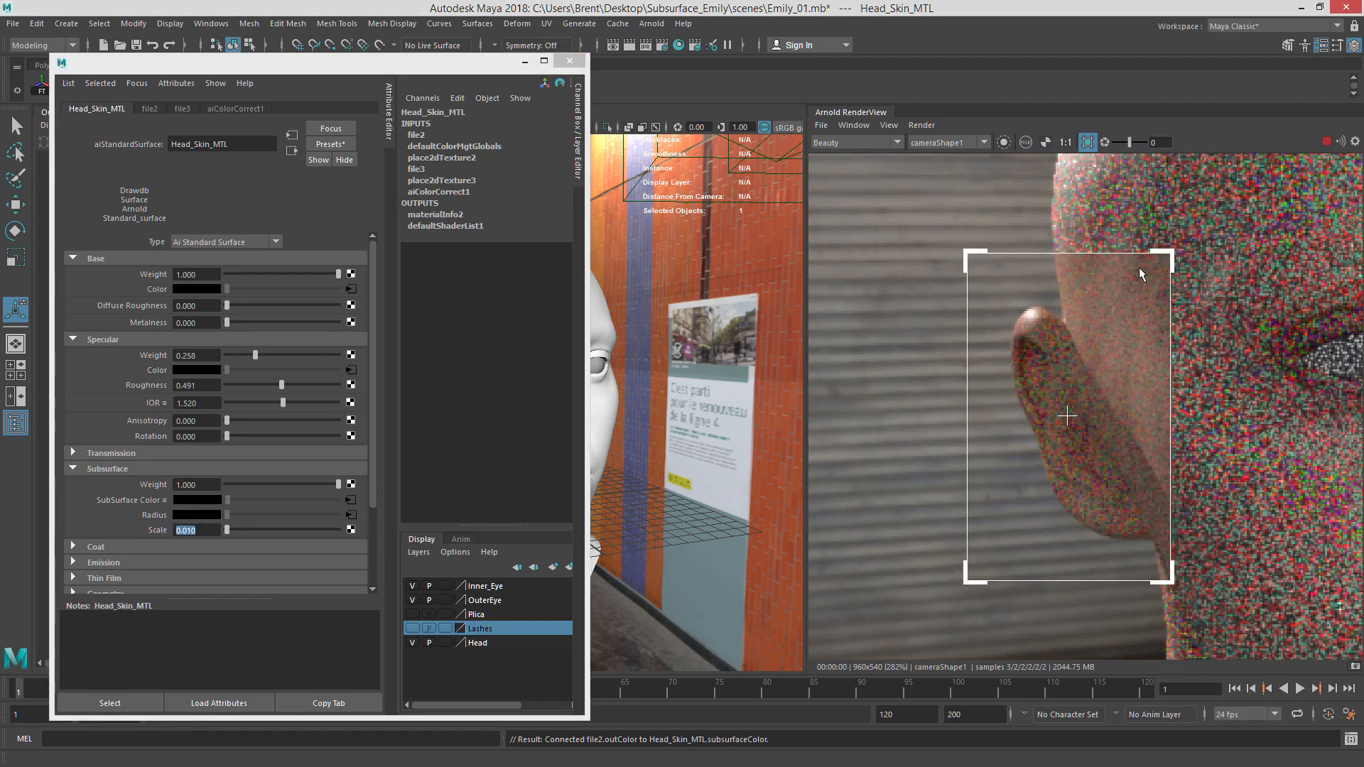
scroll(1173, 461, down, 3)
middle_drag(1219, 423, 966, 435)
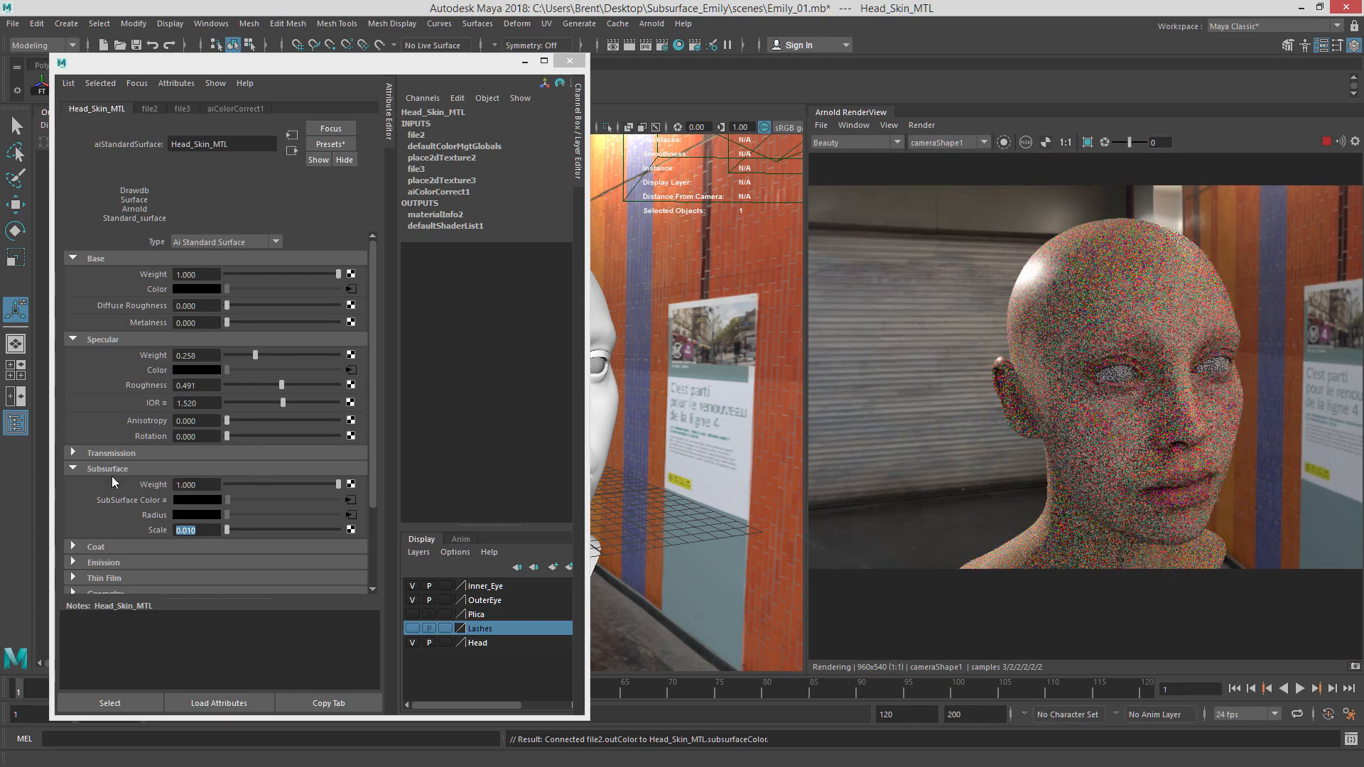
Test a subsurface scale of 10 on the full head render, and return the scale to 1.
click(203, 530)
drag(209, 531, 167, 530)
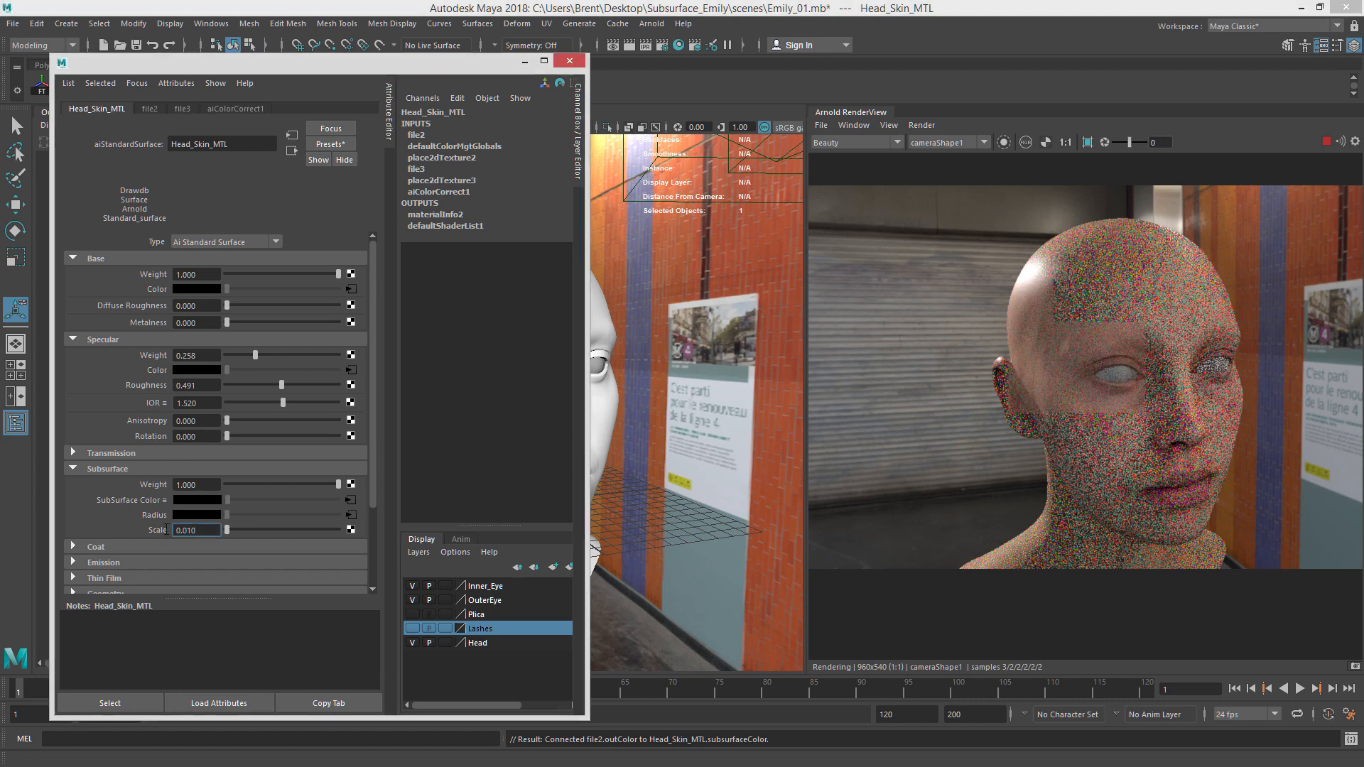
text(10)
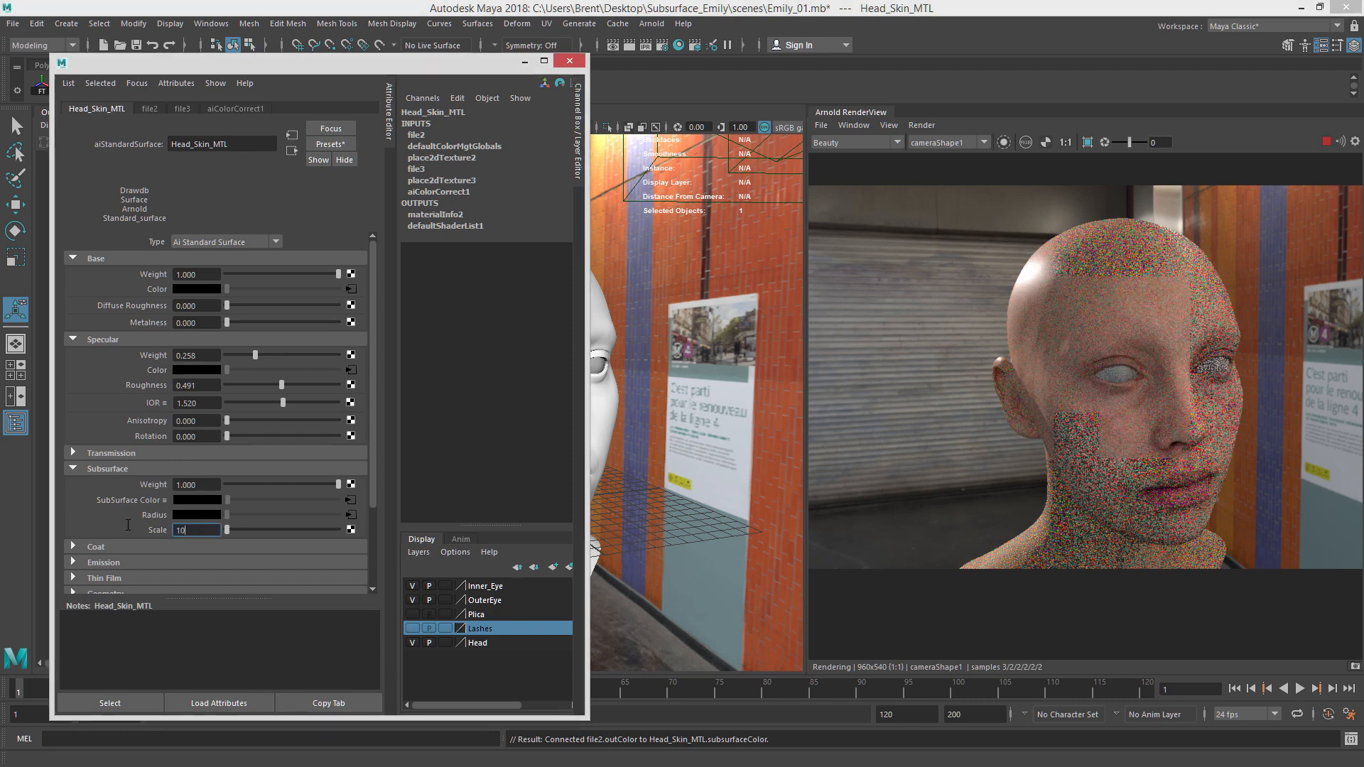
key(Return)
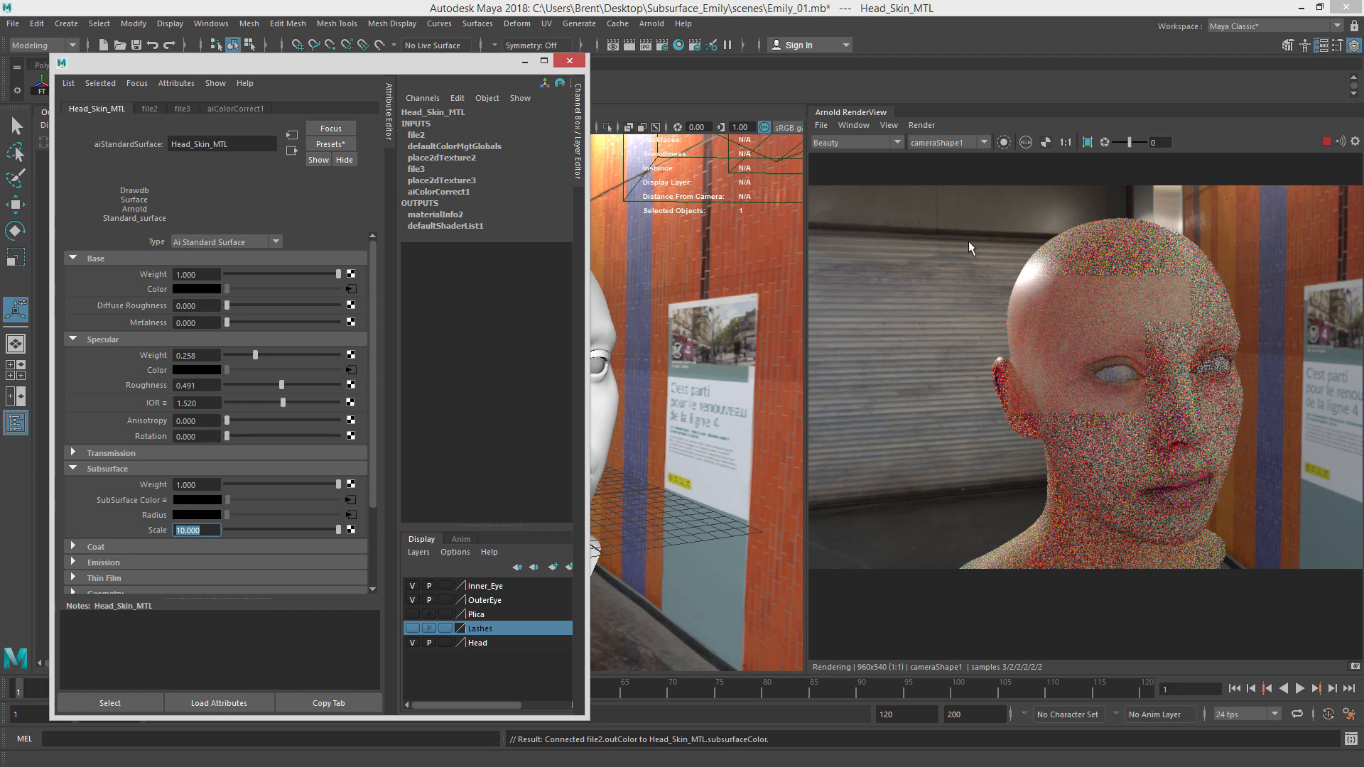
text(1)
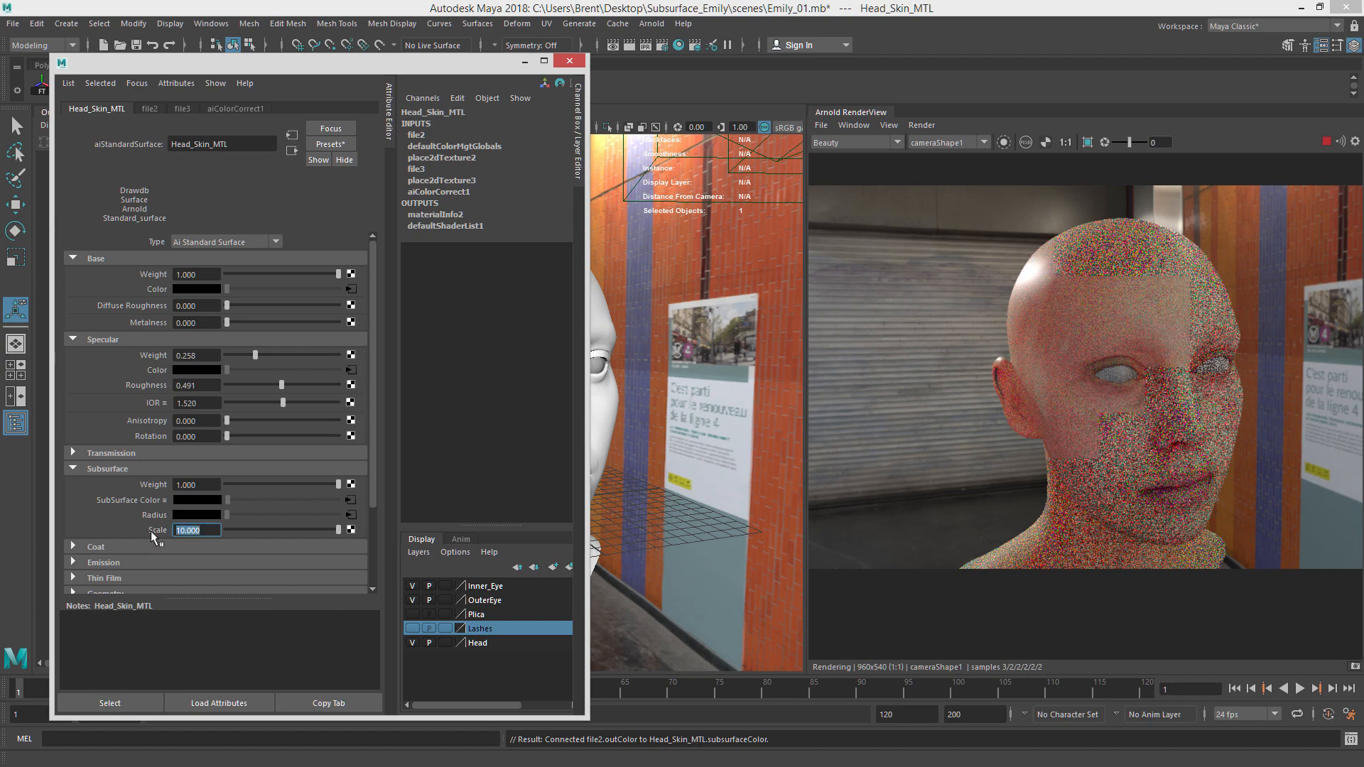
key(Return)
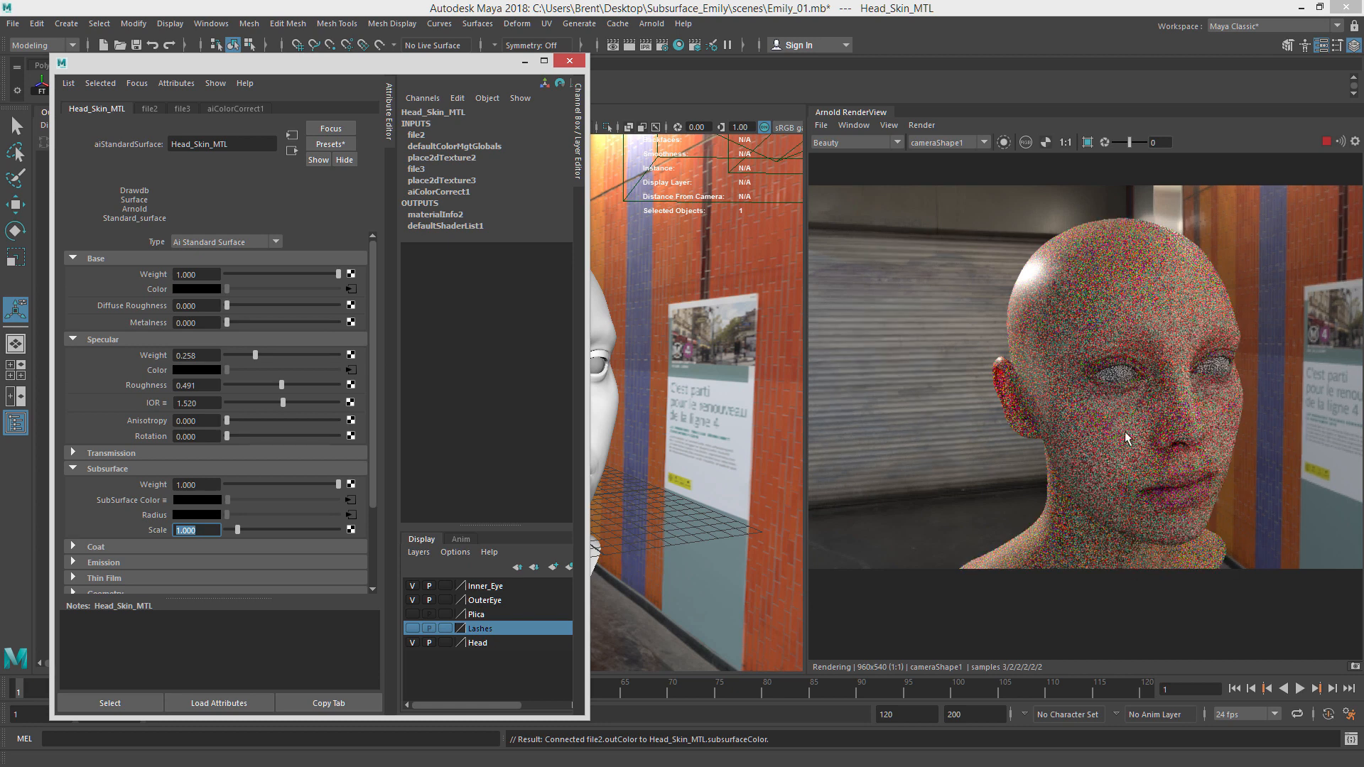
Stop the running Arnold IPR render and select the head mesh.
scroll(1126, 439, up, 2)
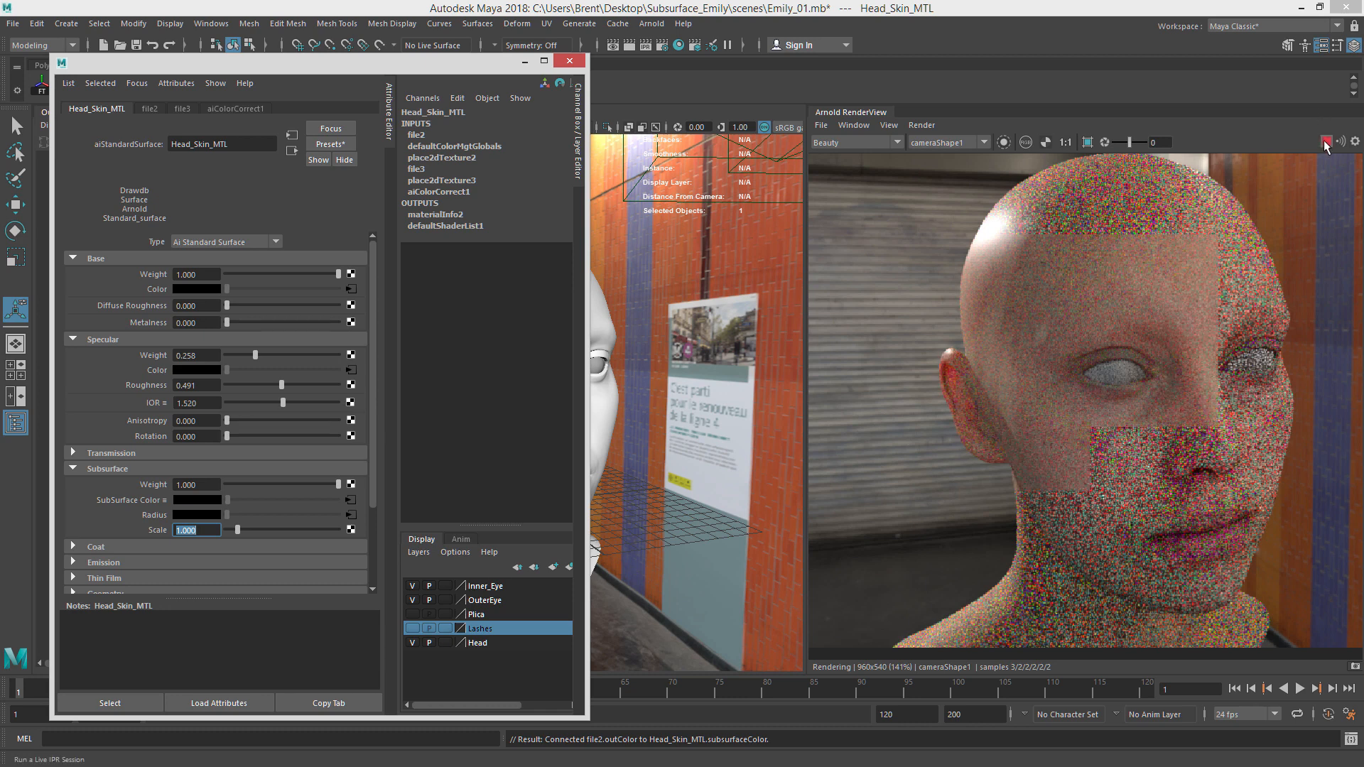
click(881, 142)
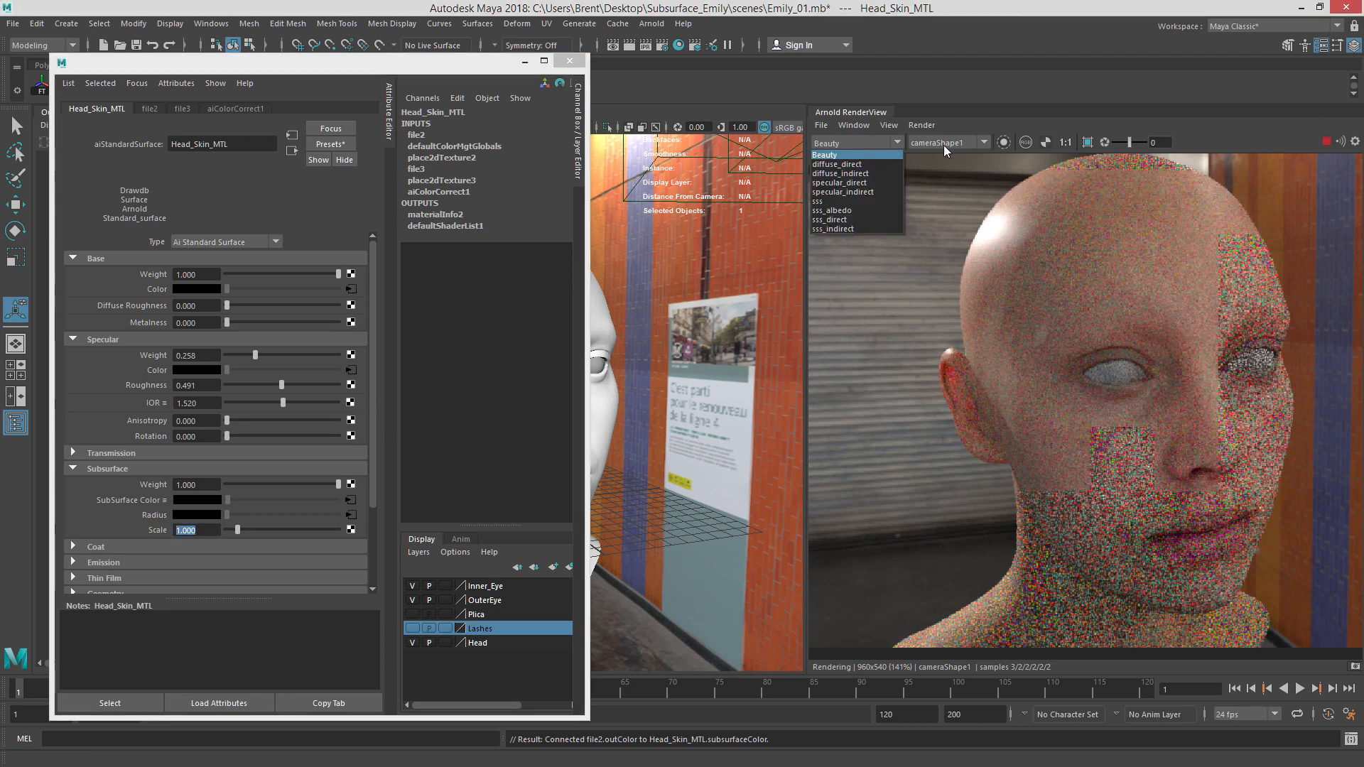
click(1321, 141)
click(1096, 304)
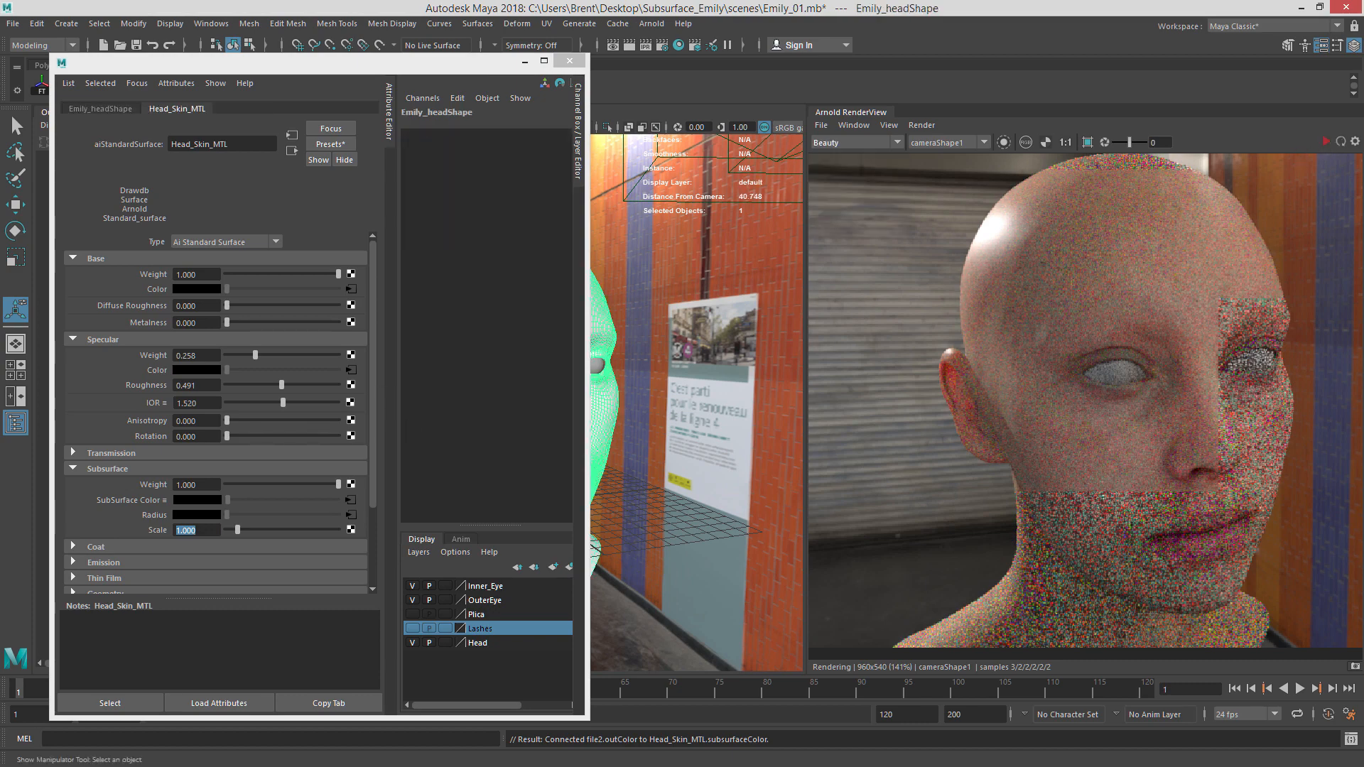
Open the Hypershade and select the file texture node that feeds the displacement shader of the head material.
click(679, 44)
drag(775, 39, 483, 32)
alt+middle_drag(792, 603, 605, 563)
click(717, 613)
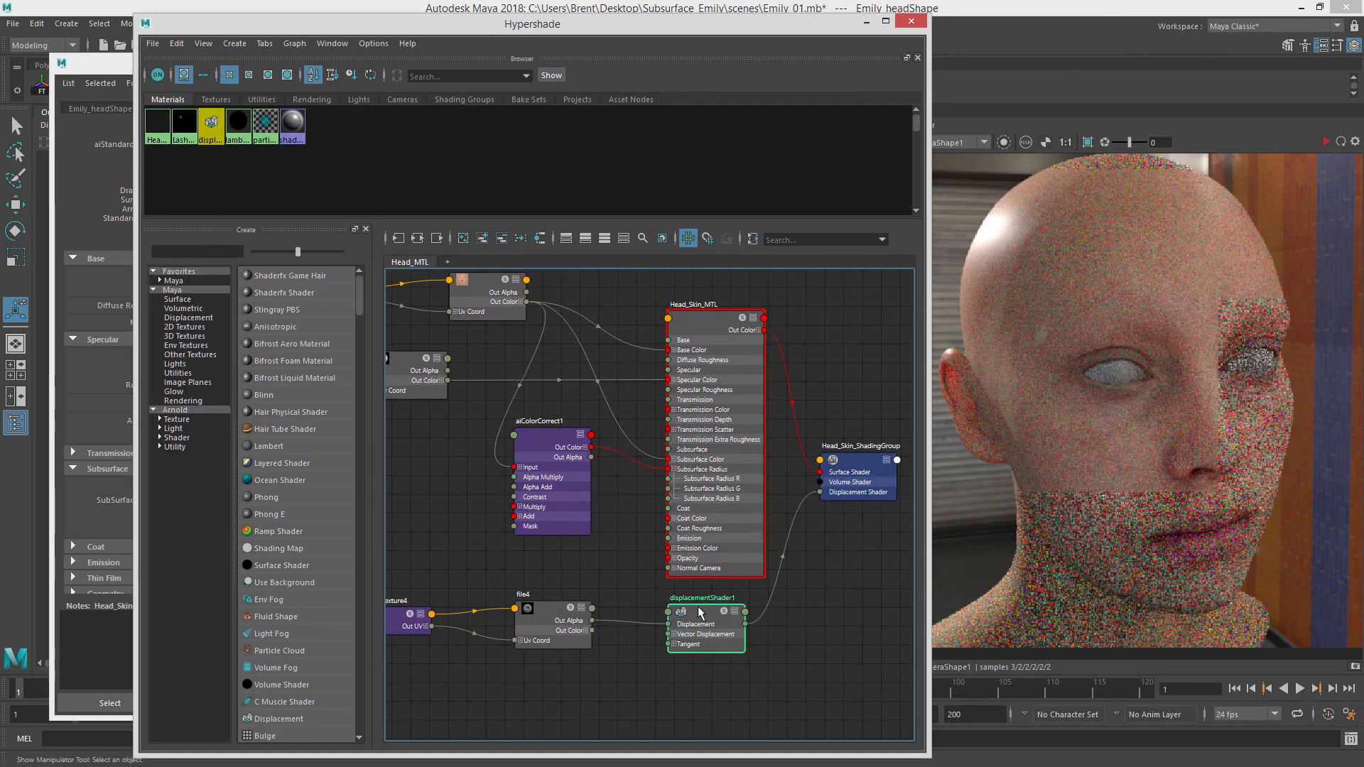
drag(509, 32, 786, 47)
click(636, 612)
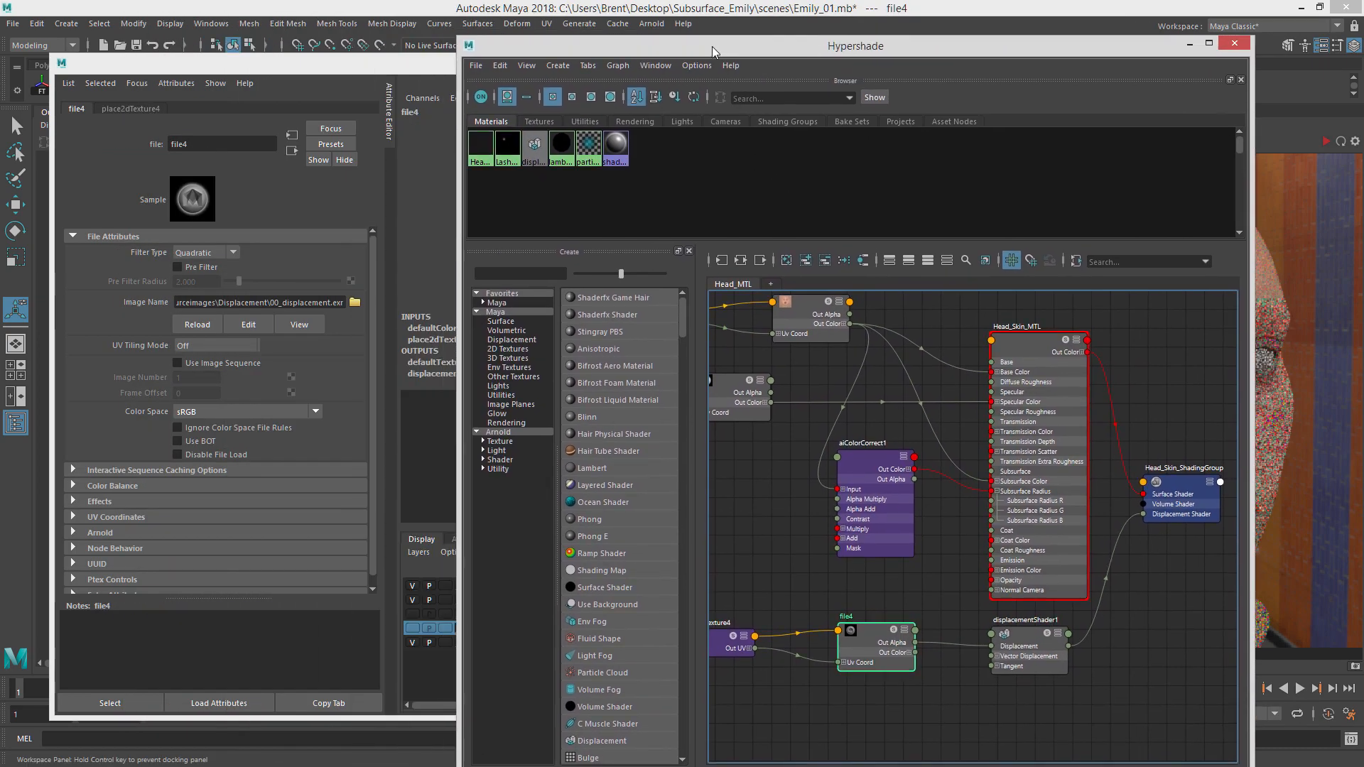
Set the displacement file texture's color space to Raw, and restart the Arnold render.
click(220, 412)
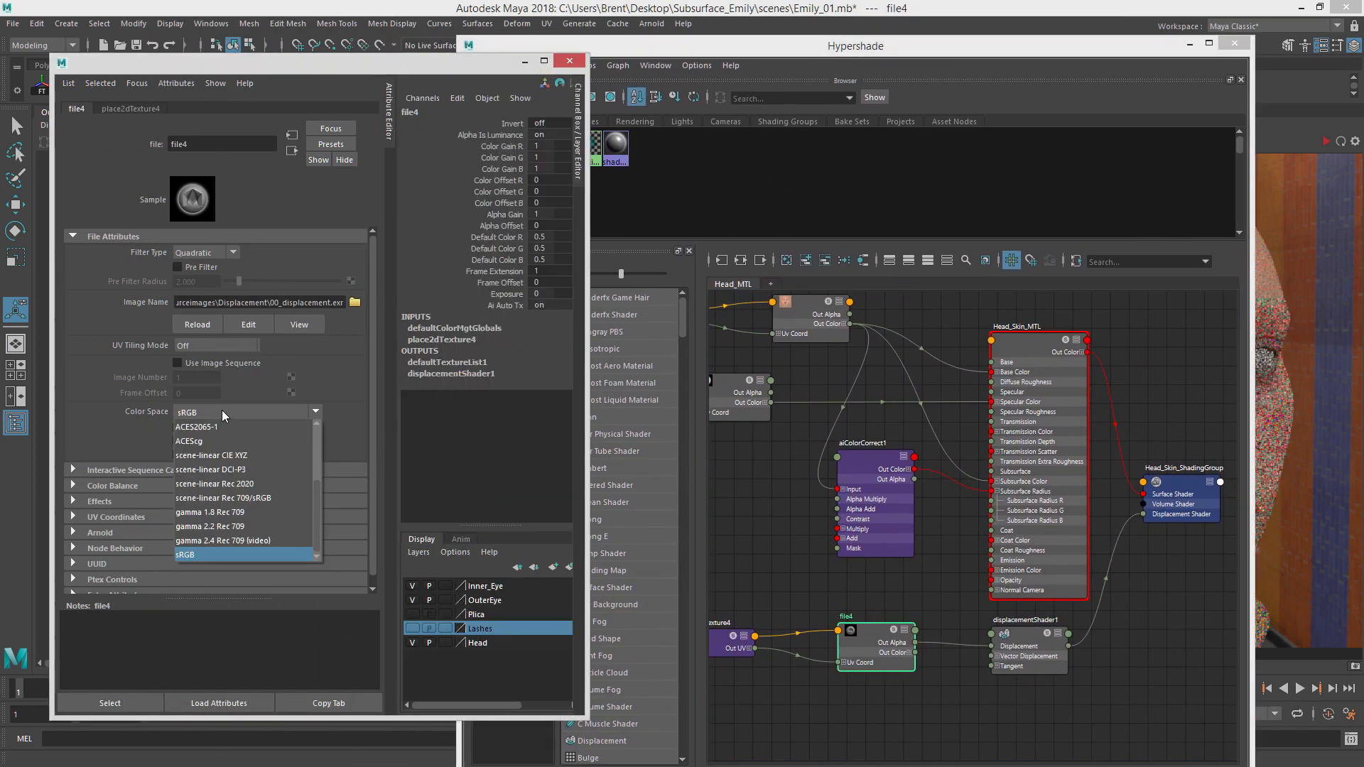
click(220, 521)
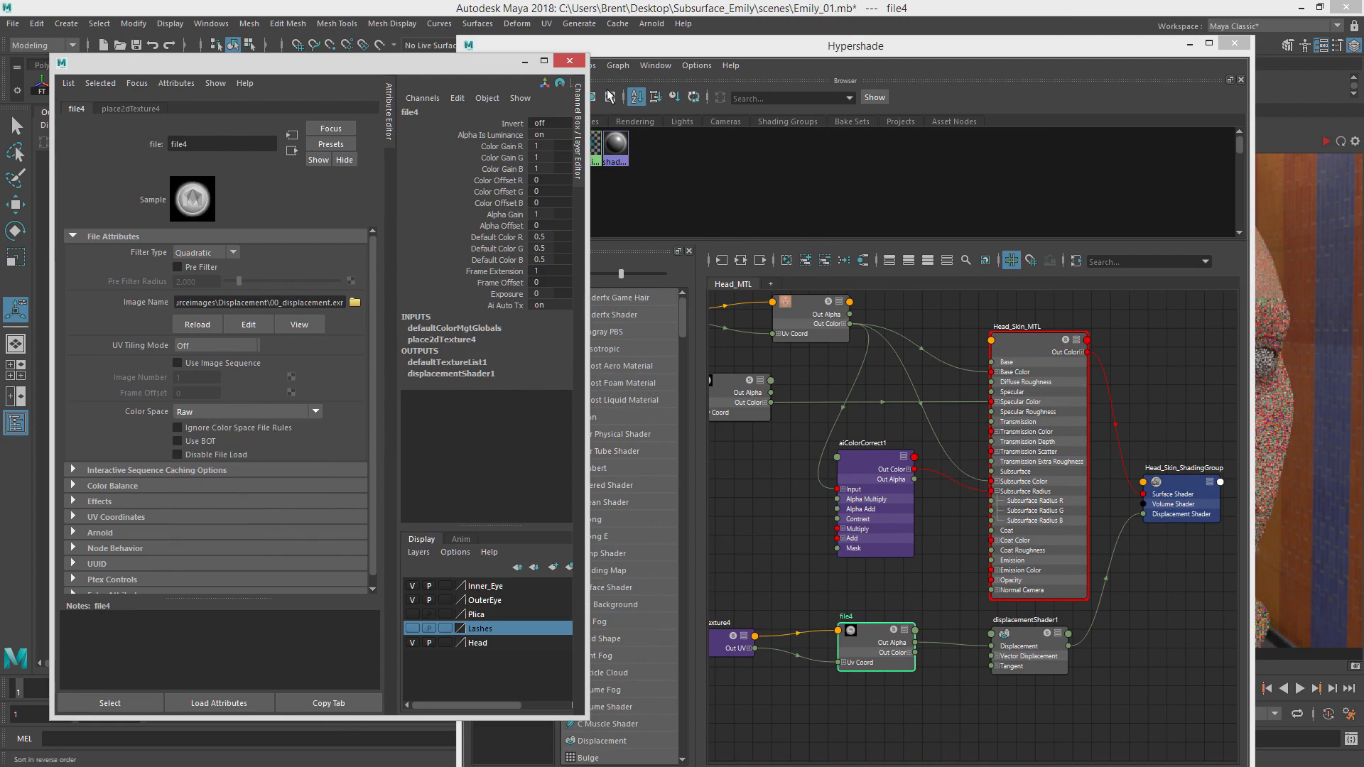
click(1235, 44)
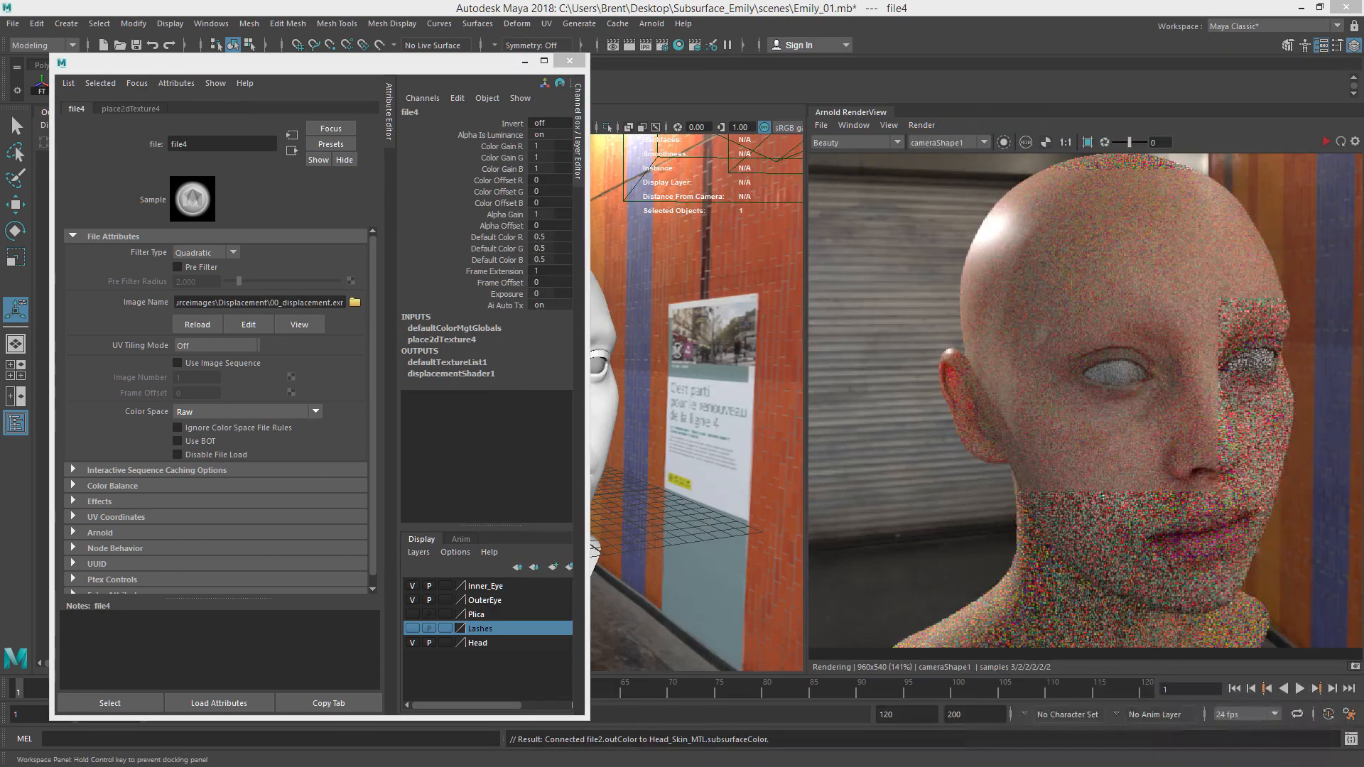
click(921, 125)
mouse_move(970, 232)
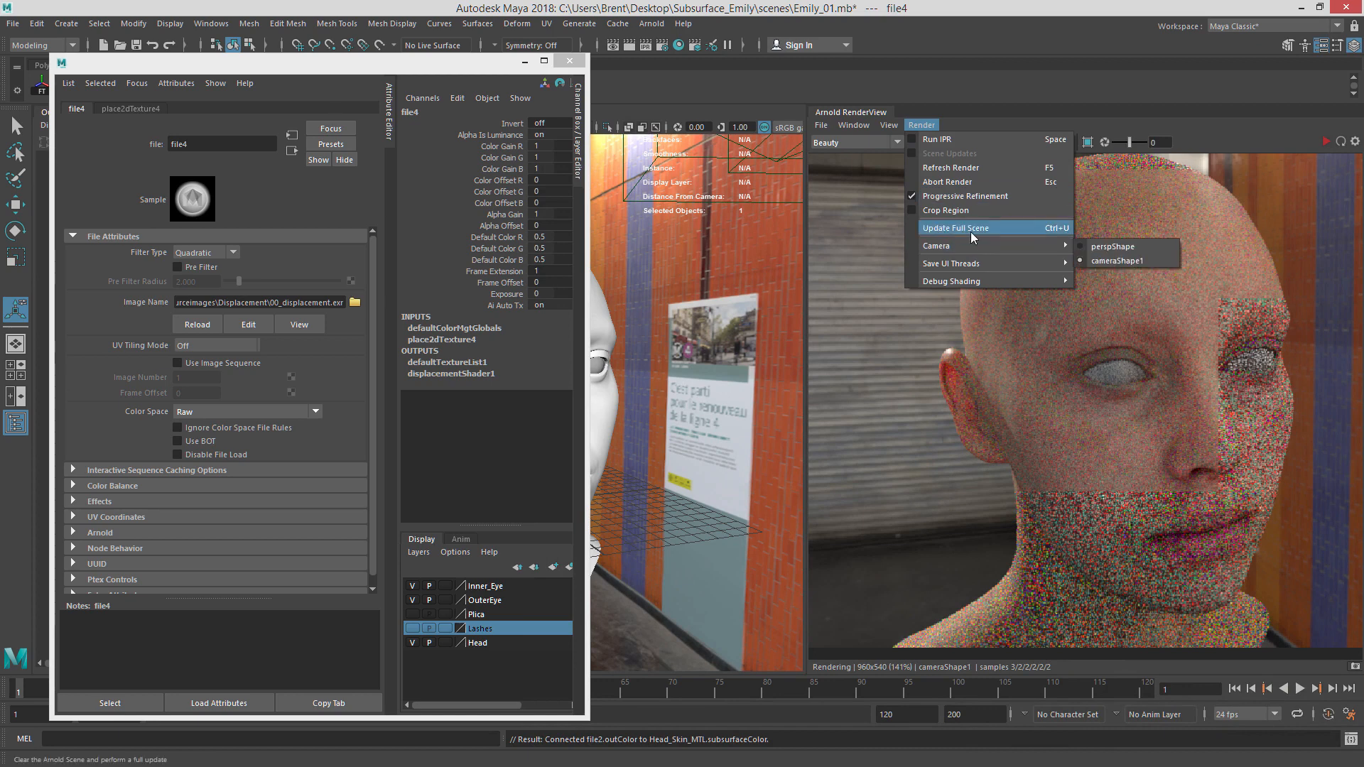
click(1120, 239)
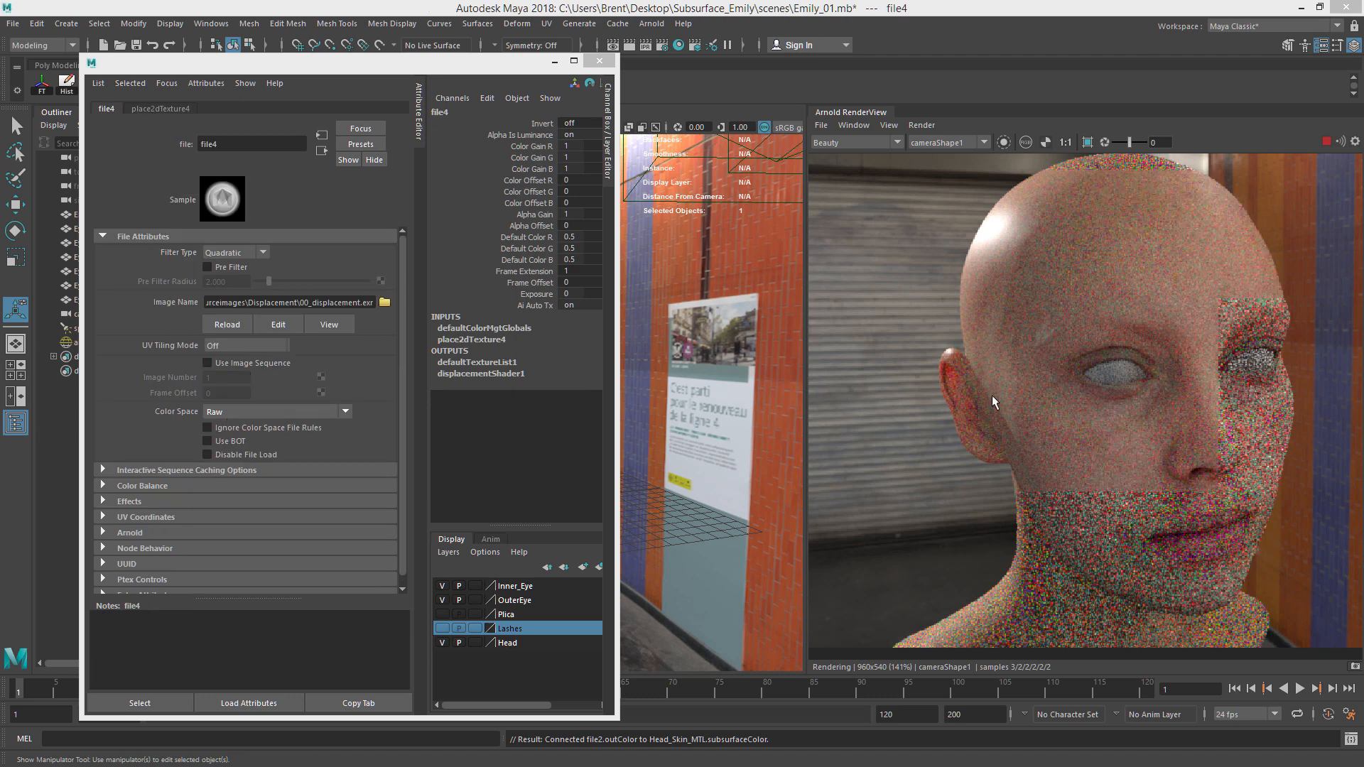
Switch the render to Basic debug shading and examine the displacement detail around the eyes, nose and mouth.
click(921, 125)
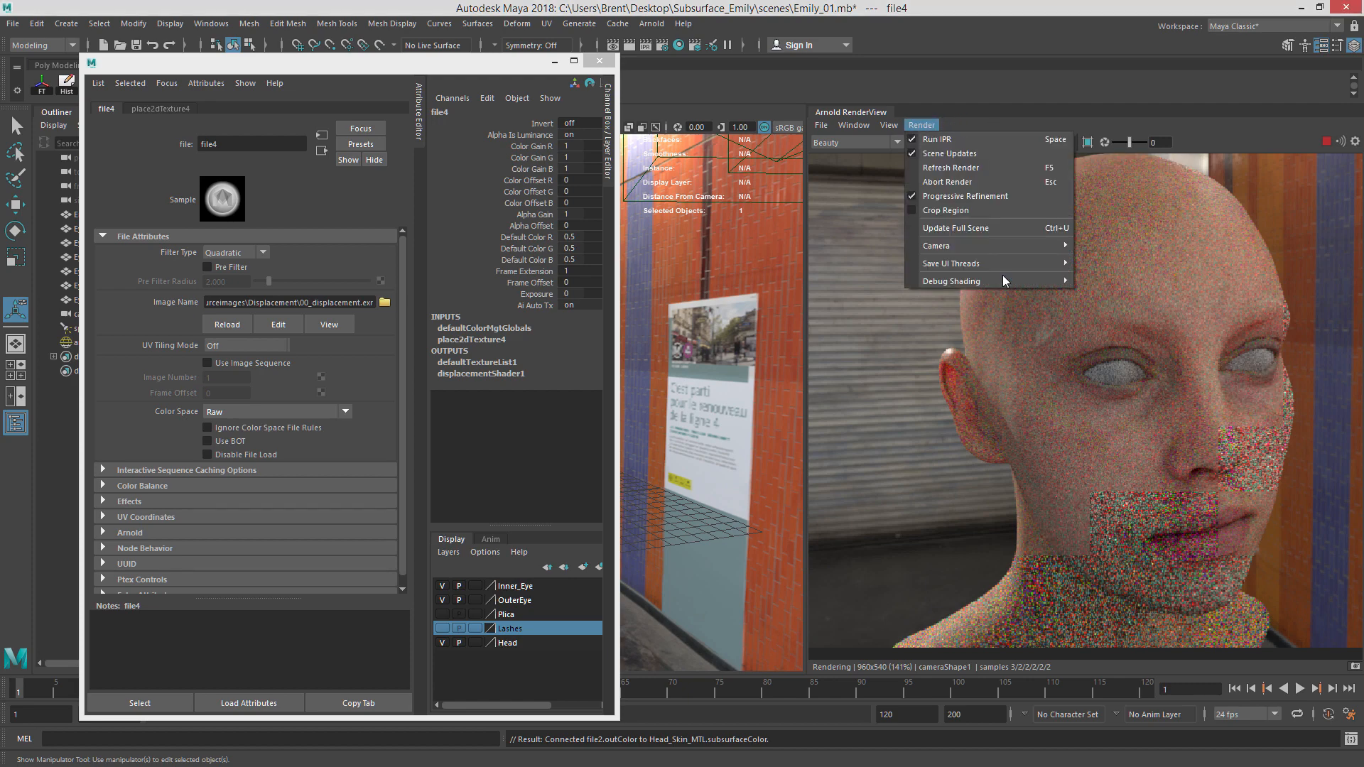
mouse_move(999, 280)
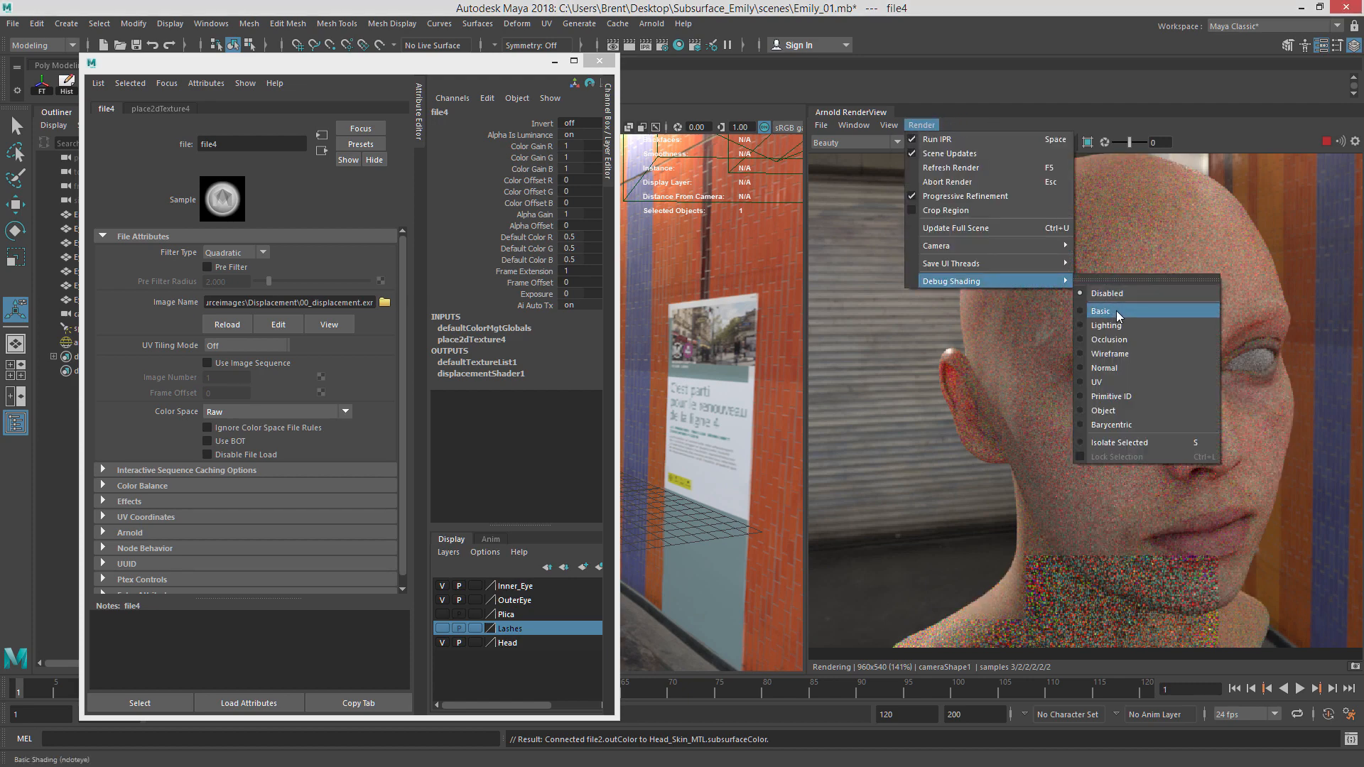
click(1116, 312)
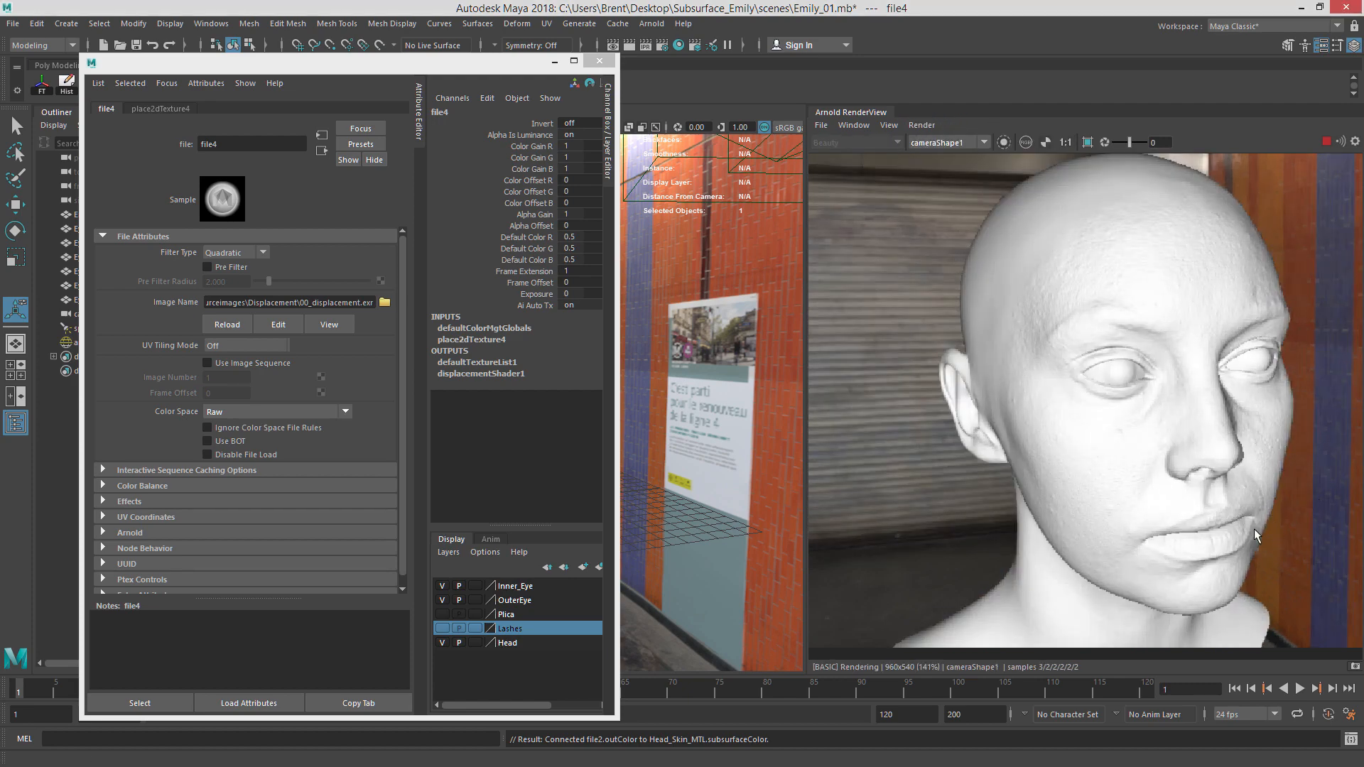
scroll(1208, 515, up, 2)
scroll(987, 260, up, 3)
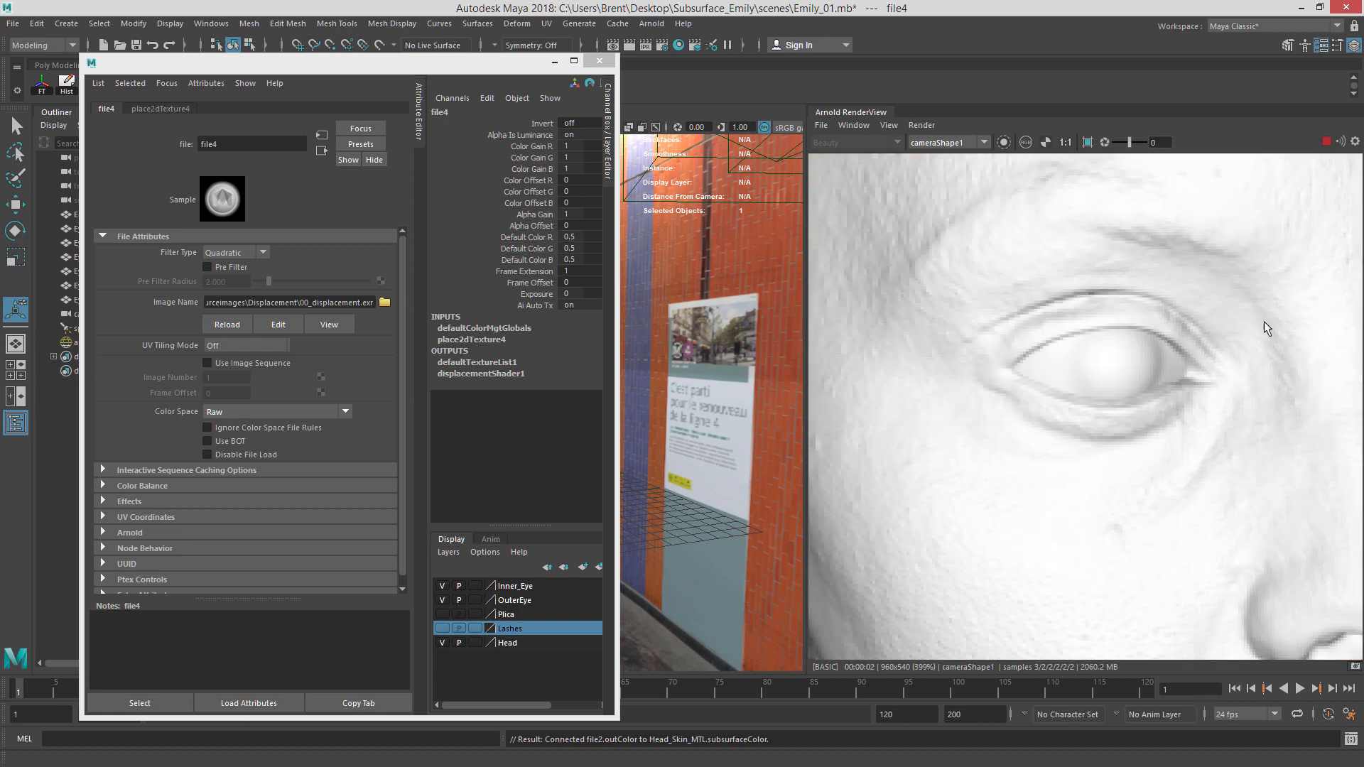
scroll(1215, 314, down, 3)
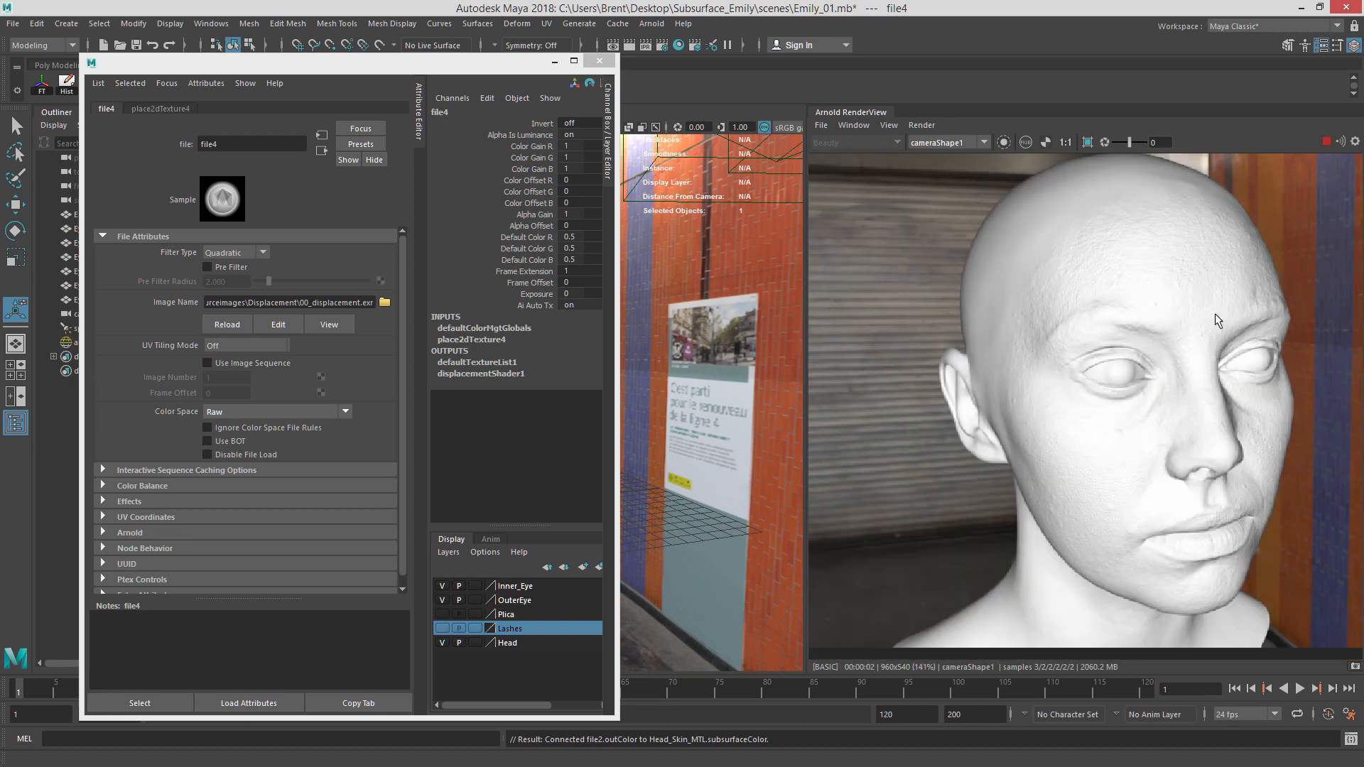
scroll(1274, 495, up, 2)
scroll(1272, 495, down, 3)
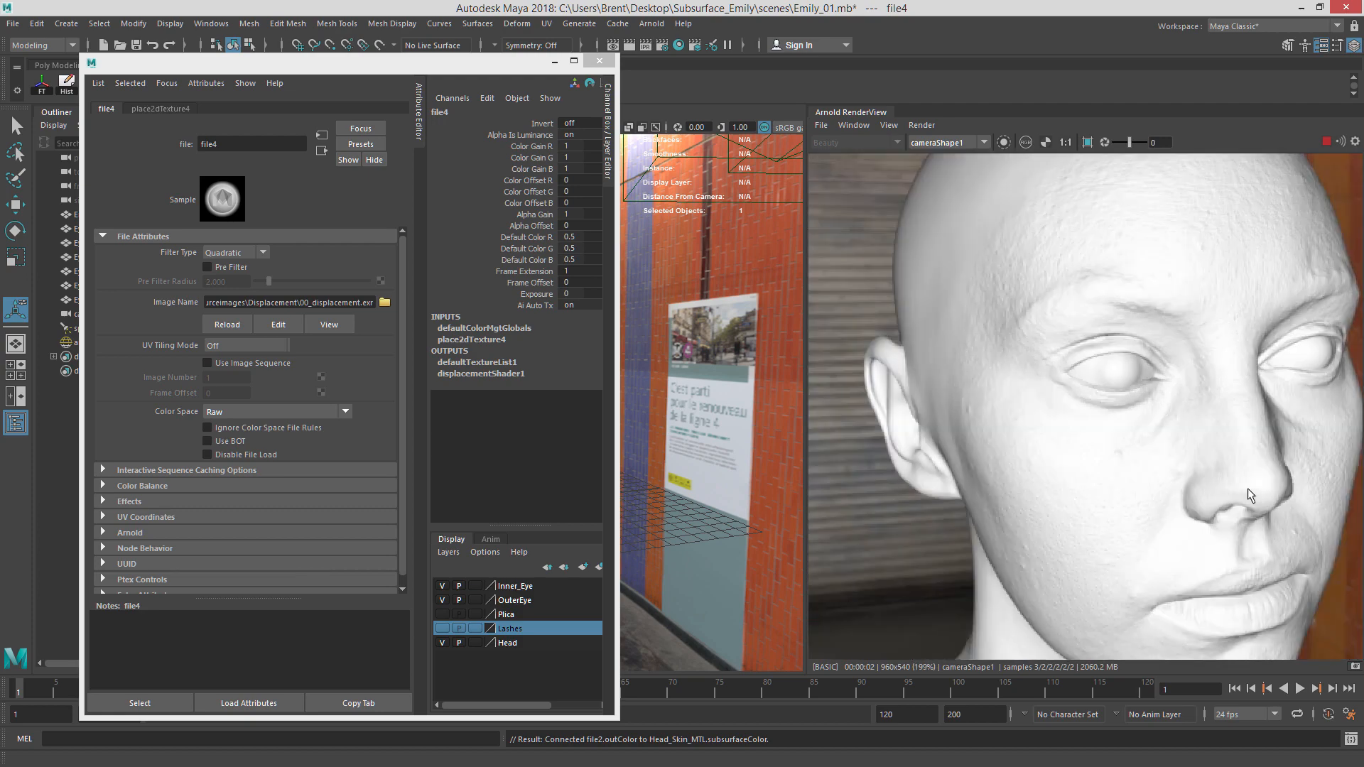
Disable the debug shading and inspect the face in the specular_direct pass.
click(933, 125)
click(821, 125)
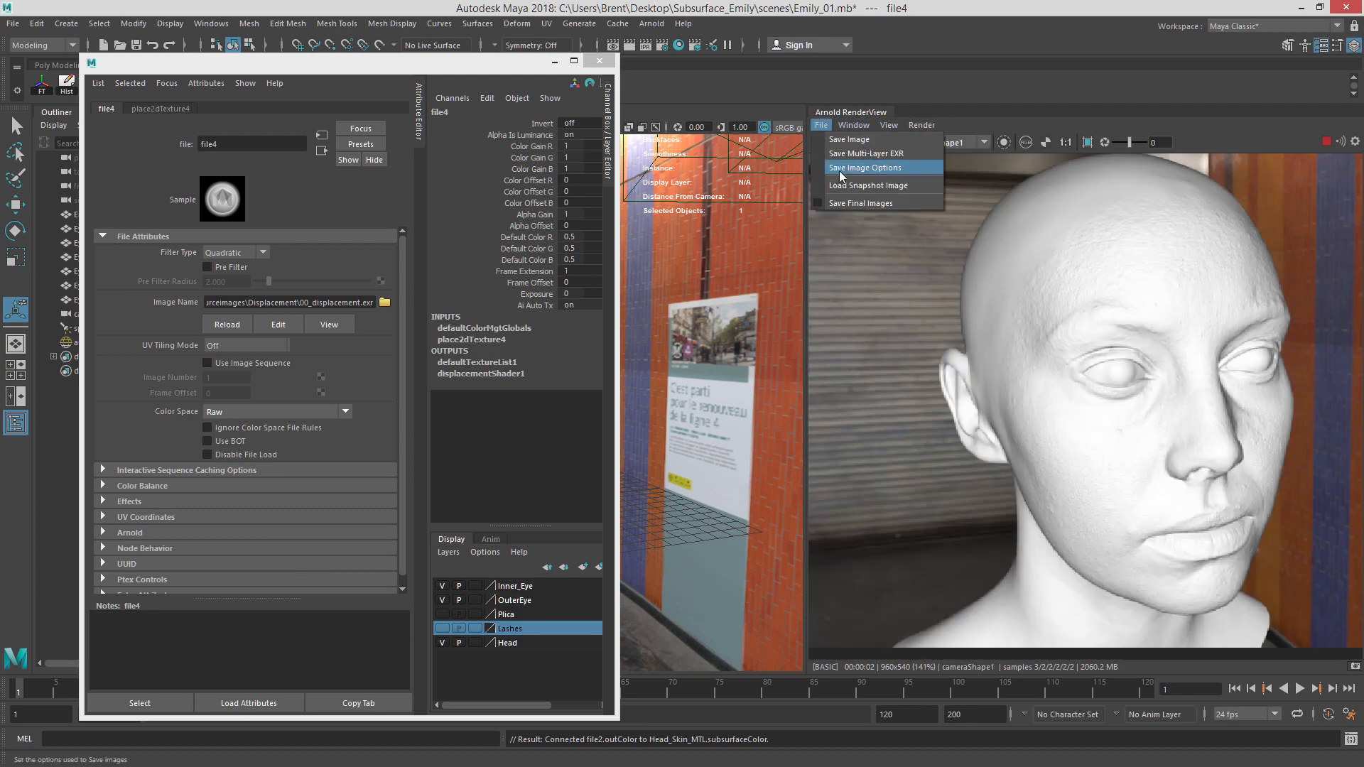
click(922, 125)
mouse_move(1020, 281)
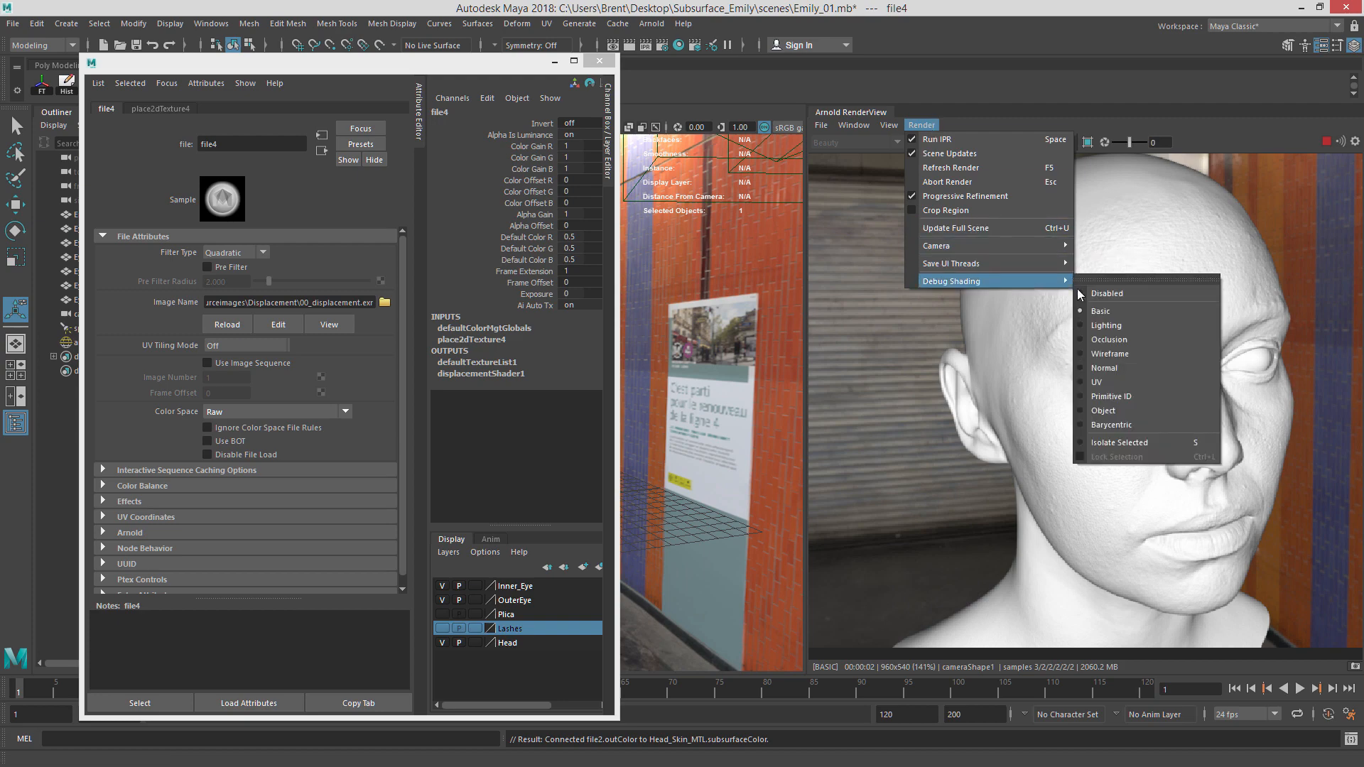
click(1081, 293)
click(846, 143)
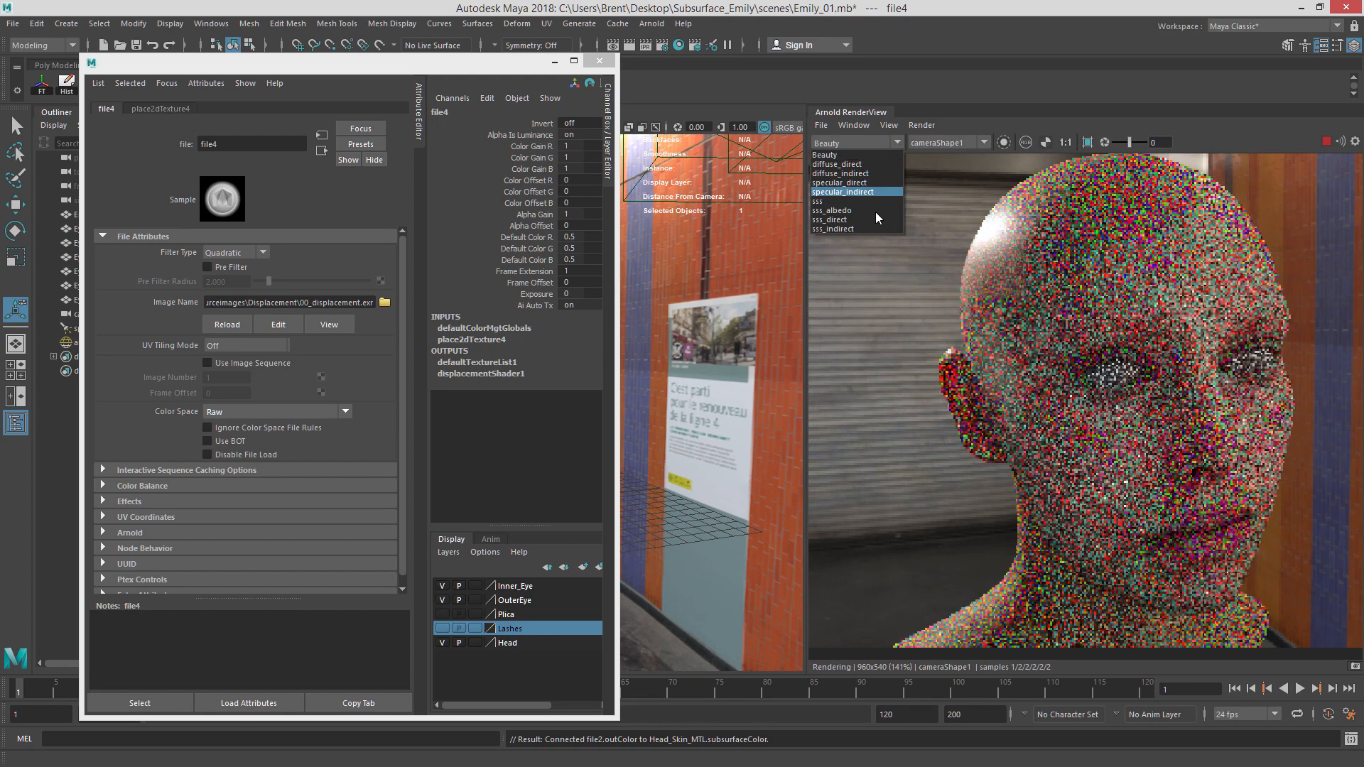
click(877, 183)
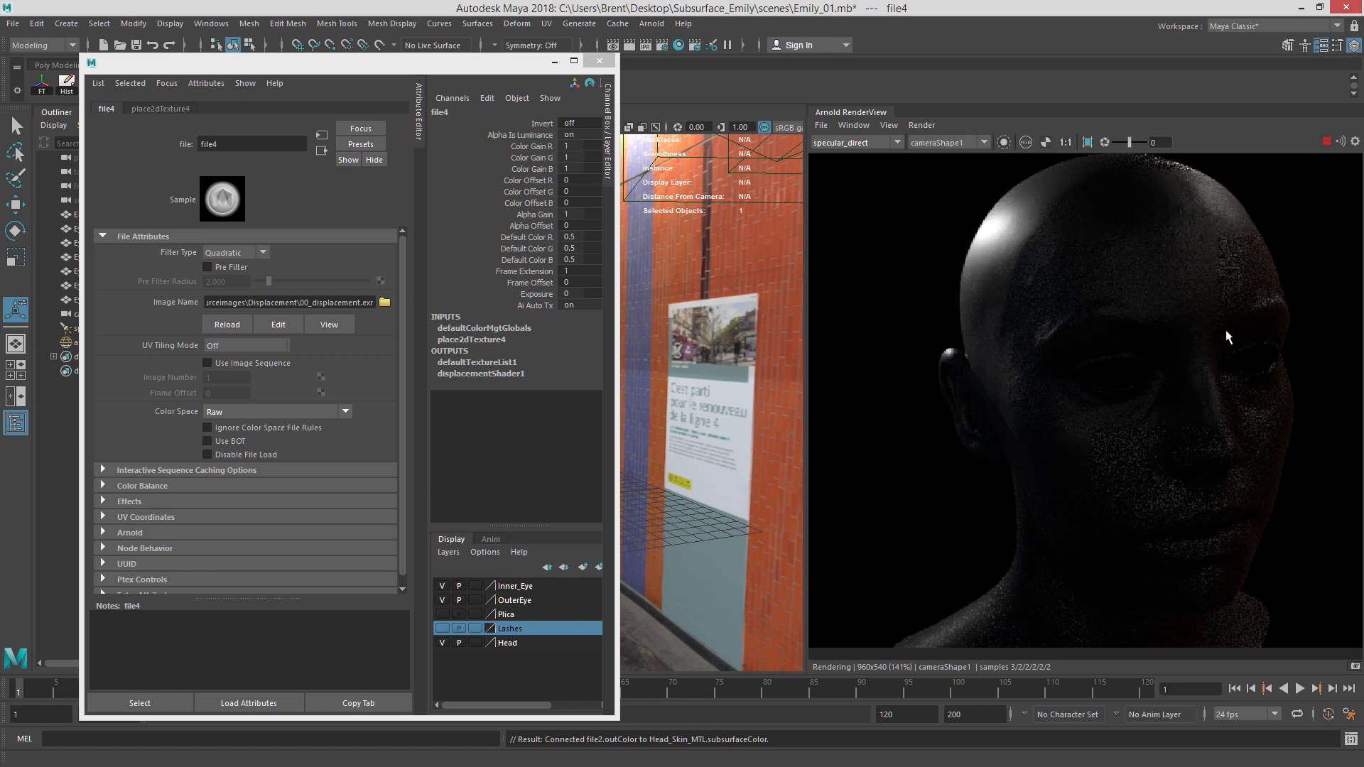
scroll(1229, 337, up, 2)
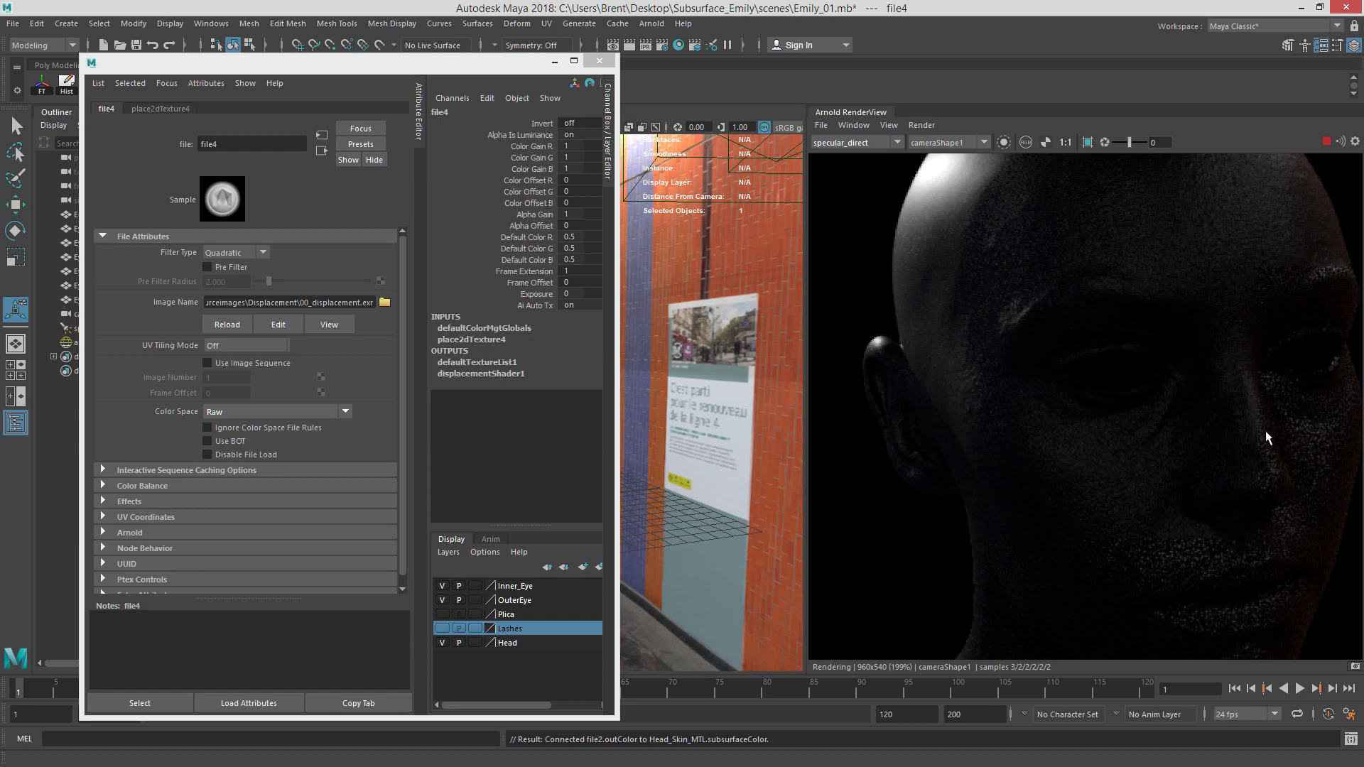
Set the head mesh's Arnold displacement height to 1.
click(1027, 328)
drag(300, 69, 763, 96)
click(712, 500)
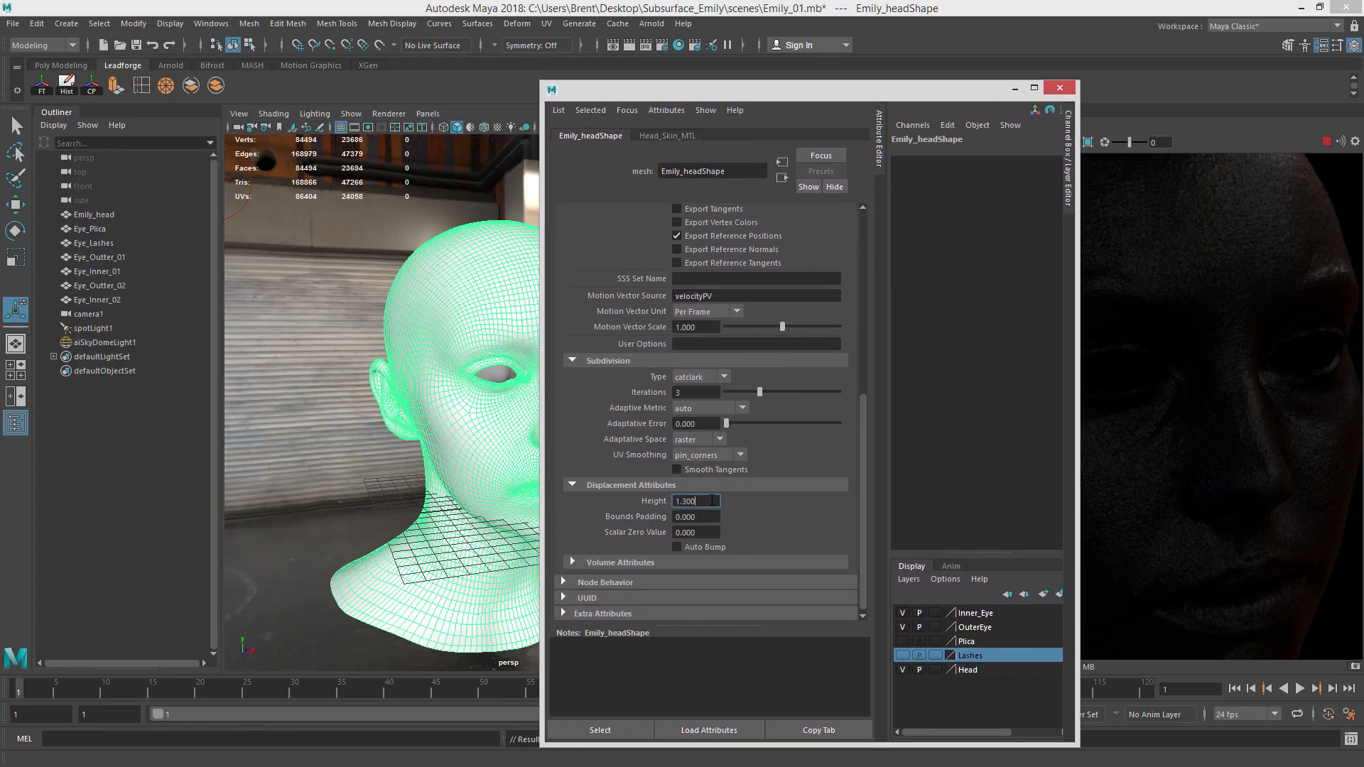
text(1)
key(Return)
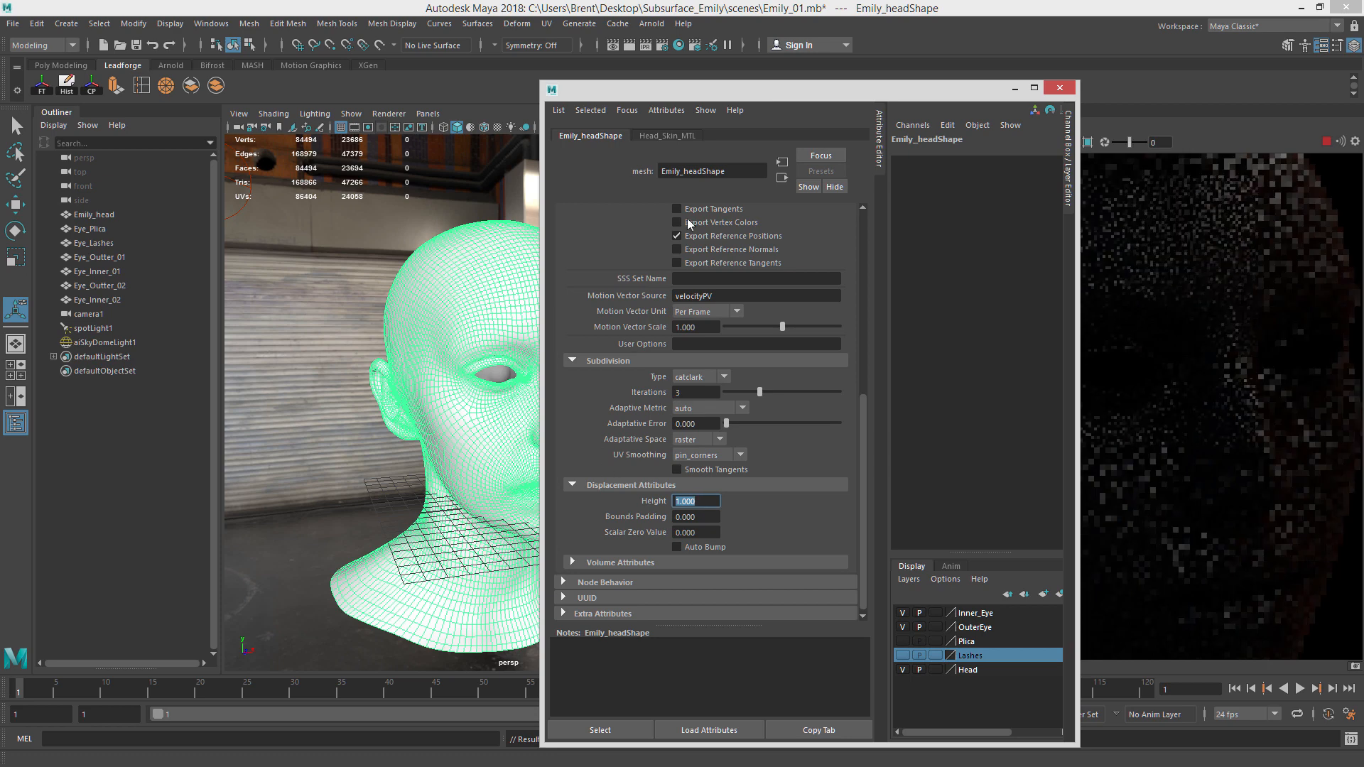
drag(855, 100, 430, 86)
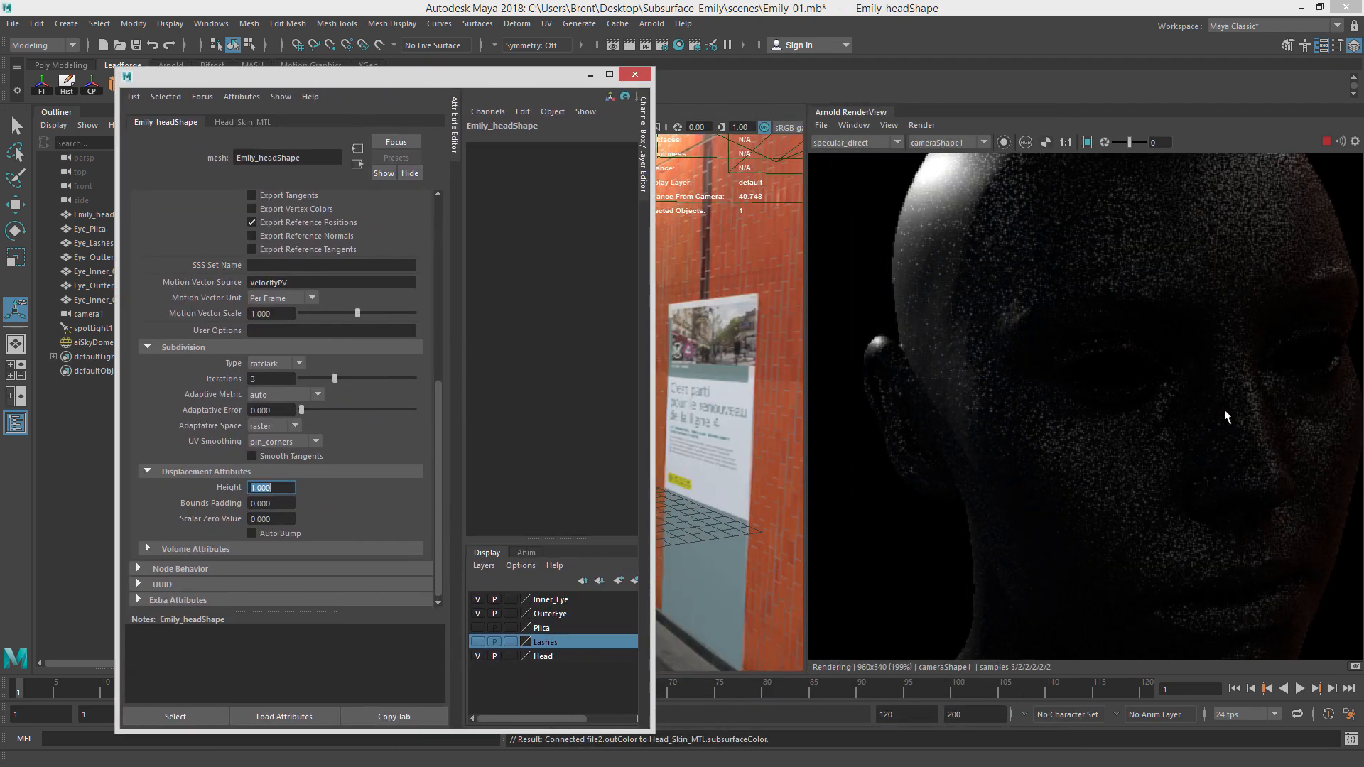
Examine the head's highlights in the specular_direct pass, and view the specular_indirect pass.
scroll(1225, 411, down, 2)
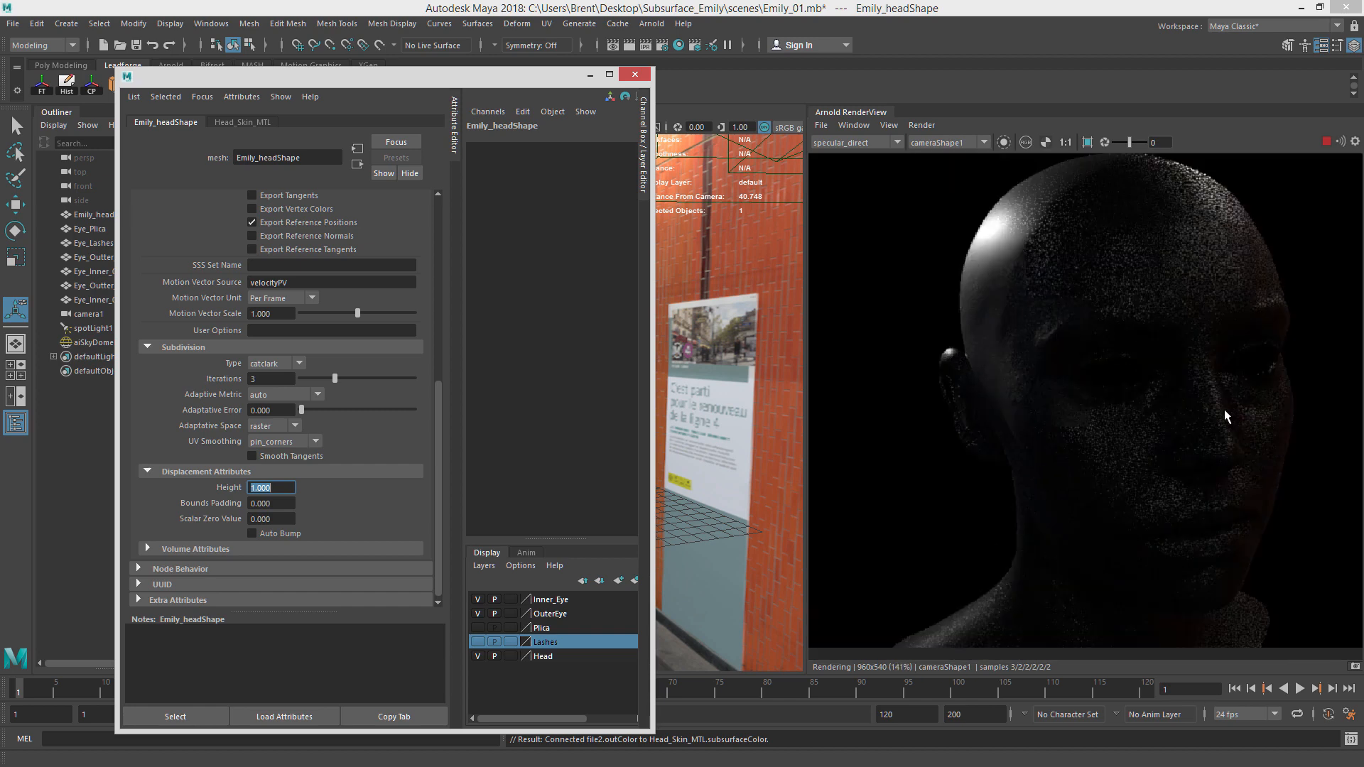
scroll(1194, 373, up, 2)
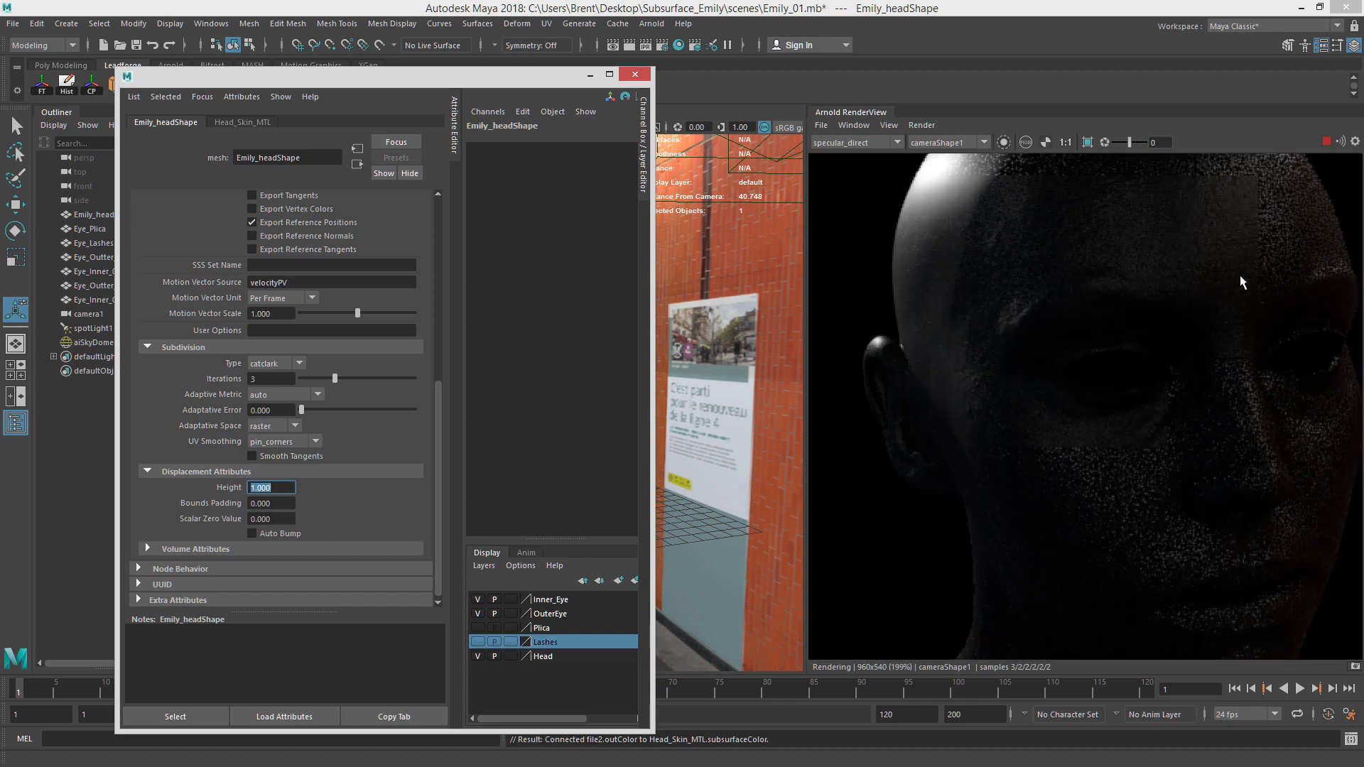
scroll(1222, 341, down, 2)
click(876, 143)
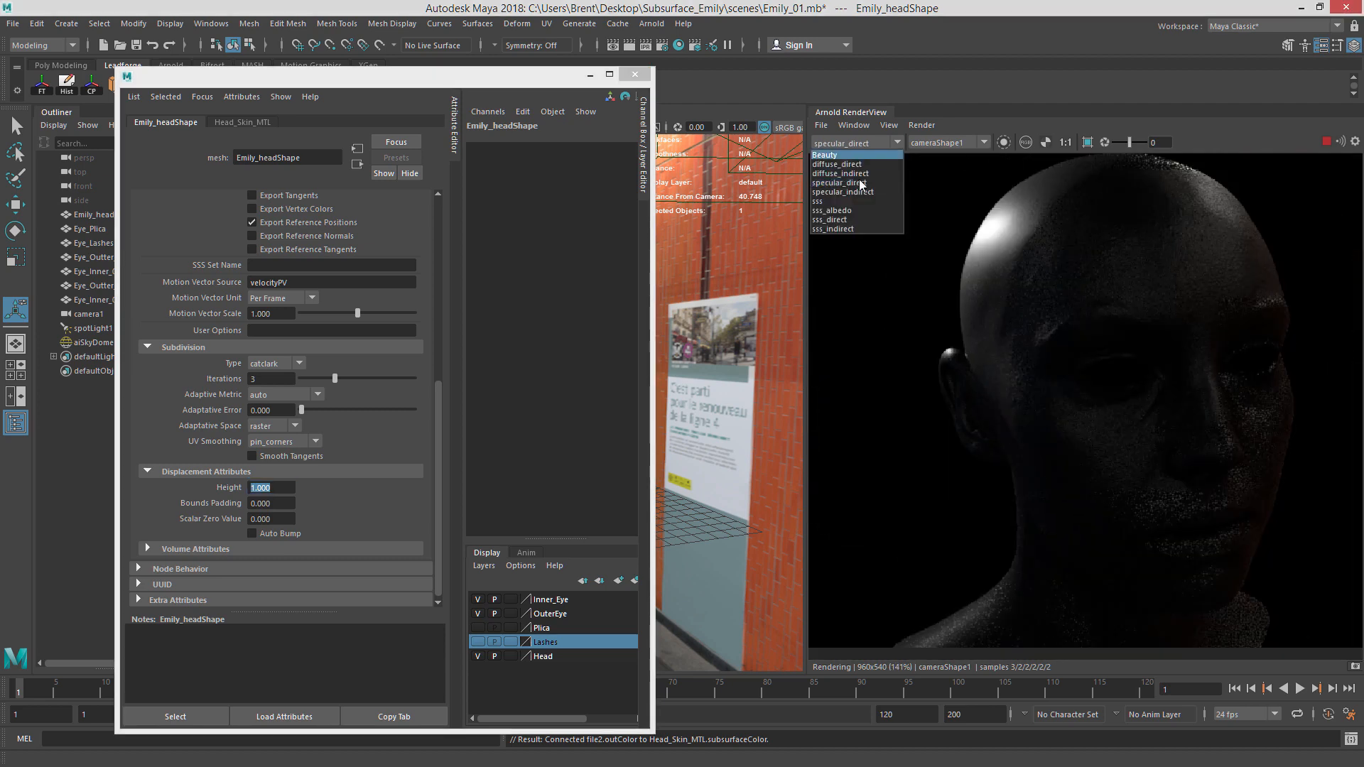
click(867, 192)
Review the head in the sss, sss_albedo, sss_direct and sss_indirect passes.
click(871, 143)
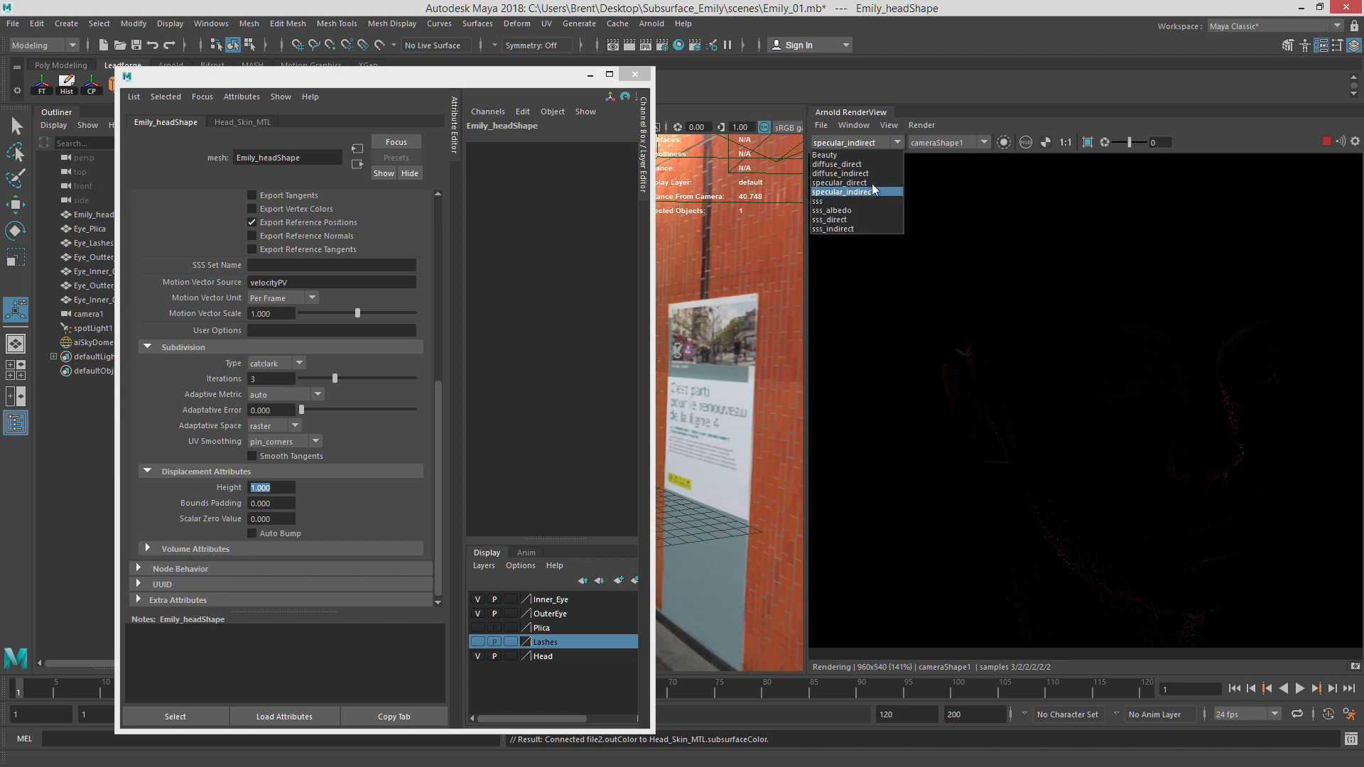
click(854, 201)
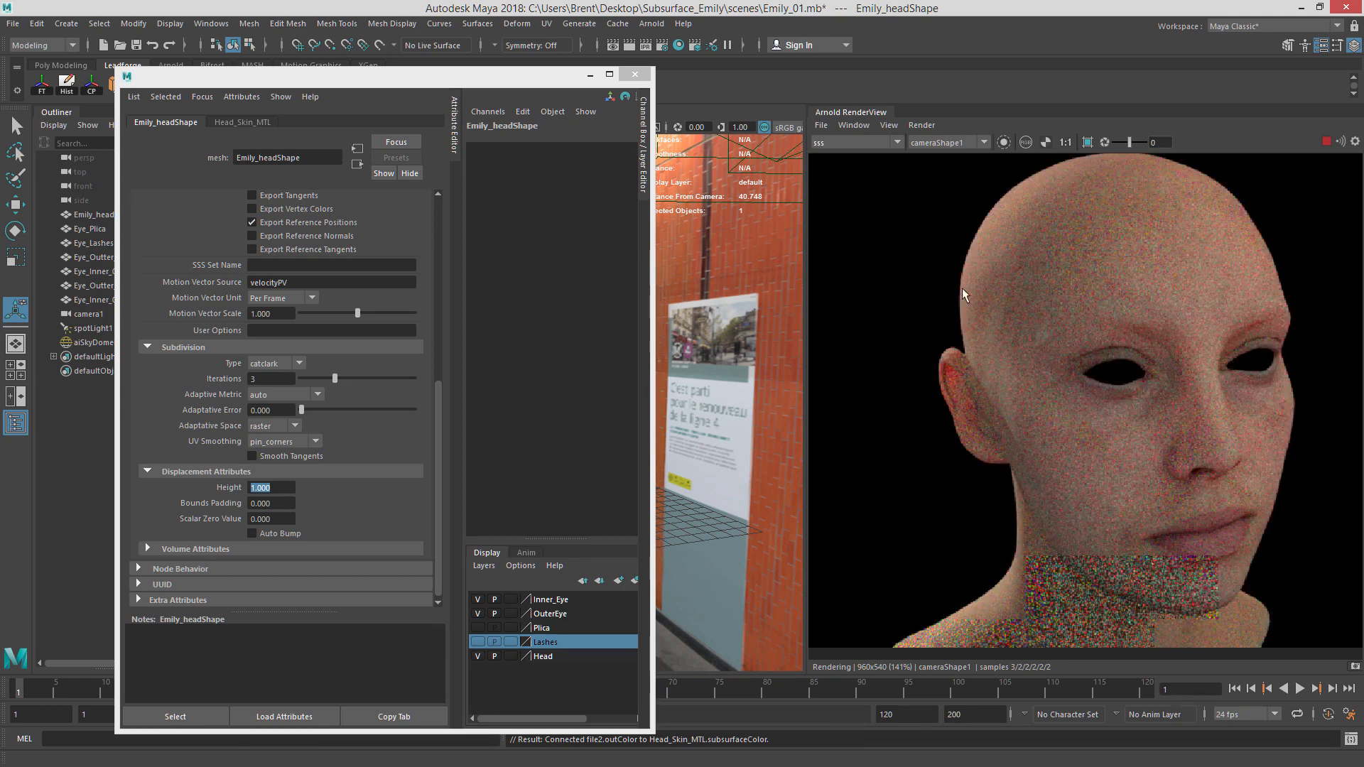
click(833, 142)
click(856, 211)
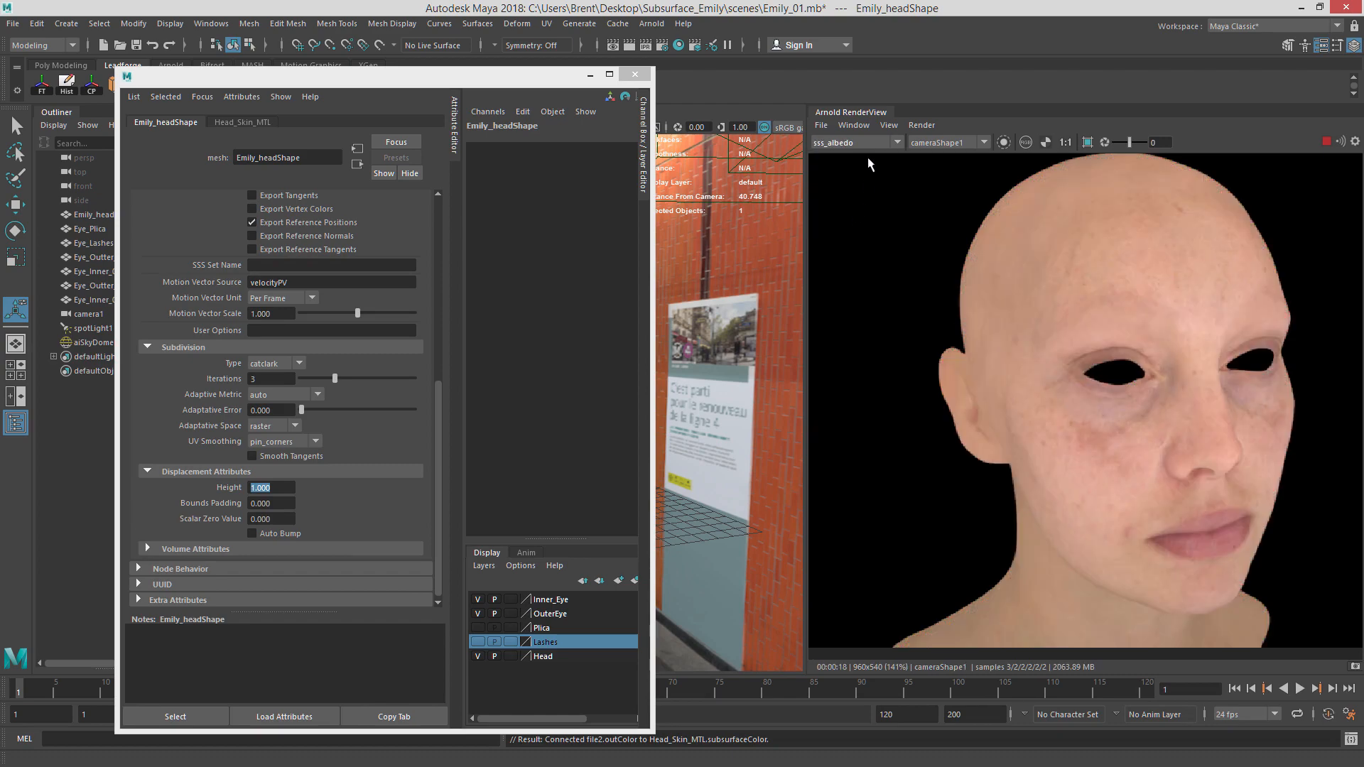
click(855, 140)
click(852, 221)
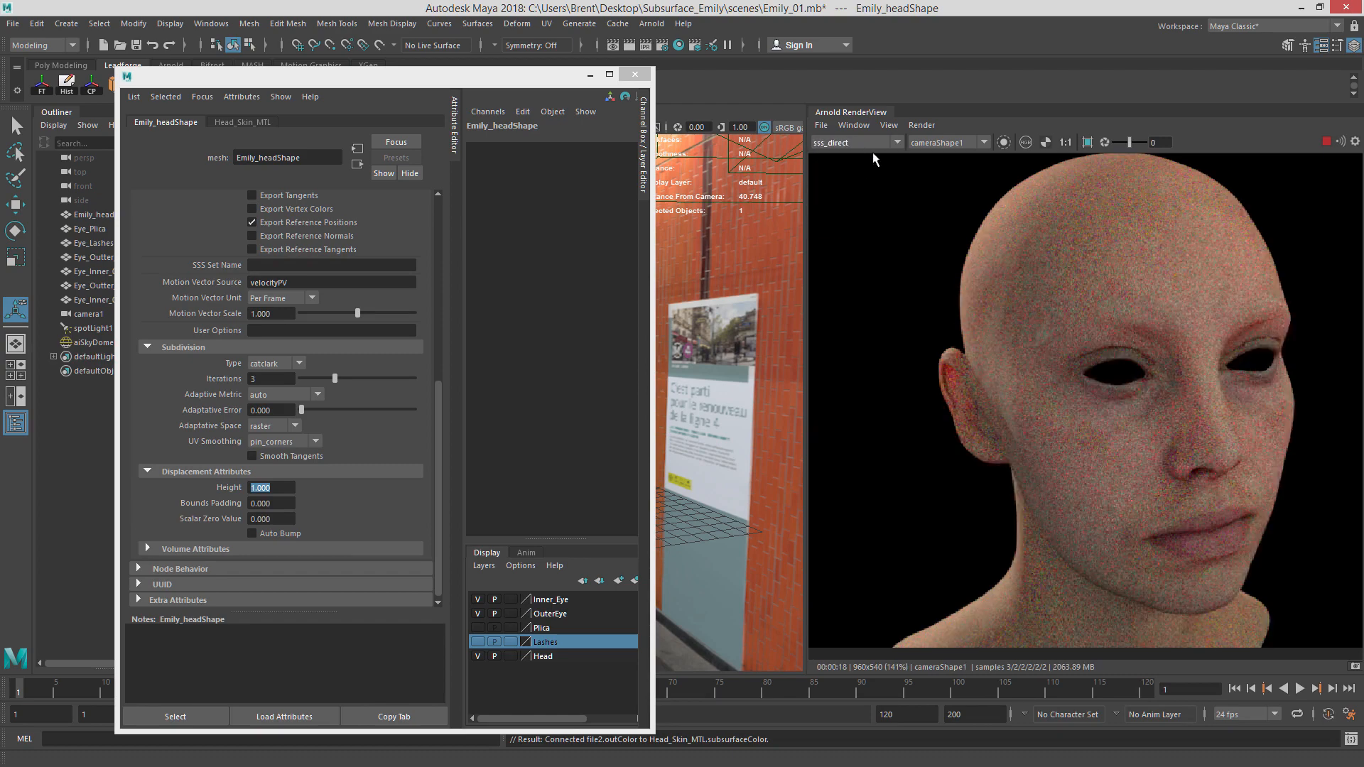
click(872, 140)
click(865, 229)
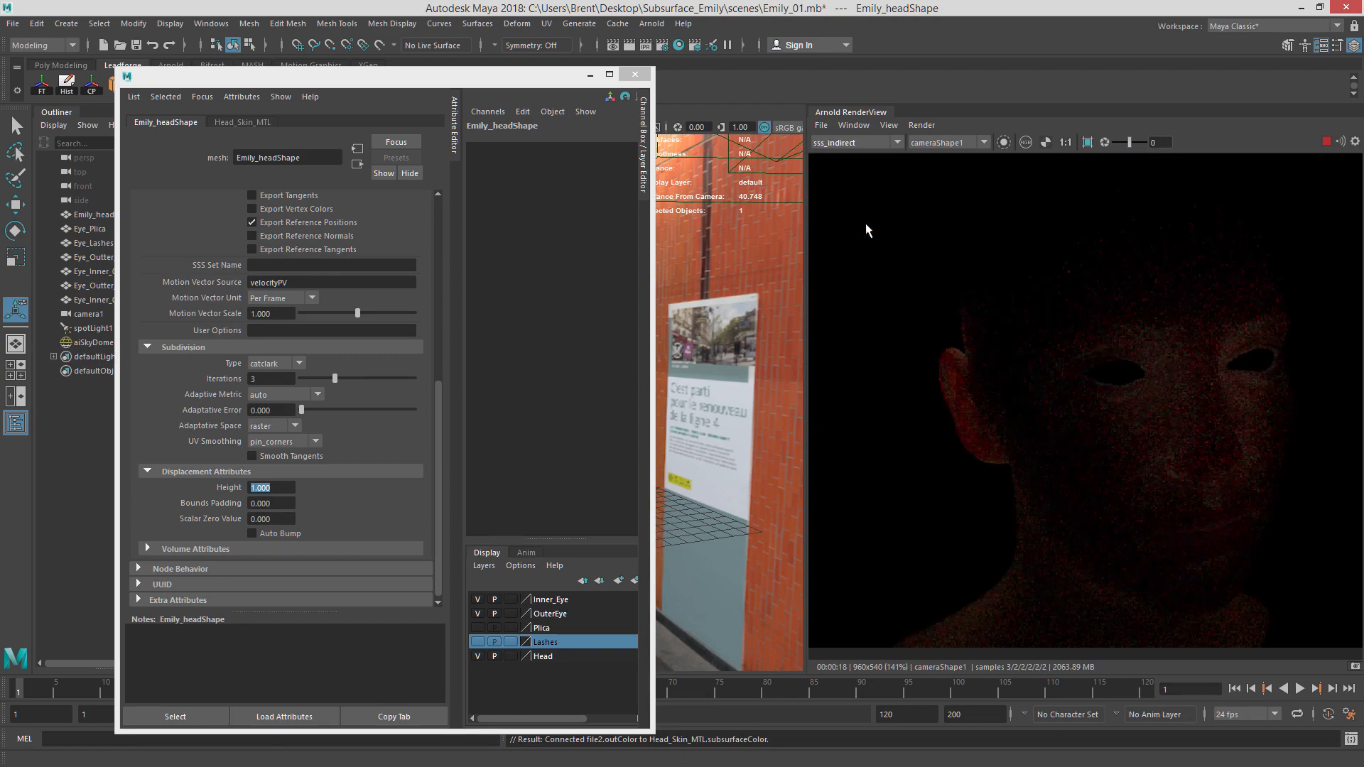
View the diffuse_direct pass, and return the render to the Beauty pass.
click(866, 144)
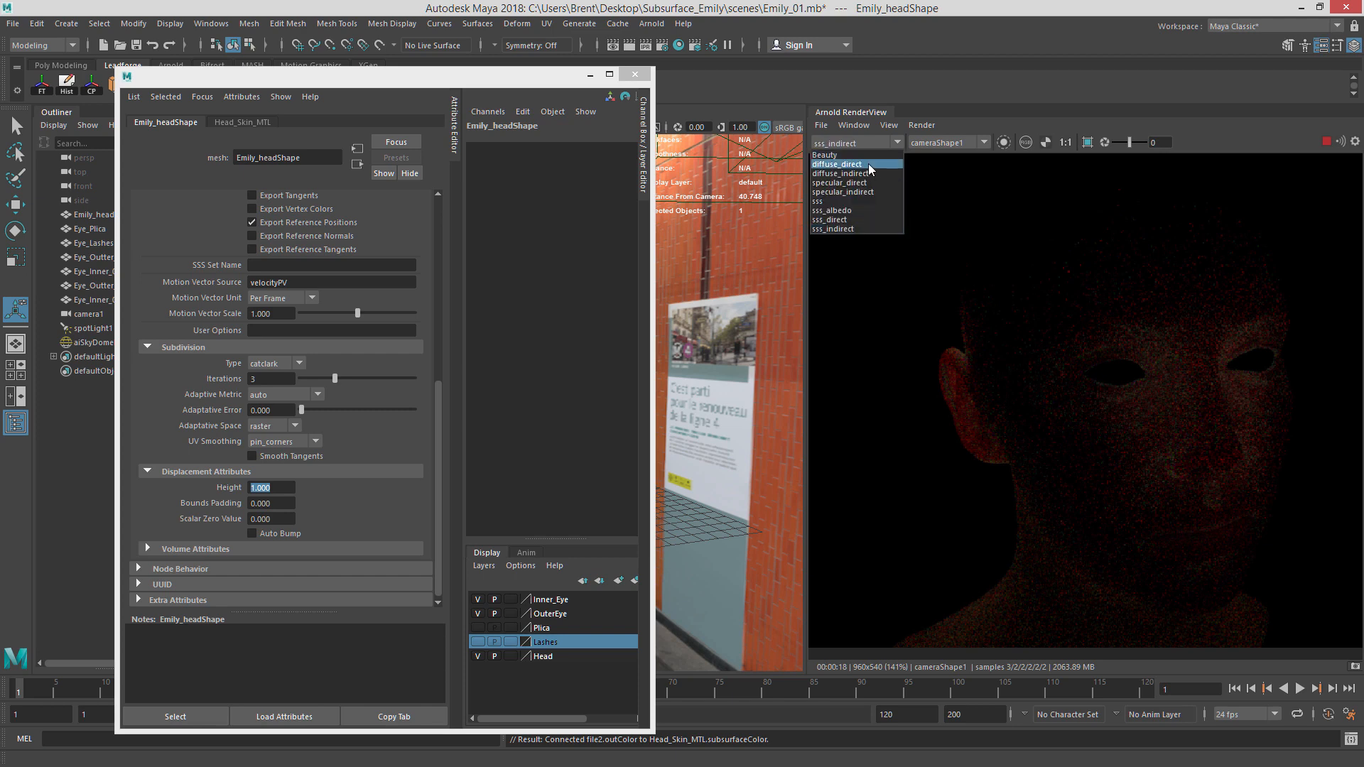
click(868, 163)
click(874, 138)
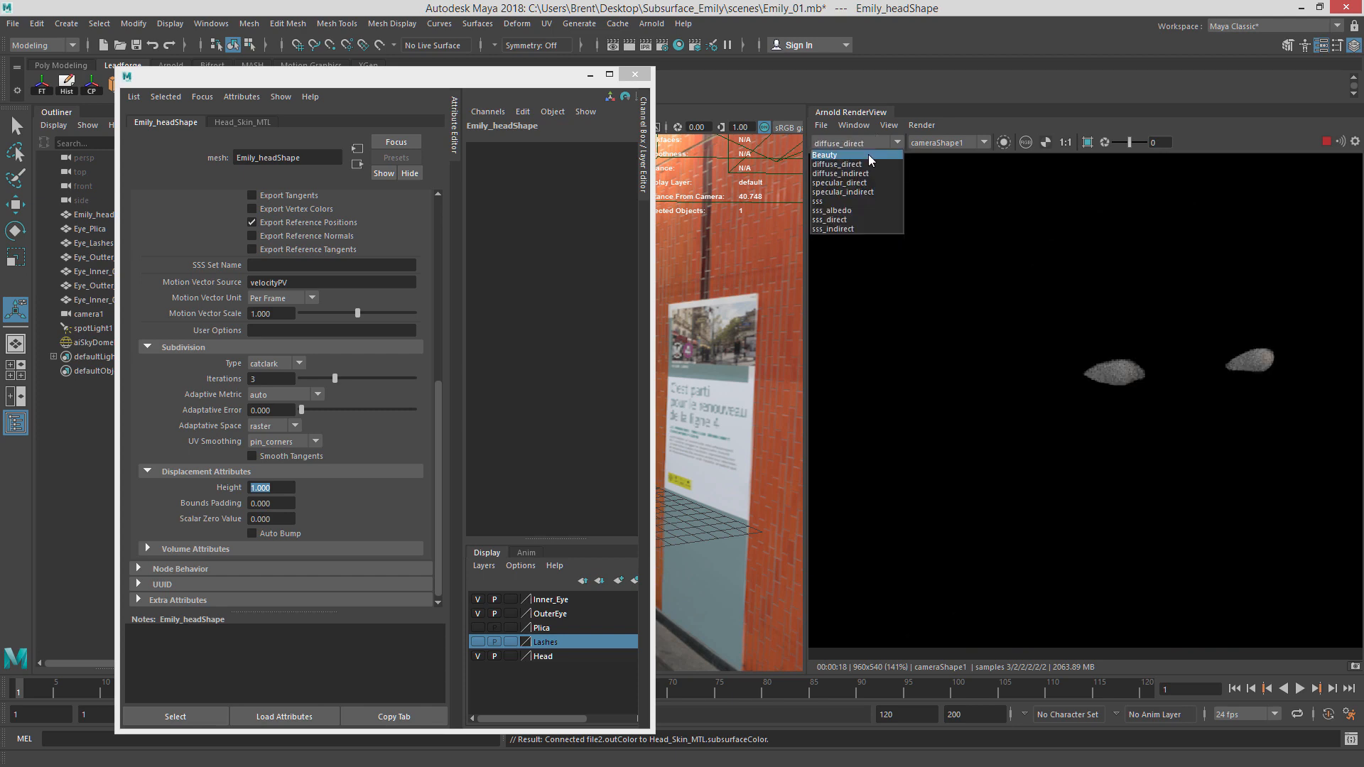
click(869, 155)
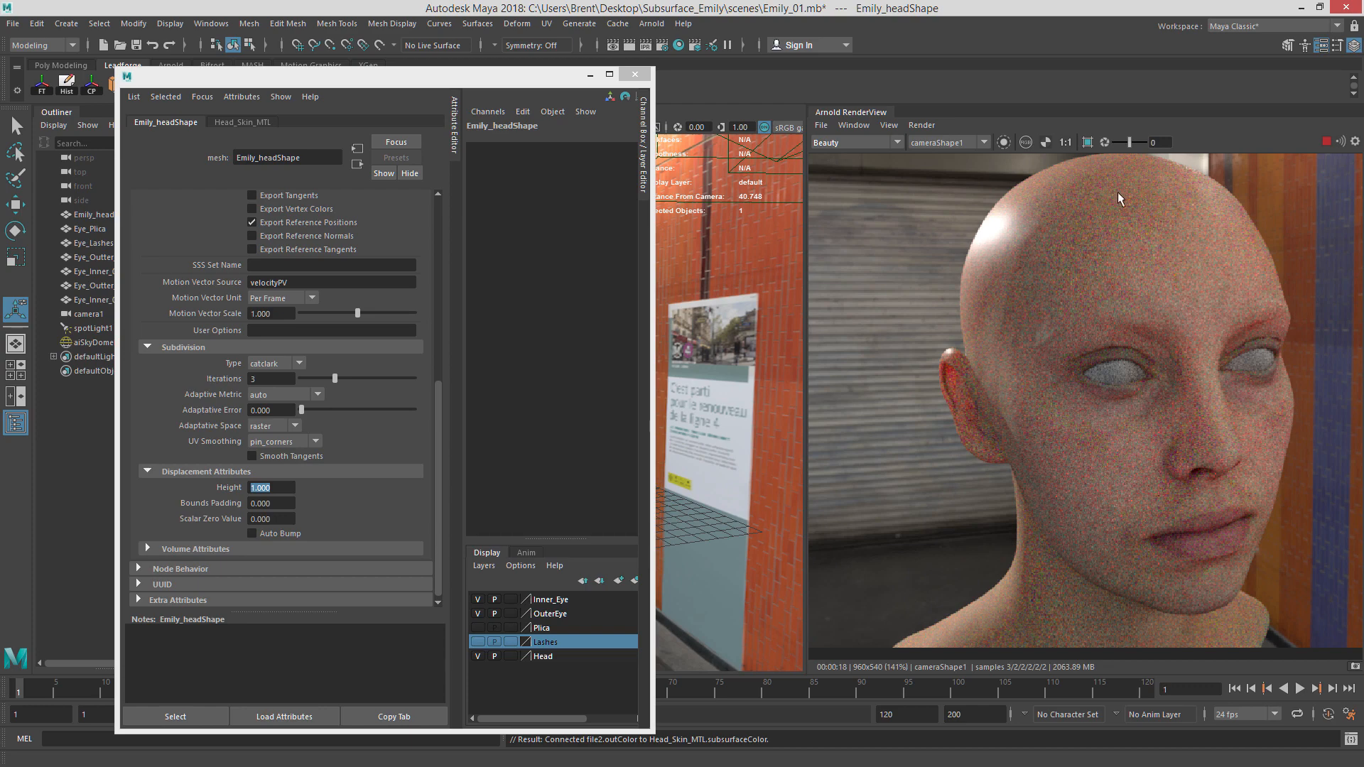
Stop the render, and rotate the sky dome light around Y to about -165 degrees so a different background sits behind the head.
click(1326, 143)
drag(493, 79, 1114, 169)
click(673, 265)
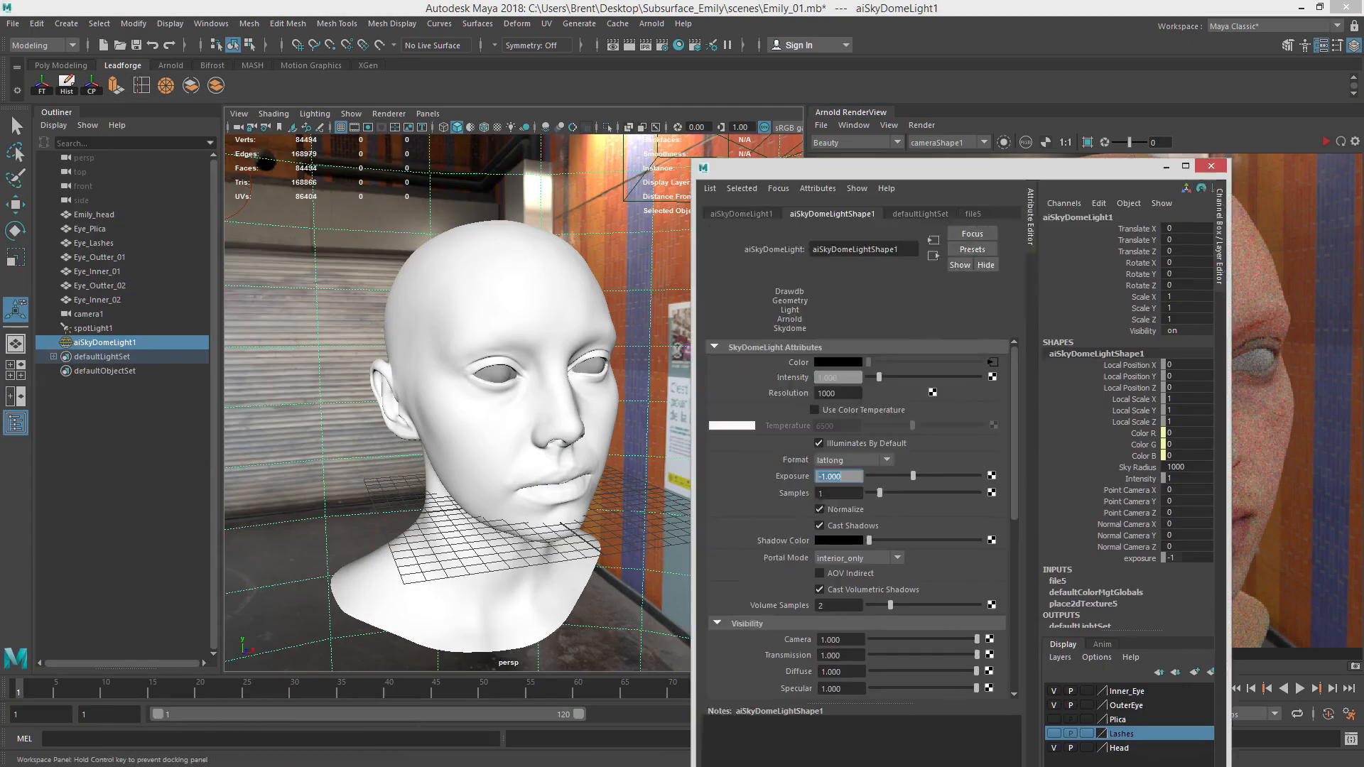
click(1214, 164)
alt+right_drag(690, 377, 285, 379)
alt+drag(661, 377, 476, 391)
key(e)
alt+drag(597, 377, 668, 468)
alt+drag(334, 434, 502, 449)
alt+right_drag(502, 449, 594, 446)
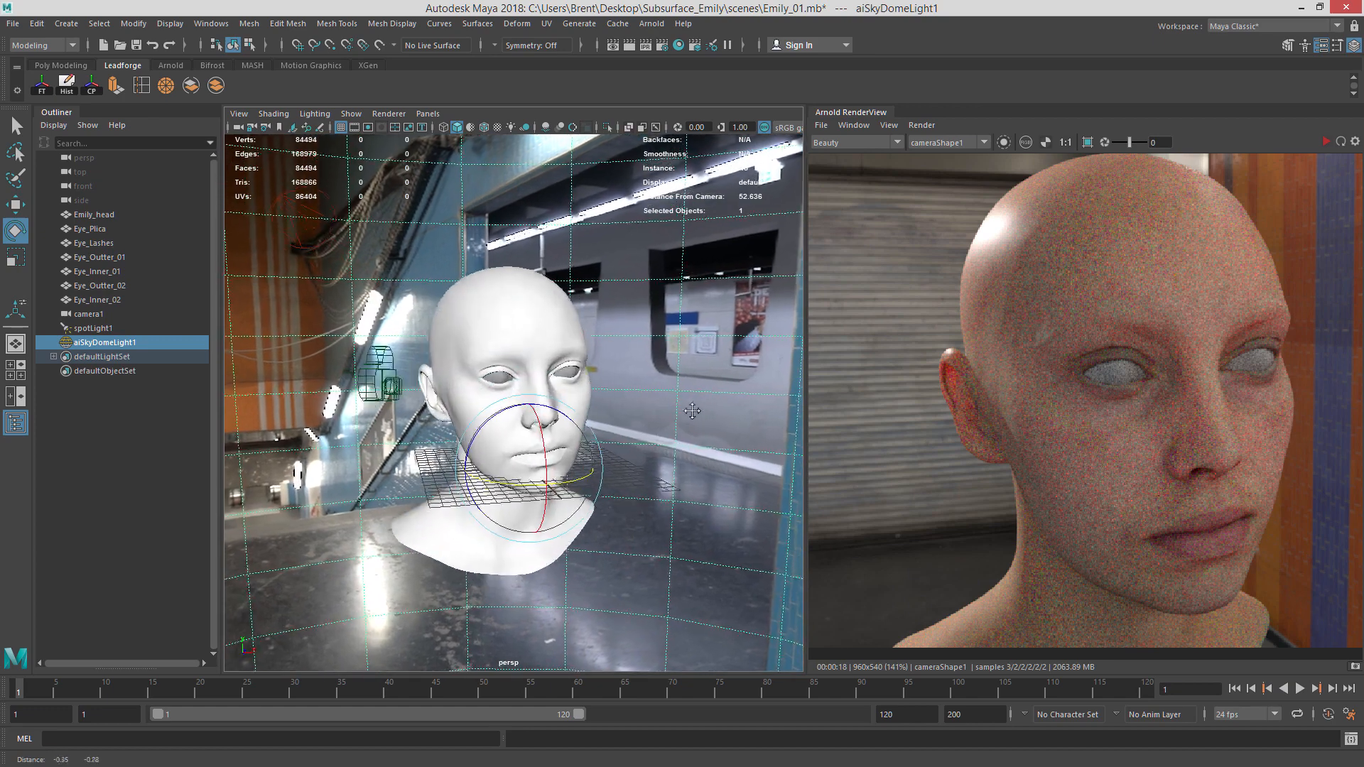
alt+drag(594, 446, 674, 402)
alt+right_drag(673, 402, 775, 402)
alt+drag(775, 403, 697, 407)
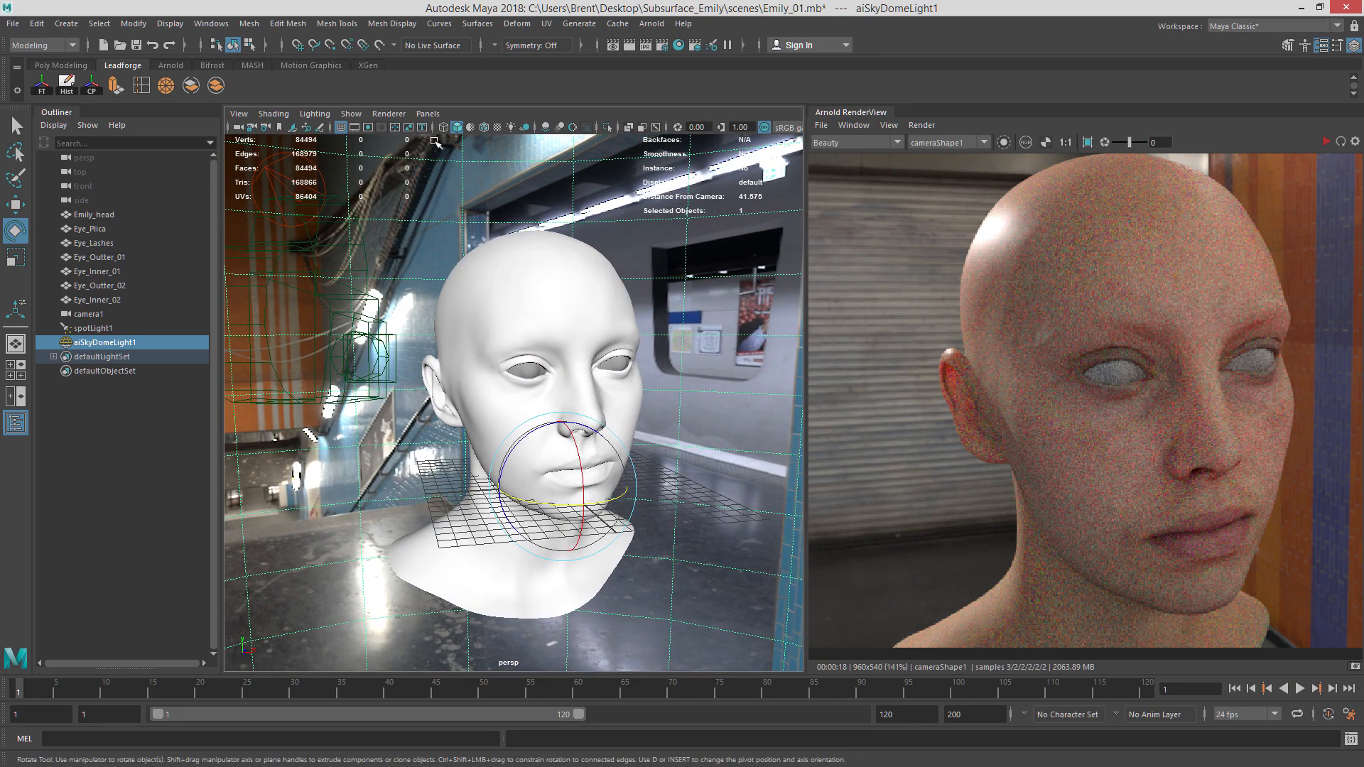
Look through camera1, frame the head from a more frontal angle, and restart the Arnold render.
click(428, 114)
mouse_move(491, 128)
click(592, 129)
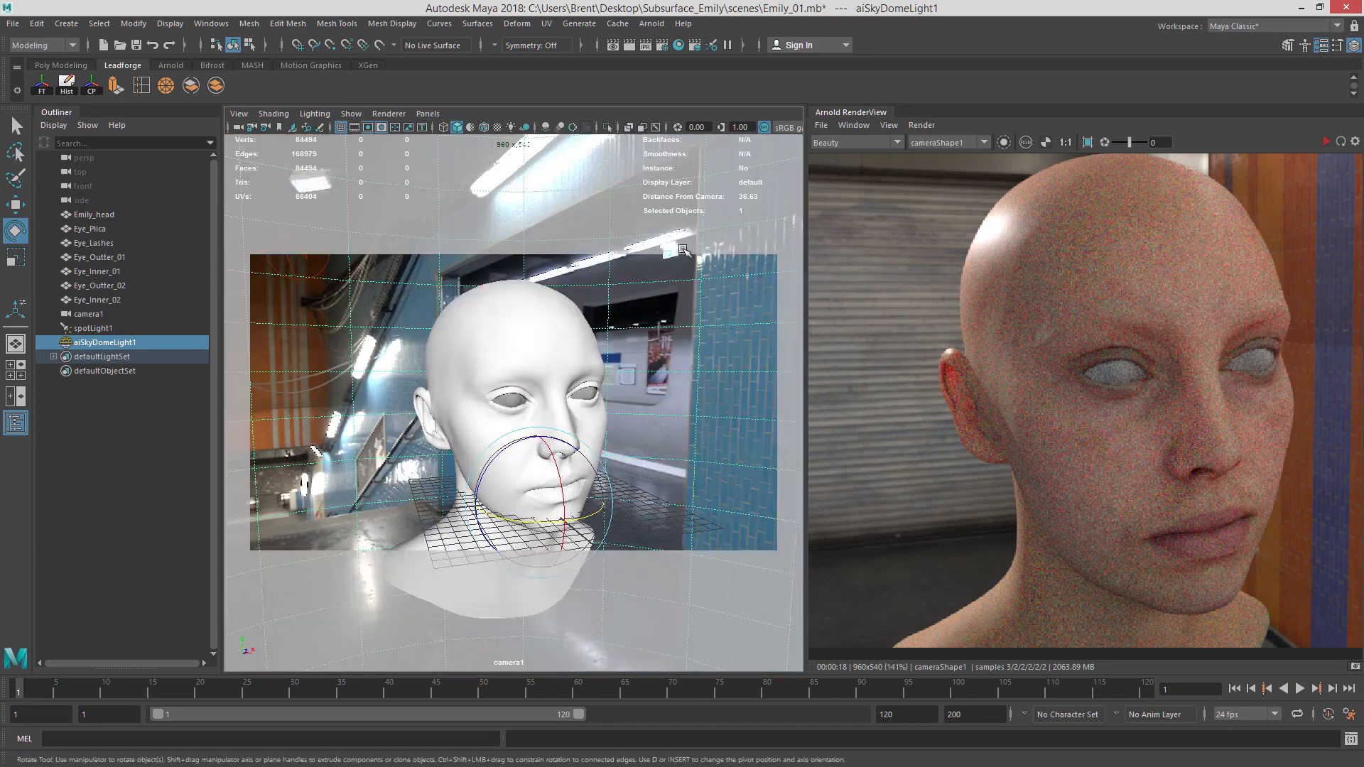
alt+right_drag(676, 323, 679, 319)
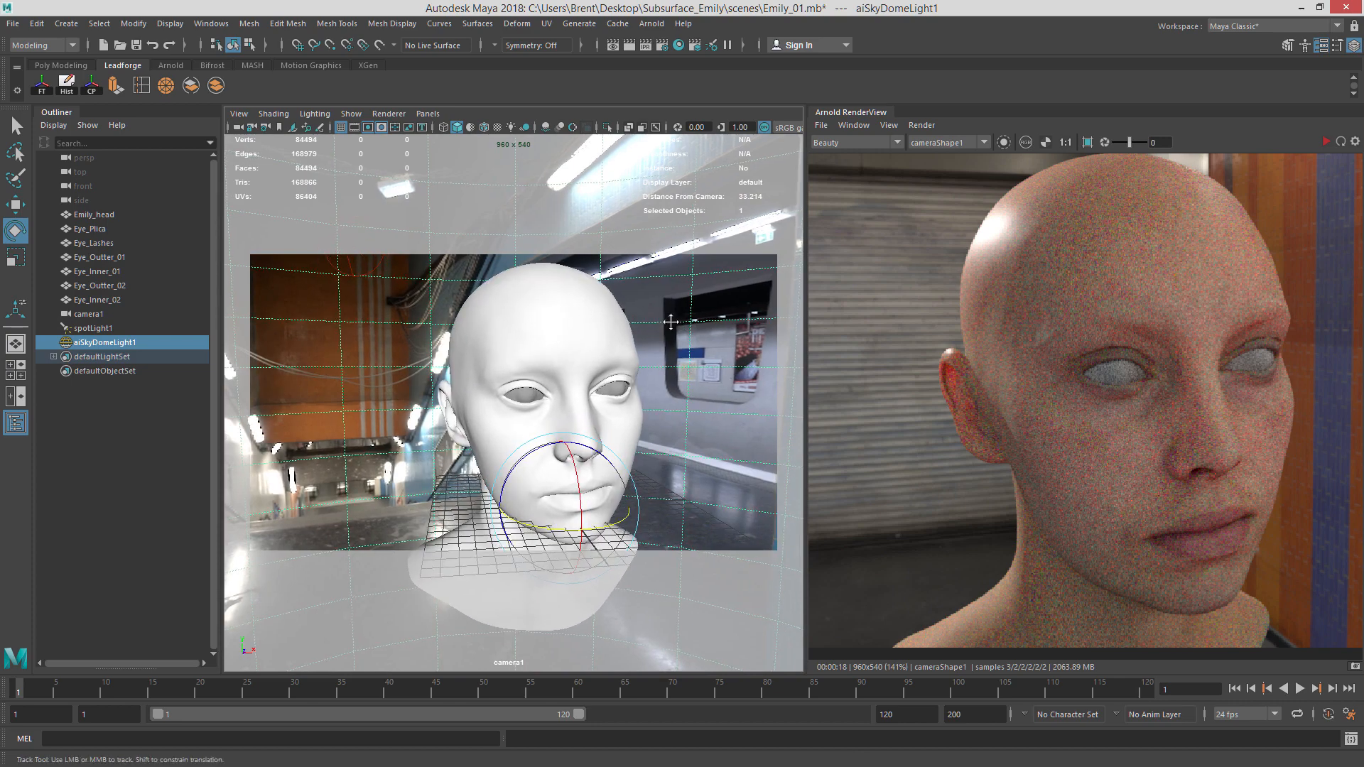
alt+drag(673, 319, 637, 312)
alt+right_drag(638, 312, 637, 314)
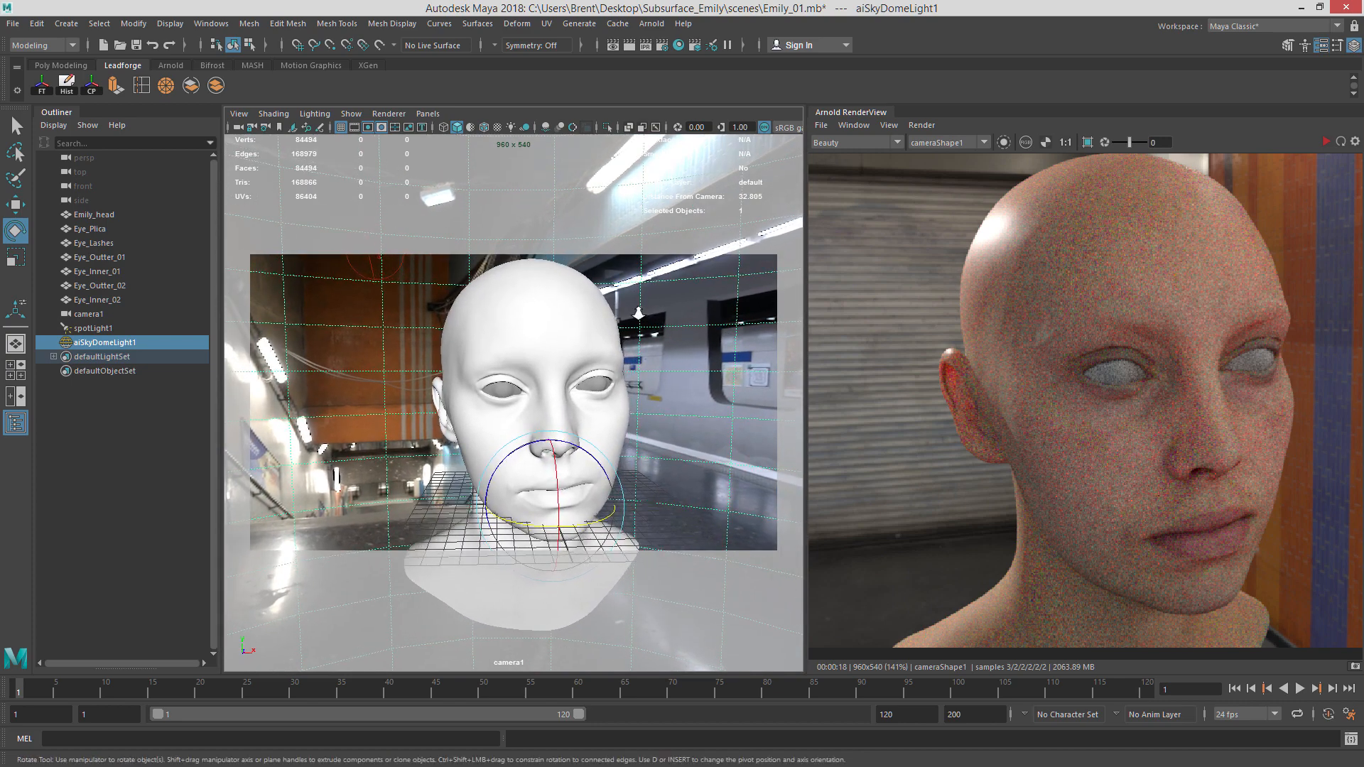
alt+middle_drag(636, 314, 636, 321)
click(1326, 142)
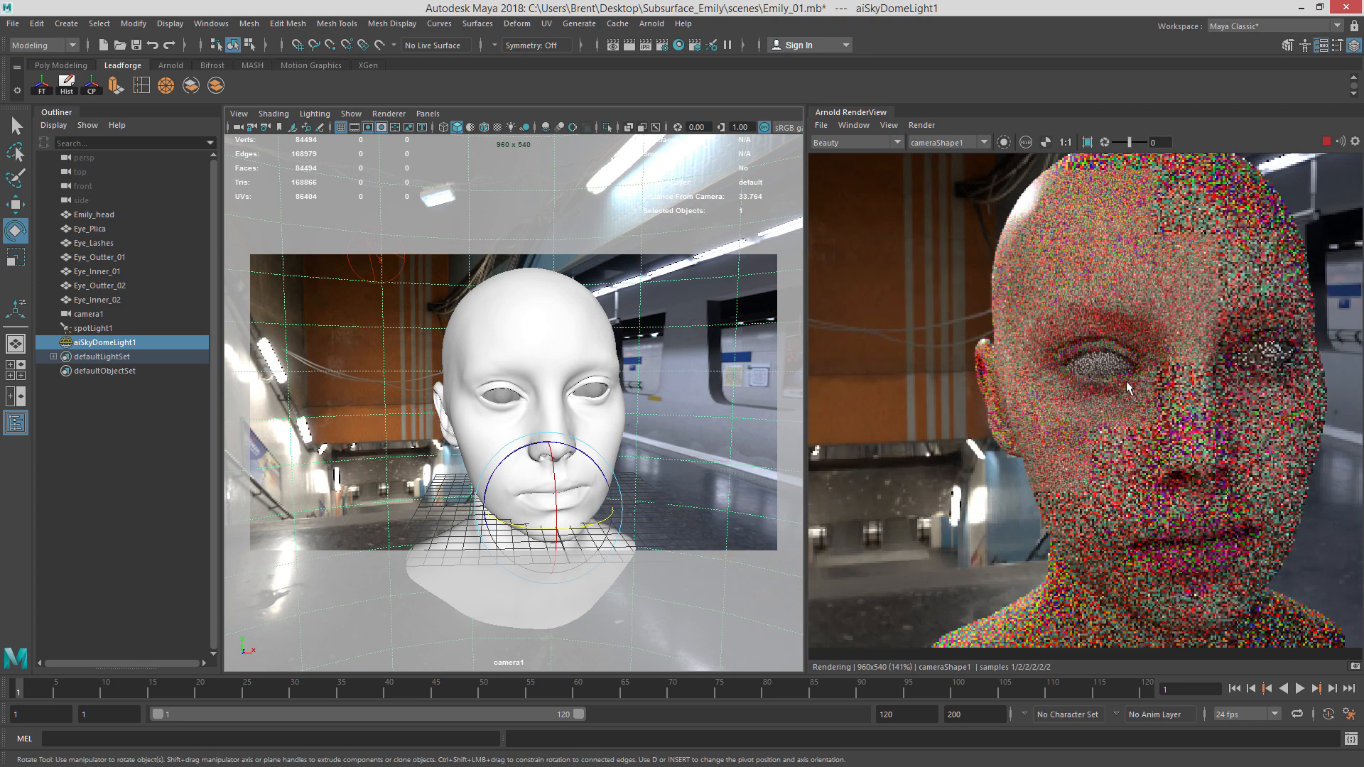
scroll(1127, 386, down, 2)
mouse_move(1183, 368)
middle_down()
mouse_move(1064, 388)
mouse_move(1169, 362)
middle_up()
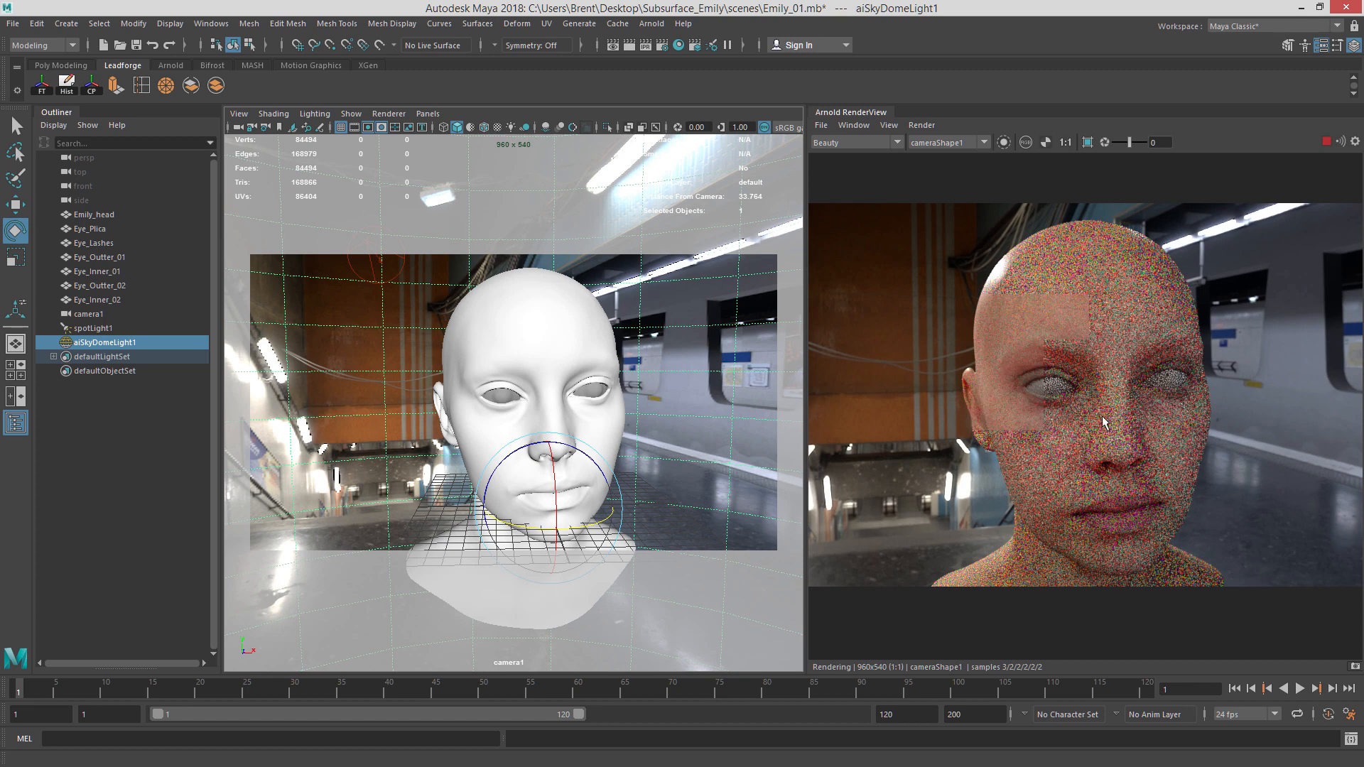
Set the Arnold exposure of the spot light behind the head to 16.
click(401, 265)
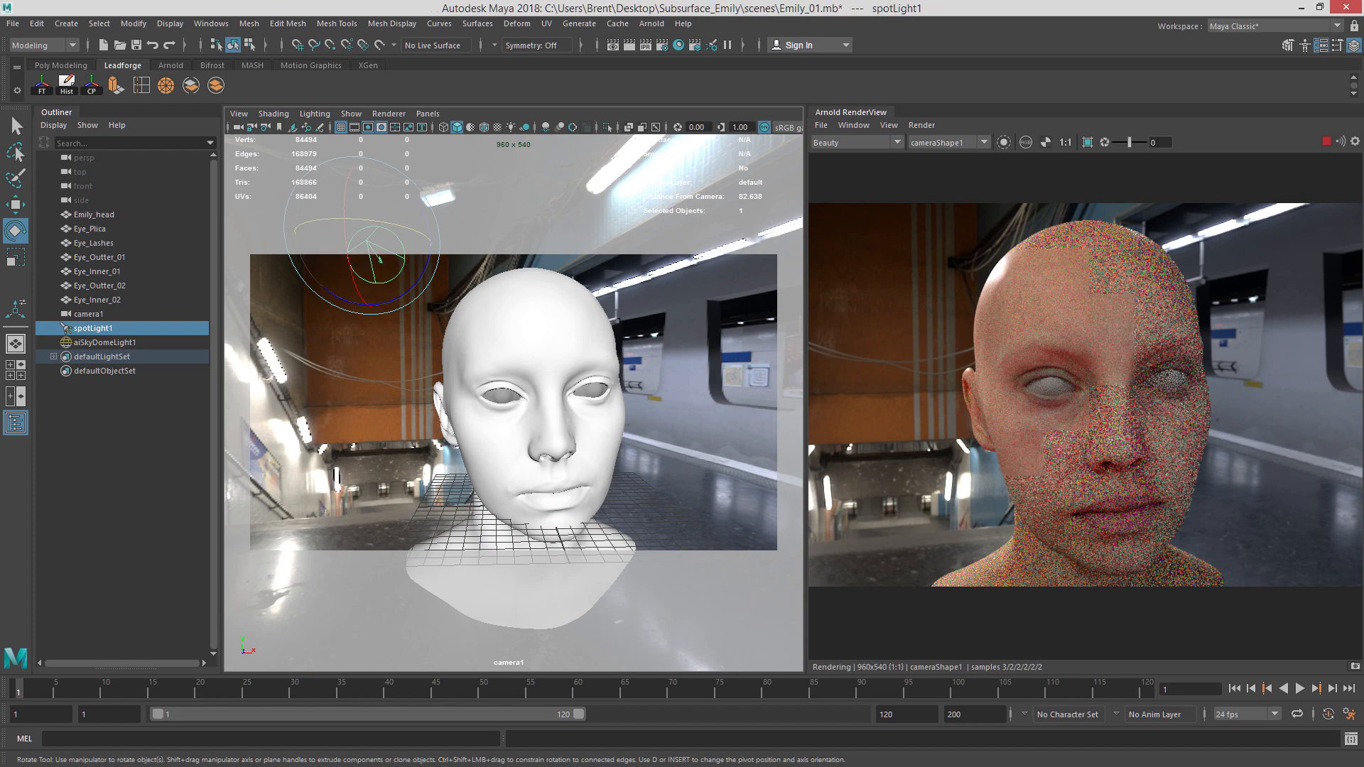
key(ctrl+a)
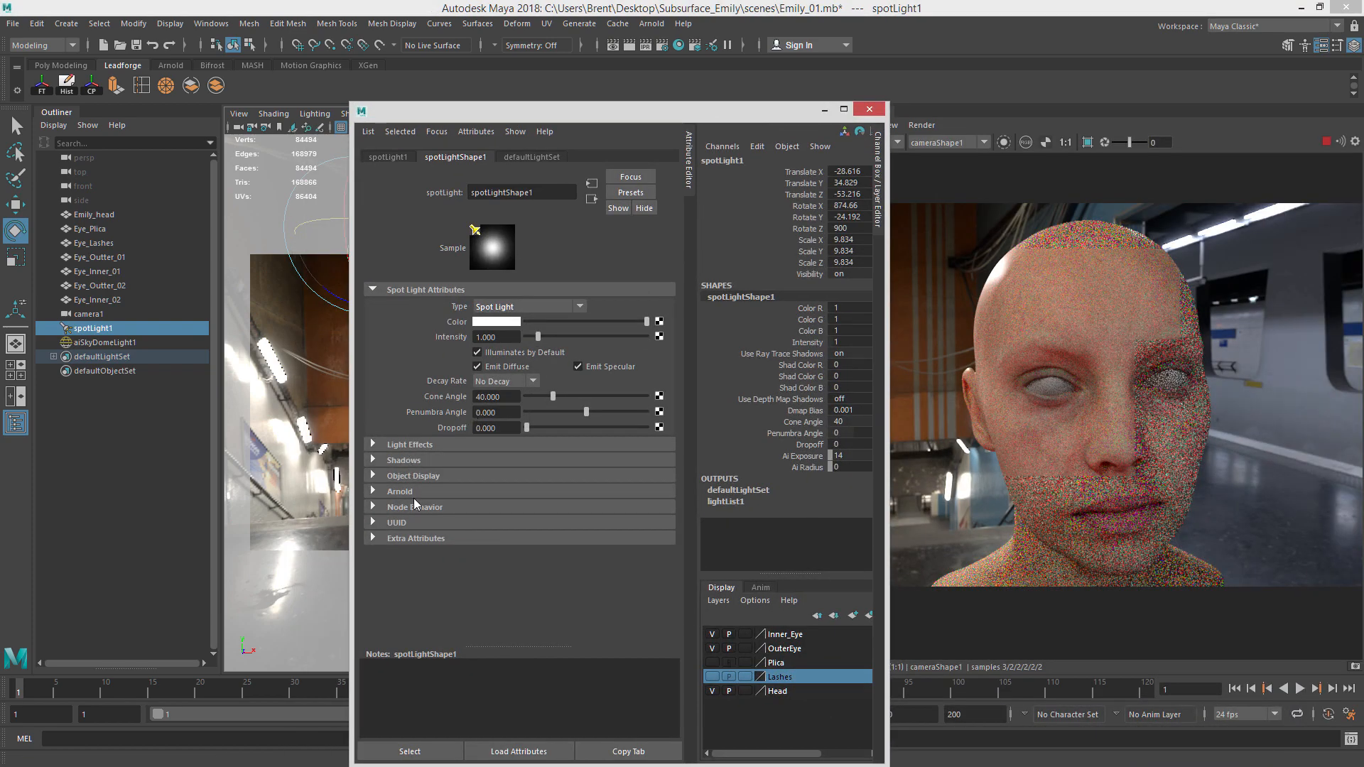
click(441, 492)
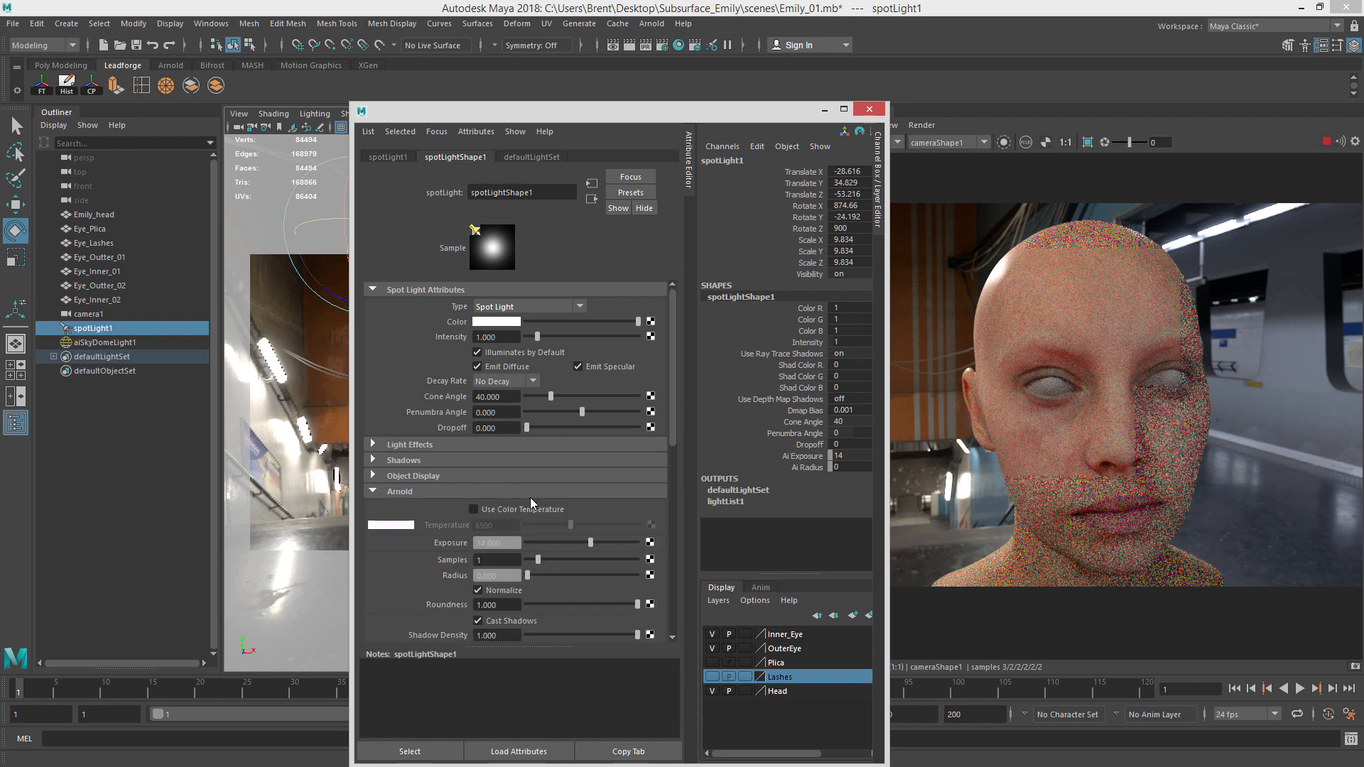
click(506, 546)
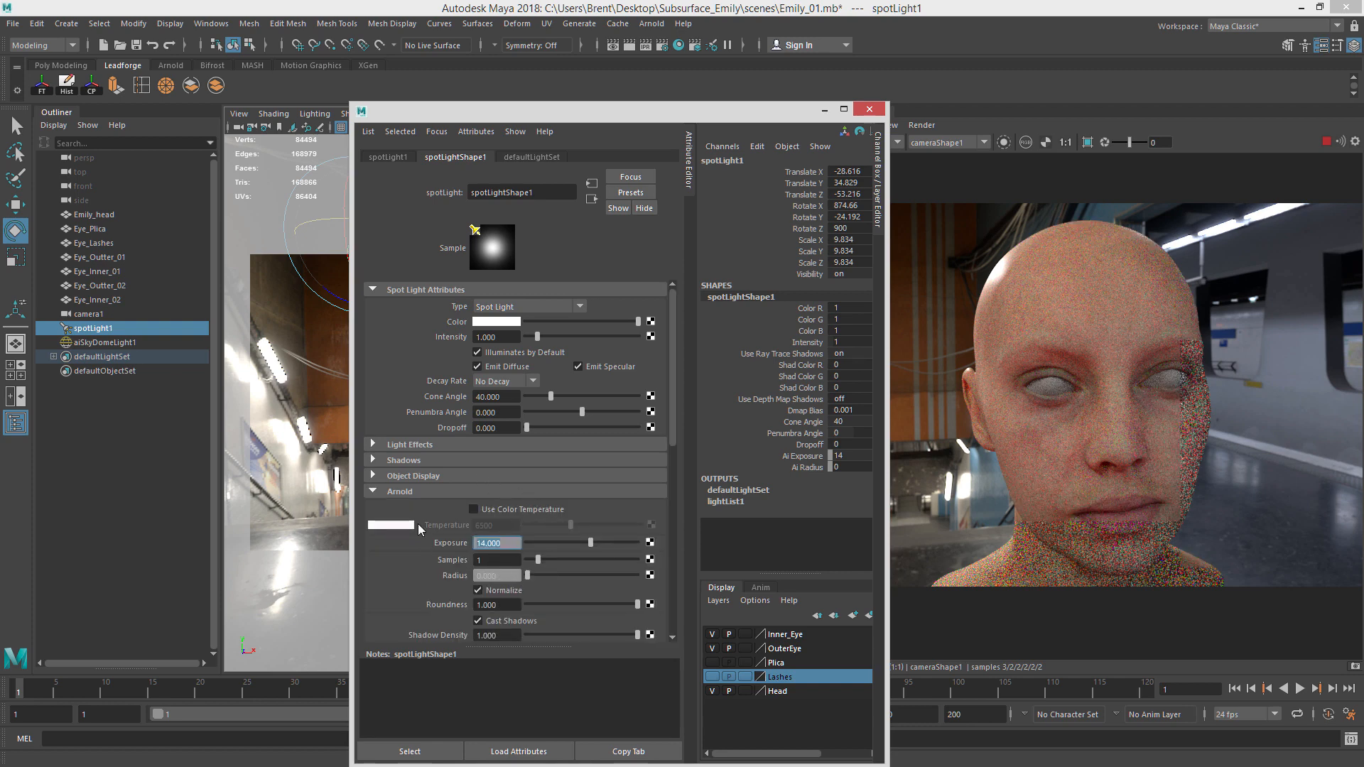
text(15)
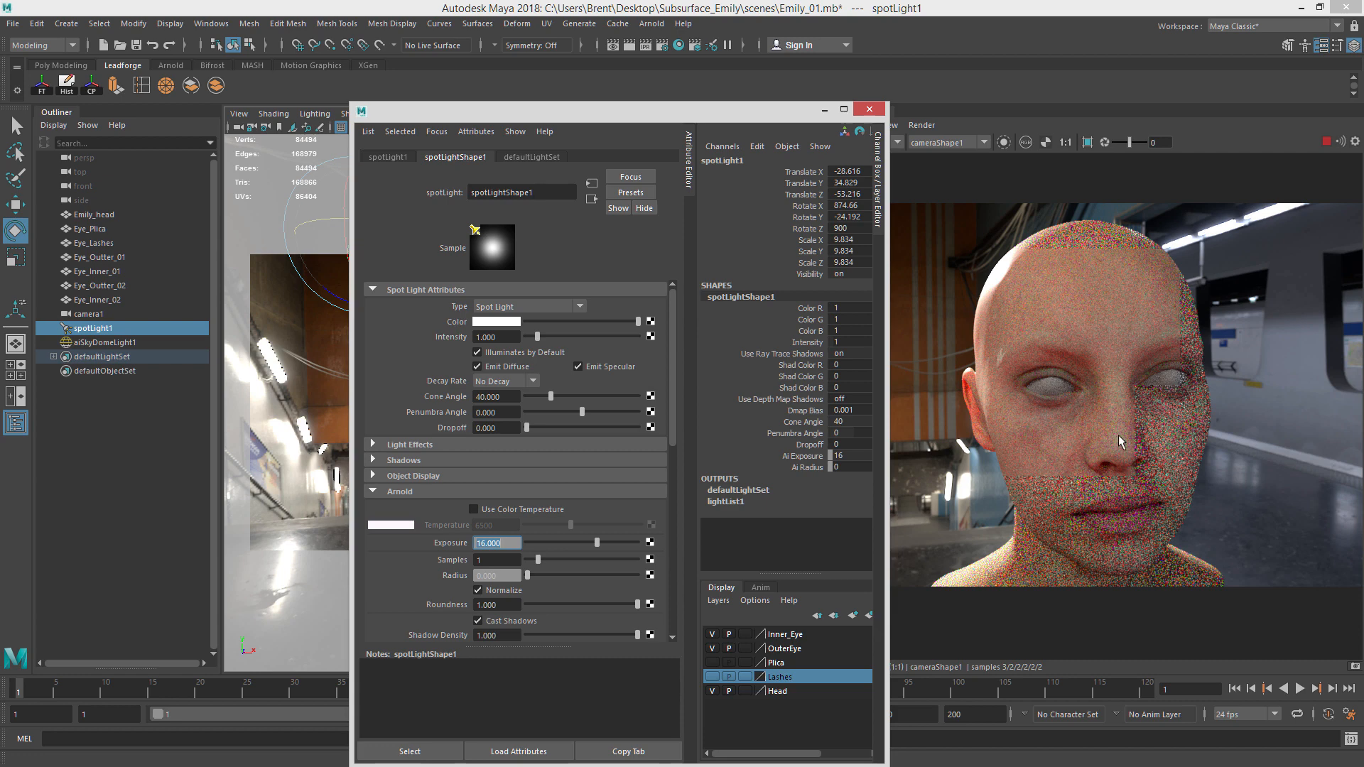
Raise the specular weight of the head's Head_Skin_MTL material to 1.
click(1132, 323)
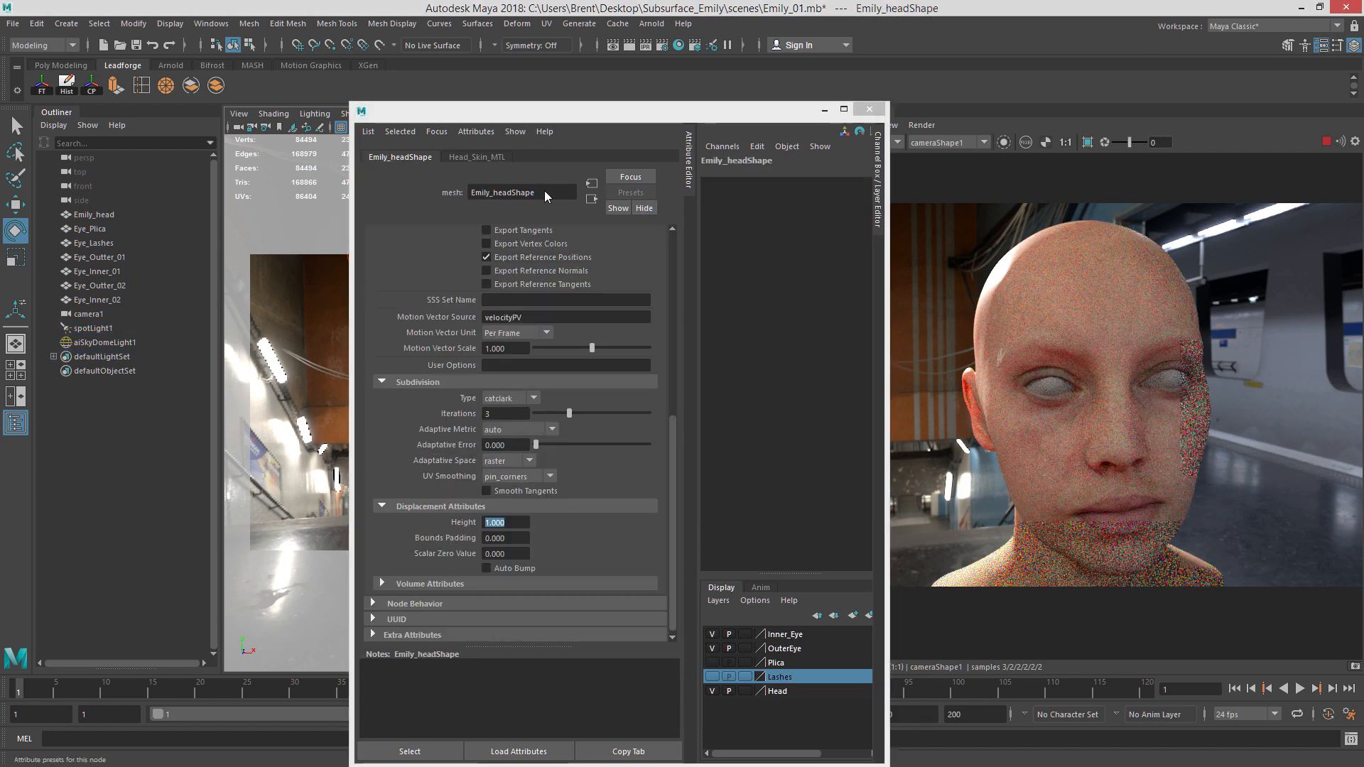
click(512, 187)
click(476, 157)
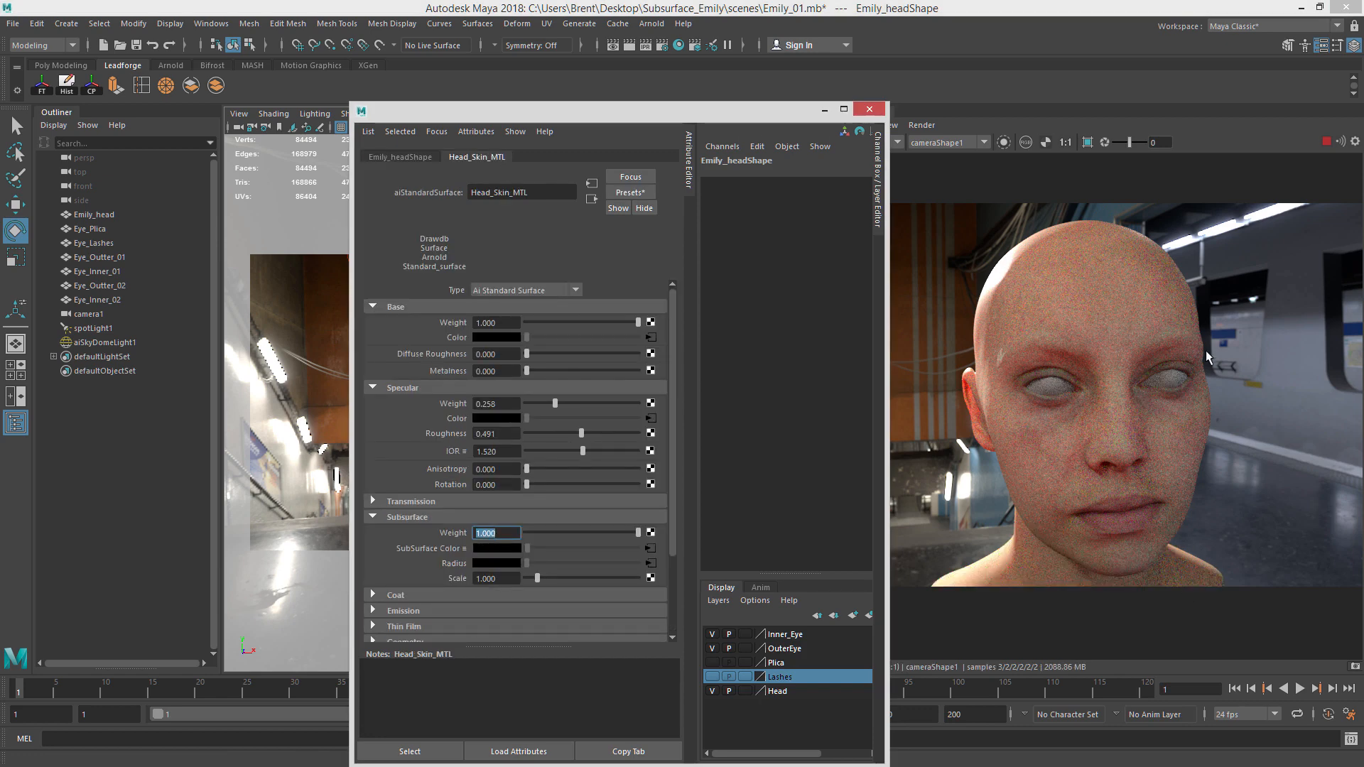
drag(536, 402, 730, 402)
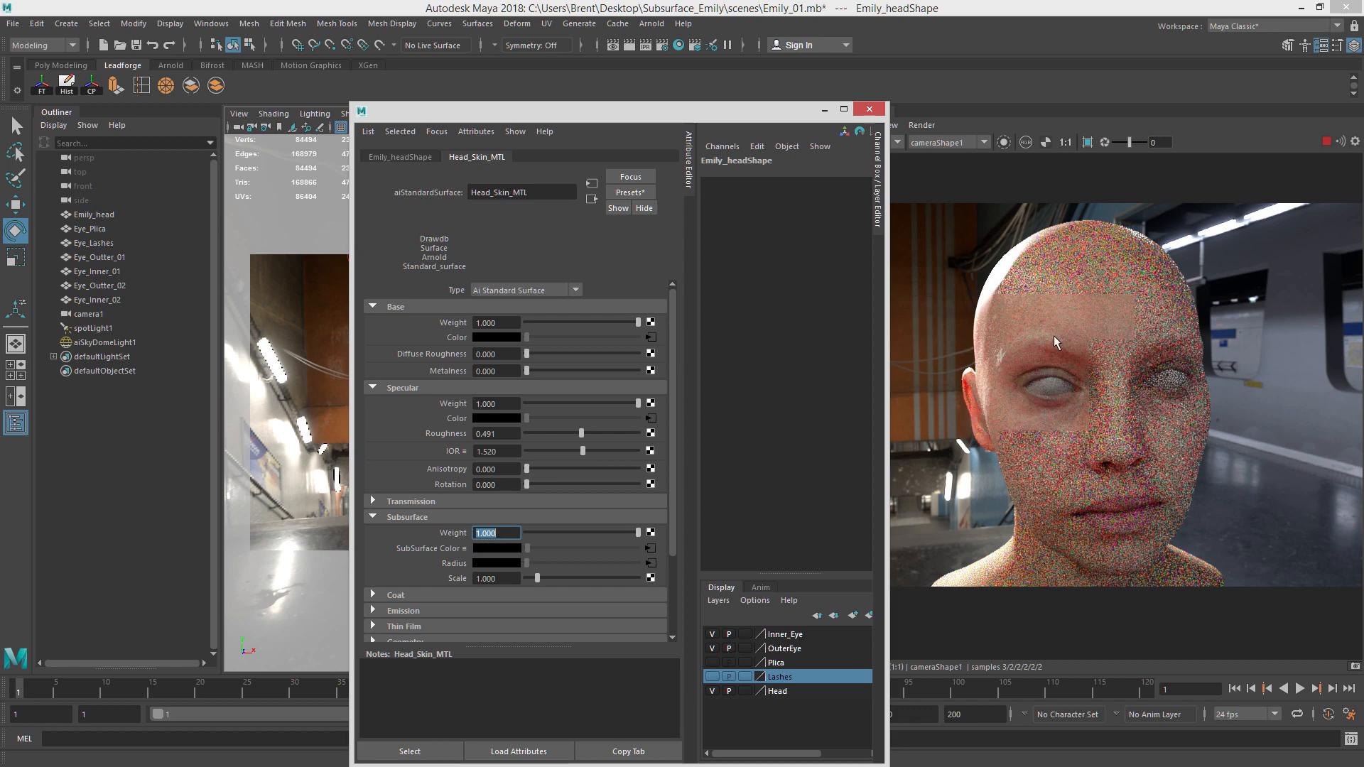
Examine the specular highlights on the forehead, nose and mouth closely in the updated render, and stop the render.
scroll(1105, 341, up, 2)
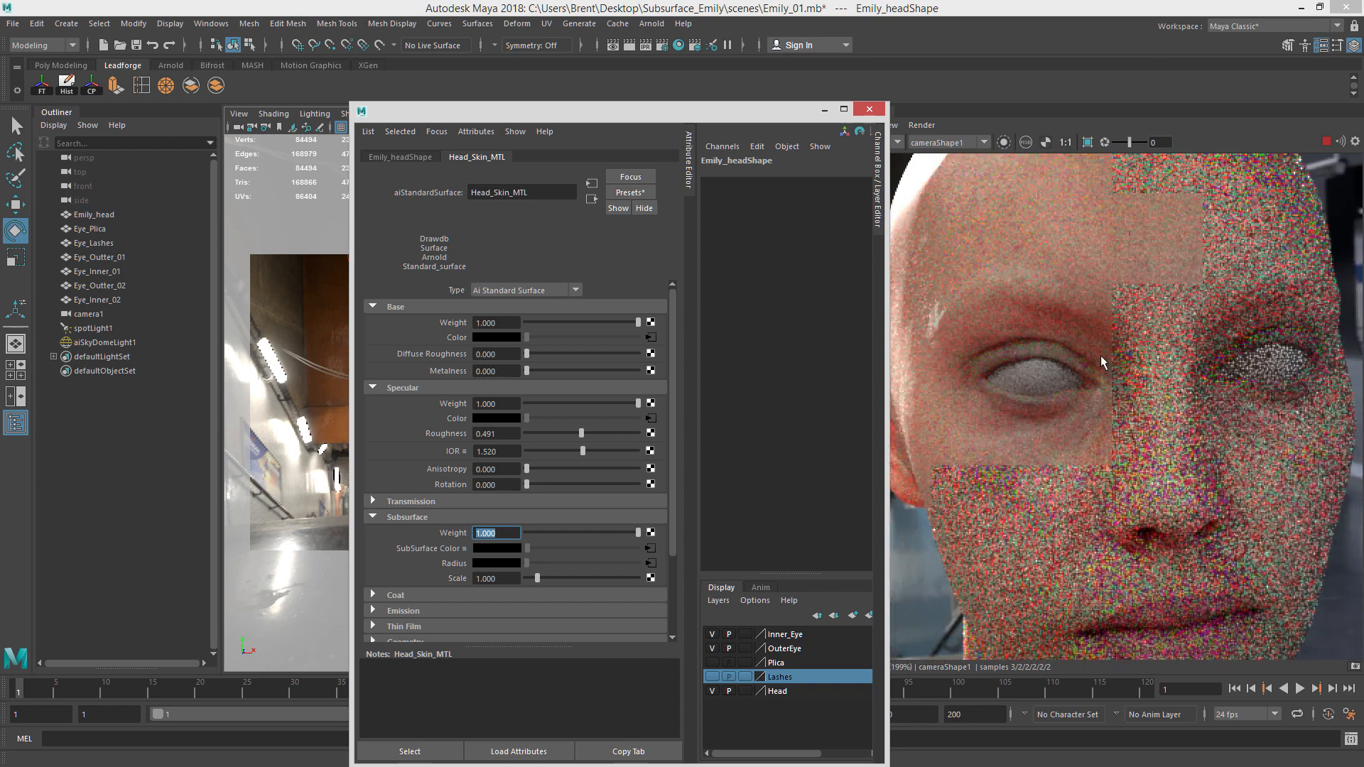
scroll(1102, 358, down, 1)
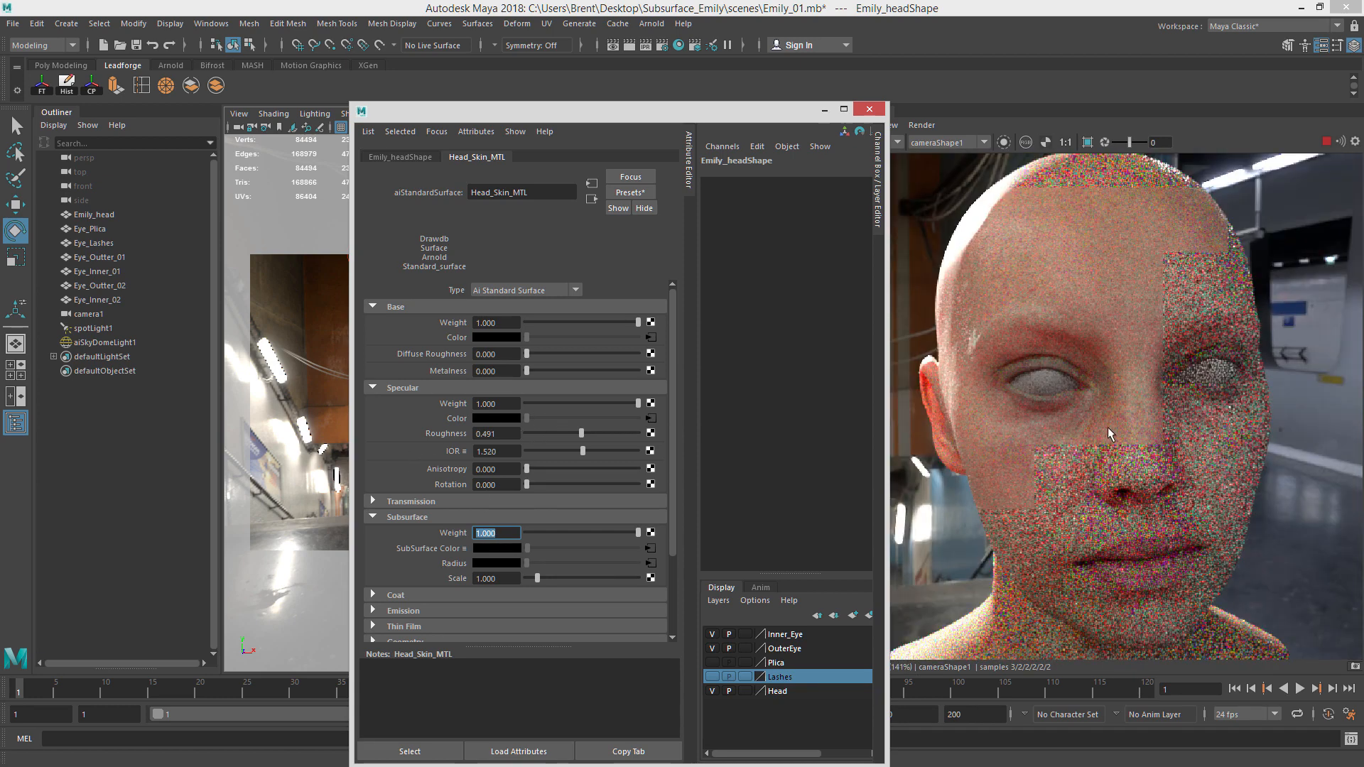
scroll(1178, 422, up, 1)
scroll(1171, 425, down, 1)
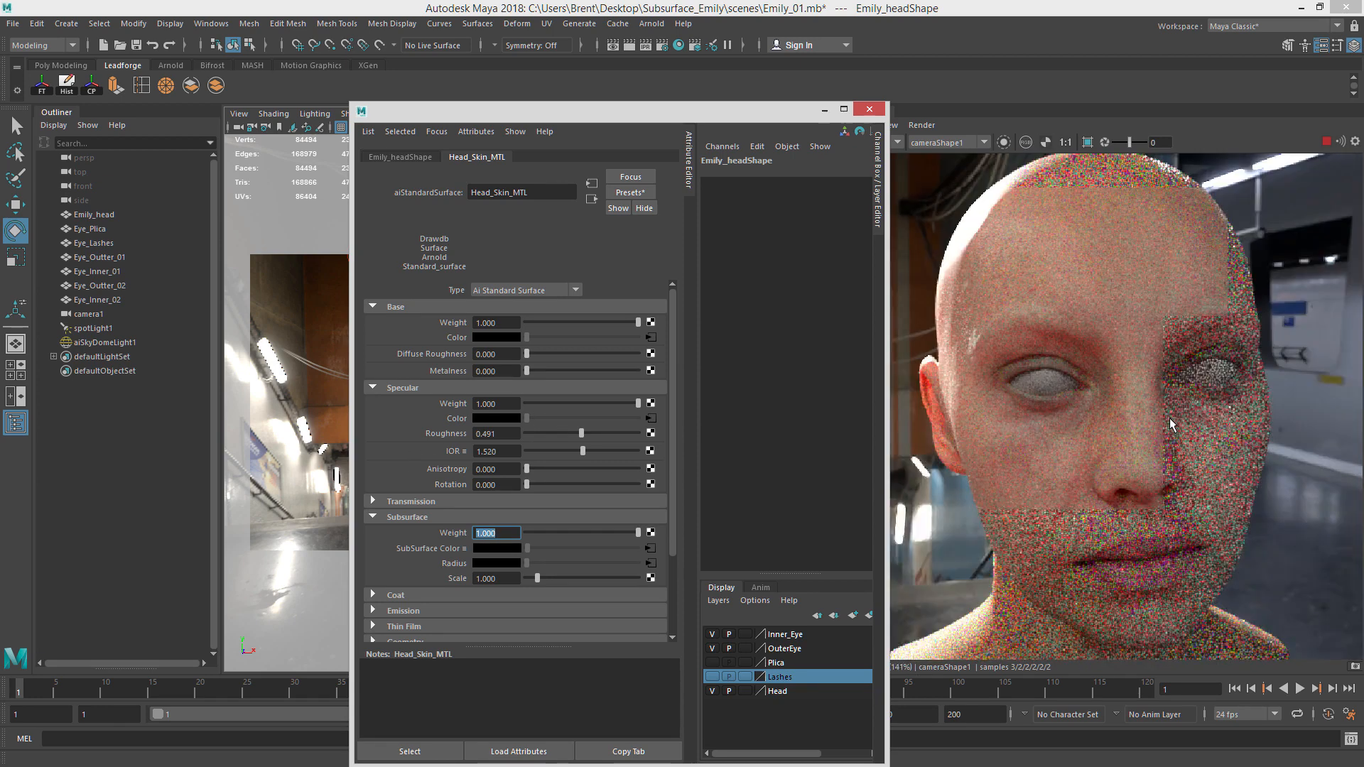
scroll(1166, 441, down, 1)
scroll(1164, 483, up, 1)
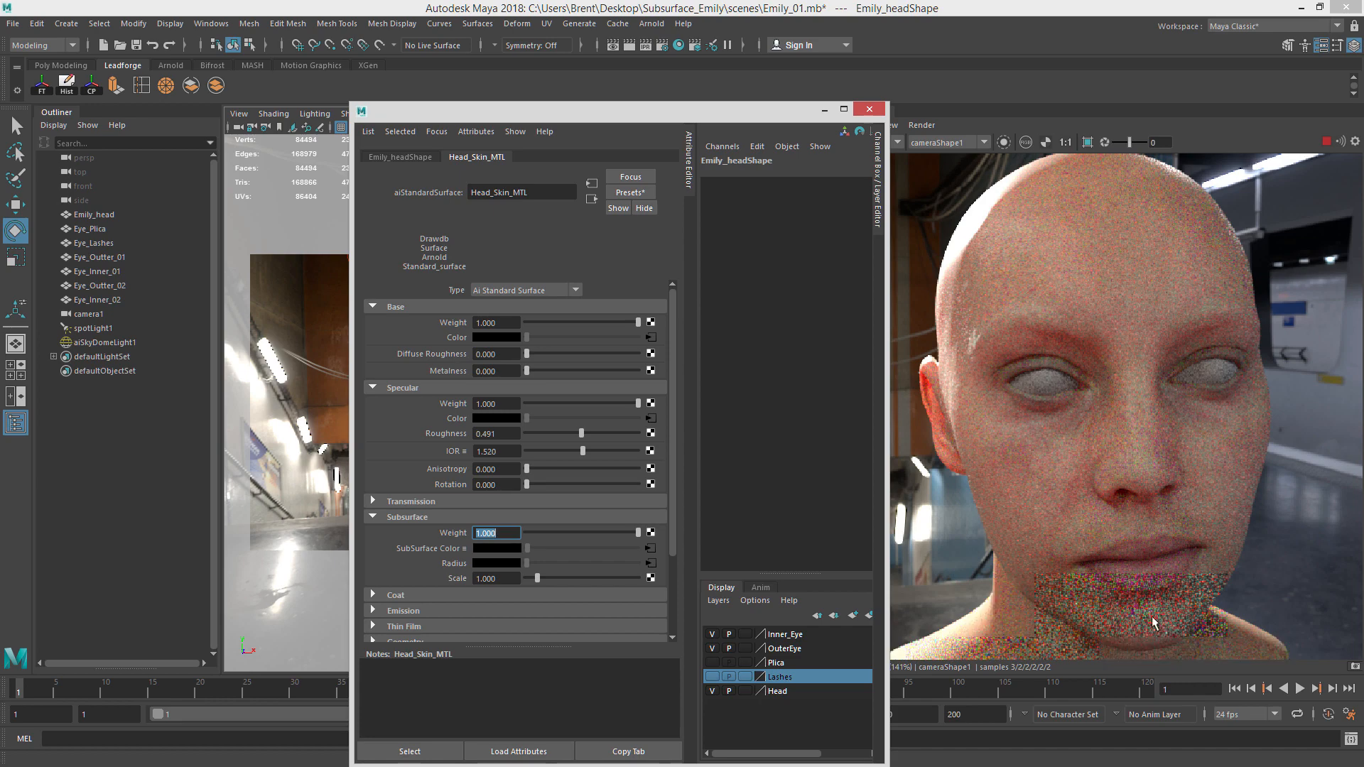
scroll(1123, 586, down, 2)
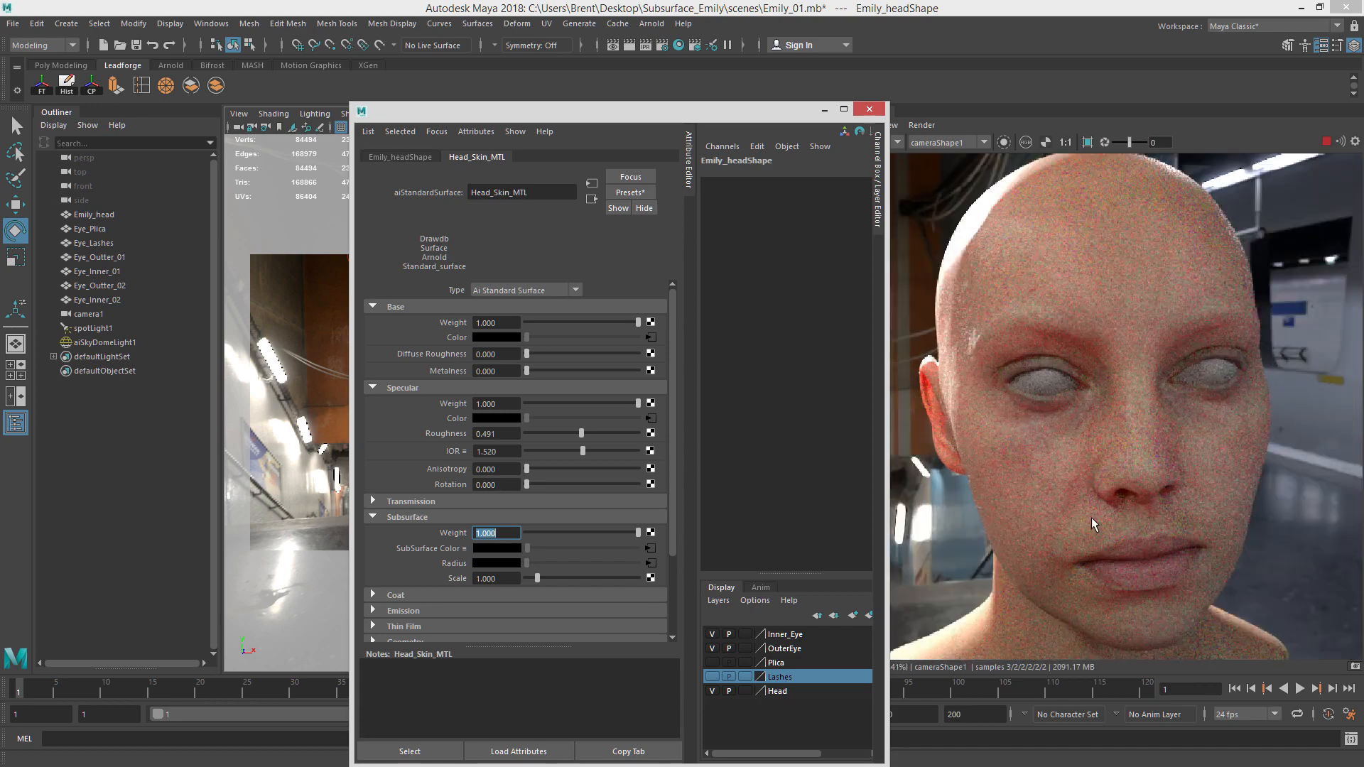
click(1326, 145)
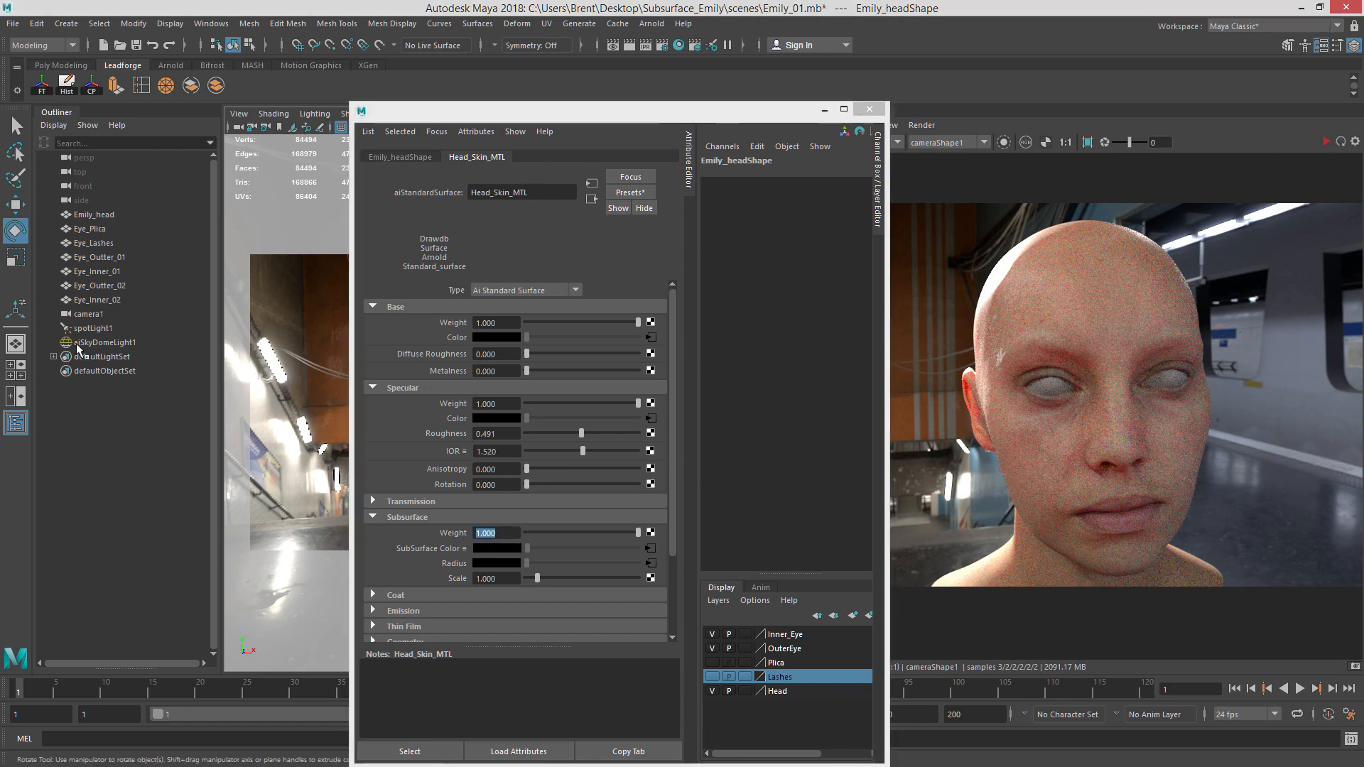
Preview several panoramas for the sky dome light, and load TexturesCom_Pano018.exr as its color image with the Raw color space.
click(107, 343)
click(650, 307)
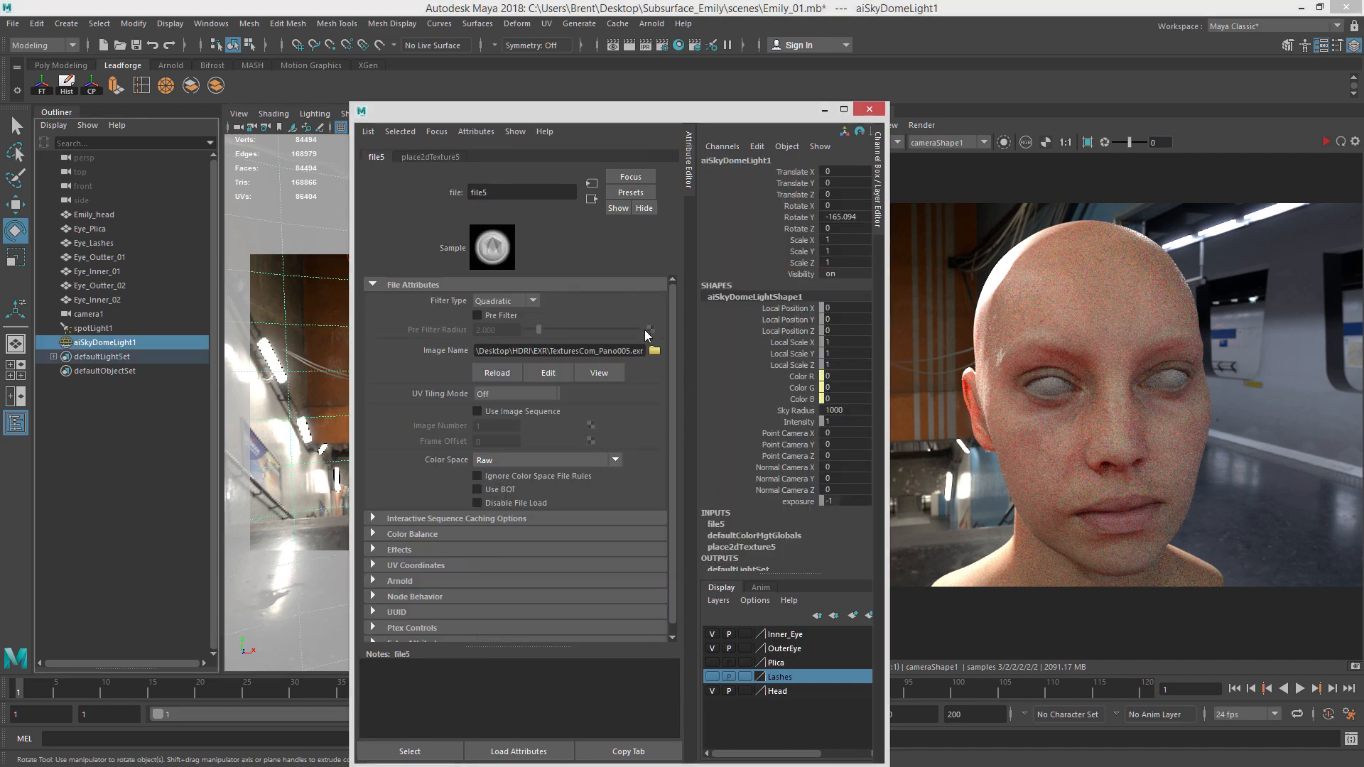
click(658, 351)
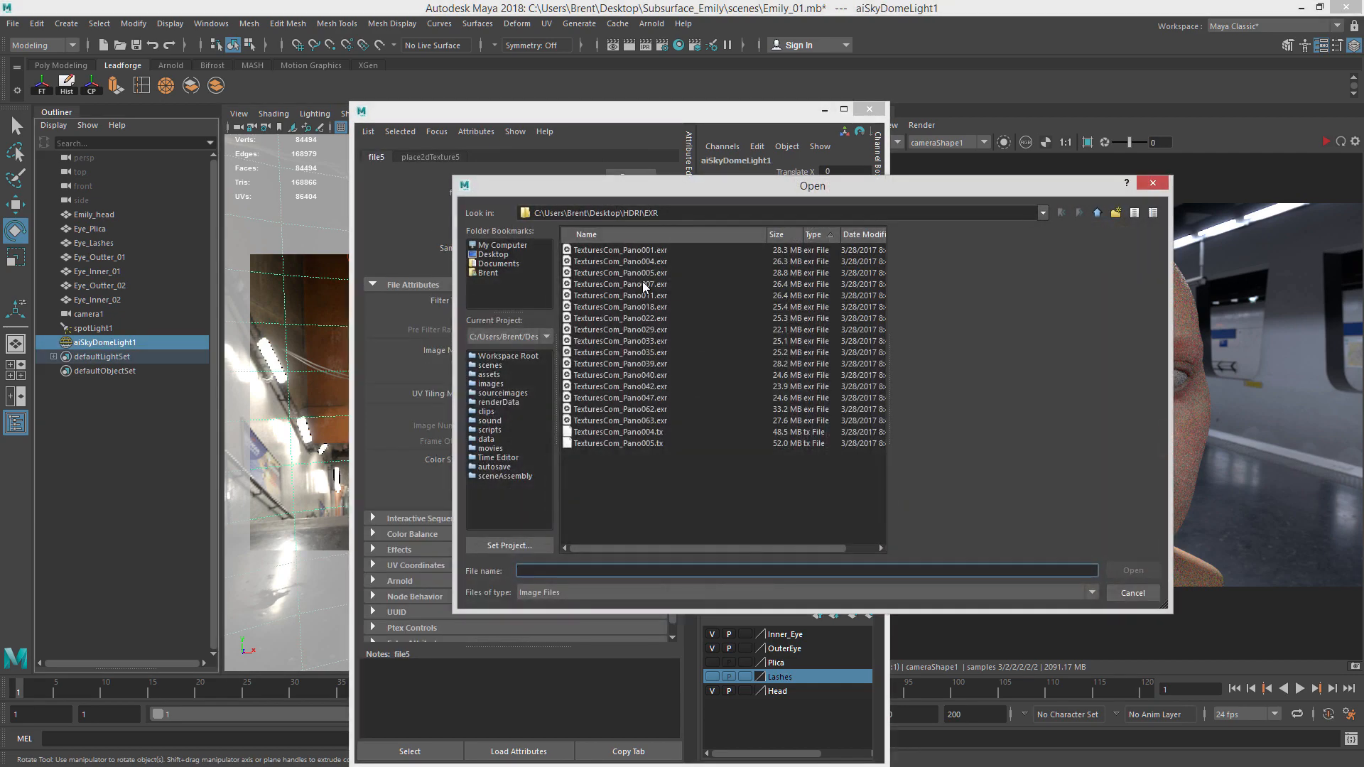
click(646, 284)
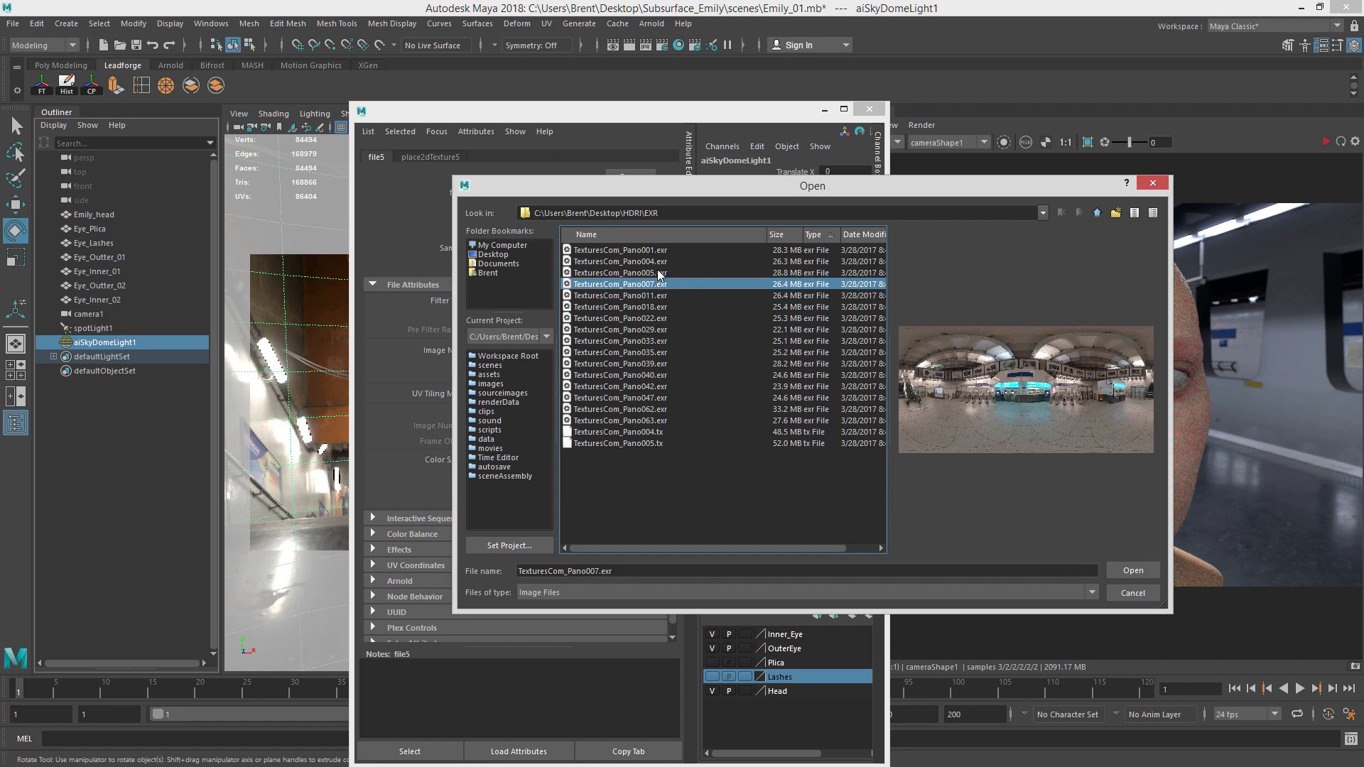
key(Up)
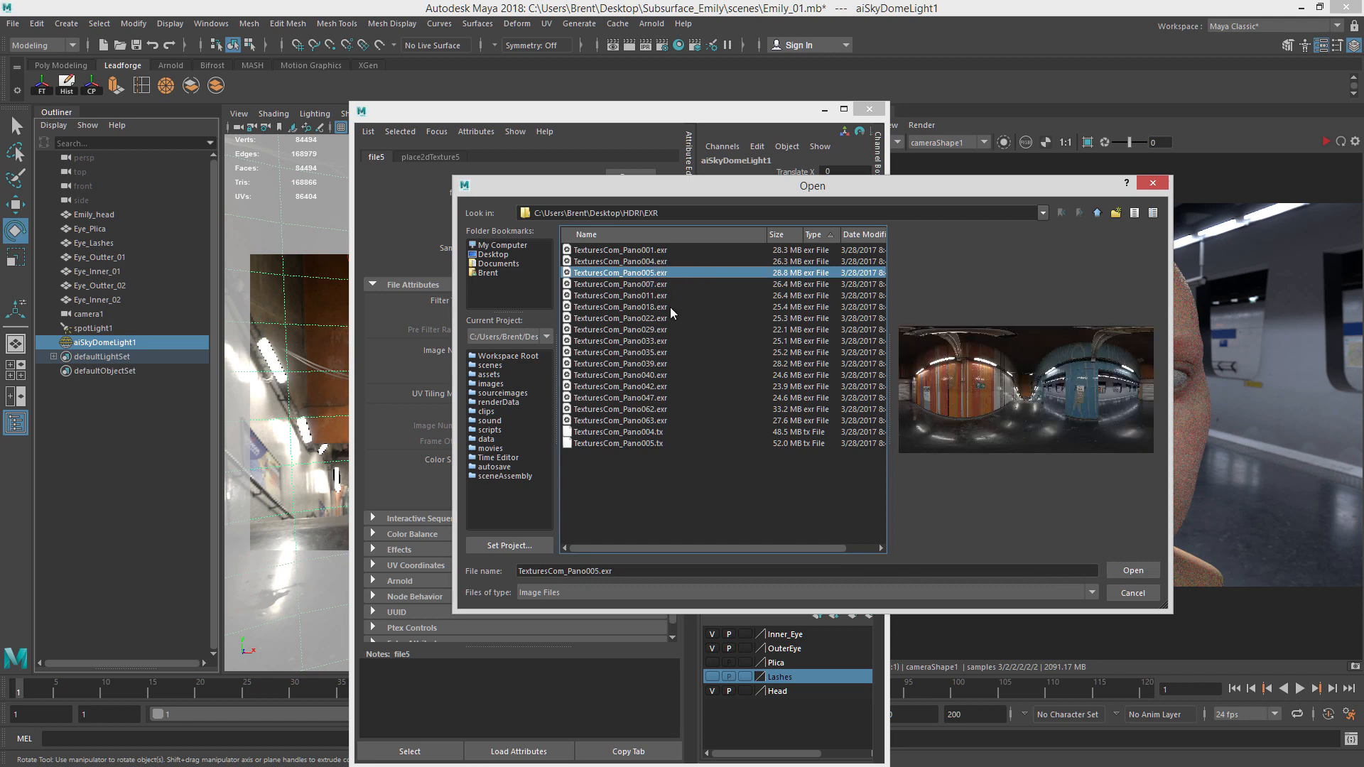
key(Down)
key(Down)
key(Down)
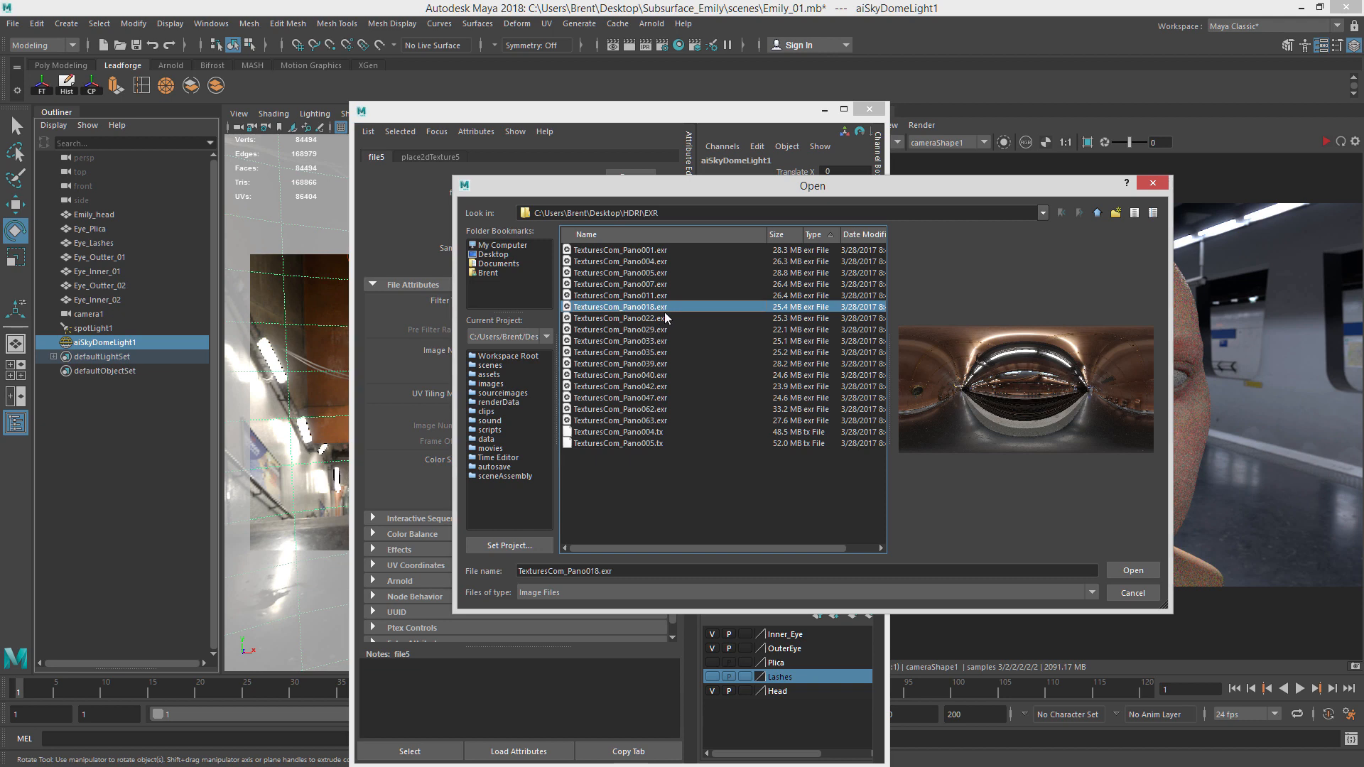
click(667, 319)
click(653, 330)
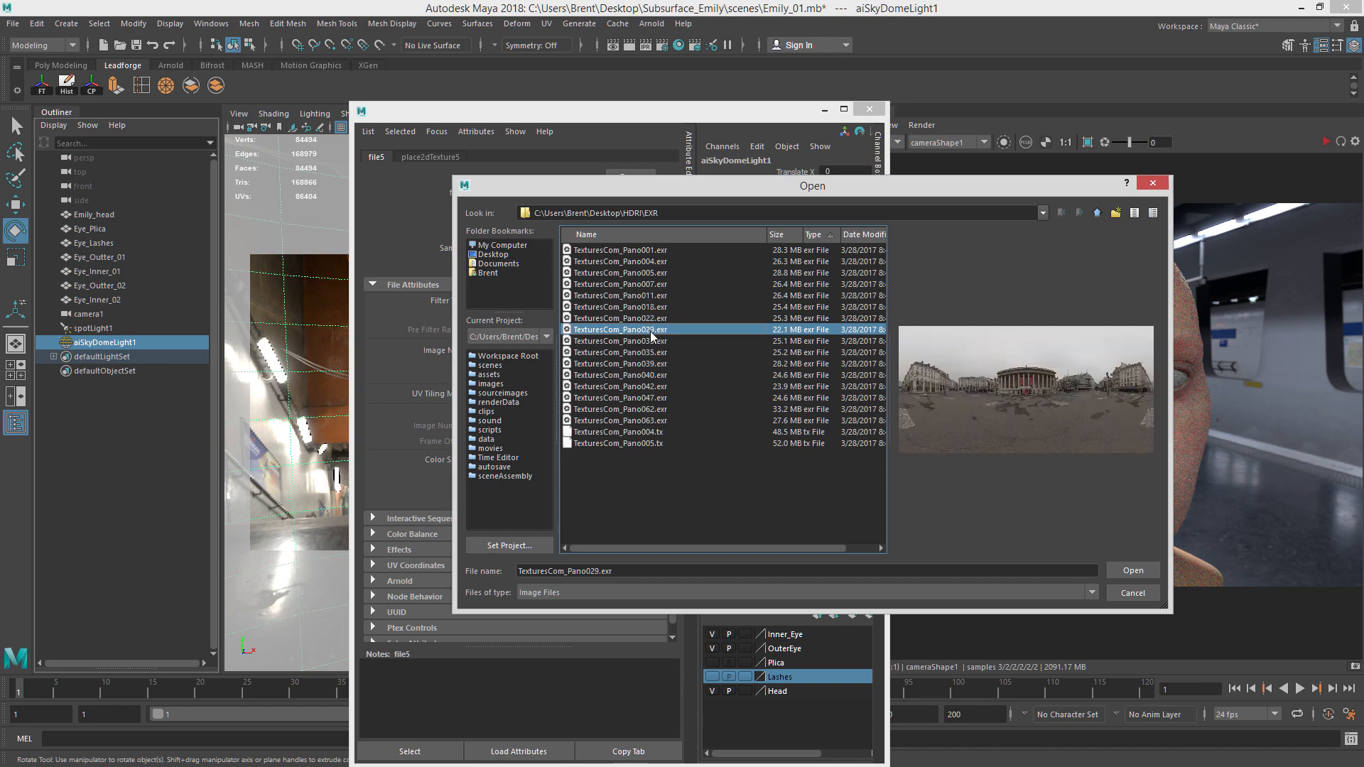
click(663, 318)
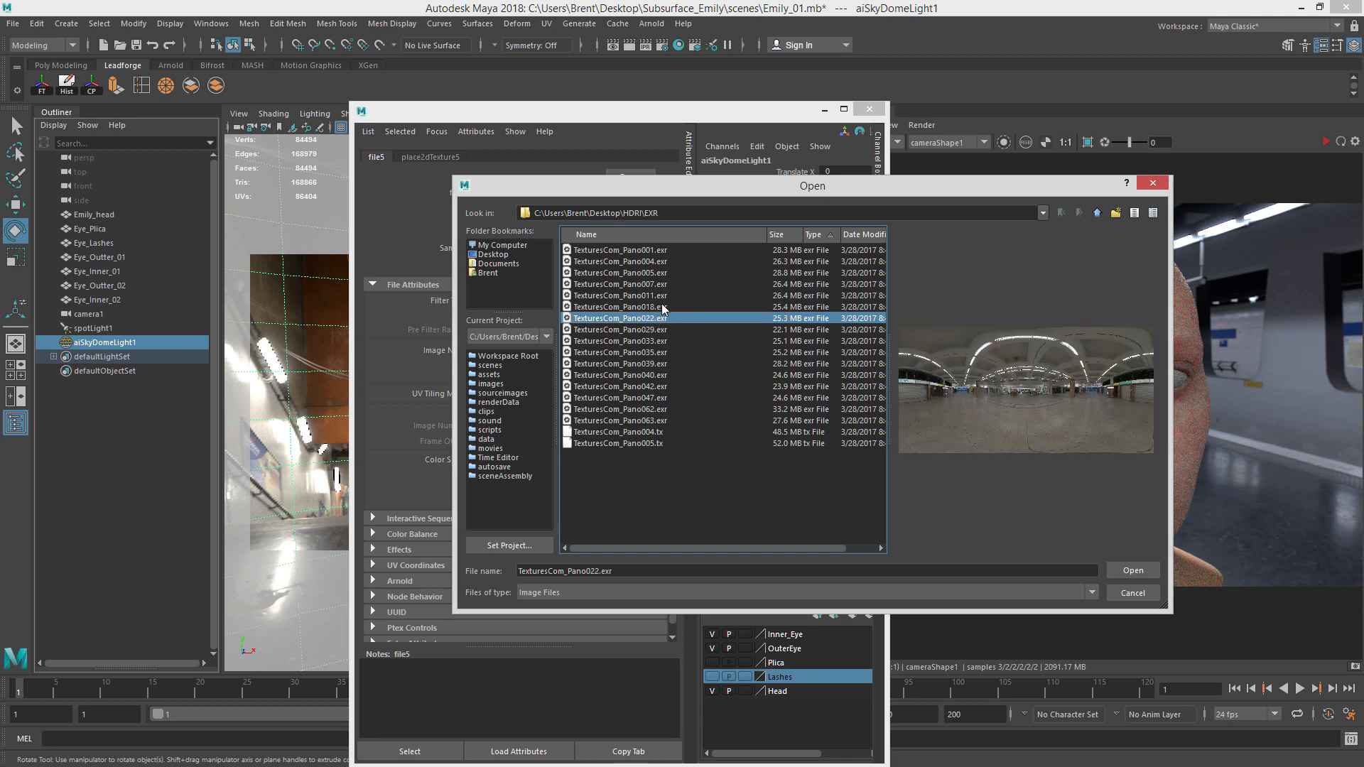
key(Up)
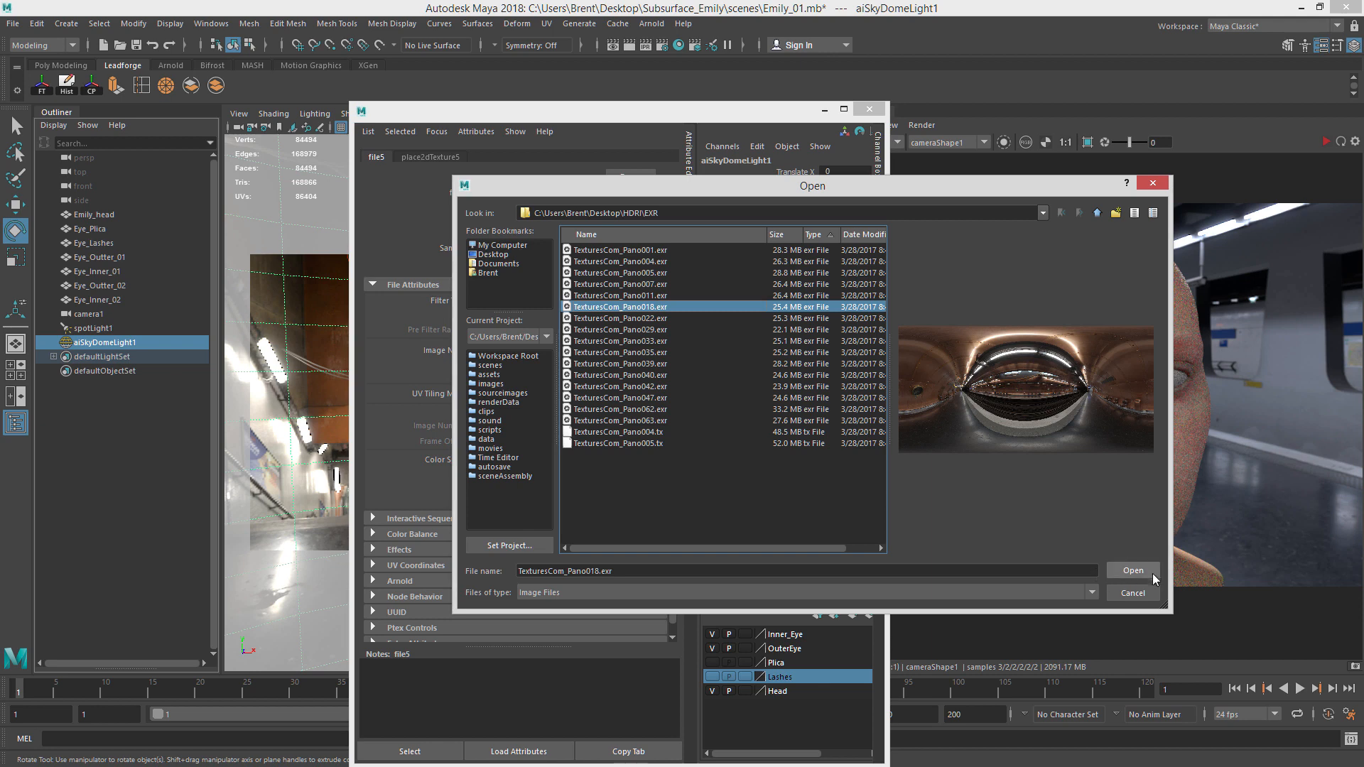
click(1134, 571)
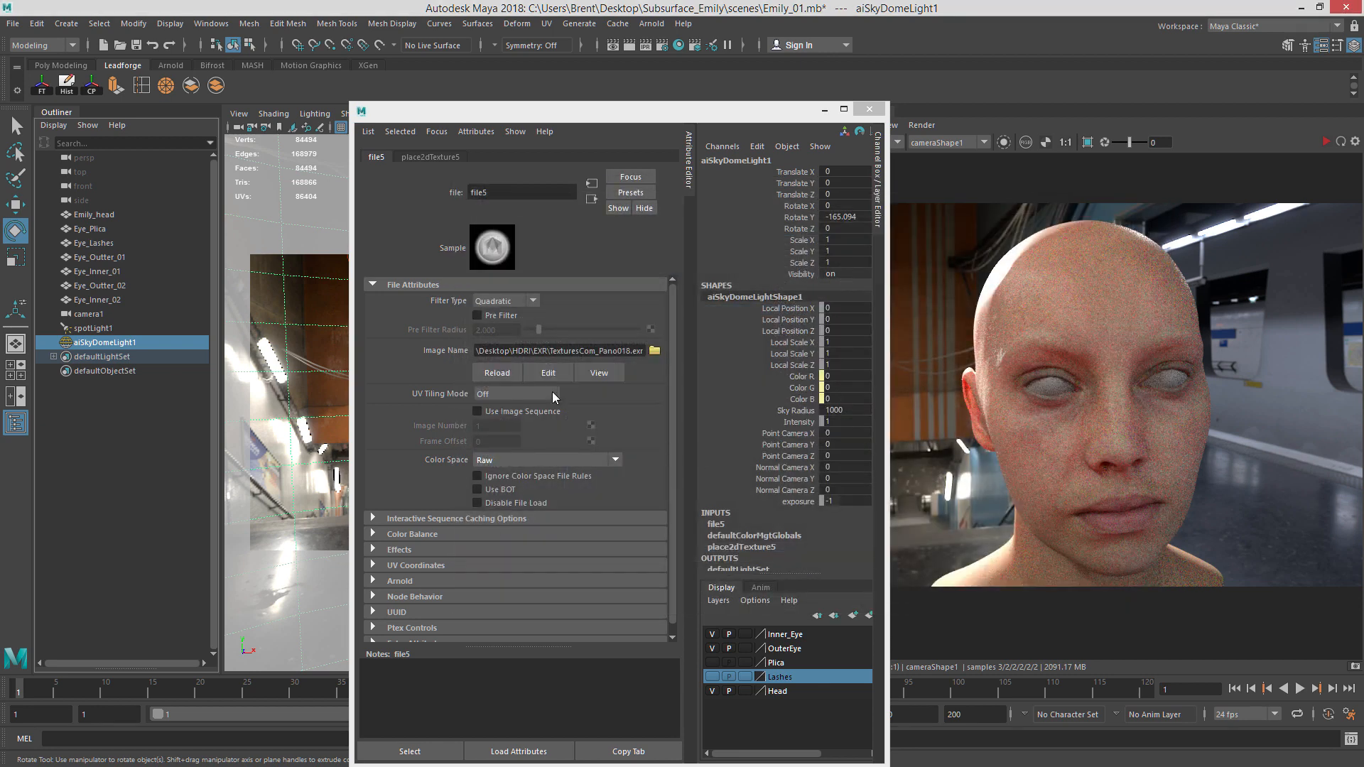
click(550, 459)
click(509, 548)
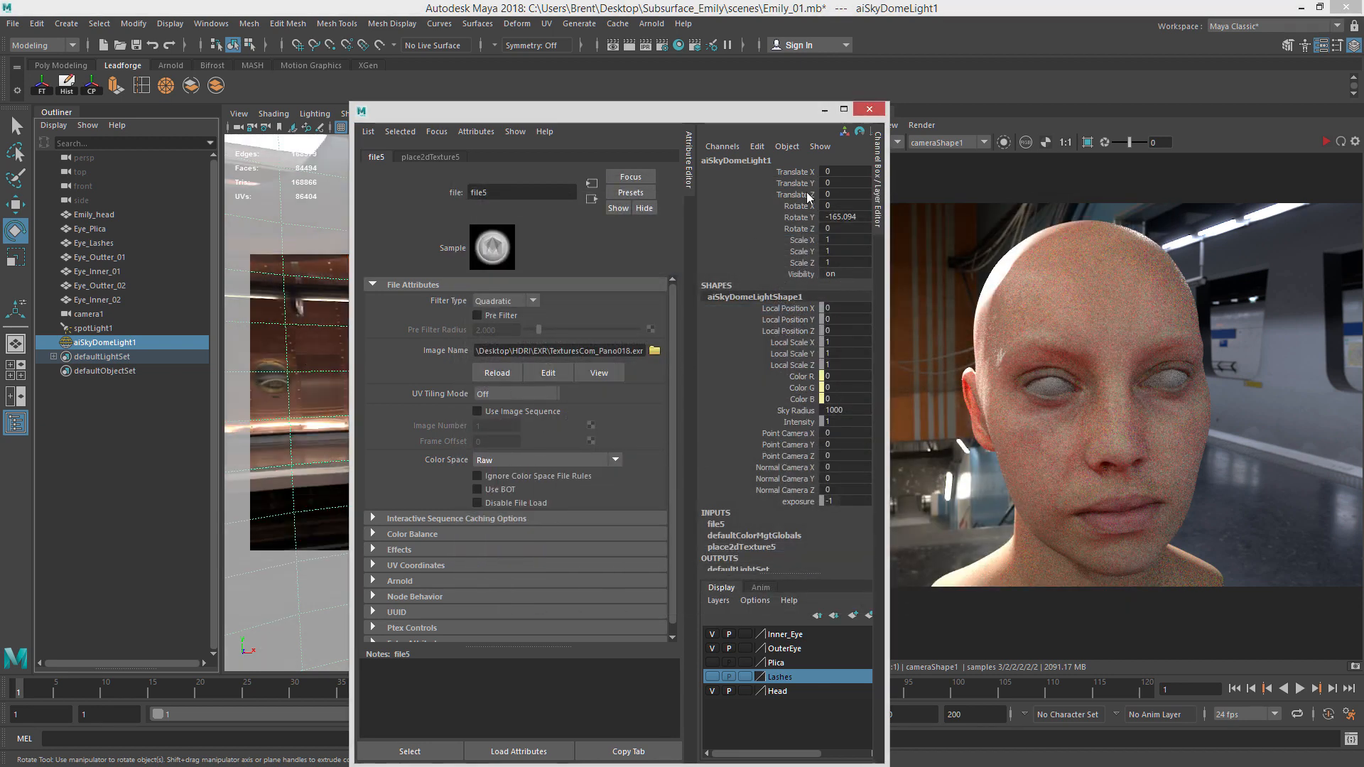
Minimize the attribute window and store a snapshot of the current render for comparison.
click(824, 110)
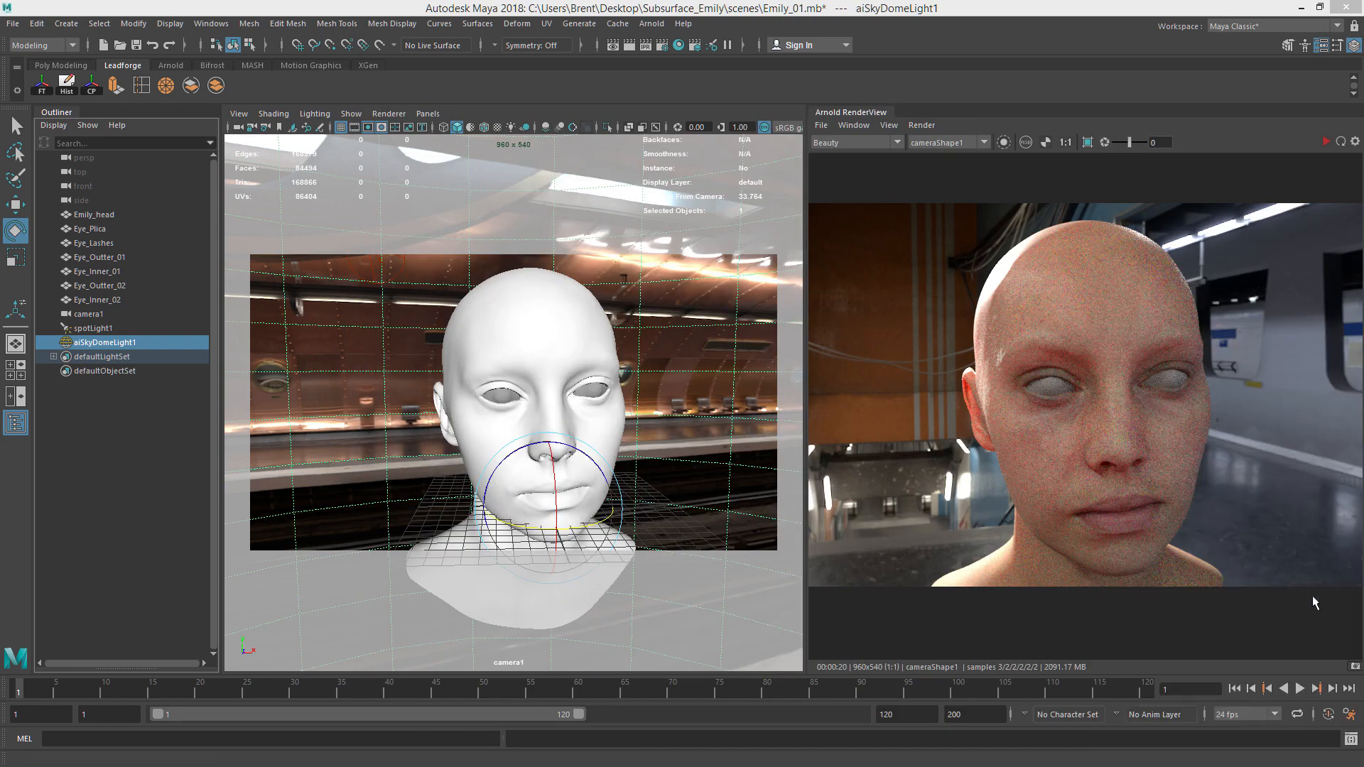
click(1356, 666)
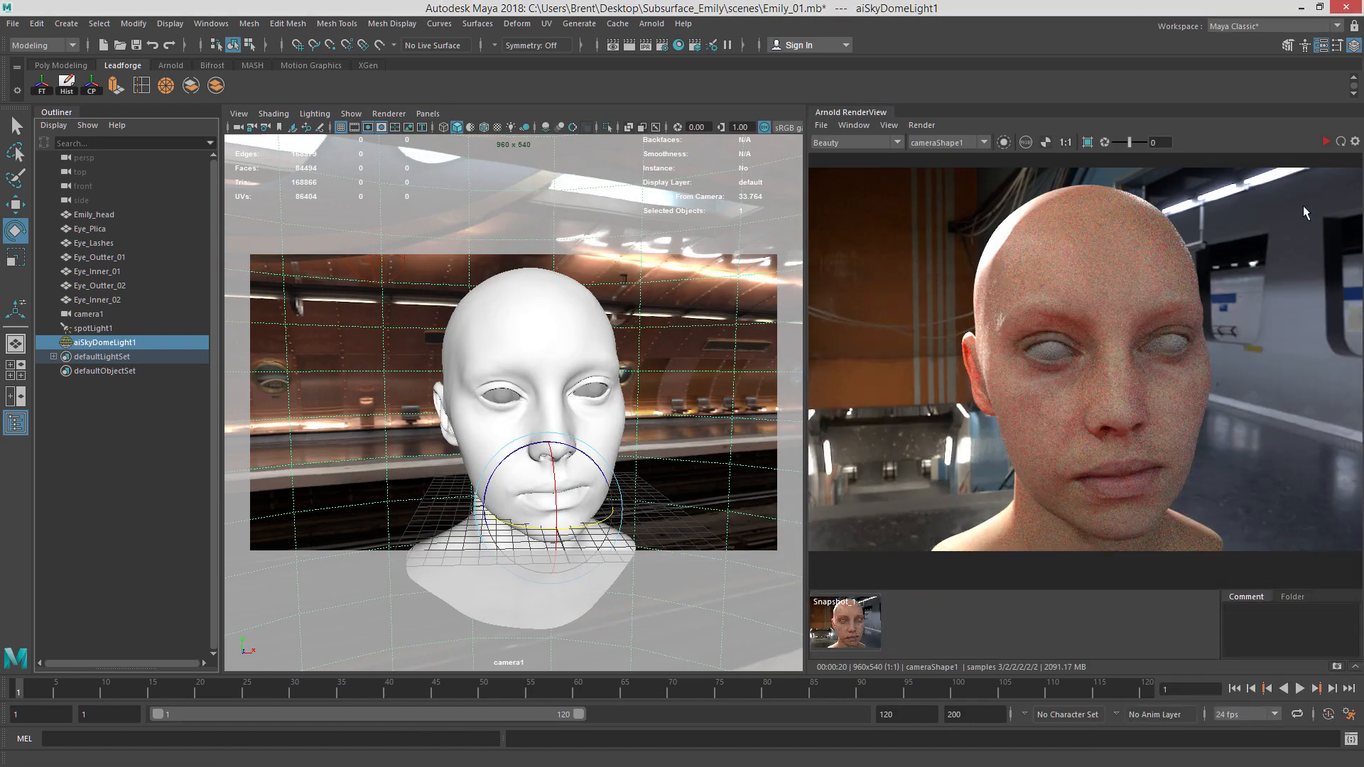
click(660, 337)
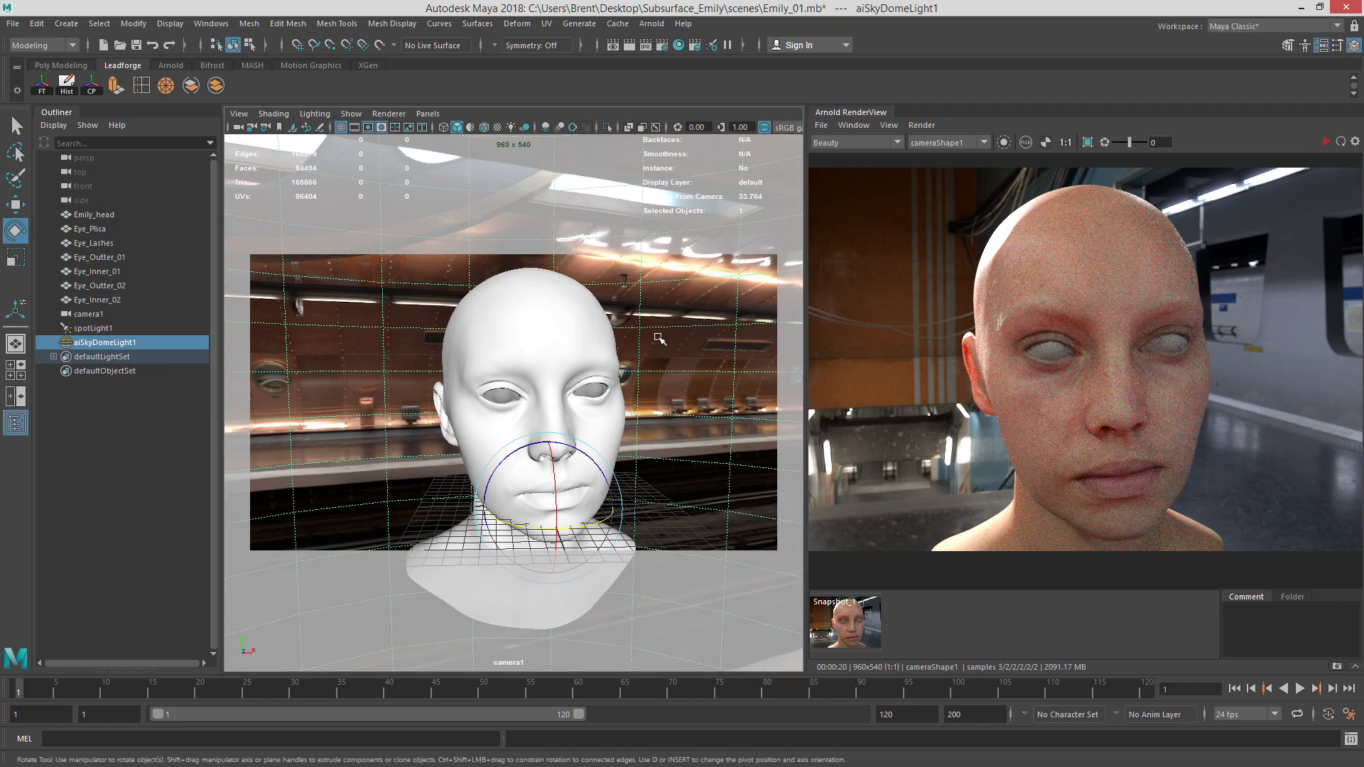
Restart the render with the new panorama and rotate aiSkyDomeLight1 horizontally so the light falls differently on the head.
click(575, 344)
click(1324, 142)
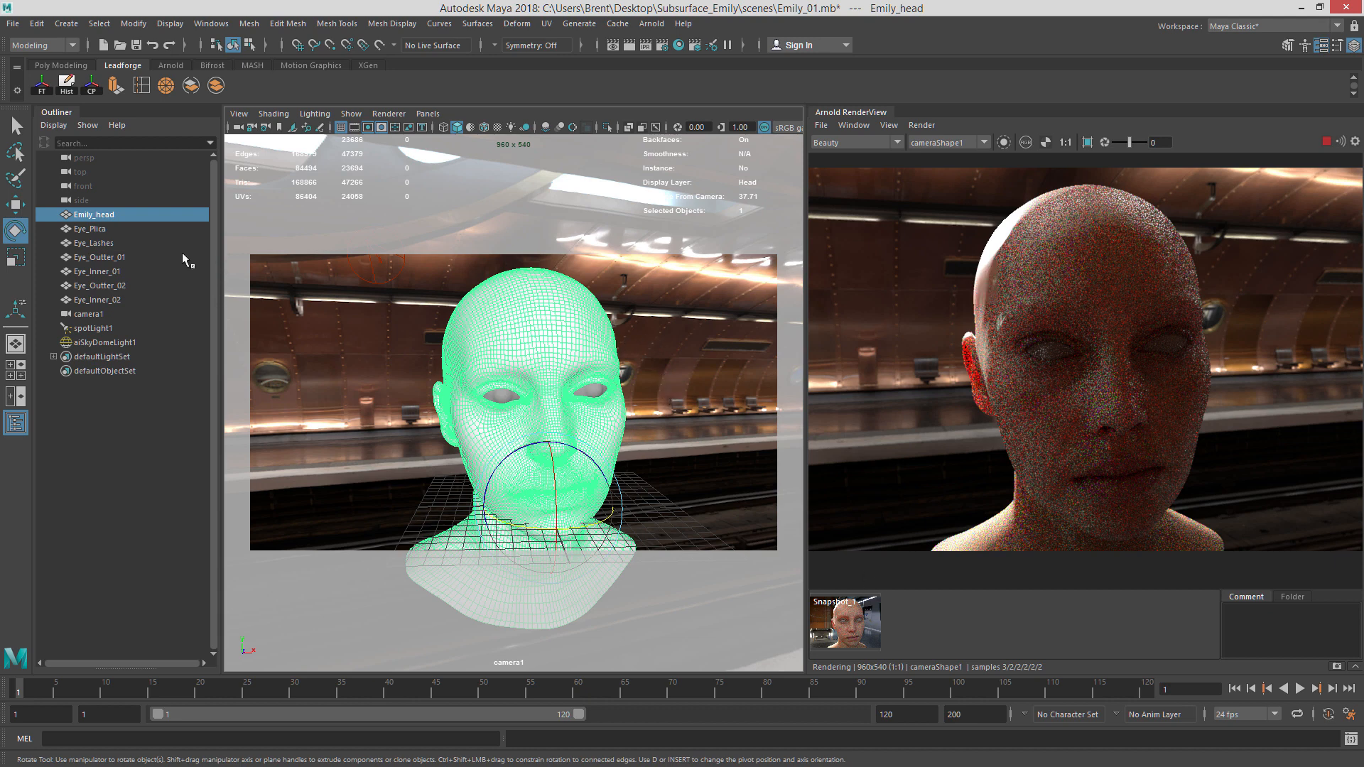
click(93, 328)
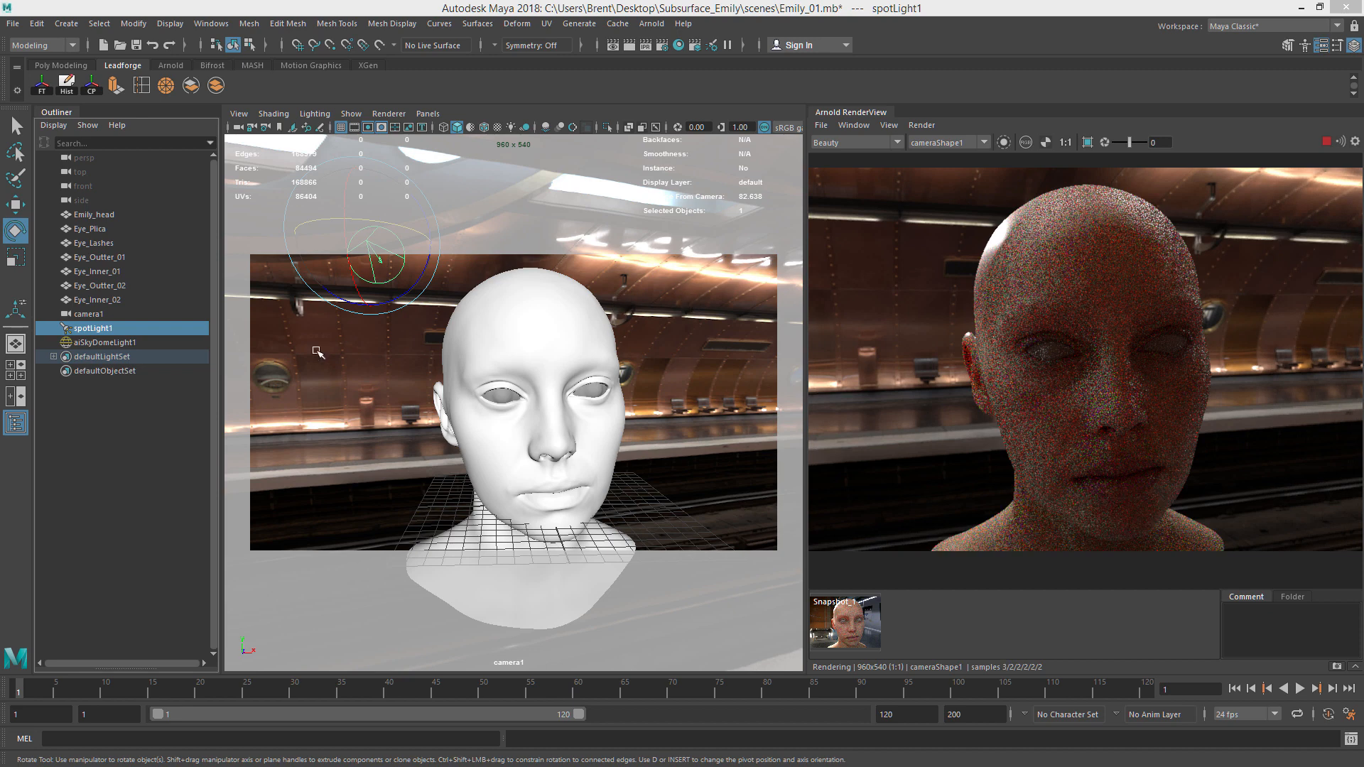
click(130, 340)
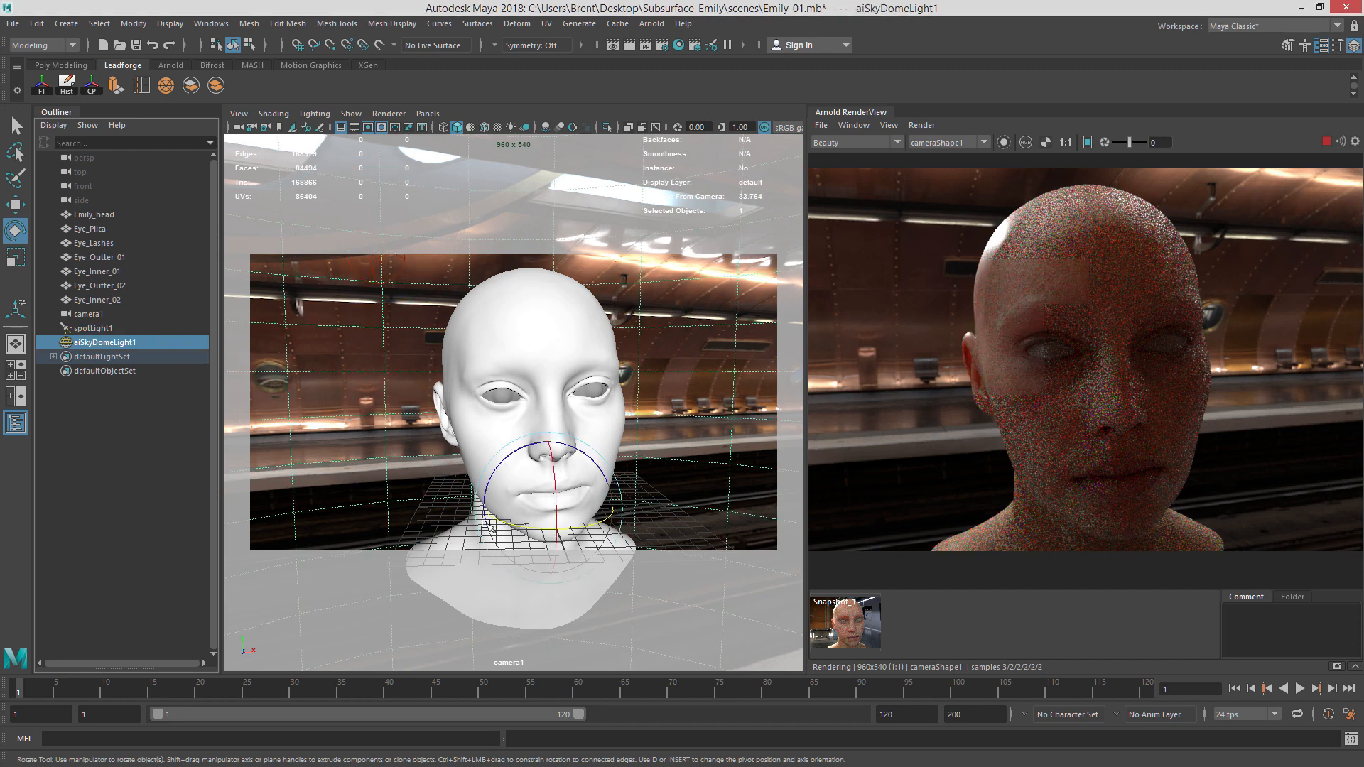
drag(470, 514, 683, 447)
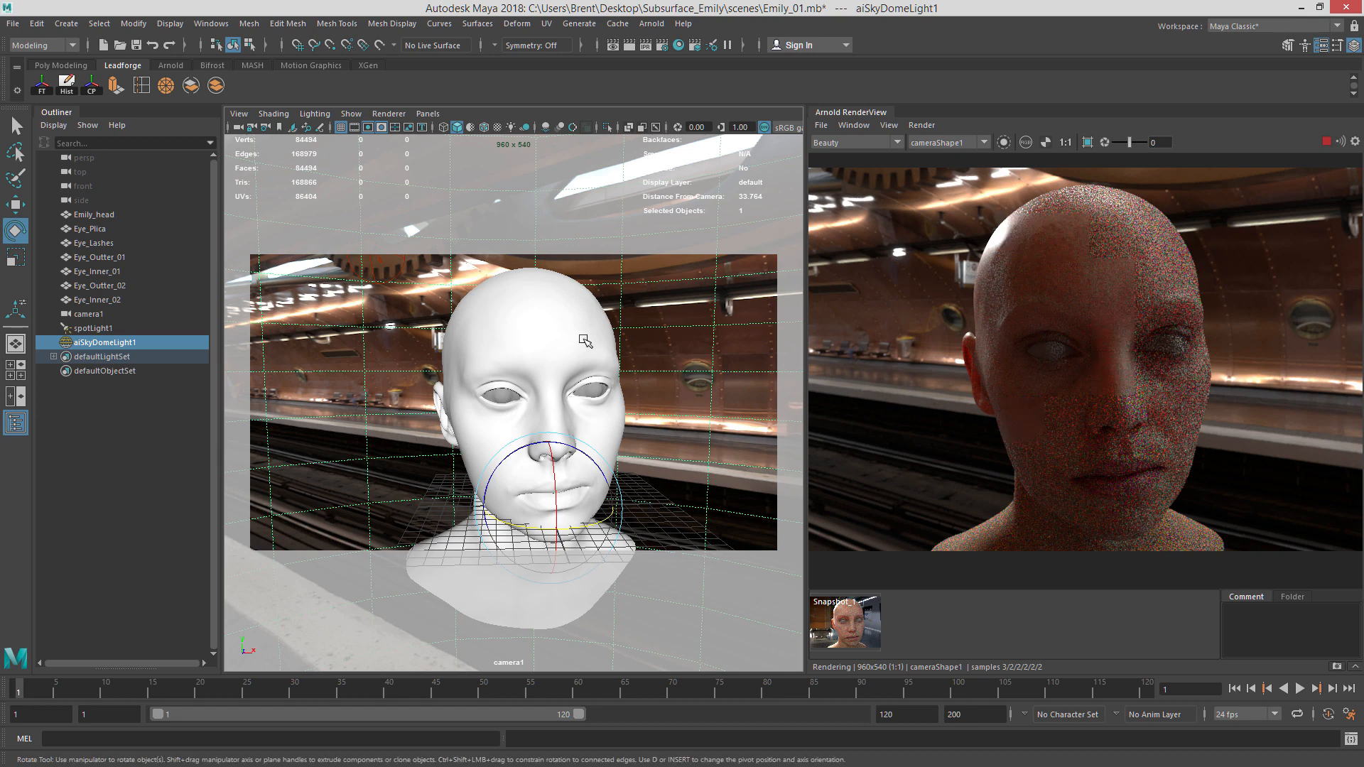
Try a subsurface weight of 0 on the head's Head_Skin_MTL material, and return the weight to 1.
click(595, 299)
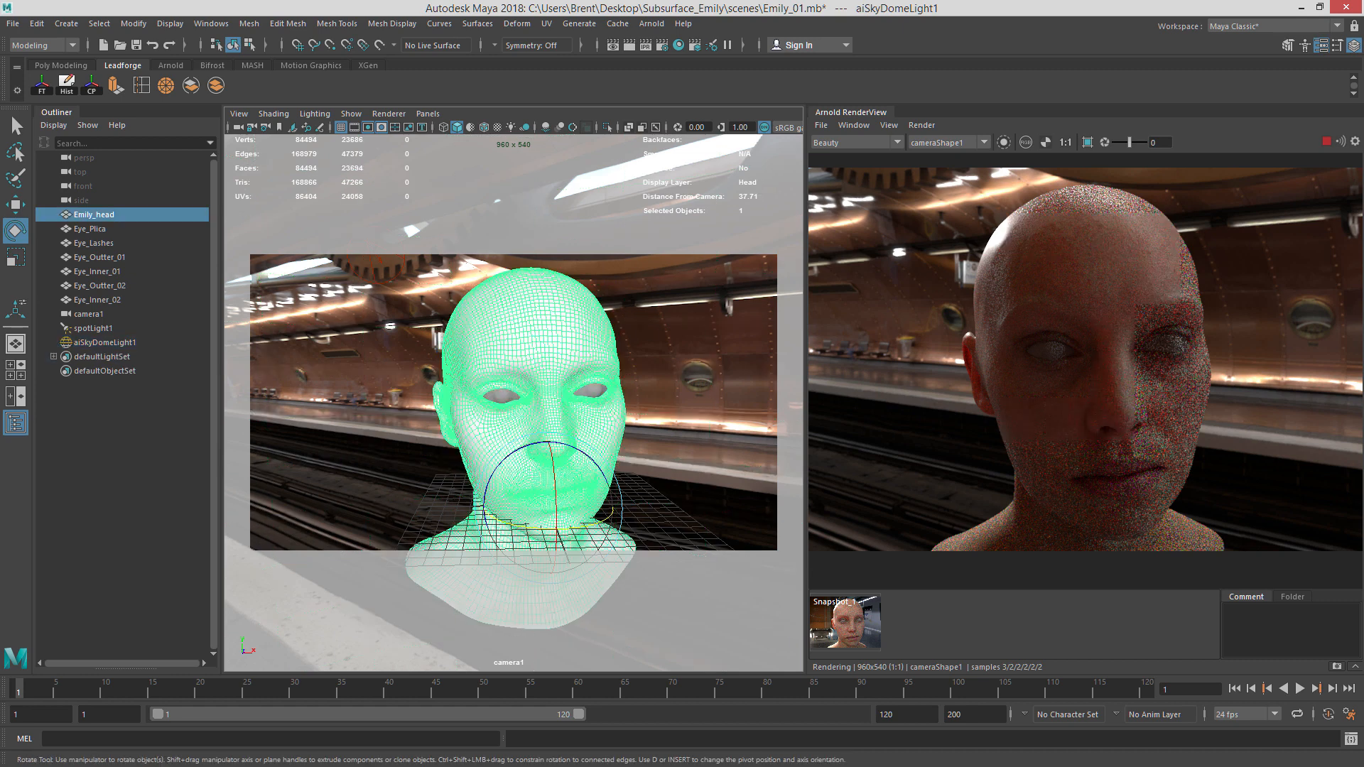
drag(1363, 117, 412, 60)
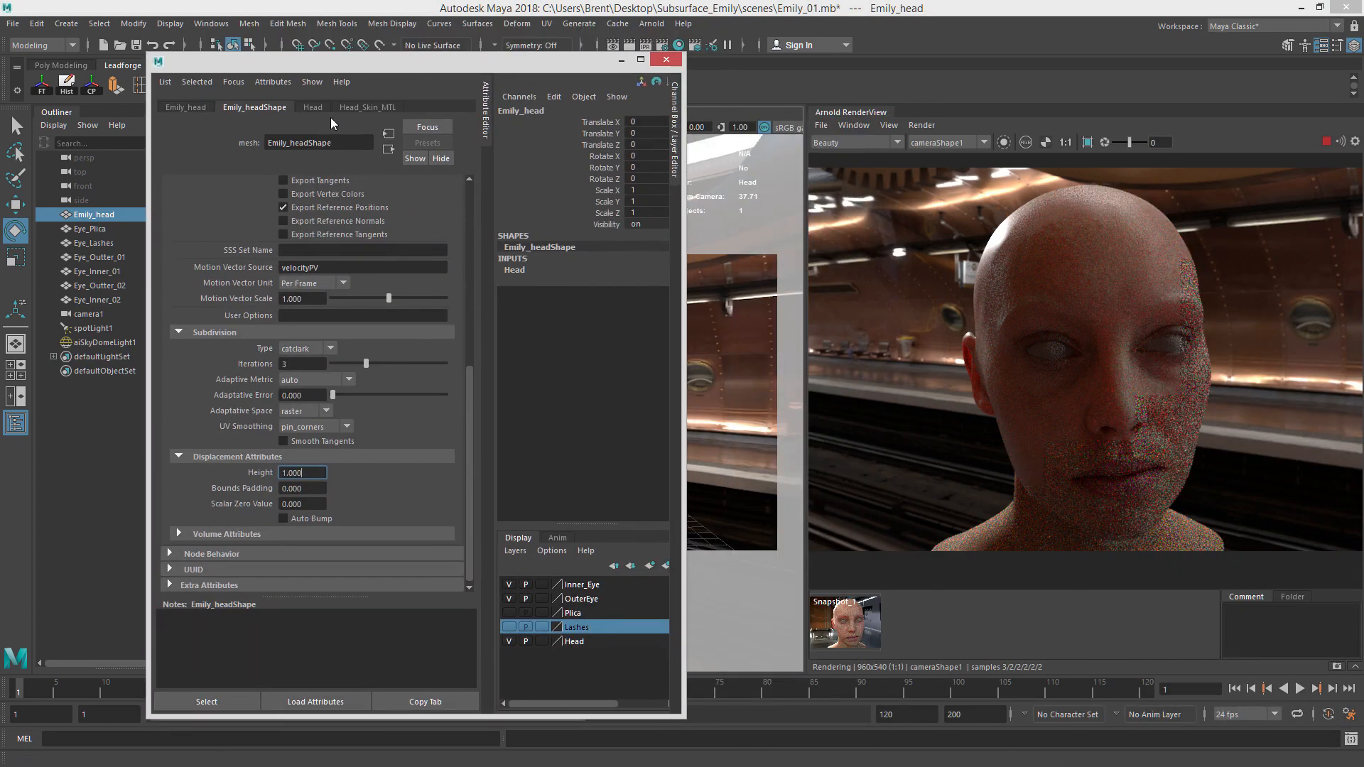
click(368, 106)
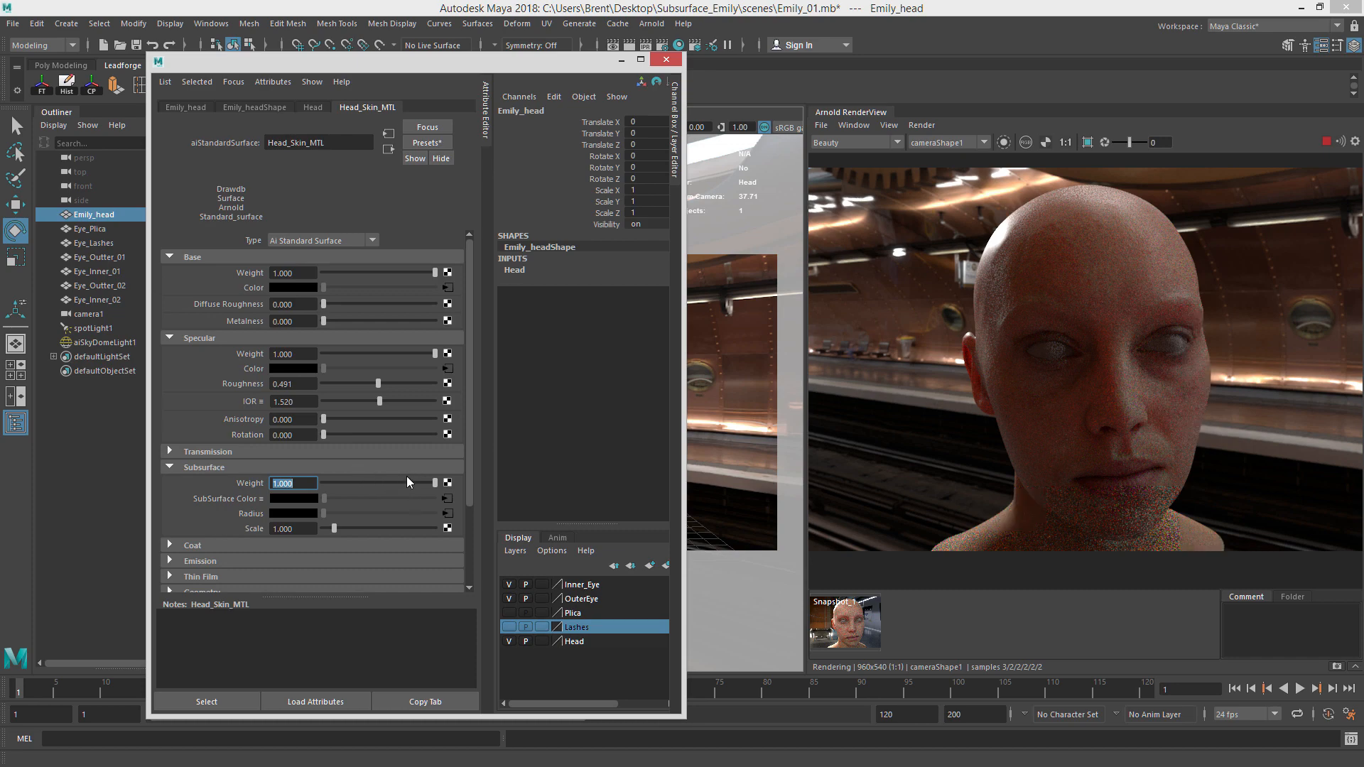
text(0)
key(Return)
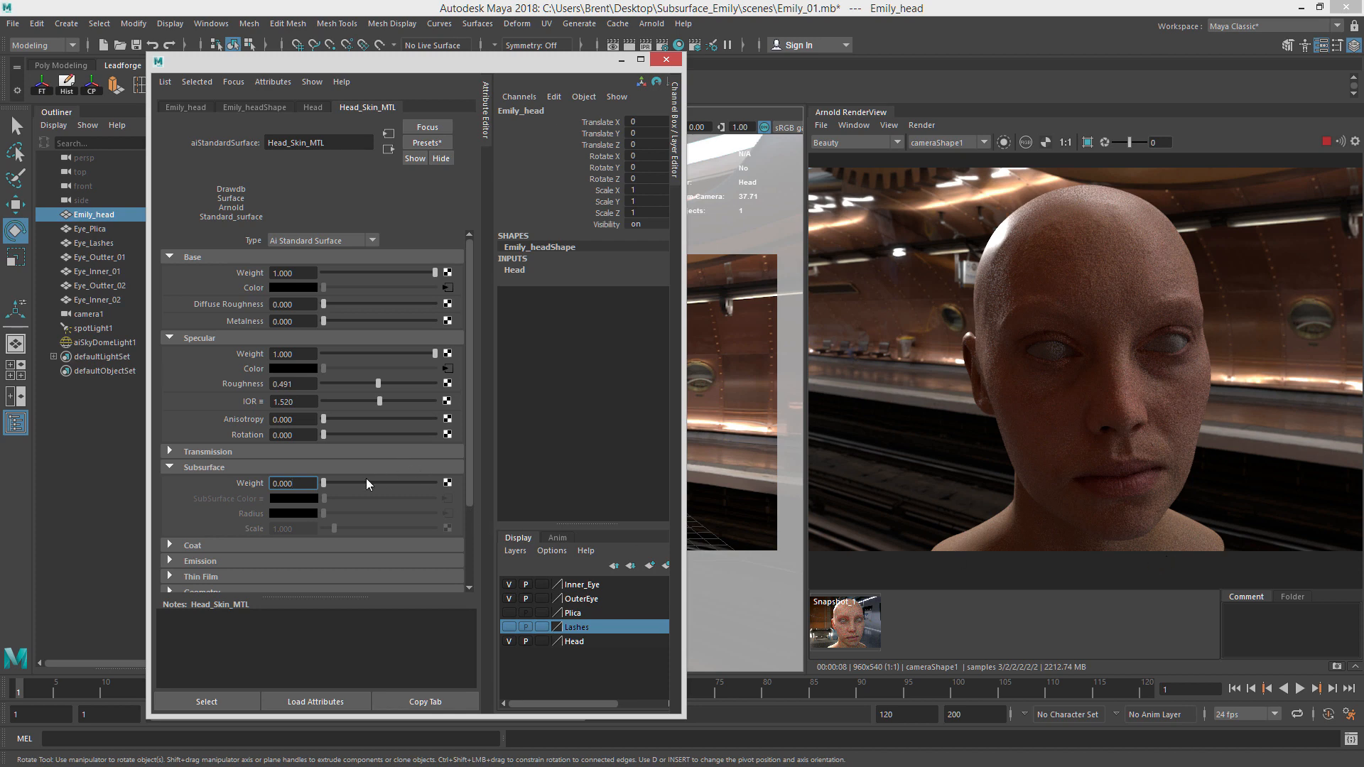
drag(333, 484, 467, 490)
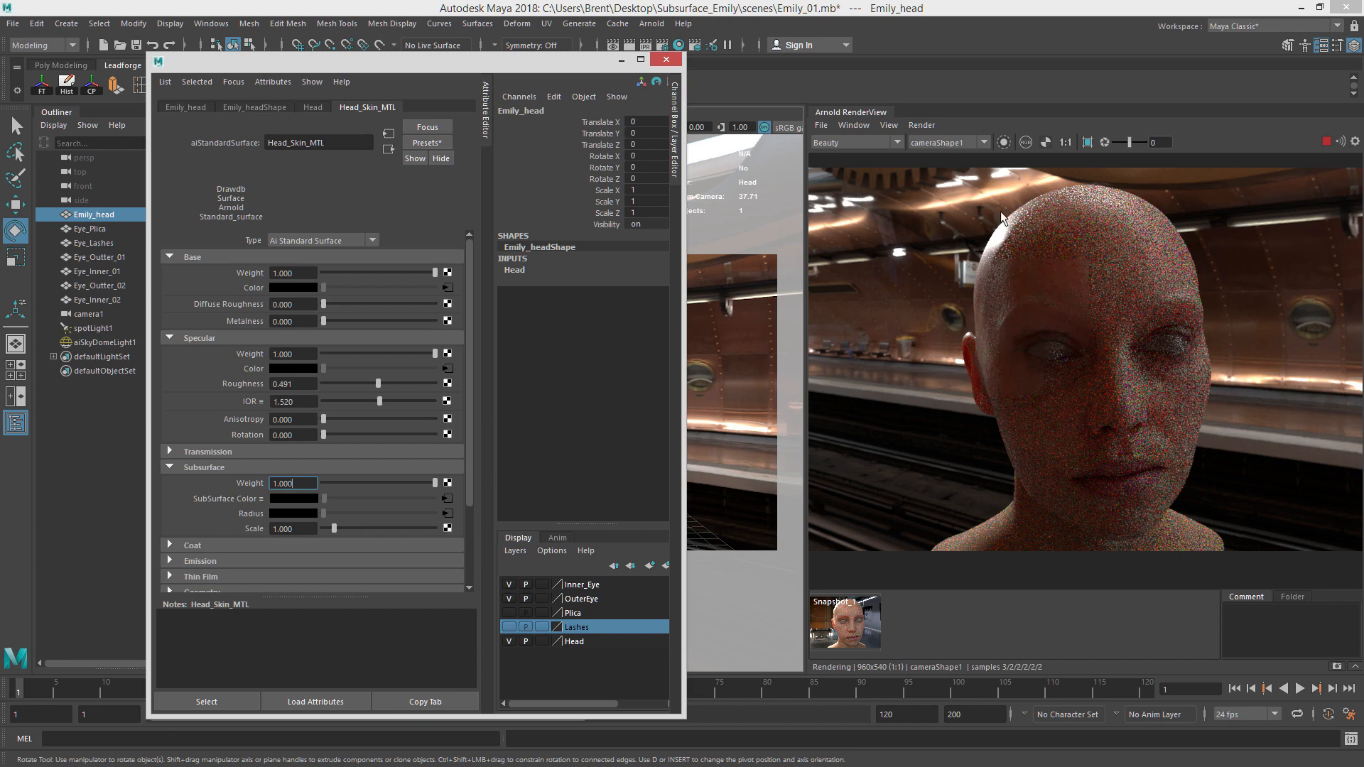
Check the face in the updated render and display its specular_direct pass.
scroll(1030, 274, up, 4)
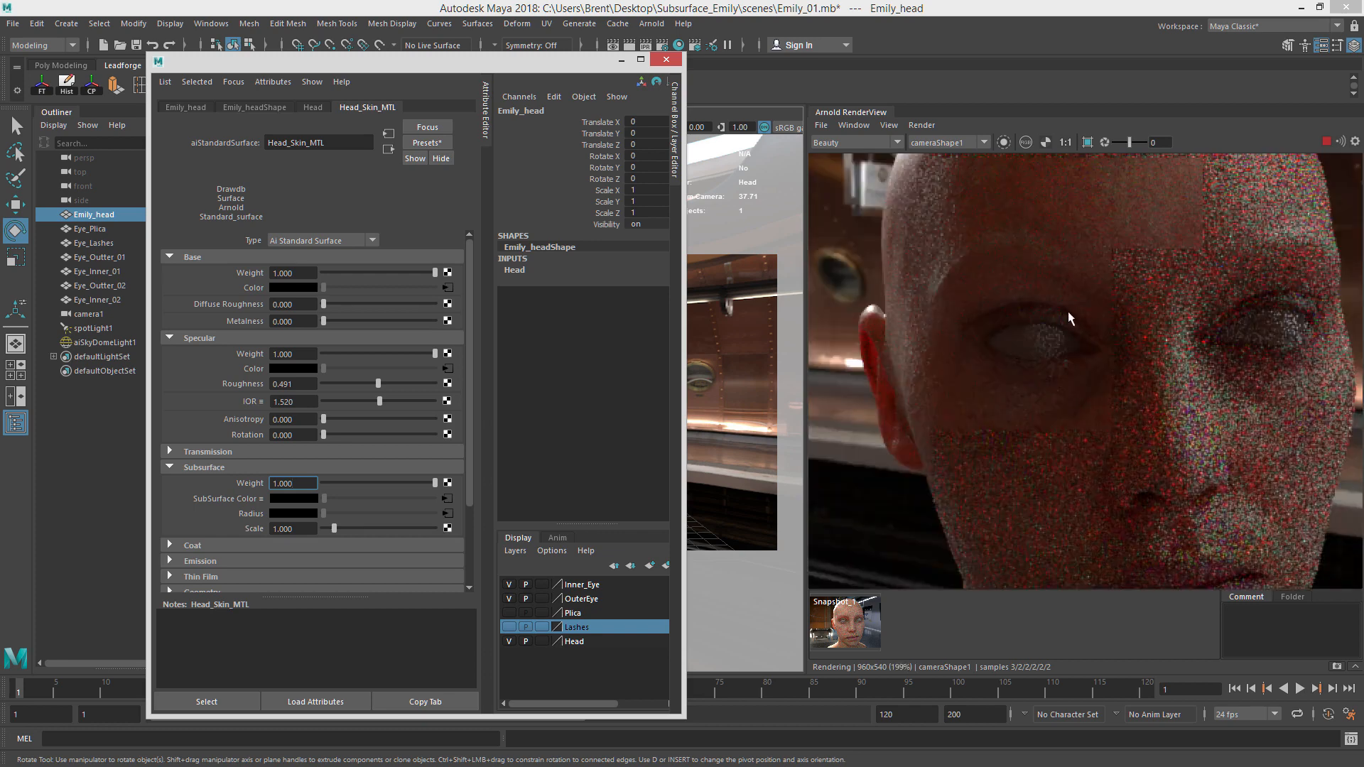
scroll(1091, 368, down, 2)
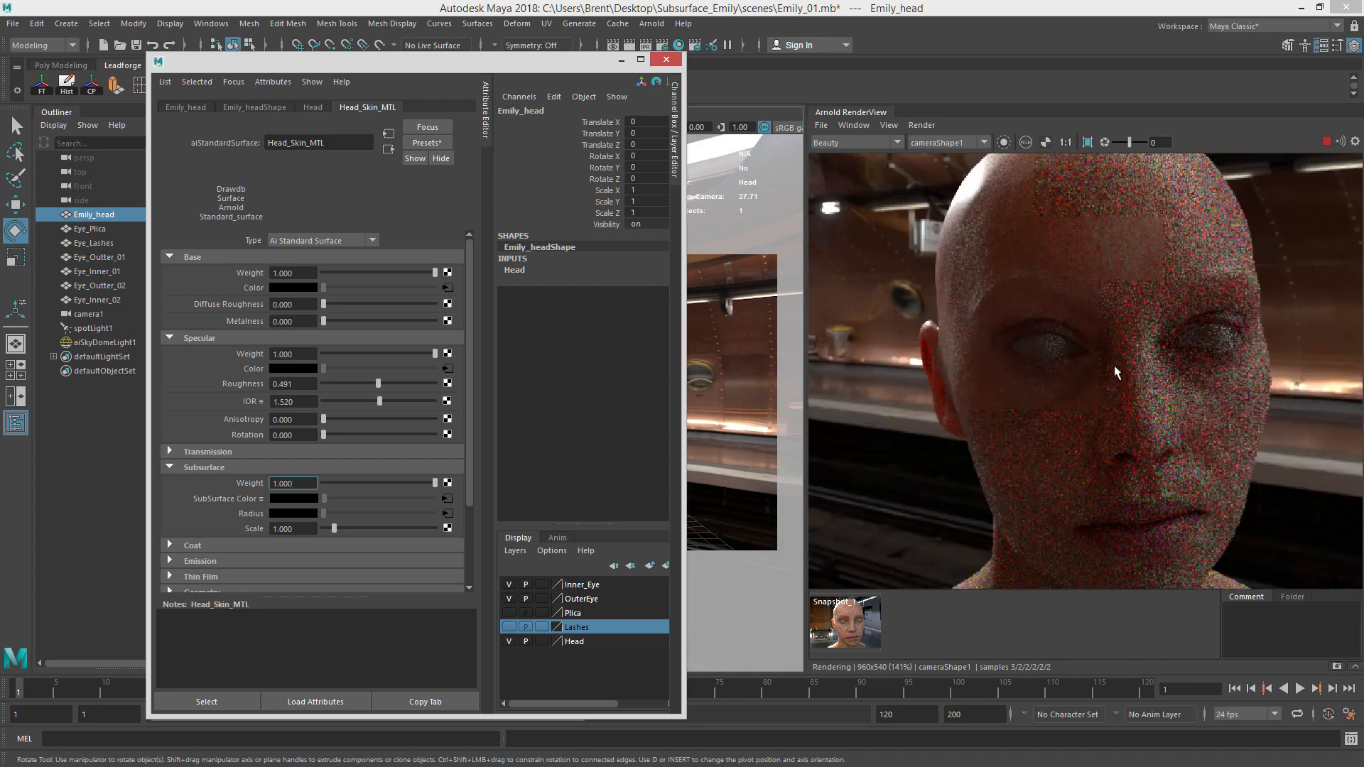
click(854, 139)
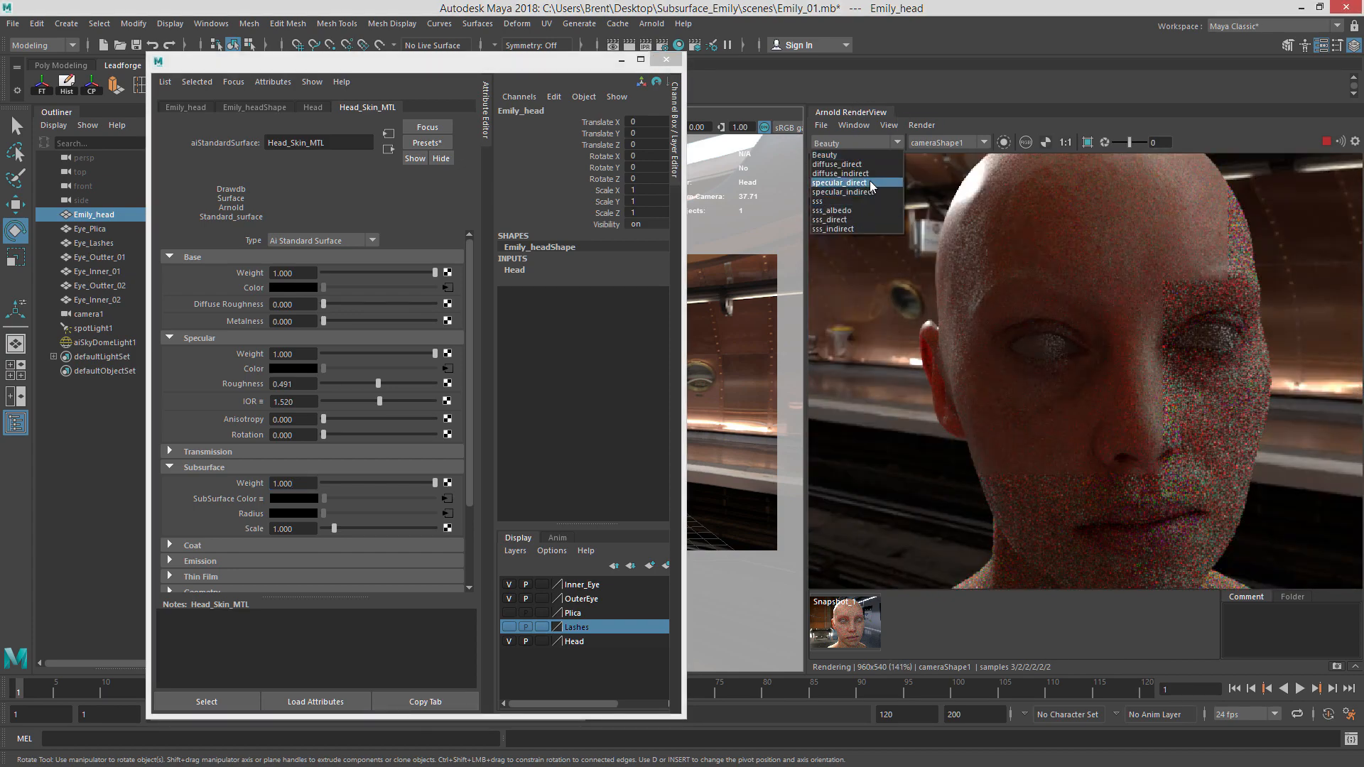
click(870, 182)
scroll(1189, 425, down, 1)
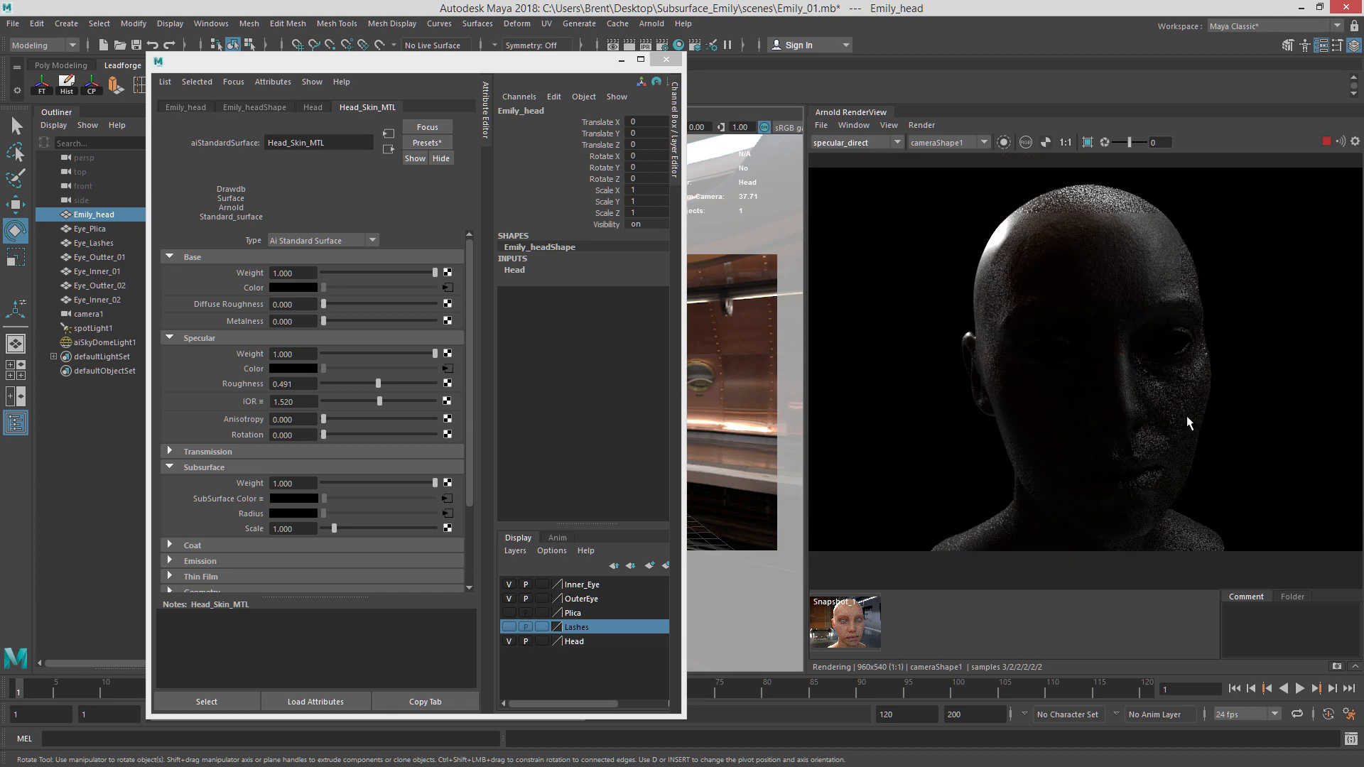
scroll(1186, 415, up, 1)
scroll(1174, 376, down, 1)
Display the sss_albedo and sss_direct passes, and examine the subsurface scattering on the nose, cheeks and ear closely.
click(882, 143)
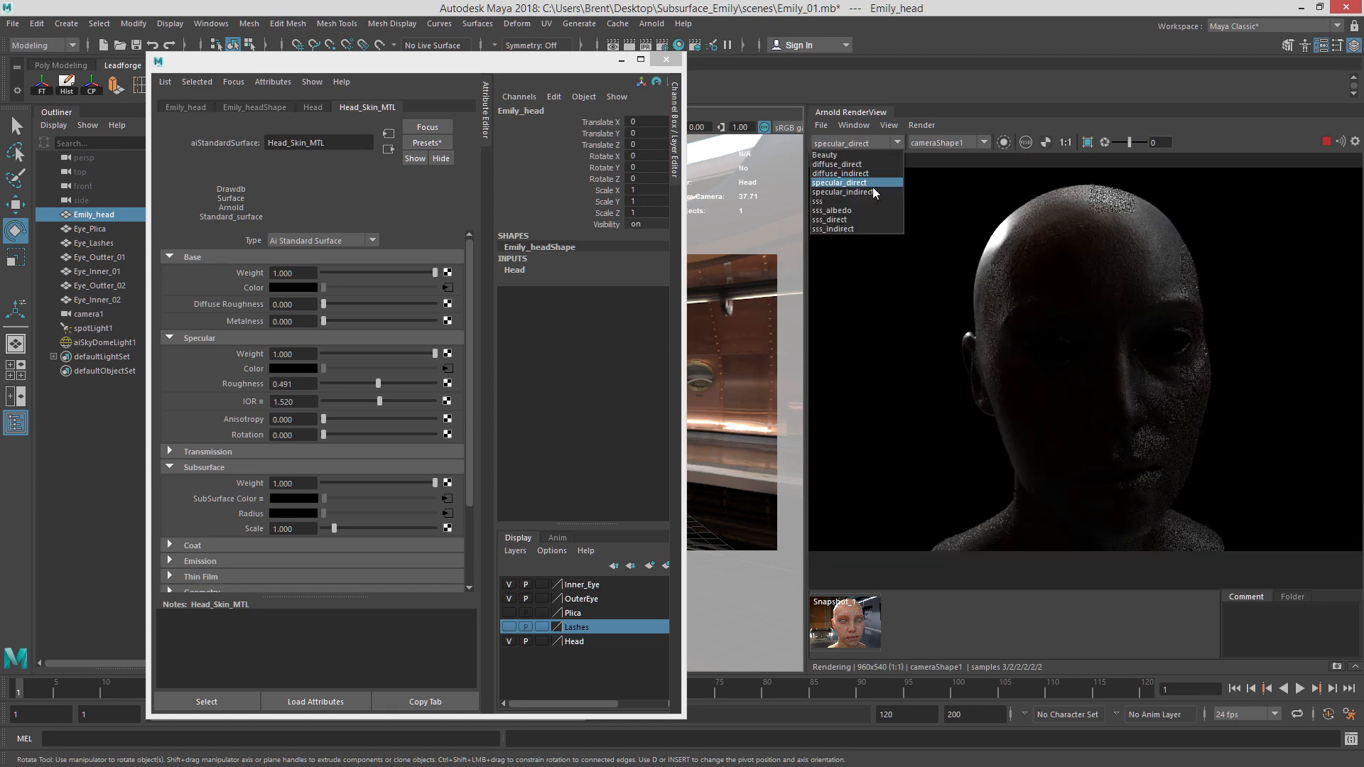
click(871, 210)
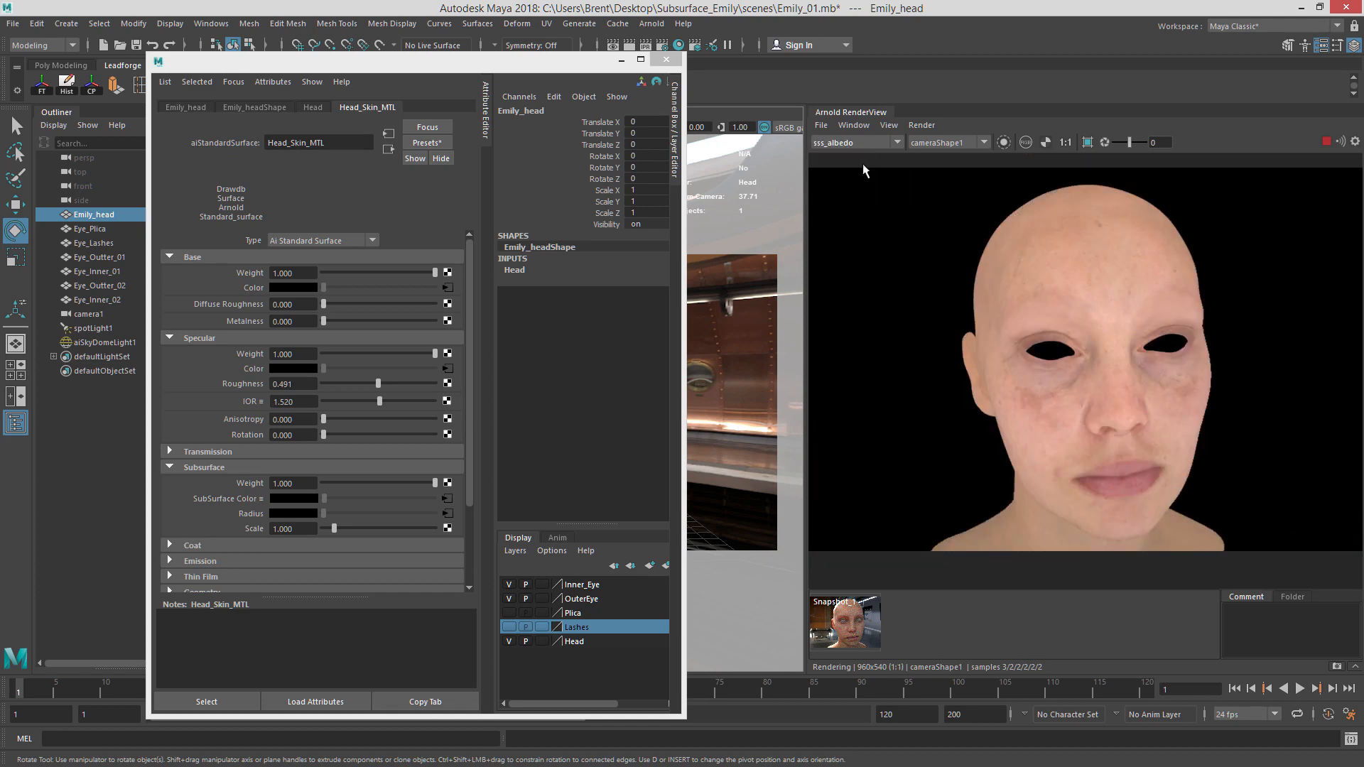
click(863, 143)
click(855, 218)
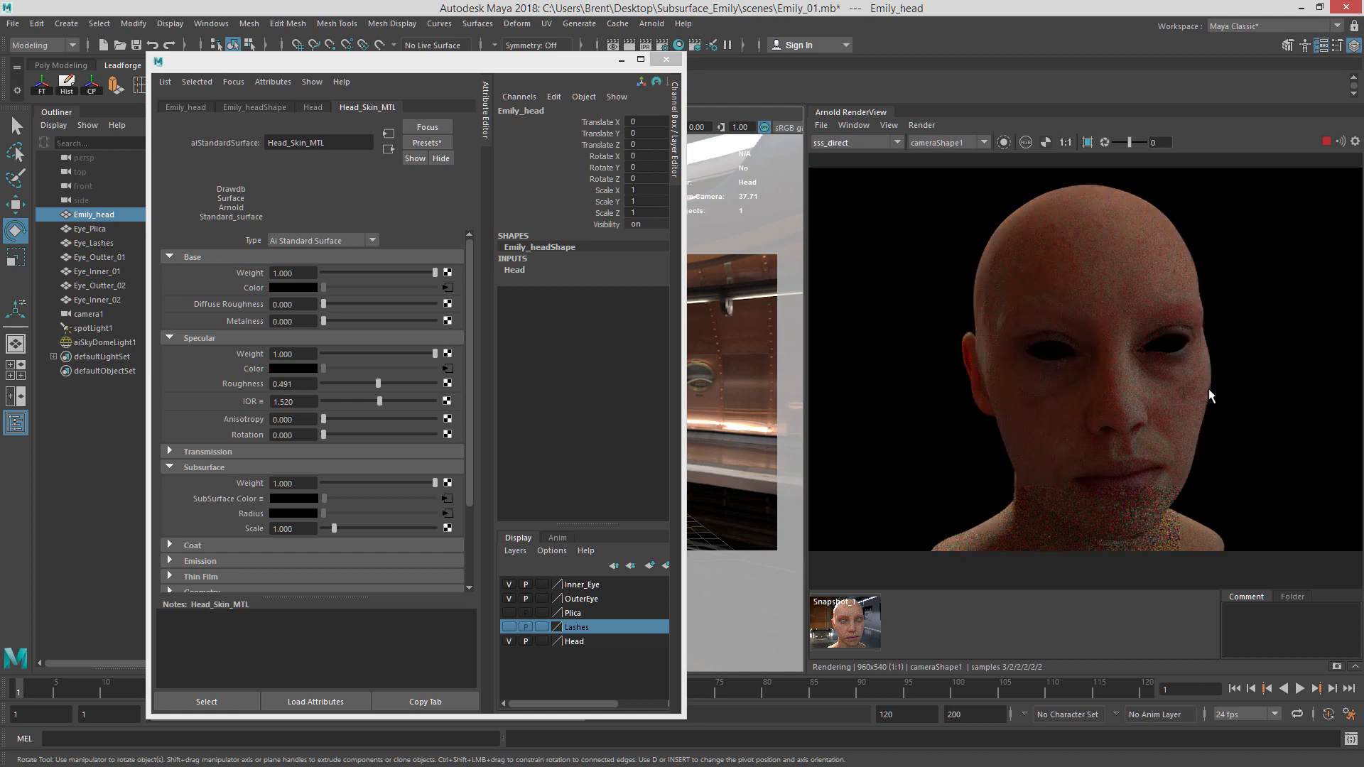
scroll(1209, 388, up, 2)
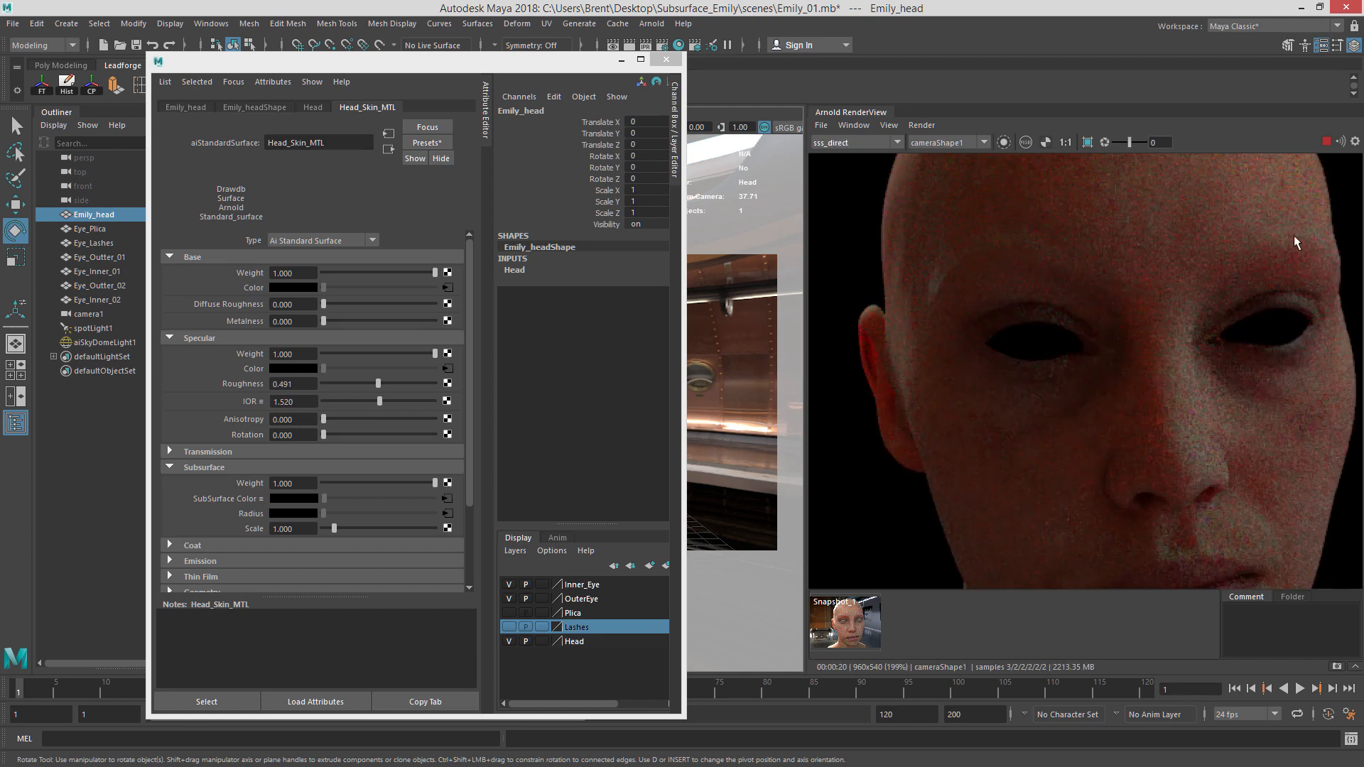
middle_drag(1249, 537, 1228, 456)
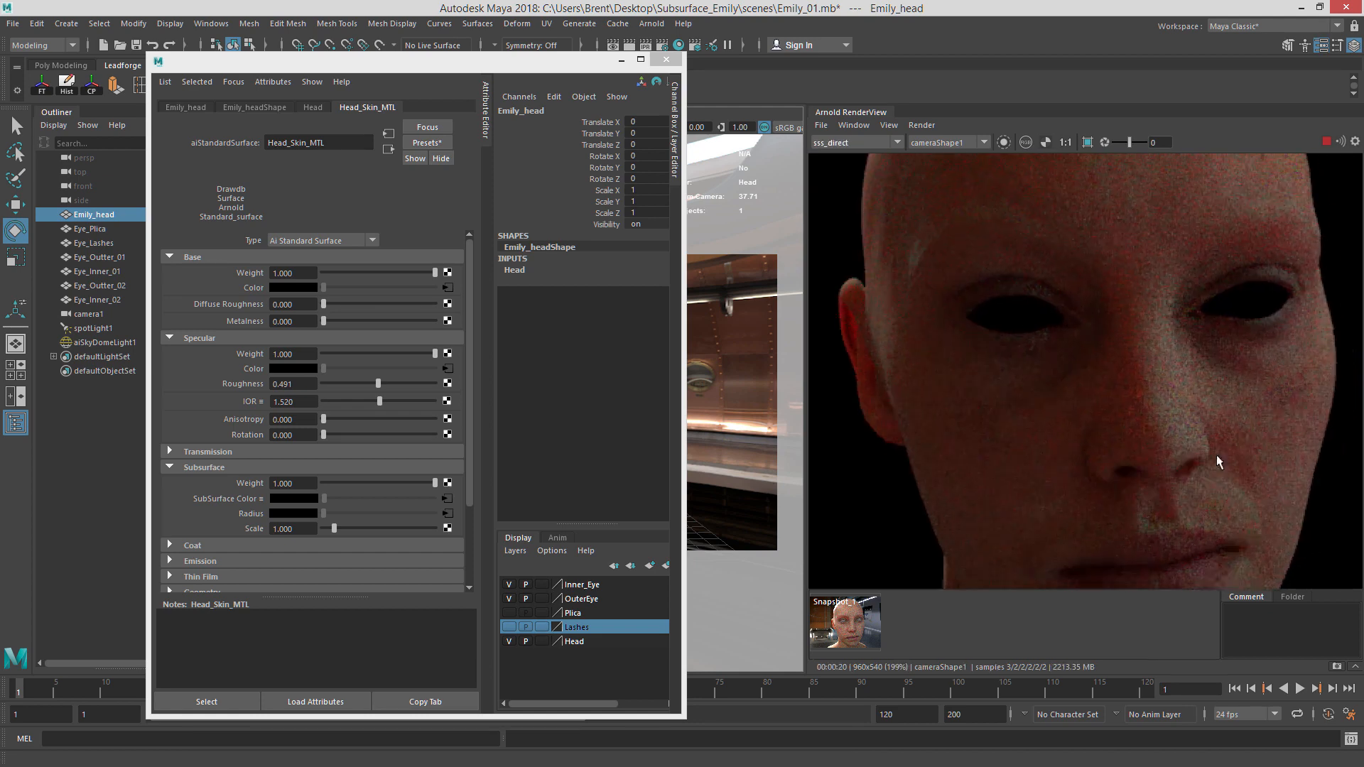
scroll(1169, 463, down, 2)
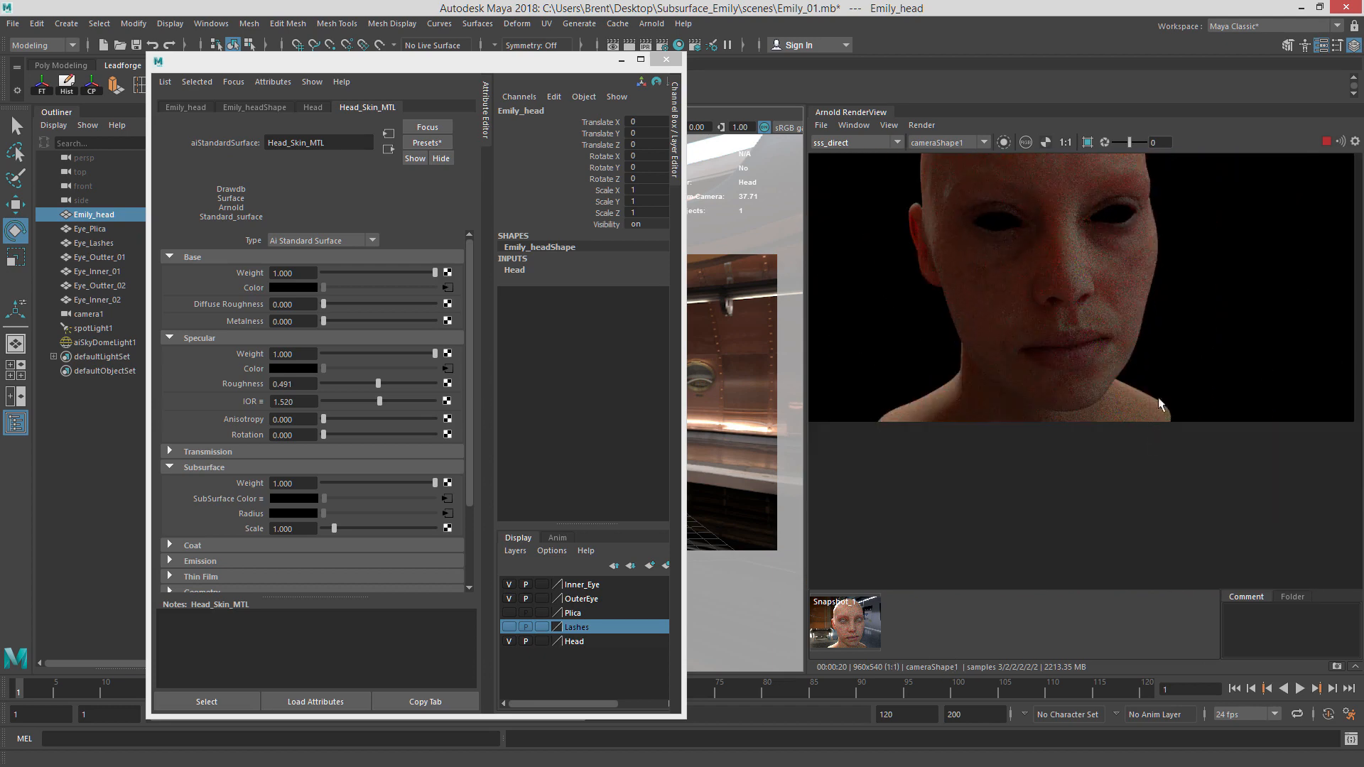
scroll(1158, 398, up, 1)
scroll(869, 397, up, 1)
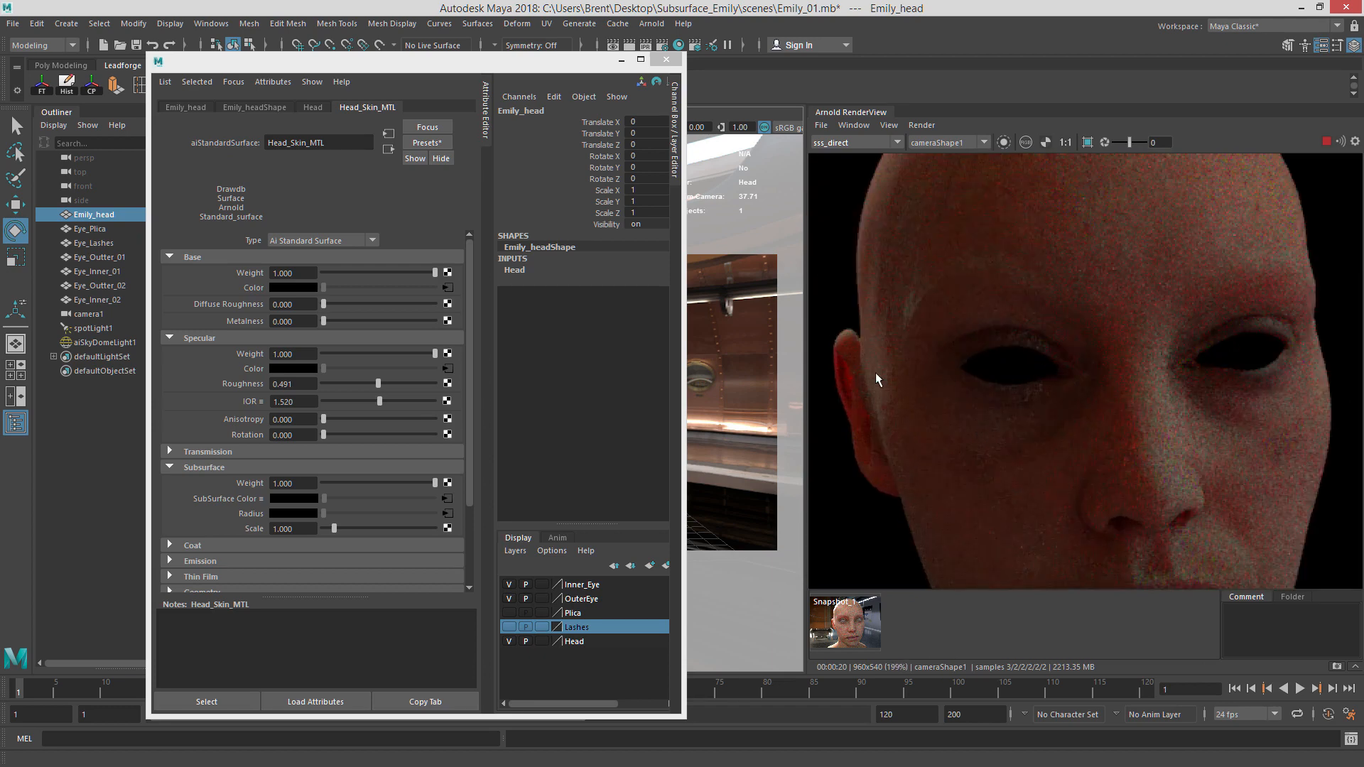
middle_drag(876, 372, 1089, 416)
scroll(1070, 400, down, 4)
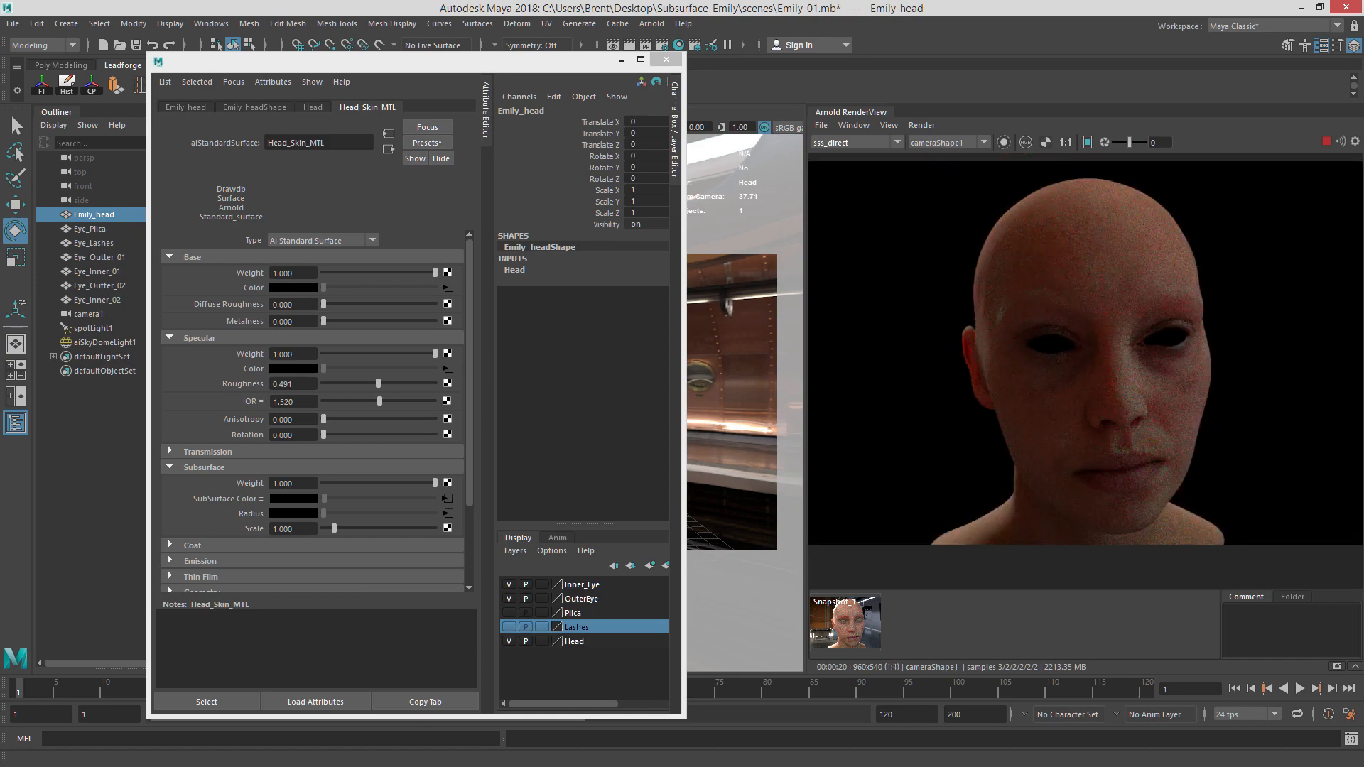
Open the aiColorCorrect1 node feeding Head_Skin_MTL, isolate it in the render, and inspect its file2 texture input.
click(447, 498)
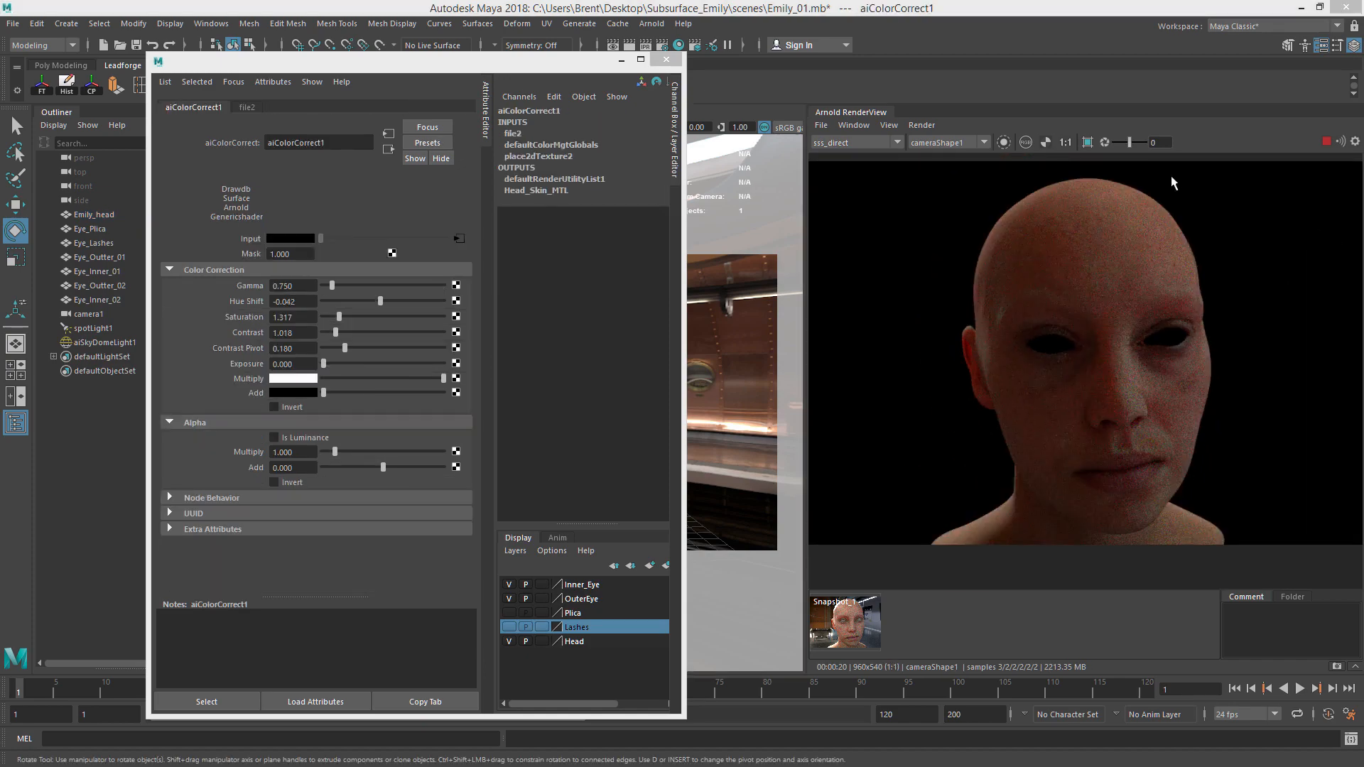
click(1003, 142)
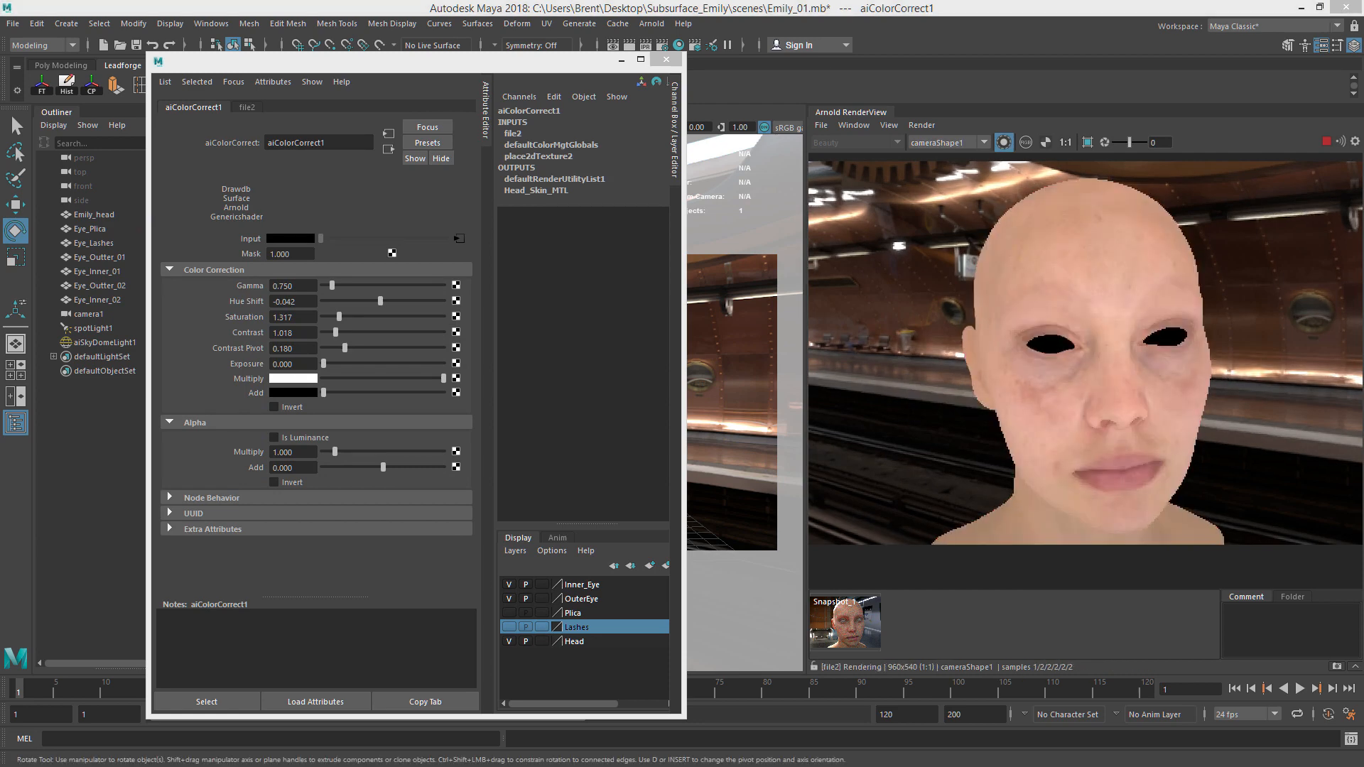
click(513, 133)
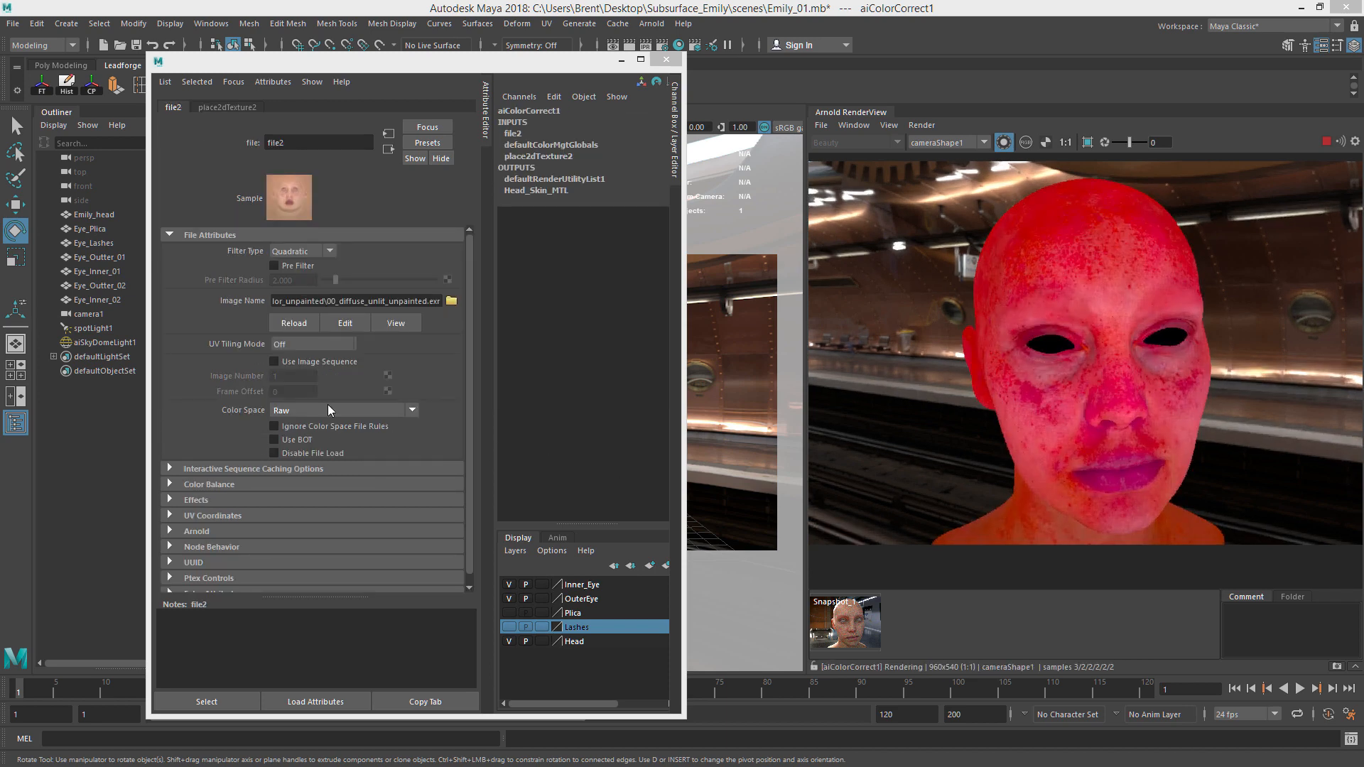
click(529, 110)
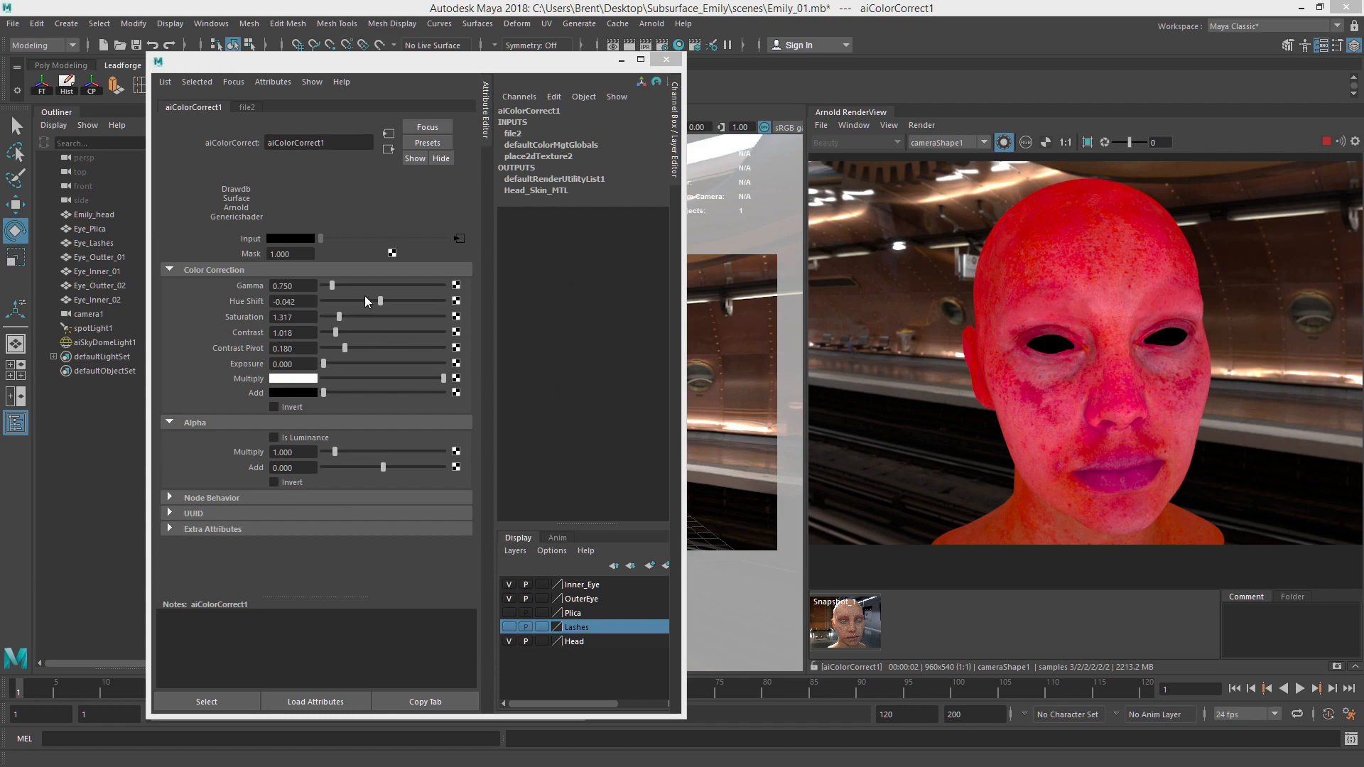
Set aiColorCorrect1's hue shift to -0.030 and contrast to 1.198, and return the render to the full shaded view.
drag(377, 302, 382, 301)
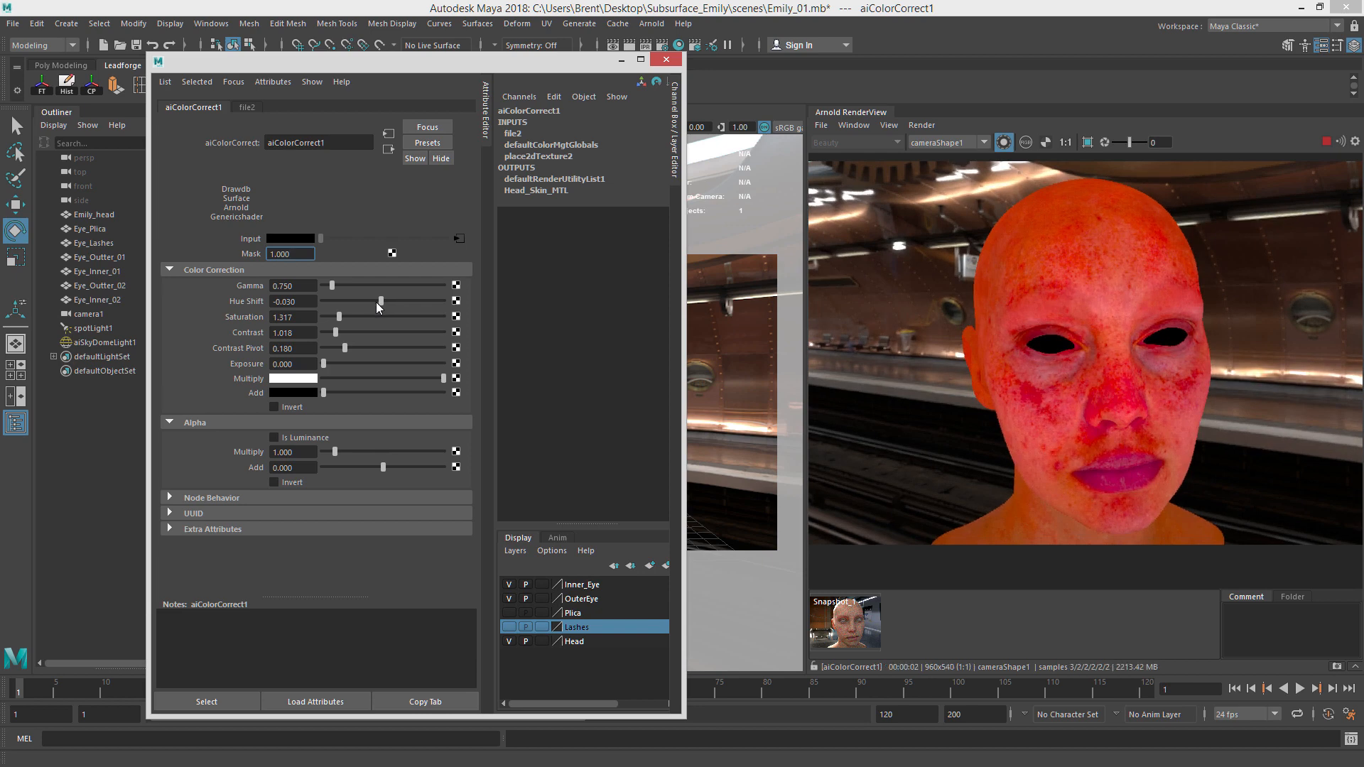
click(344, 332)
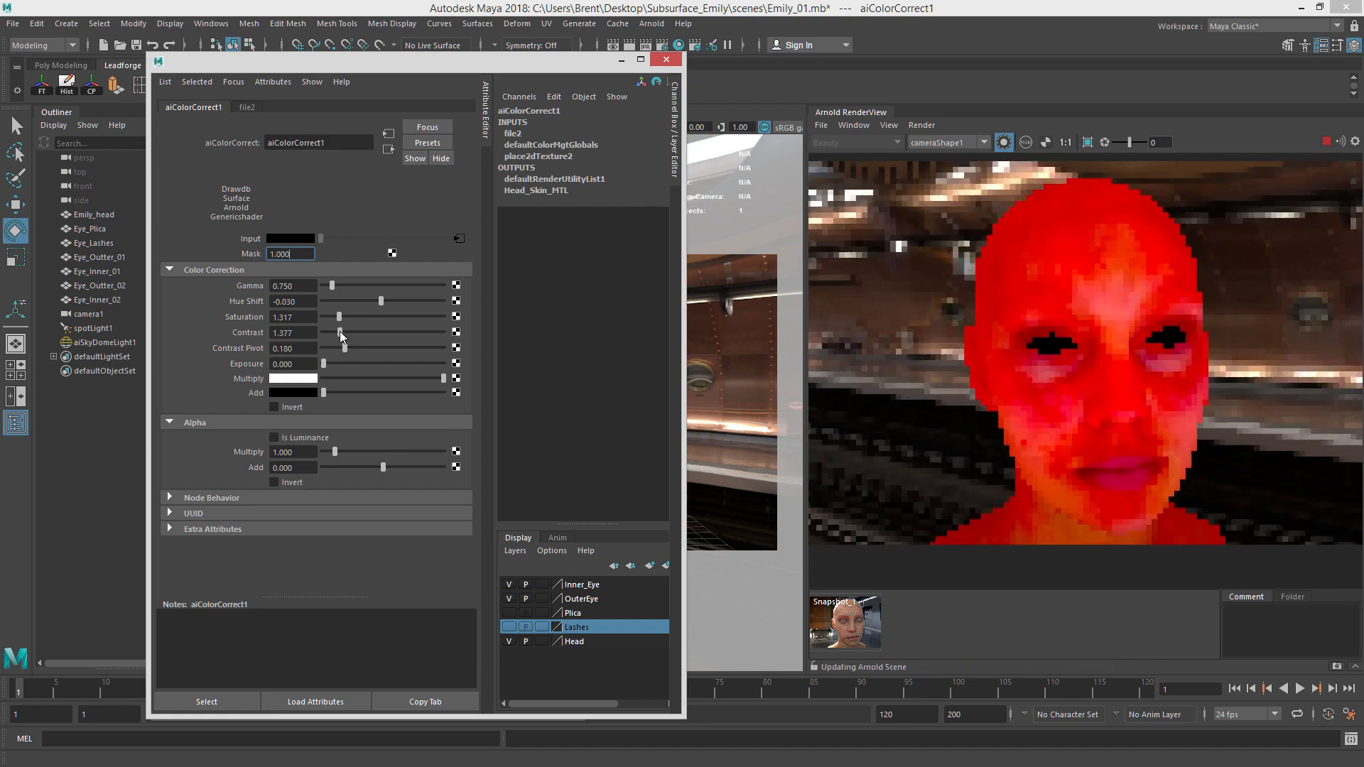
drag(339, 331, 339, 331)
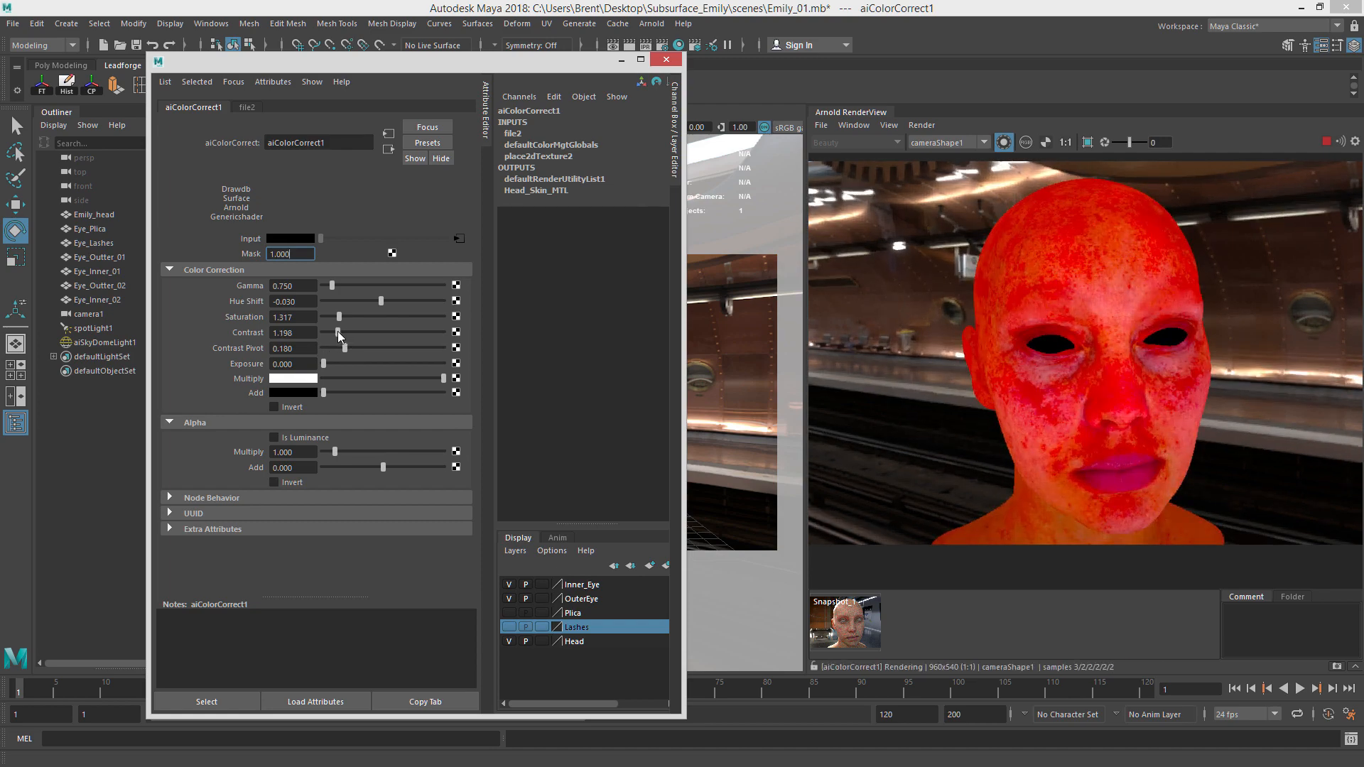
click(1004, 143)
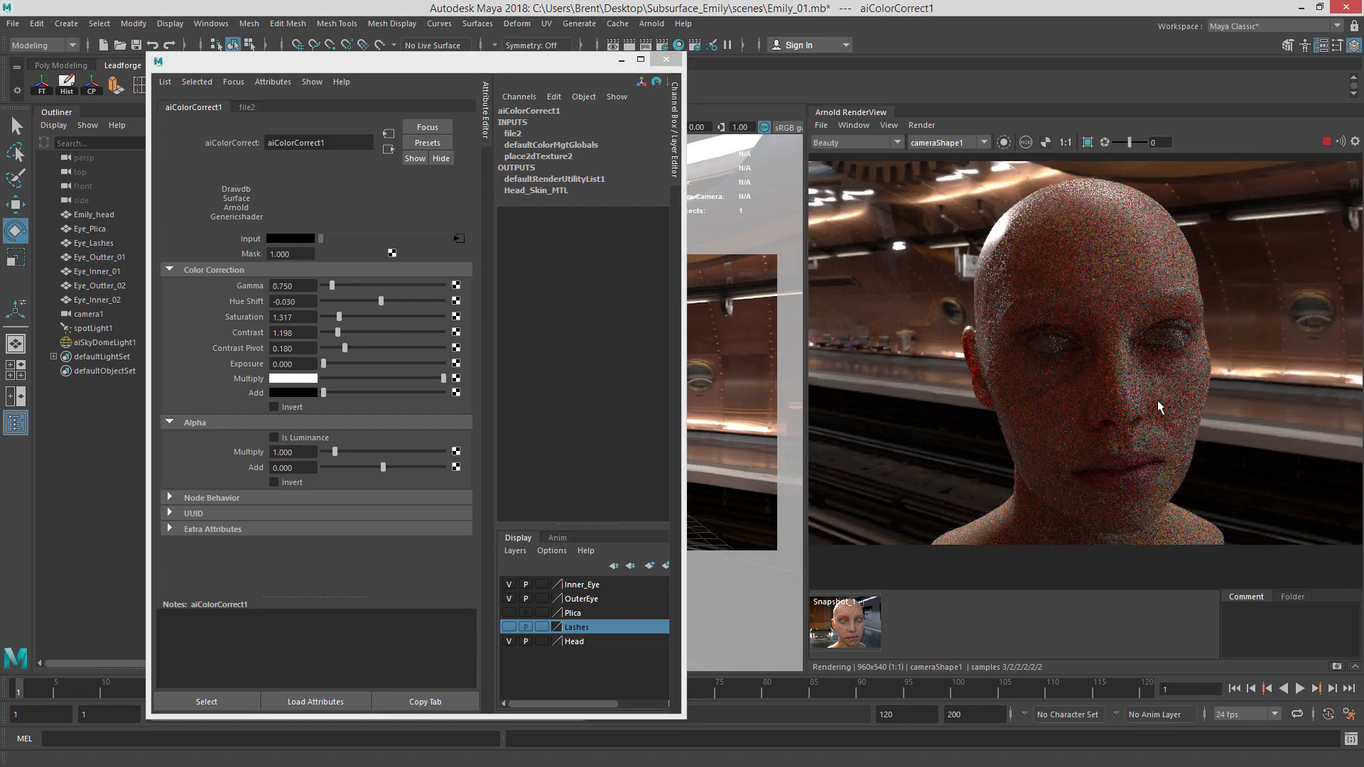
Check the updated skin, stop the render, and store a snapshot of it for comparison.
scroll(1159, 406, up, 1)
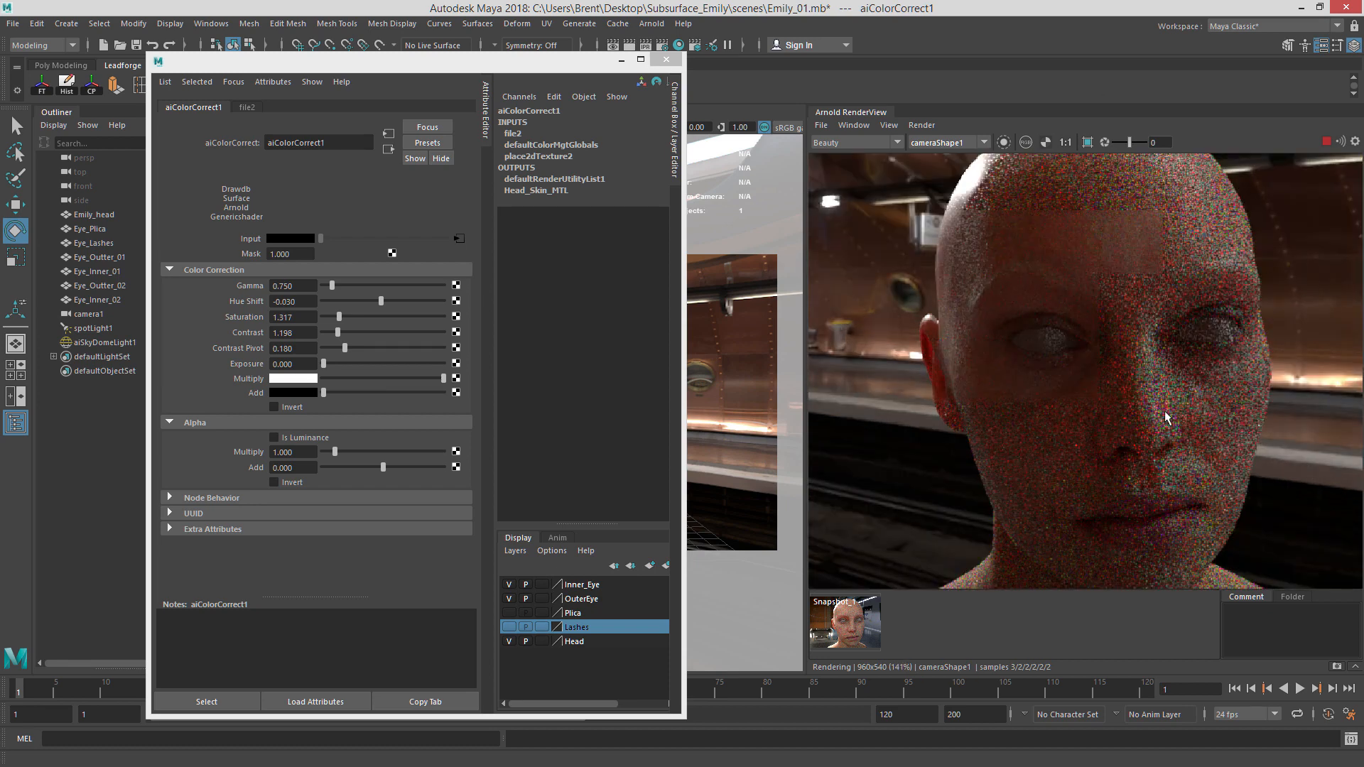
scroll(1156, 400, down, 1)
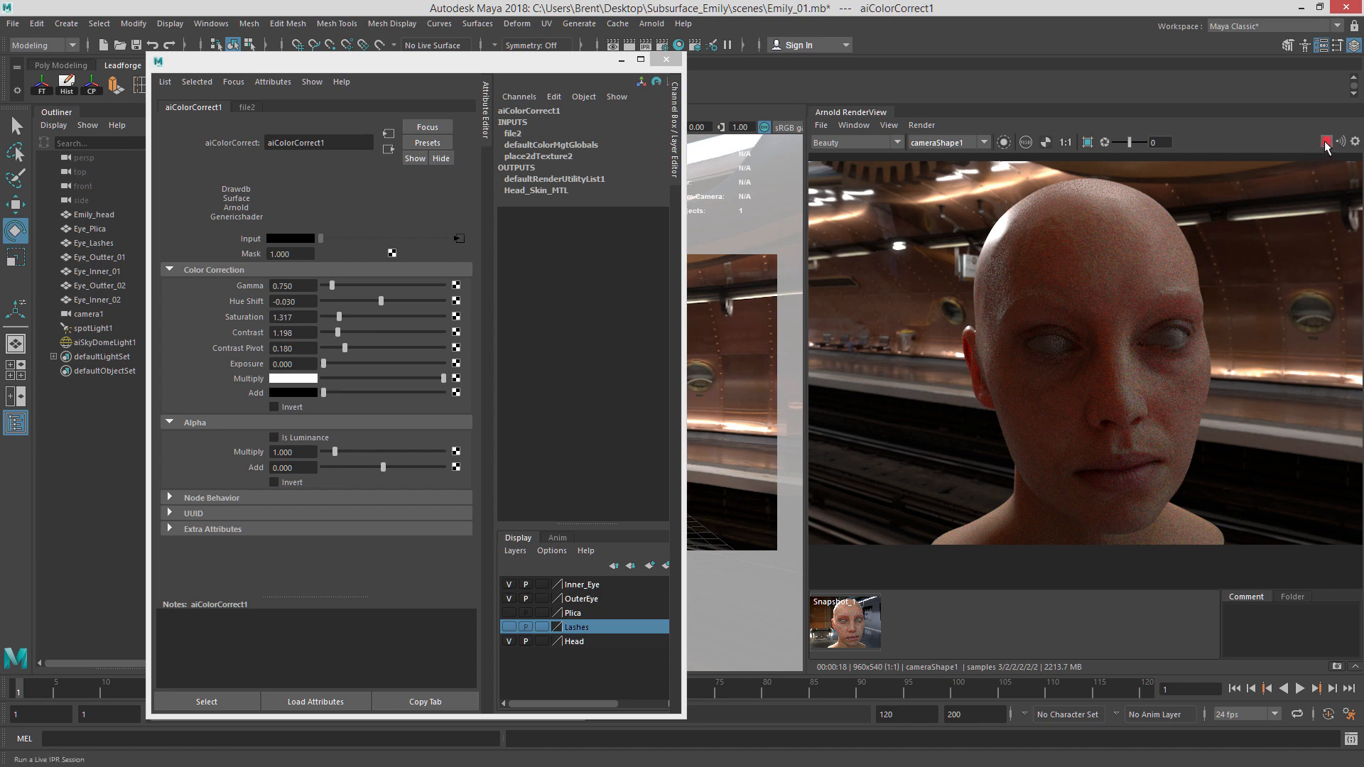
click(1326, 143)
click(1337, 667)
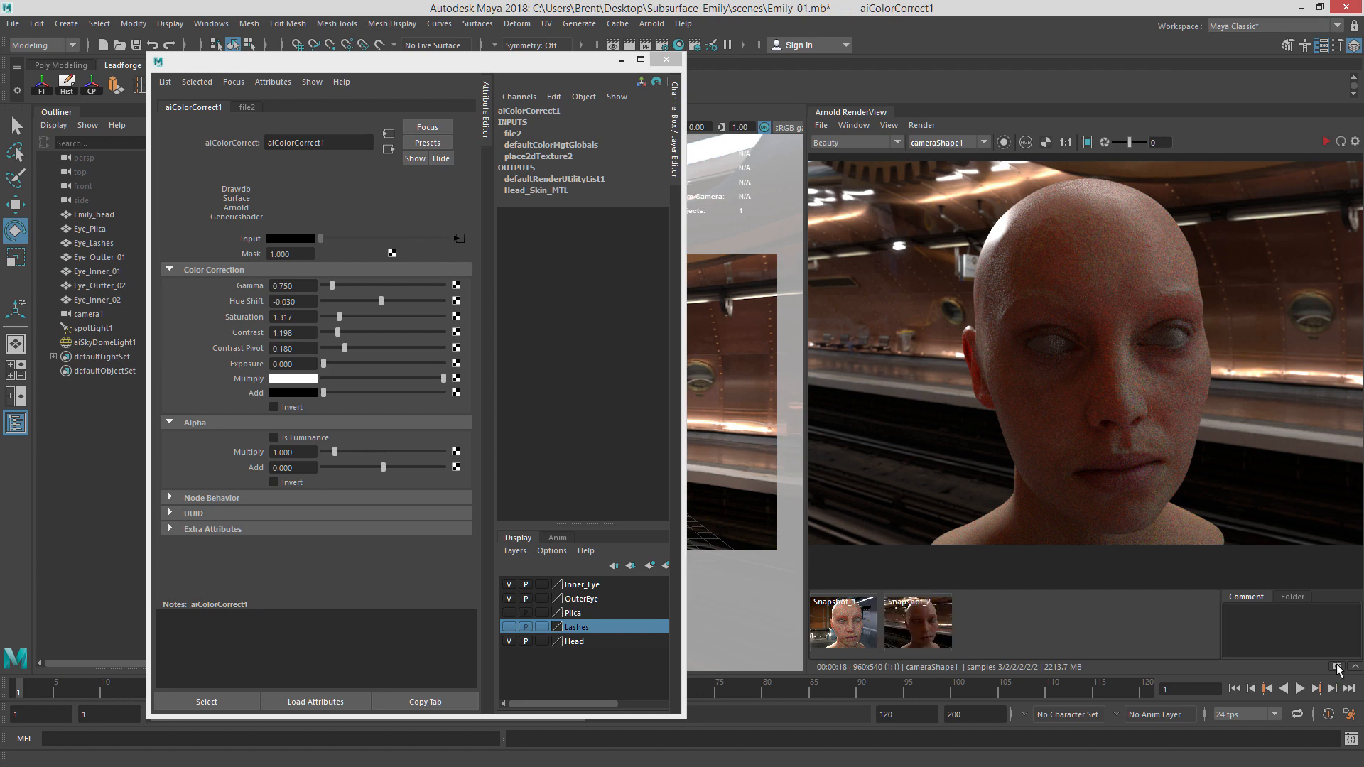
click(924, 630)
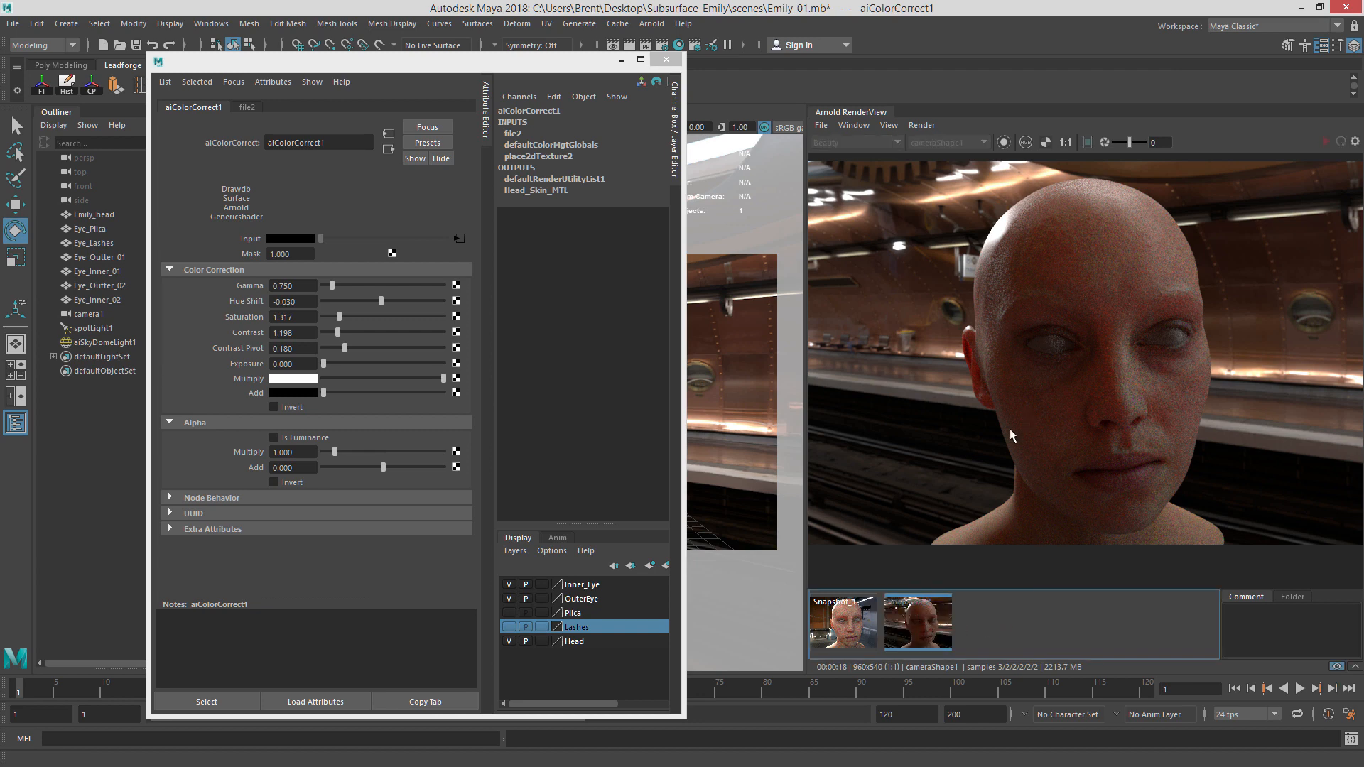
click(960, 625)
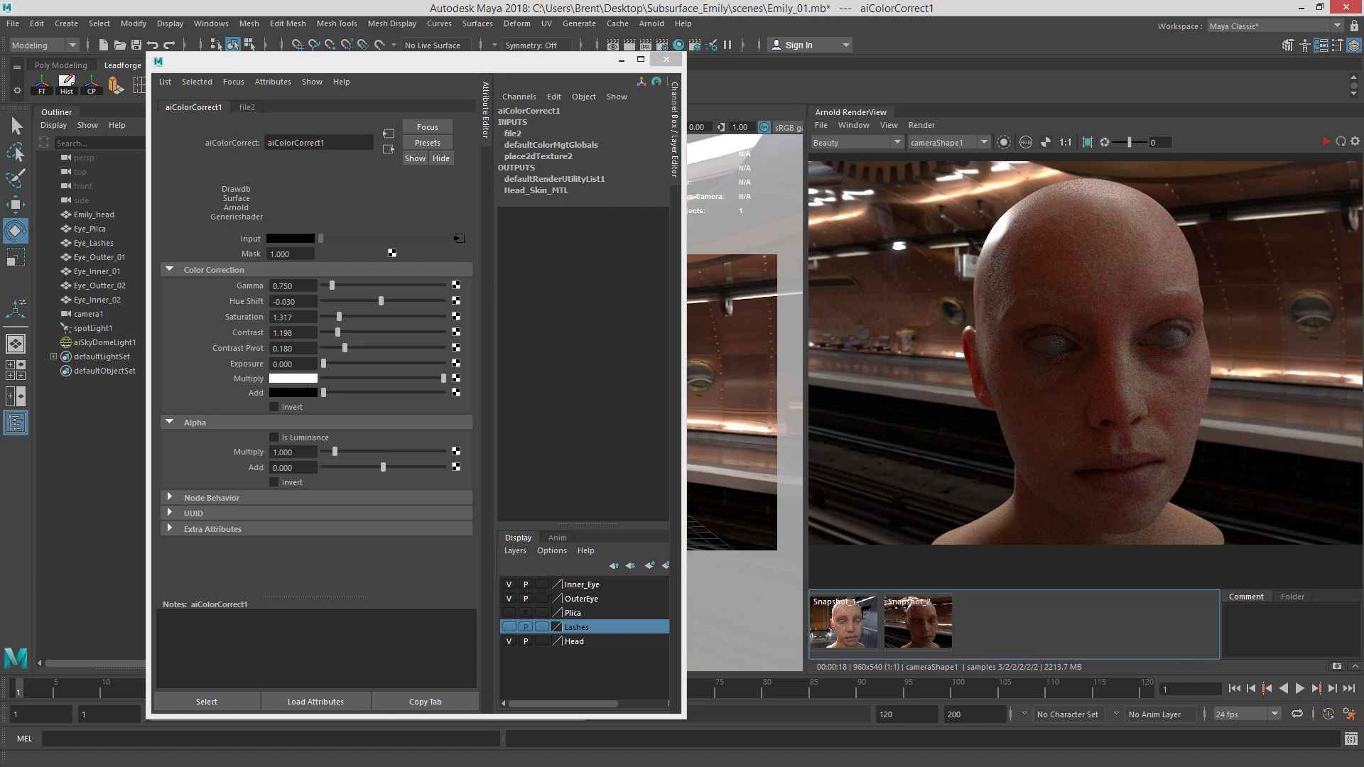
Disconnect aiColorCorrect1 from Head_Skin_MTL's subsurface radius in the shading network and show the material's attributes.
drag(1363, 25, 406, 30)
drag(490, 486, 466, 505)
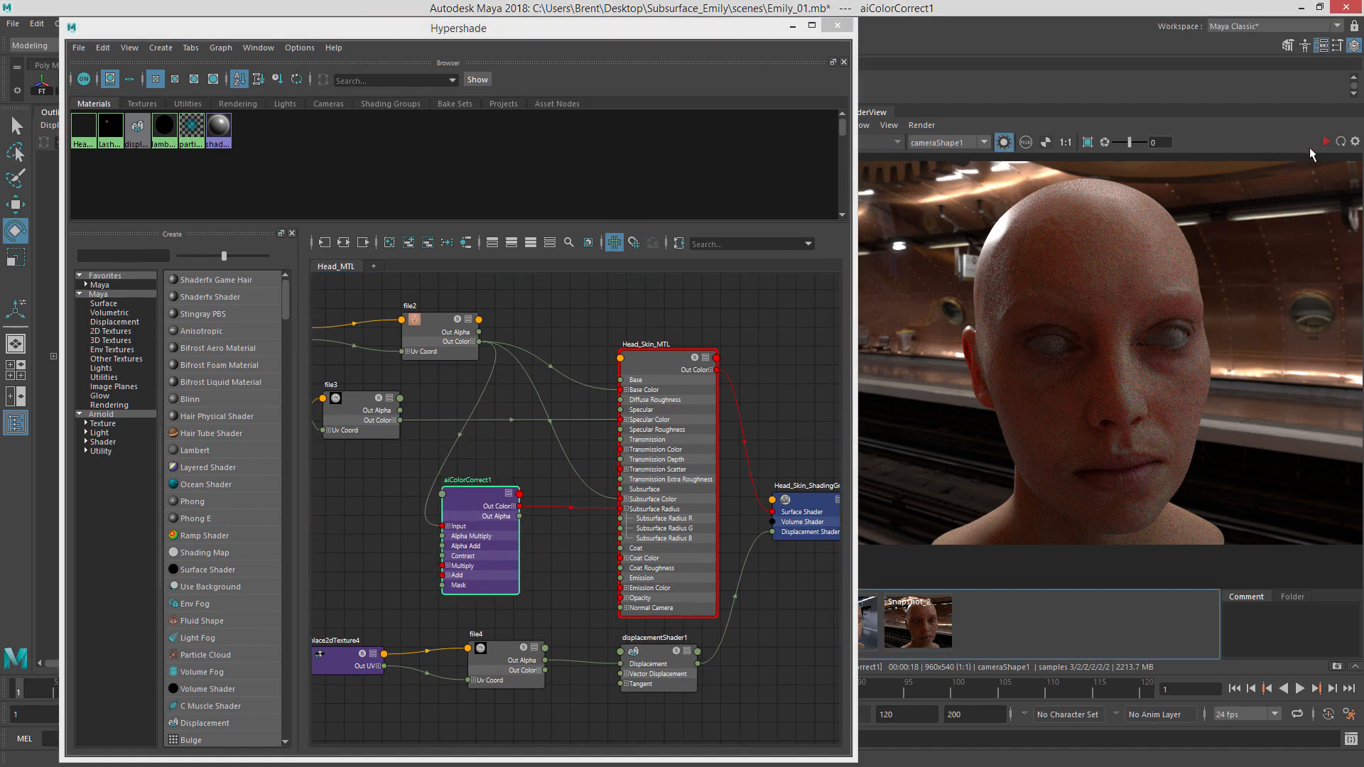
click(1325, 143)
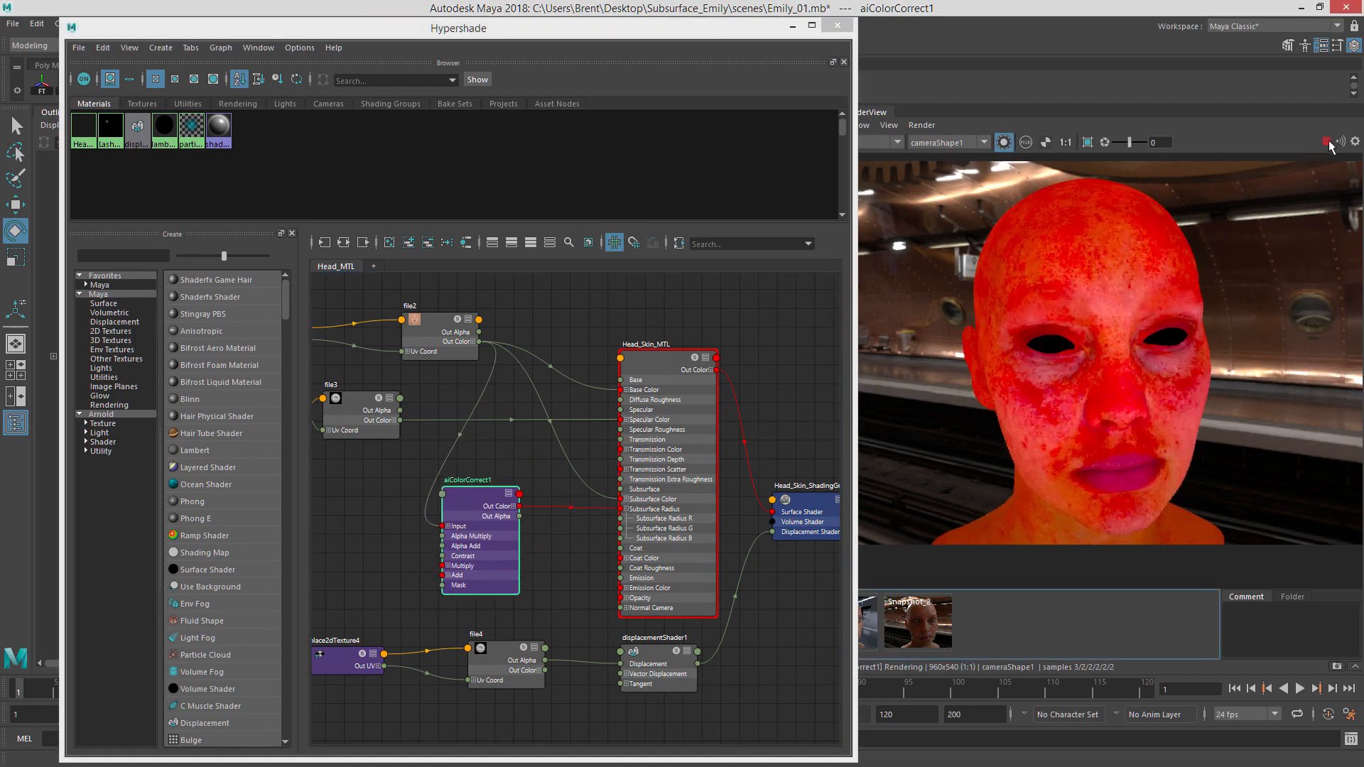
click(1327, 143)
drag(682, 371, 681, 365)
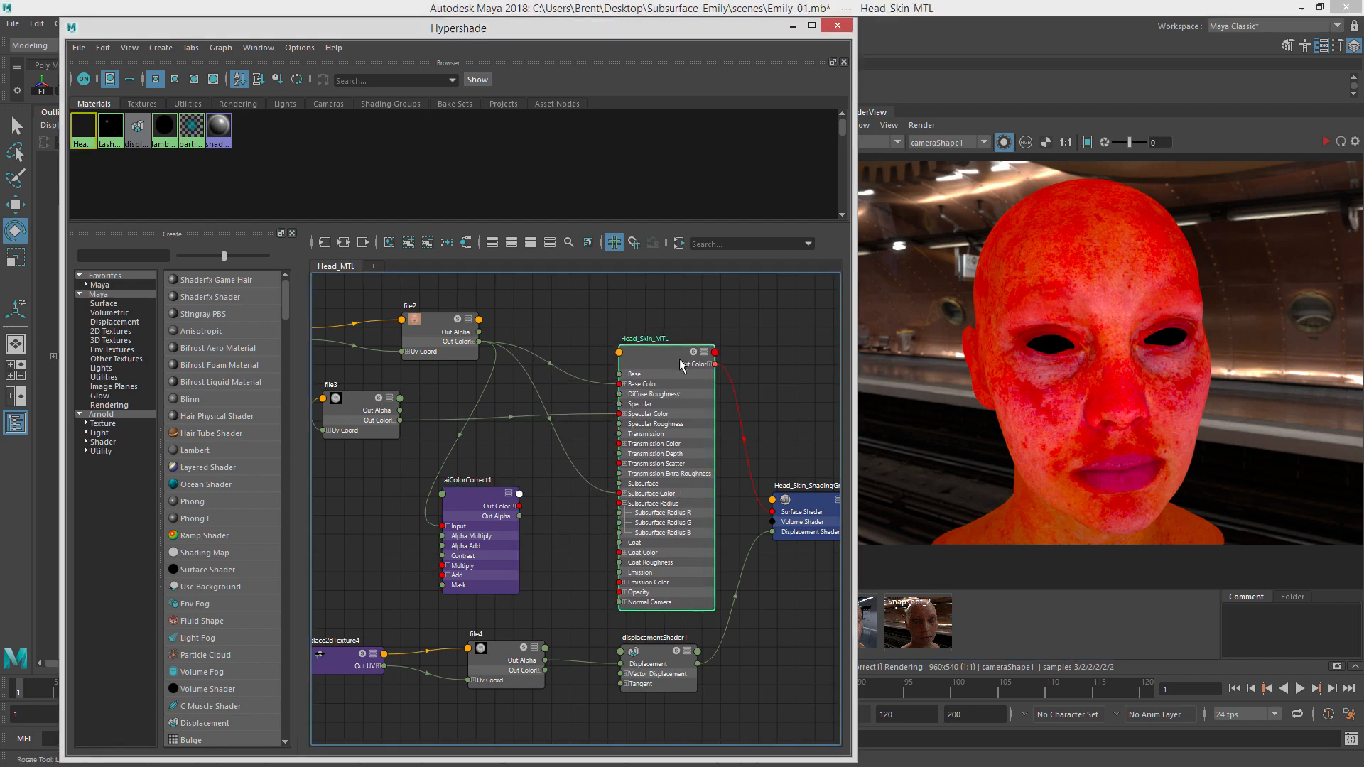
drag(571, 32, 1363, 108)
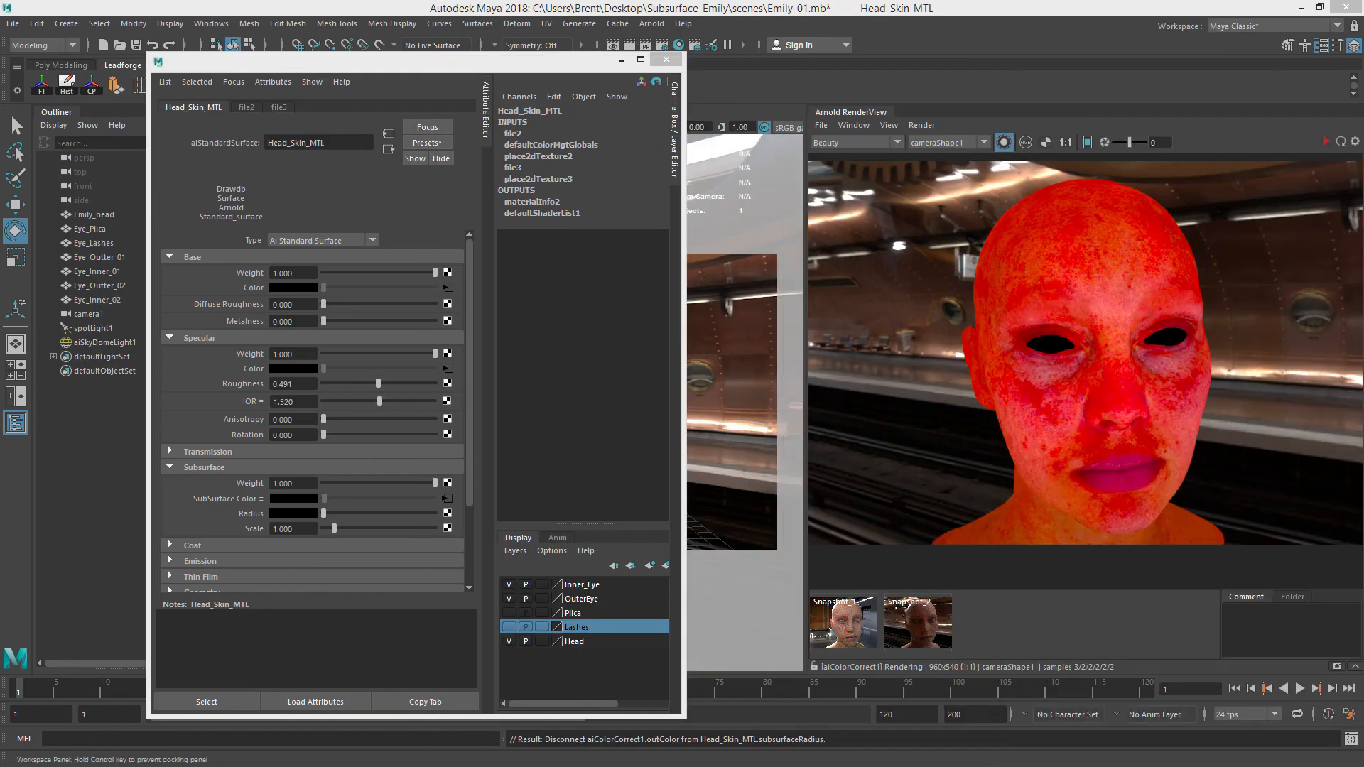
Set Head_Skin_MTL's subsurface radius color to pure red, and restart the render in full shaded view without node isolation.
click(299, 514)
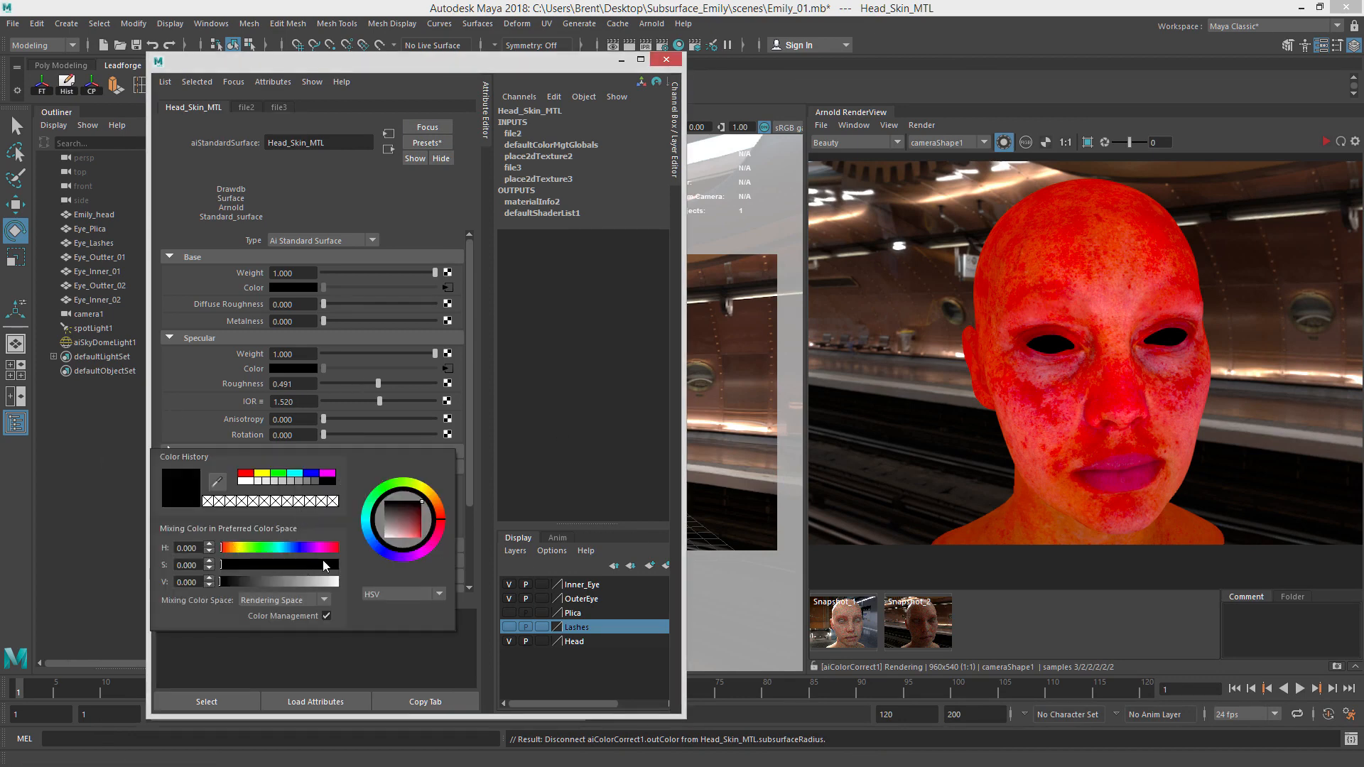
drag(408, 525, 433, 540)
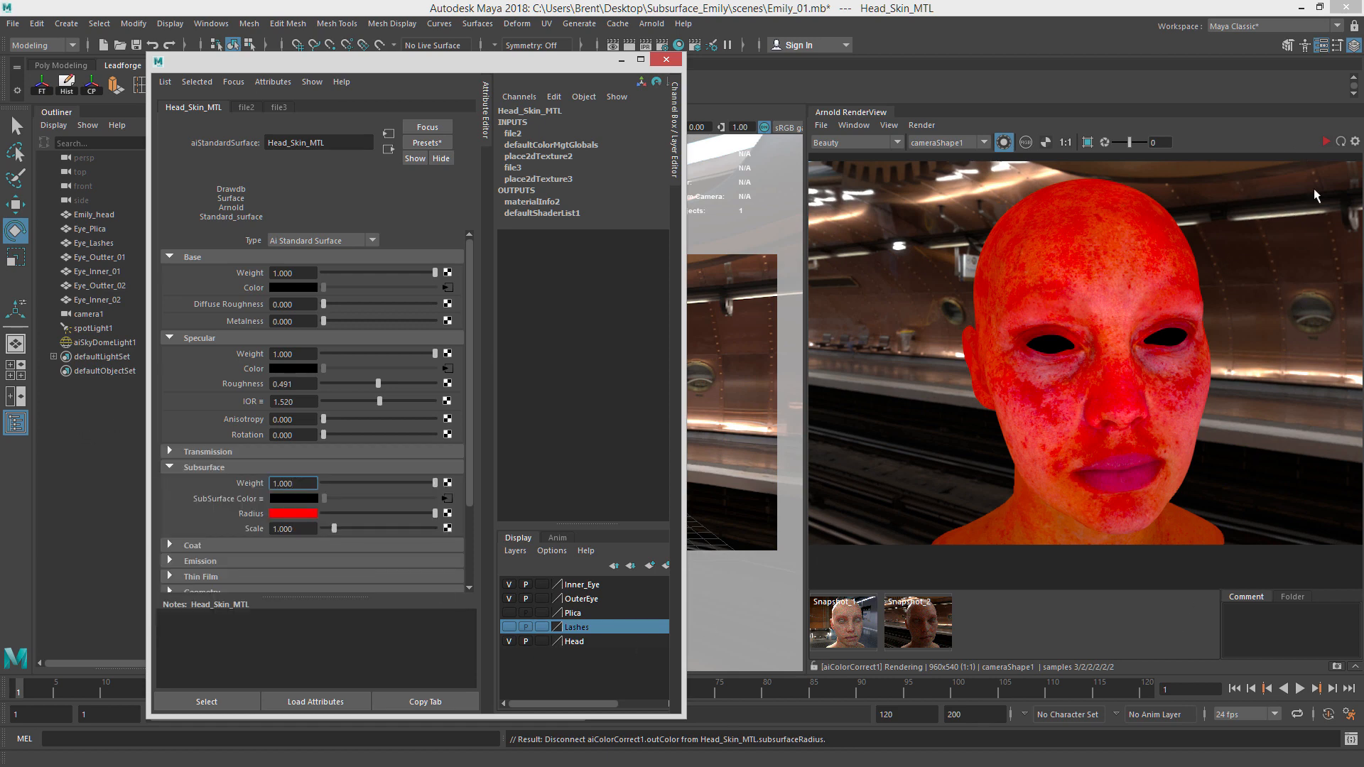
click(1004, 142)
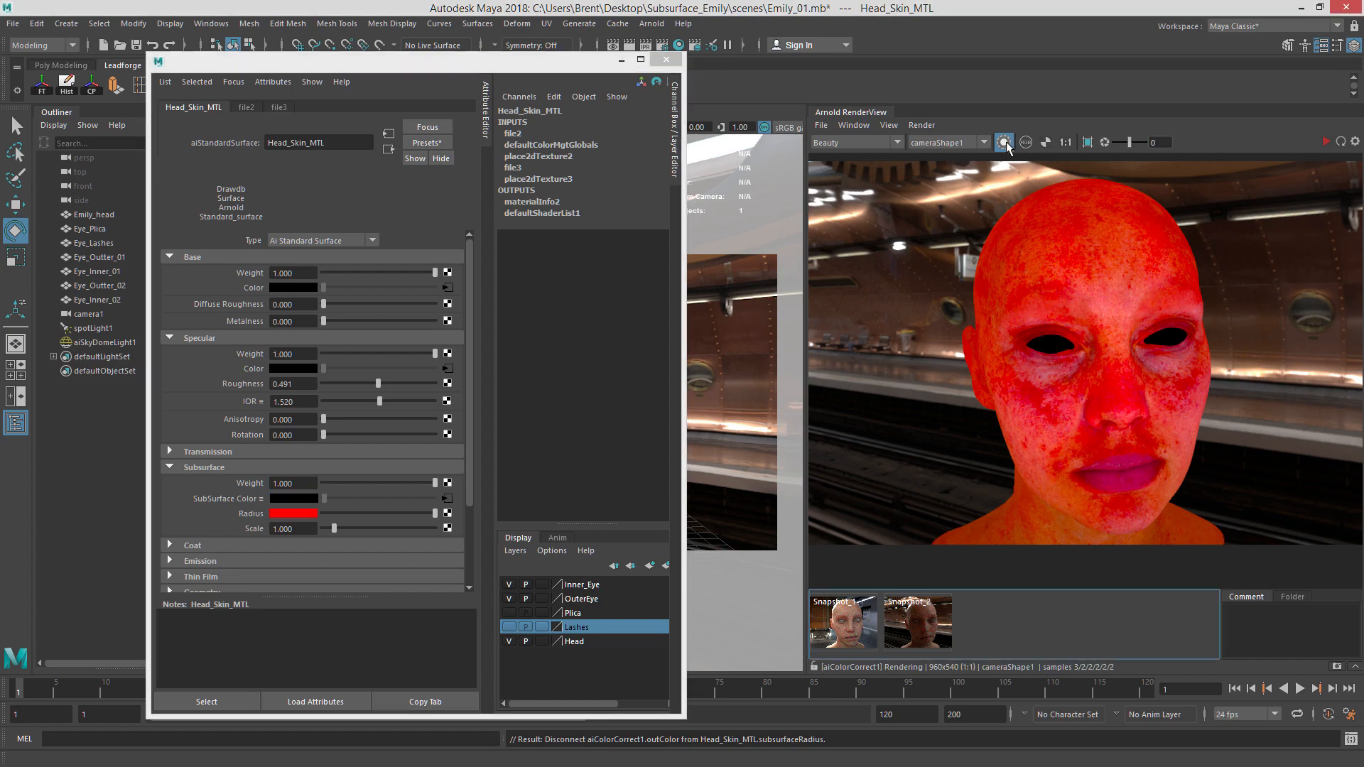
click(1323, 142)
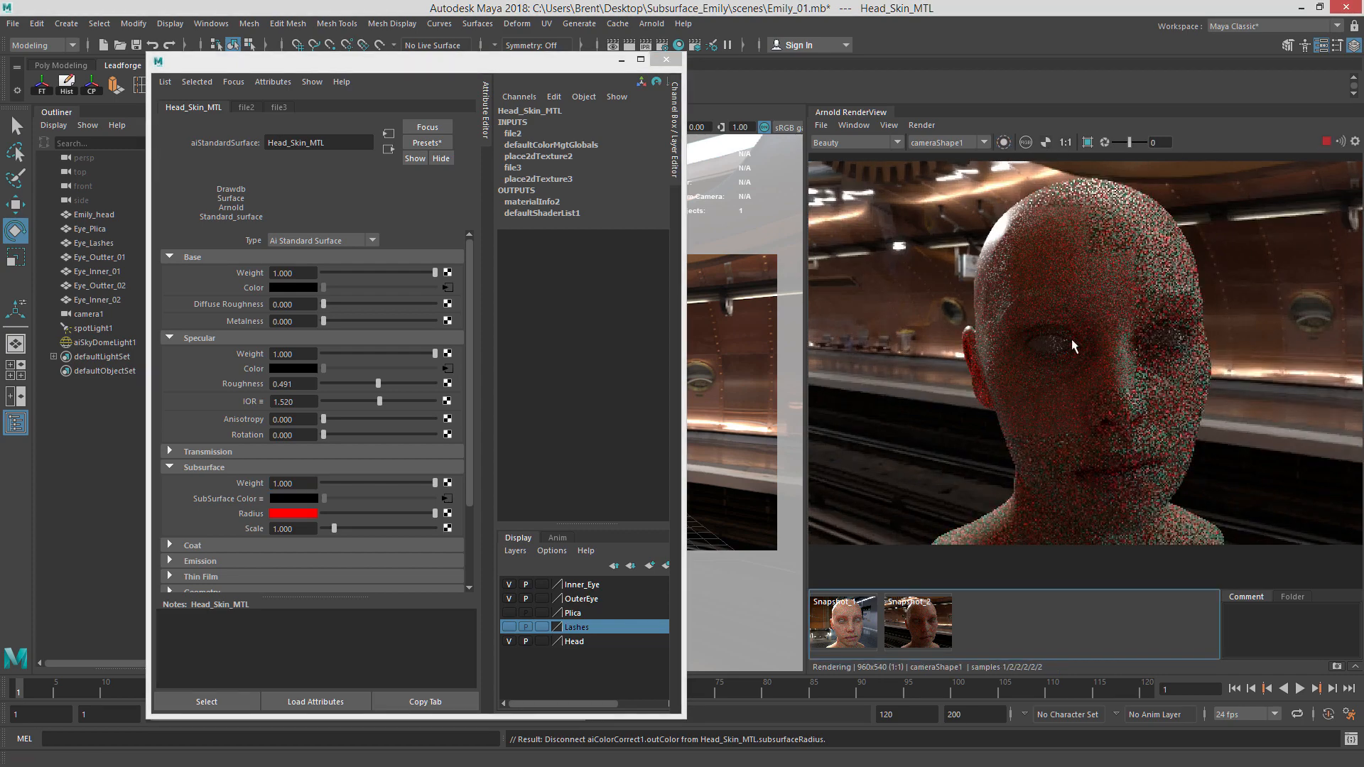
Check the skin with the flat red radius, stop the render, and store a snapshot of it.
scroll(1123, 361, up, 1)
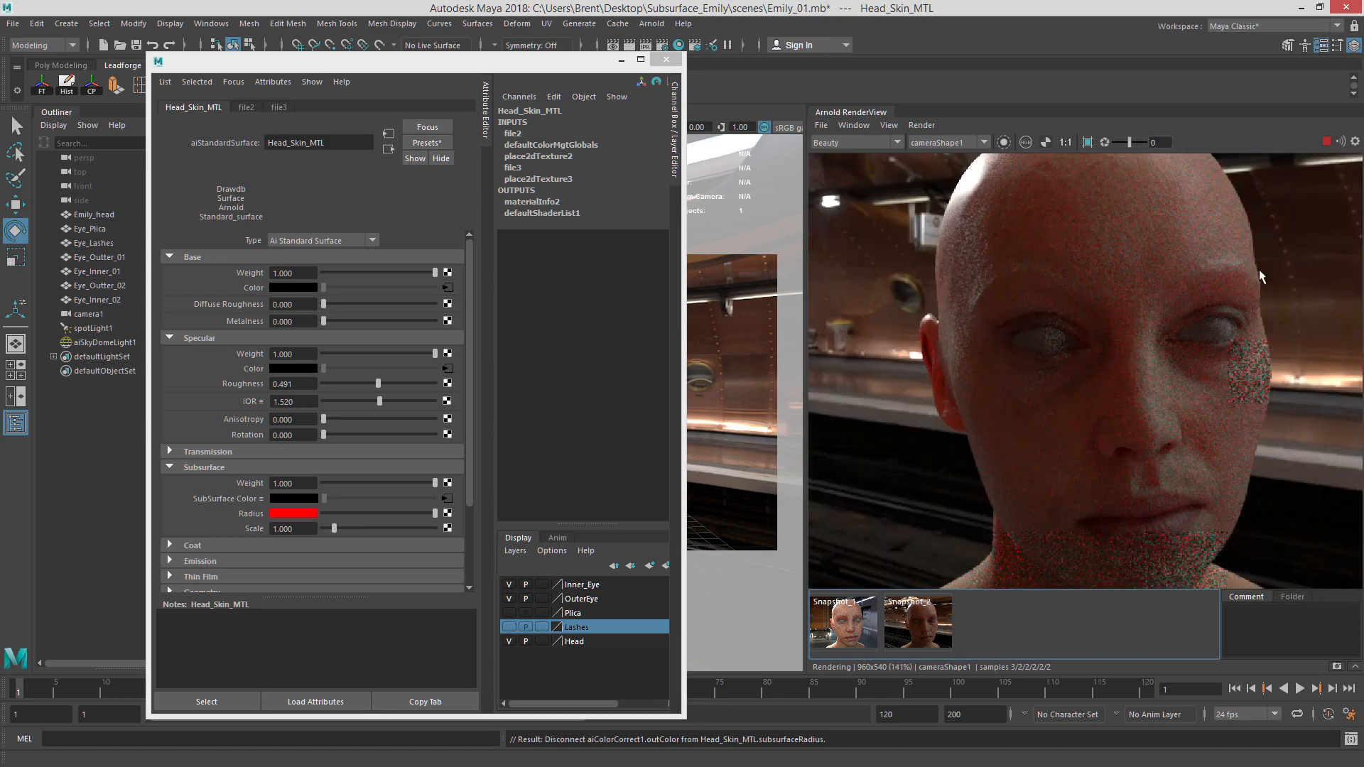
scroll(1223, 374, down, 2)
scroll(1150, 398, up, 1)
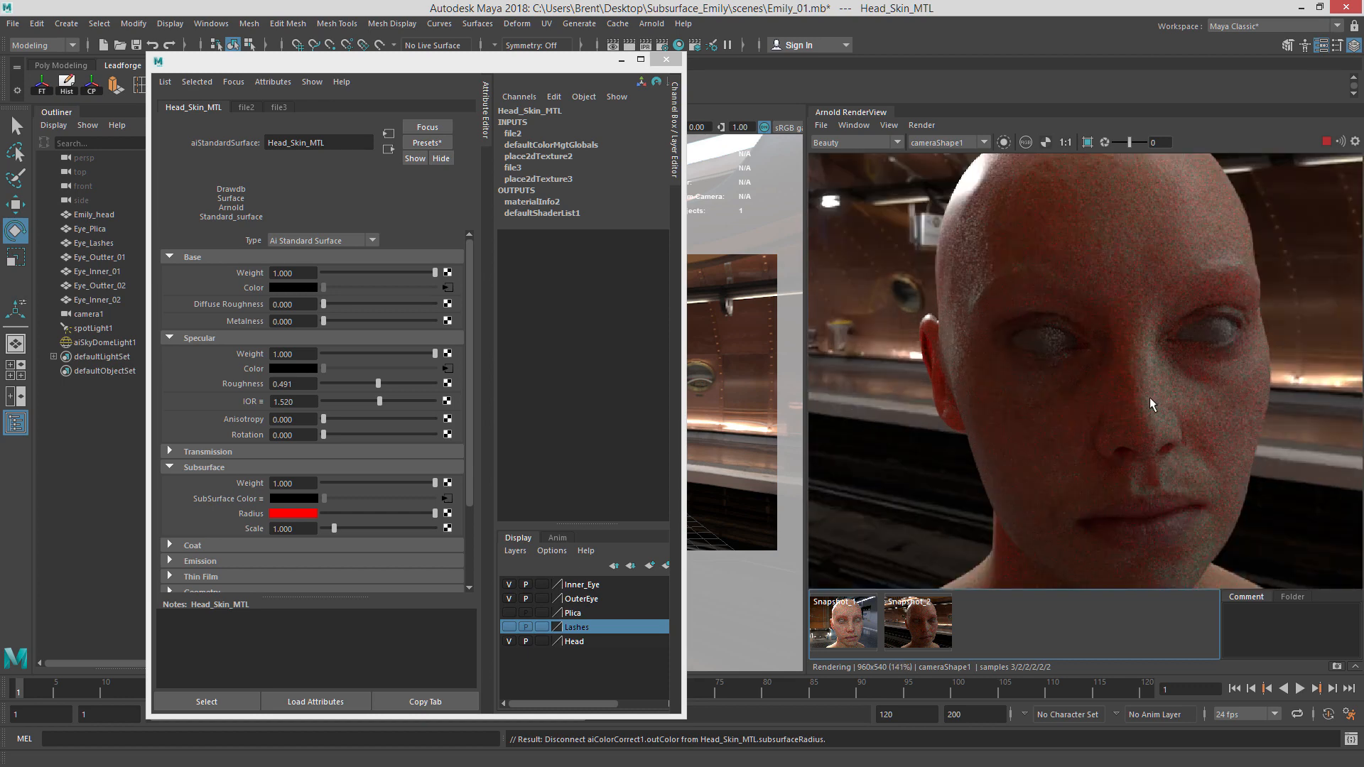
click(1326, 144)
click(1337, 667)
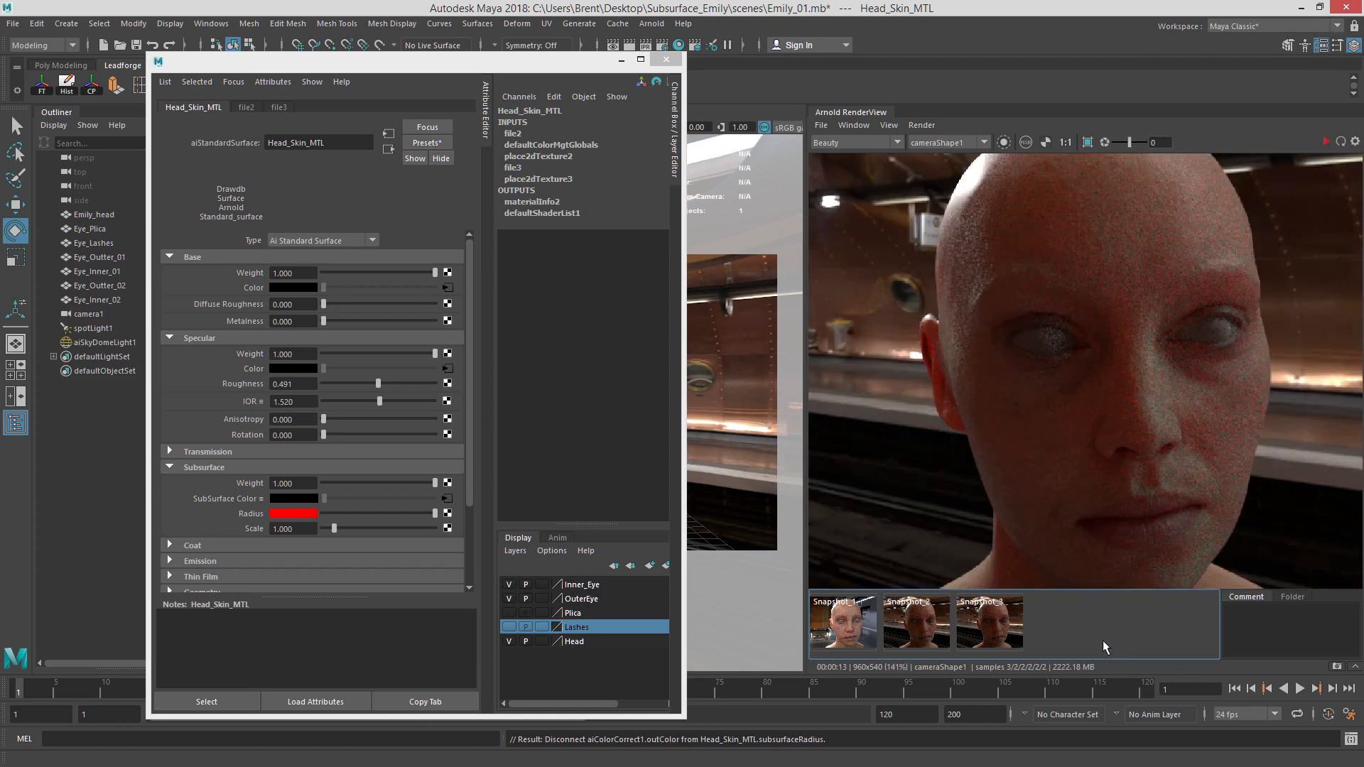
Switch between Snapshot_2 and Snapshot_3 to compare the textured and flat red subsurface radius across the whole face.
click(917, 622)
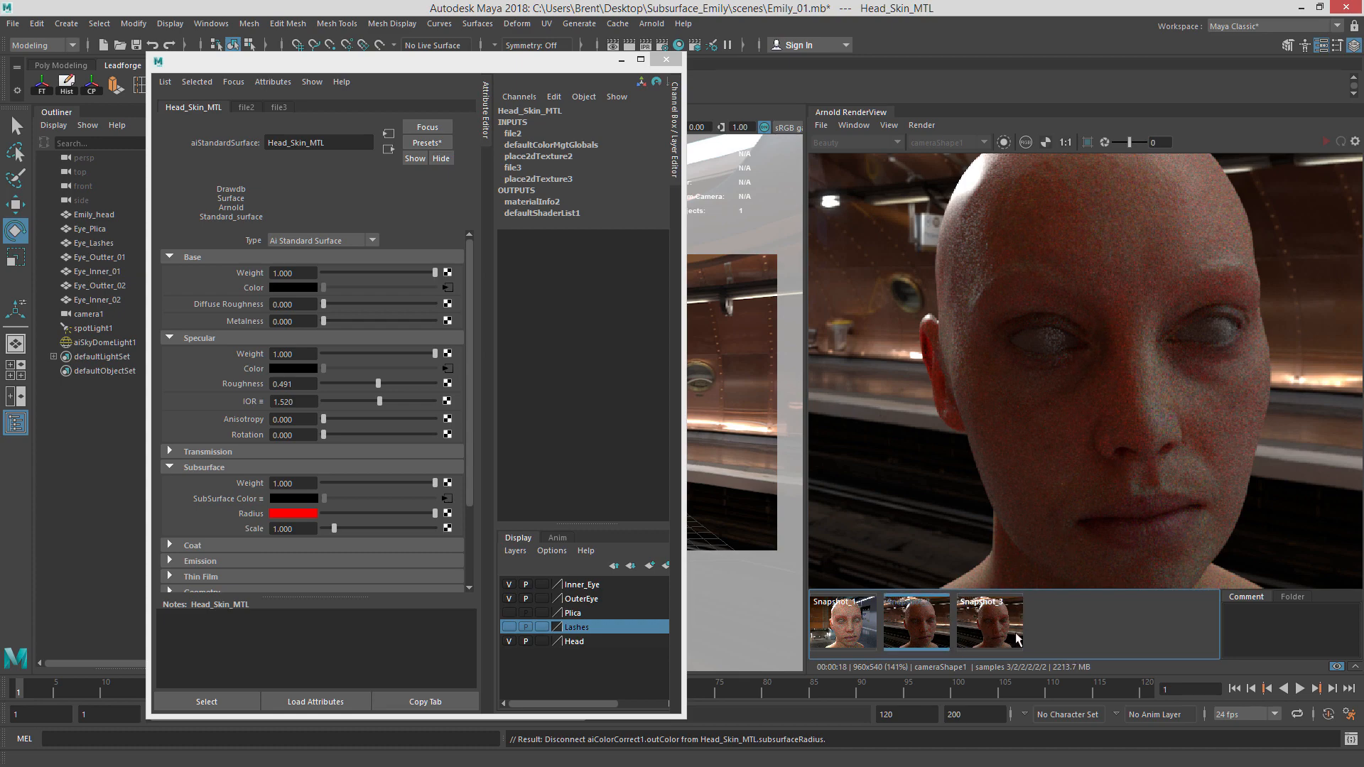
click(998, 644)
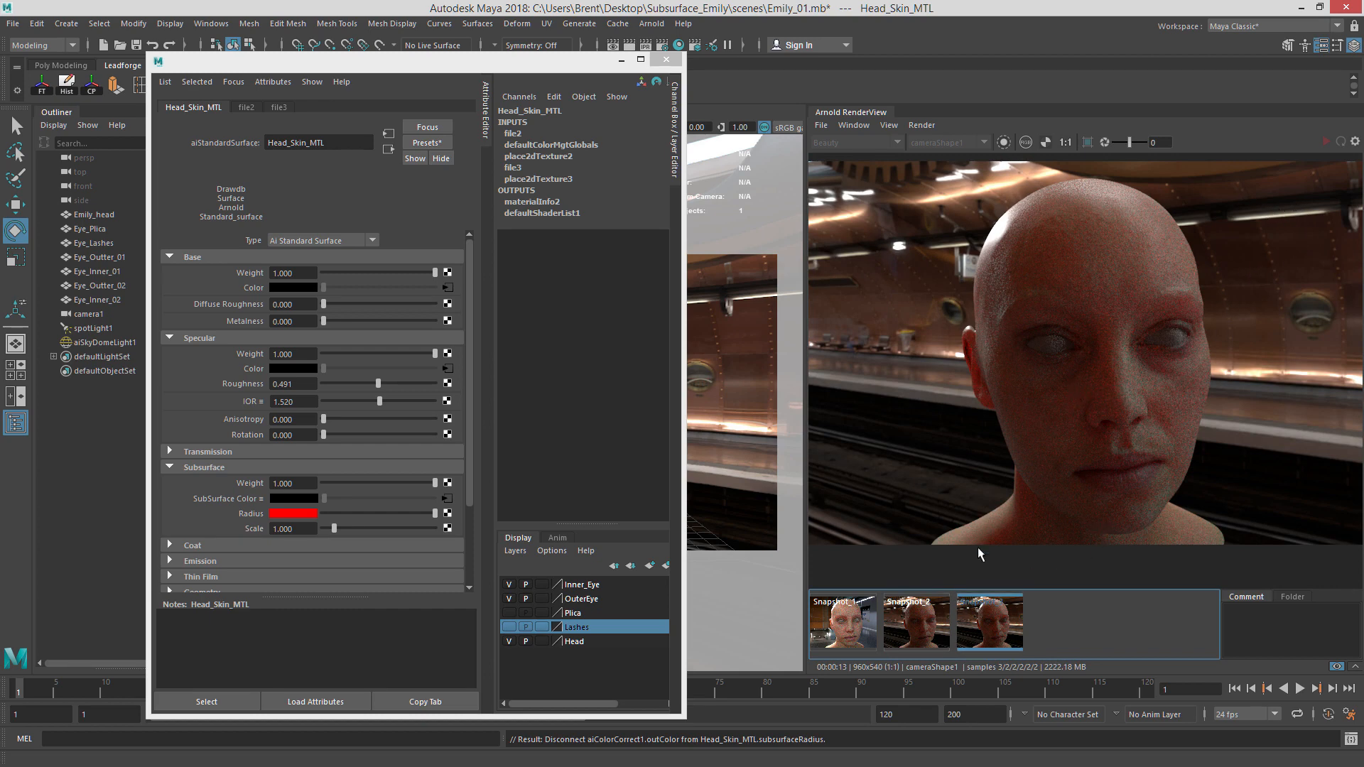
click(912, 629)
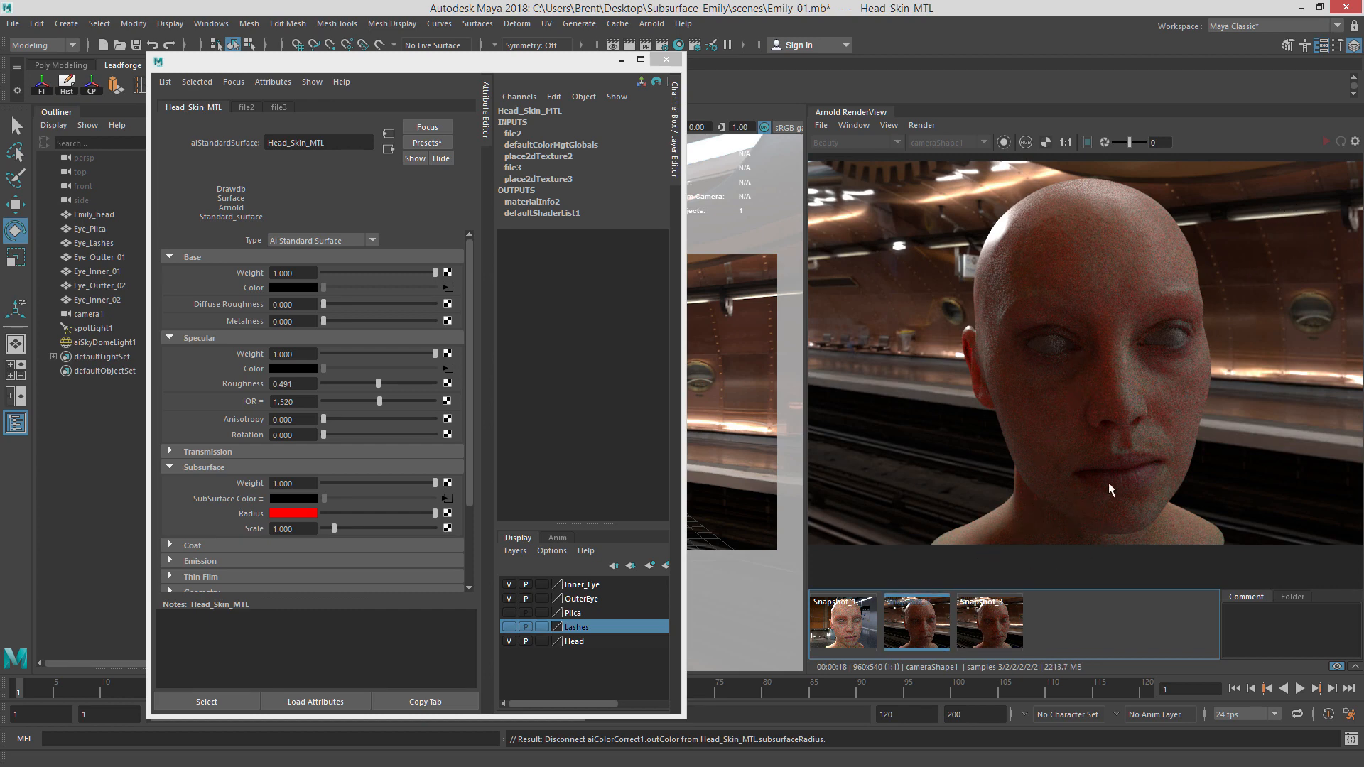
scroll(1108, 483, up, 2)
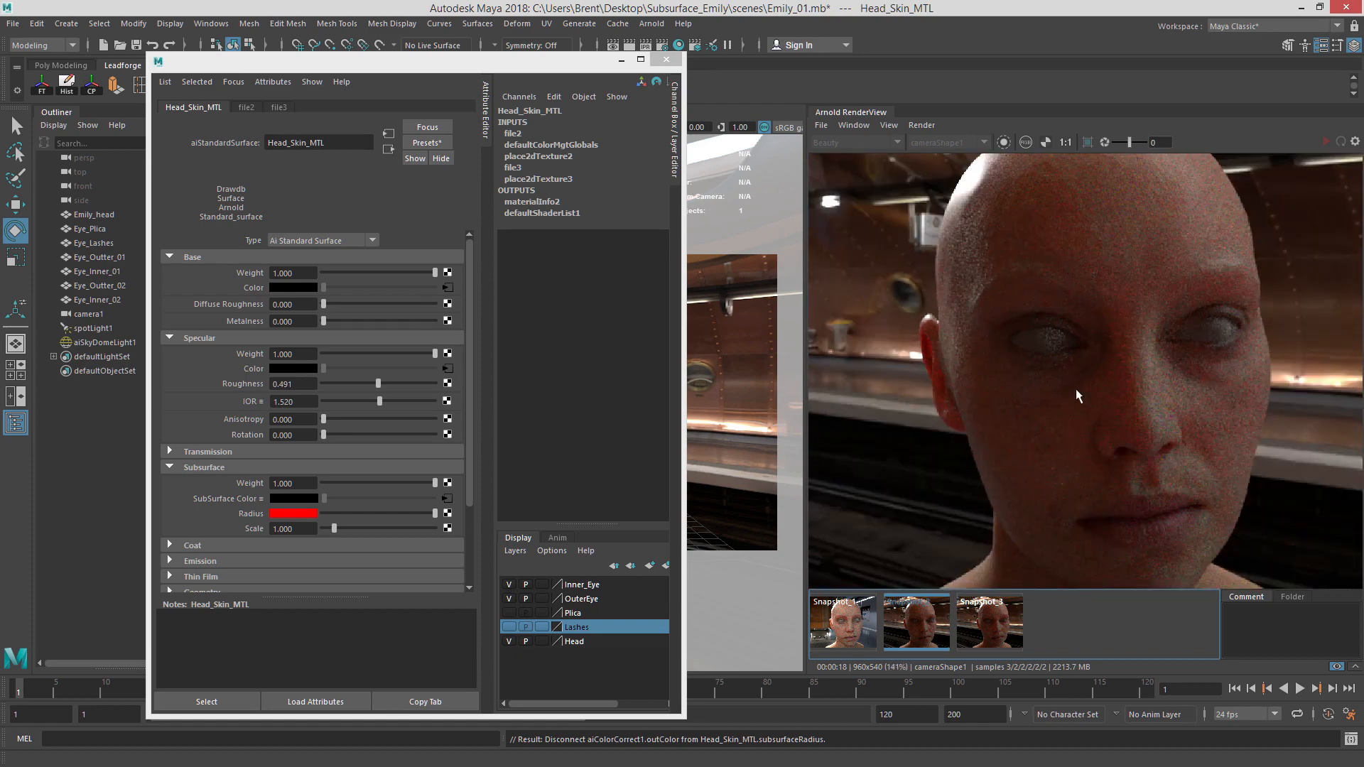
scroll(1112, 441, down, 2)
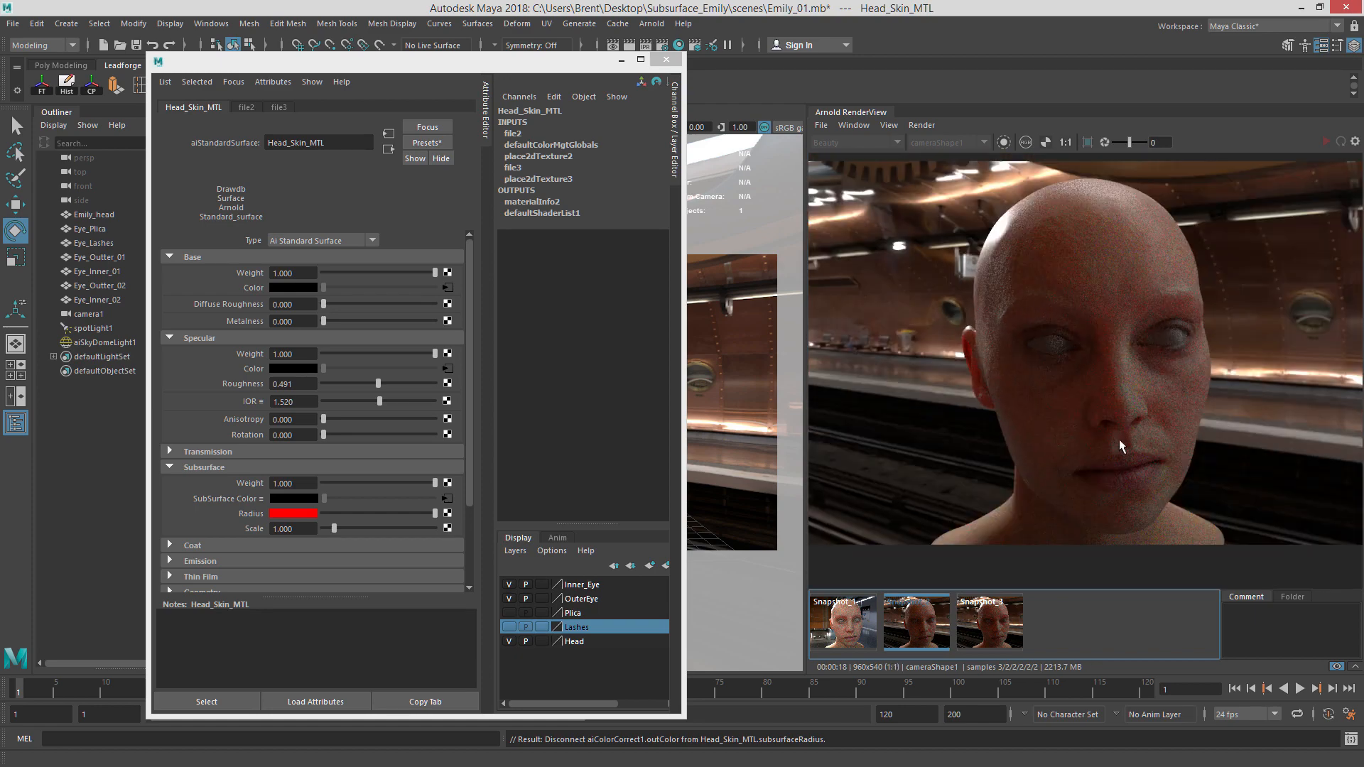
click(990, 619)
click(919, 648)
click(981, 635)
Compare Snapshot_2 and Snapshot_3 up close around the eyes, nose, lips, ear and neck.
scroll(1127, 493, up, 8)
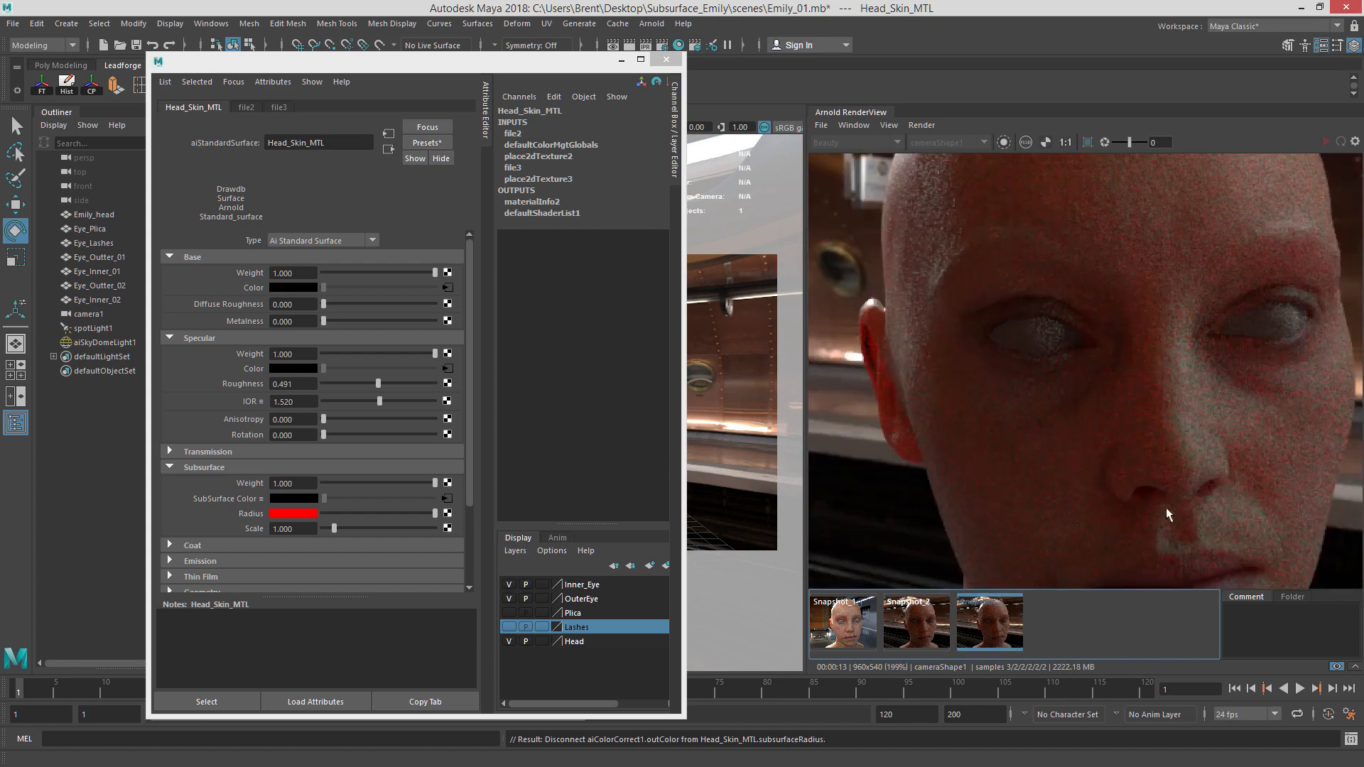
scroll(1123, 481, down, 3)
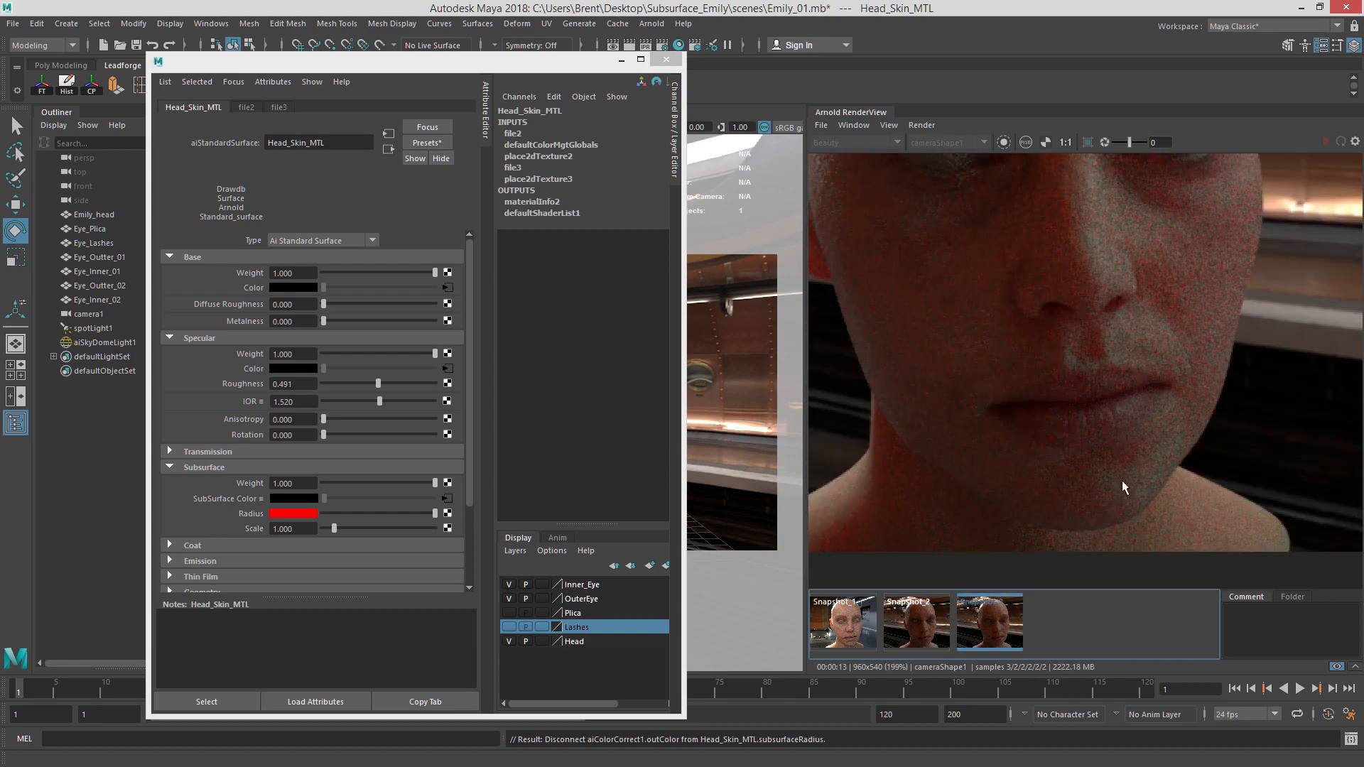
click(924, 613)
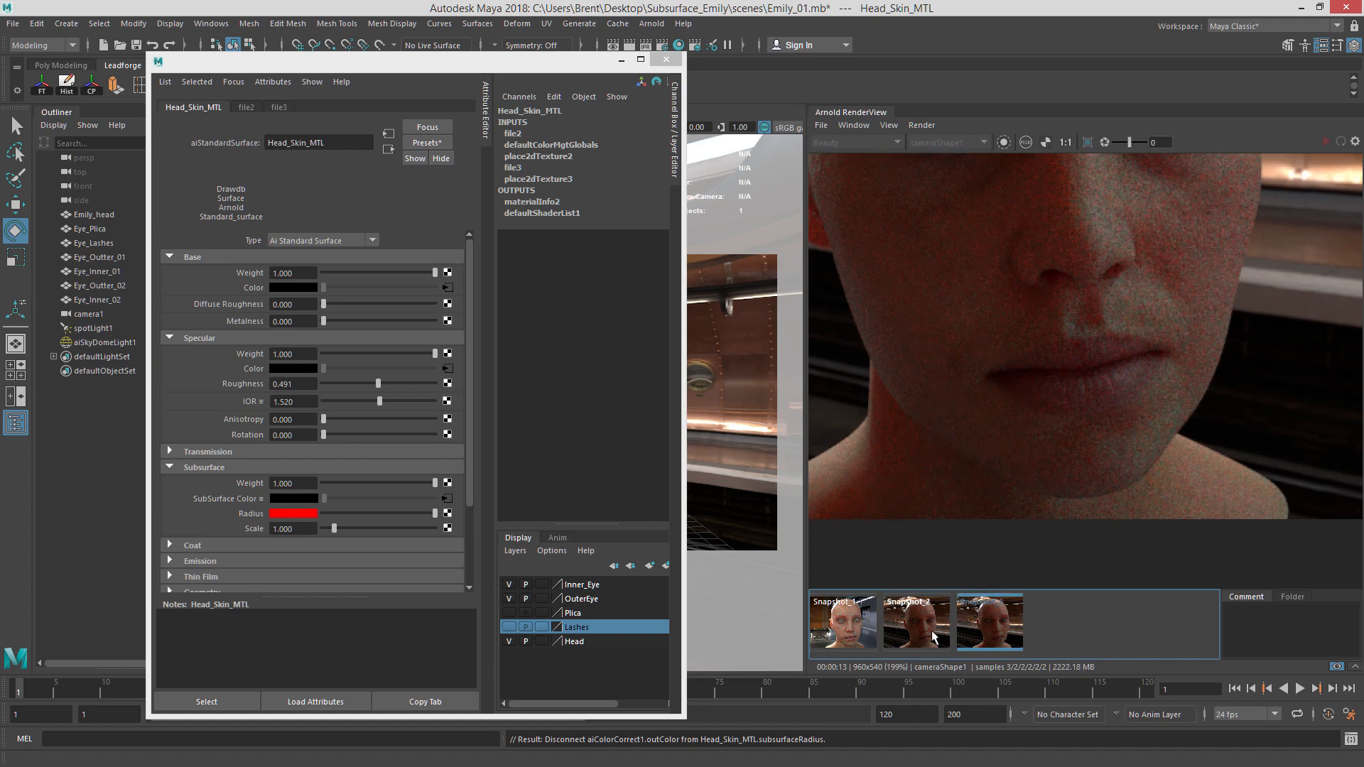
click(999, 622)
click(923, 612)
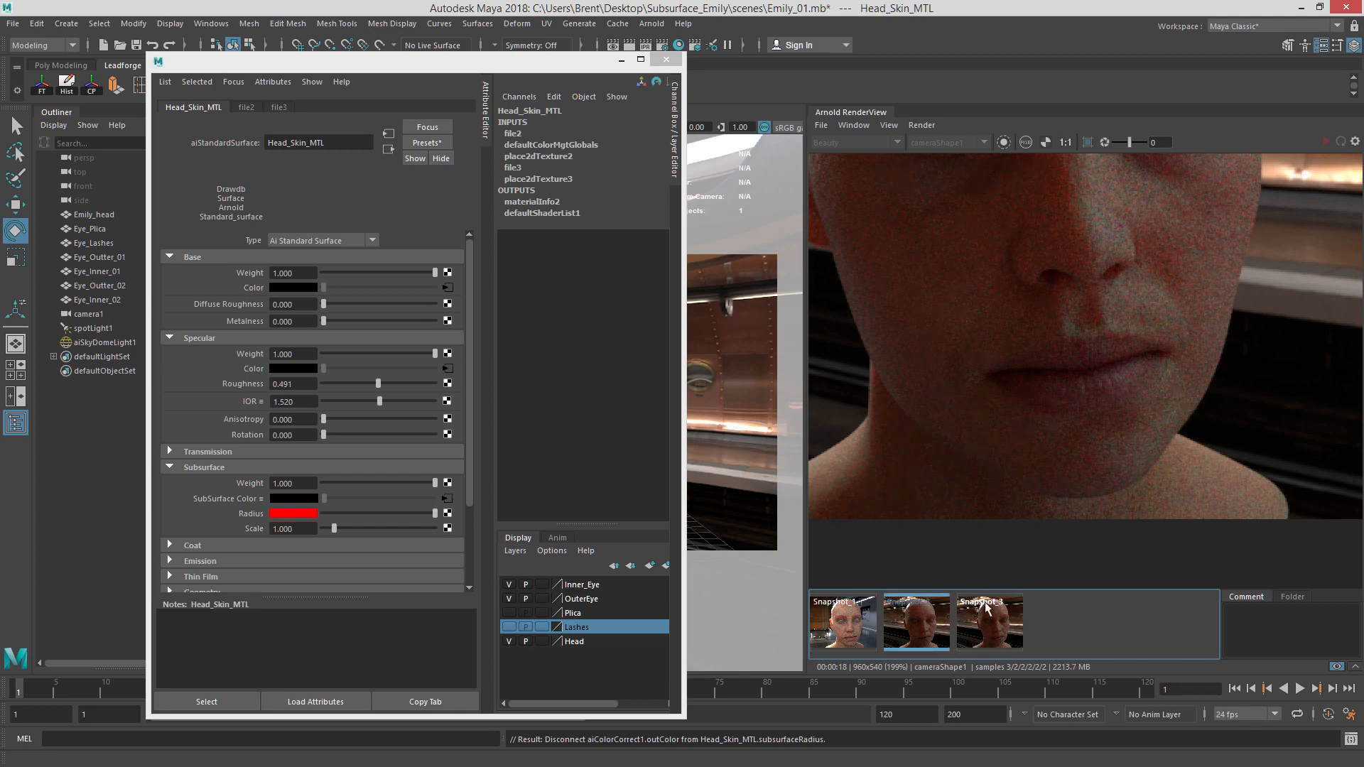
click(991, 613)
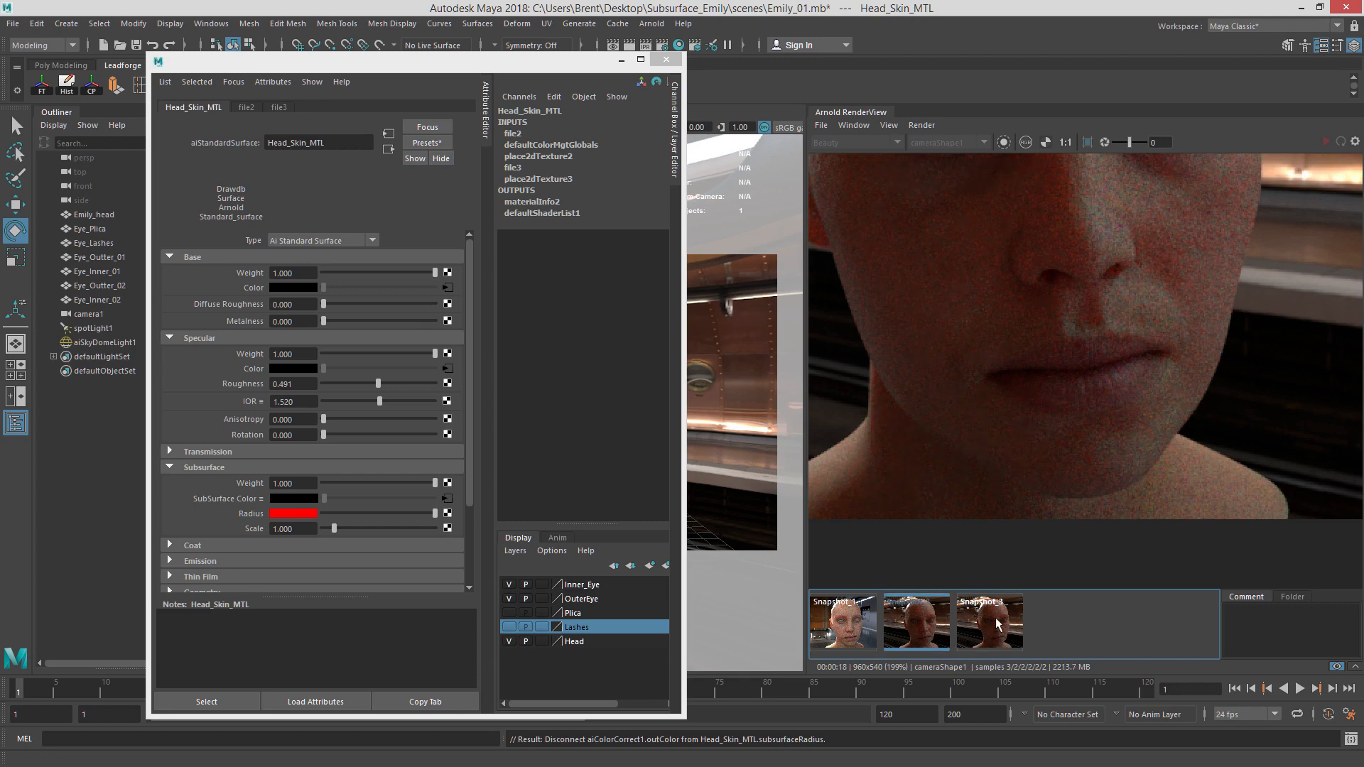
click(945, 631)
scroll(1035, 443, down, 2)
middle_drag(925, 428, 1097, 418)
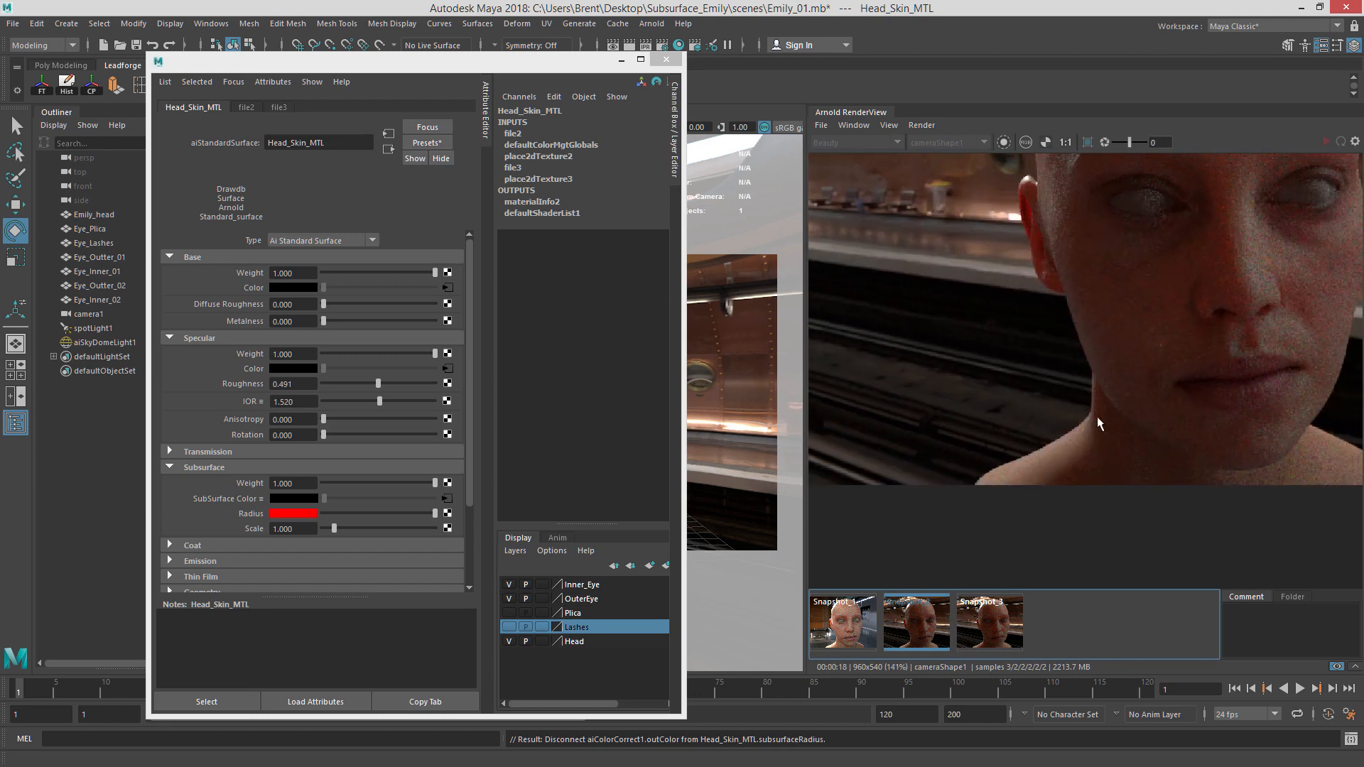
click(988, 630)
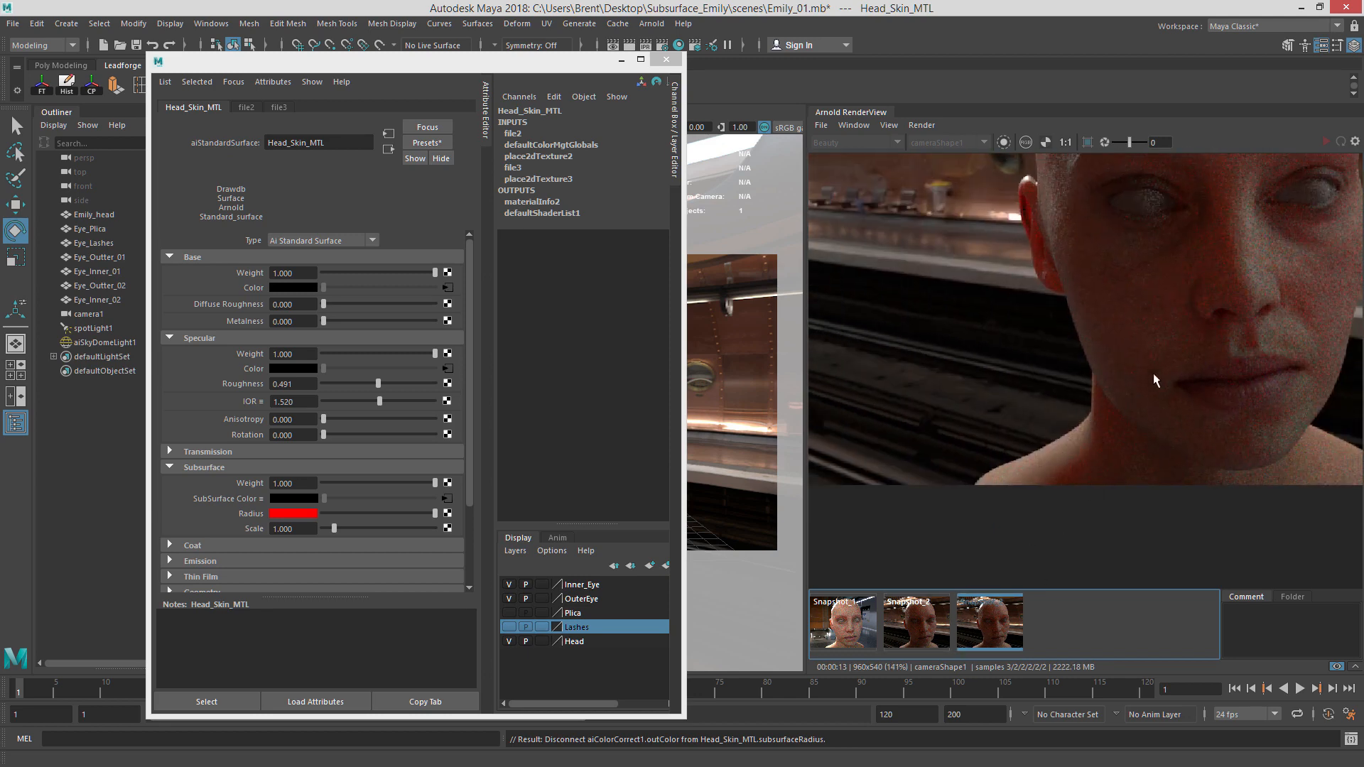
middle_drag(1199, 385, 1053, 426)
click(916, 623)
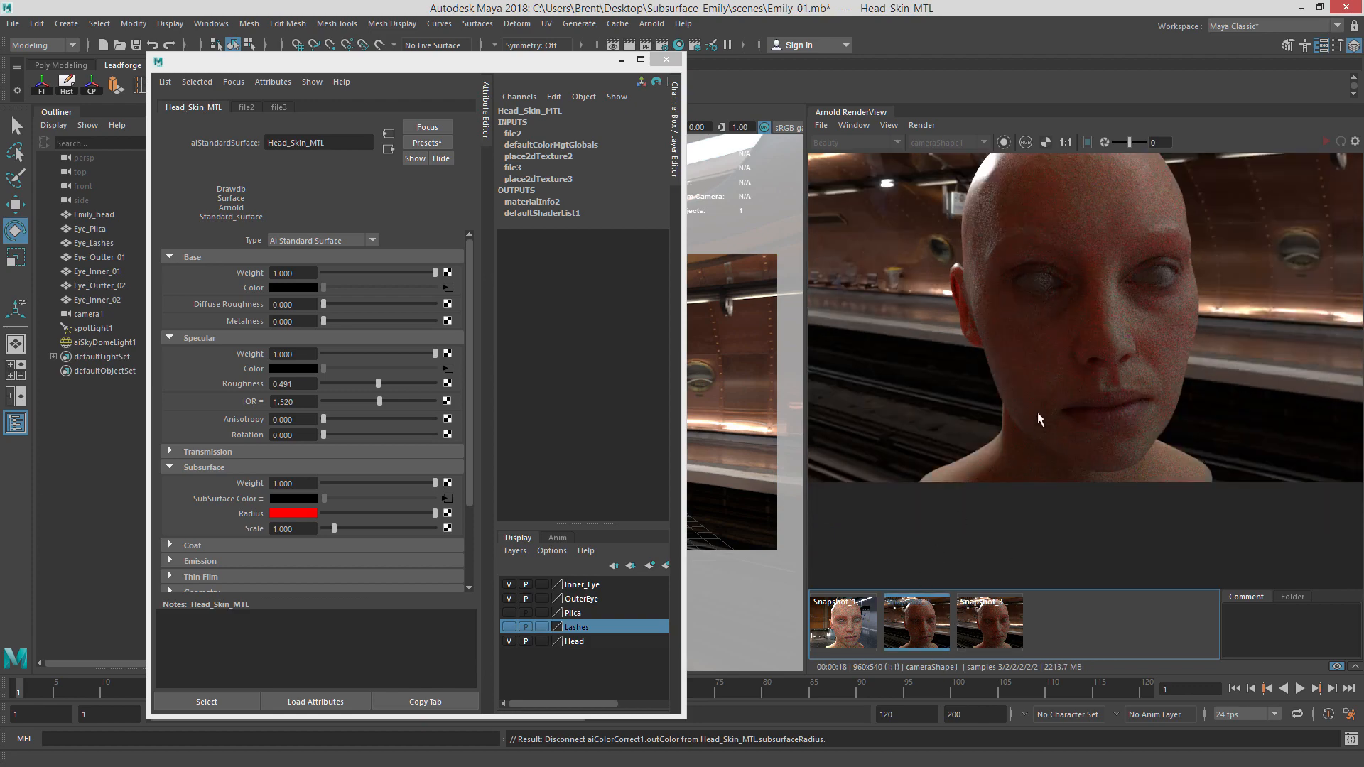
scroll(1097, 348, down, 1)
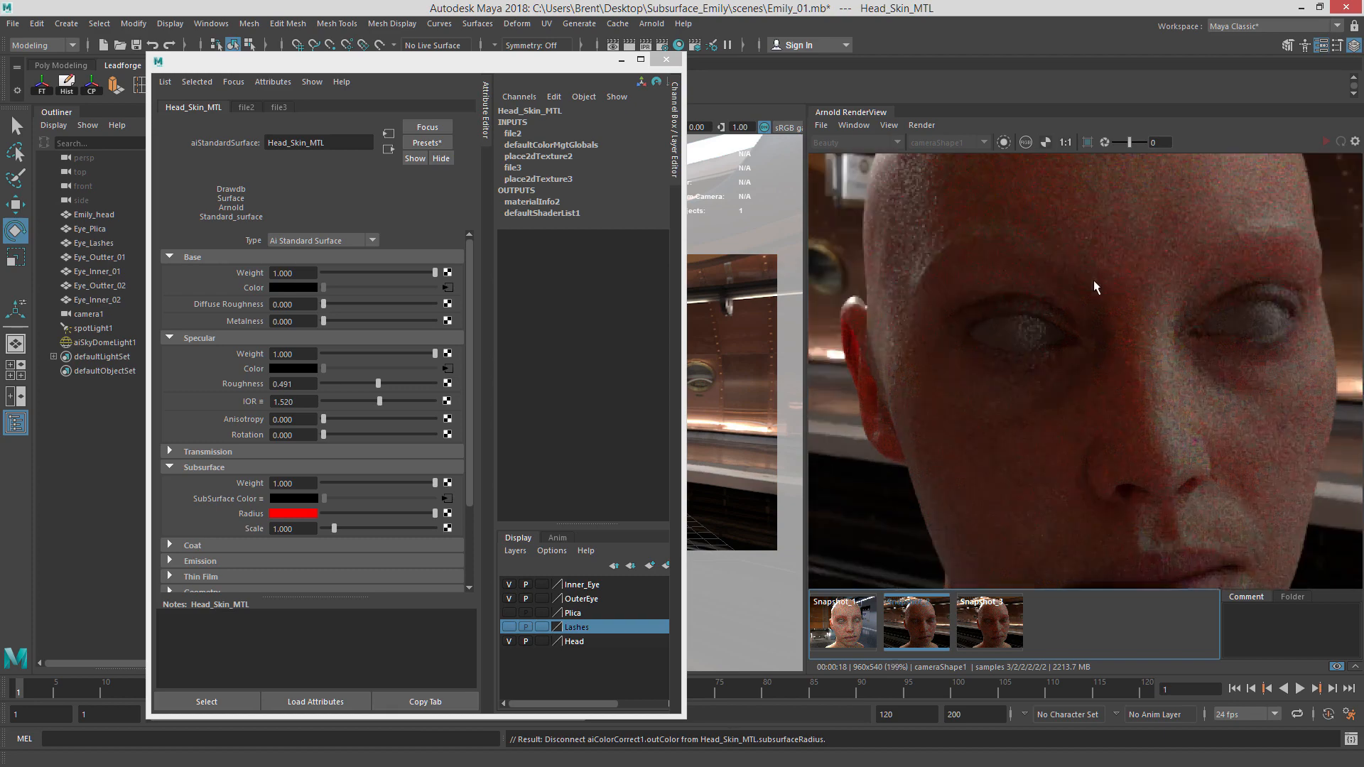
scroll(1136, 373, down, 1)
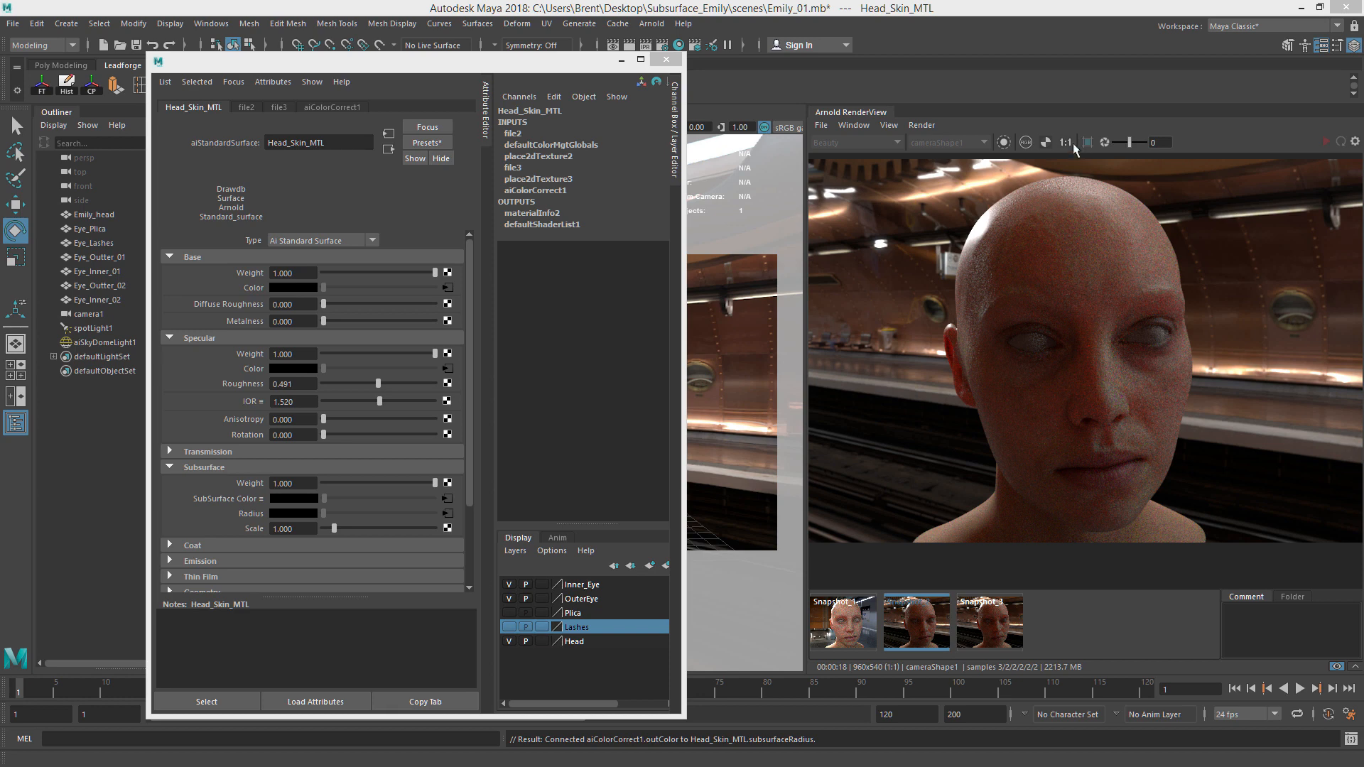
Update the full scene and rerun the render with aiColorCorrect1 feeding Head_Skin_MTL's subsurface radius.
click(922, 124)
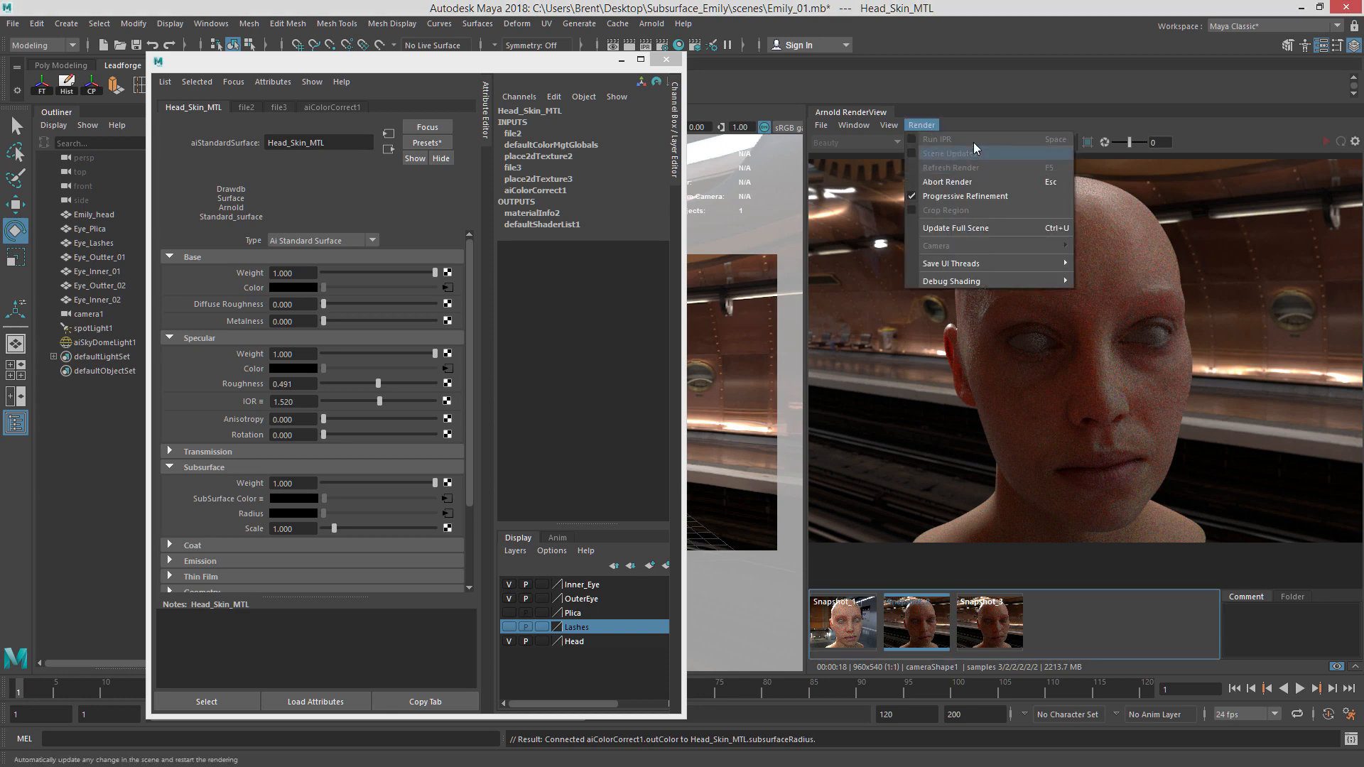
click(986, 224)
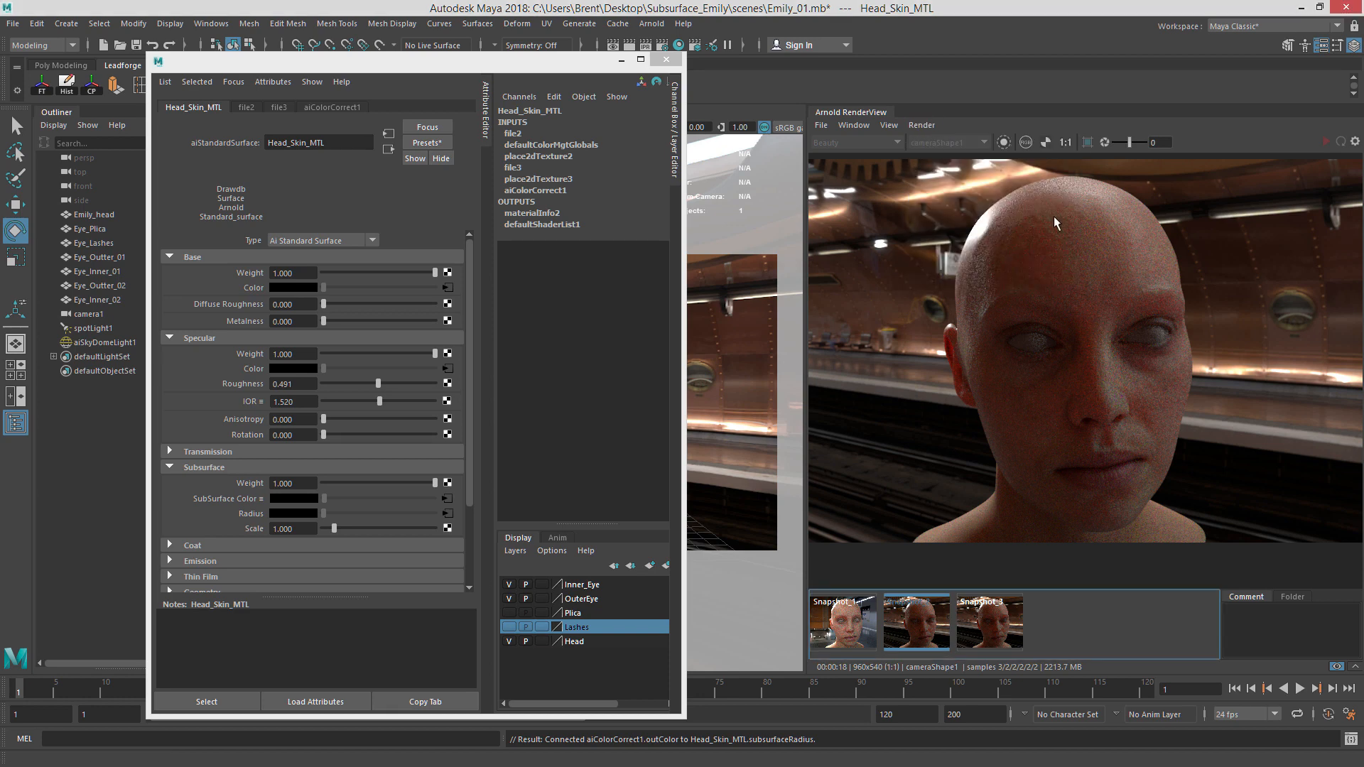
click(927, 127)
click(928, 128)
click(929, 128)
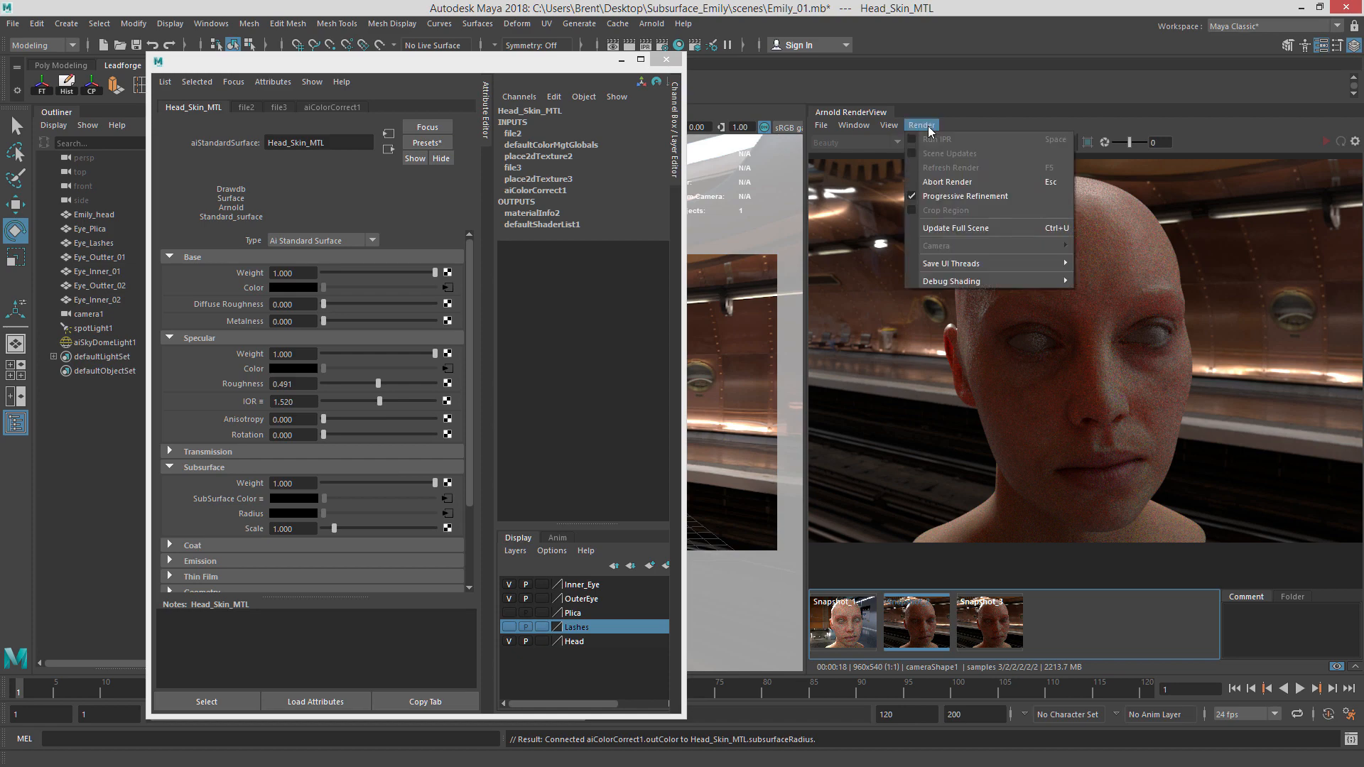
click(956, 228)
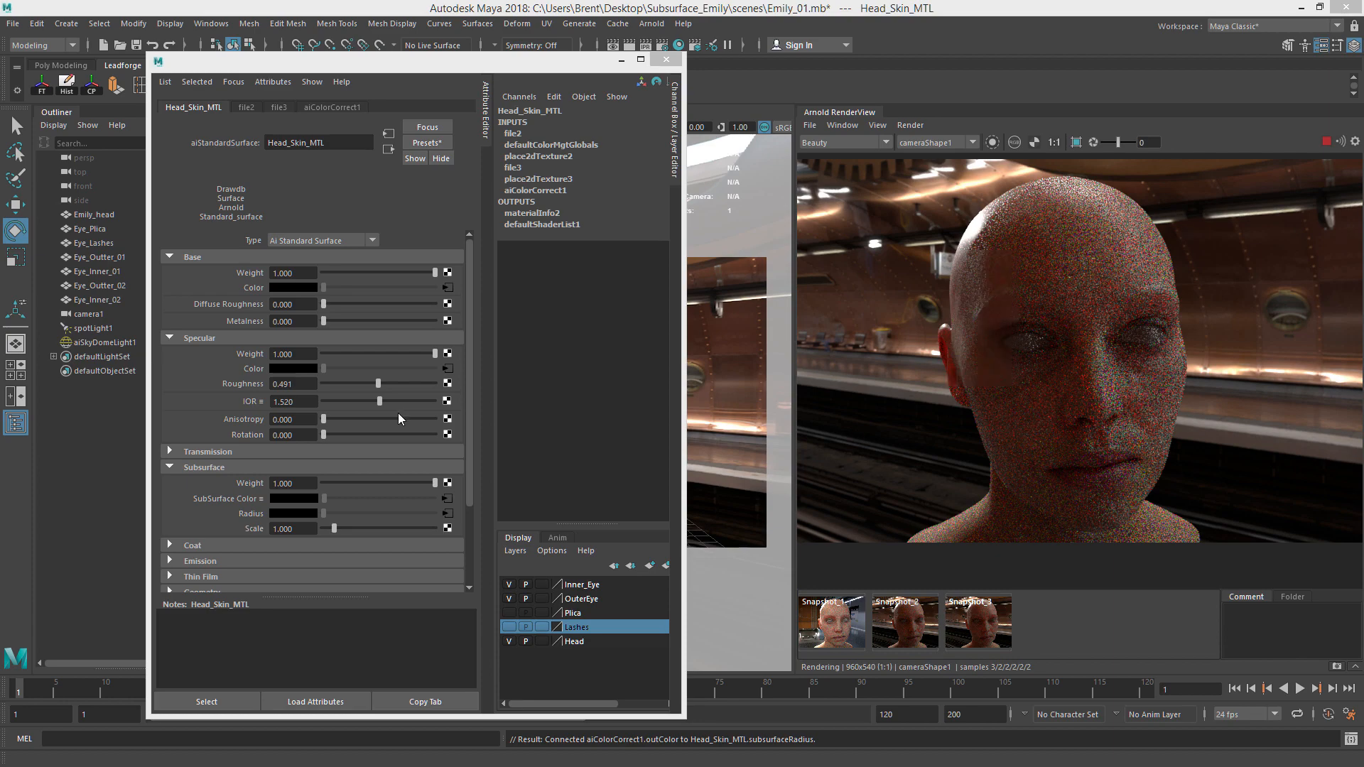
Return to the Hypershade graph beside the render, and select file2 to examine its connections into Head_Skin_MTL and aiColorCorrect1.
drag(412, 63, 1318, 105)
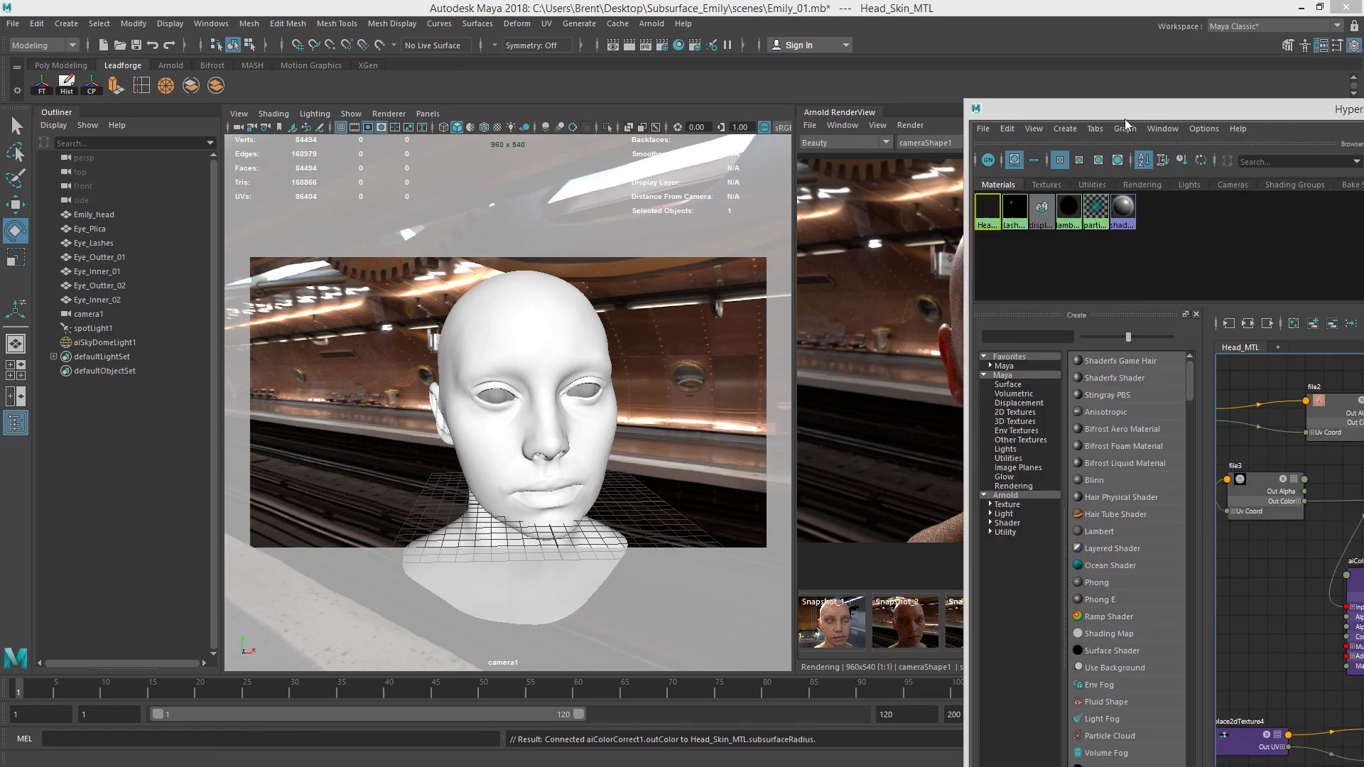
drag(1137, 100, 556, 51)
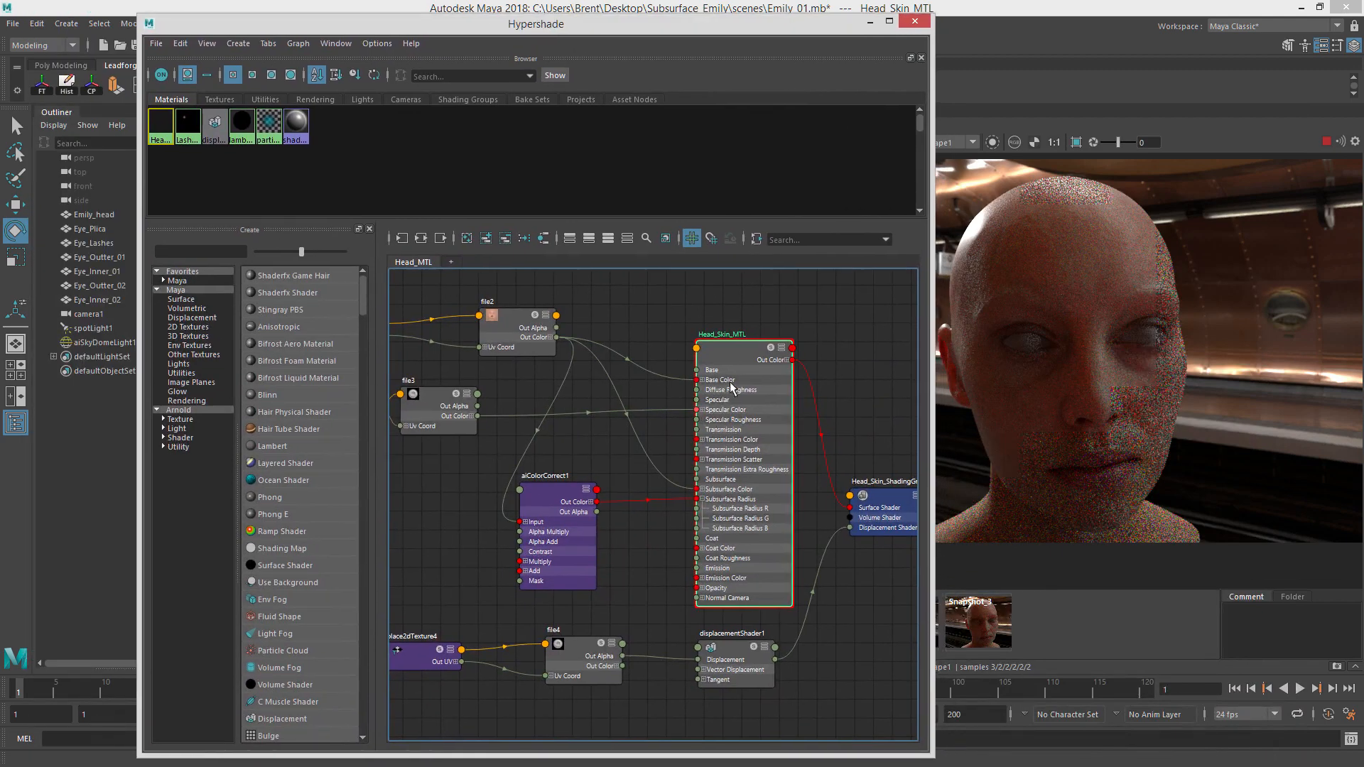
scroll(770, 367, down, 4)
scroll(769, 367, up, 5)
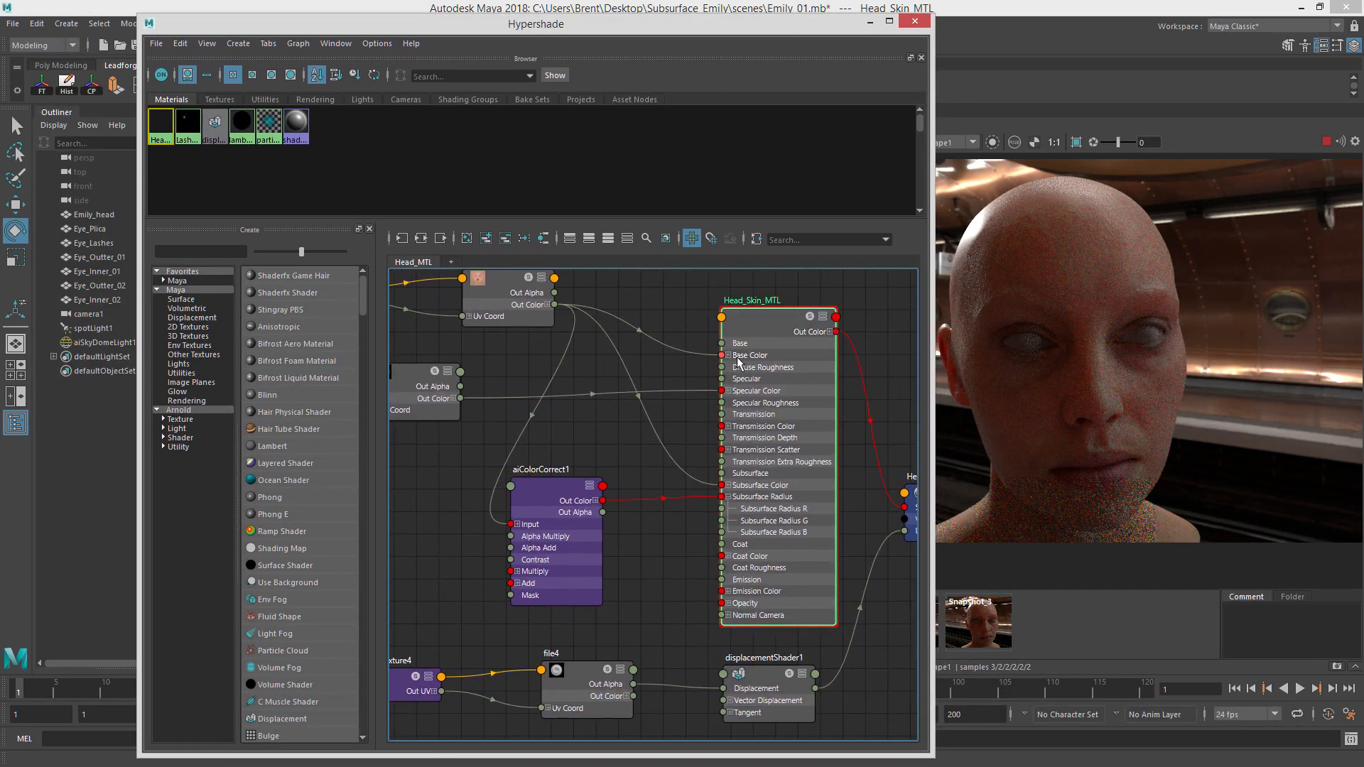
drag(494, 285, 488, 293)
alt+middle_drag(654, 358, 754, 384)
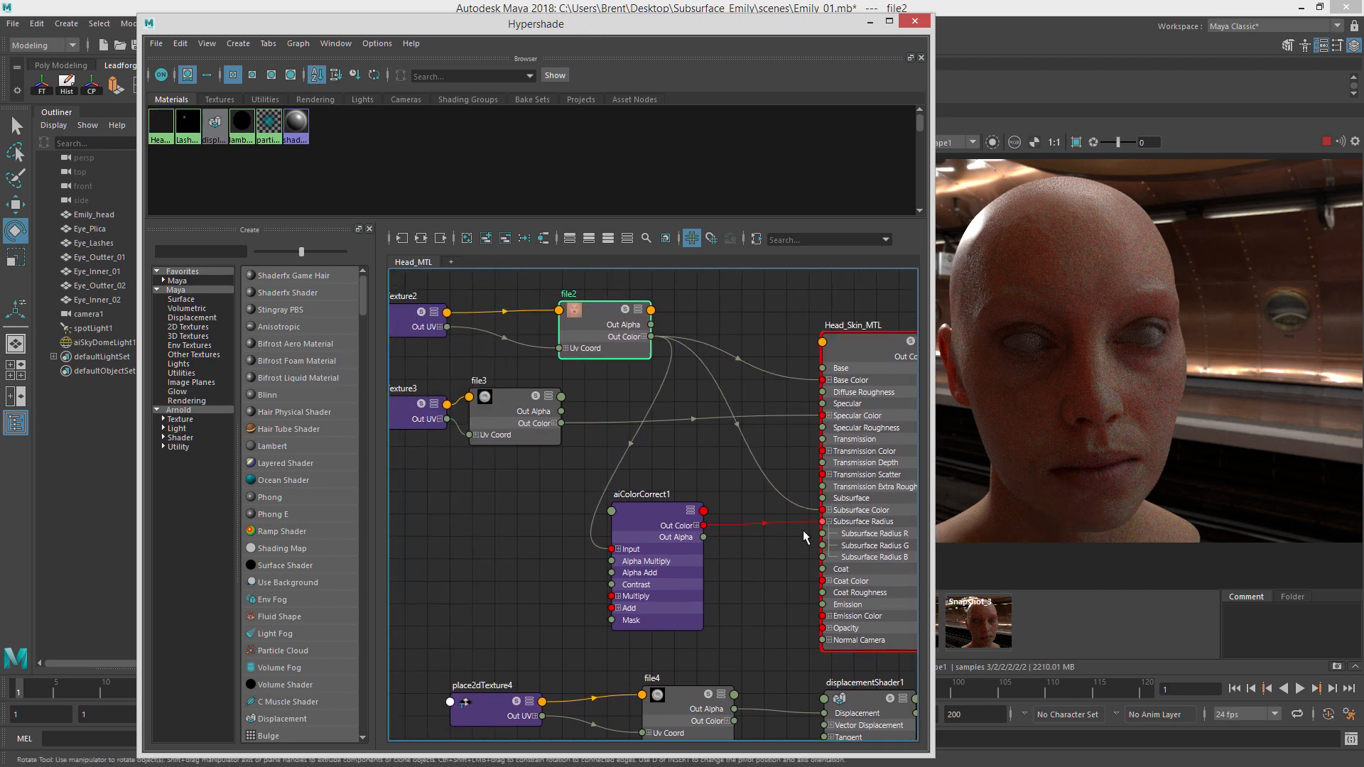
Collapse the aiColorCorrect1 node to its simple display and place it between the file3 and file4 nodes.
click(655, 523)
key(1)
drag(657, 524, 610, 631)
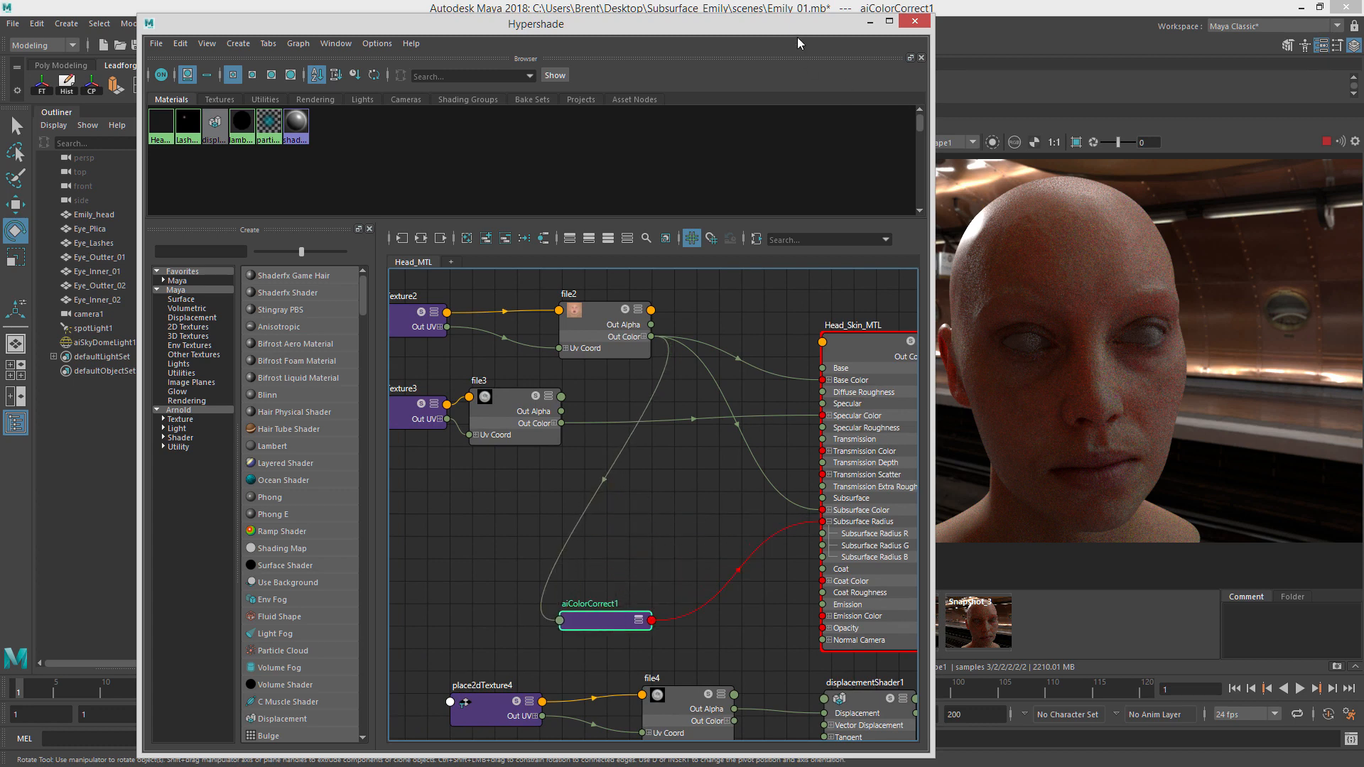
Stop the render and add a second aiColorCorrect node to the Head_MTL graph.
drag(798, 44, 711, 38)
click(1326, 142)
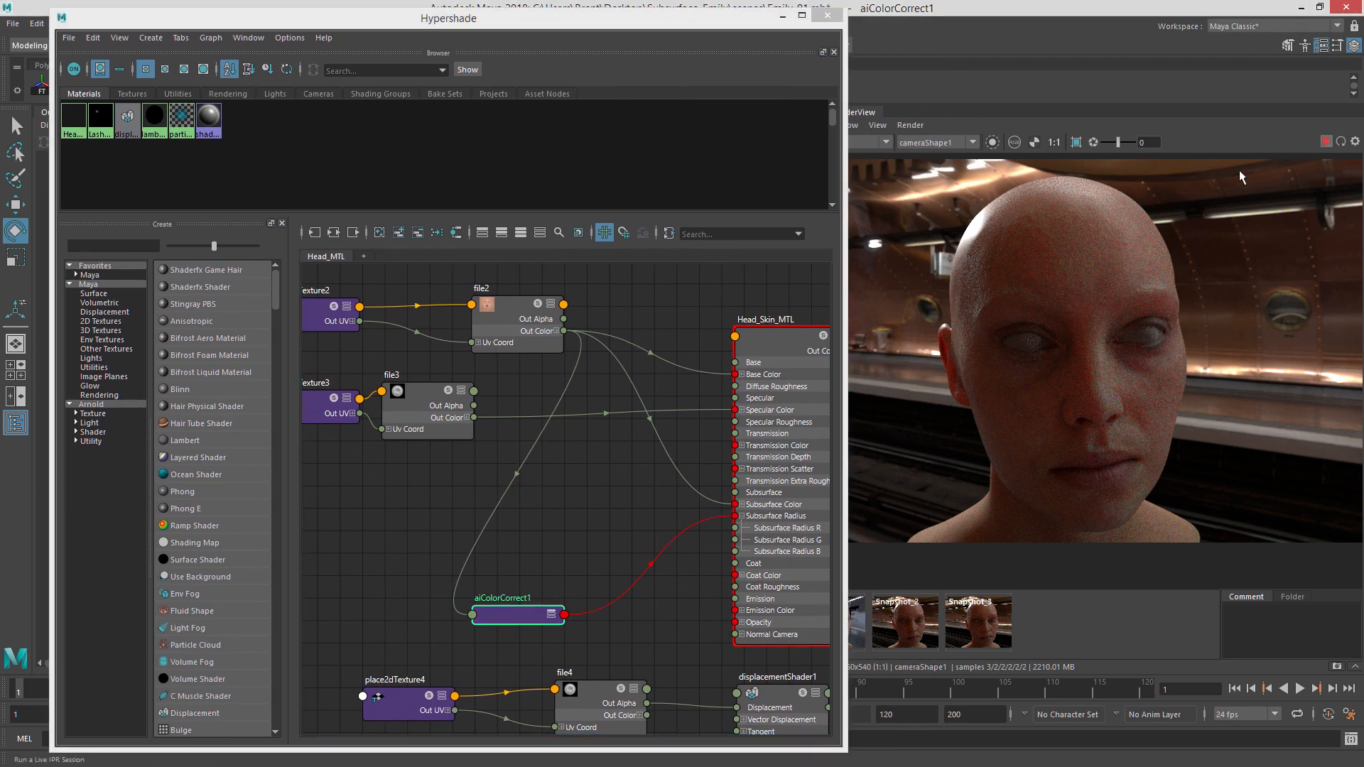
click(653, 488)
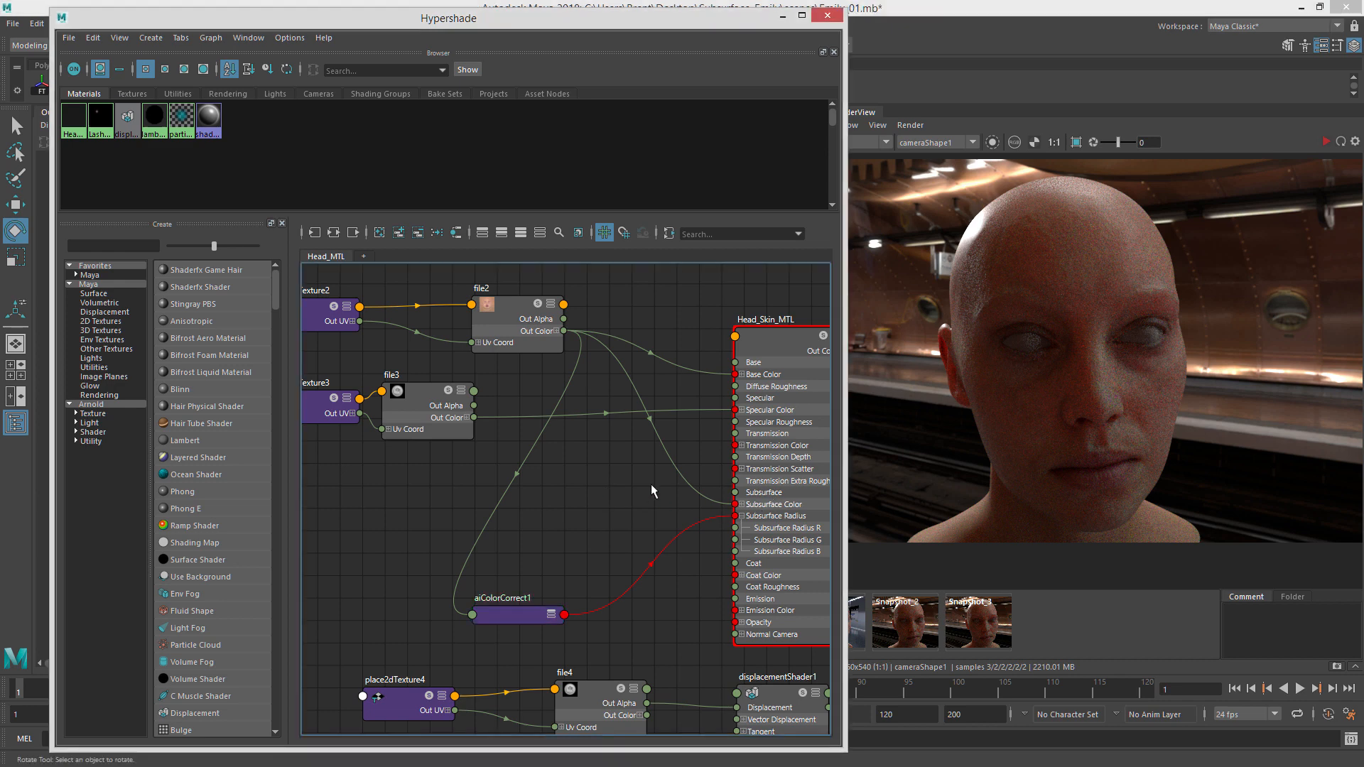
key(Tab)
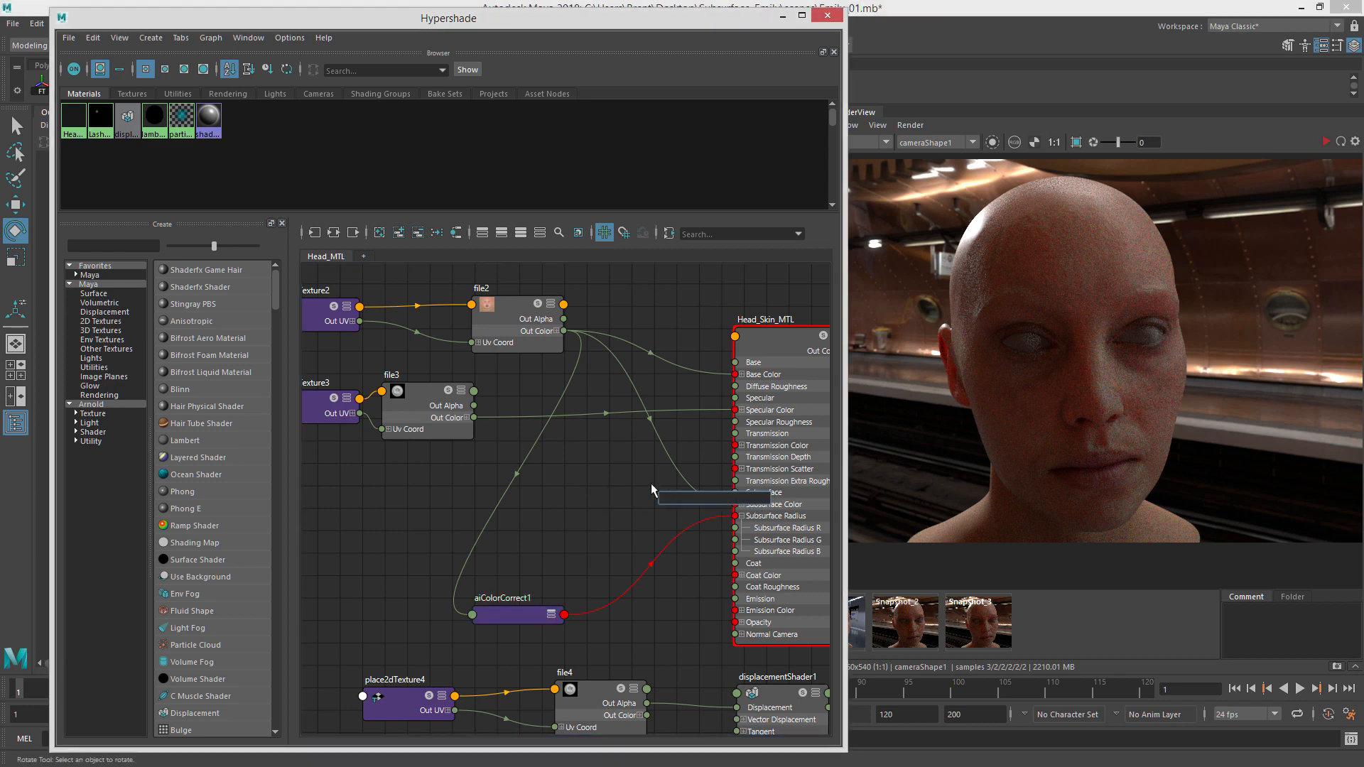
text(aiColor)
key(Down)
key(Down)
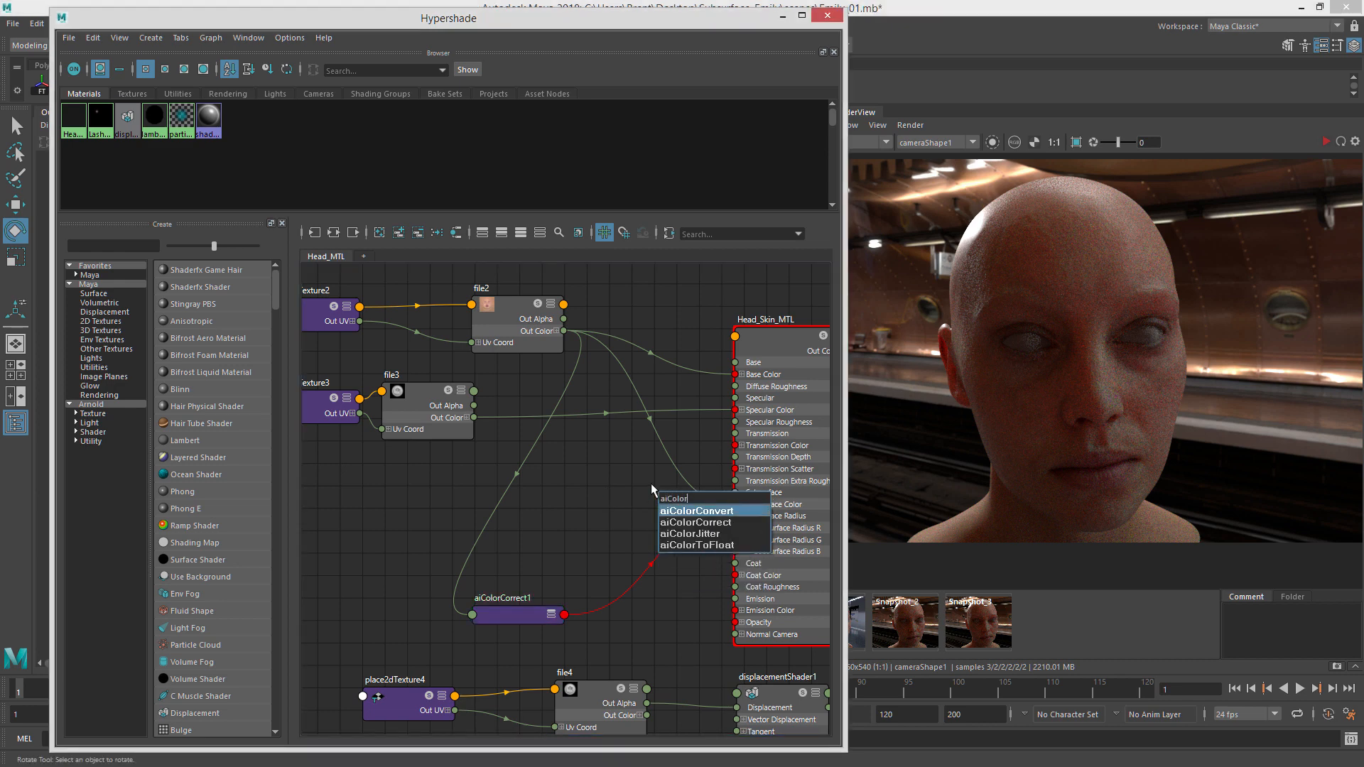
key(Return)
Connect file2's Out Color through aiColorCorrect2 into Head_Skin_MTL's Subsurface Color, and place the collapsed node between them.
drag(683, 511, 581, 461)
drag(565, 332, 557, 492)
drag(648, 469, 736, 503)
key(1)
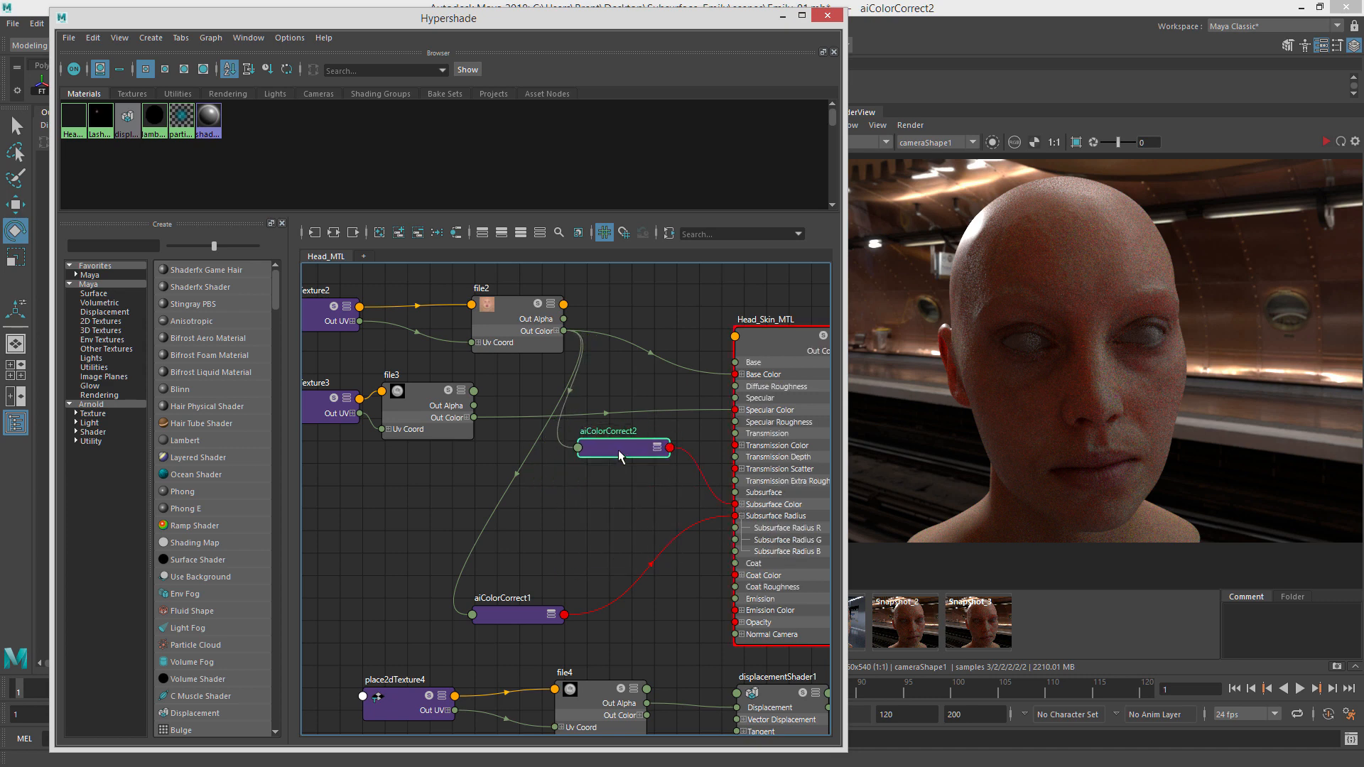
drag(621, 455, 596, 499)
key(3)
key(1)
key(3)
key(1)
Isolate aiColorCorrect2 in the render view and bring its attributes up beside the preview.
drag(1363, 87, 488, 65)
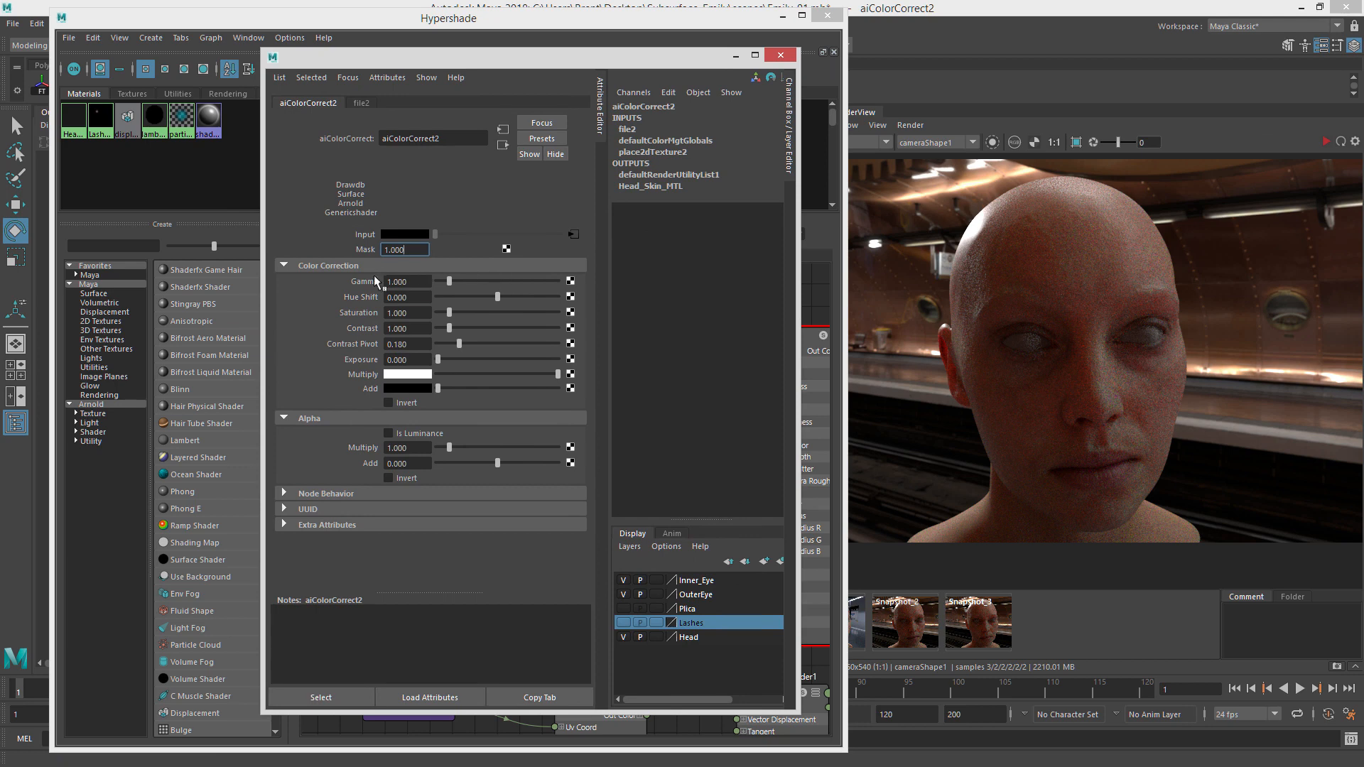
click(992, 144)
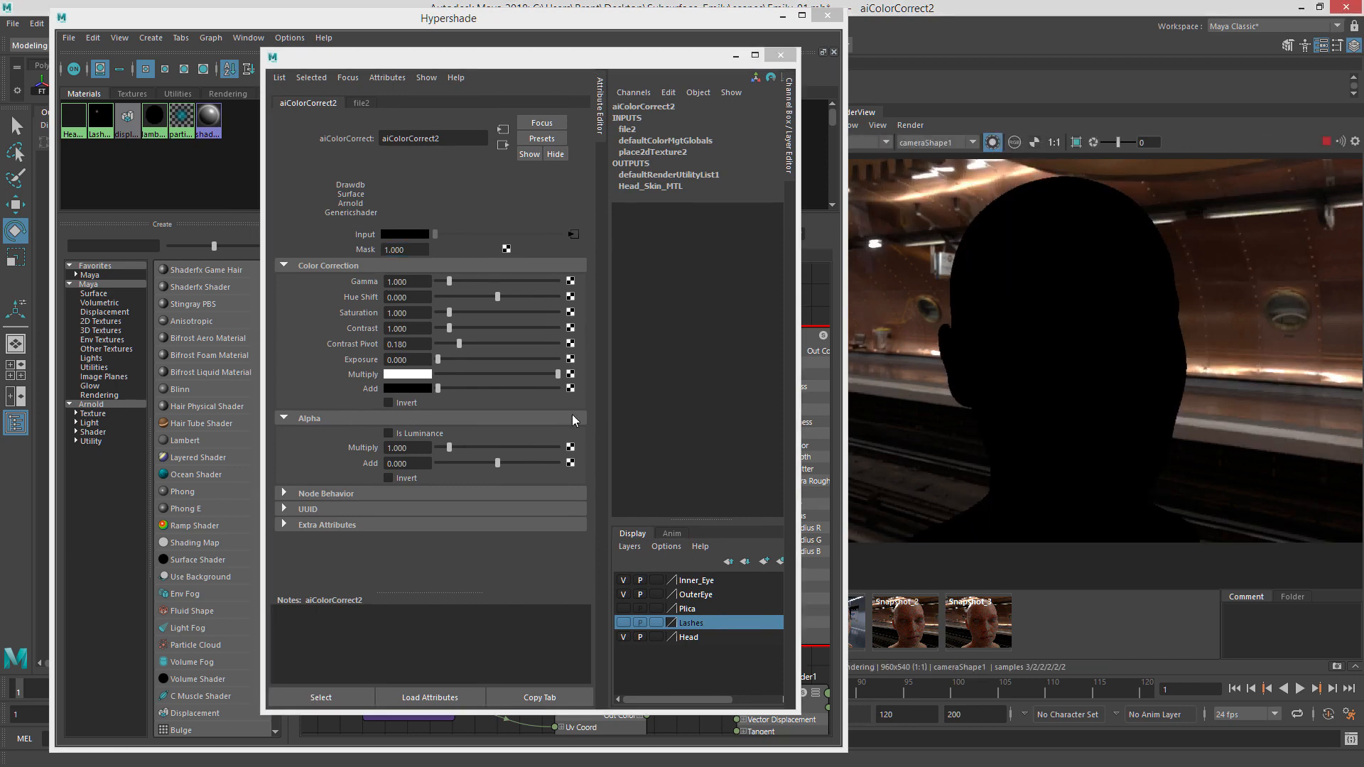
click(736, 55)
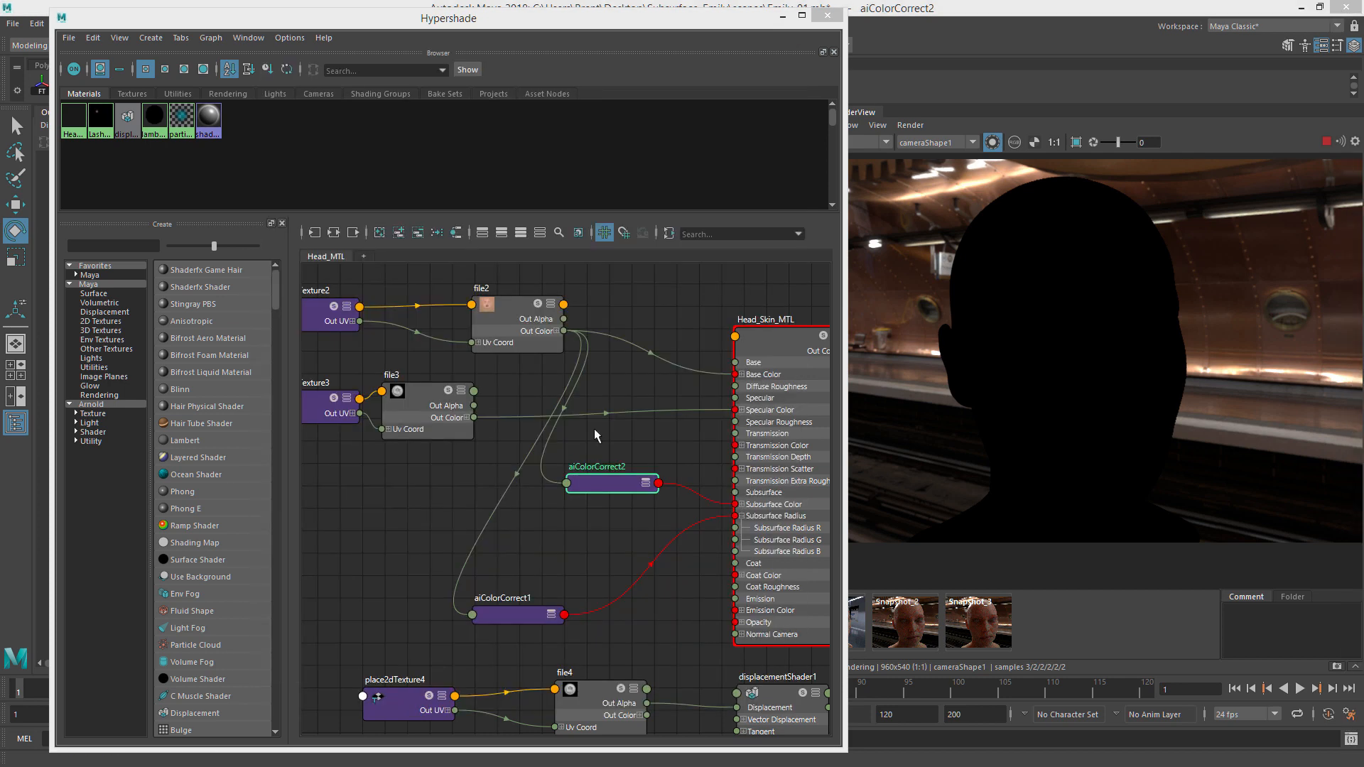
click(666, 464)
click(617, 484)
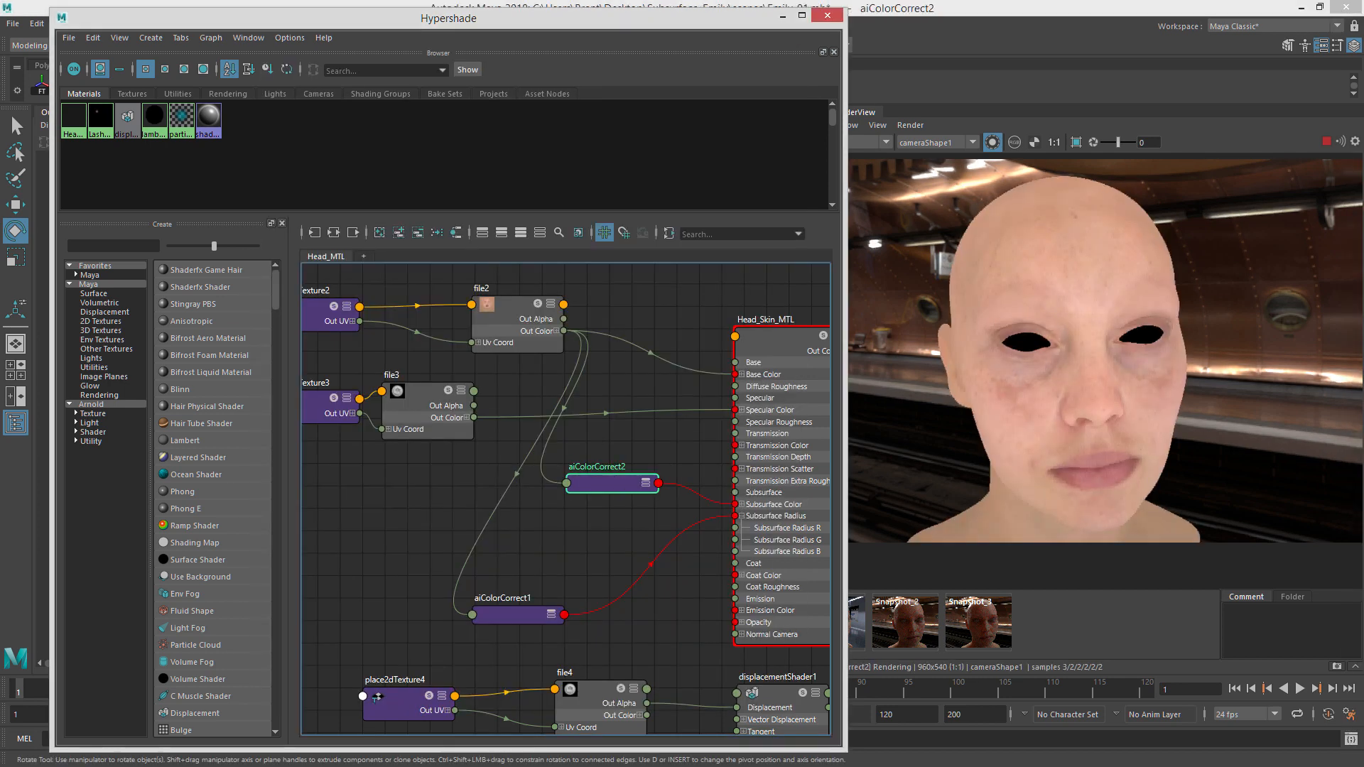
drag(0, 33, 524, 64)
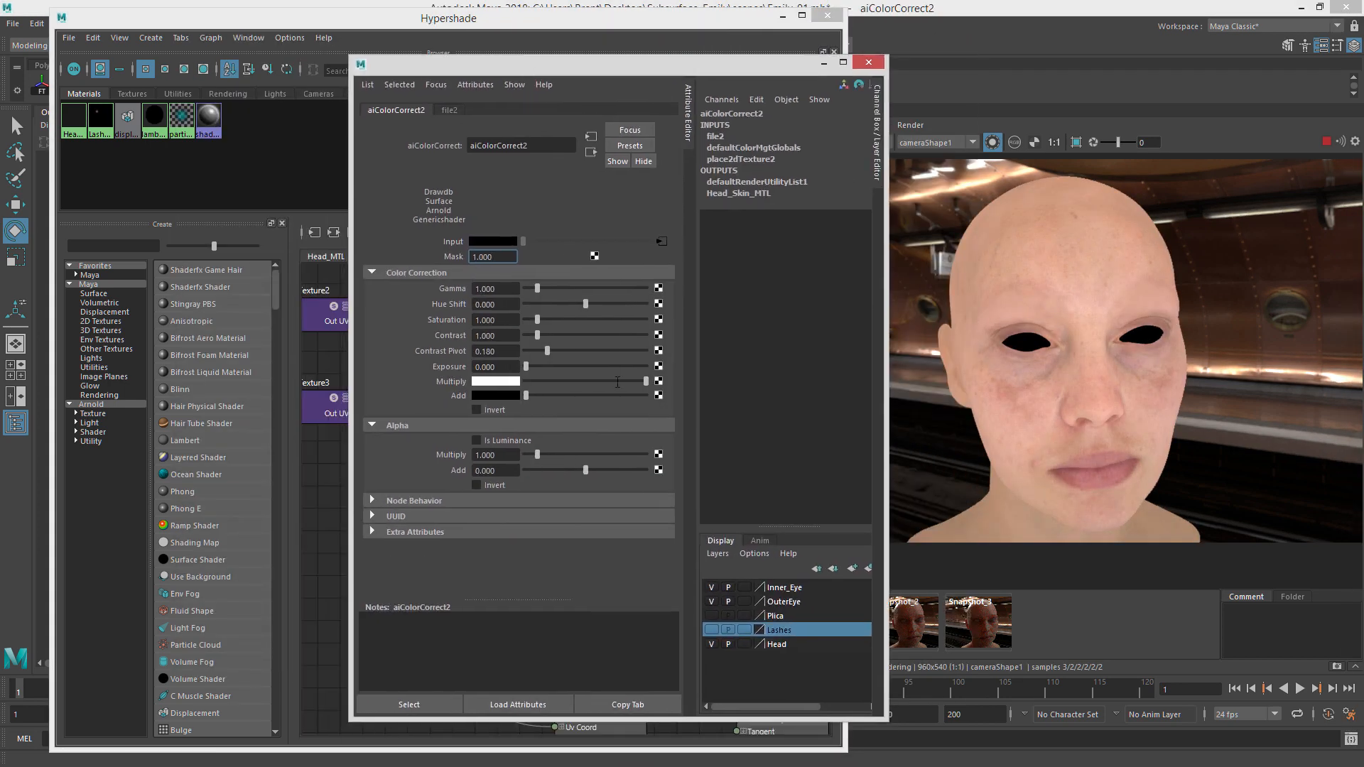
Set aiColorCorrect2's Hue Shift to -0.006 and Saturation to 1.257.
drag(584, 305, 587, 308)
drag(545, 324, 544, 321)
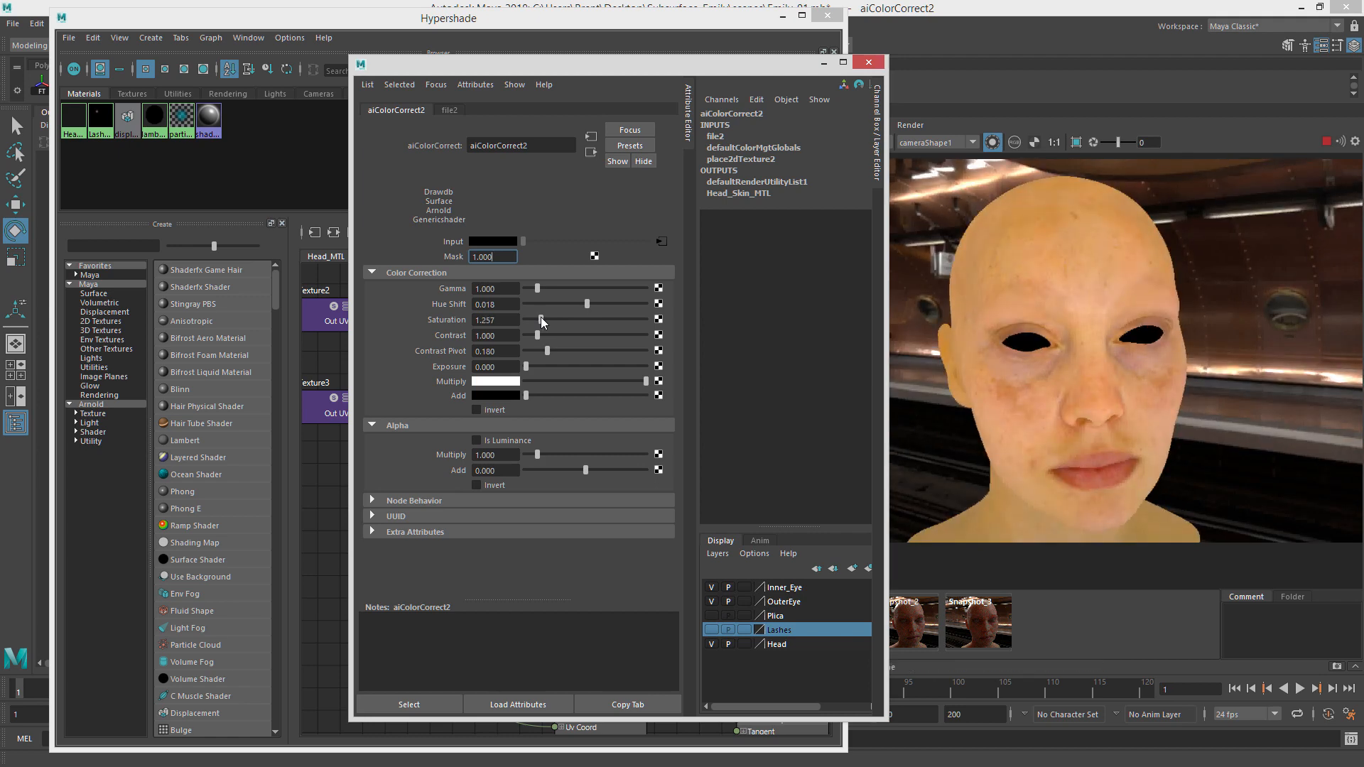
drag(587, 306, 586, 307)
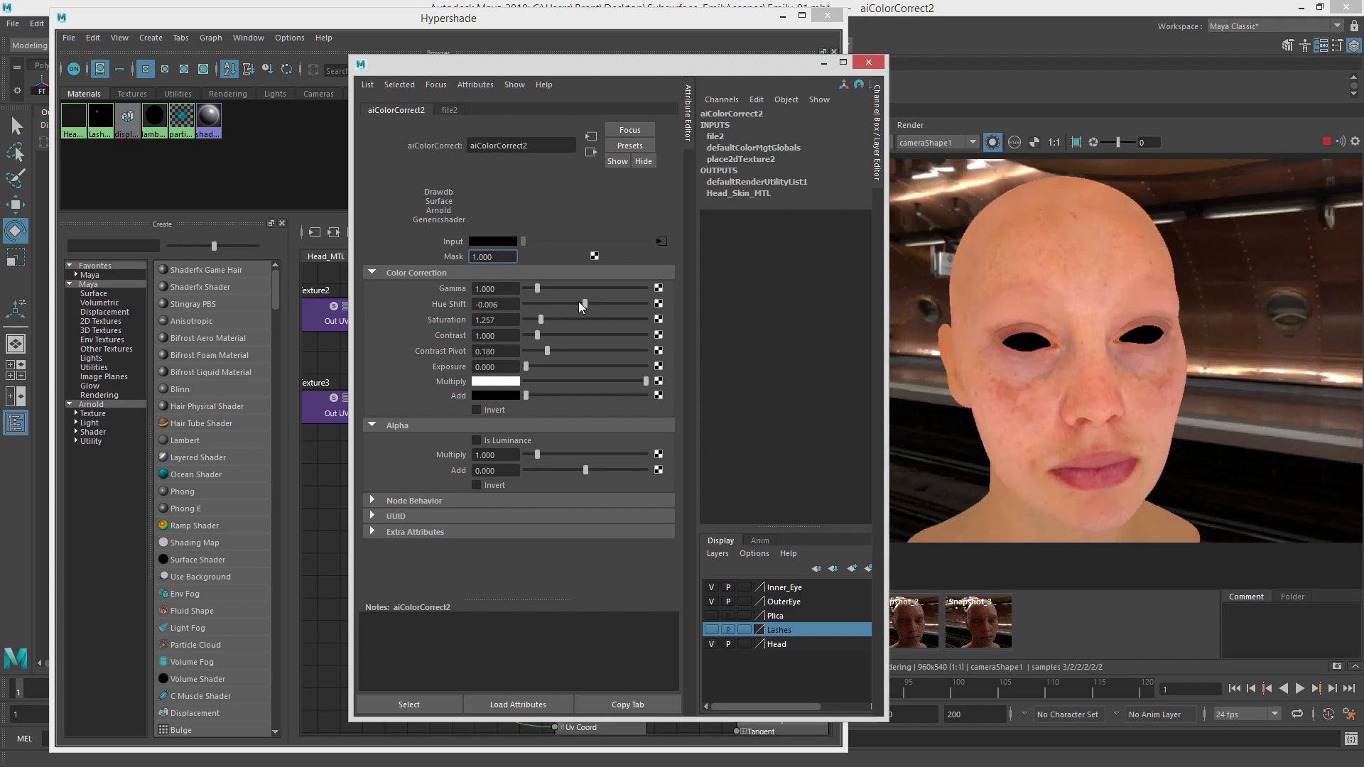
Lower aiColorCorrect2's Gamma, trying values such as 0.7 and 0.9, and move its attributes off the graph.
click(509, 289)
text(.7)
key(Return)
key(BackSpace)
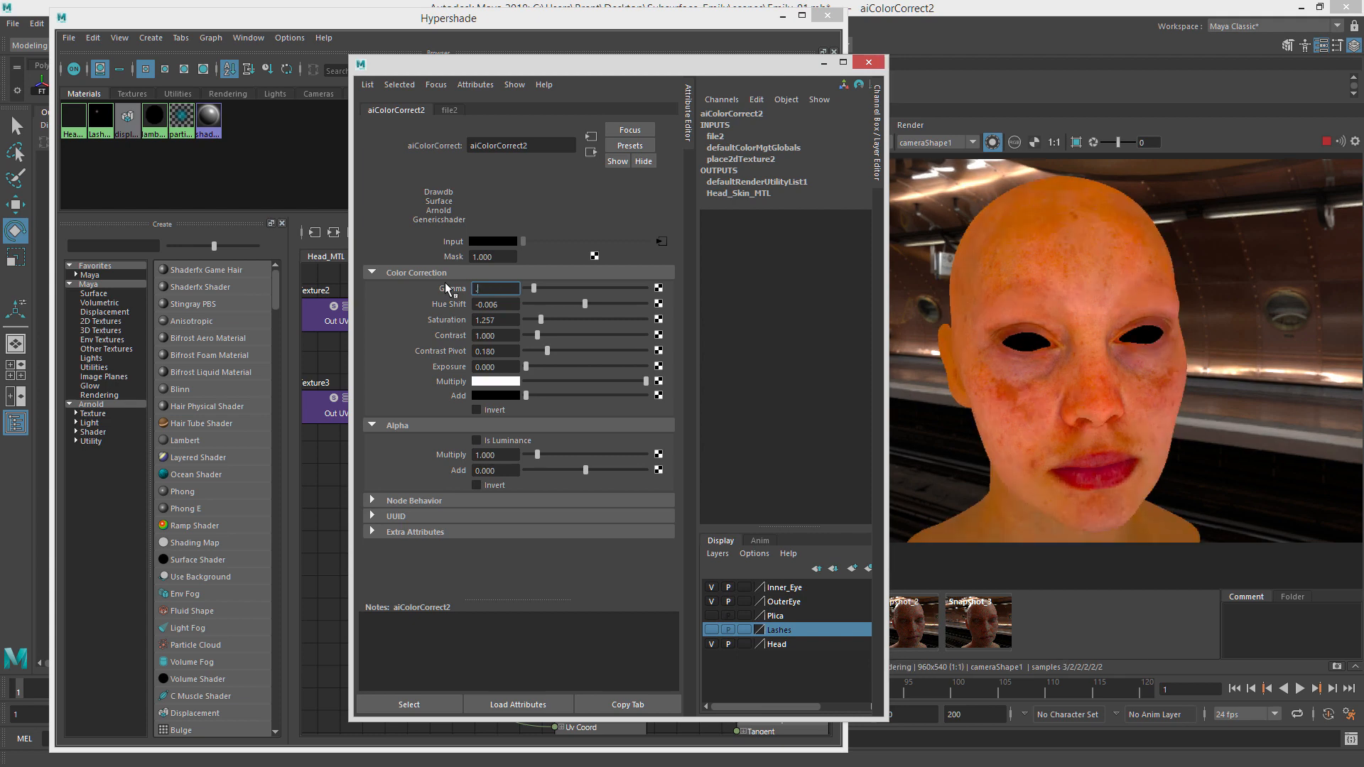
text(9)
key(Return)
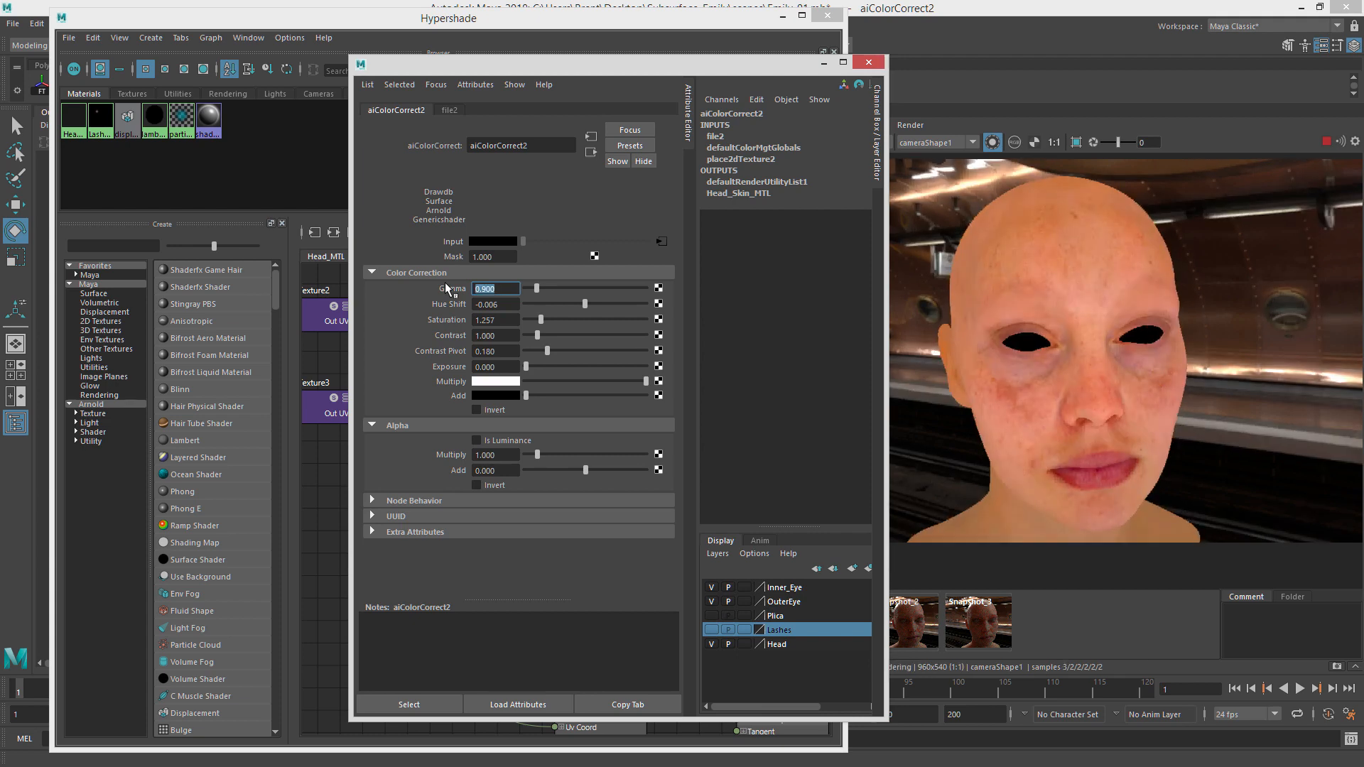
text(.9)
key(Return)
drag(589, 65, 1363, 146)
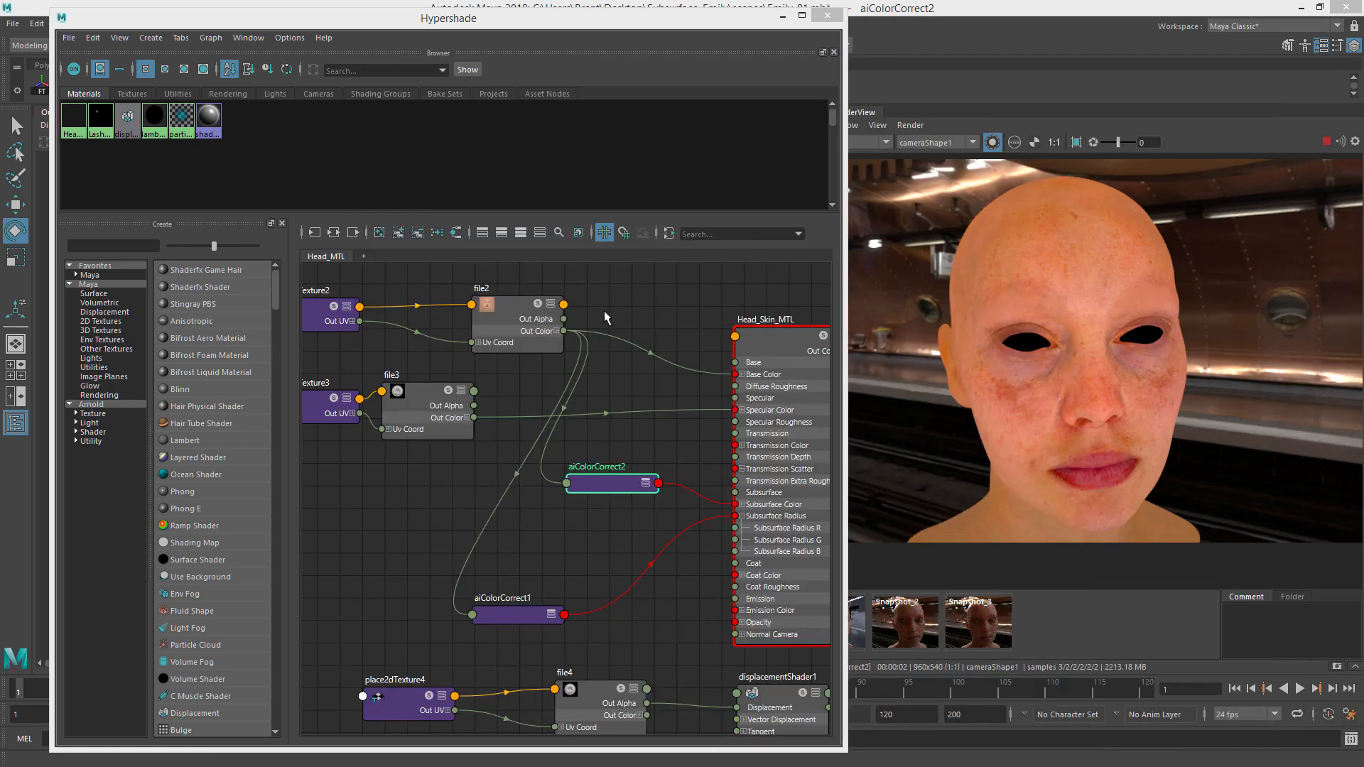
Compare the isolated previews of file2 and aiColorCorrect2.
click(548, 325)
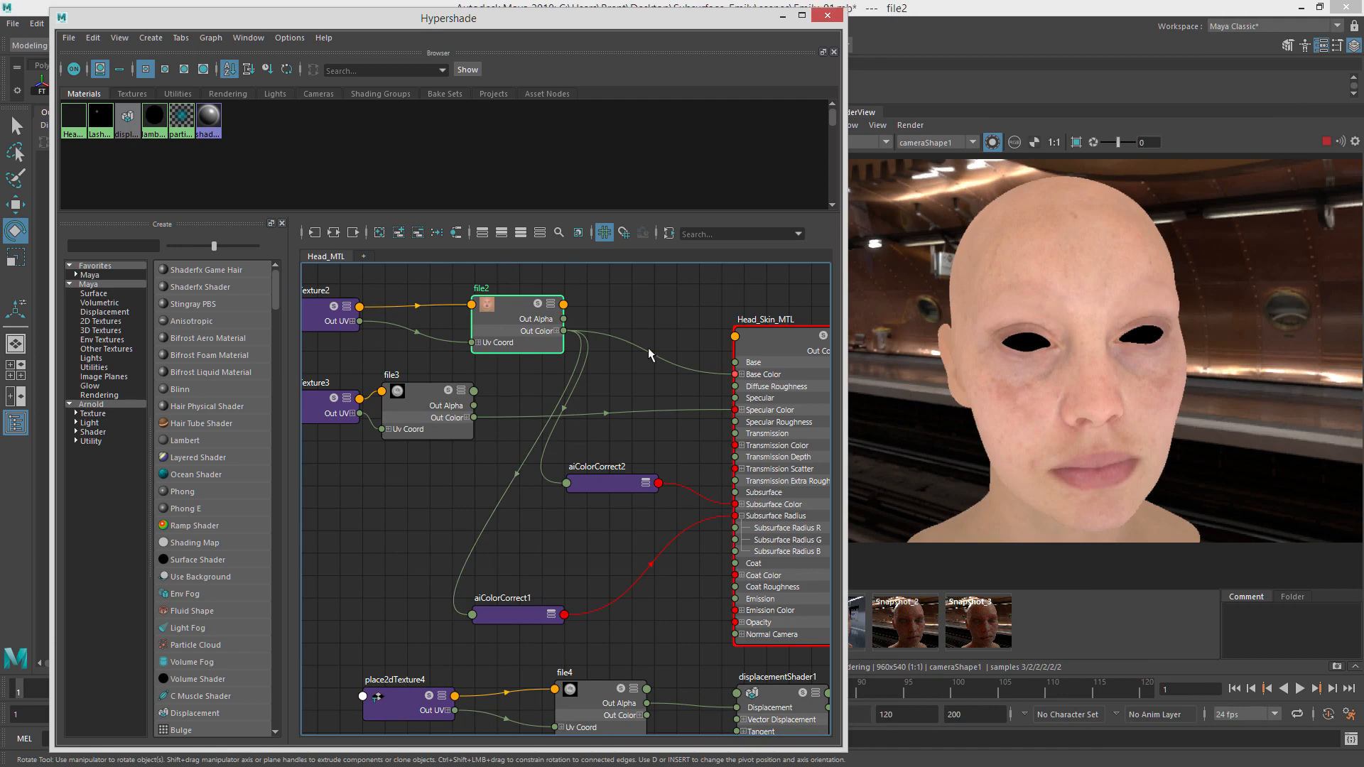
click(611, 485)
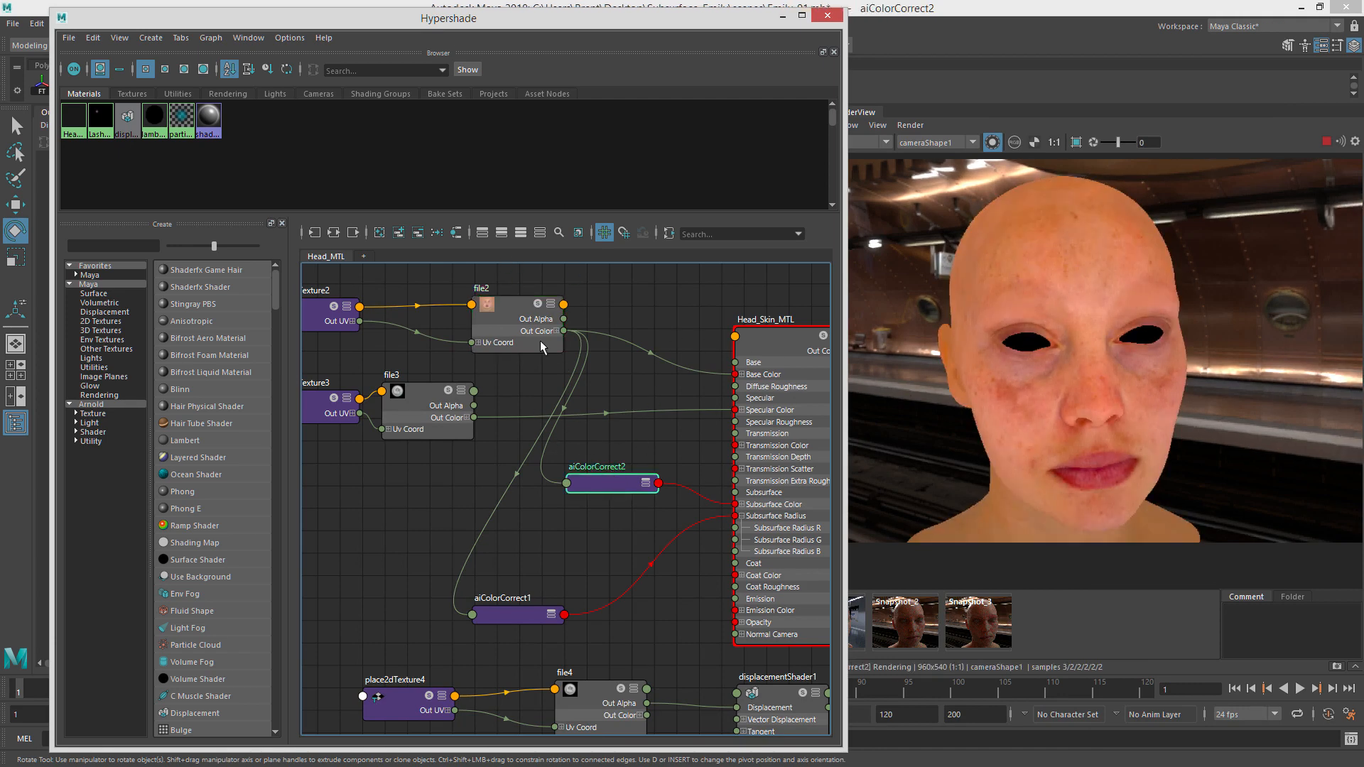
alt+middle_drag(707, 504, 638, 506)
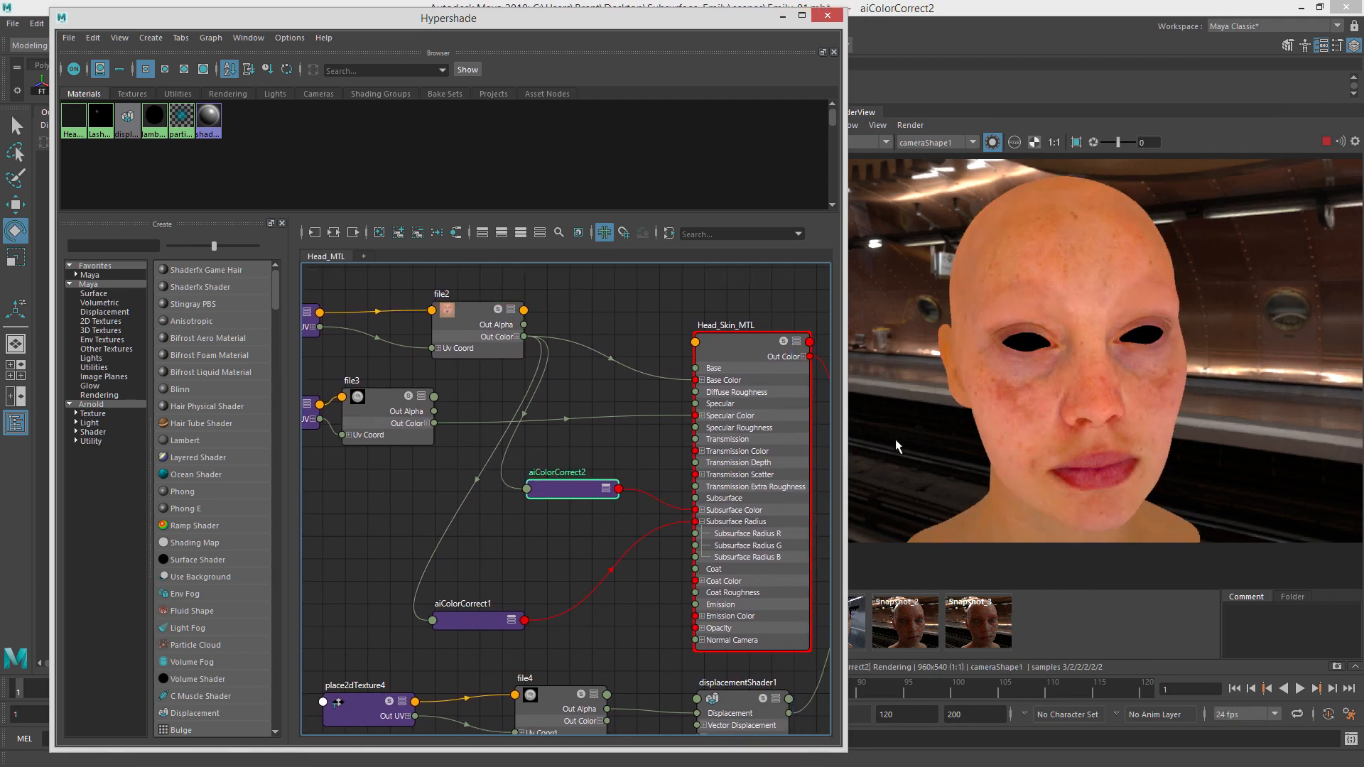
Render the full shading with the corrected subsurface color, inspect the face up close, and stop the render.
click(991, 144)
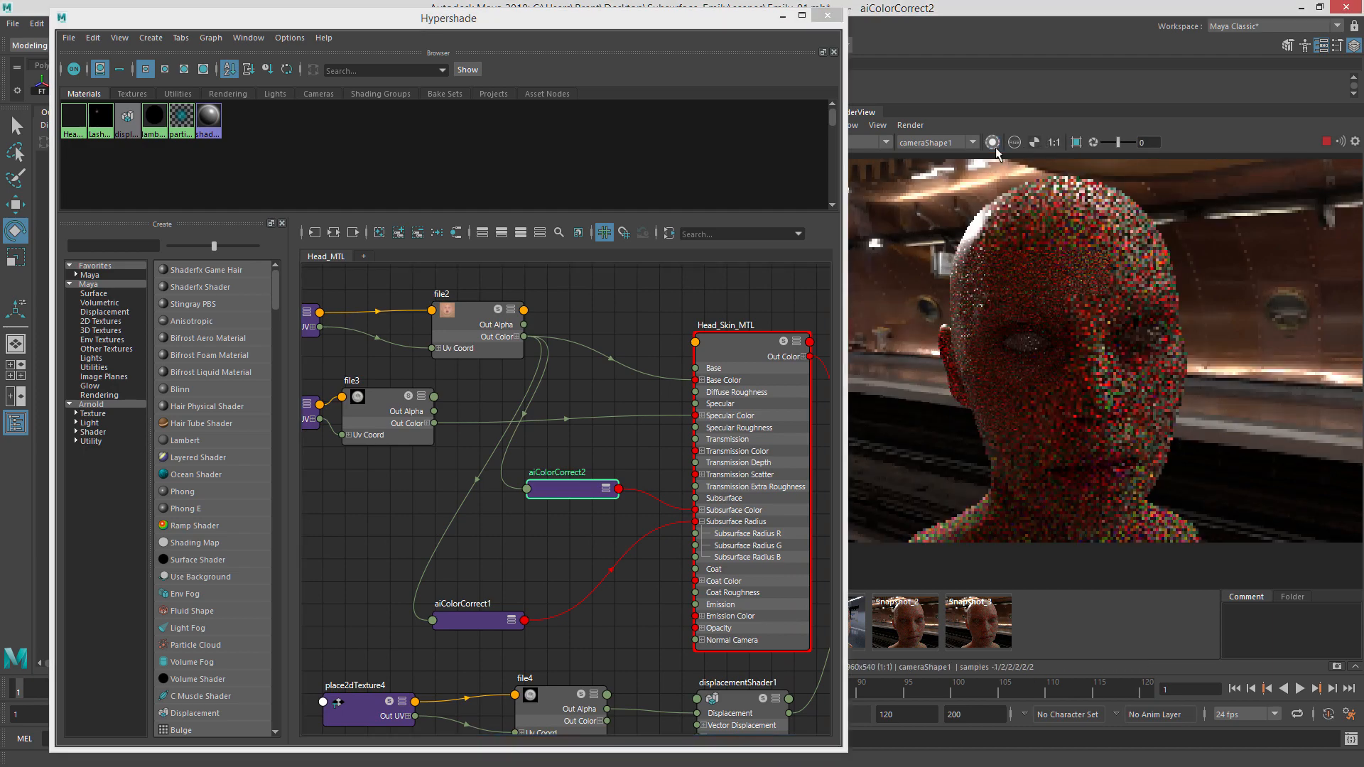
scroll(1137, 352, up, 1)
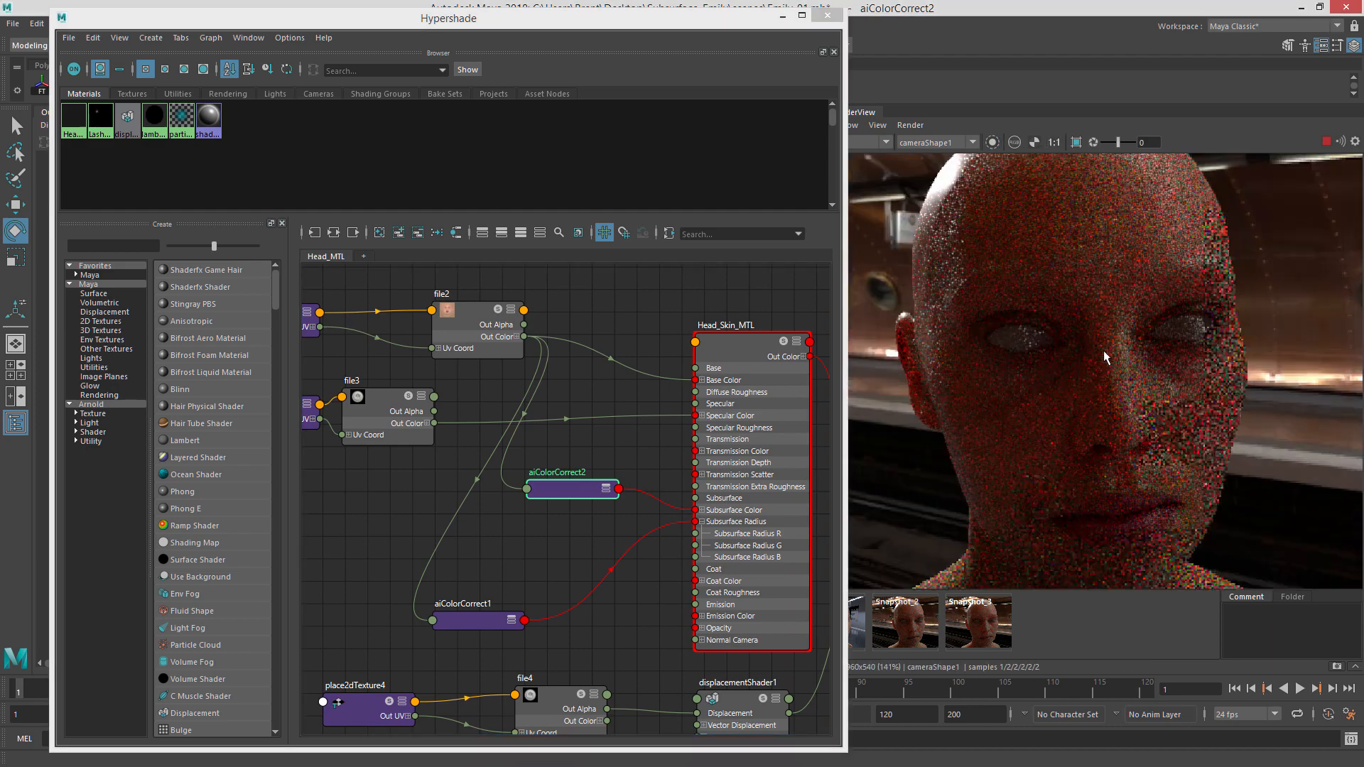
scroll(1133, 334, down, 1)
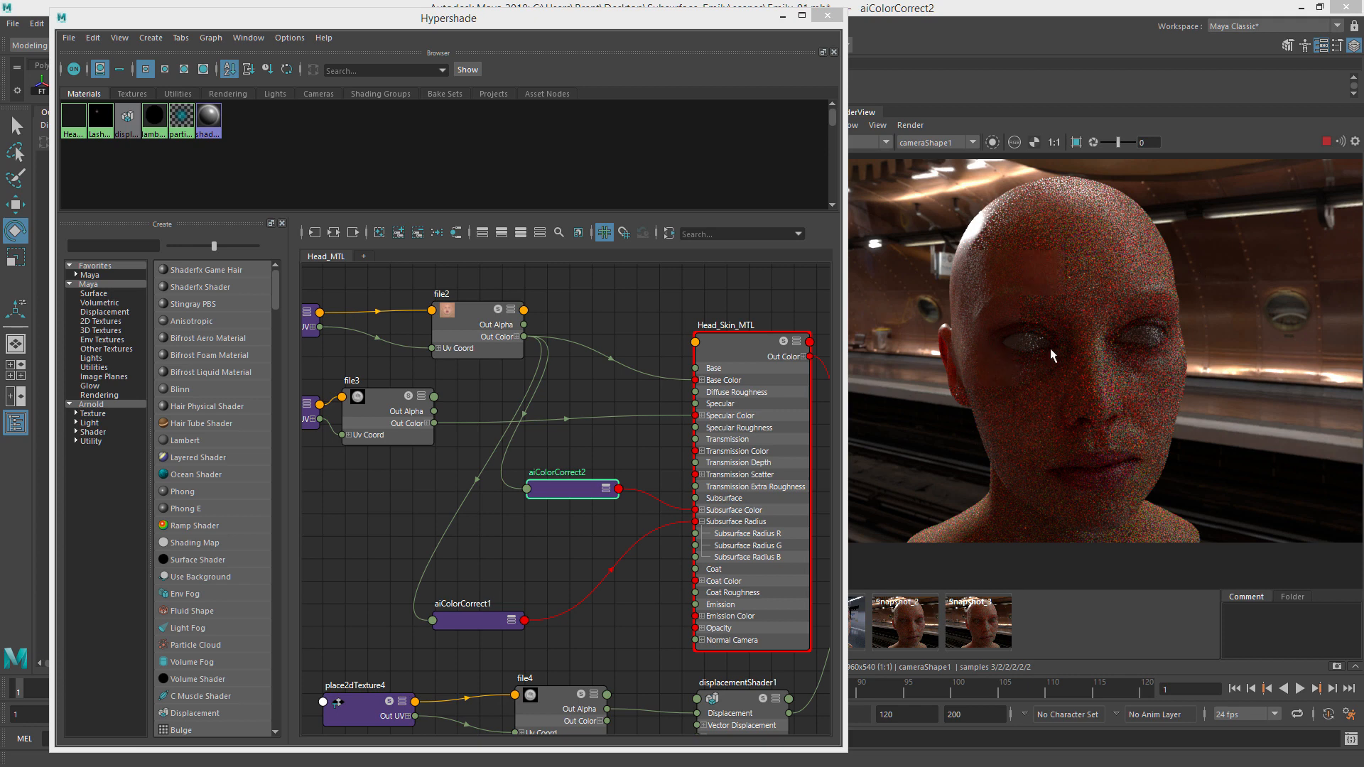
click(1326, 141)
Preview aiColorCorrect1 in isolation in a restarted render, and return to the full shaded result.
click(478, 619)
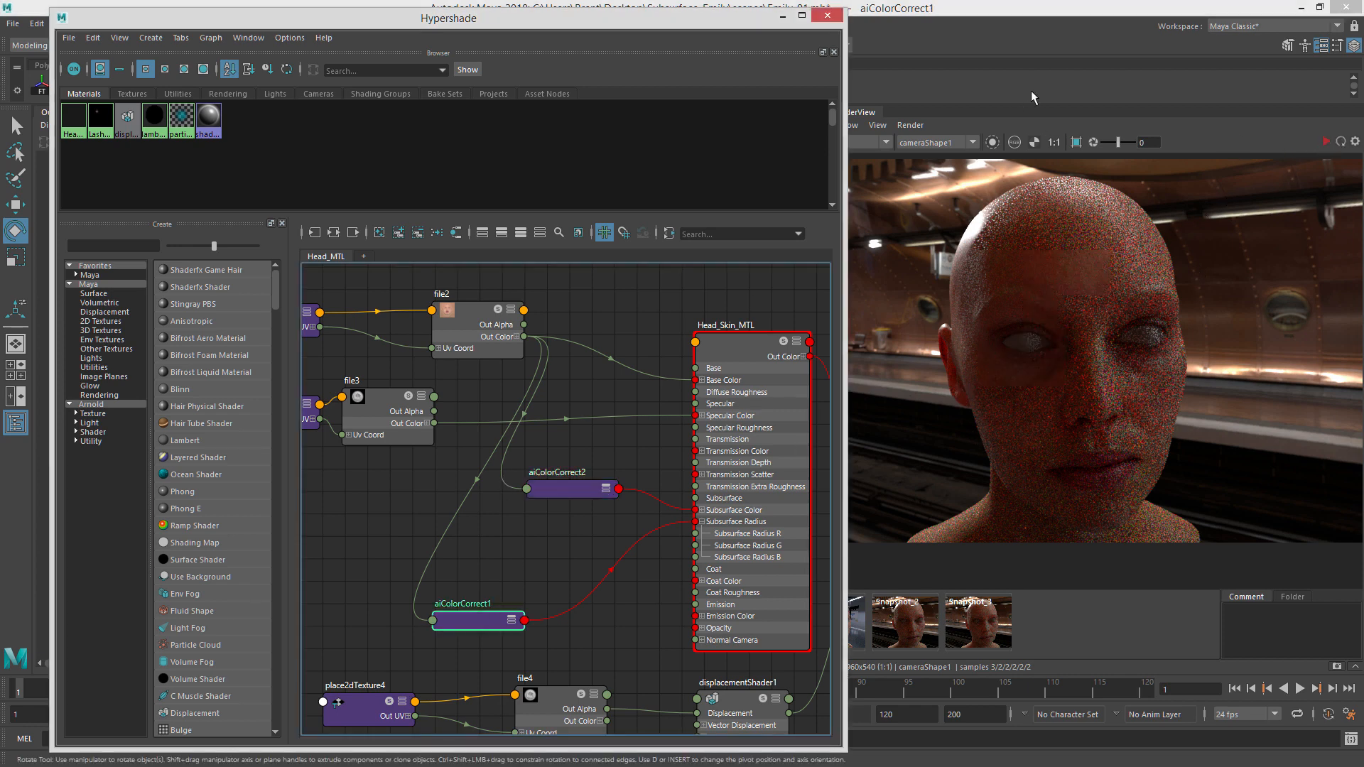
click(992, 141)
click(1326, 142)
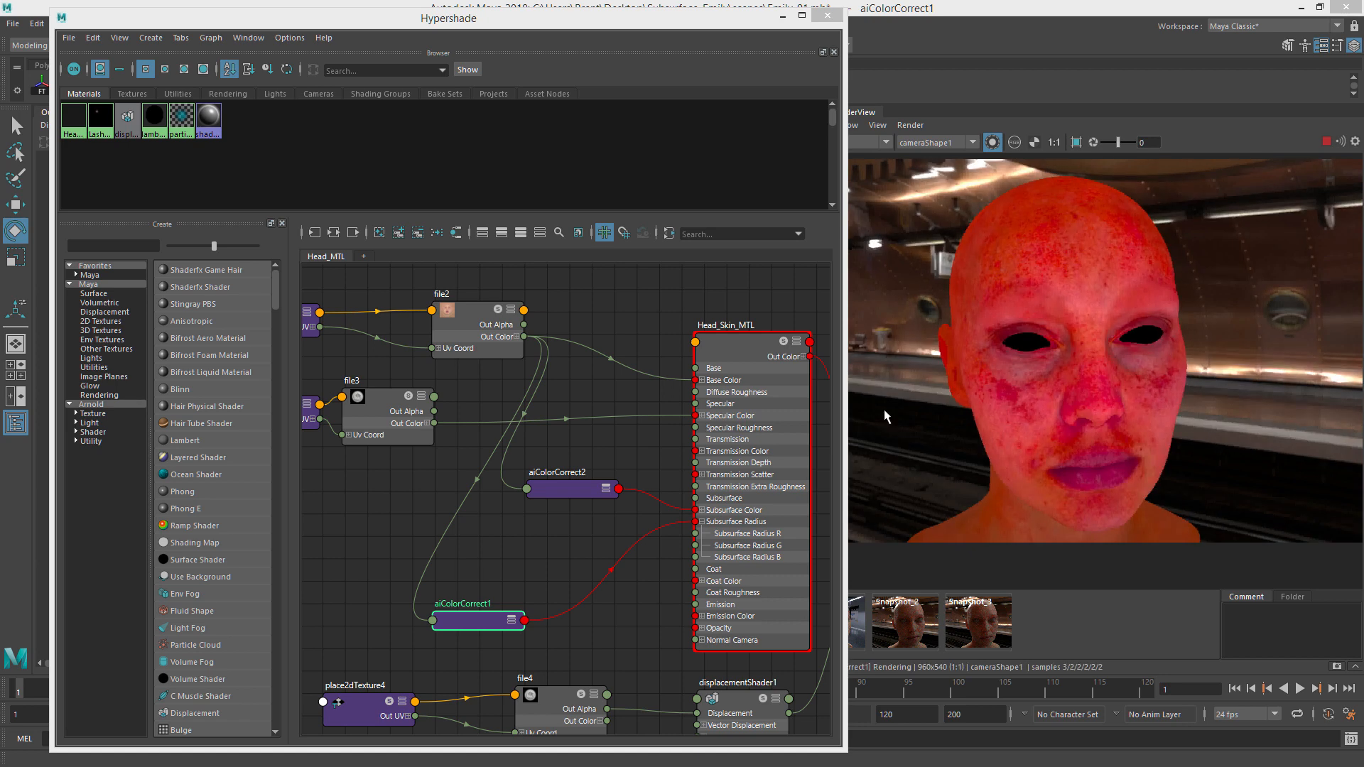
click(993, 142)
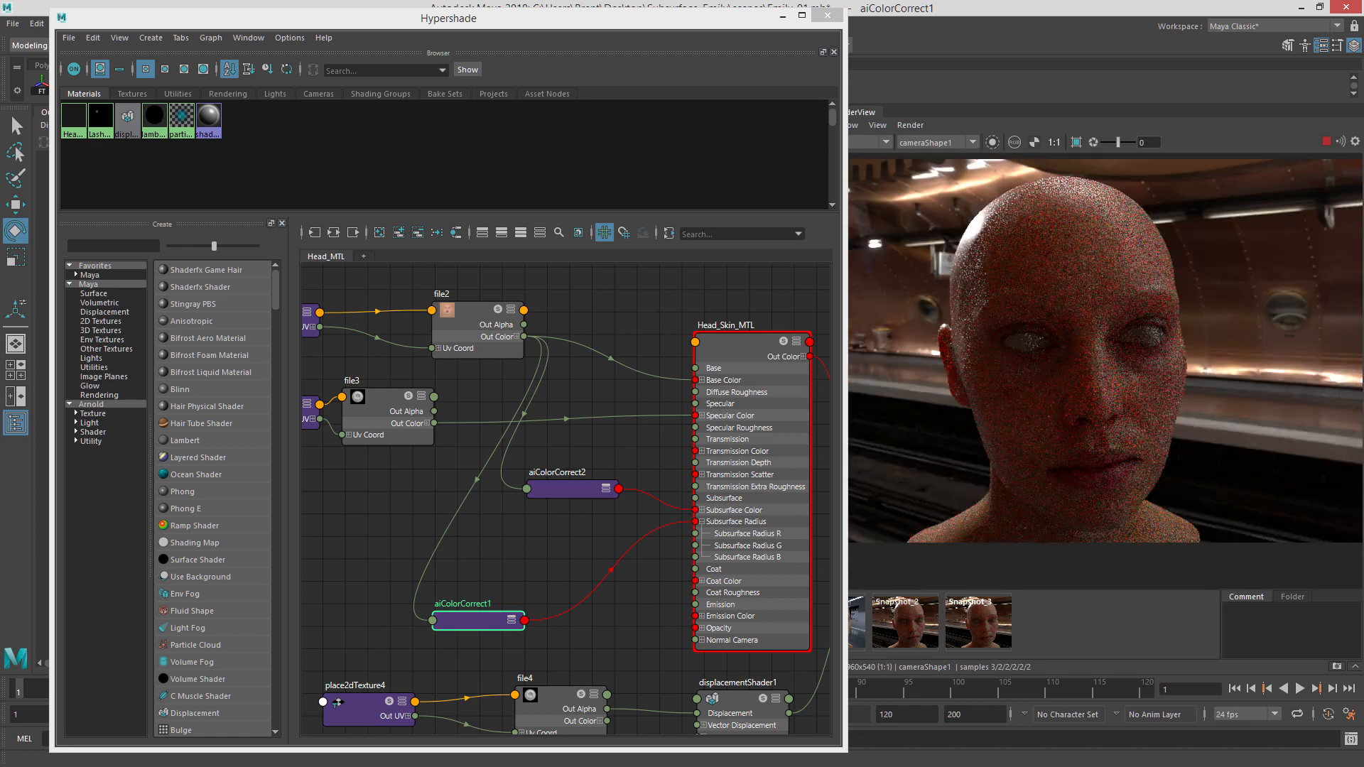
Set Head_Skin_MTL's subsurface Scale to 0.8 and inspect the head's updated render up close.
click(1037, 270)
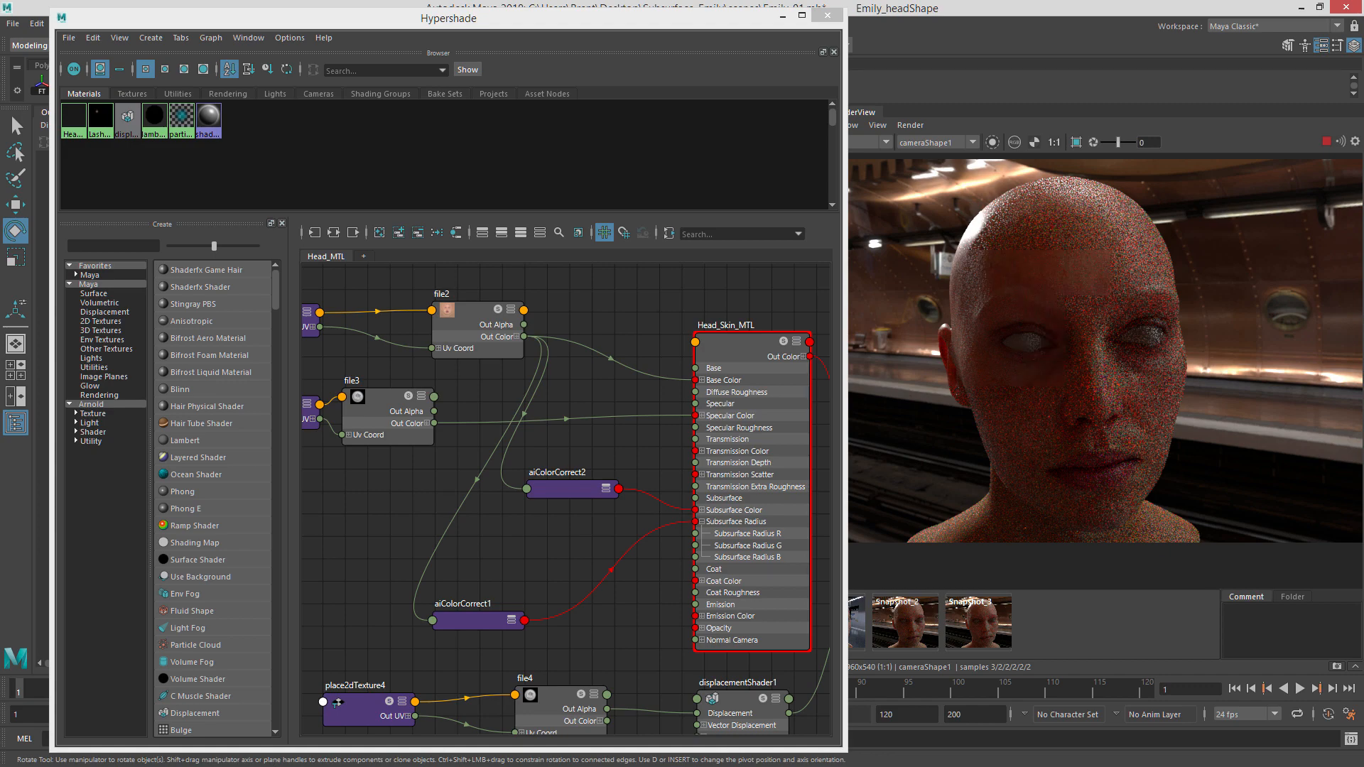
drag(1363, 71, 398, 59)
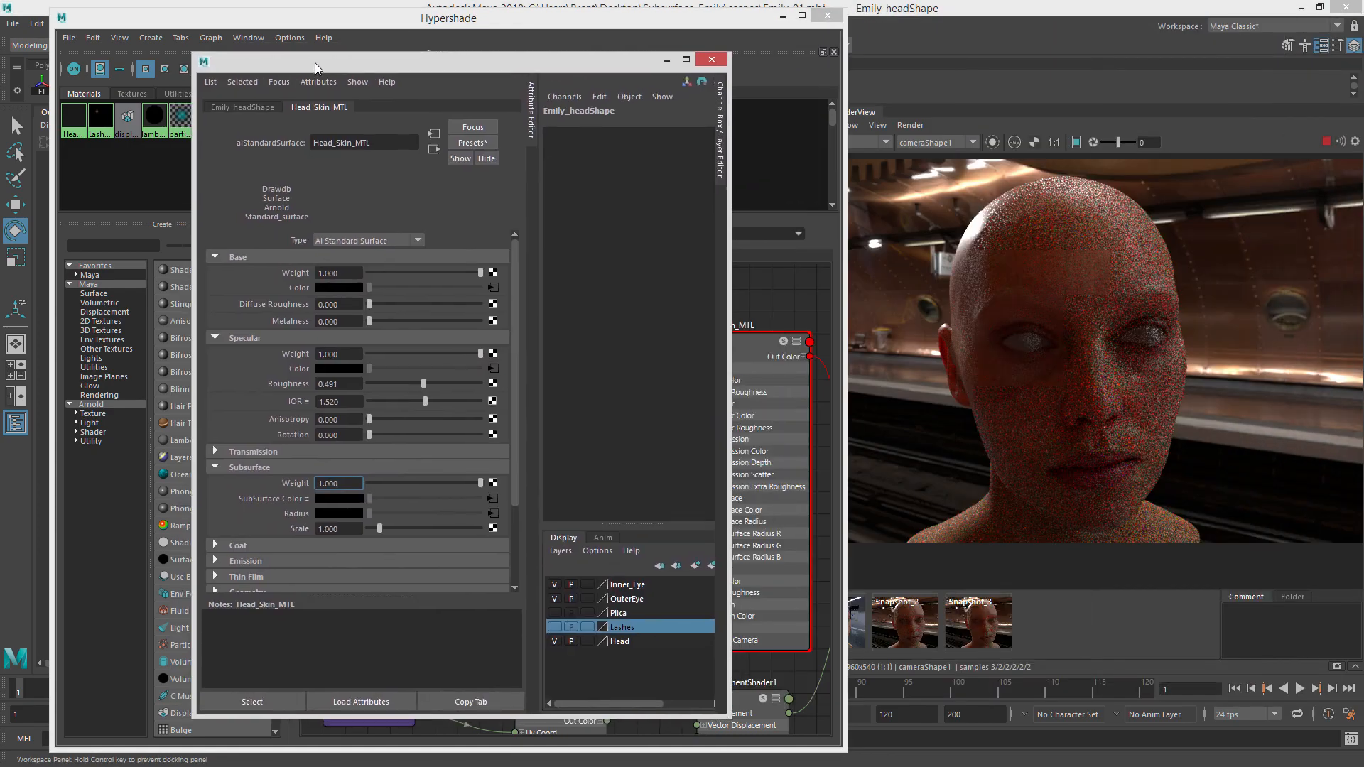
key(Tab)
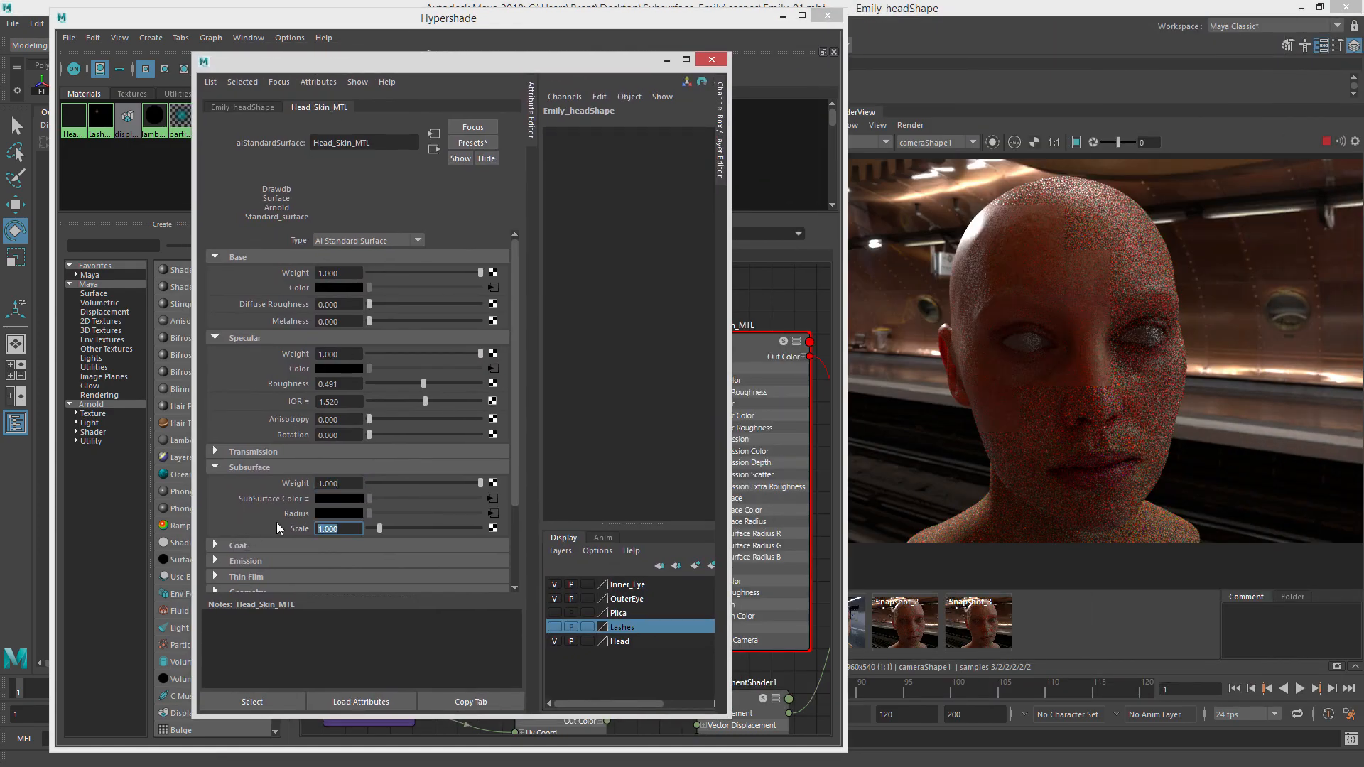
text(0.8)
key(Return)
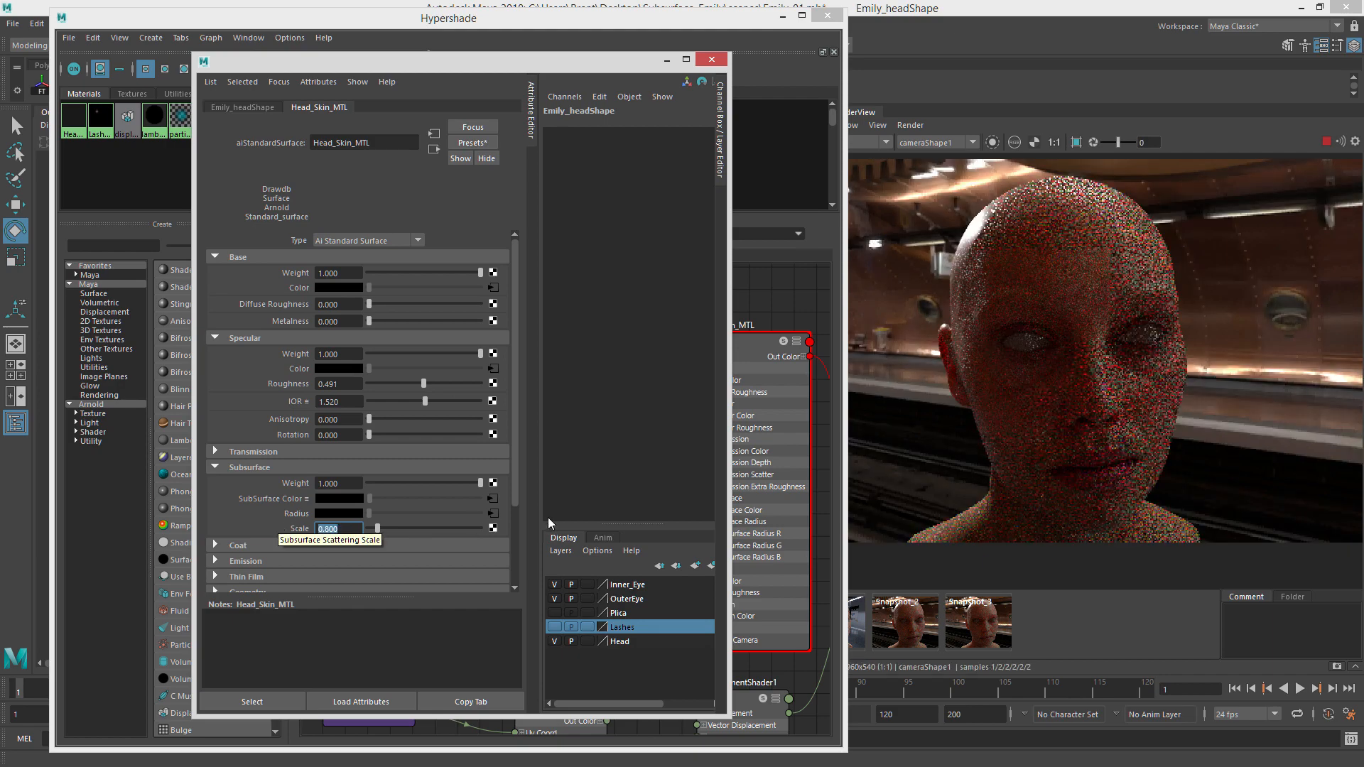
scroll(1103, 356, up, 2)
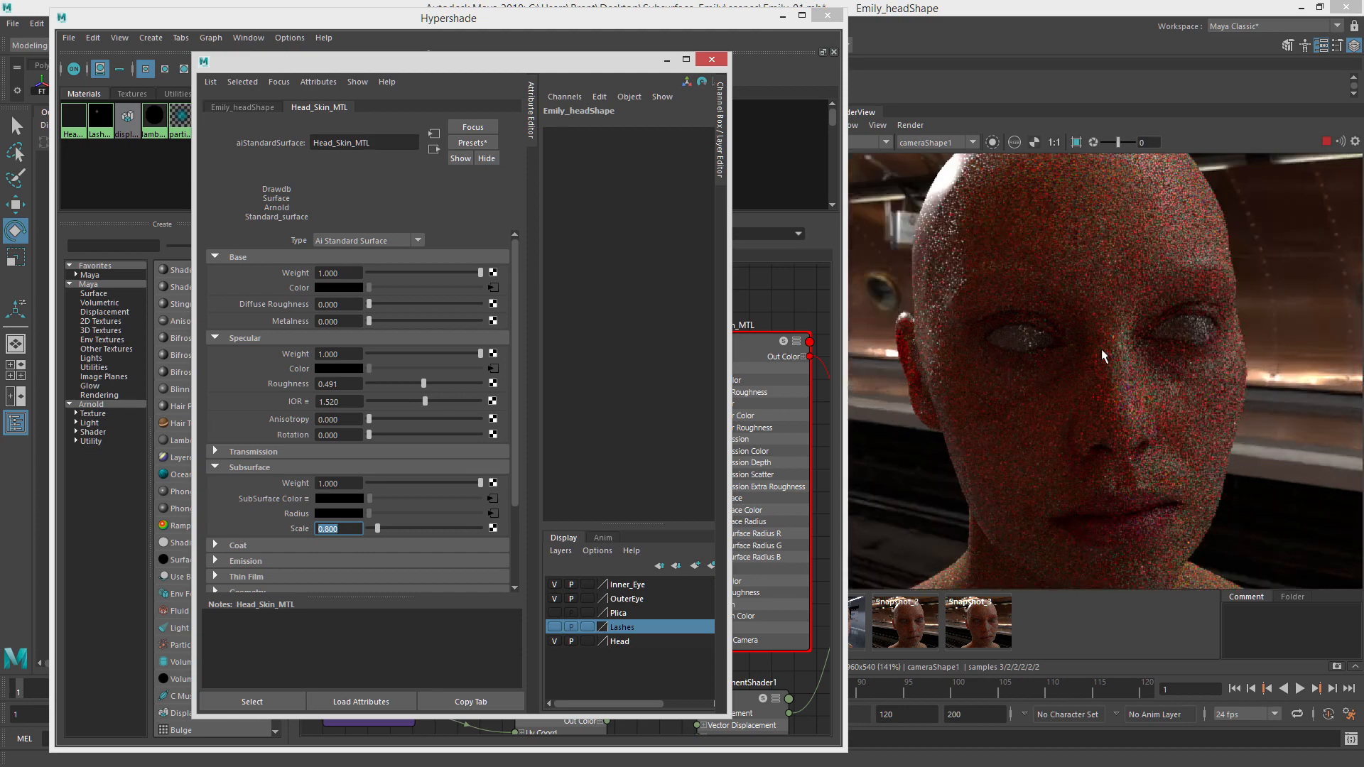
scroll(1103, 355, down, 2)
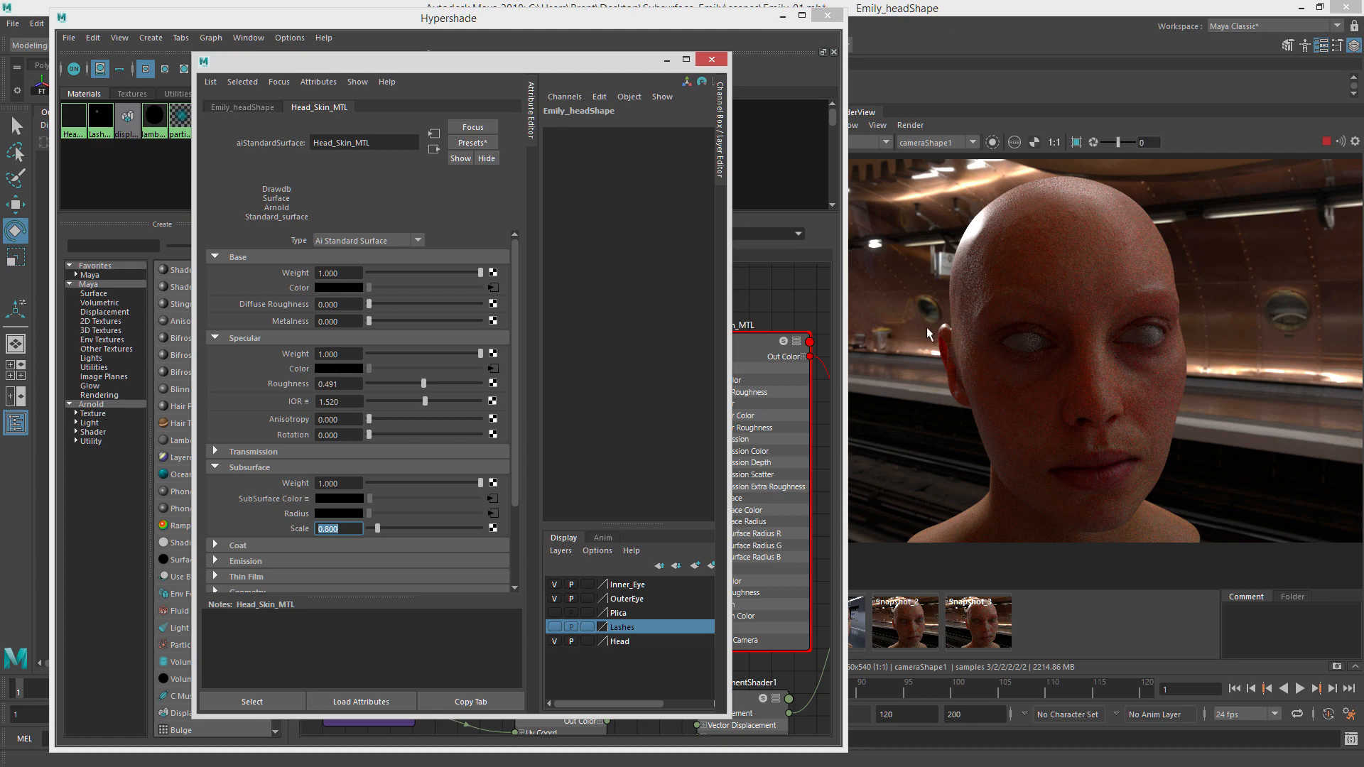
Clear the floating windows off the viewport and rotate aiSkyDomeLight1 so a different part of the tunnel lights the head.
click(666, 59)
drag(604, 23, 1363, 77)
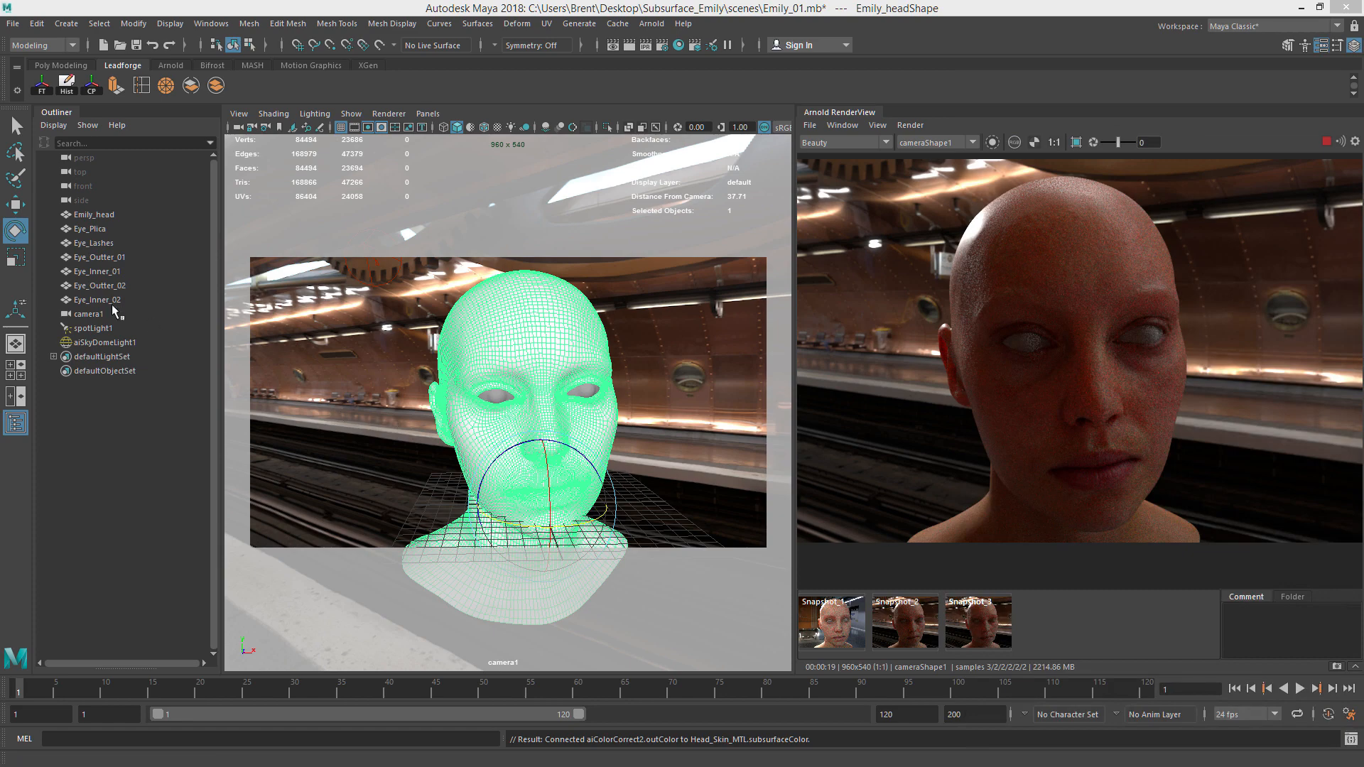
click(114, 344)
drag(597, 520, 525, 549)
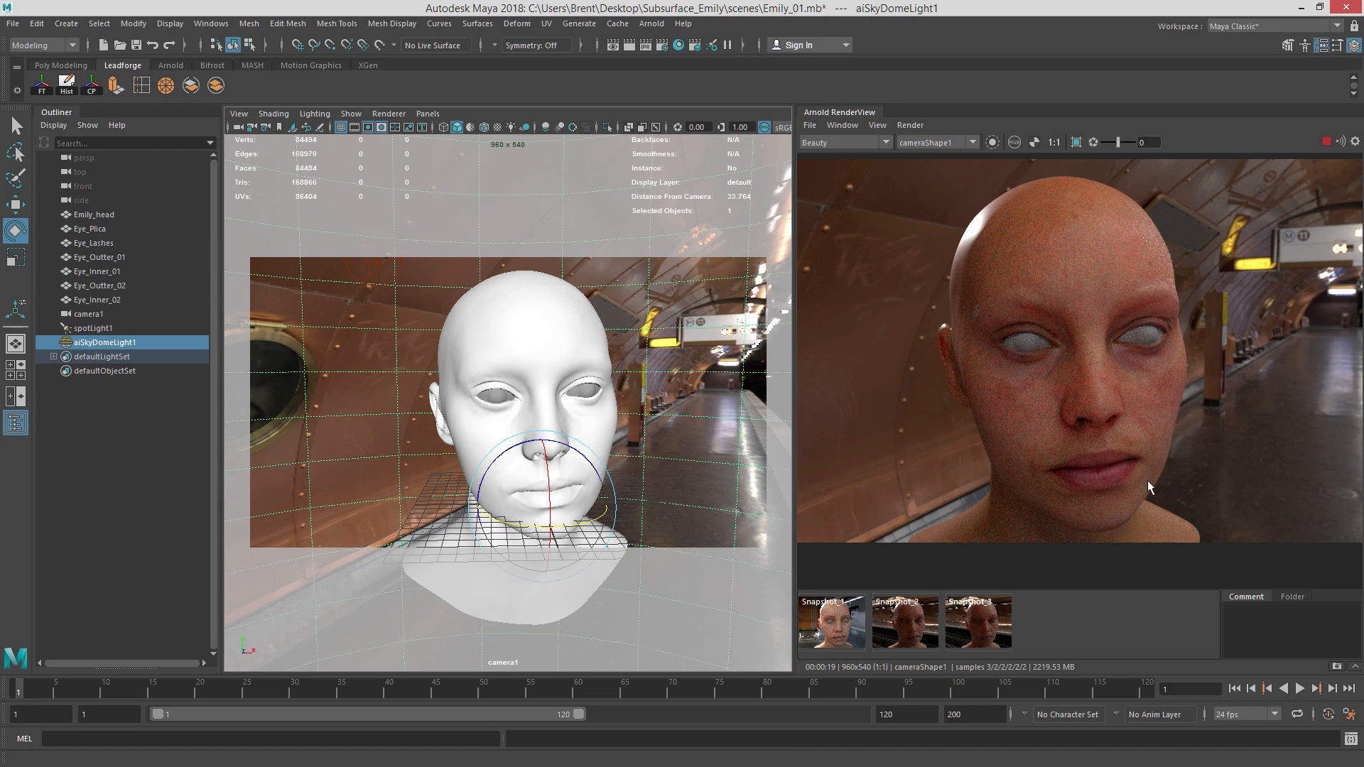
Display the specular_direct pass in the render view.
click(877, 126)
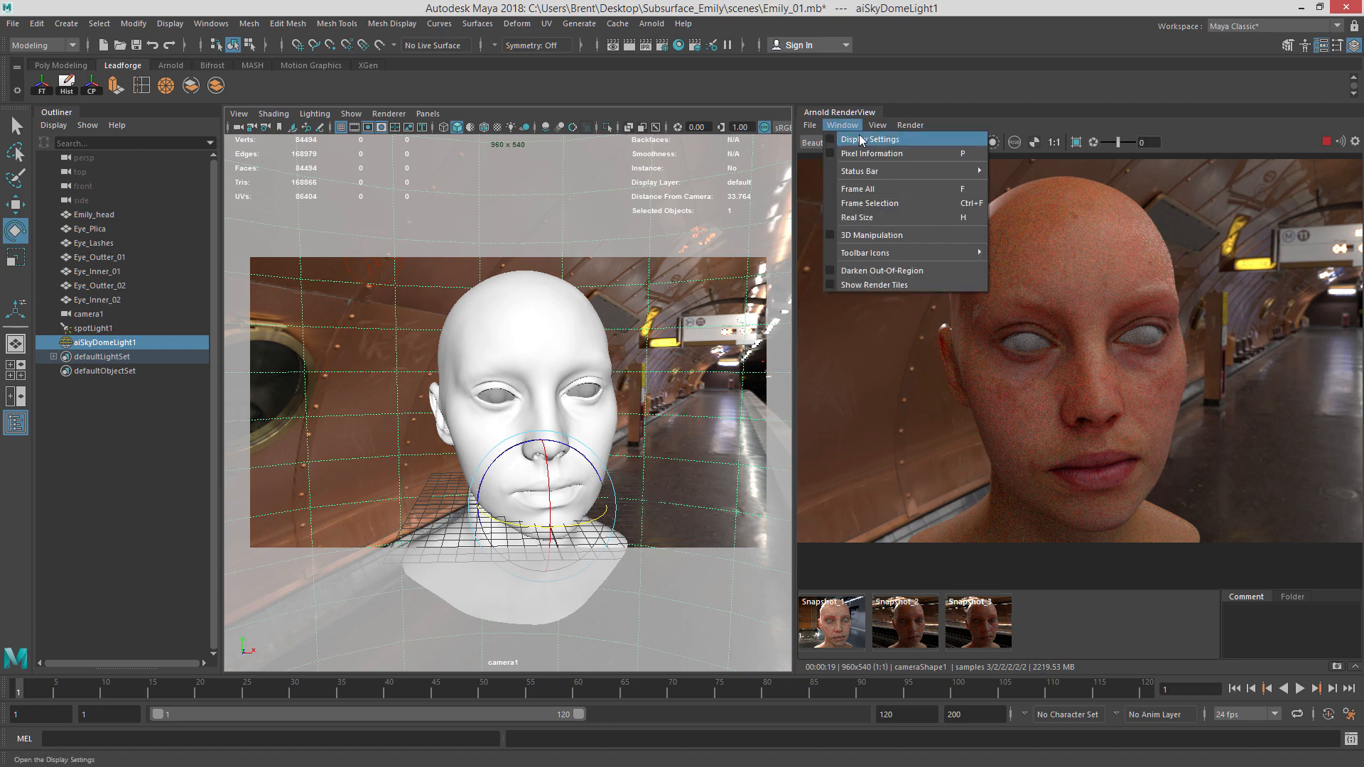
click(856, 143)
click(855, 143)
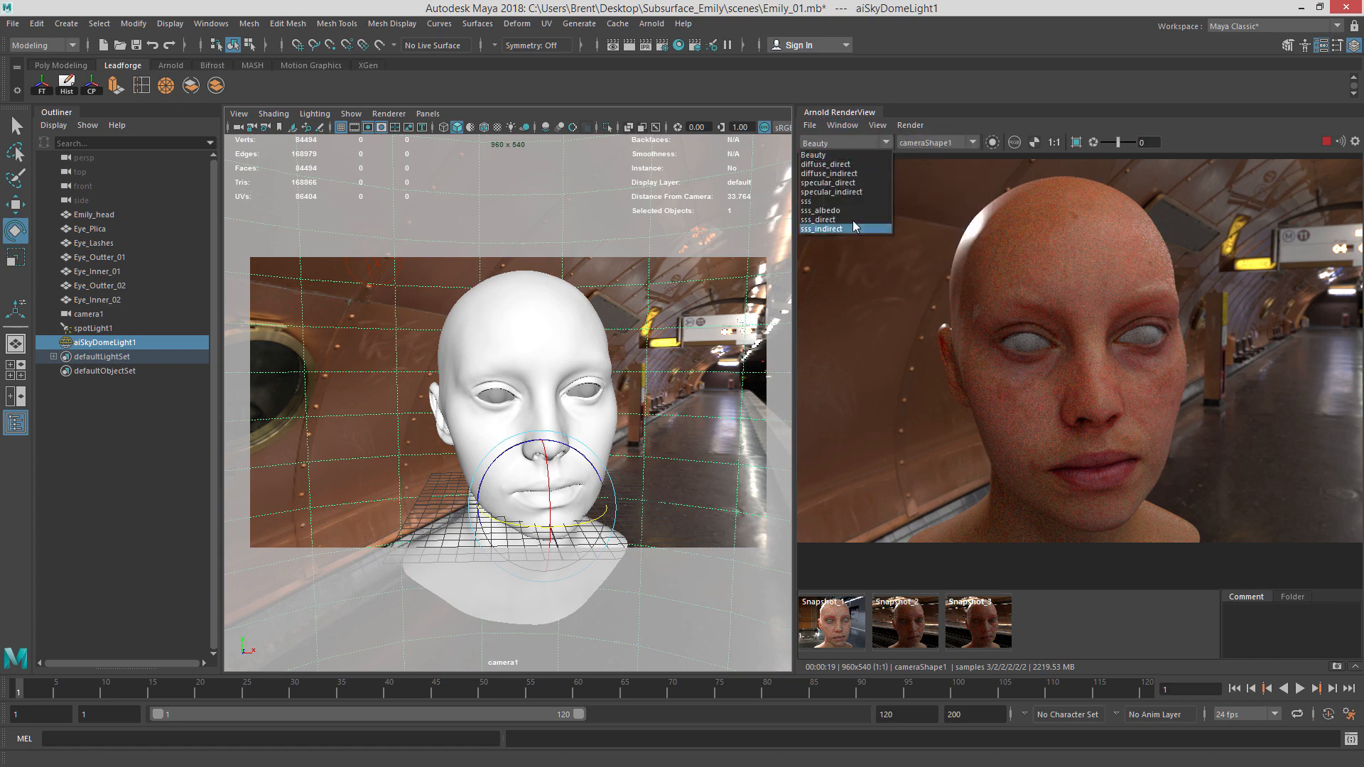
click(867, 182)
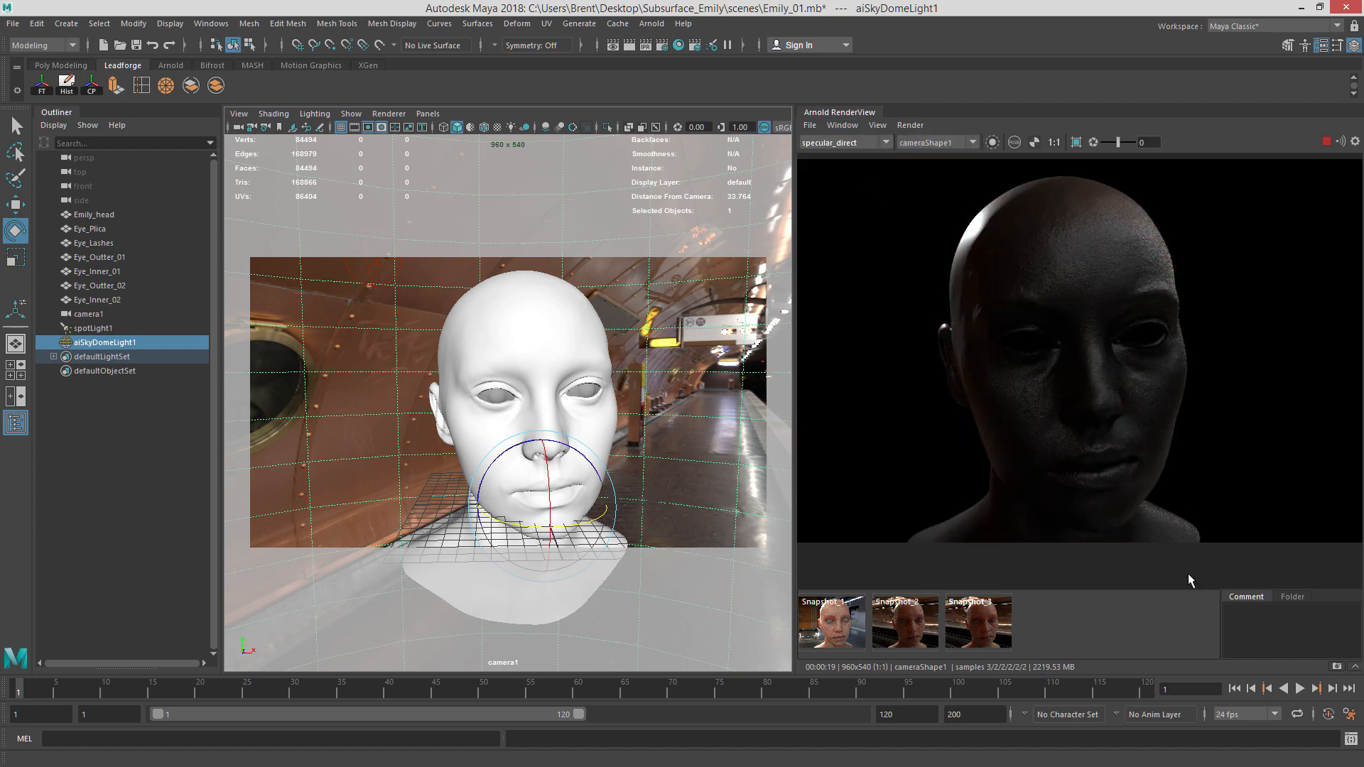
Return the render view to the Beauty pass and stop the live render.
click(871, 142)
click(852, 151)
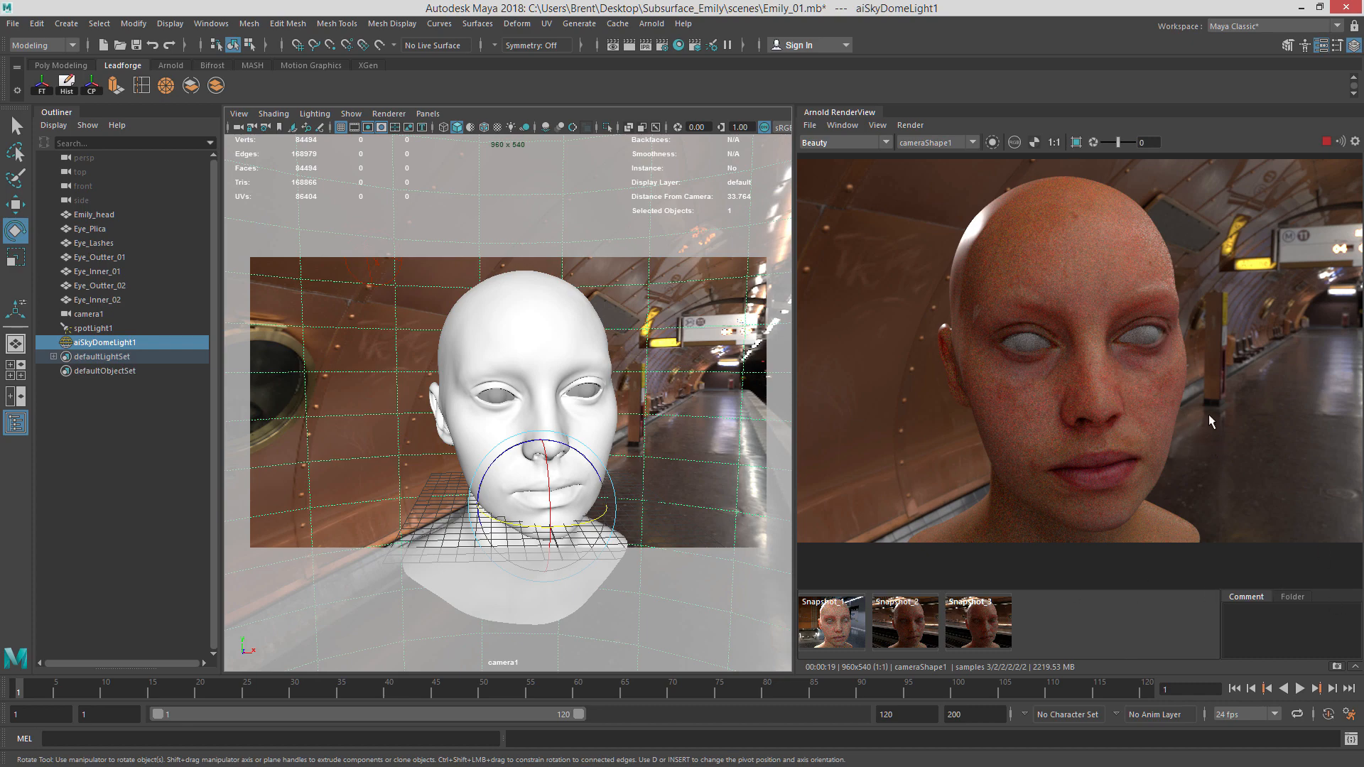
click(1326, 141)
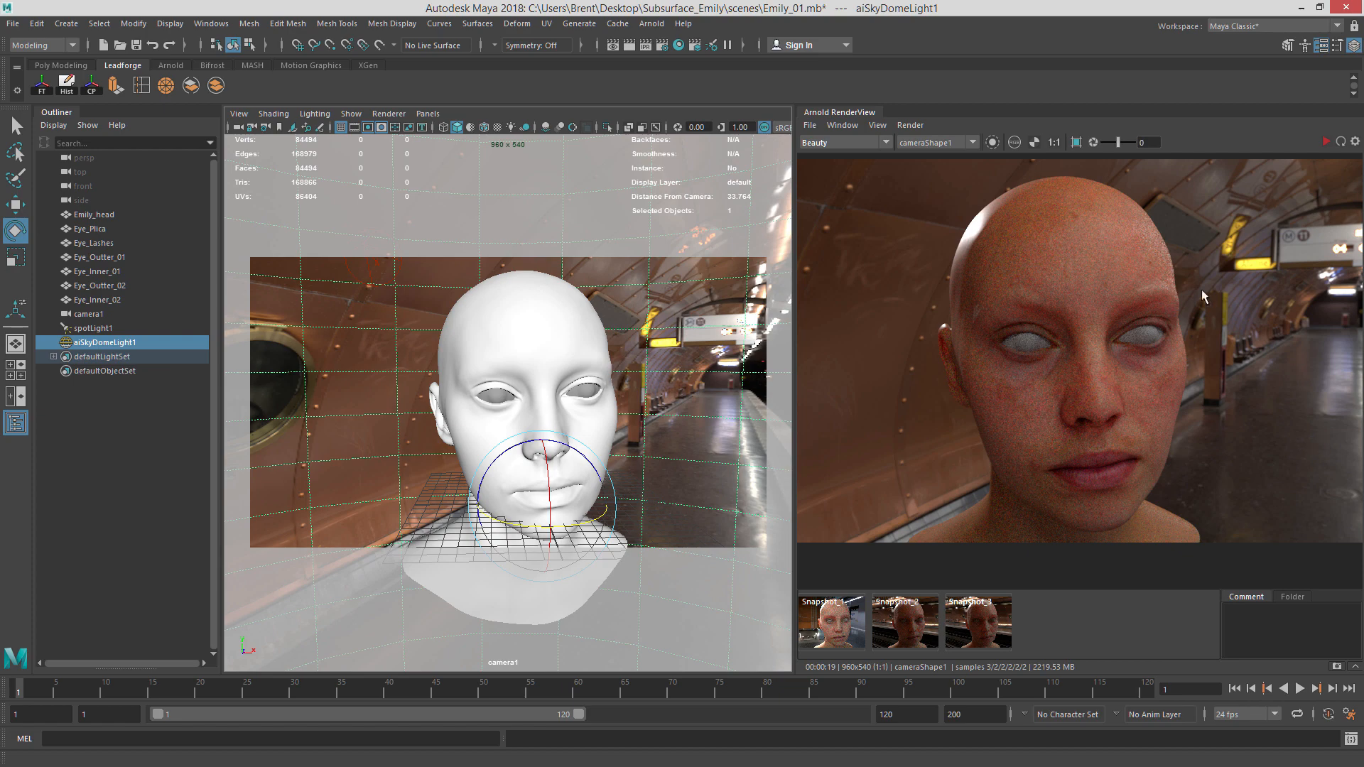
Display the sss_albedo pass of the head, followed by the specular_direct pass.
click(840, 143)
click(838, 207)
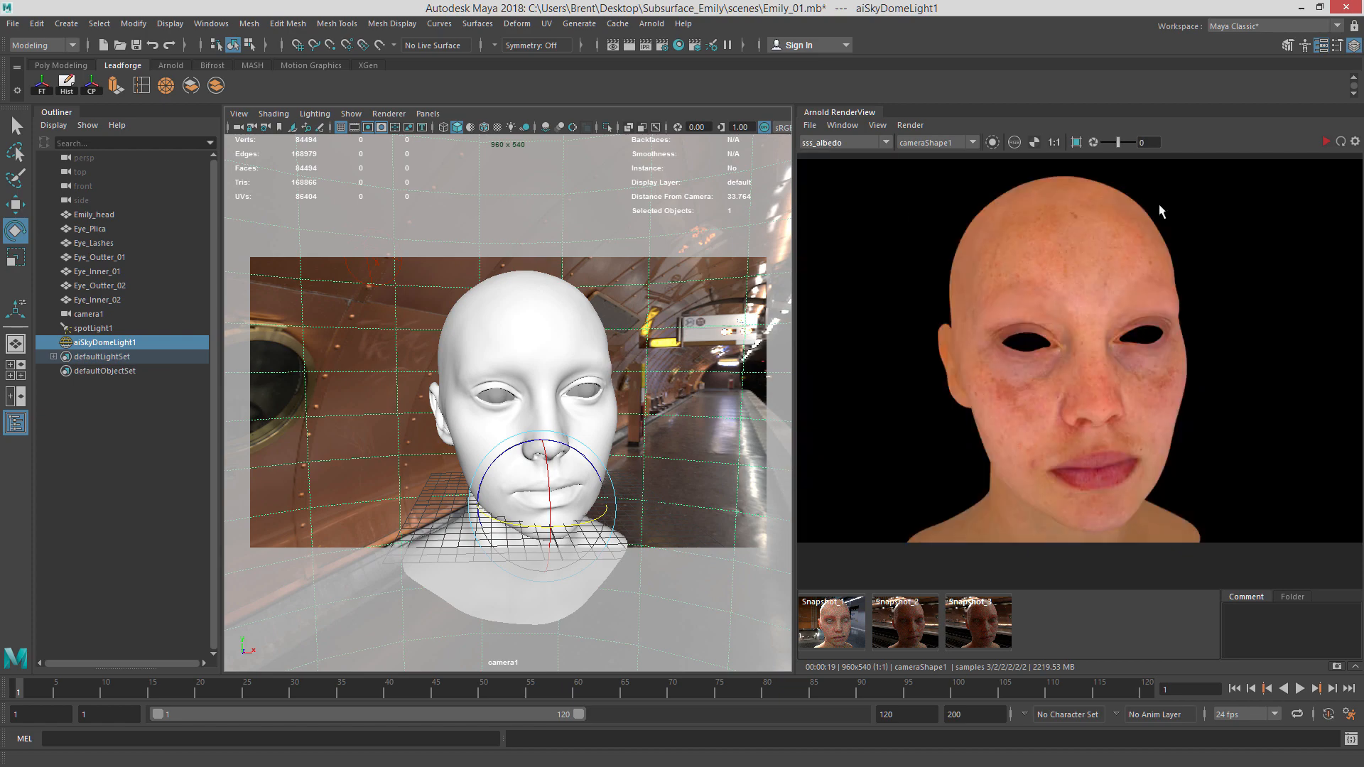
click(856, 143)
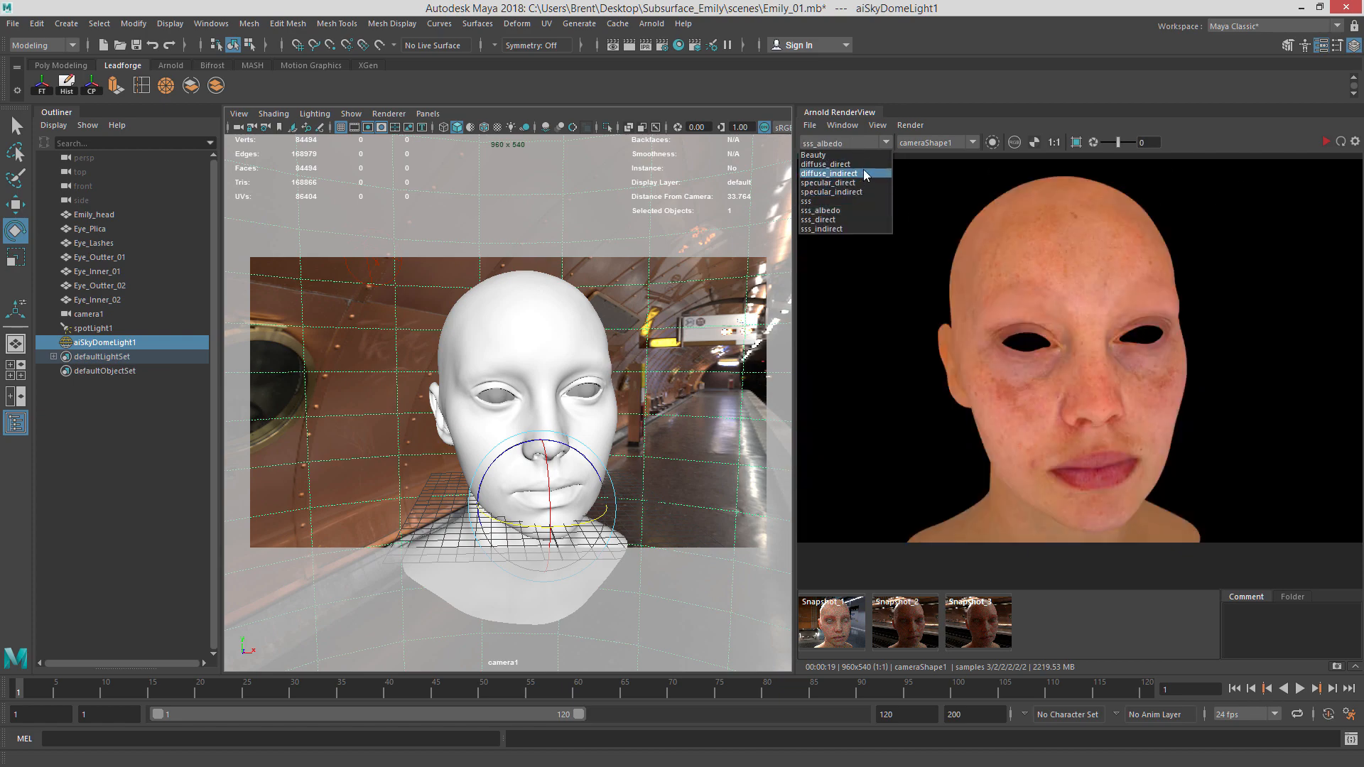
click(863, 185)
Examine the specular_direct highlights up close across the scalp, eyes, cheeks and lips, and return to the Beauty pass.
scroll(1086, 476, up, 4)
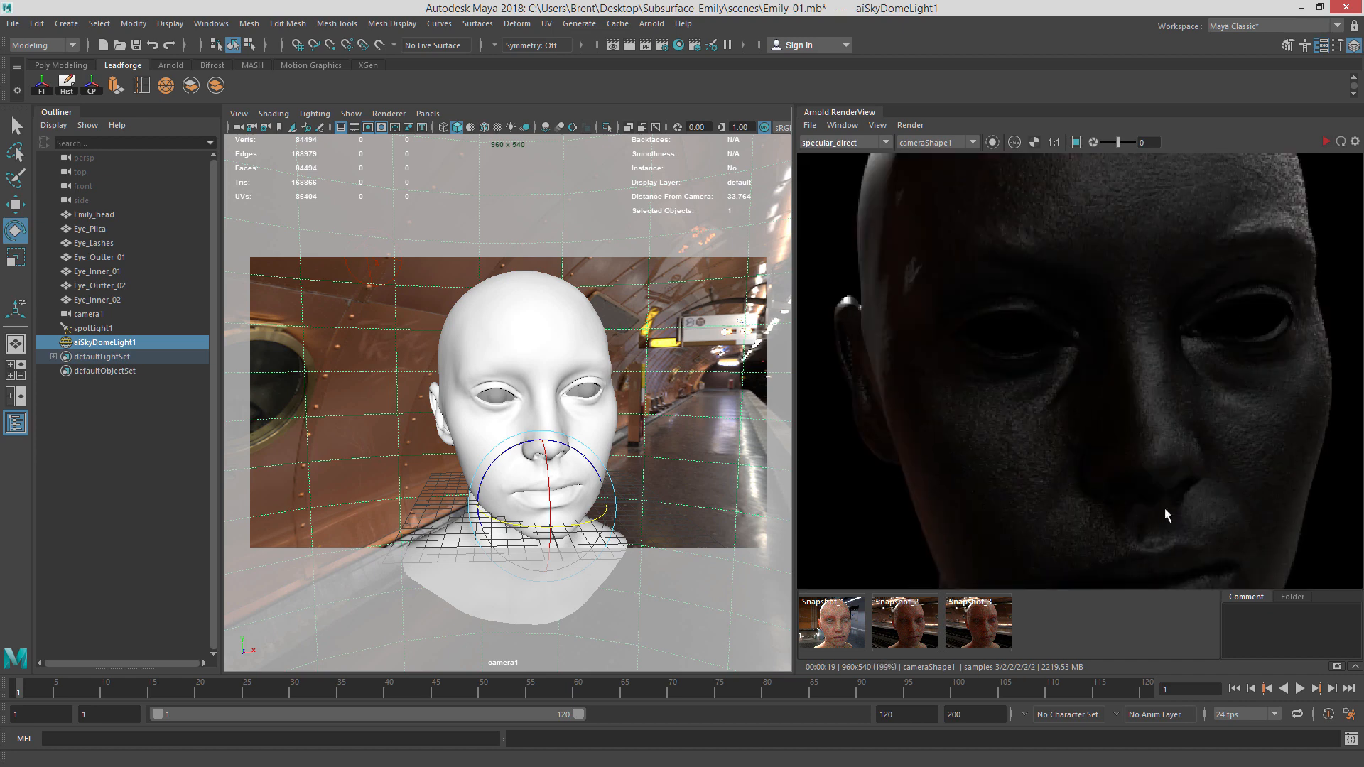
middle_drag(1070, 295, 1074, 243)
middle_drag(1059, 357, 1104, 470)
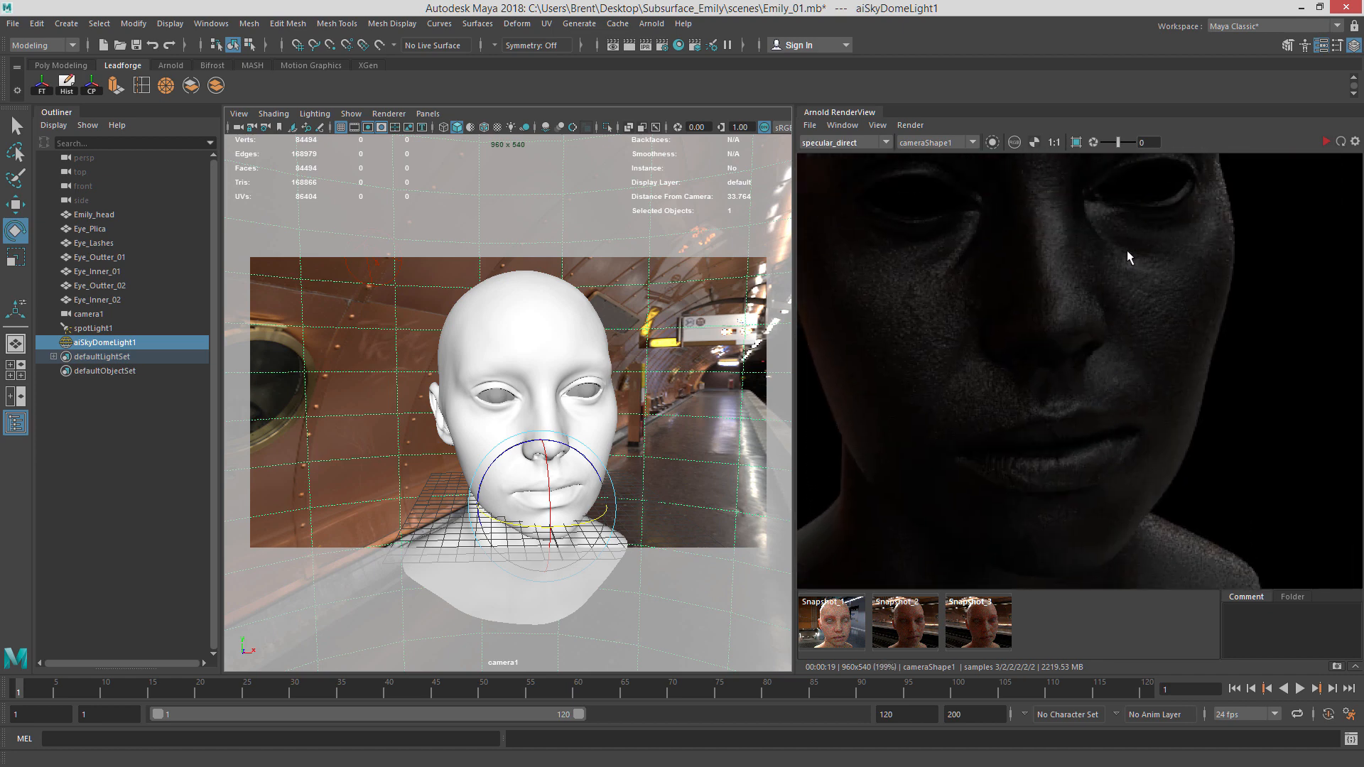
middle_drag(1128, 251, 1144, 377)
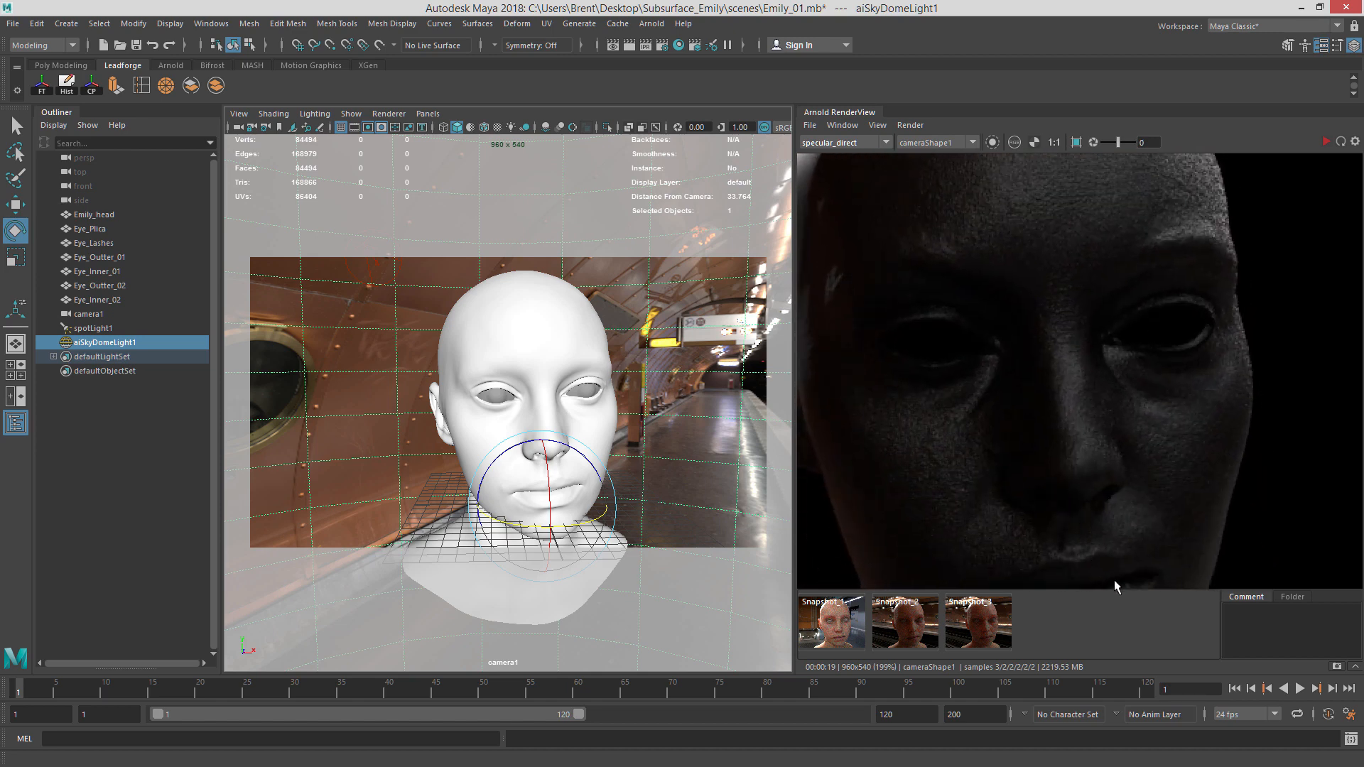
middle_drag(1115, 580, 1102, 421)
scroll(1133, 391, down, 2)
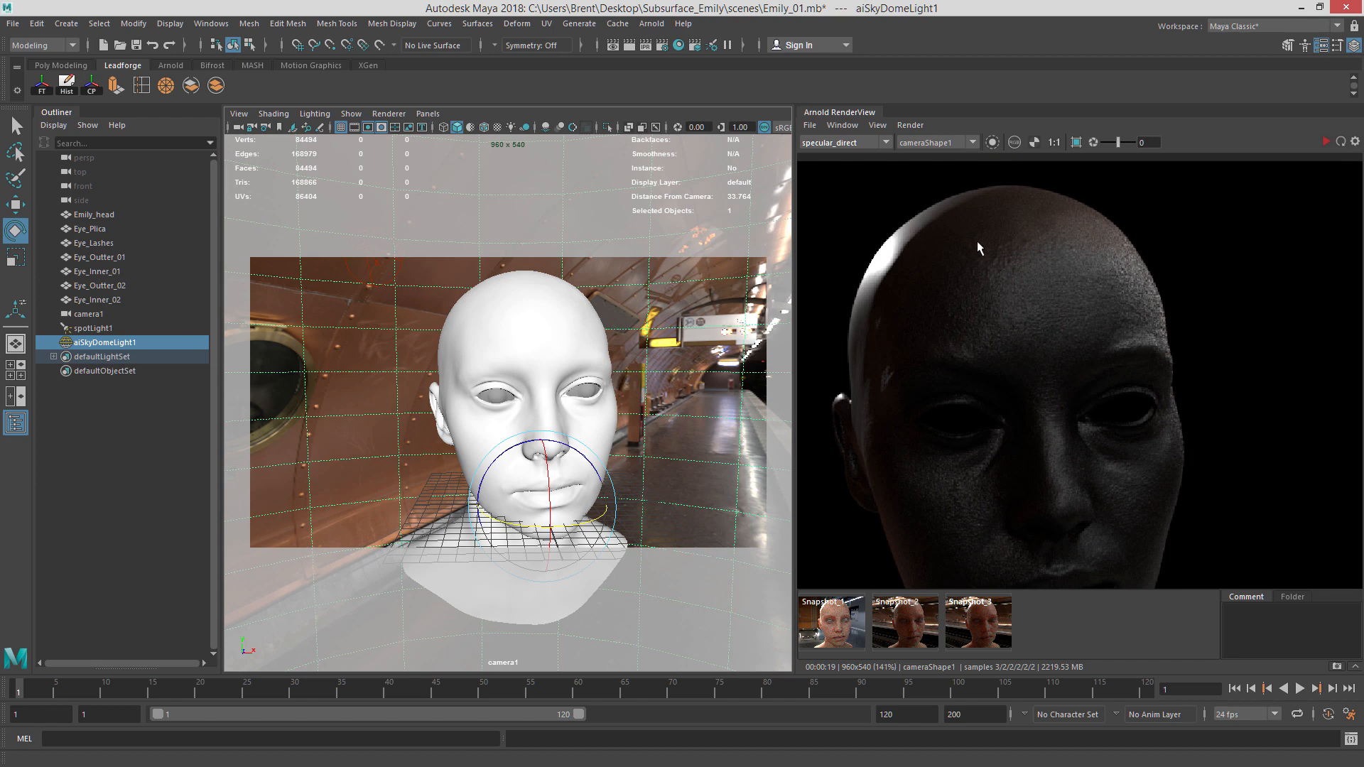
middle_drag(1114, 494, 1102, 335)
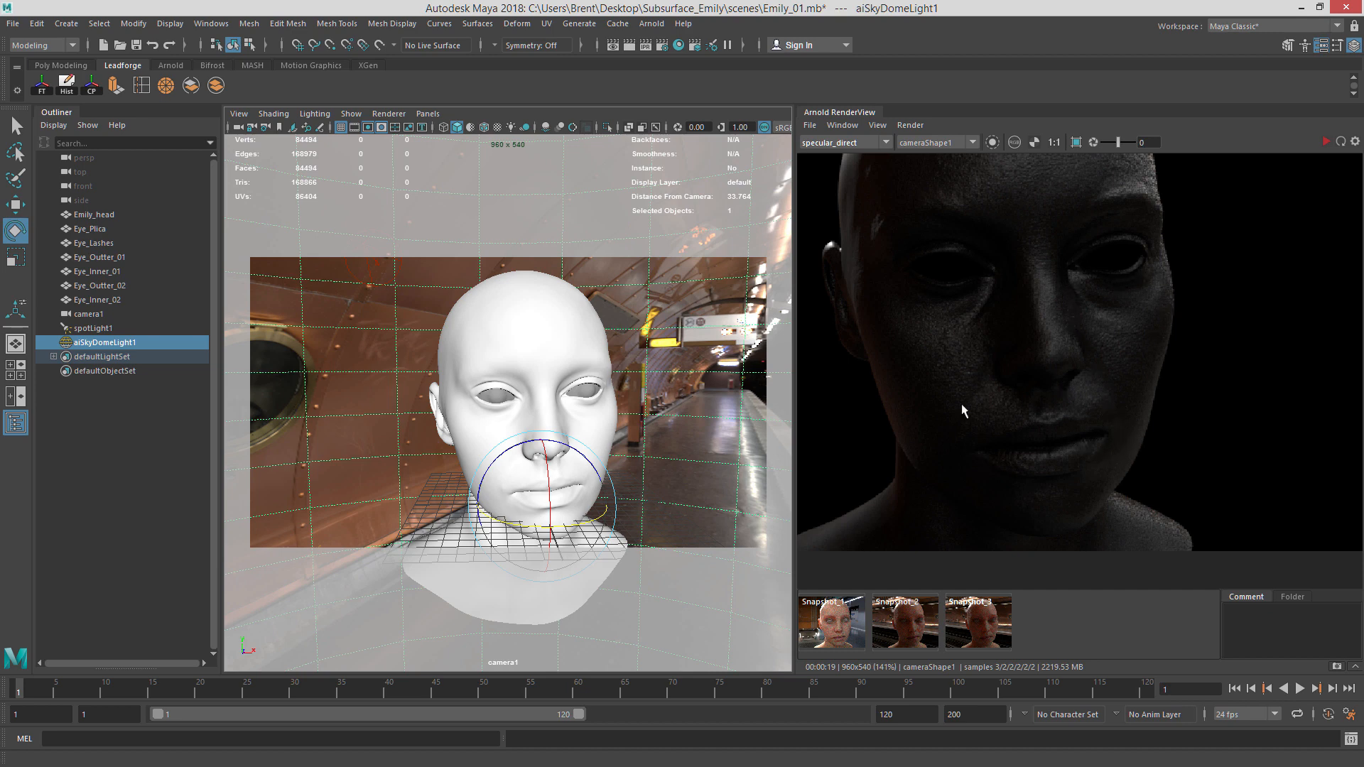
middle_drag(1034, 354, 1062, 469)
scroll(1076, 455, down, 1)
scroll(1063, 464, up, 1)
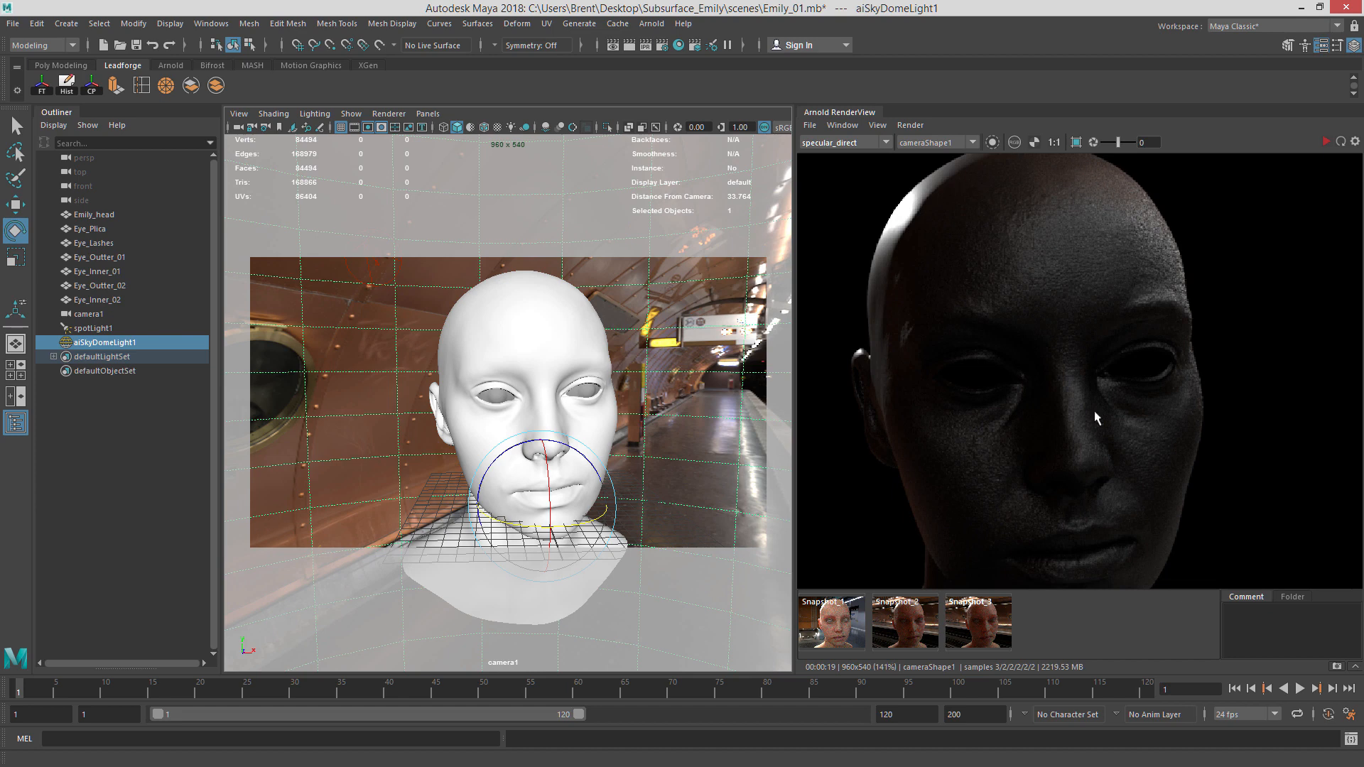
scroll(1101, 455, down, 1)
middle_drag(1101, 455, 1141, 415)
scroll(1141, 438, up, 1)
scroll(1141, 415, down, 1)
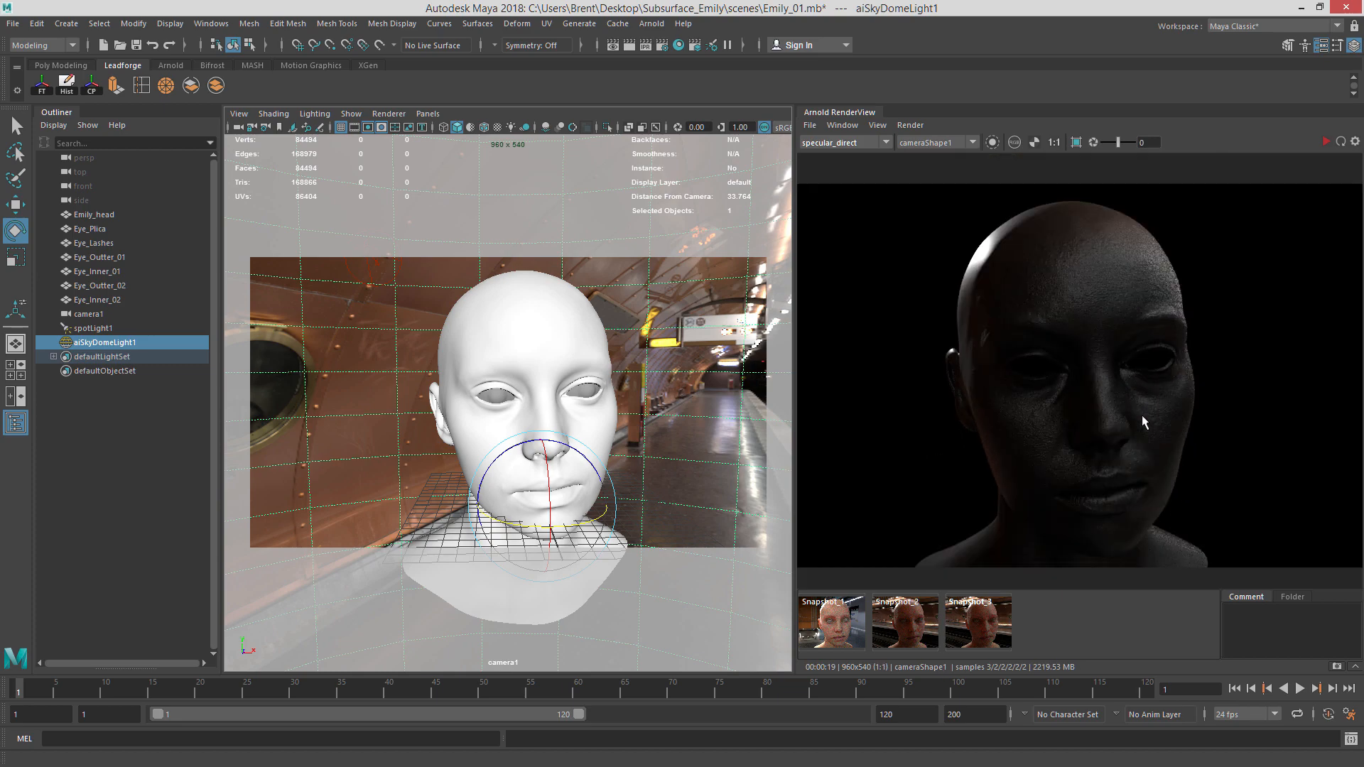
click(853, 142)
click(827, 152)
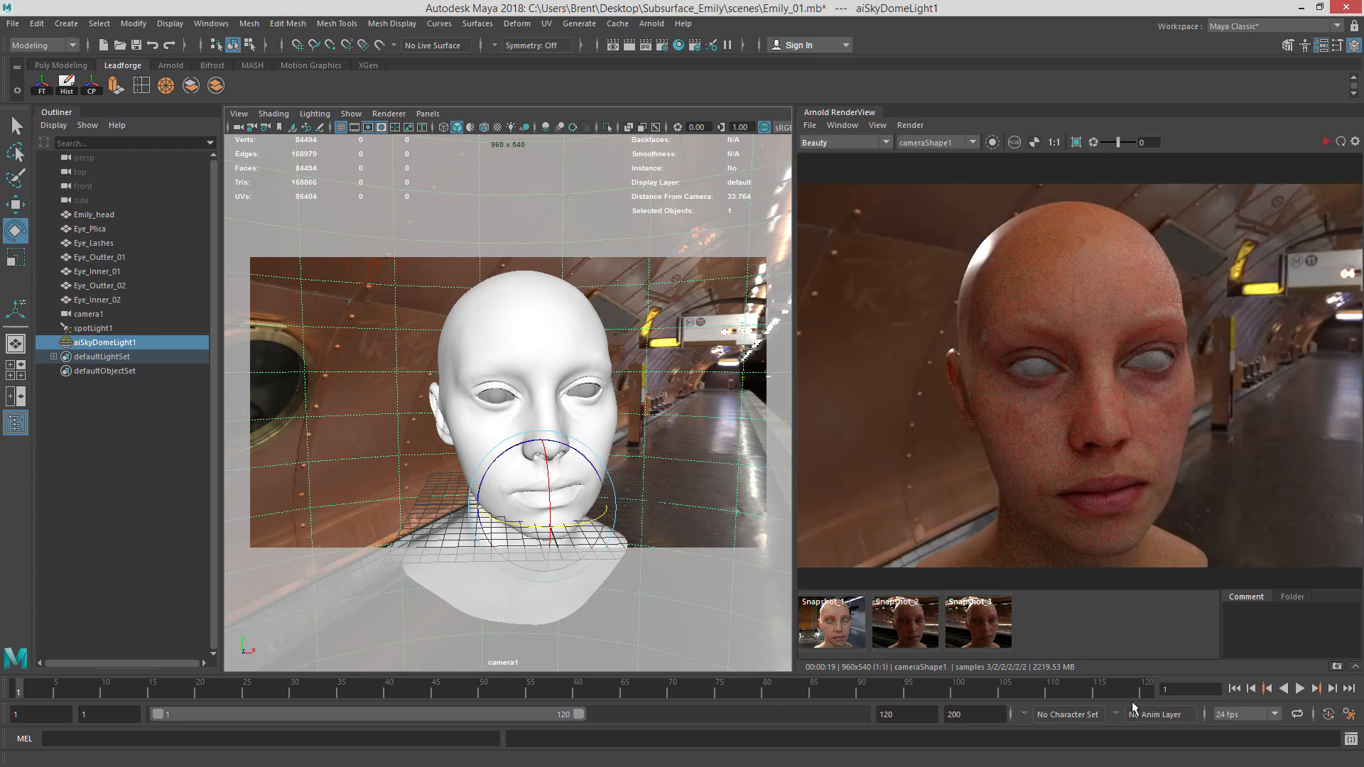
Open the Hypershade over the viewport and reposition the aiColorCorrect2 node beside Head_Skin_MTL in the Head_MTL graph.
mouse_move(592, 434)
alt+mouse_down()
mouse_move(582, 426)
mouse_move(604, 429)
alt+mouse_up()
click(679, 45)
drag(630, 100, 454, 39)
scroll(767, 419, down, 2)
alt+middle_drag(727, 419, 663, 398)
mouse_move(726, 356)
mouse_down()
mouse_move(744, 344)
mouse_move(713, 345)
mouse_up()
drag(545, 546, 616, 451)
click(794, 400)
scroll(768, 383, up, 3)
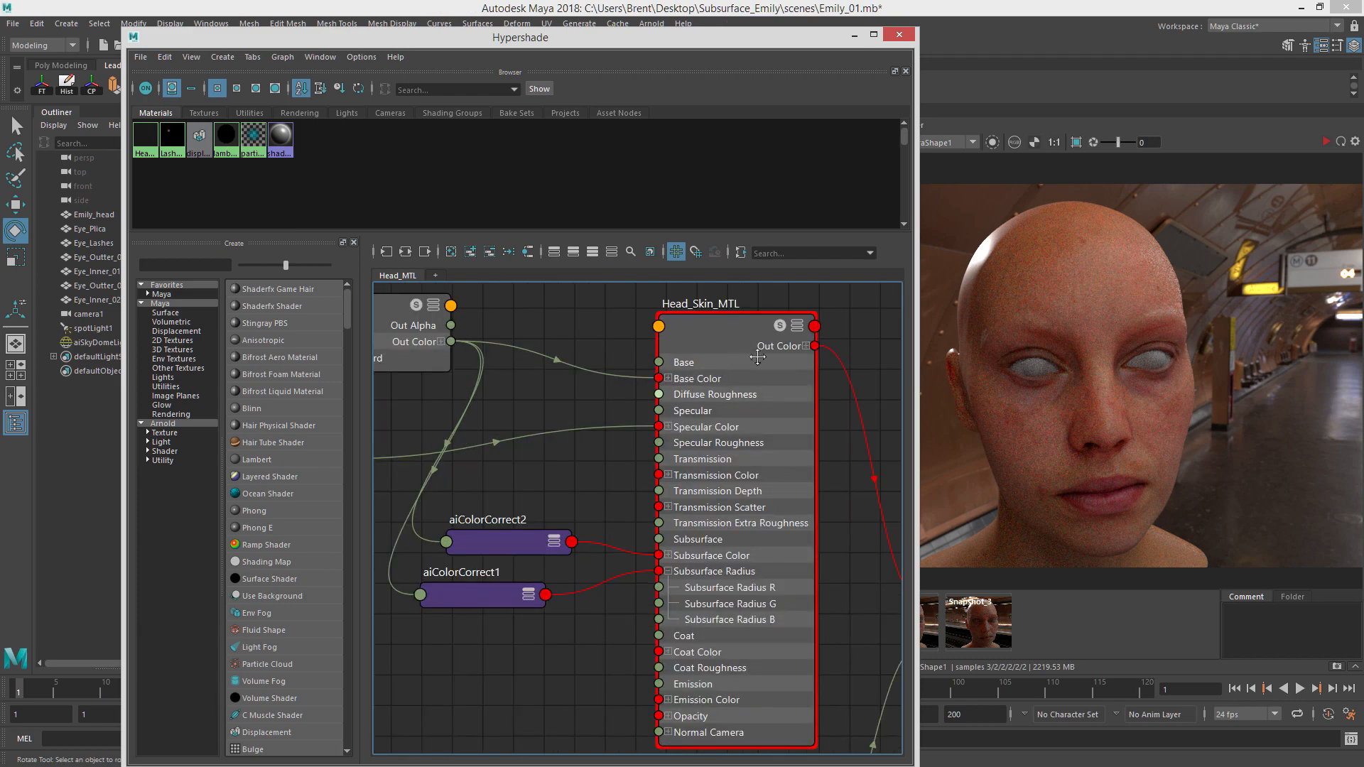
alt+middle_drag(771, 398, 749, 378)
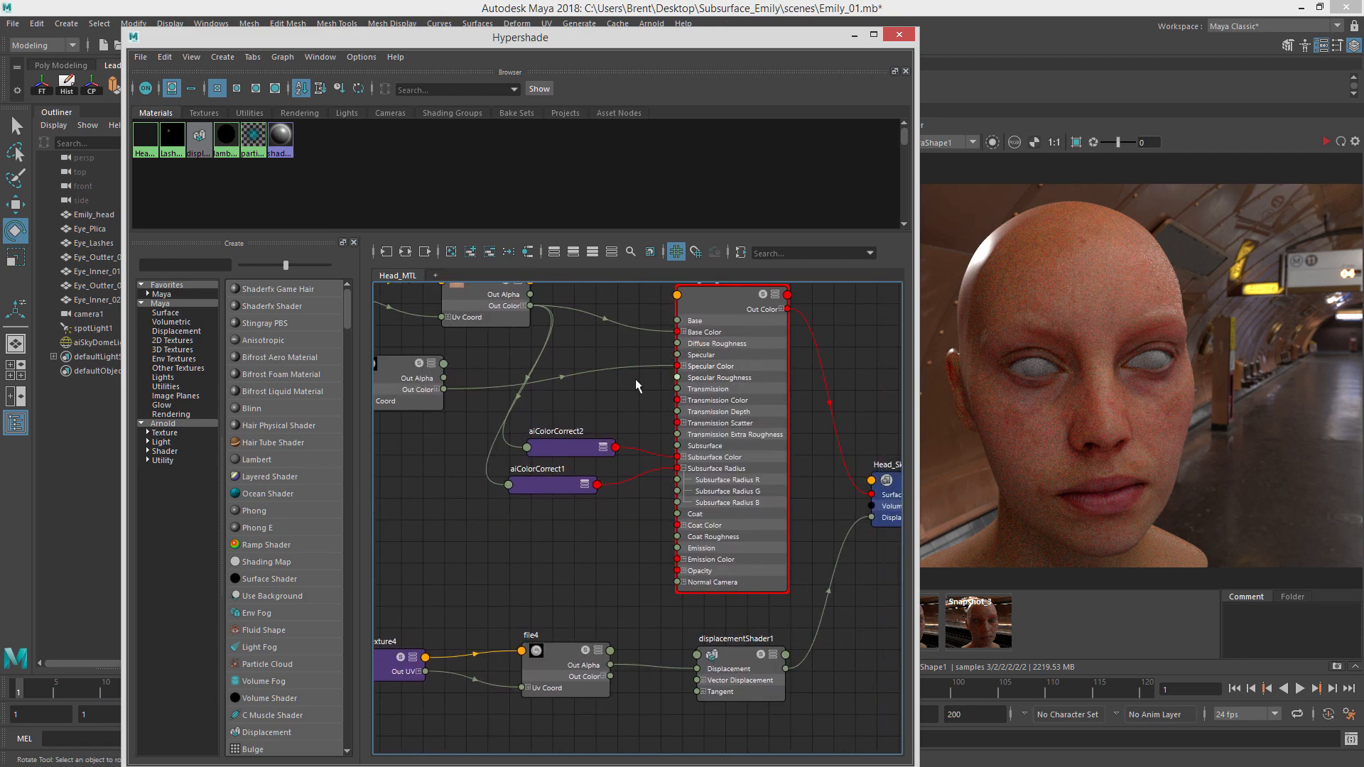
drag(555, 454, 577, 431)
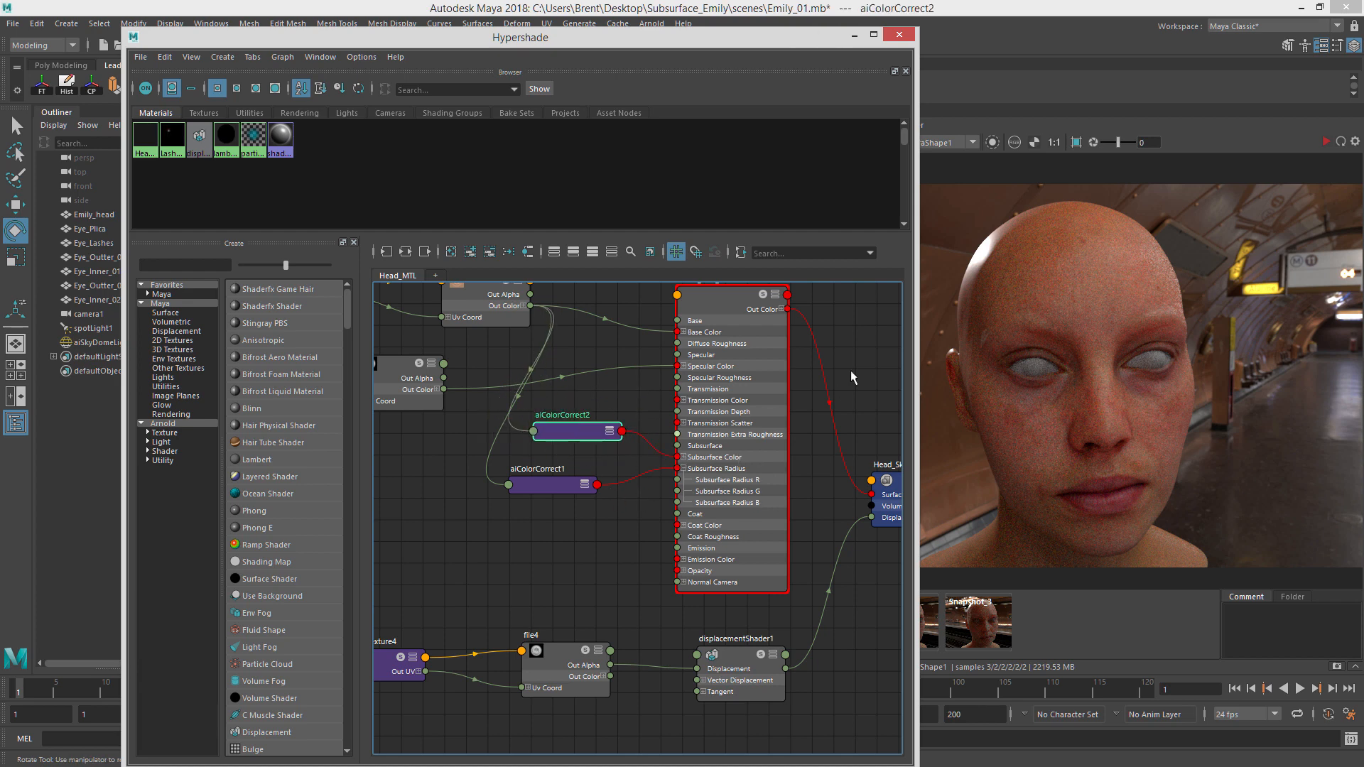
Restart the render with only the selected node isolated, and preview file2, file3, aiColorCorrect2 and aiColorCorrect1 one after another.
click(992, 143)
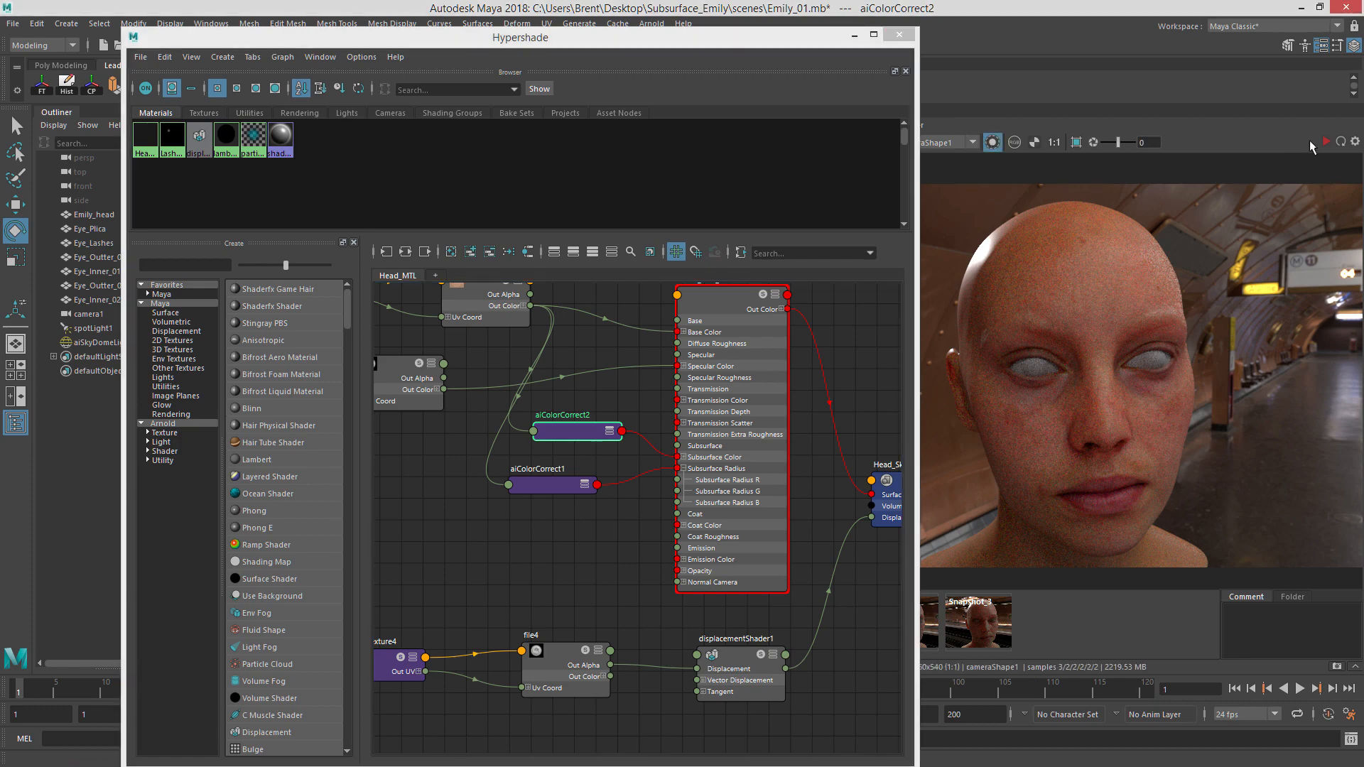
click(569, 334)
key(a)
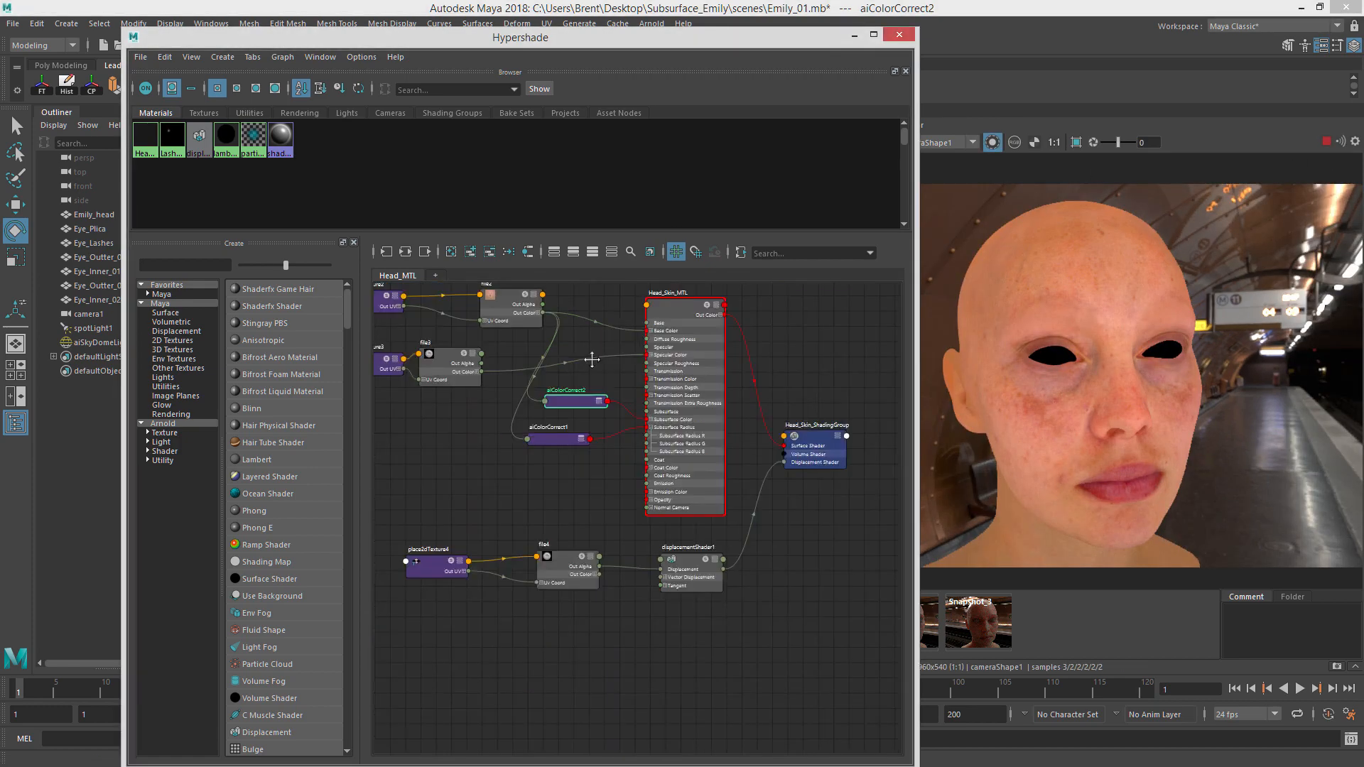
click(599, 407)
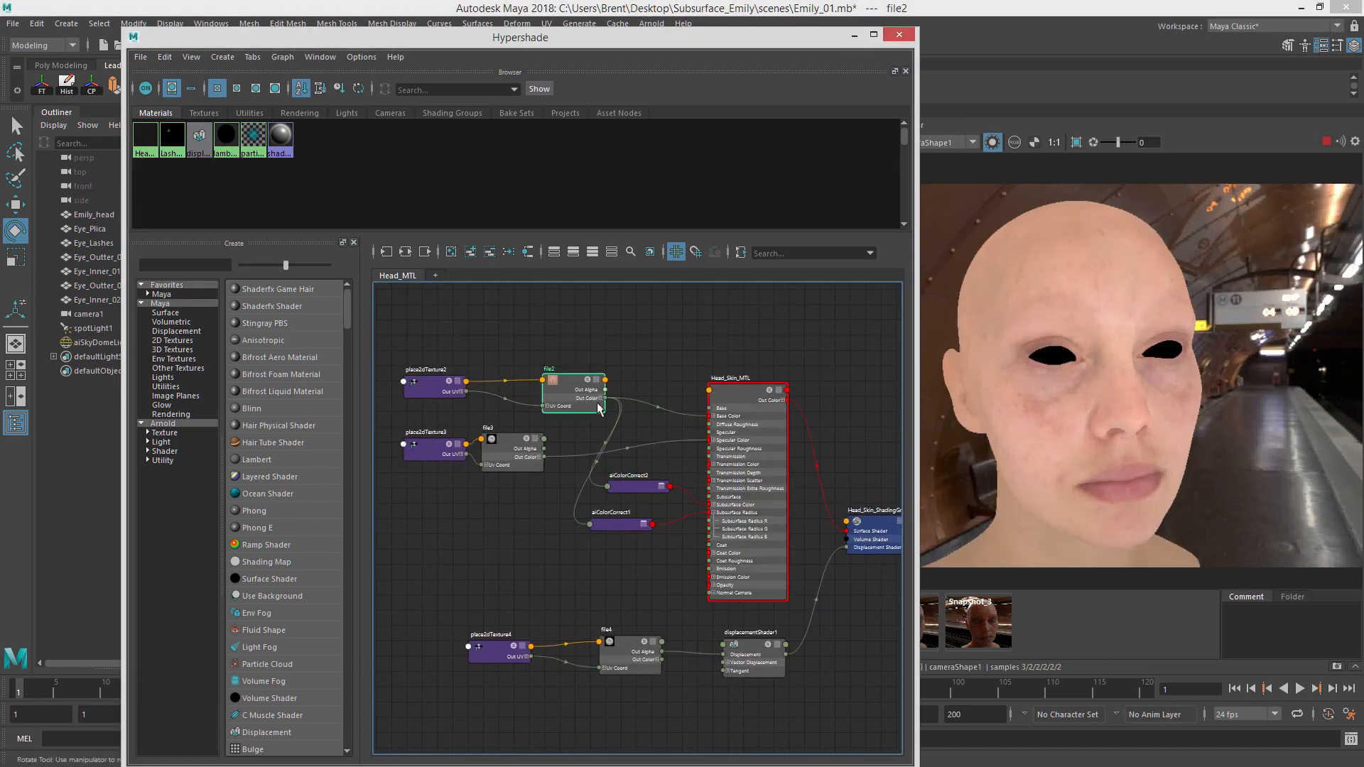
click(511, 451)
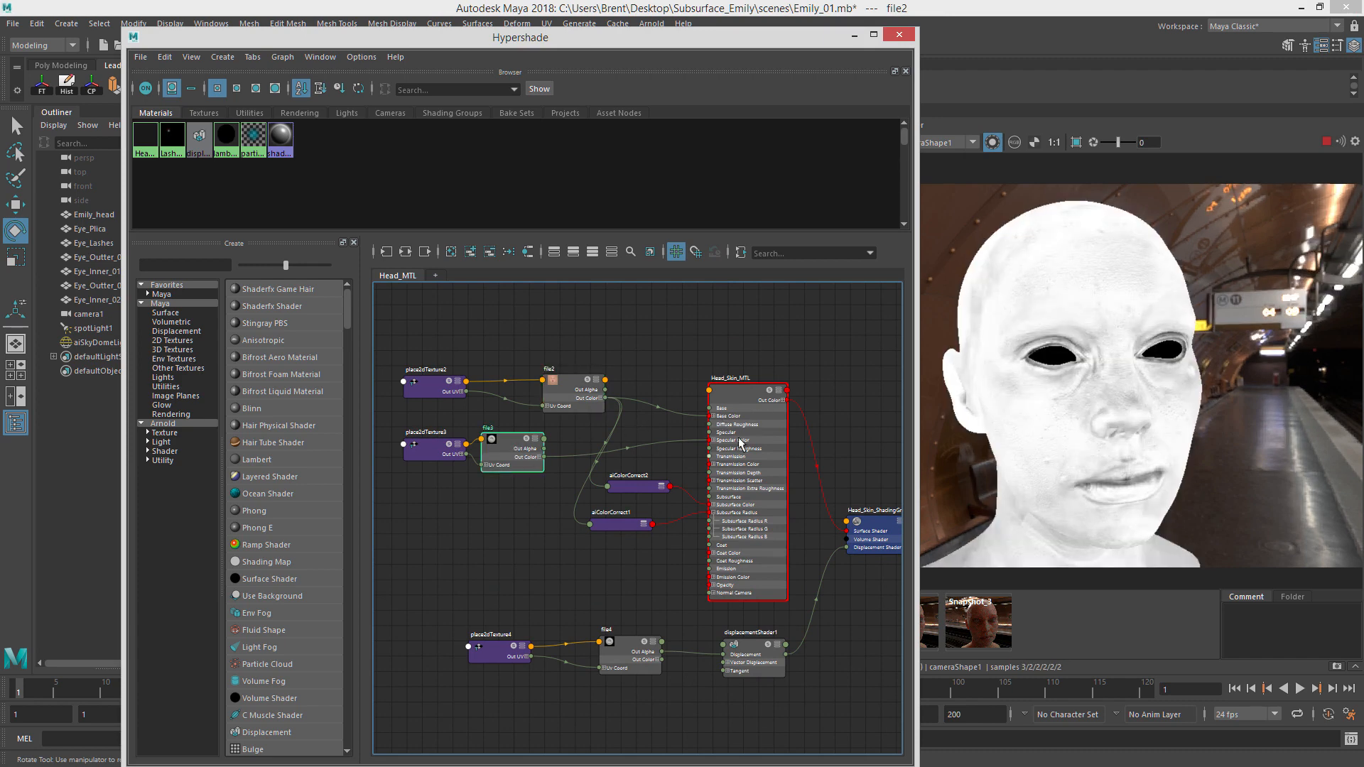
click(628, 489)
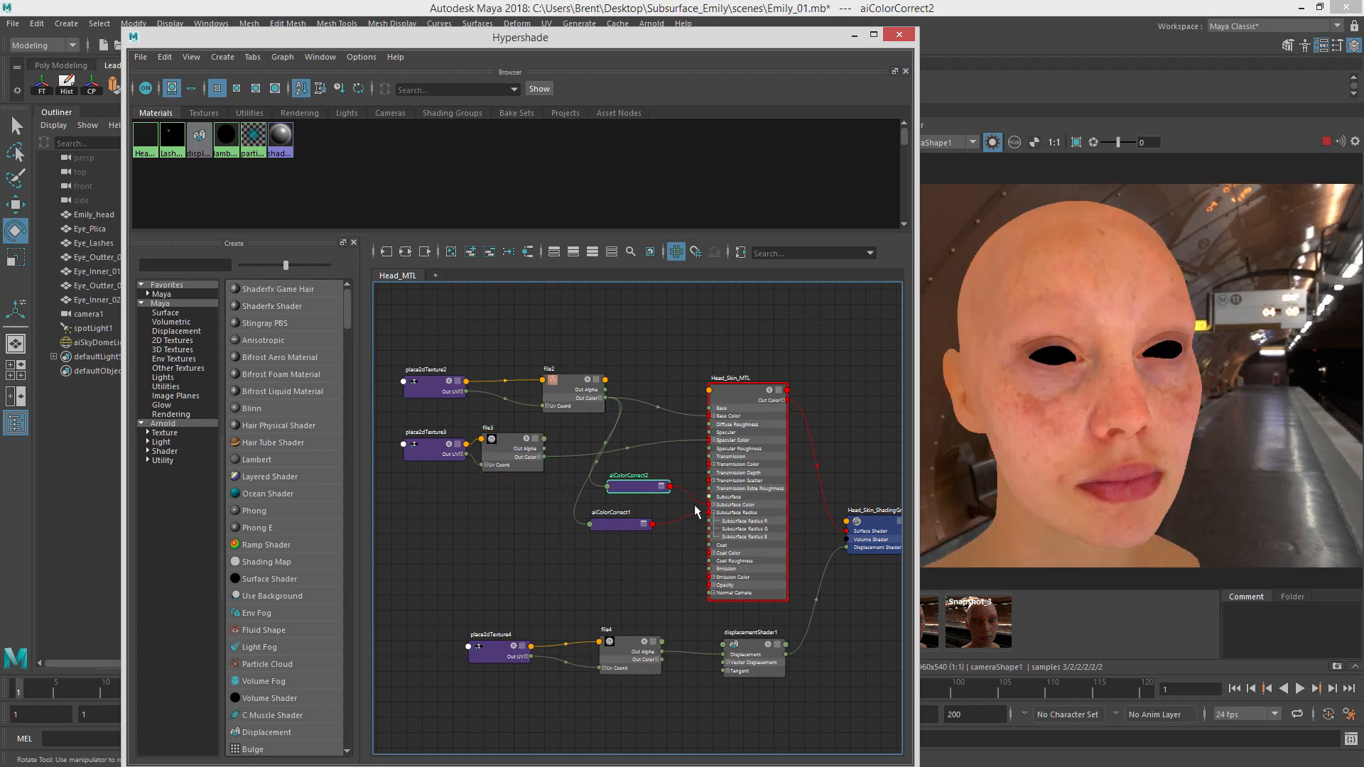
click(628, 526)
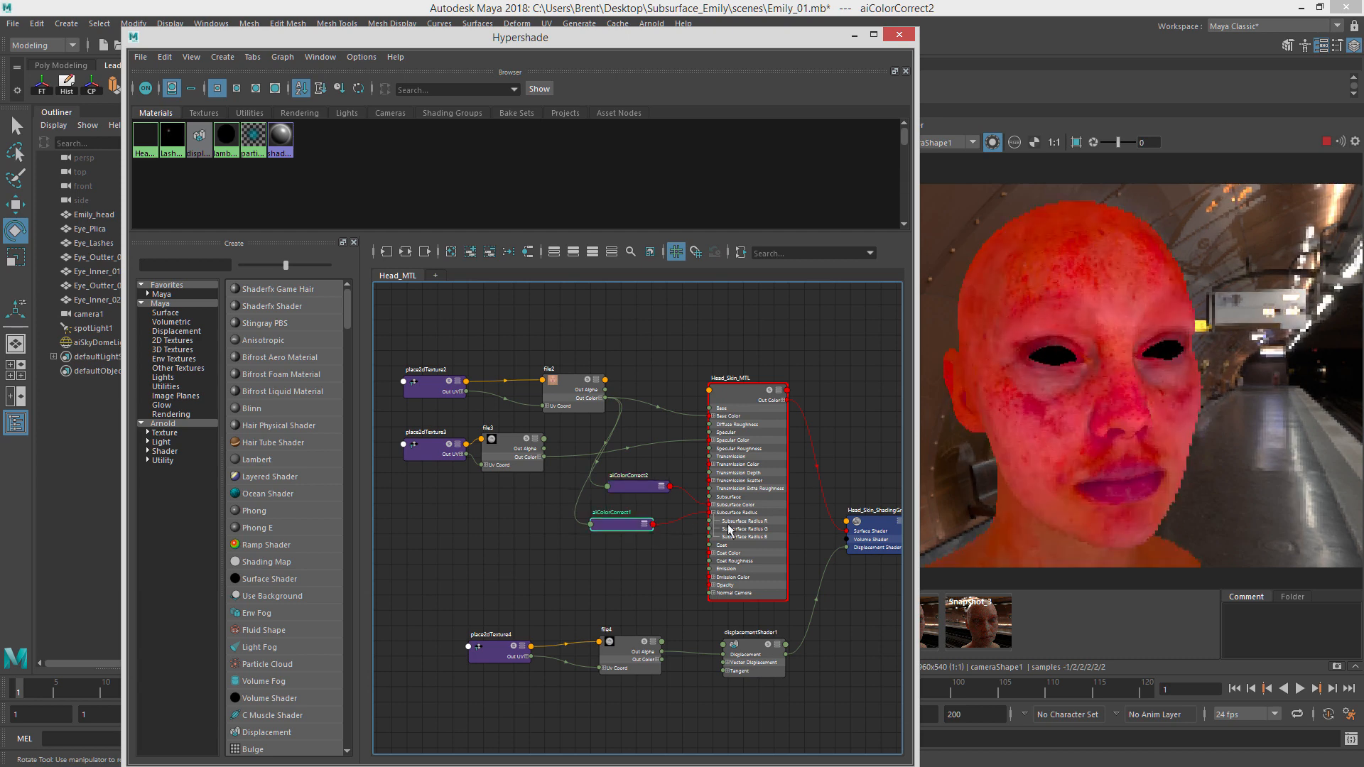
Preview the Head_Skin_ShadingGroup node in the isolated render.
scroll(760, 538, up, 2)
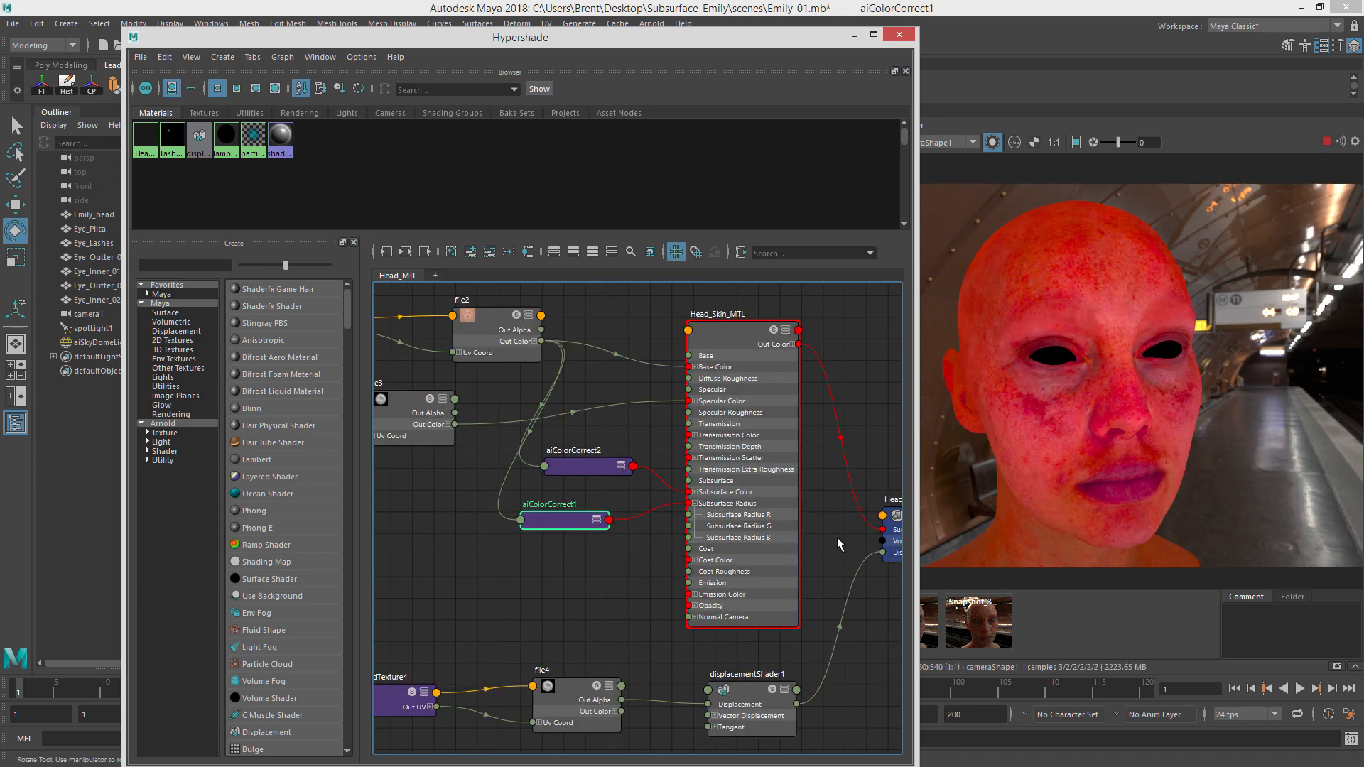
alt+middle_drag(821, 531, 720, 522)
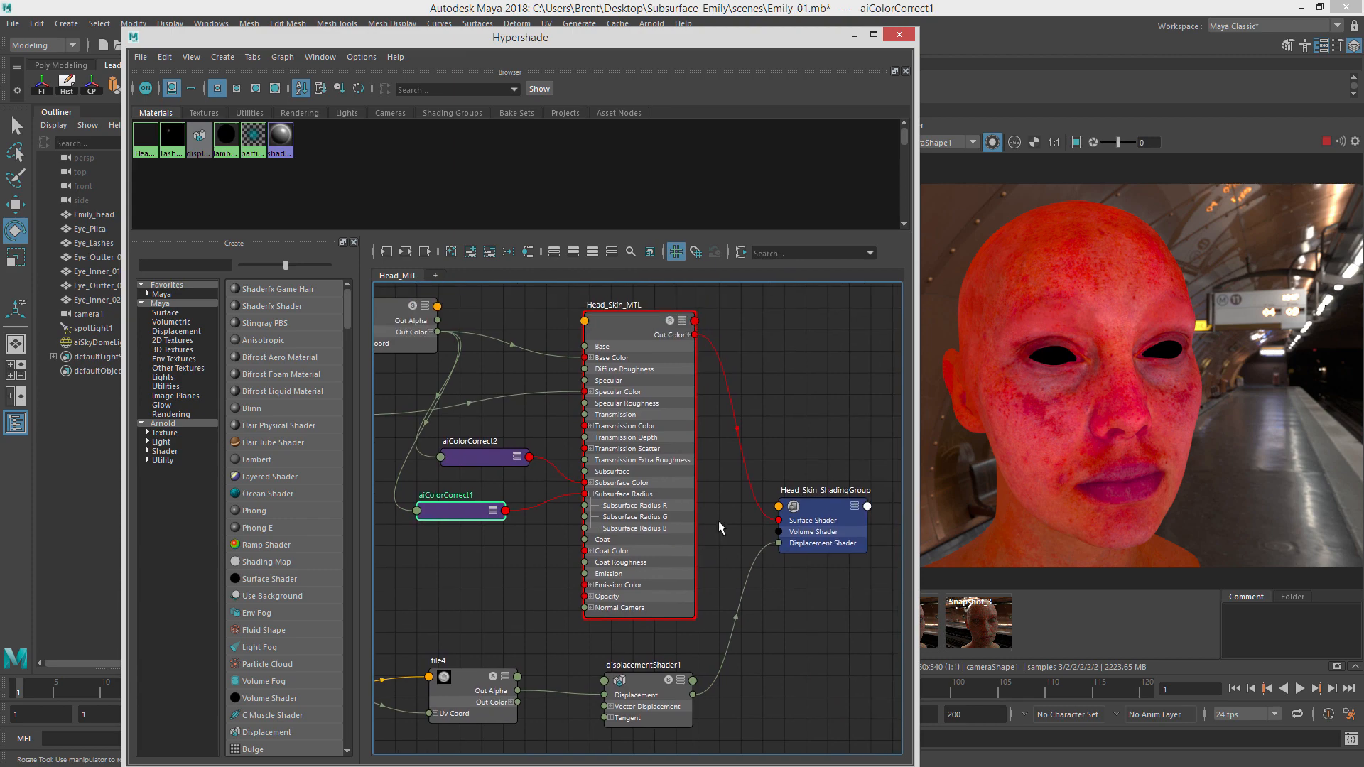
click(828, 527)
alt+middle_drag(768, 605, 796, 592)
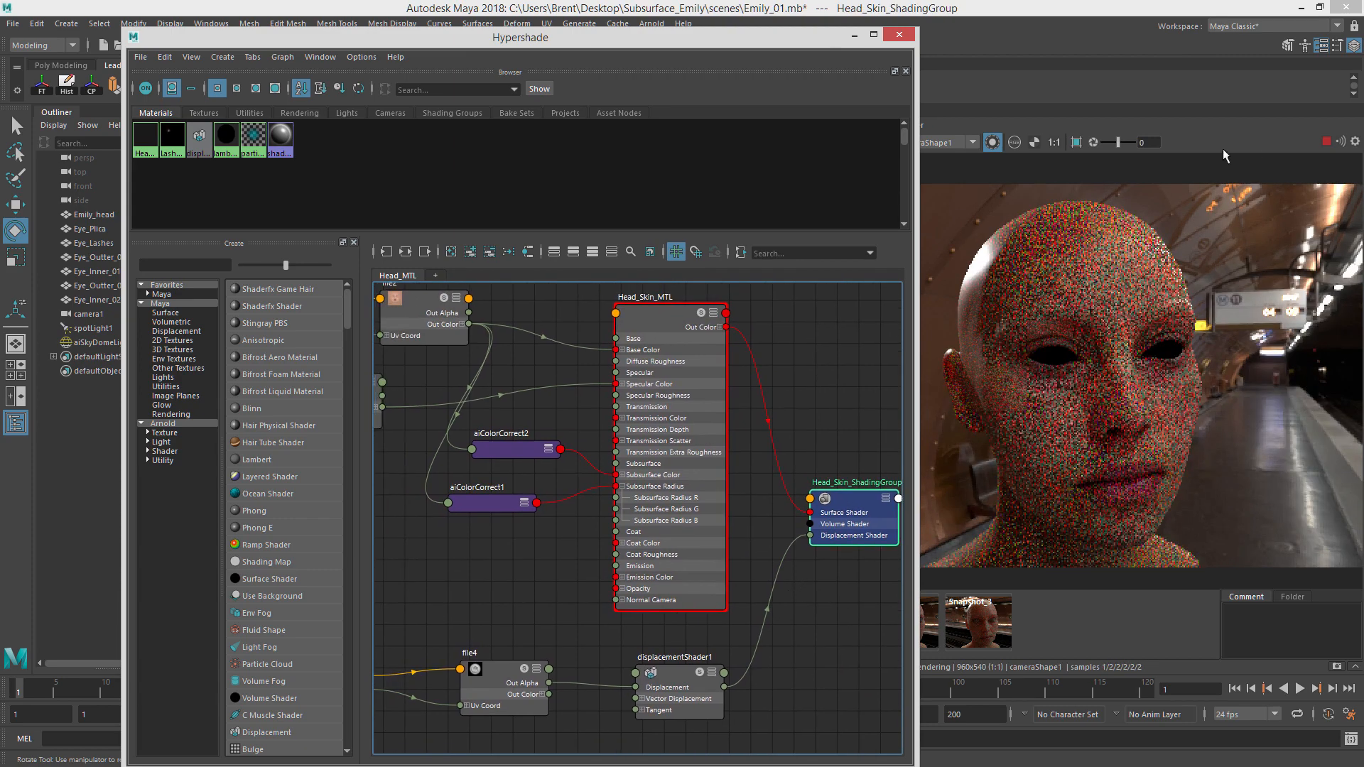